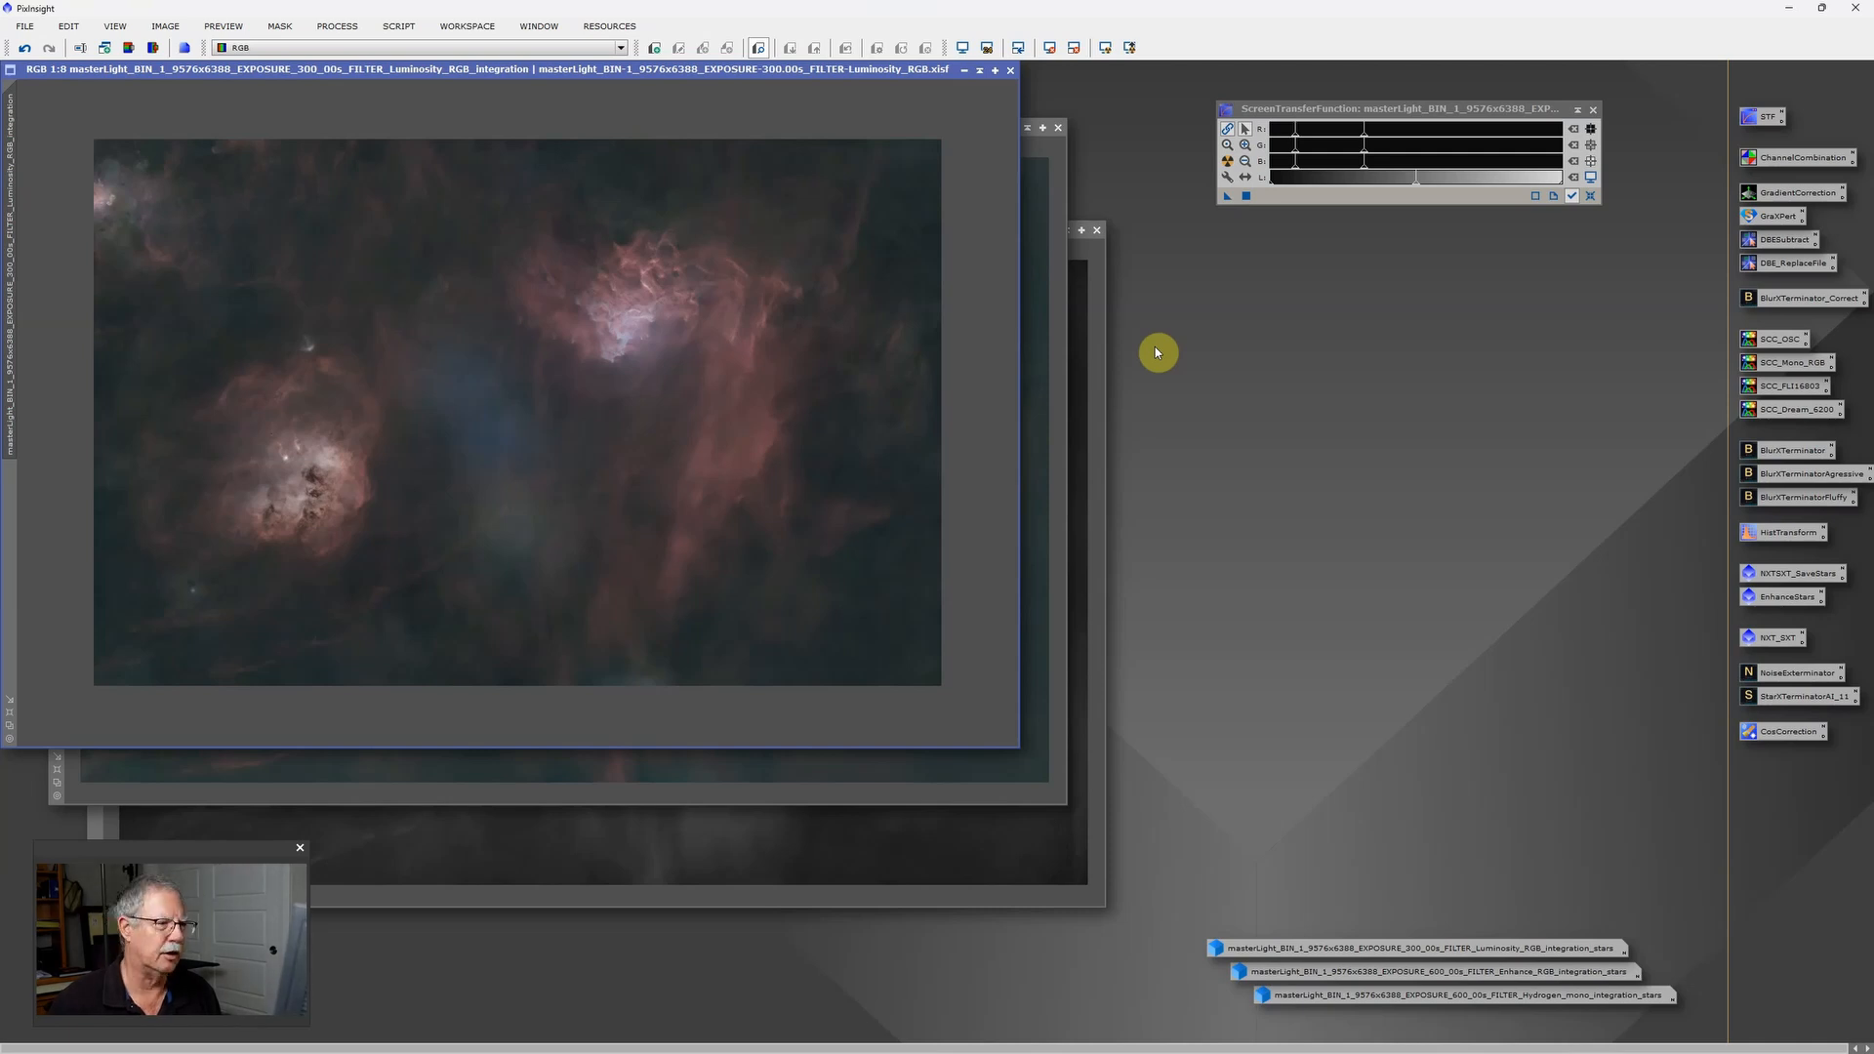
View the starless hydrogen, luminosity RGB and enhance RGB master images in turn to compare their nebulosity
left_click(1087, 326)
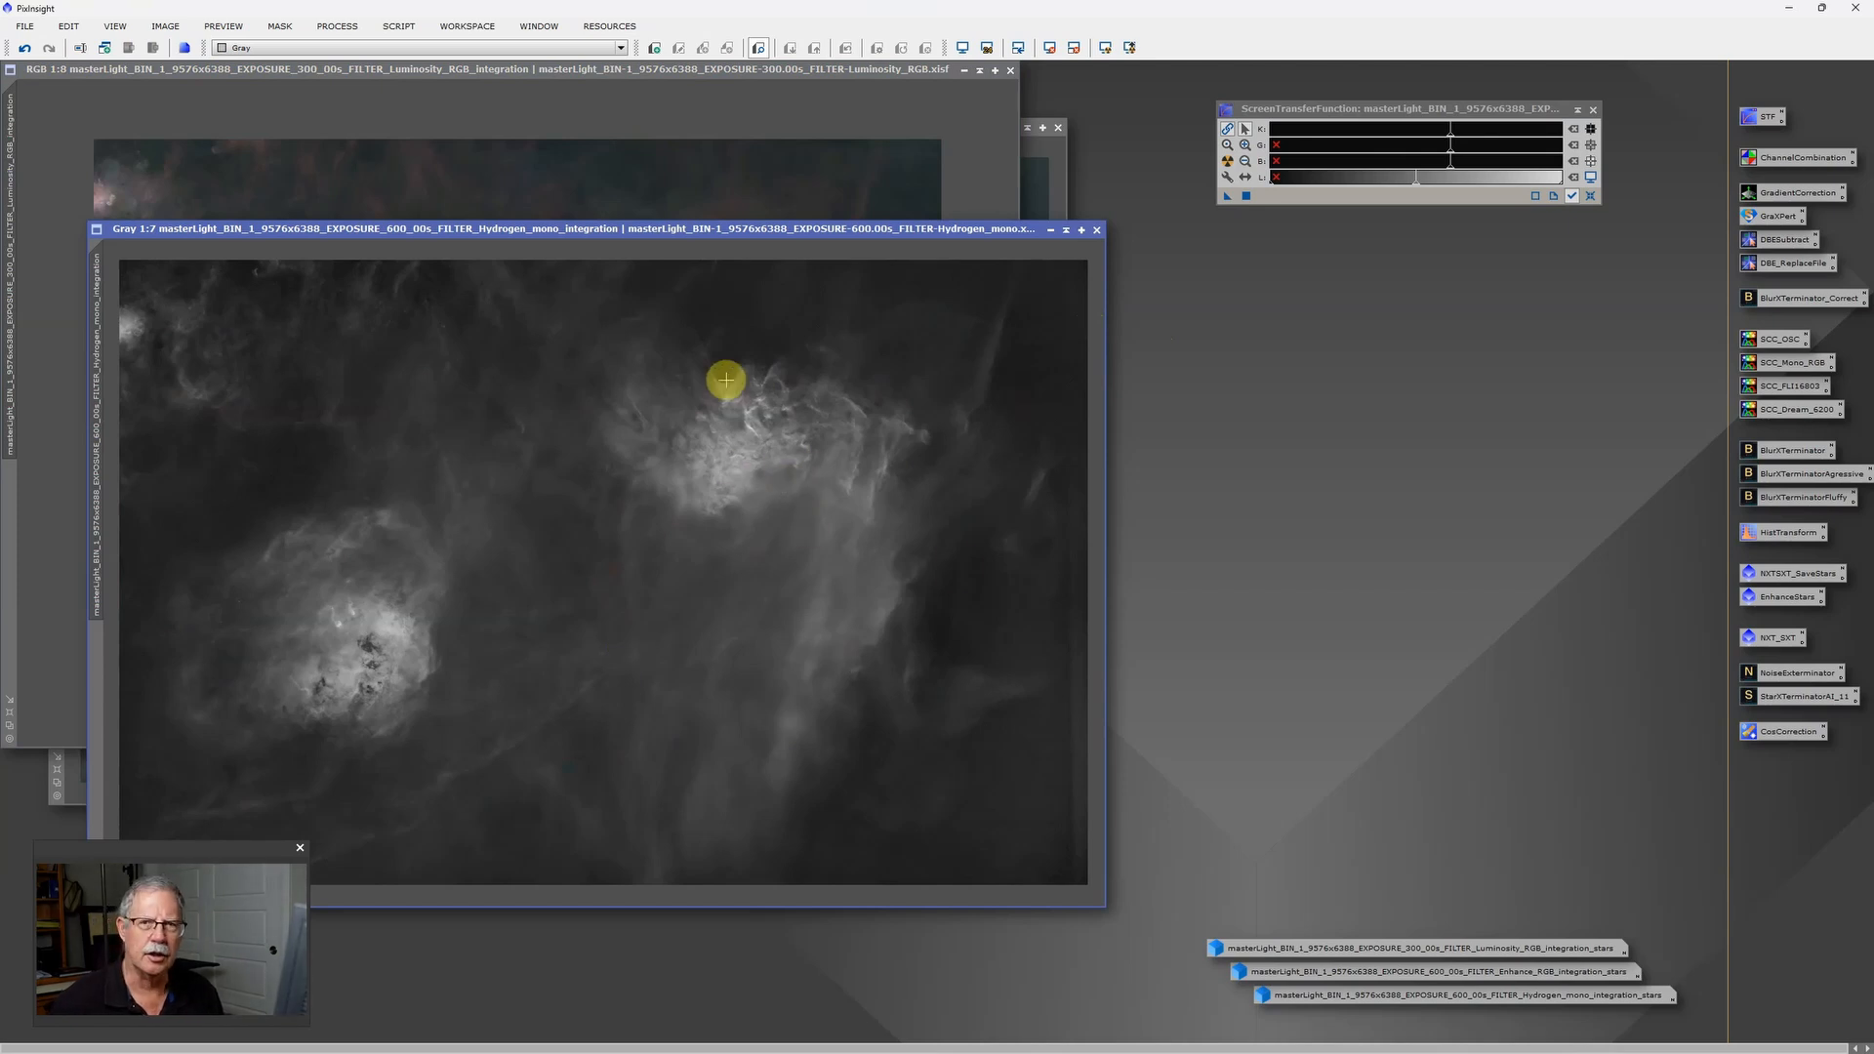
left_click(825, 70)
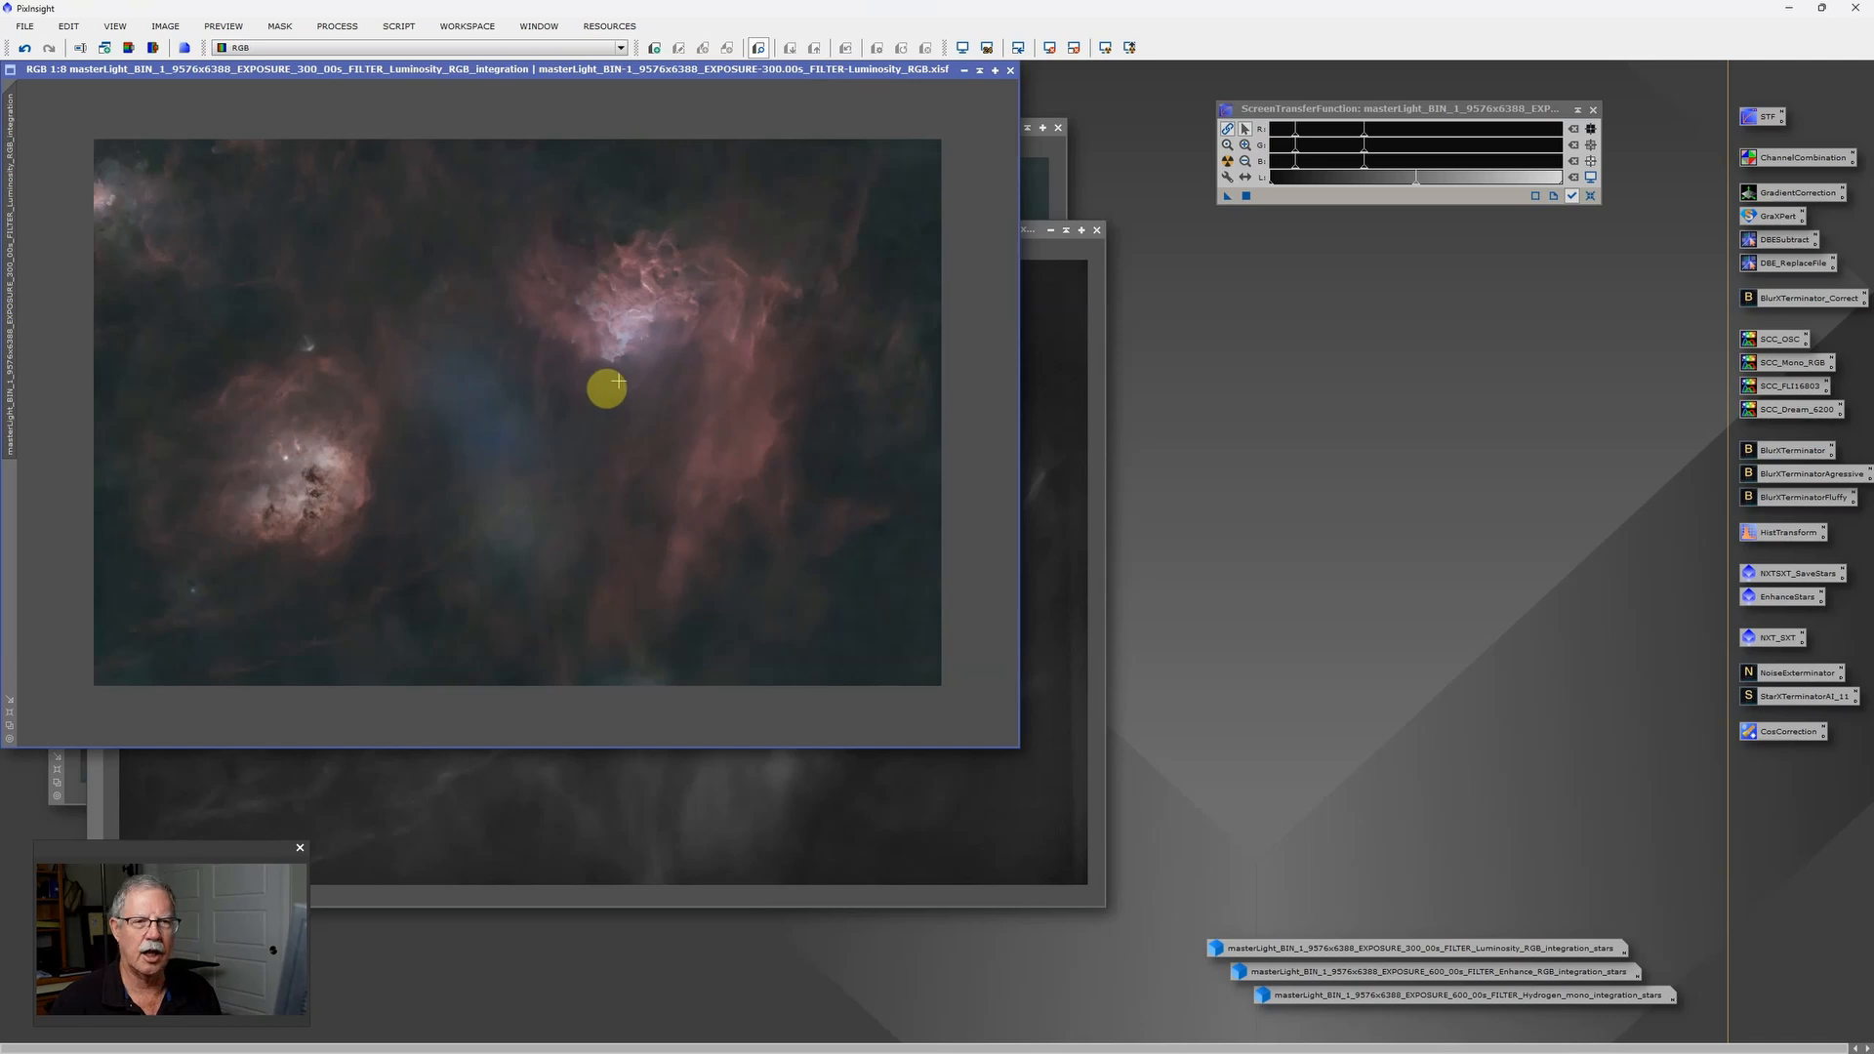
left_click(1031, 184)
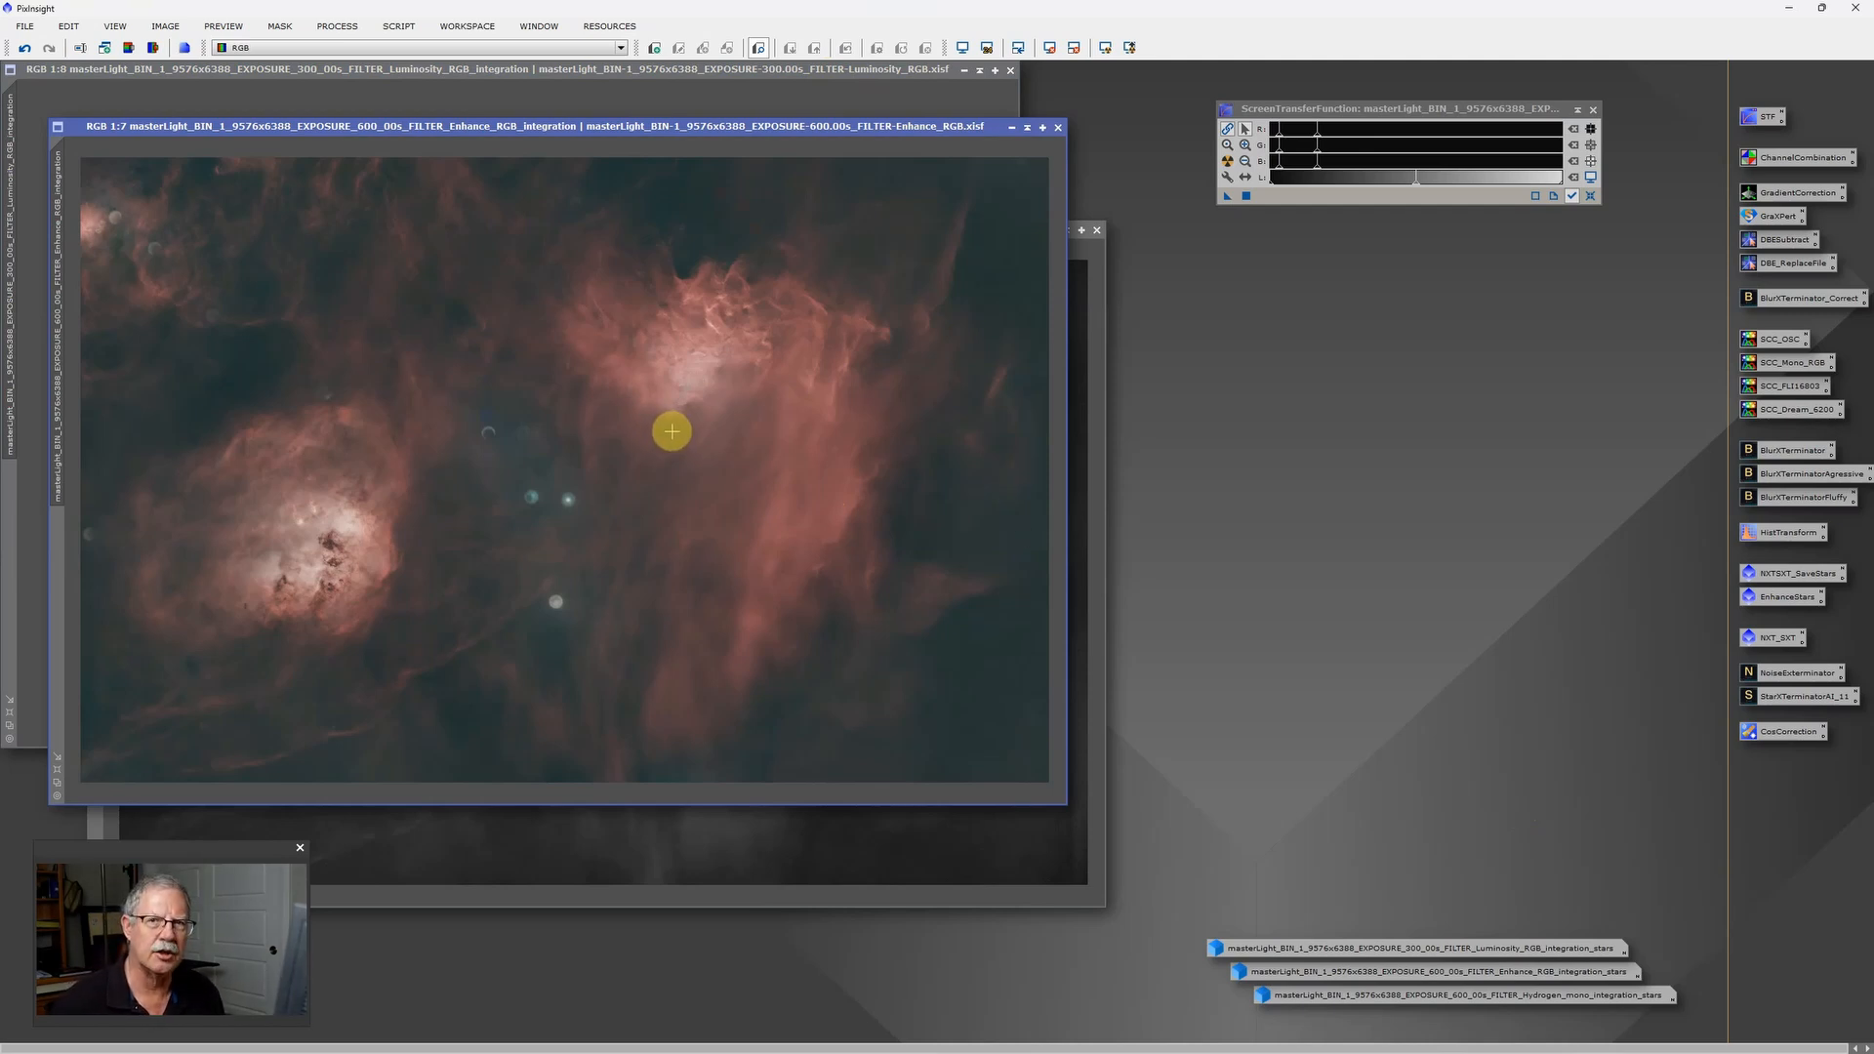
Restore the minimized luminosity and hydrogen star images and inspect the hydrogen stars up close
double_click(1533, 952)
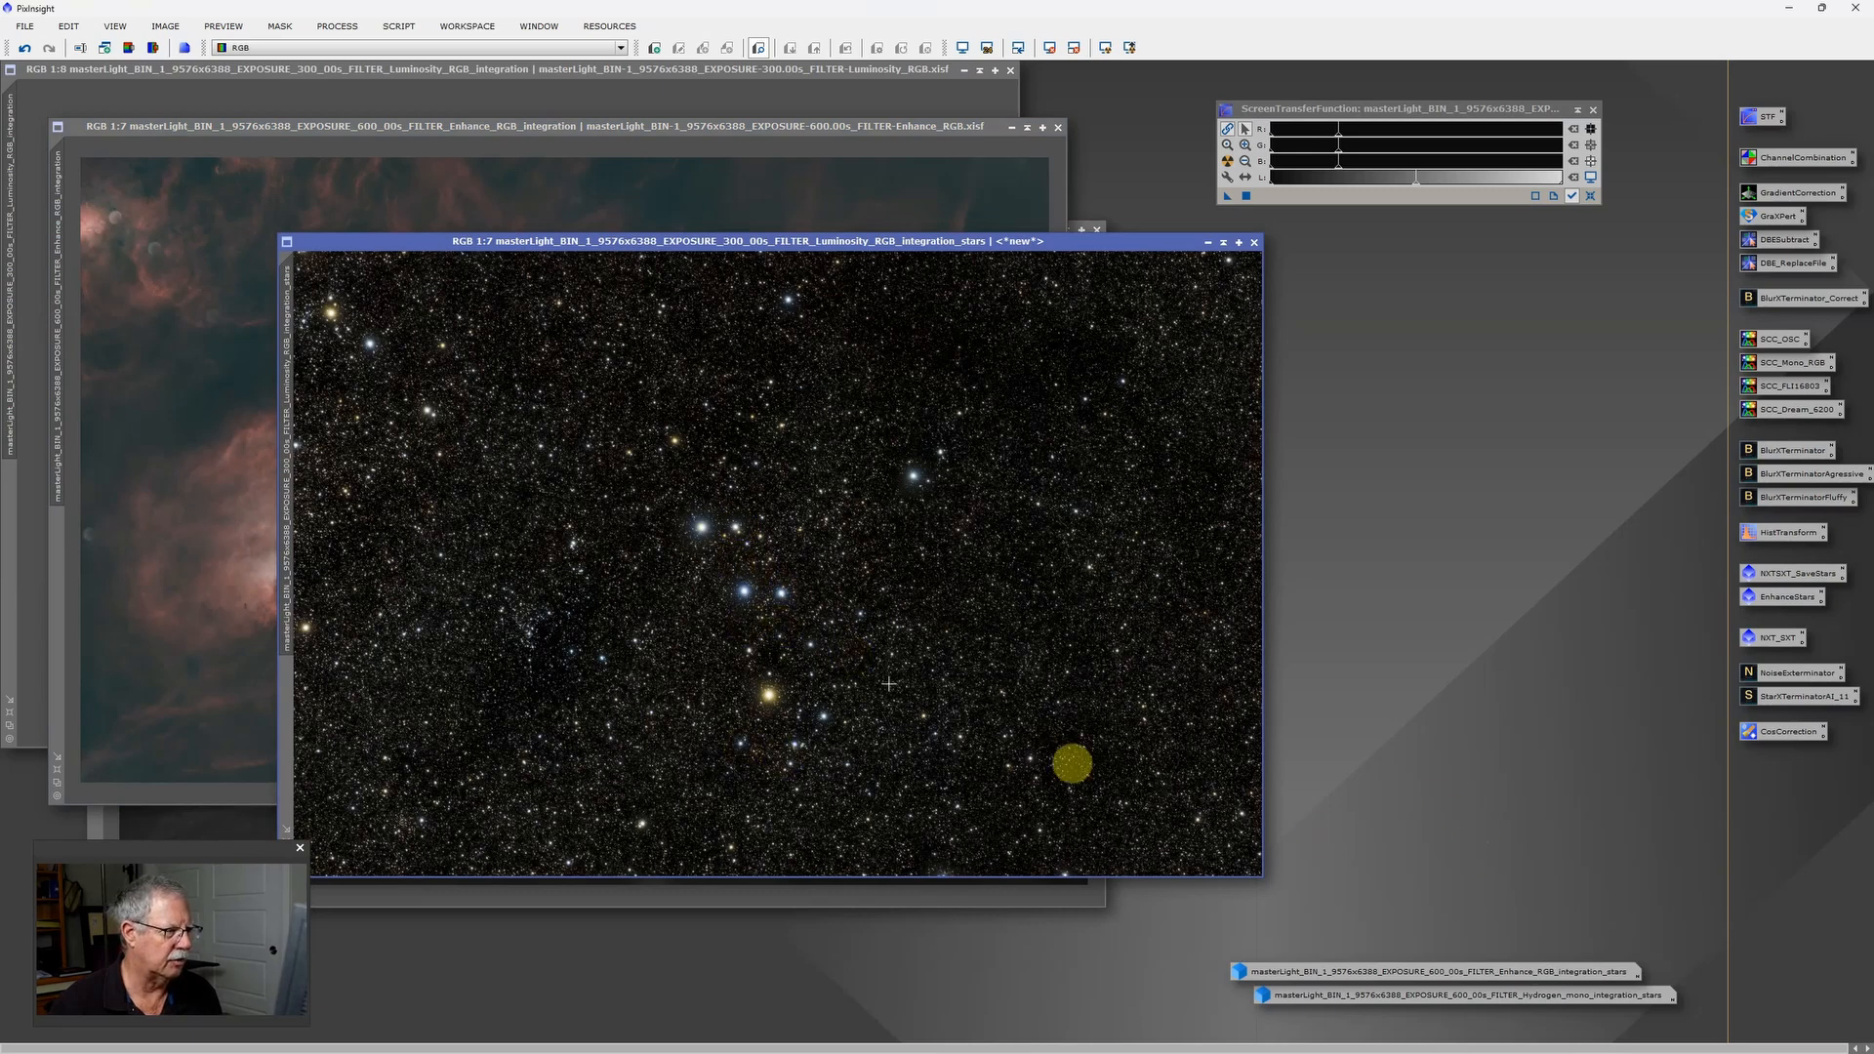
double_click(1536, 1000)
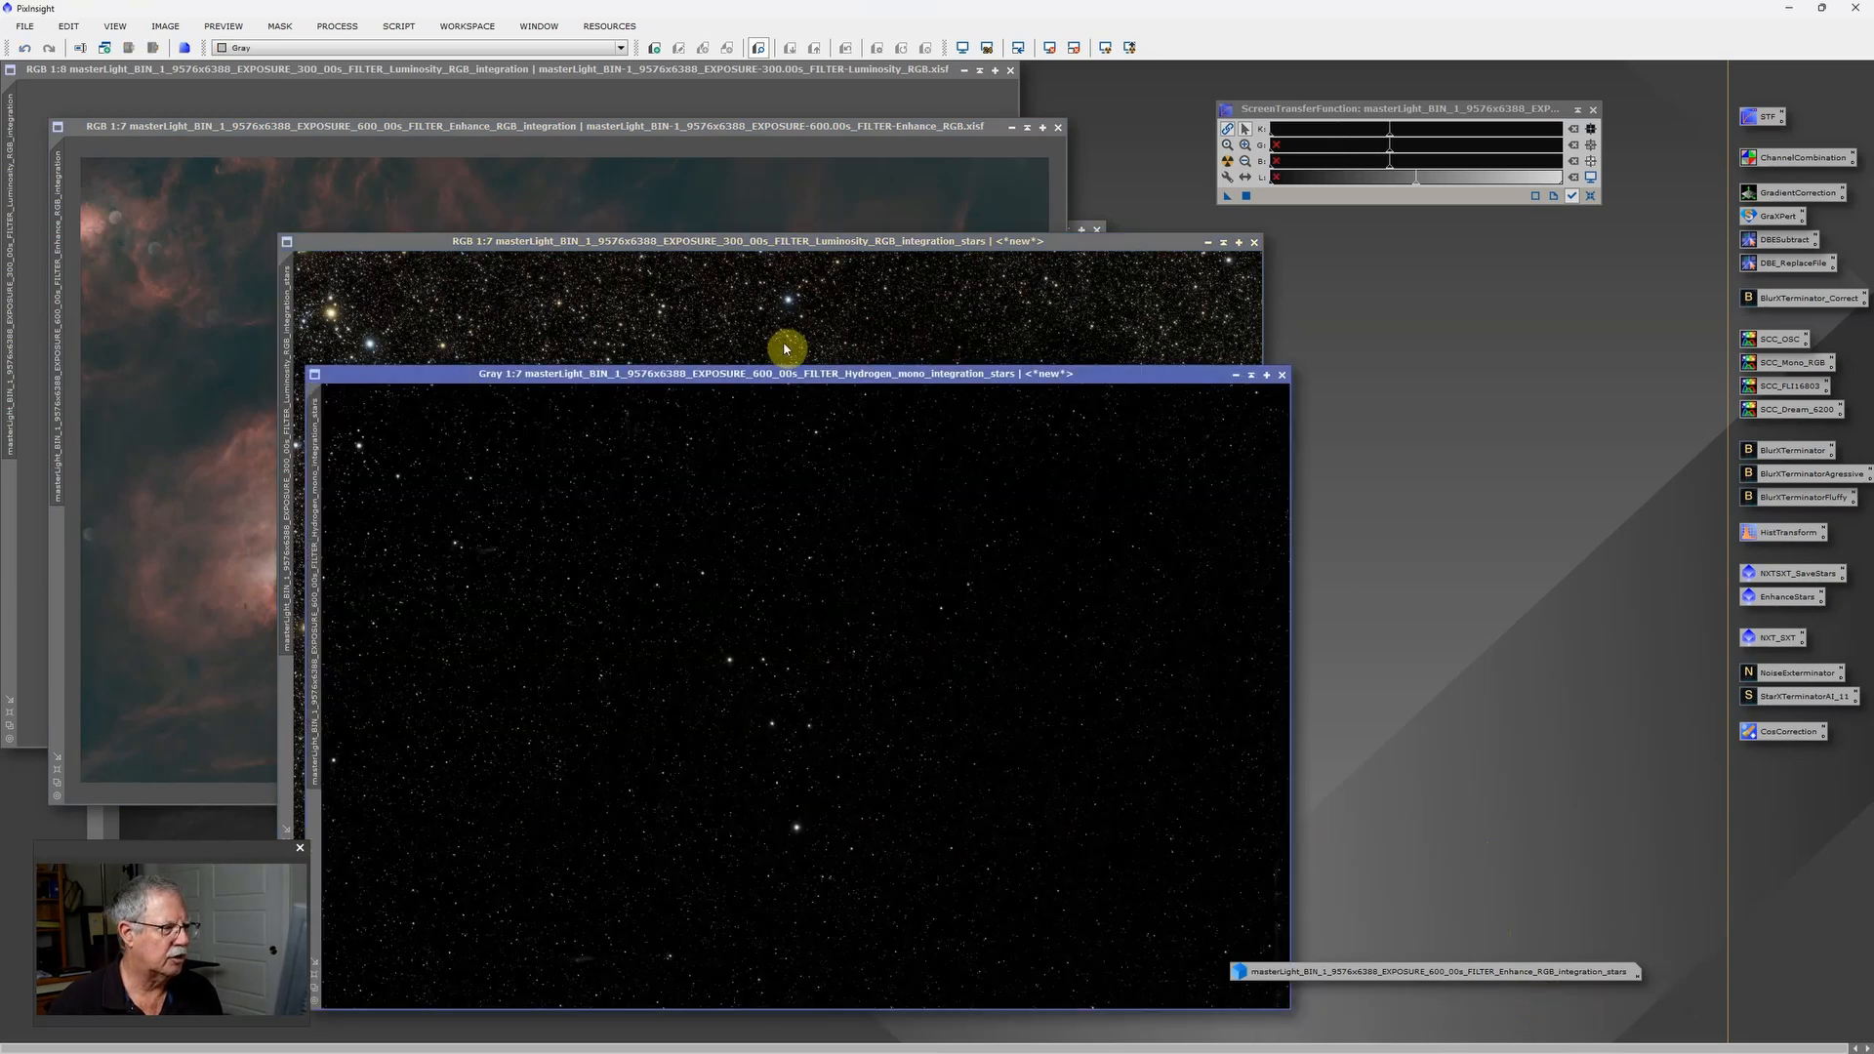
left_click_drag(811, 381, 840, 305)
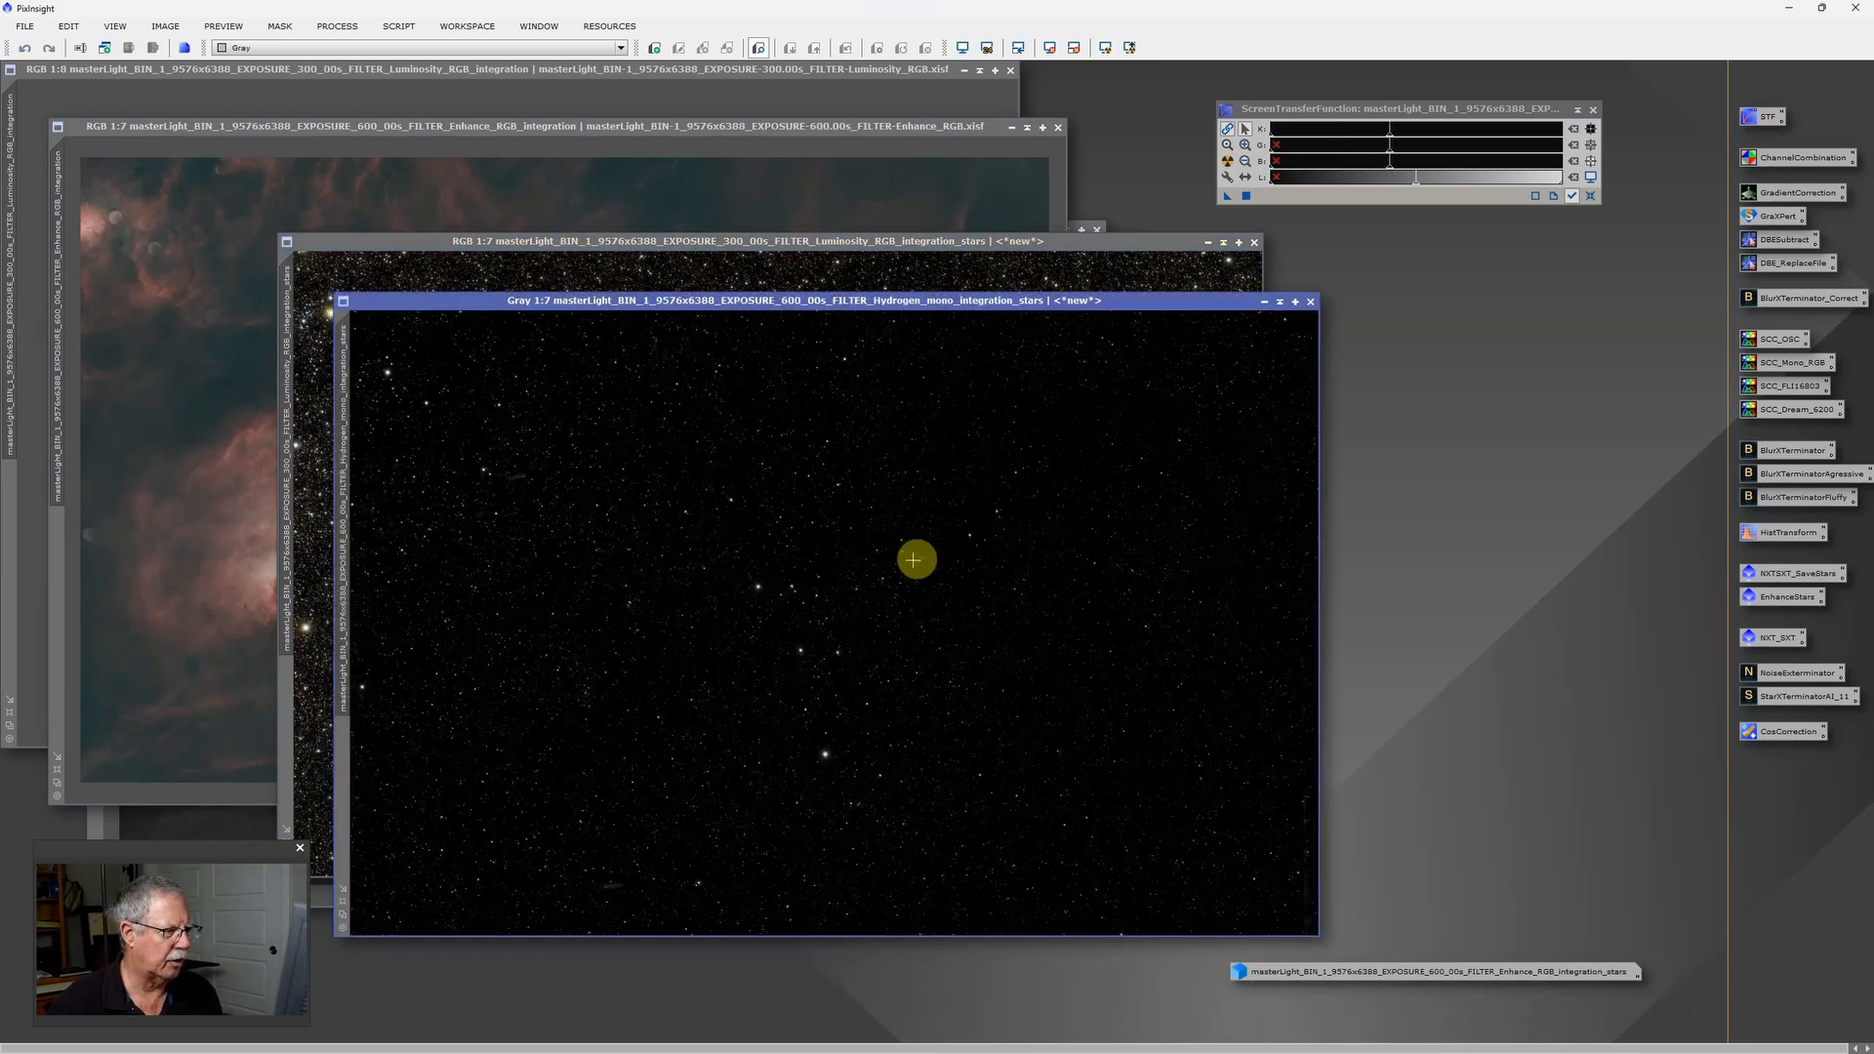
scroll(838, 659, "down", 2)
scroll(820, 645, "up", 4)
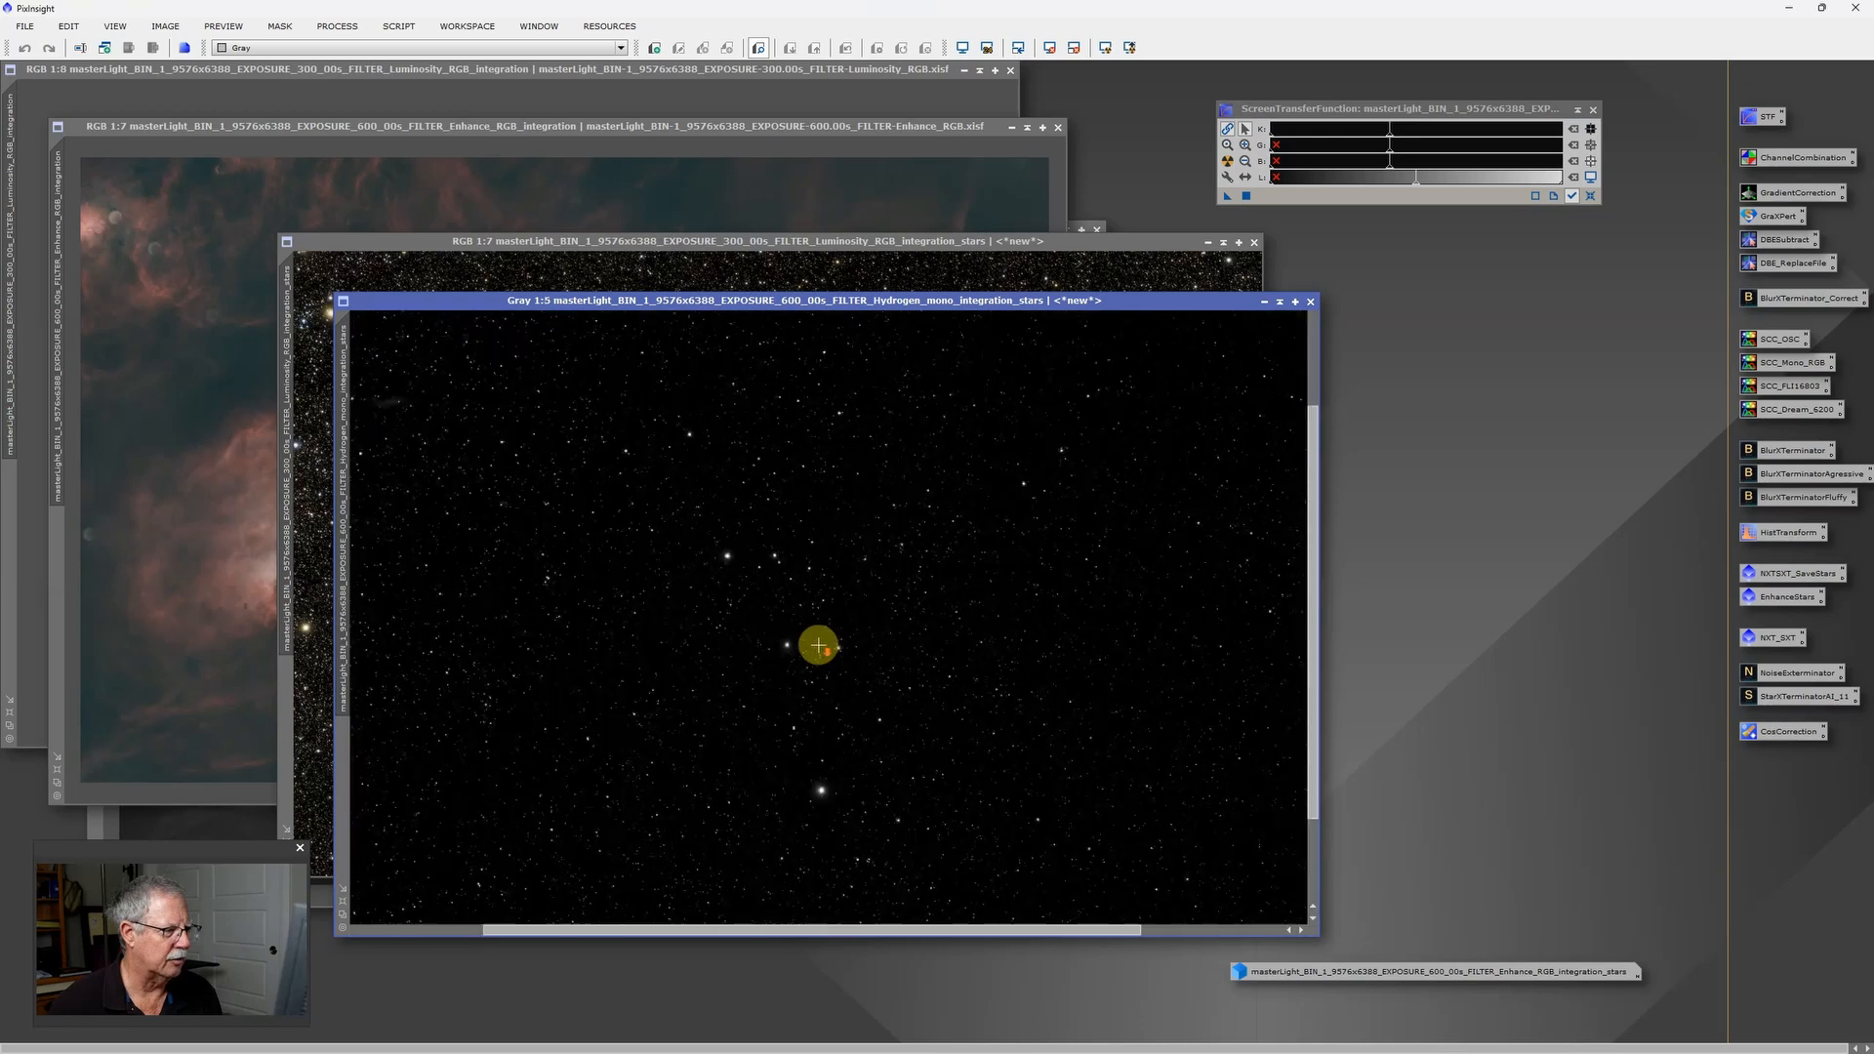
scroll(817, 643, "up", 2)
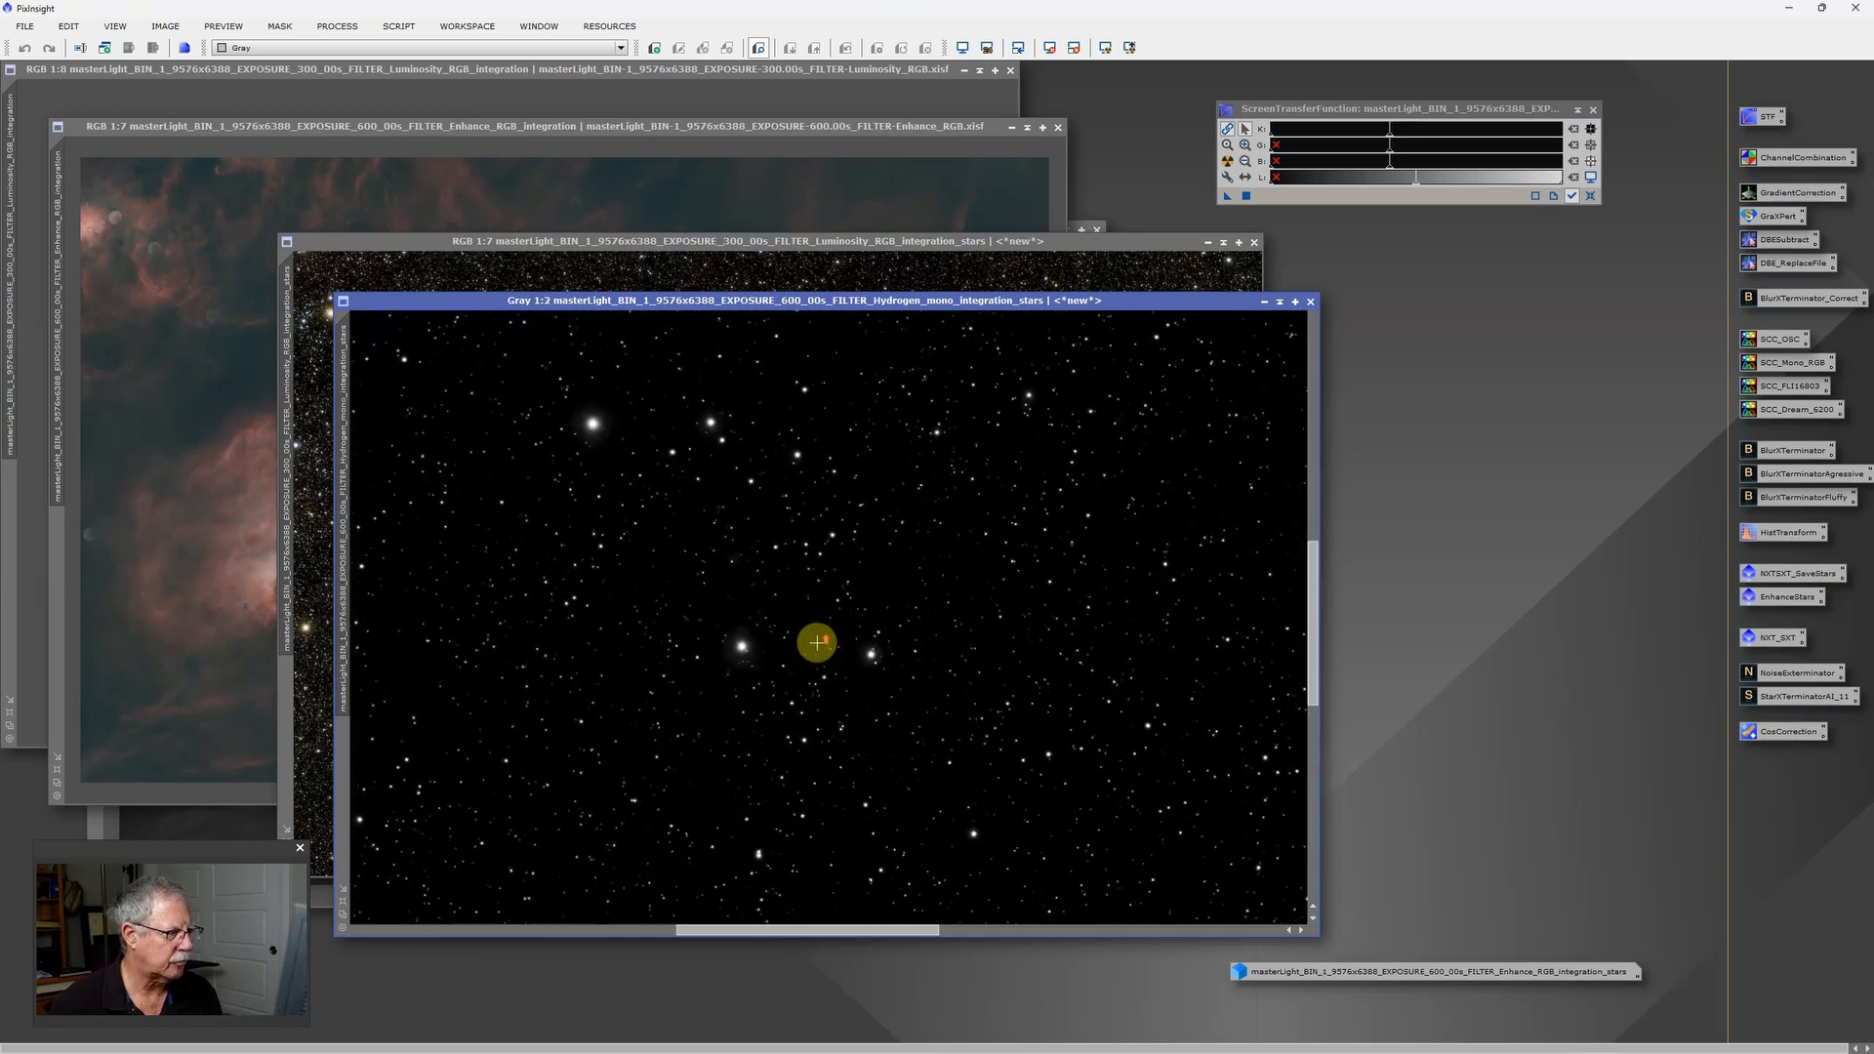
scroll(817, 642, "down", 7)
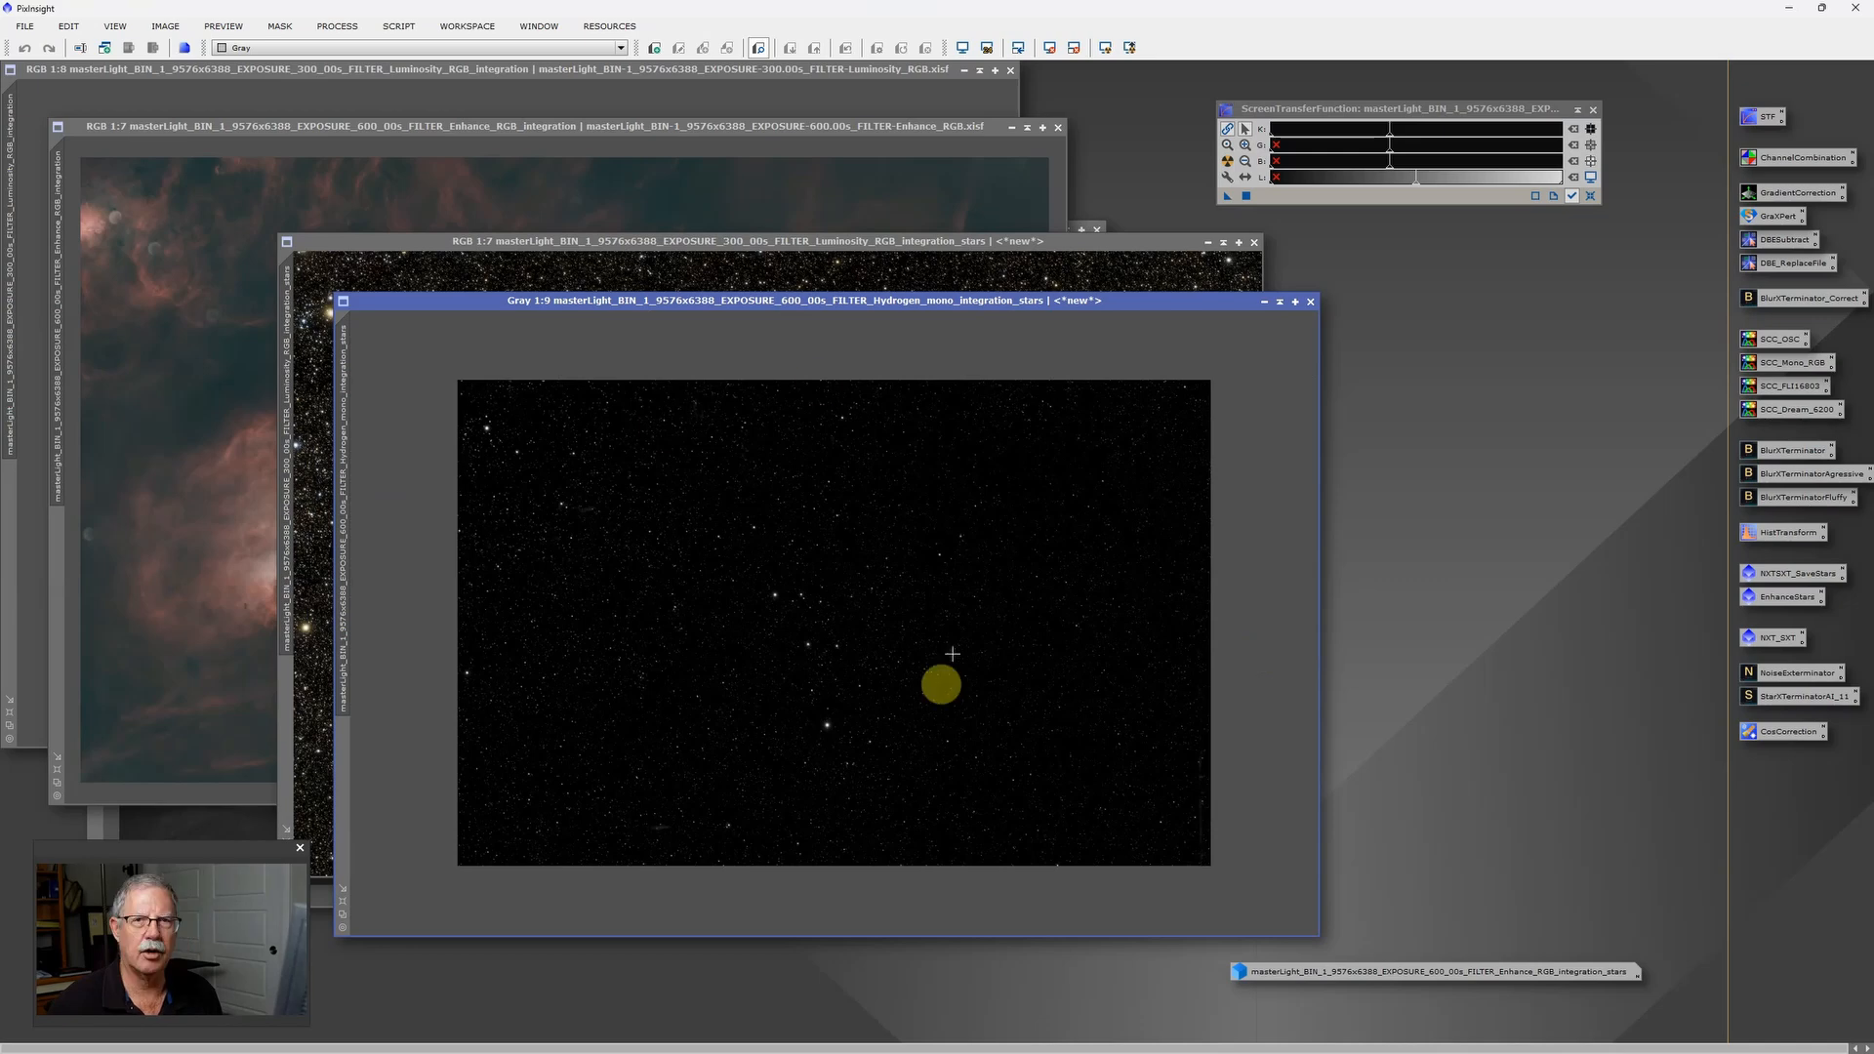
View the luminosity star image, move its window clear of the others, and bring the starless hydrogen image forward
left_click(802, 244)
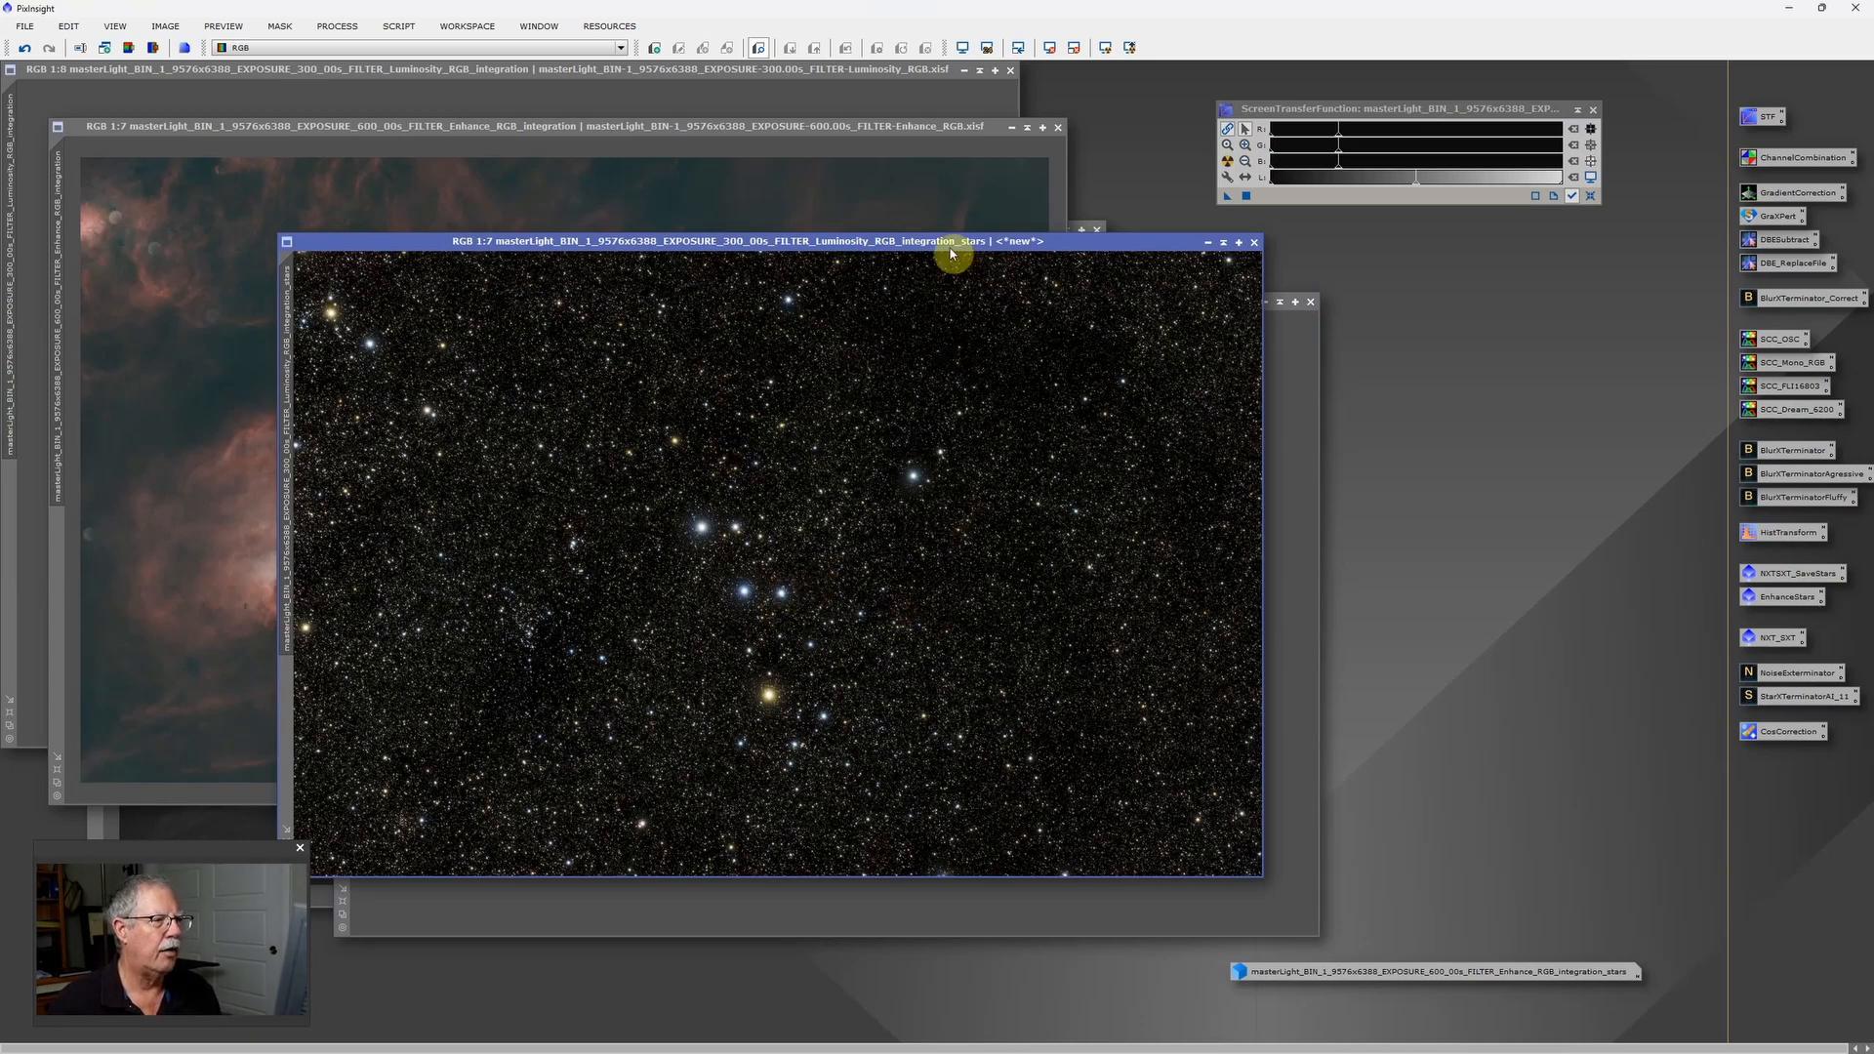
left_click_drag(957, 243, 1184, 377)
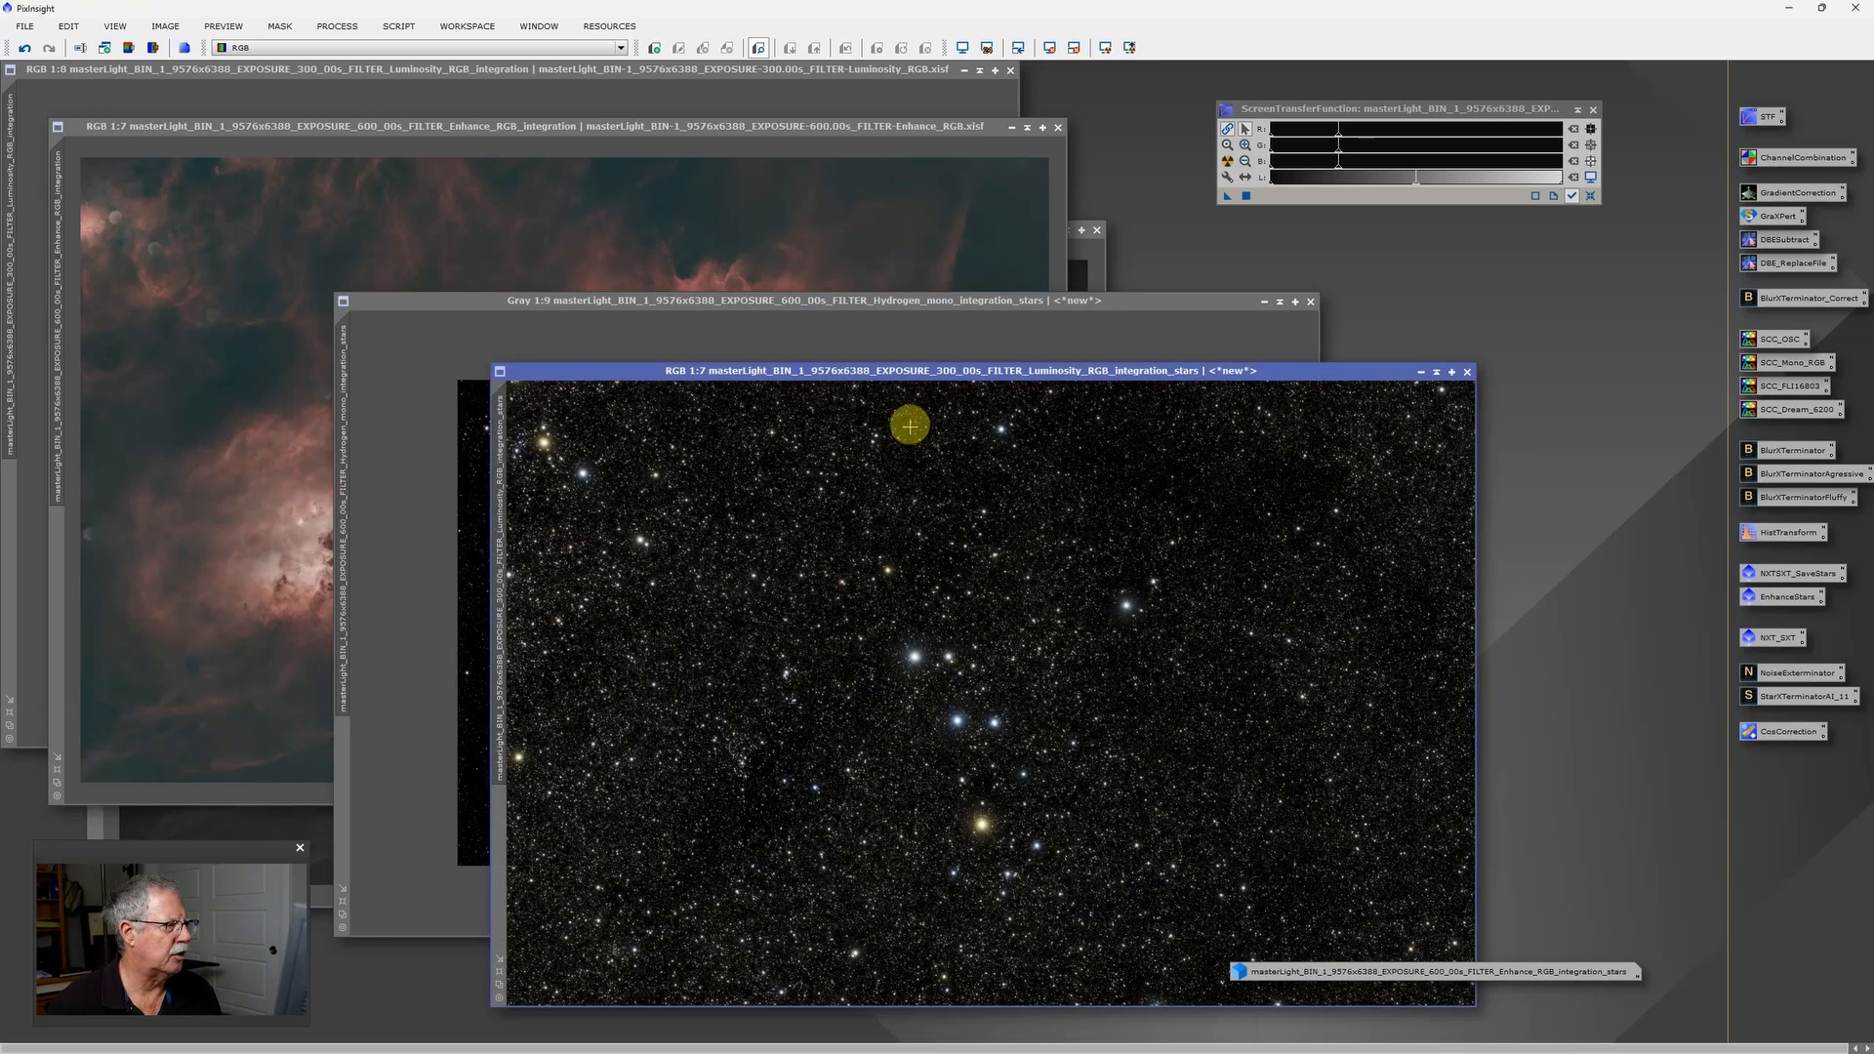
left_click(1081, 254)
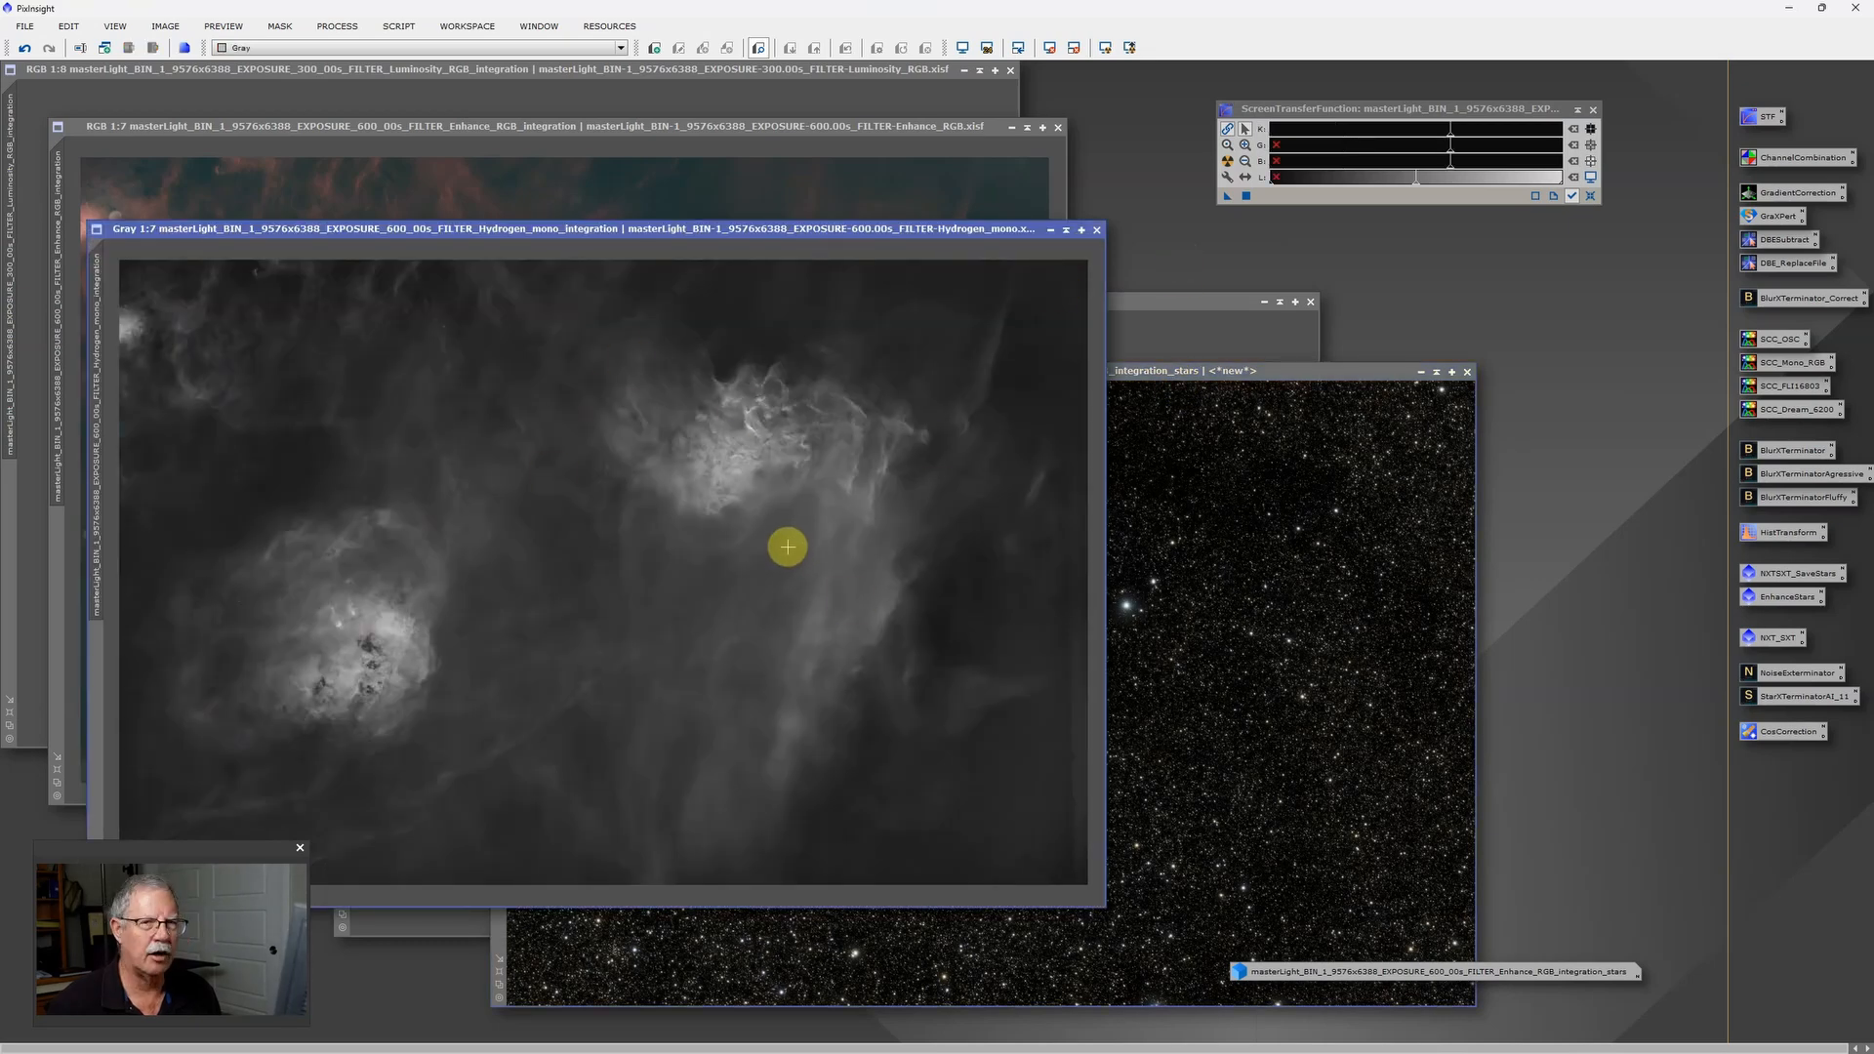
Look up the number of integrated images in the FITS header of the enhance RGB master
left_click(674, 126)
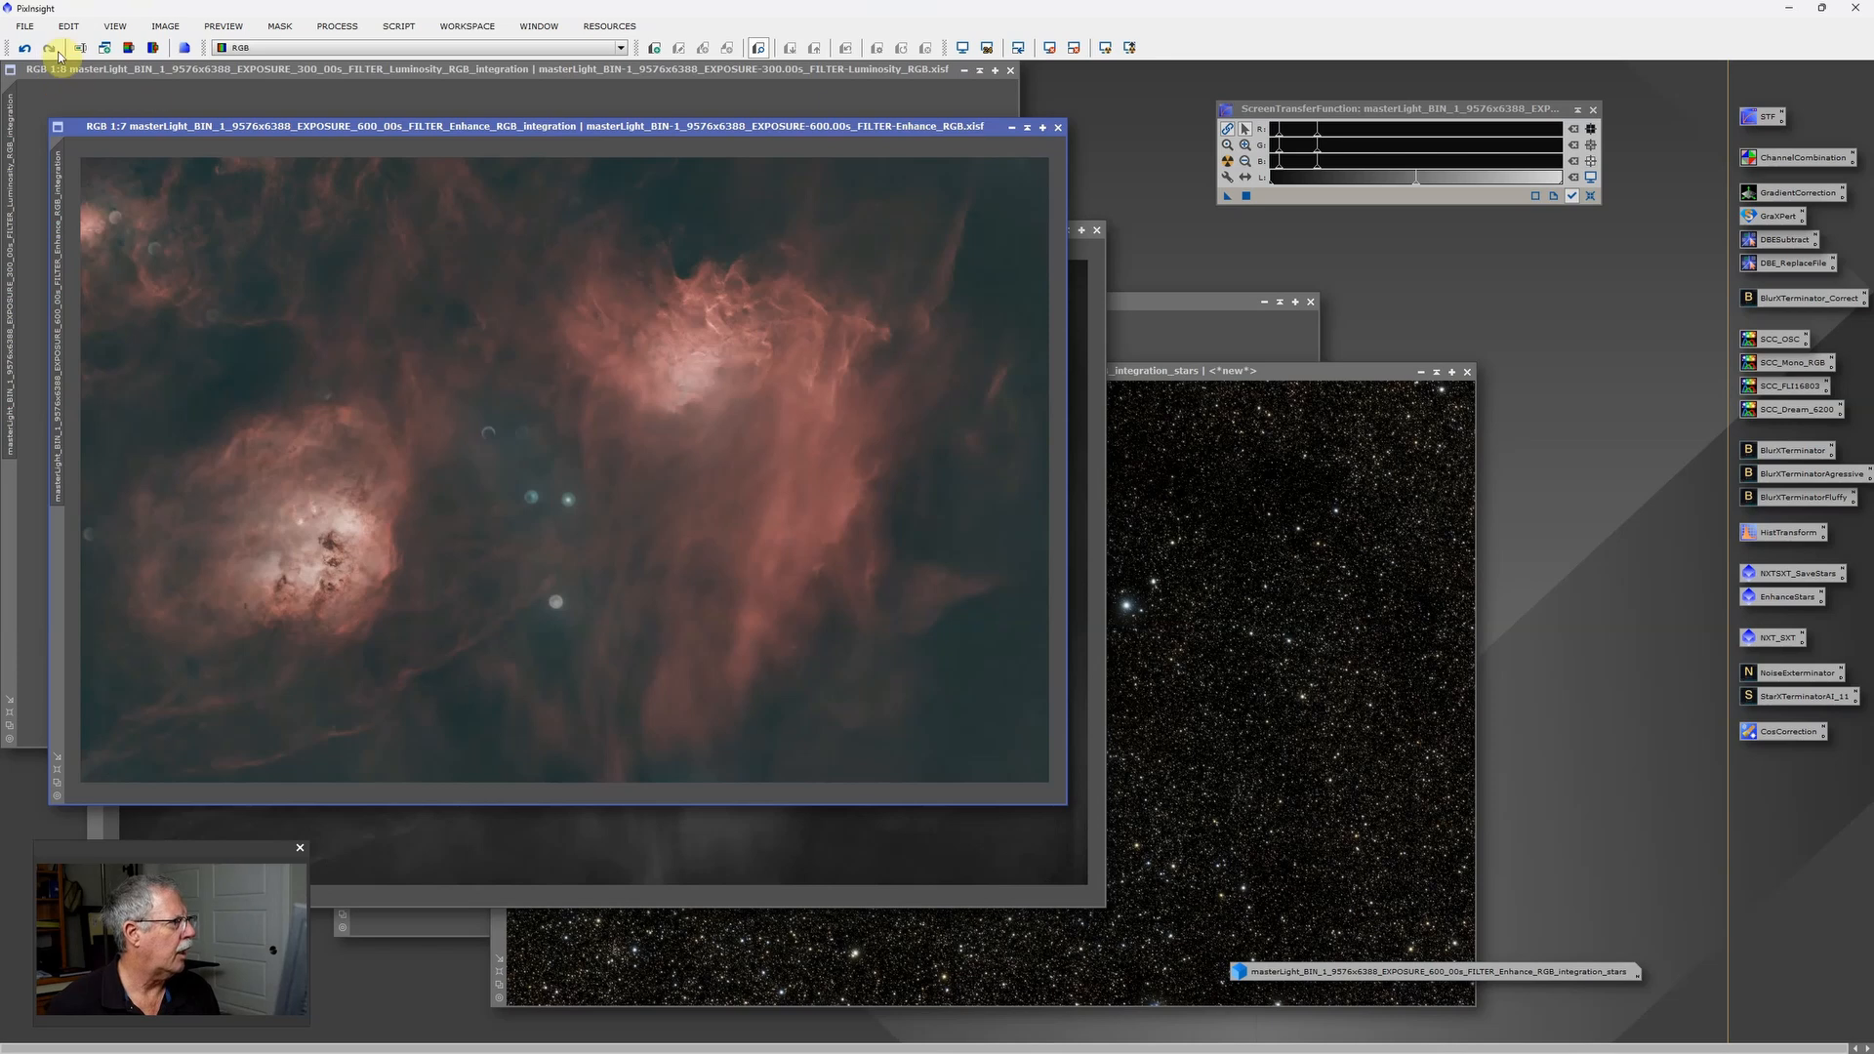
left_click(28, 26)
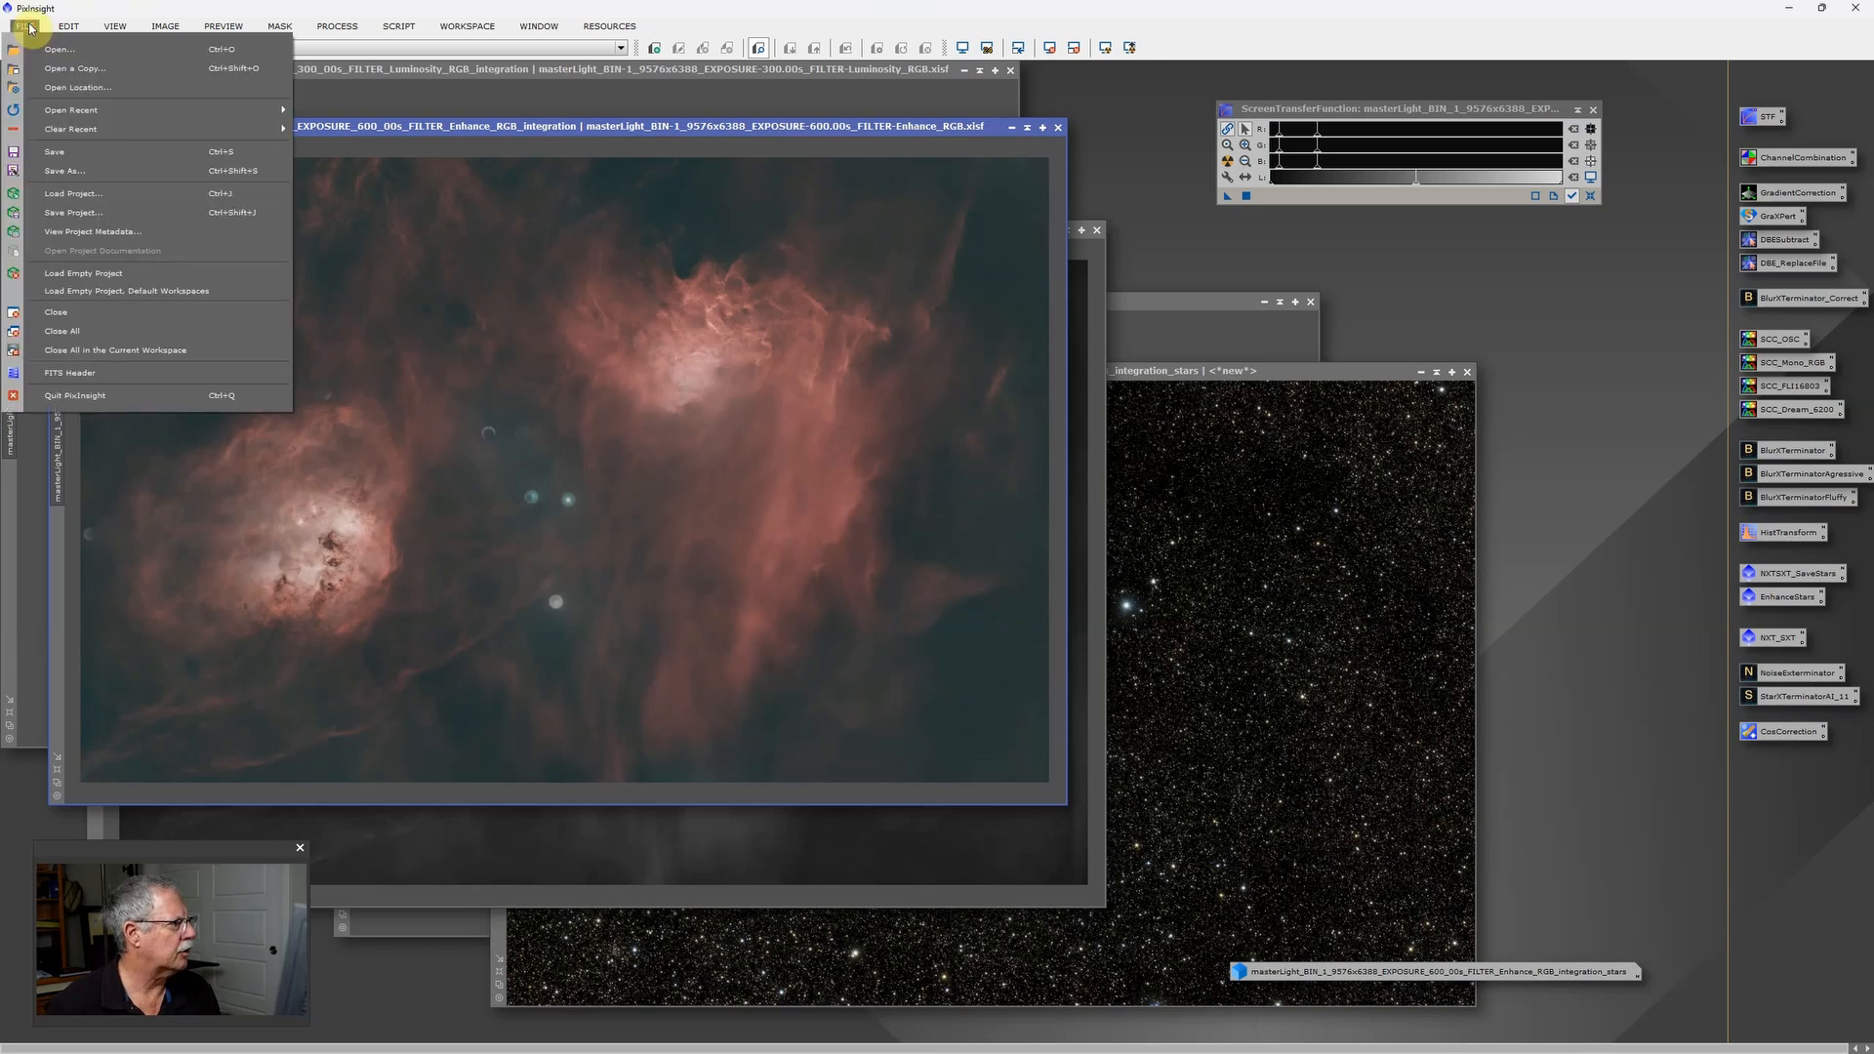
left_click(103, 374)
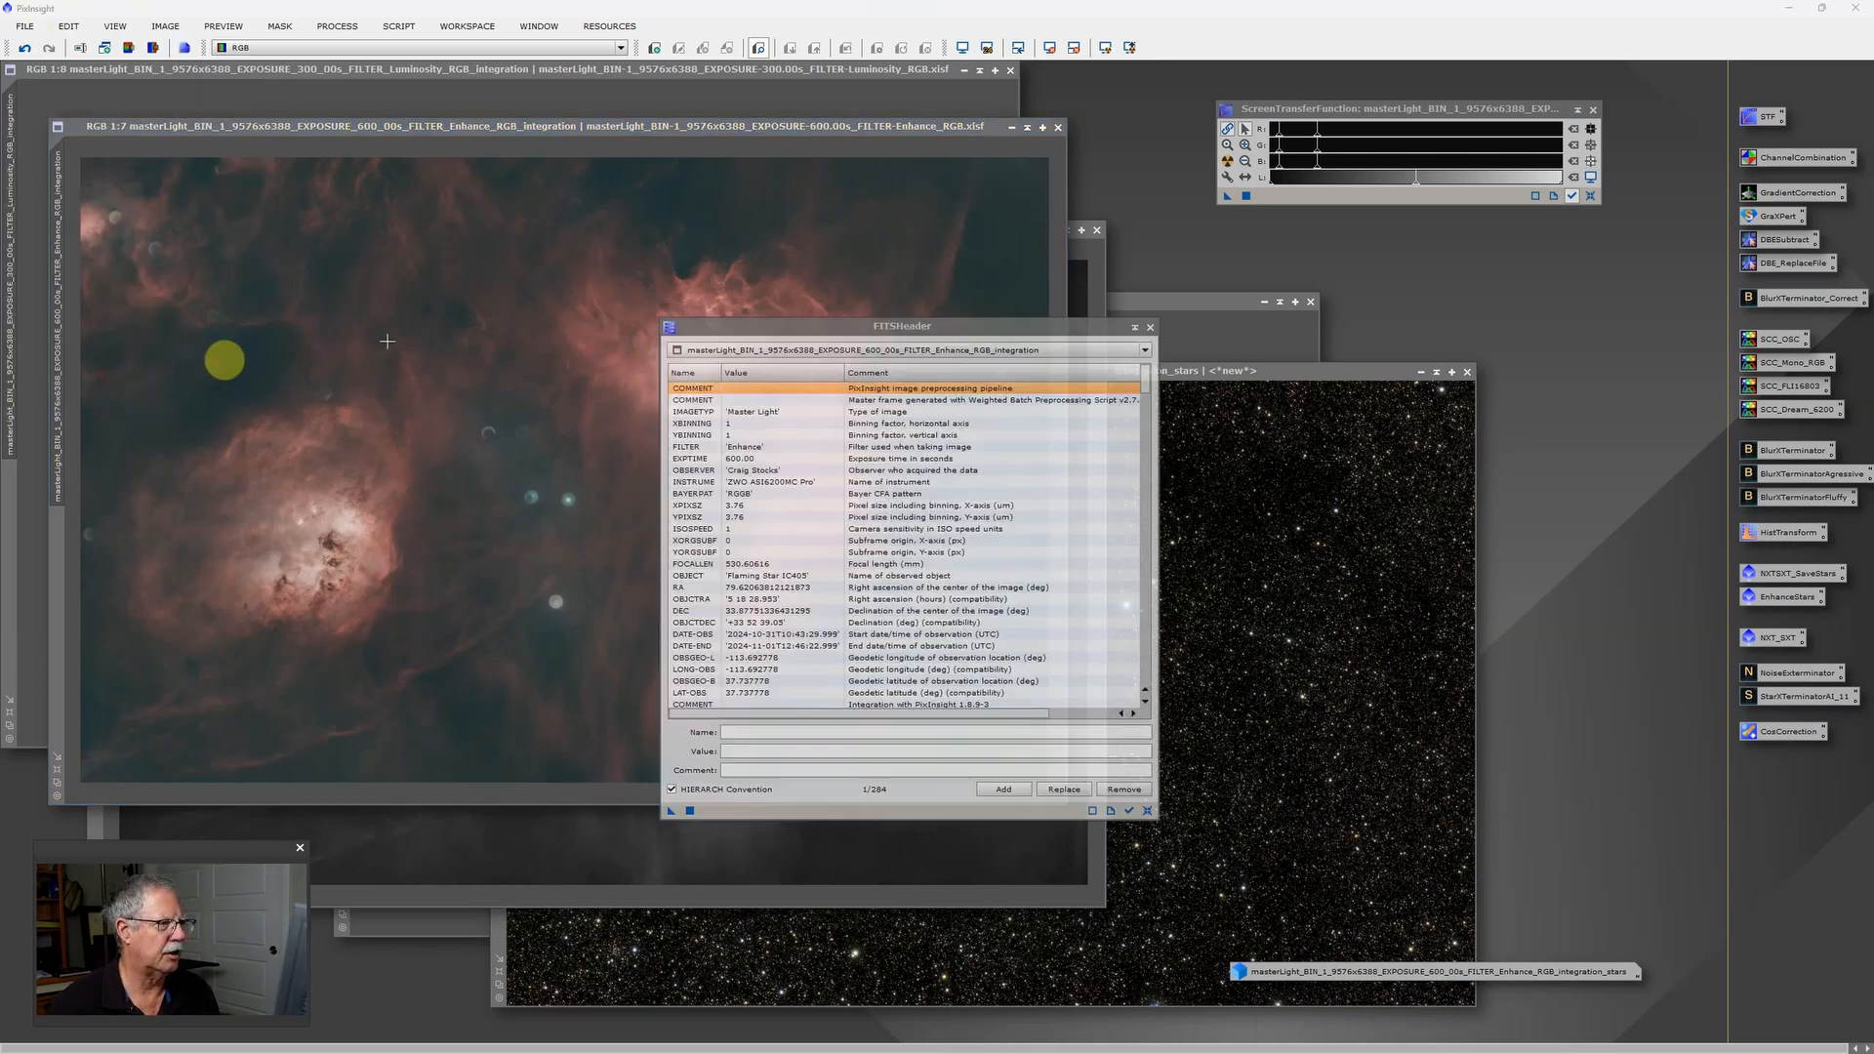
scroll(1003, 481, "down", 8)
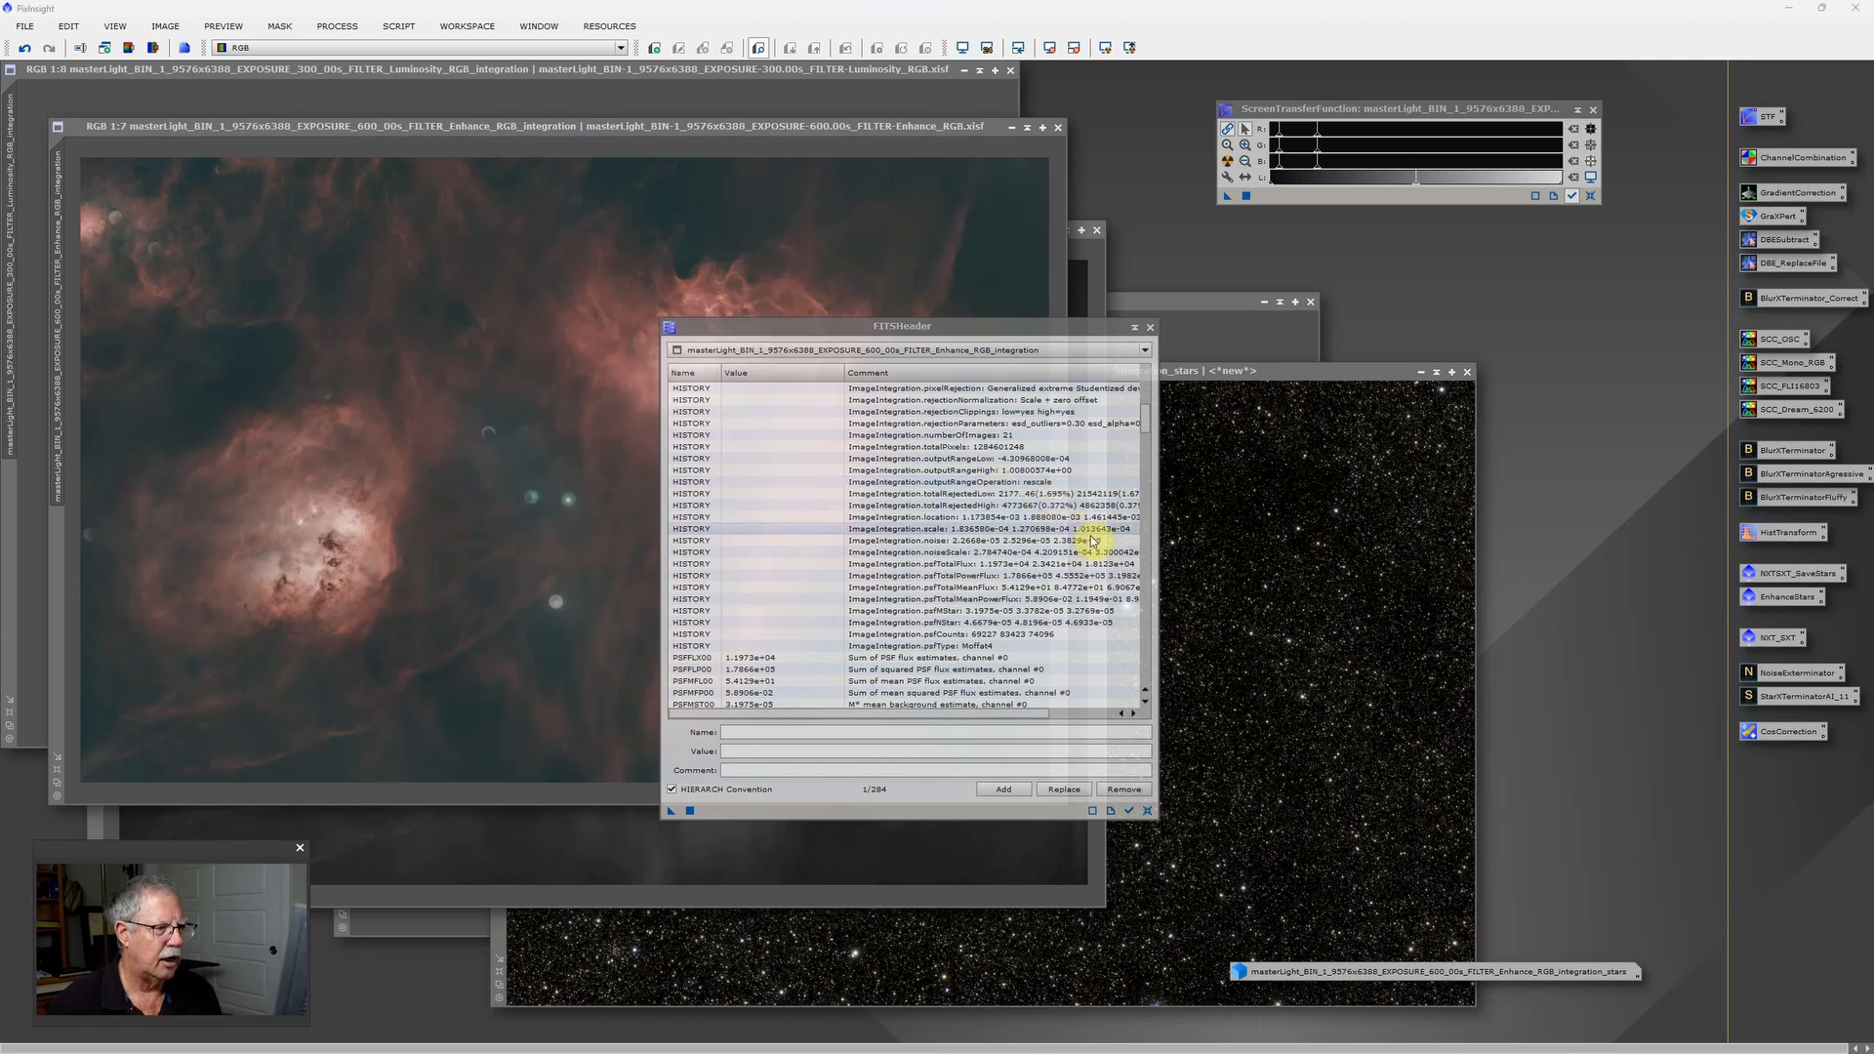
left_click(1047, 437)
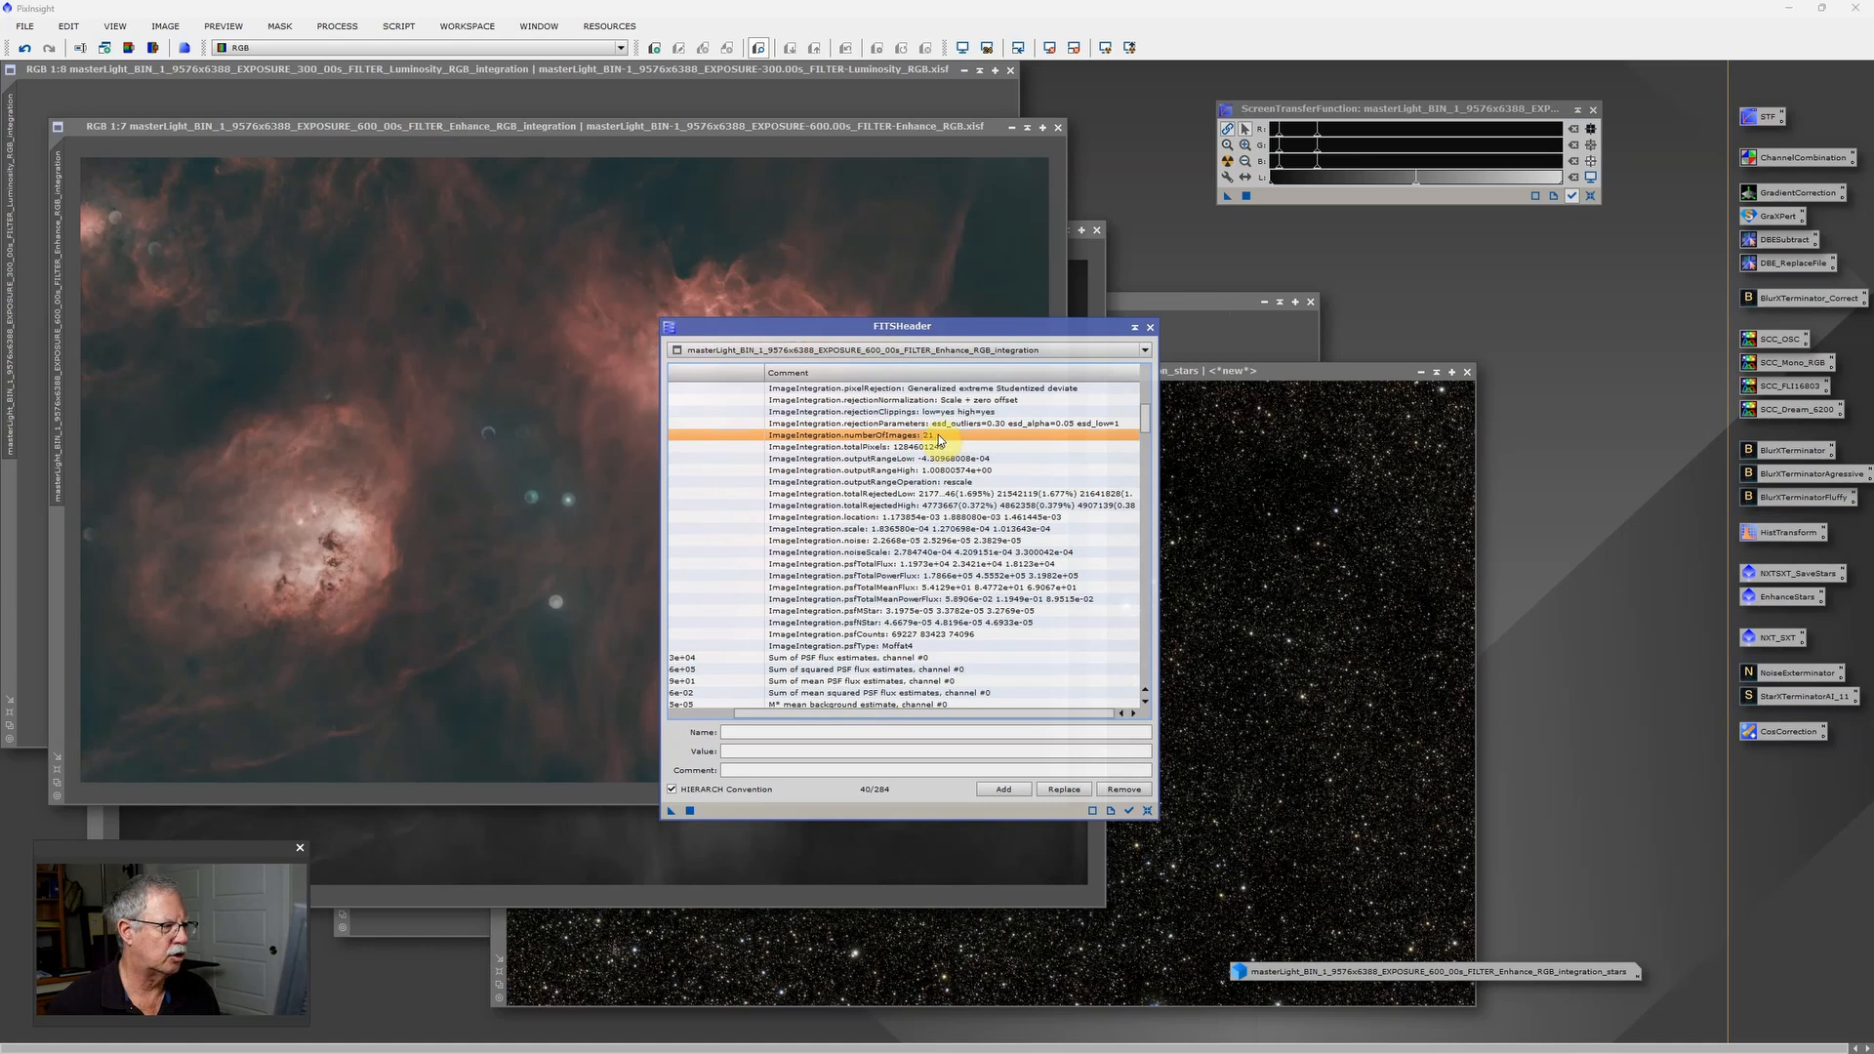
Look up the number of integrated images in the hydrogen mono master's FITS header and close the header
left_click(1095, 293)
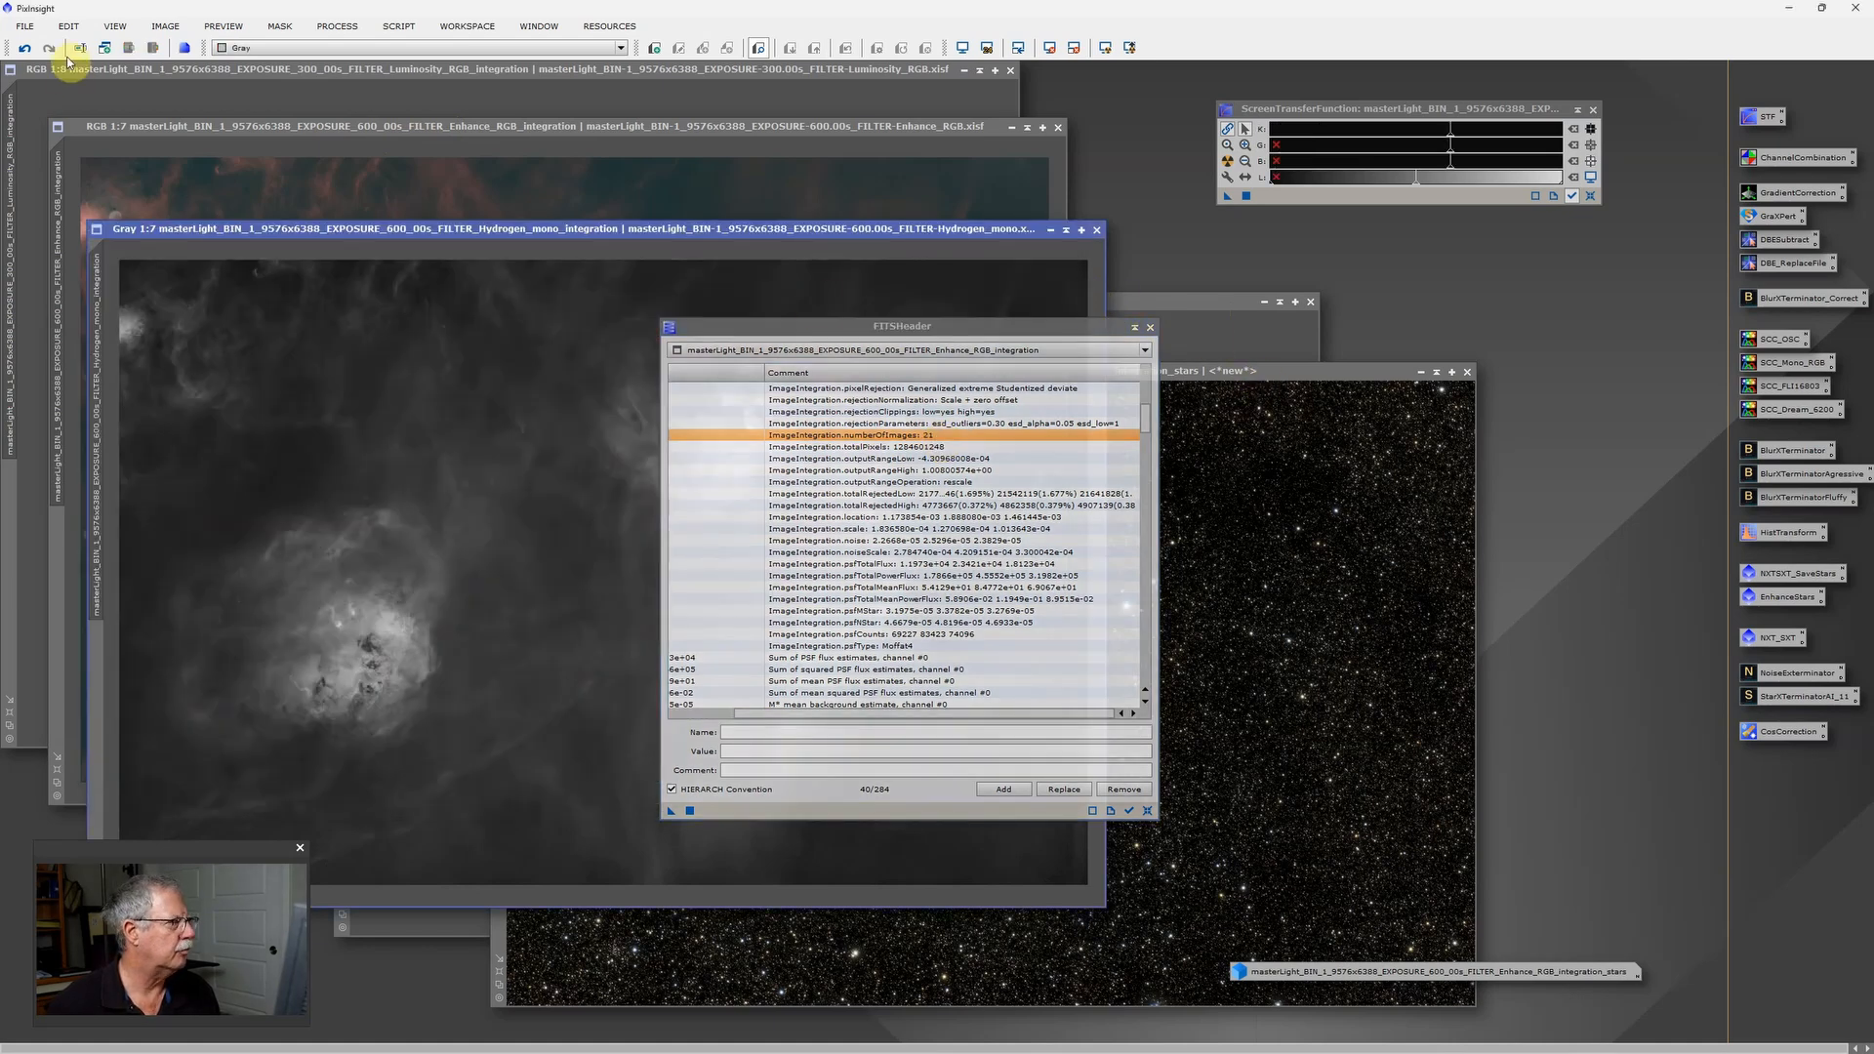
left_click(26, 26)
left_click(94, 372)
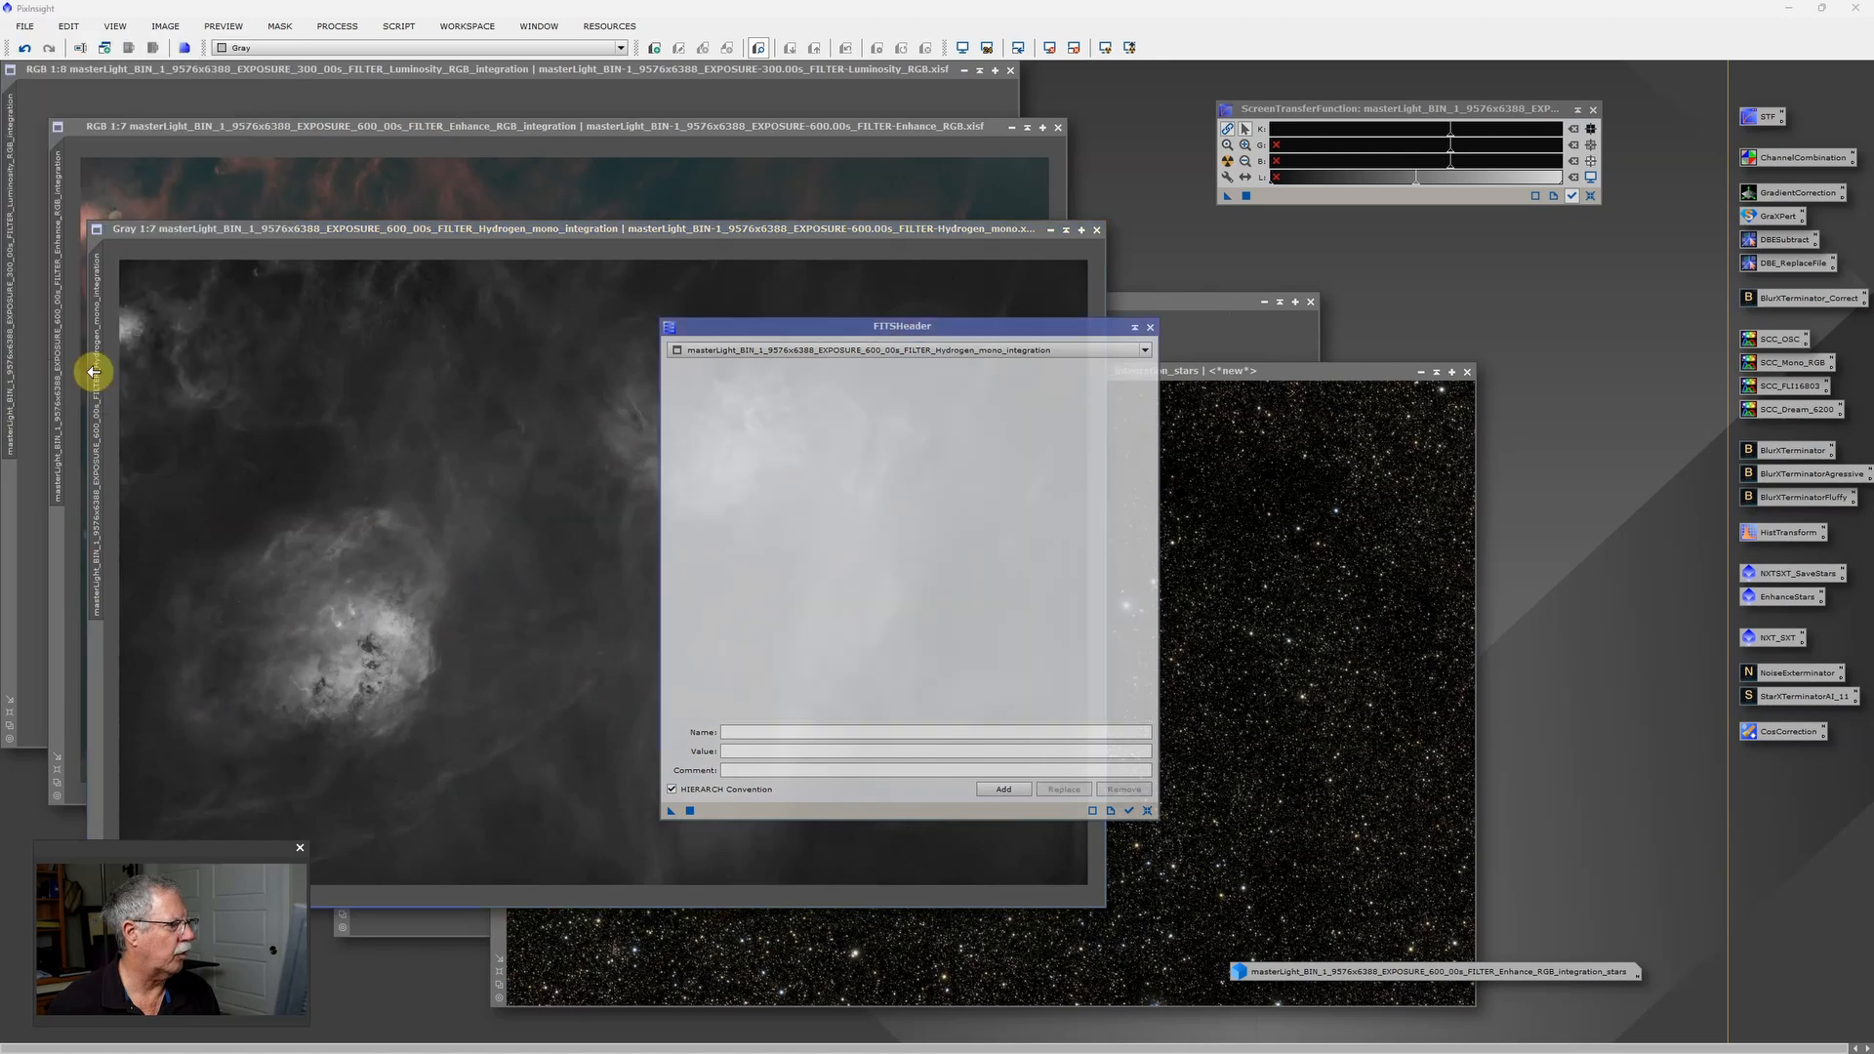
scroll(1035, 541, "down", 5)
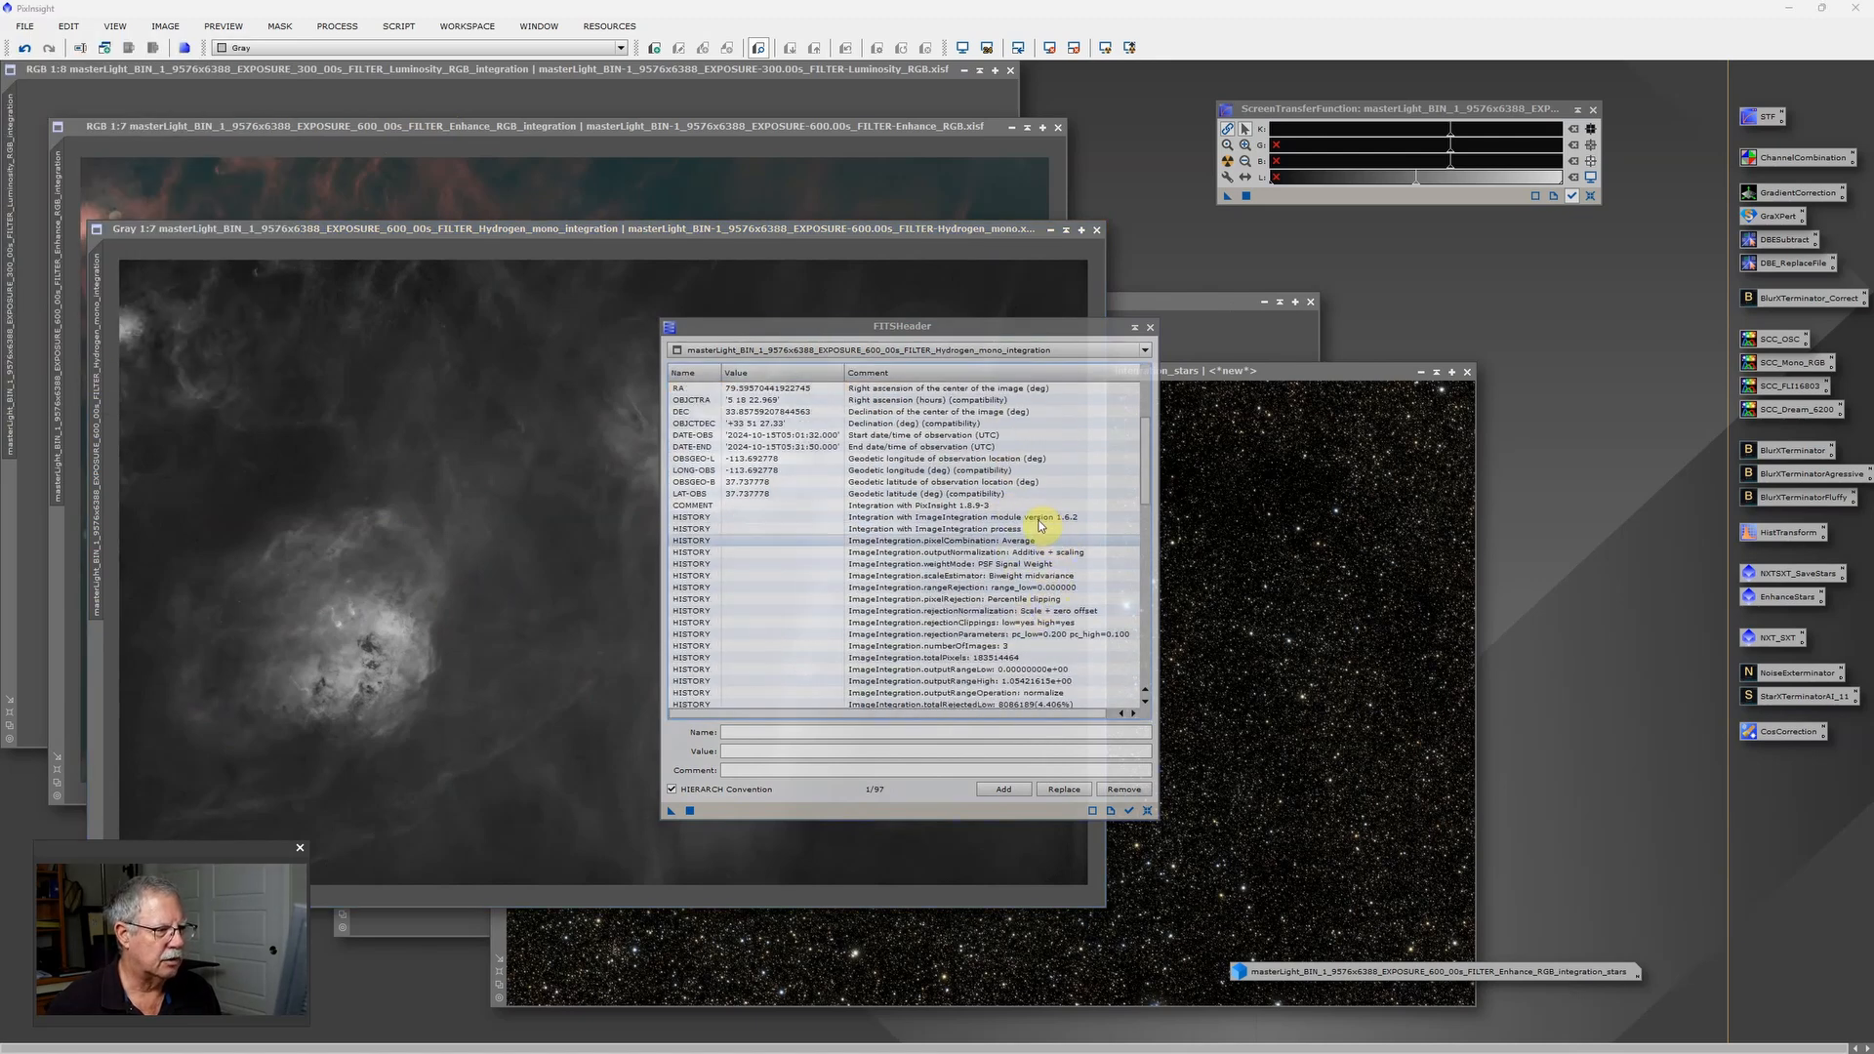
left_click(1057, 646)
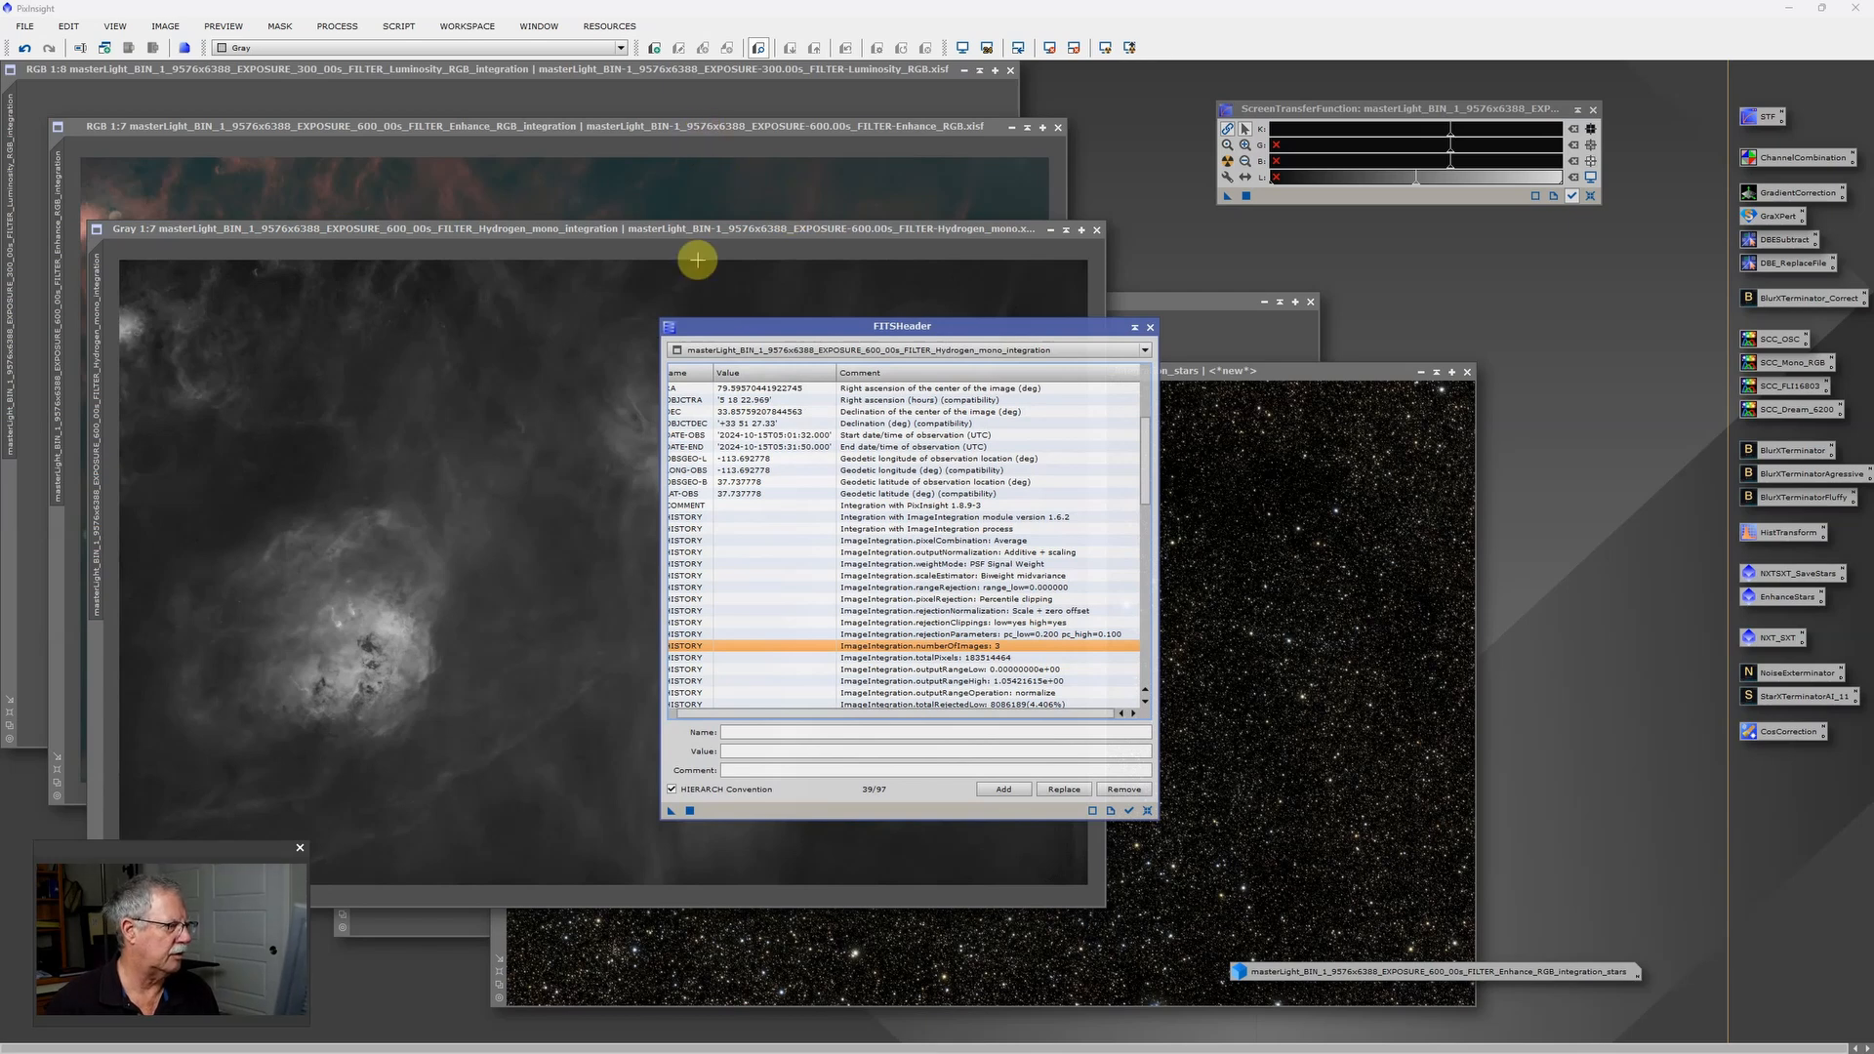
left_click(887, 231)
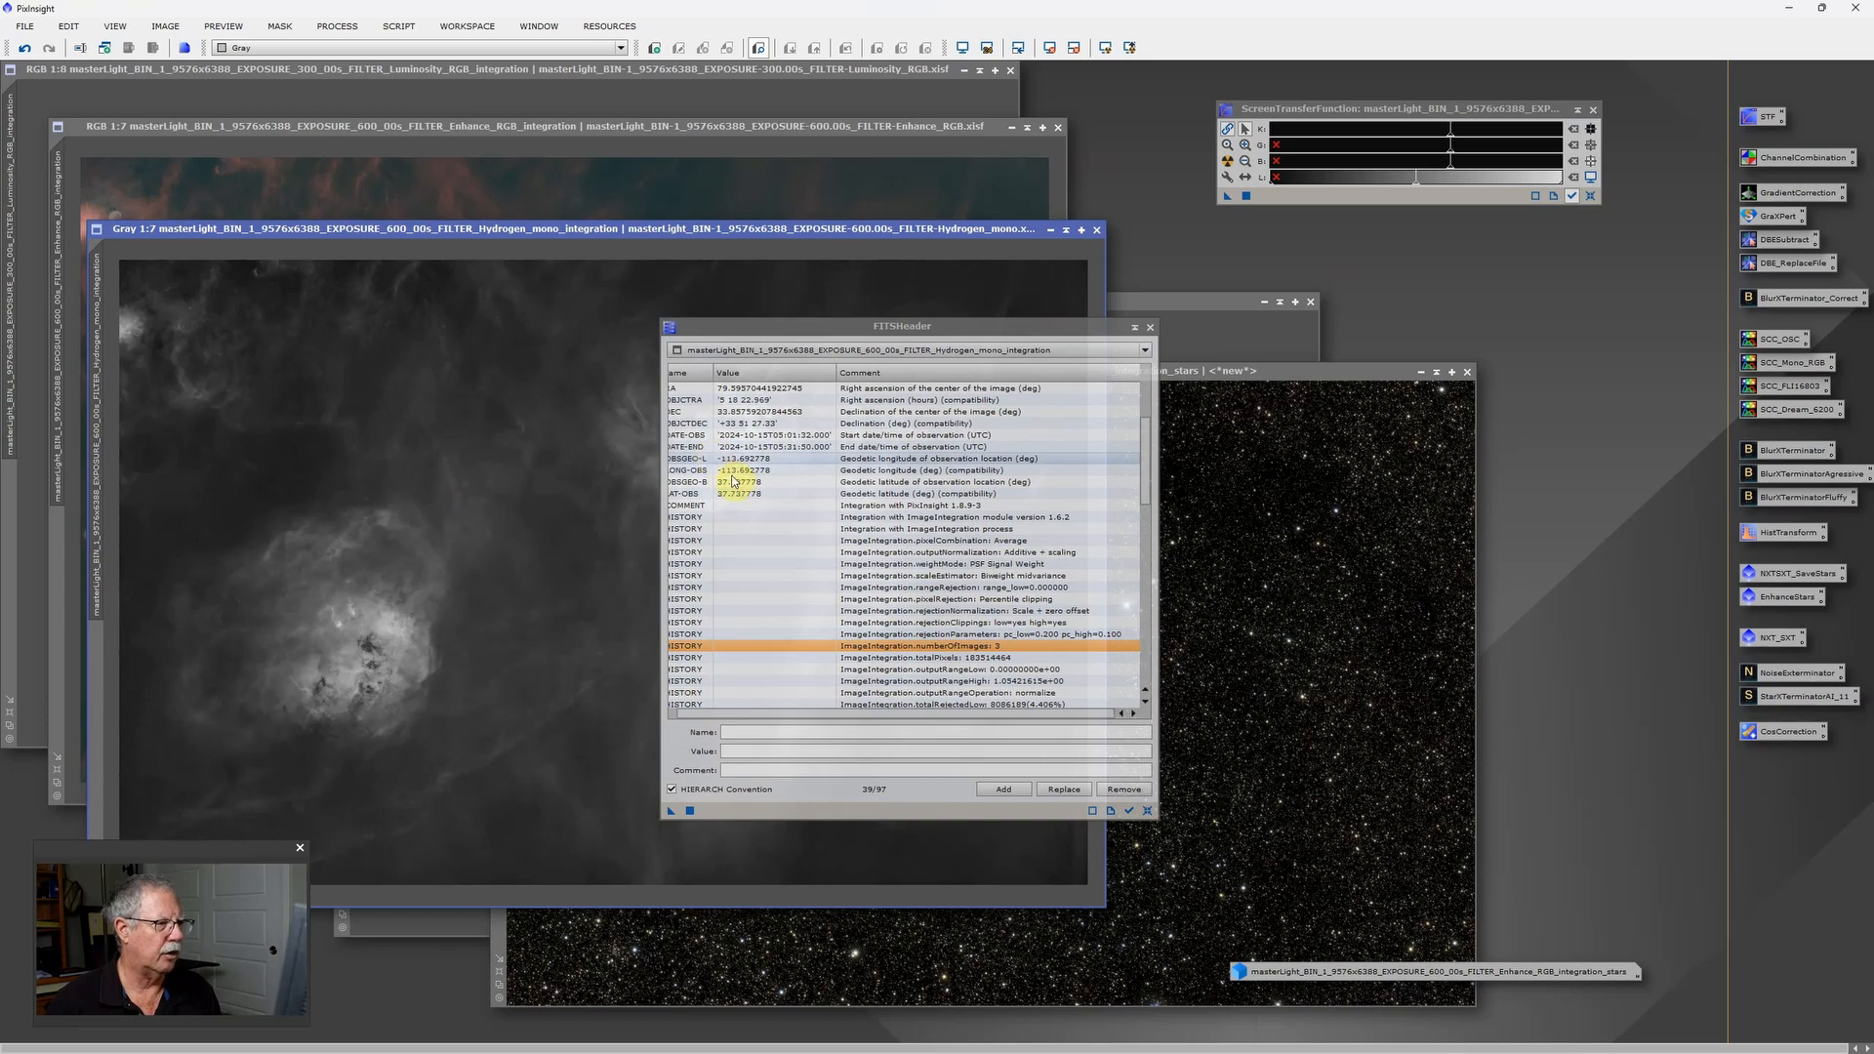
left_click(1150, 327)
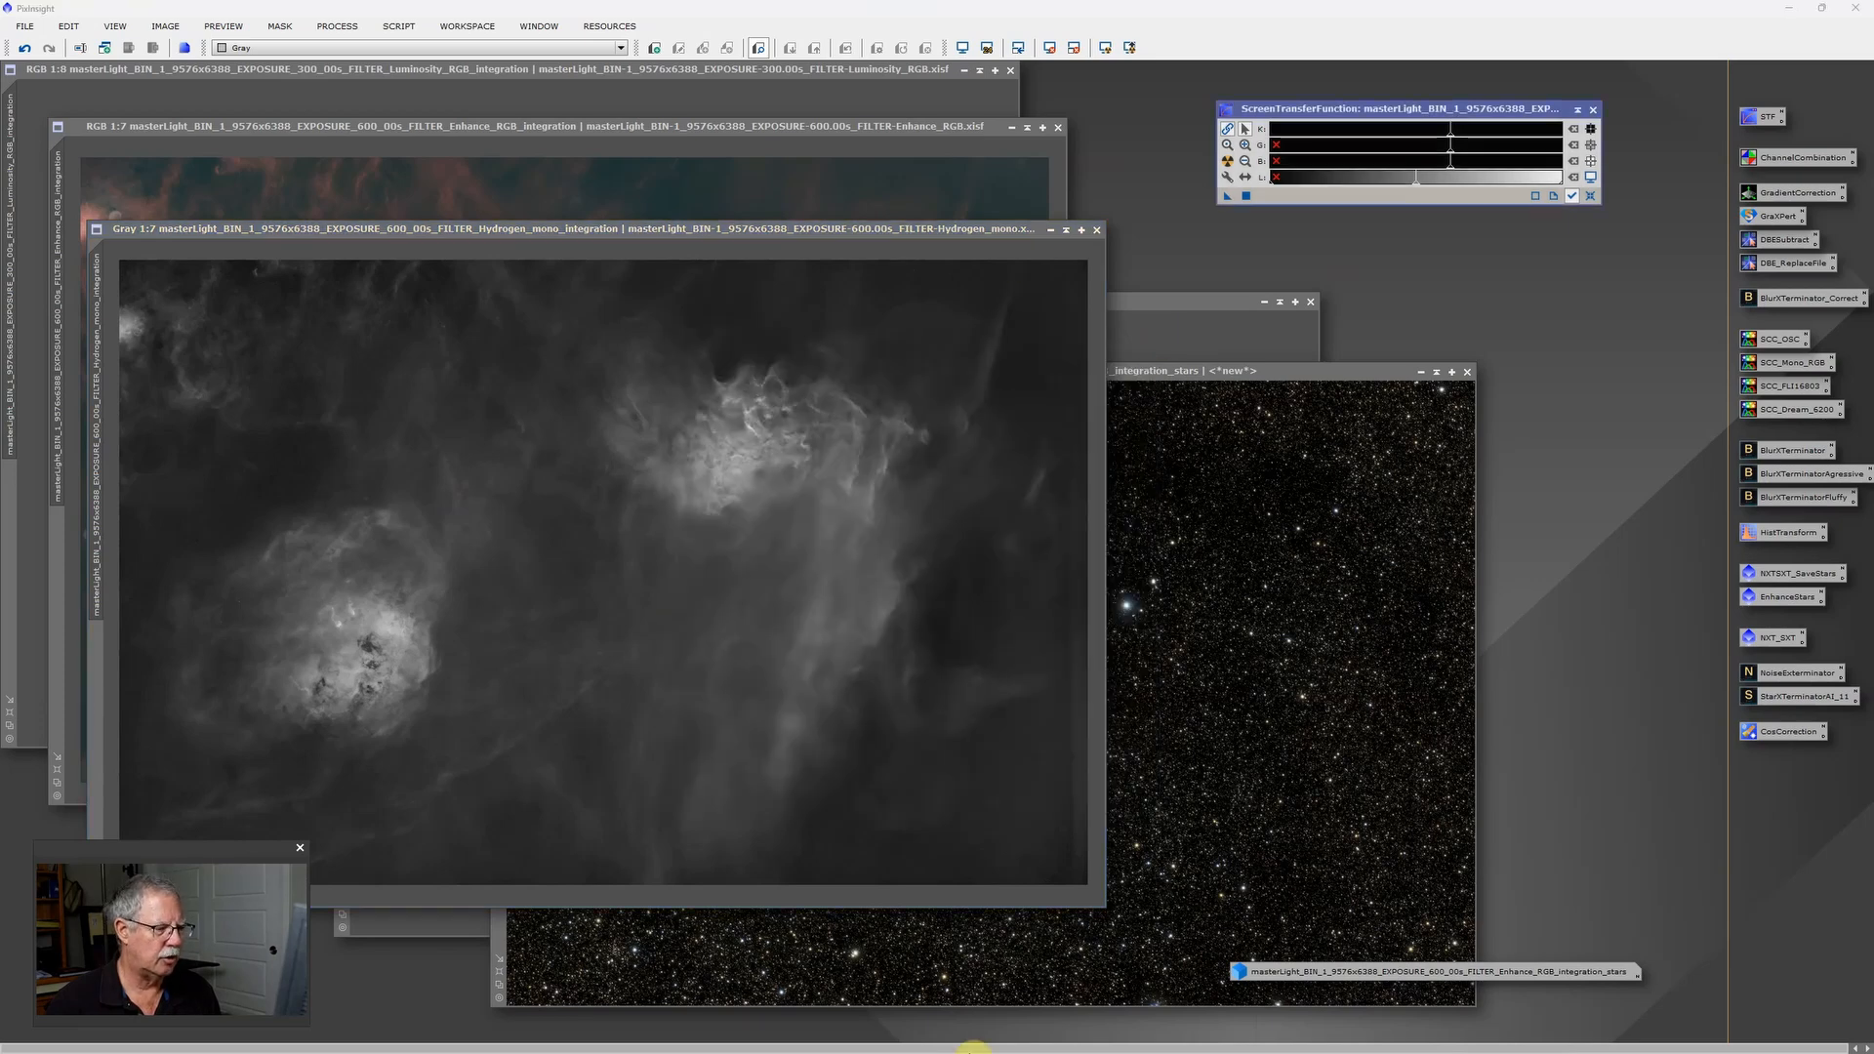
Switch to Photoshop and start loading files into a layer stack, moving the Load Layers dialog nearer the workspace centre
mouse_move(932, 1043)
left_click(925, 960)
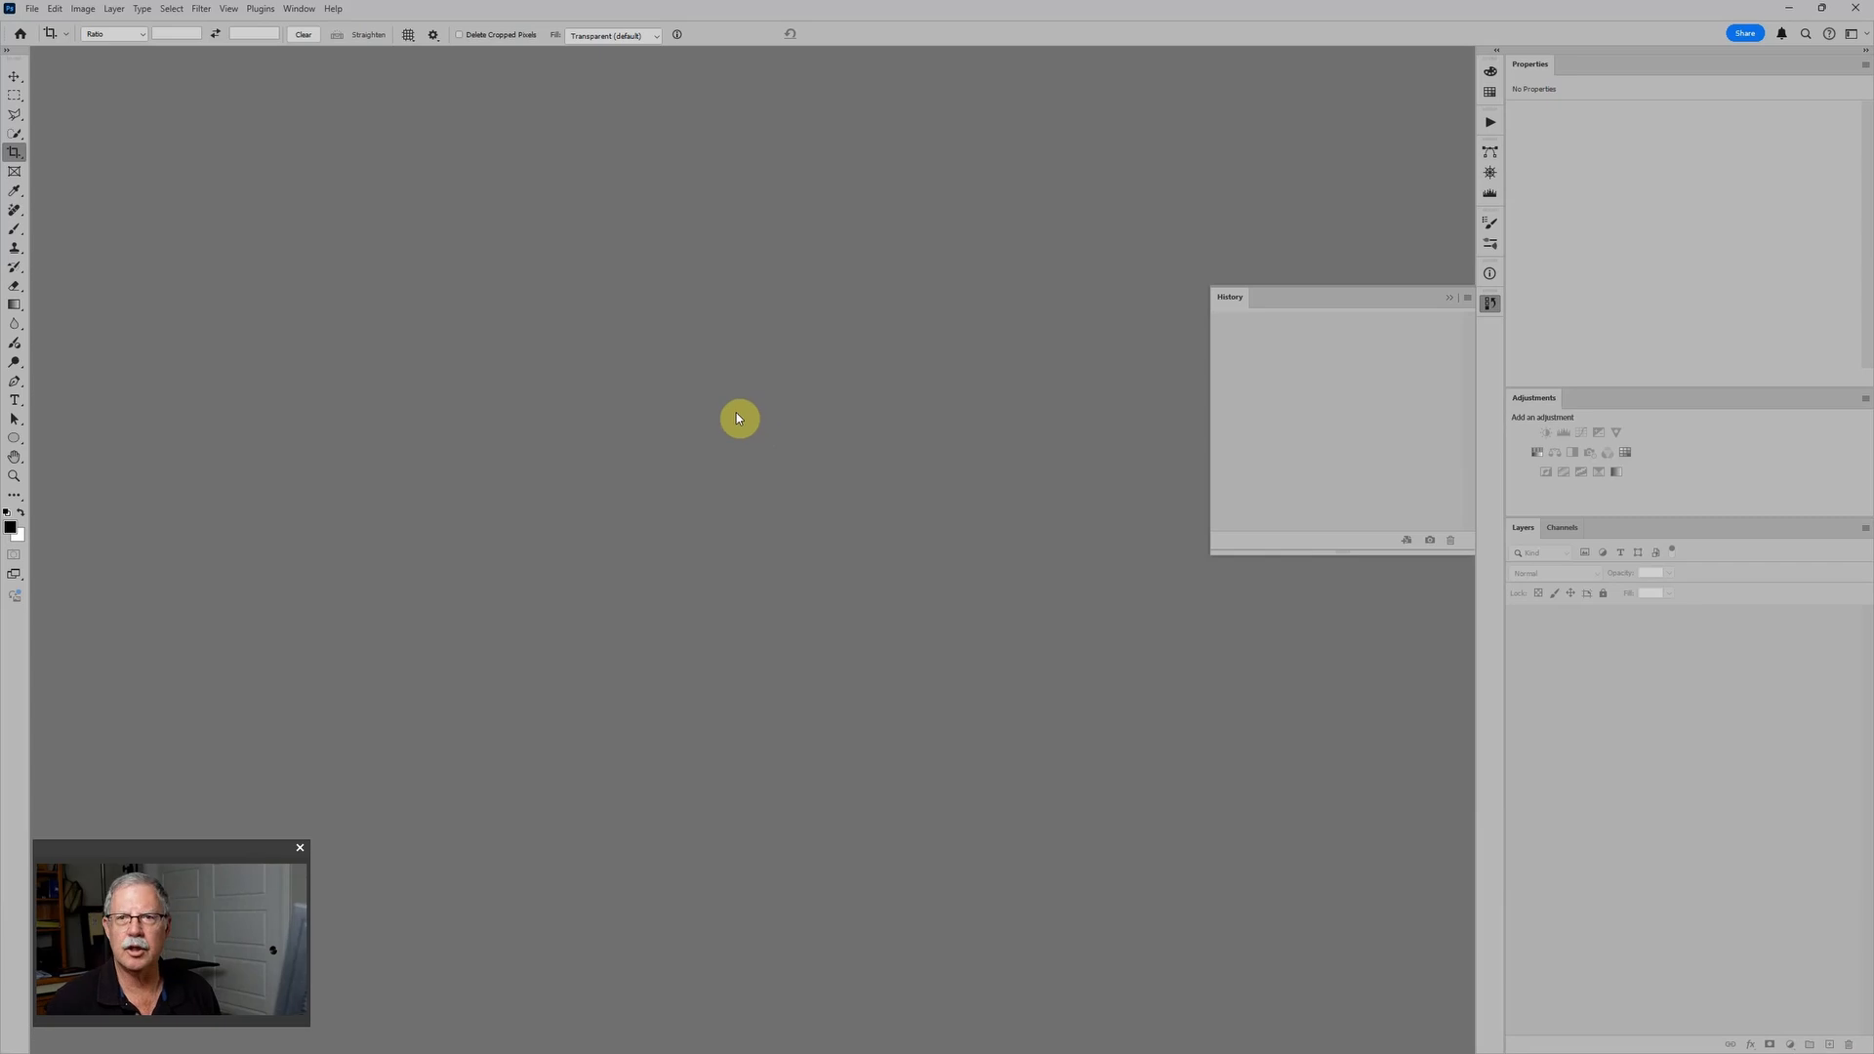
left_click(30, 16)
mouse_move(75, 379)
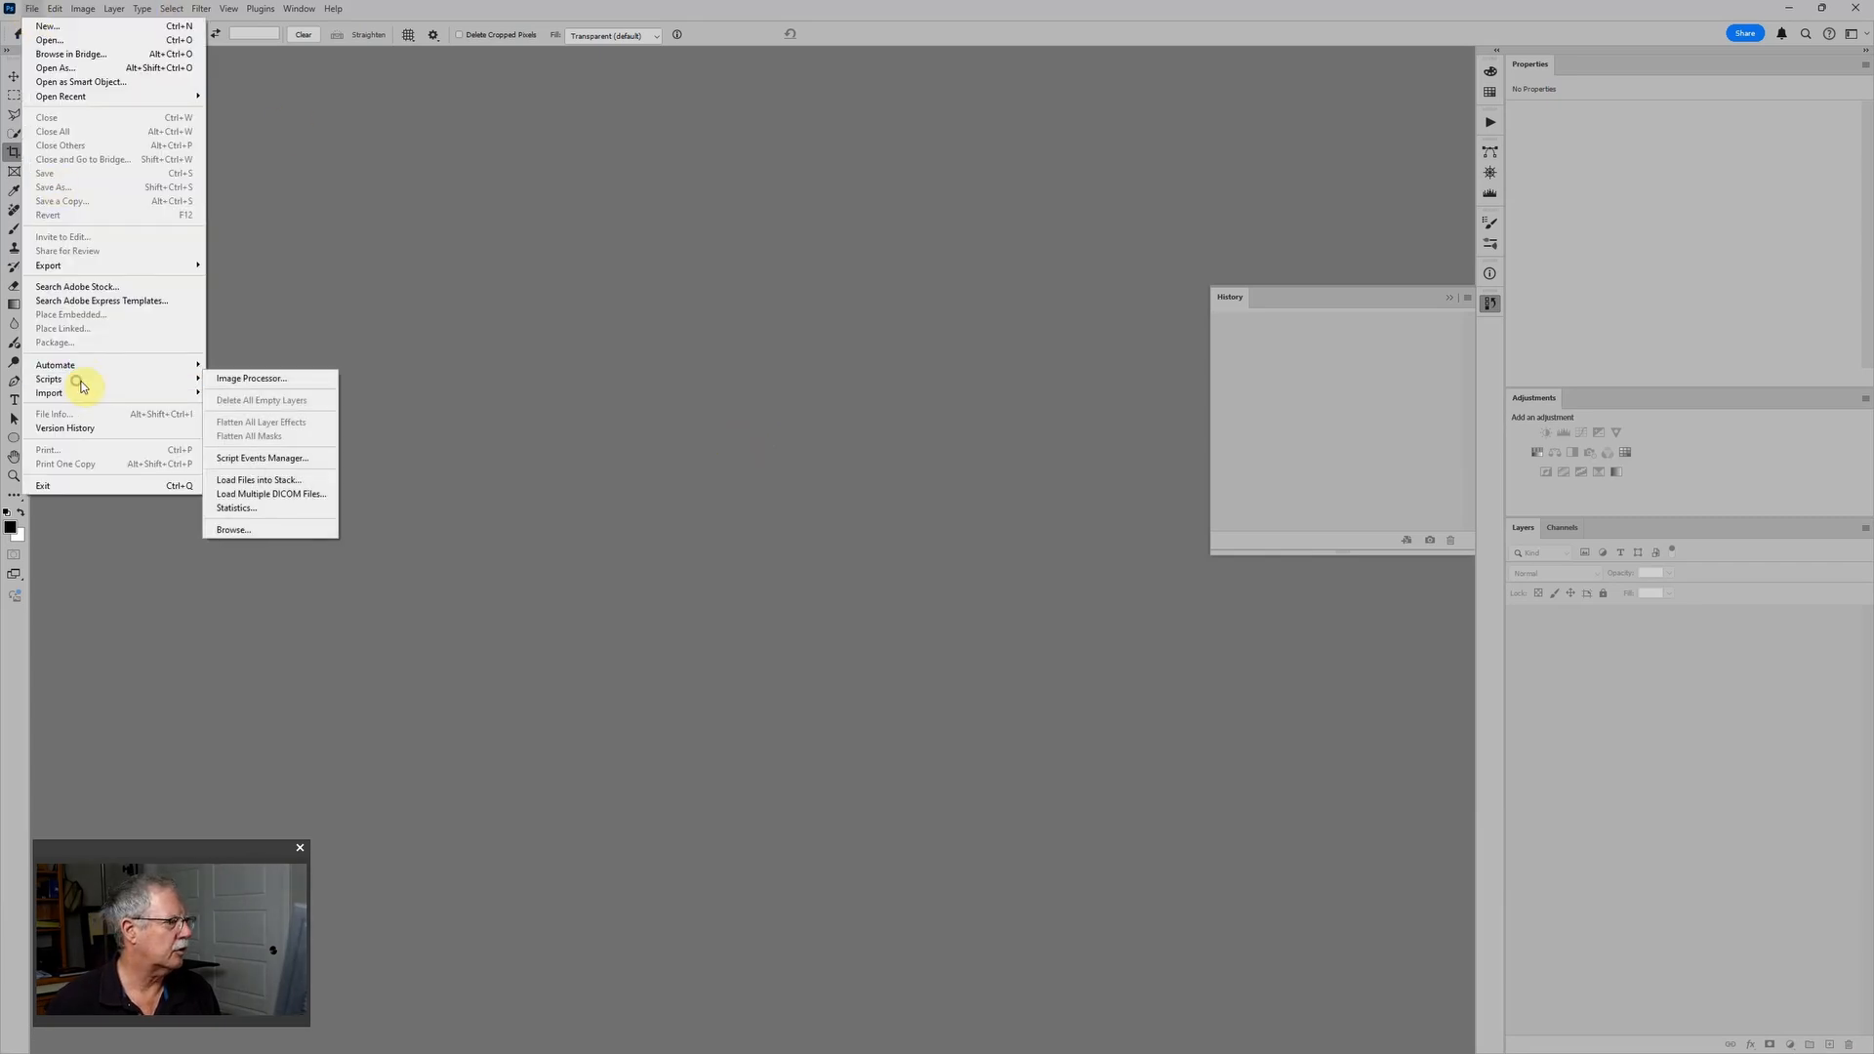
left_click(253, 480)
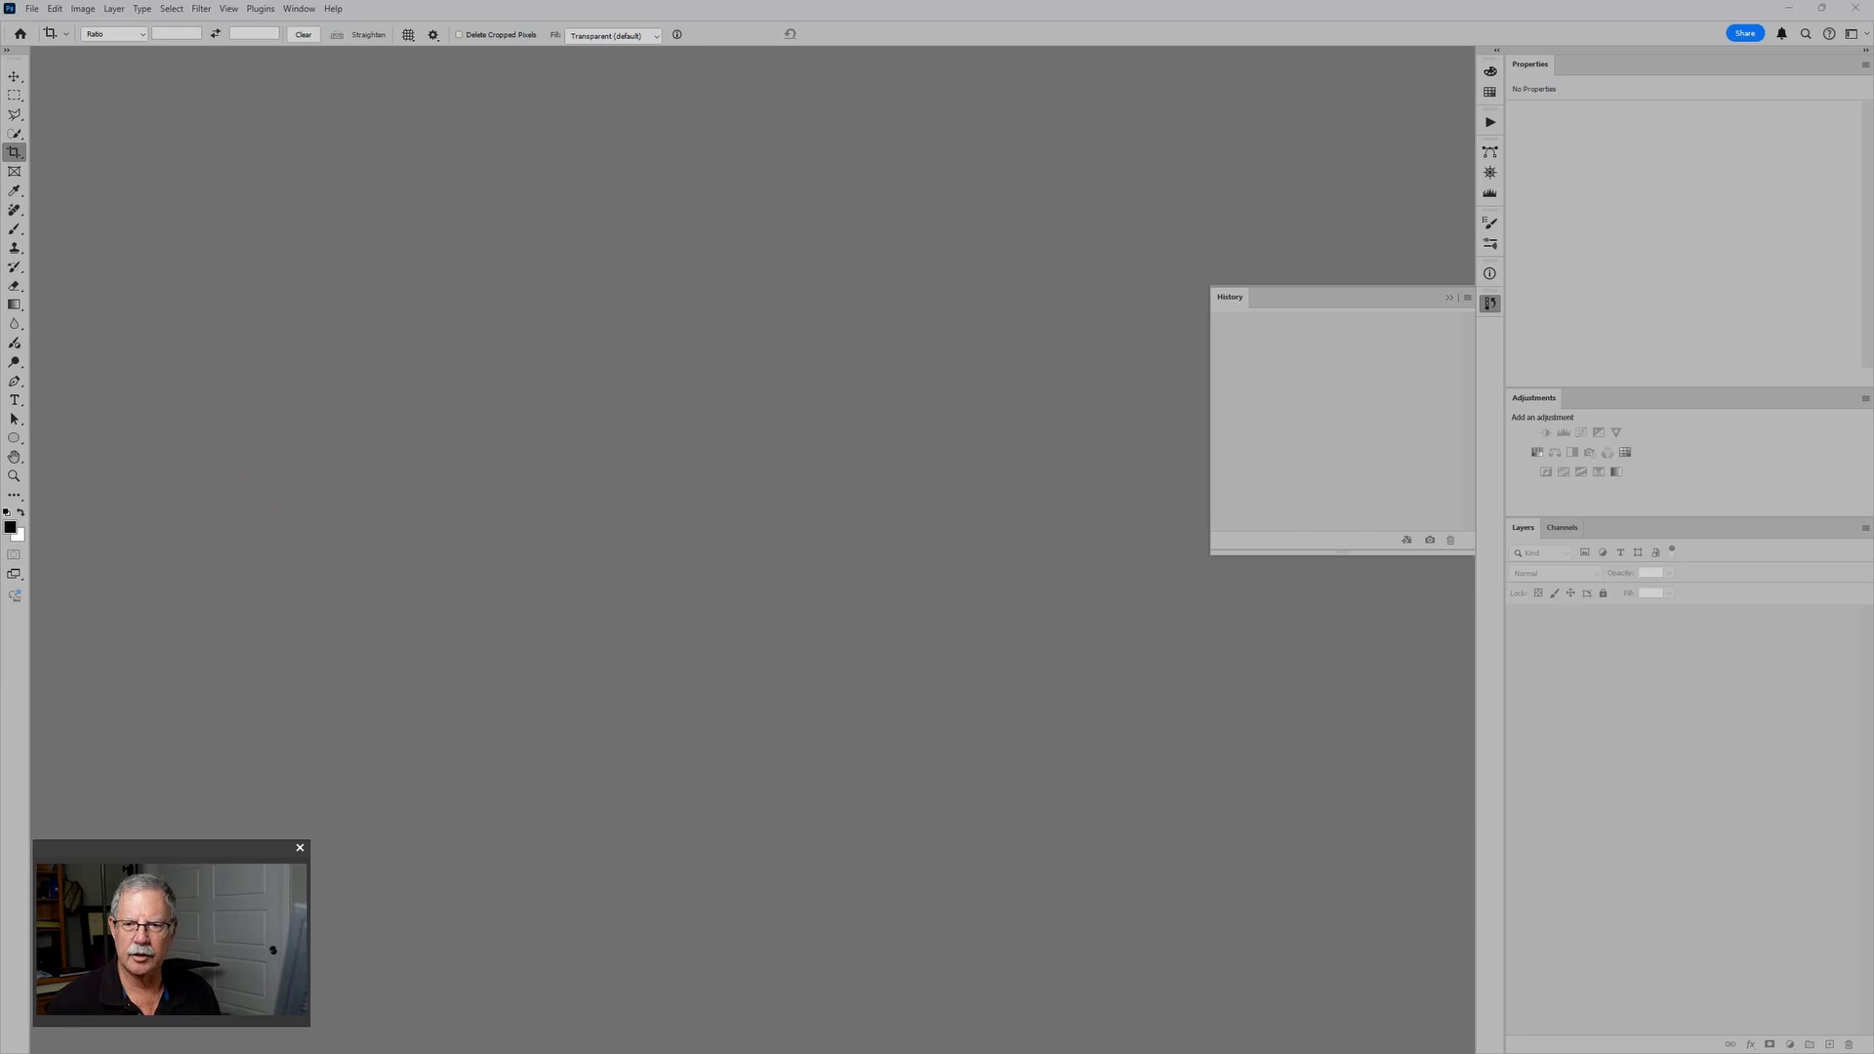
left_click_drag(1325, 273, 883, 297)
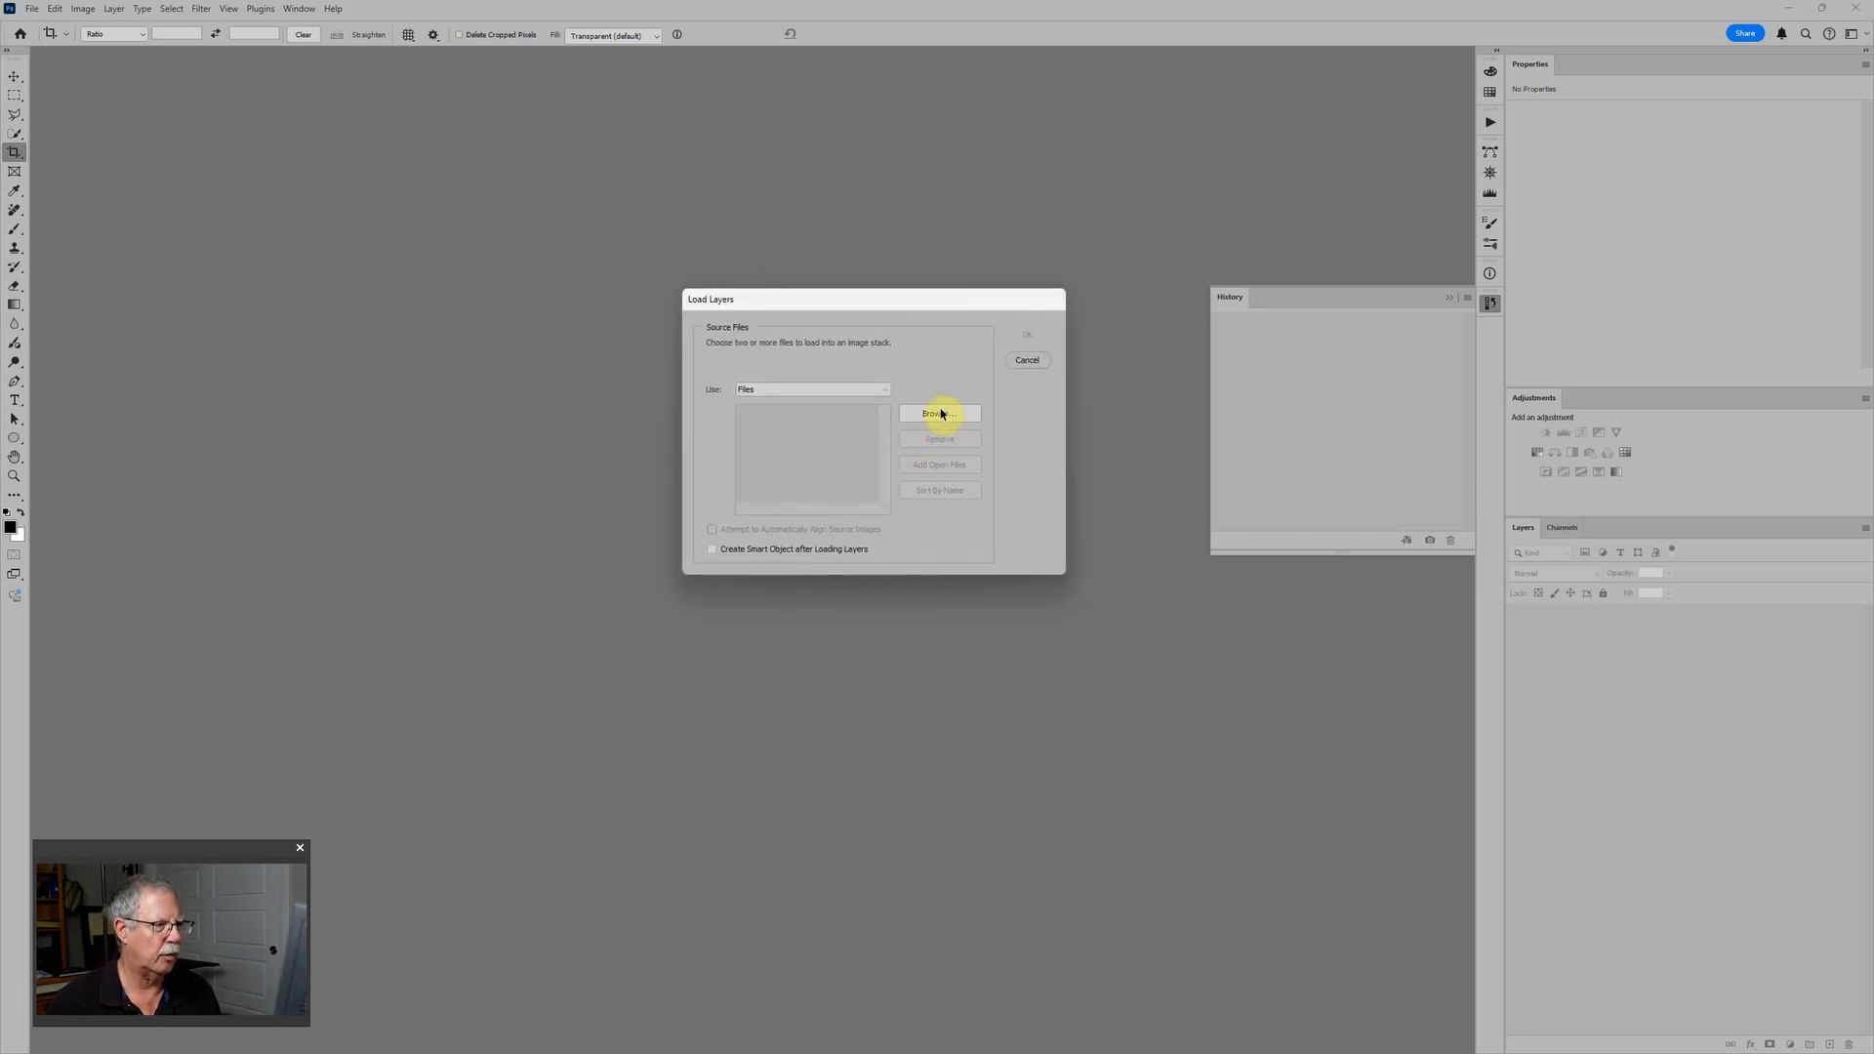
Browse for the source files in the DATA (D:) folder Astro > NUC2 Data > Flaming Star IC405
left_click(939, 414)
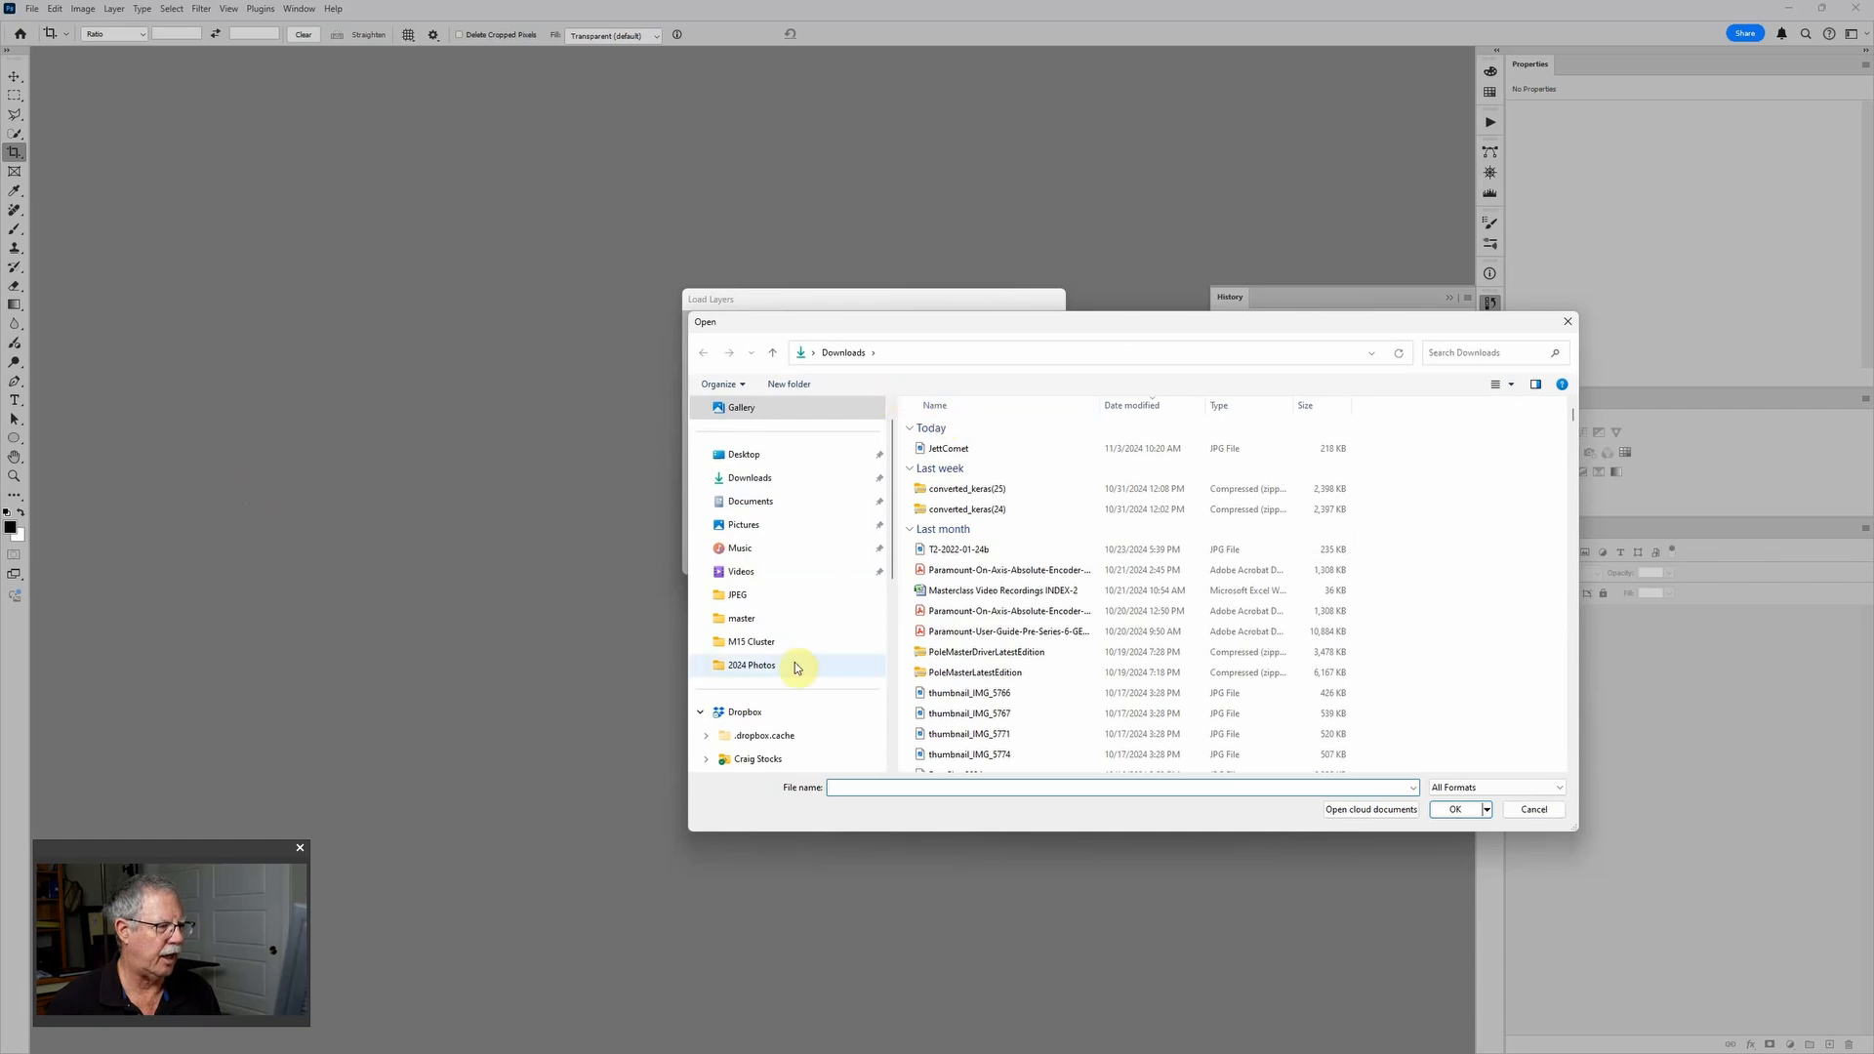
scroll(791, 698, "down", 1)
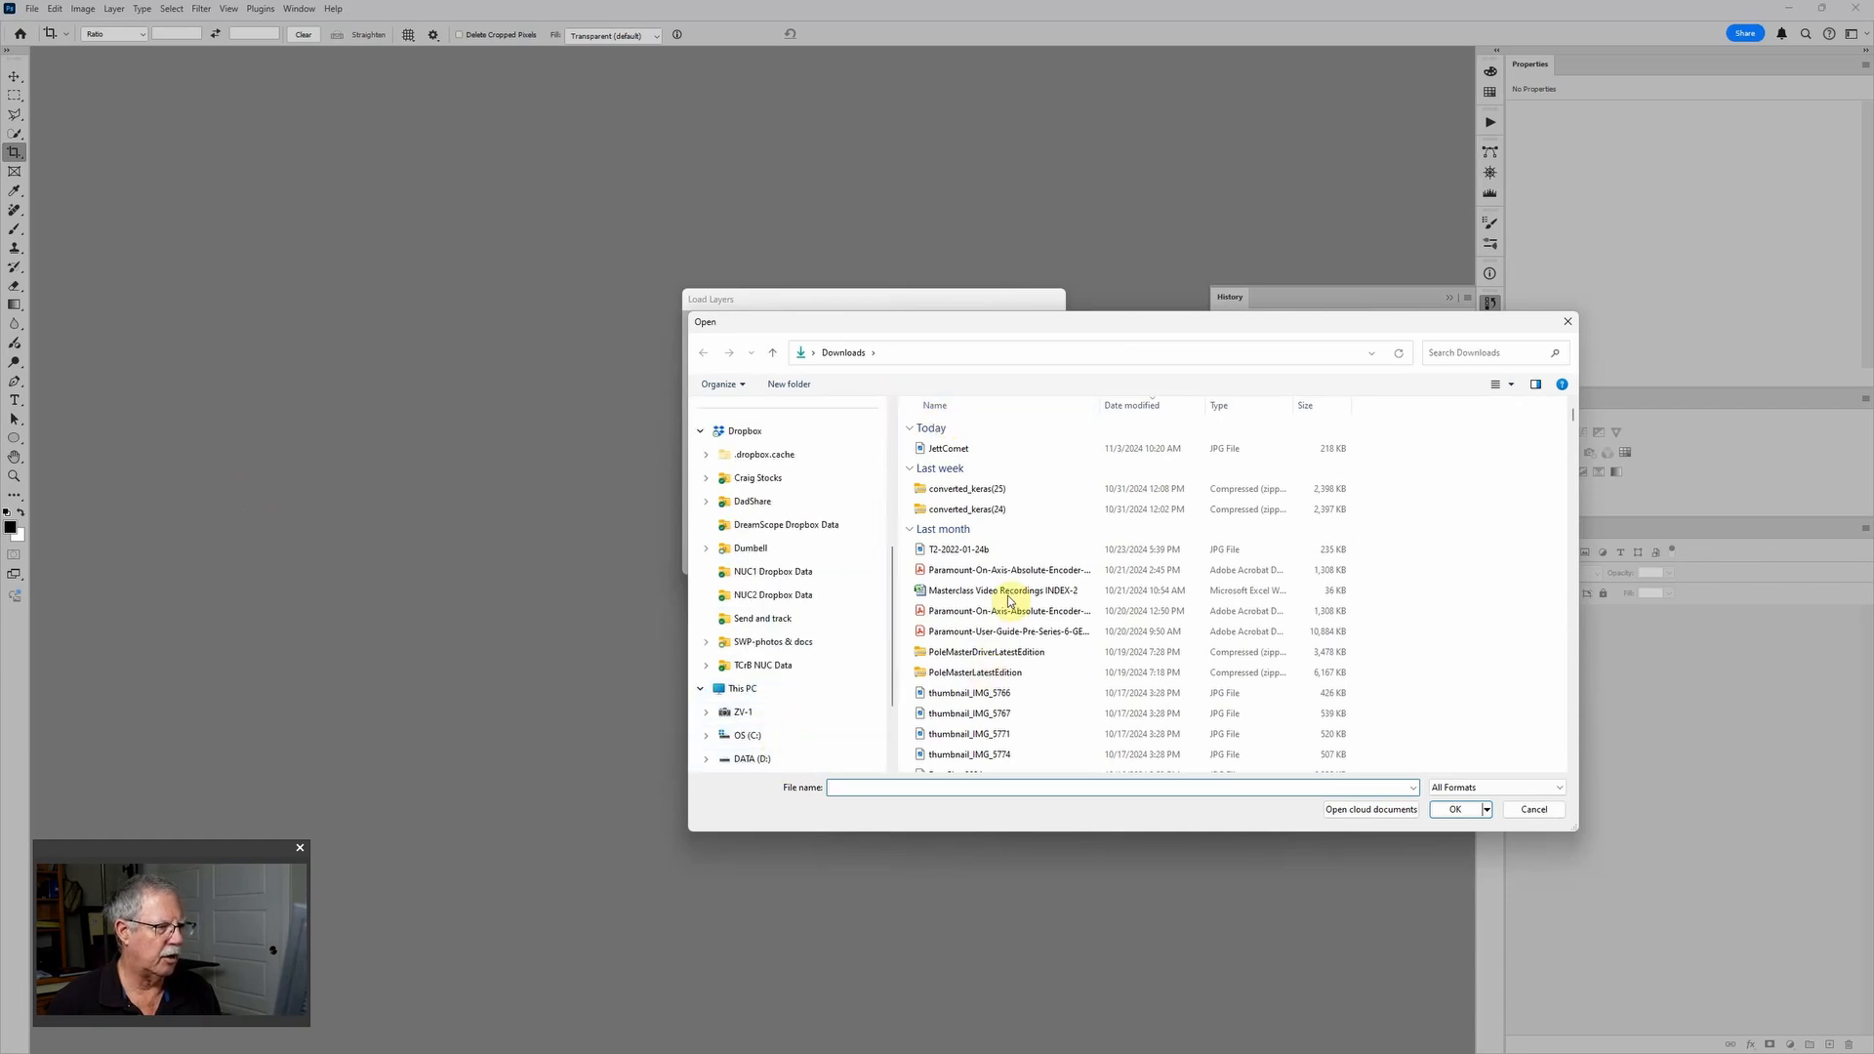
left_click(825, 758)
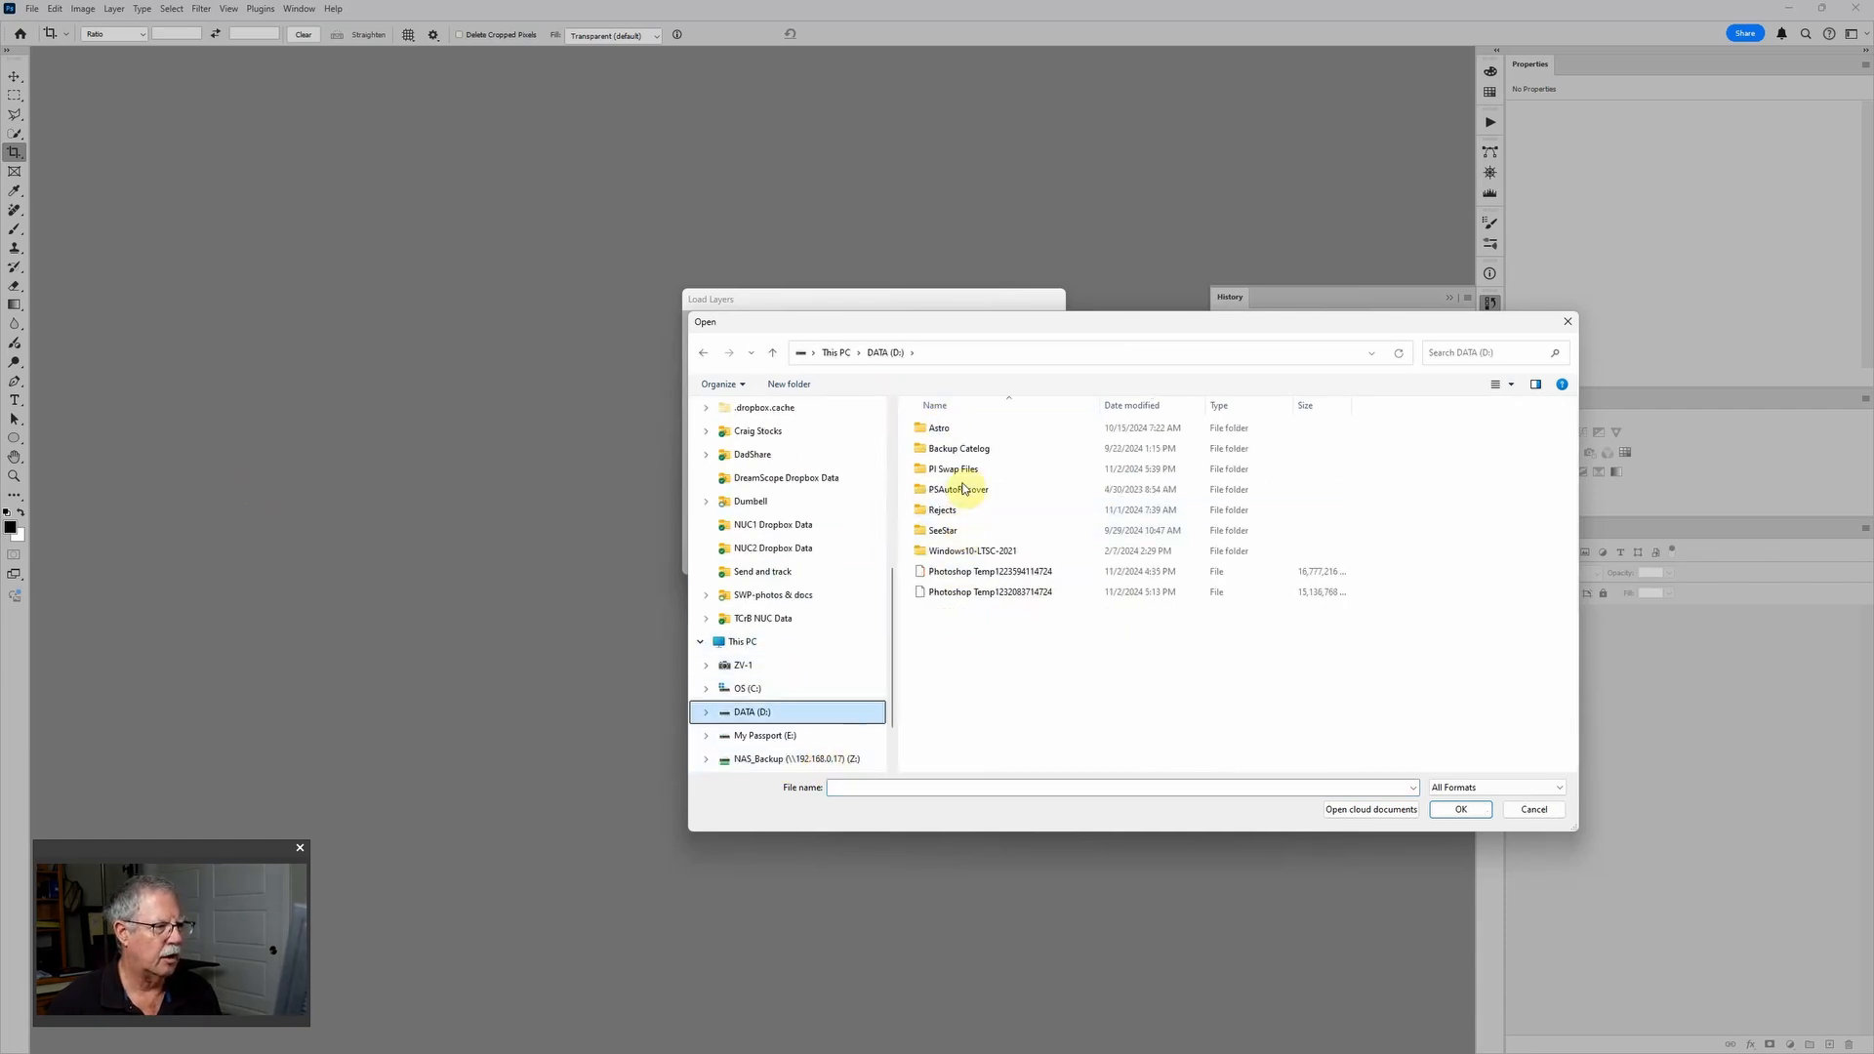
double_click(949, 428)
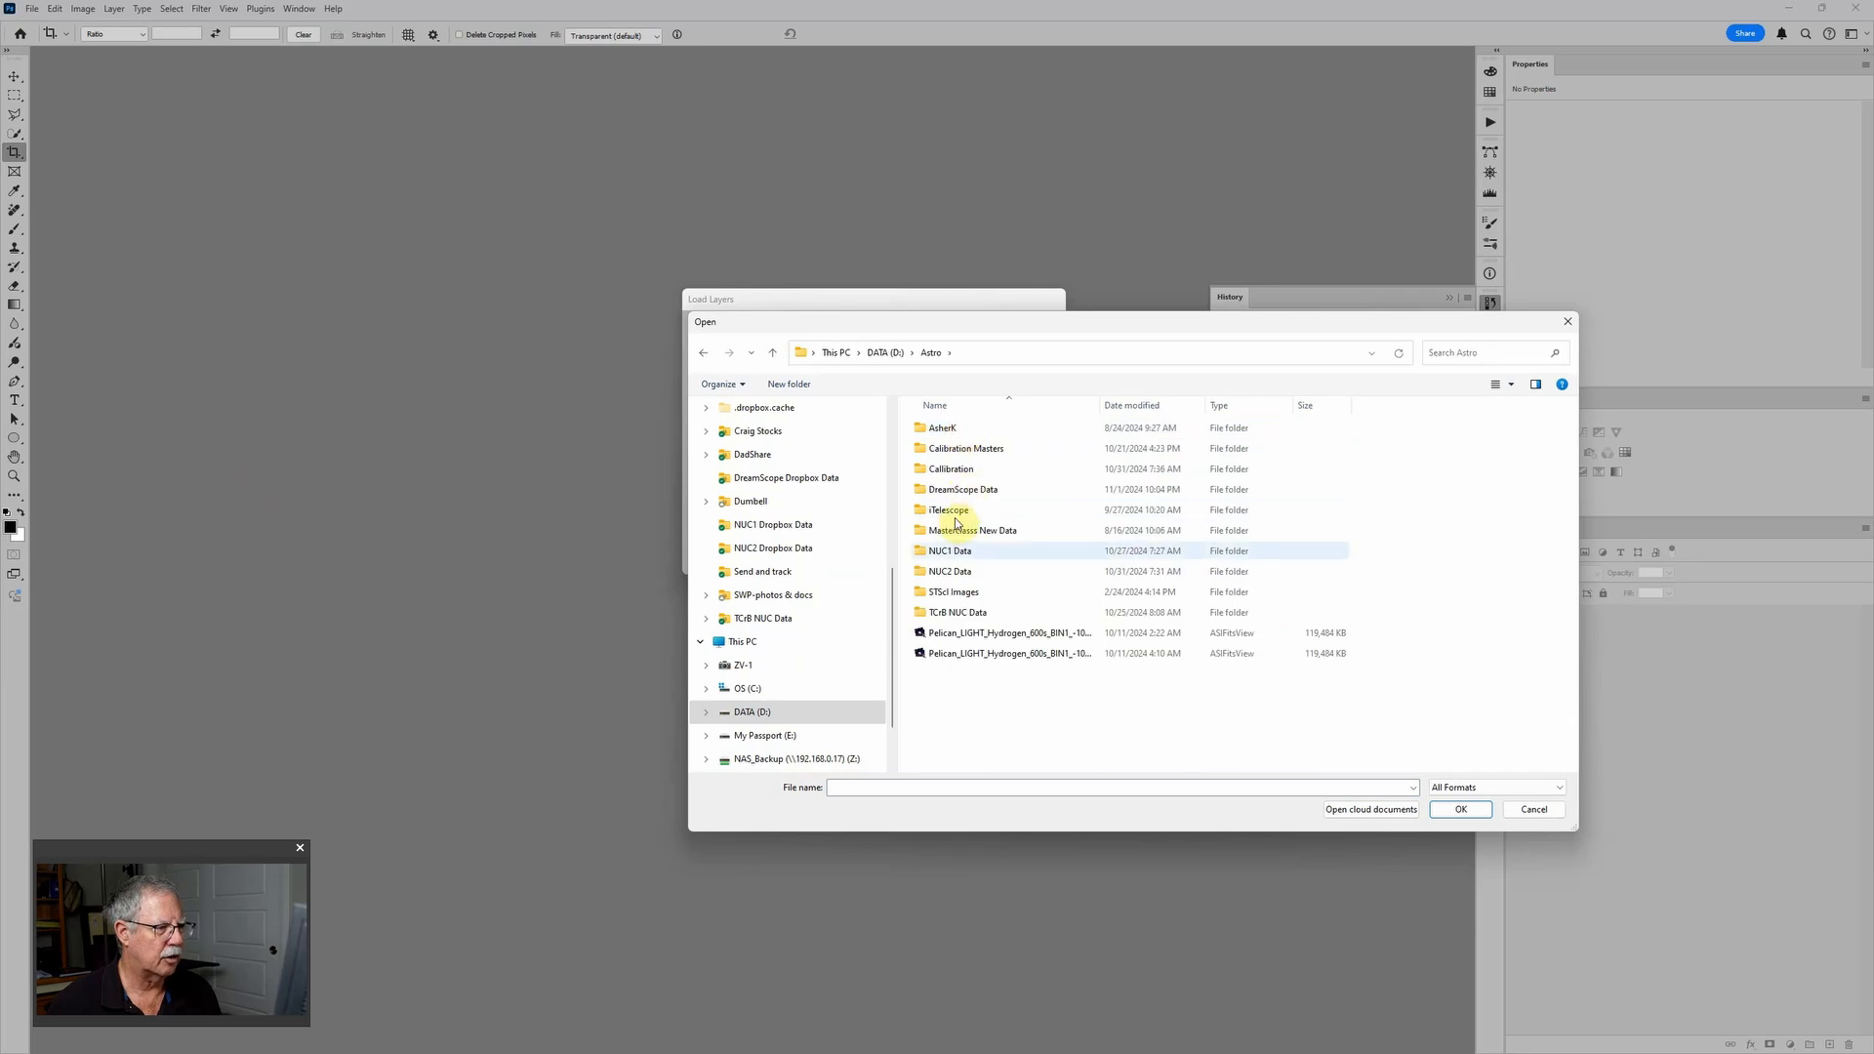
left_click(957, 574)
double_click(957, 574)
scroll(959, 581, "down", 1)
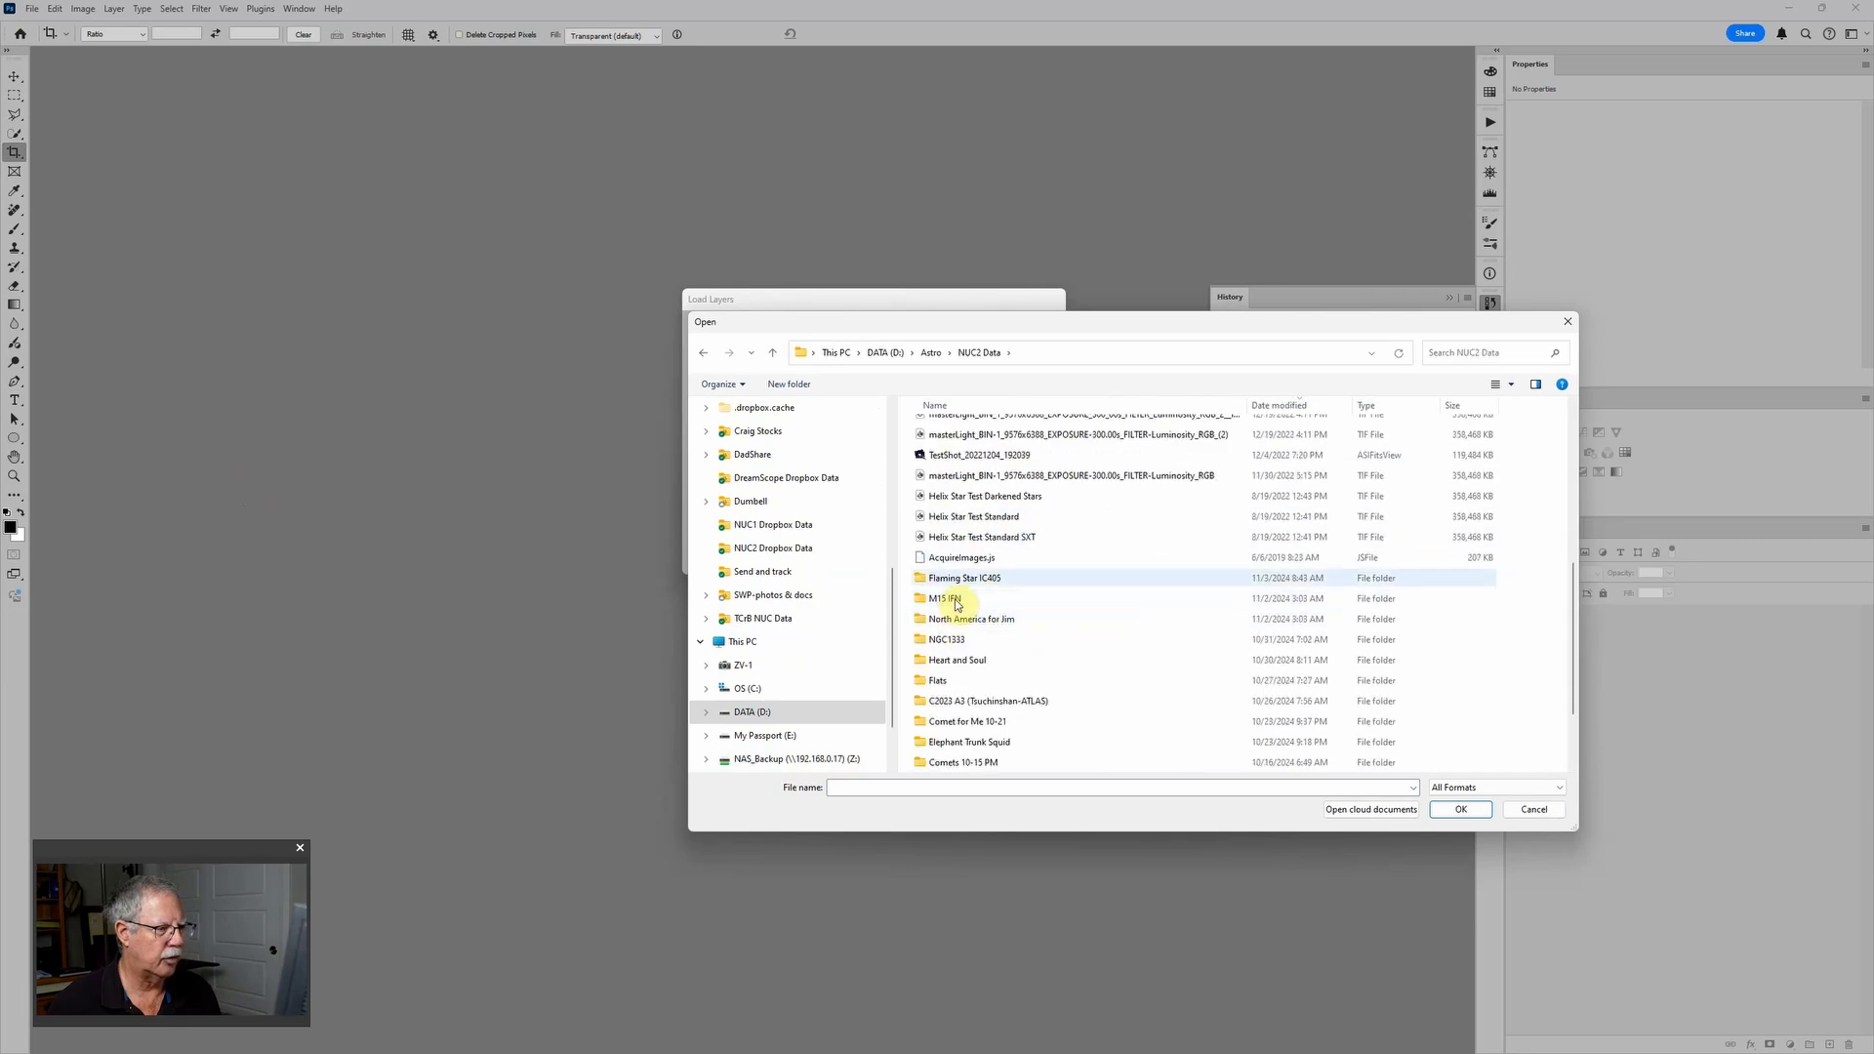
left_click(961, 583)
double_click(961, 583)
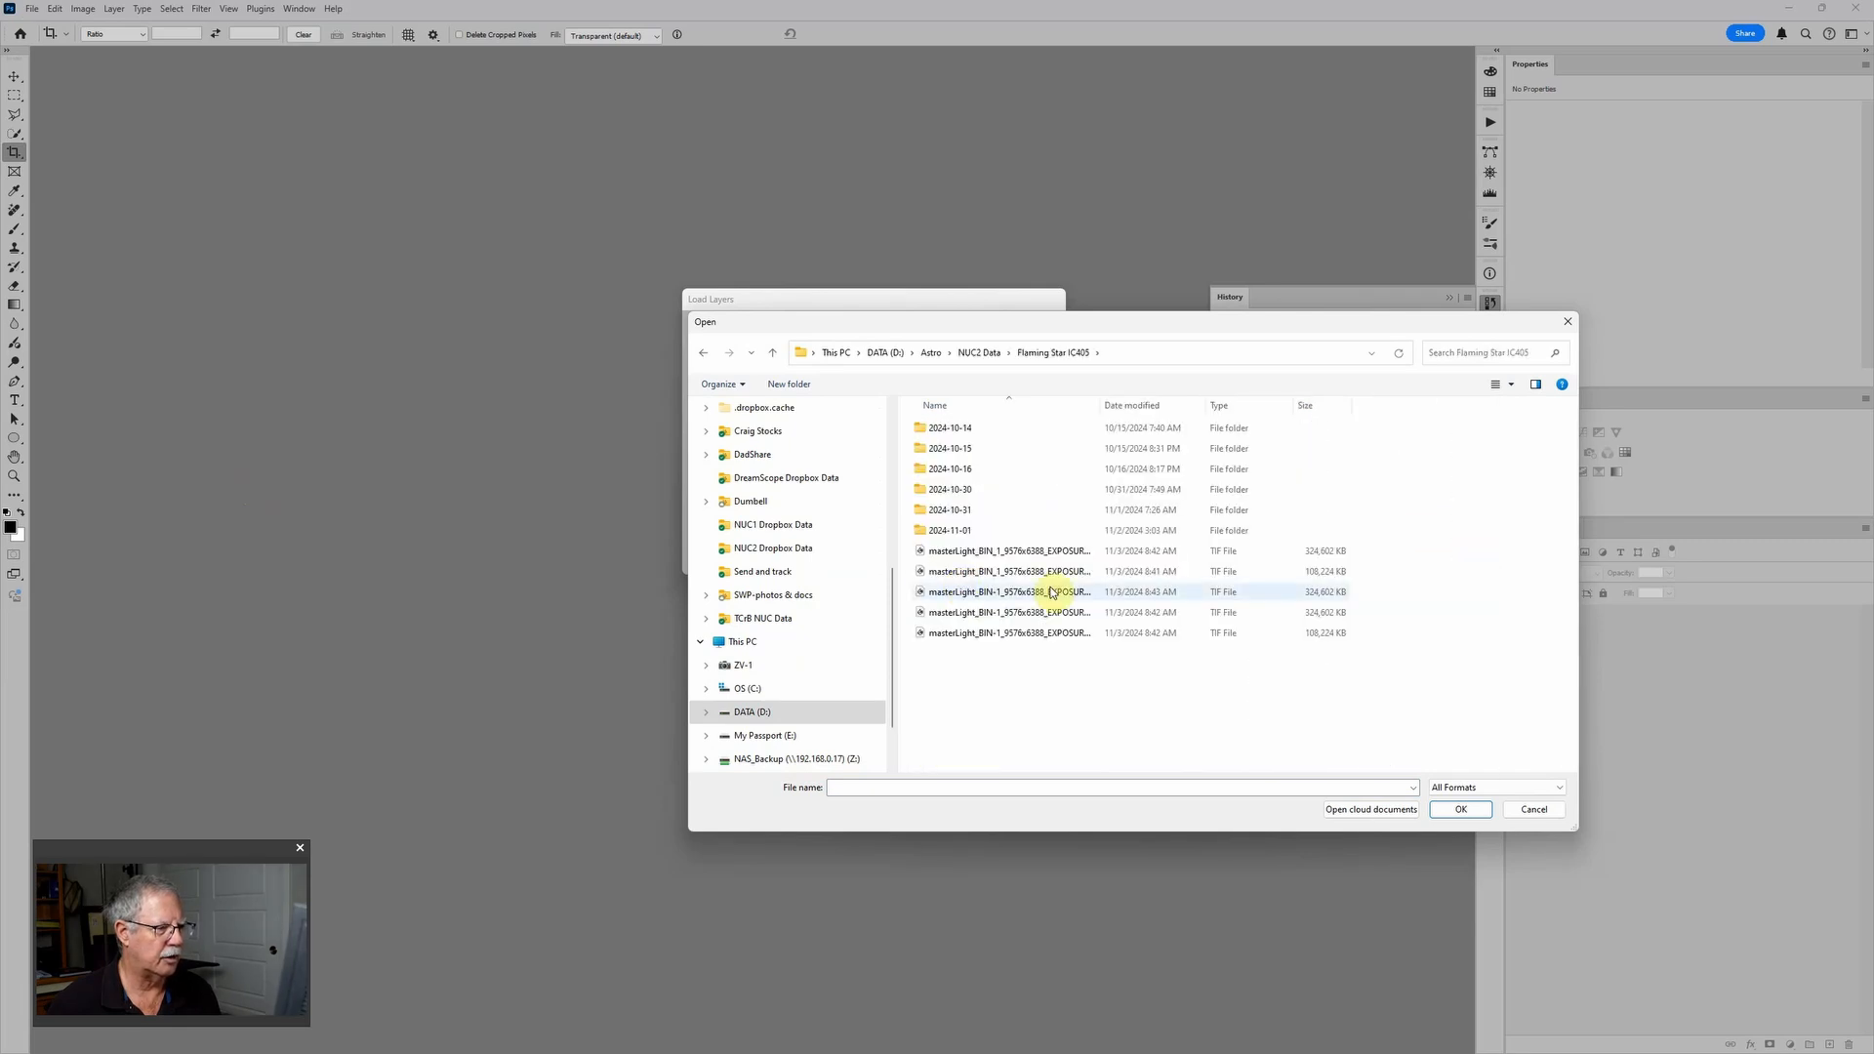
Add all five masterLight TIF files from the Flaming Star IC405 folder as source files for the stack
left_click(972, 551)
left_click(1017, 631, "shift")
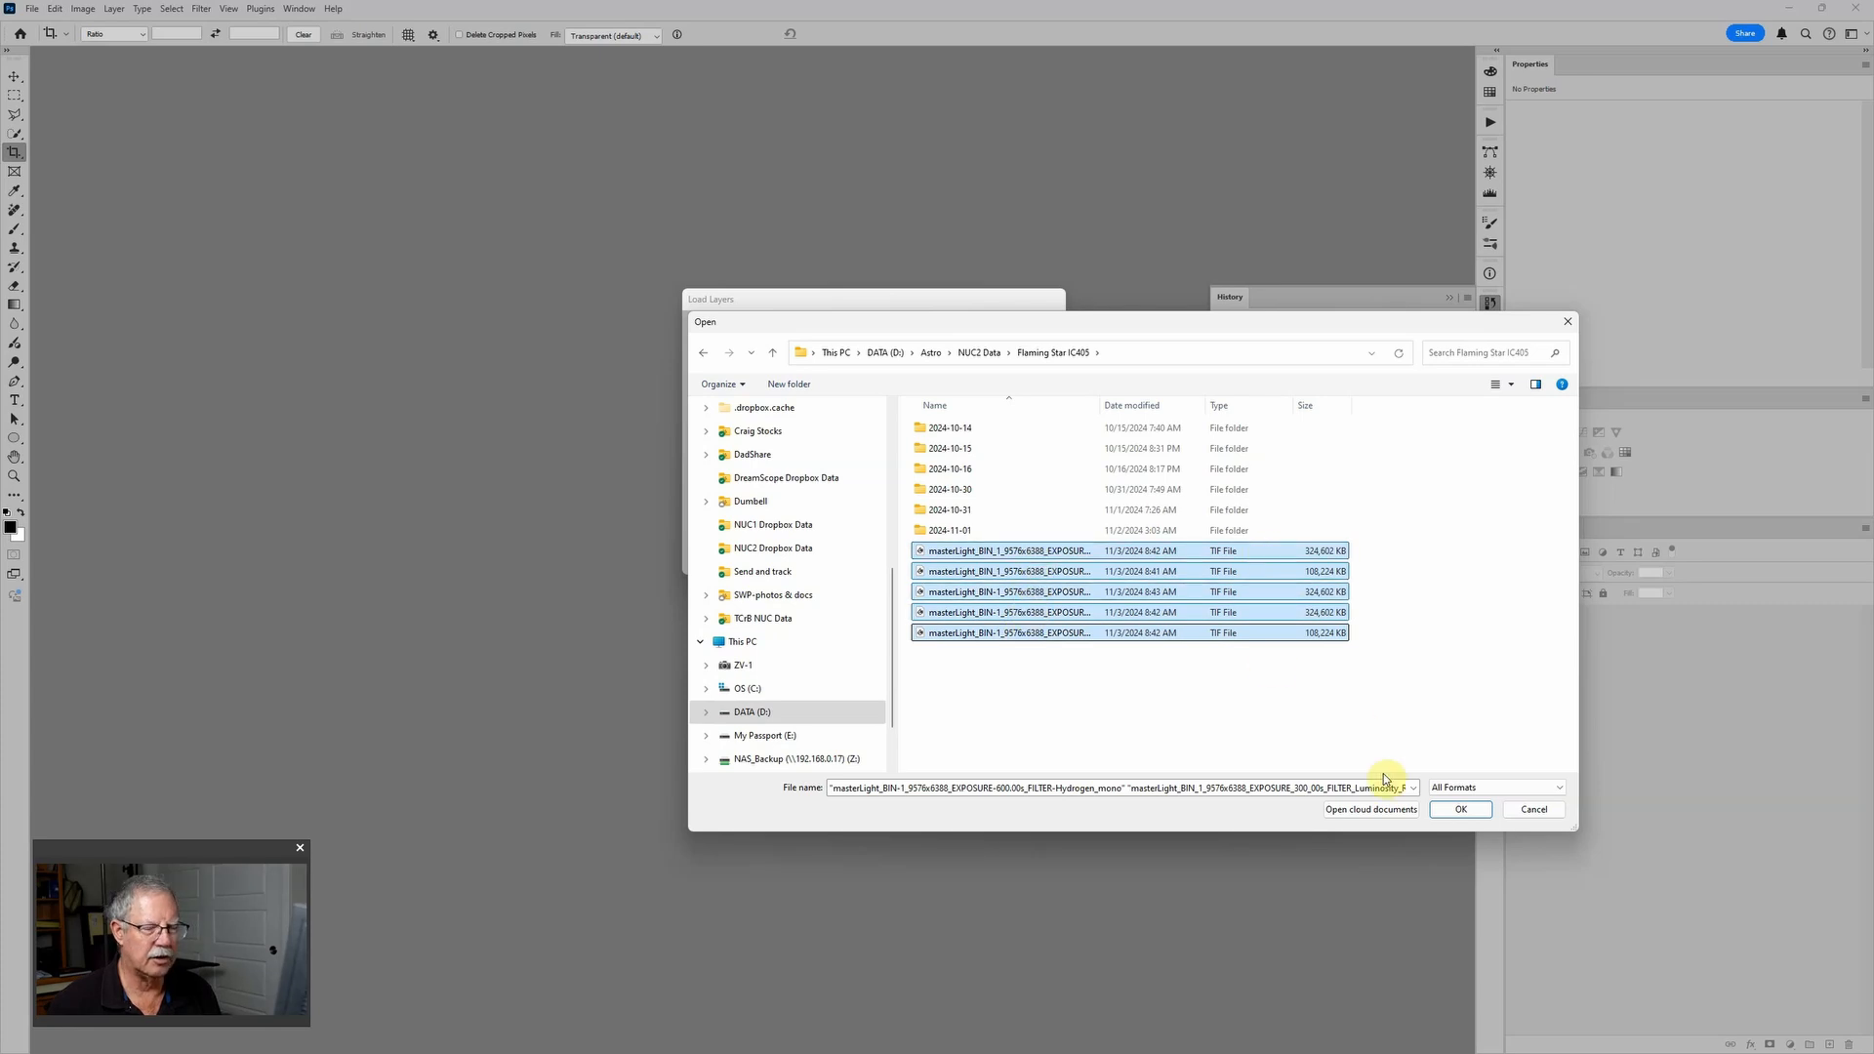
left_click(1455, 810)
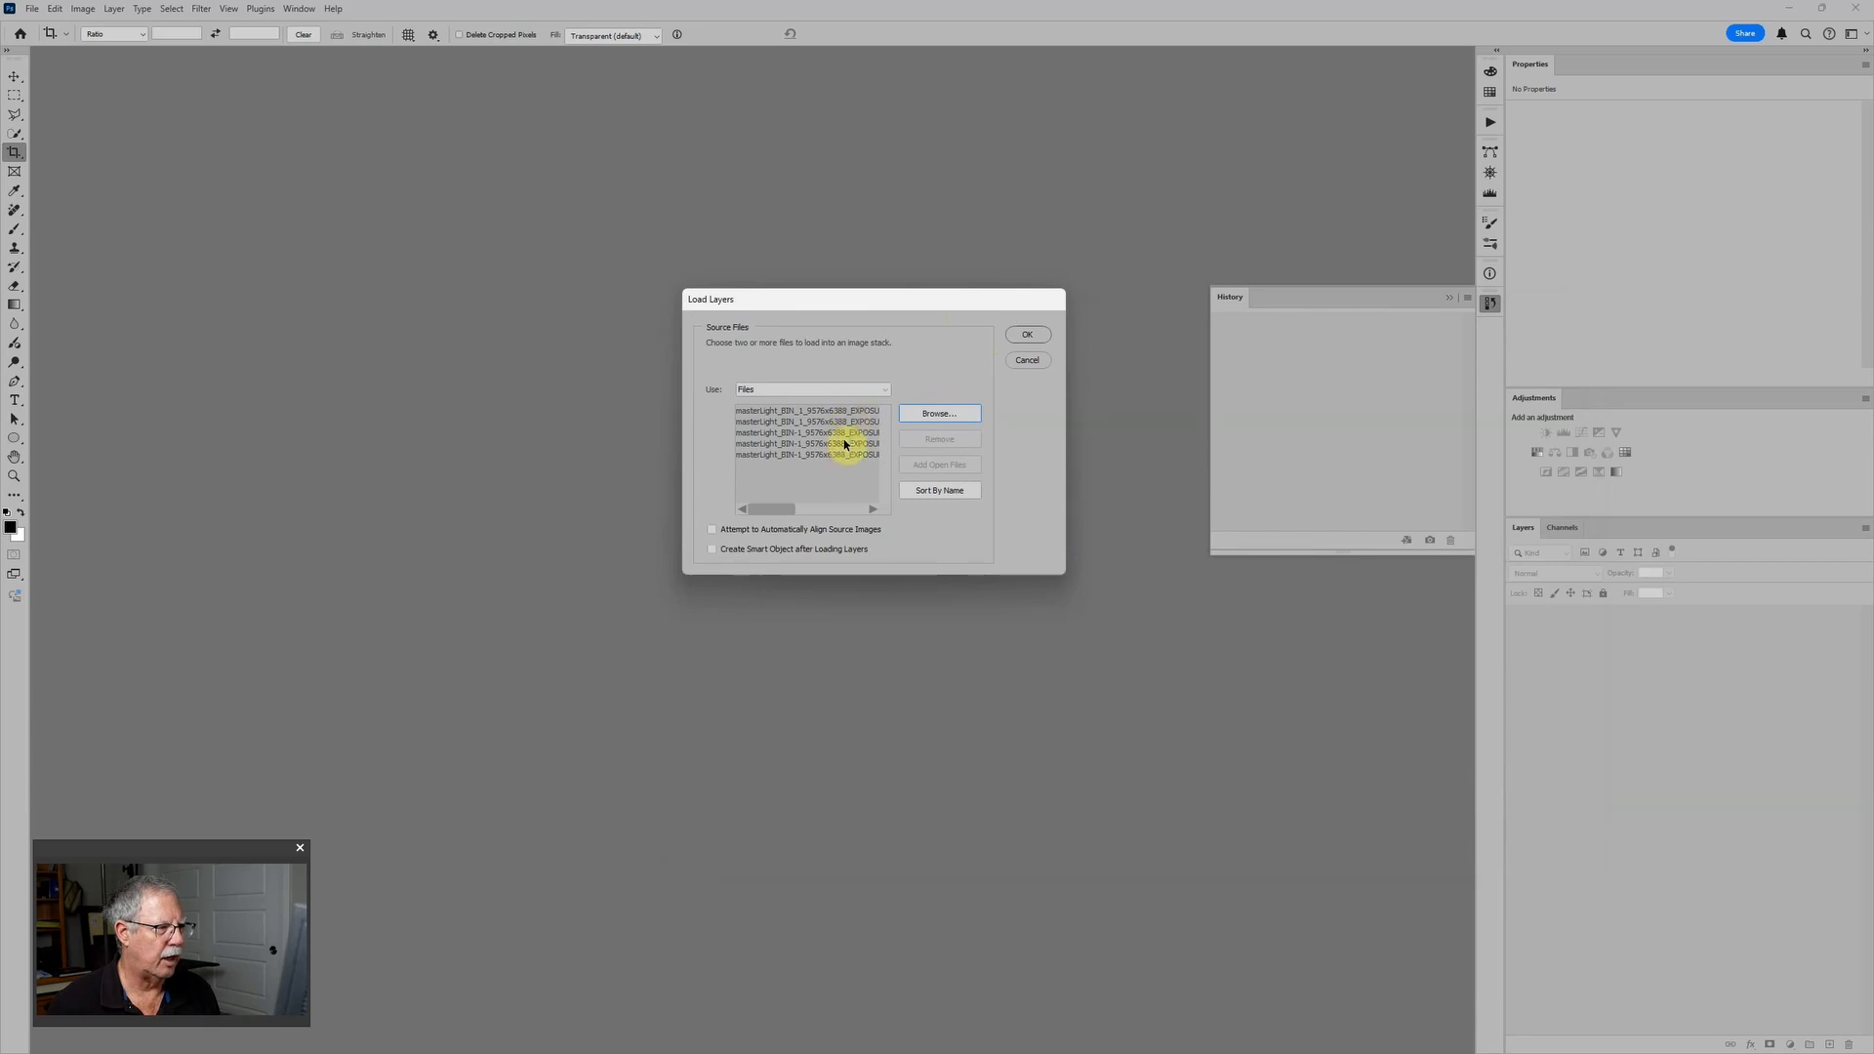
Load the listed TIF files into one document as layers and collapse the History panel
left_click(1026, 337)
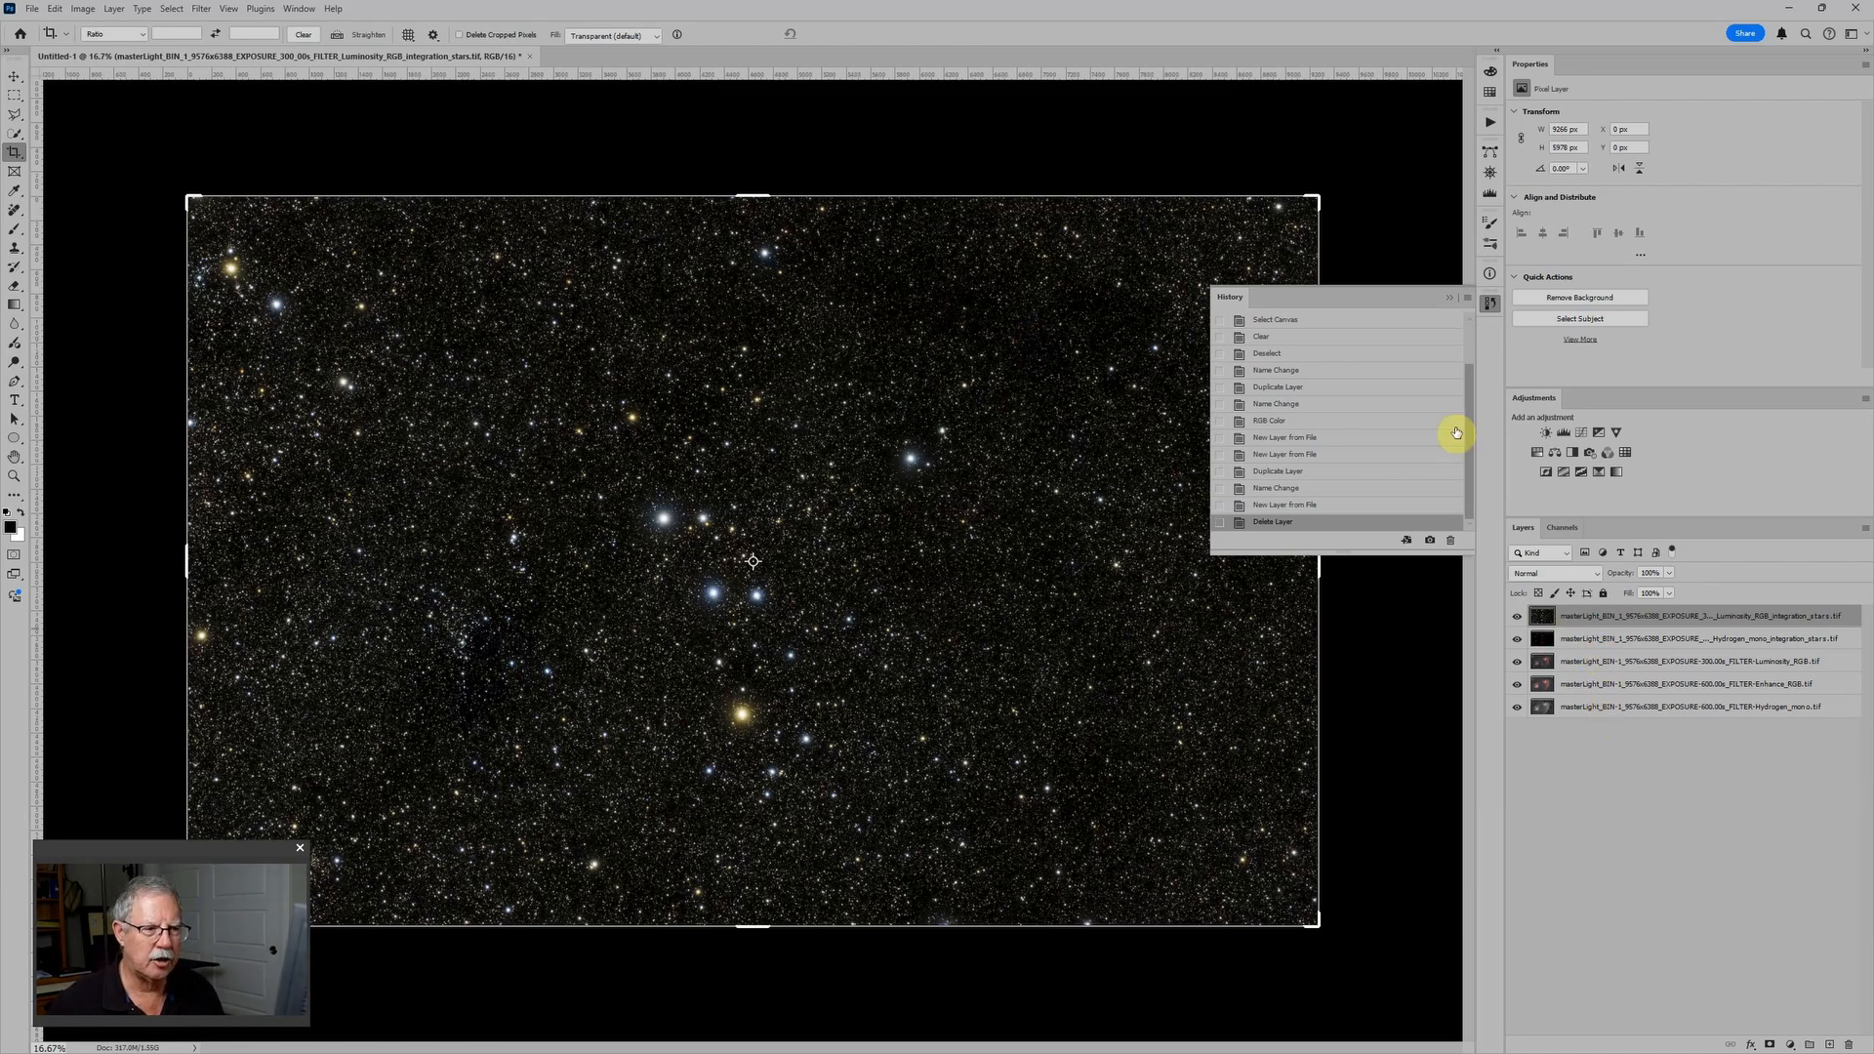
left_click(1452, 305)
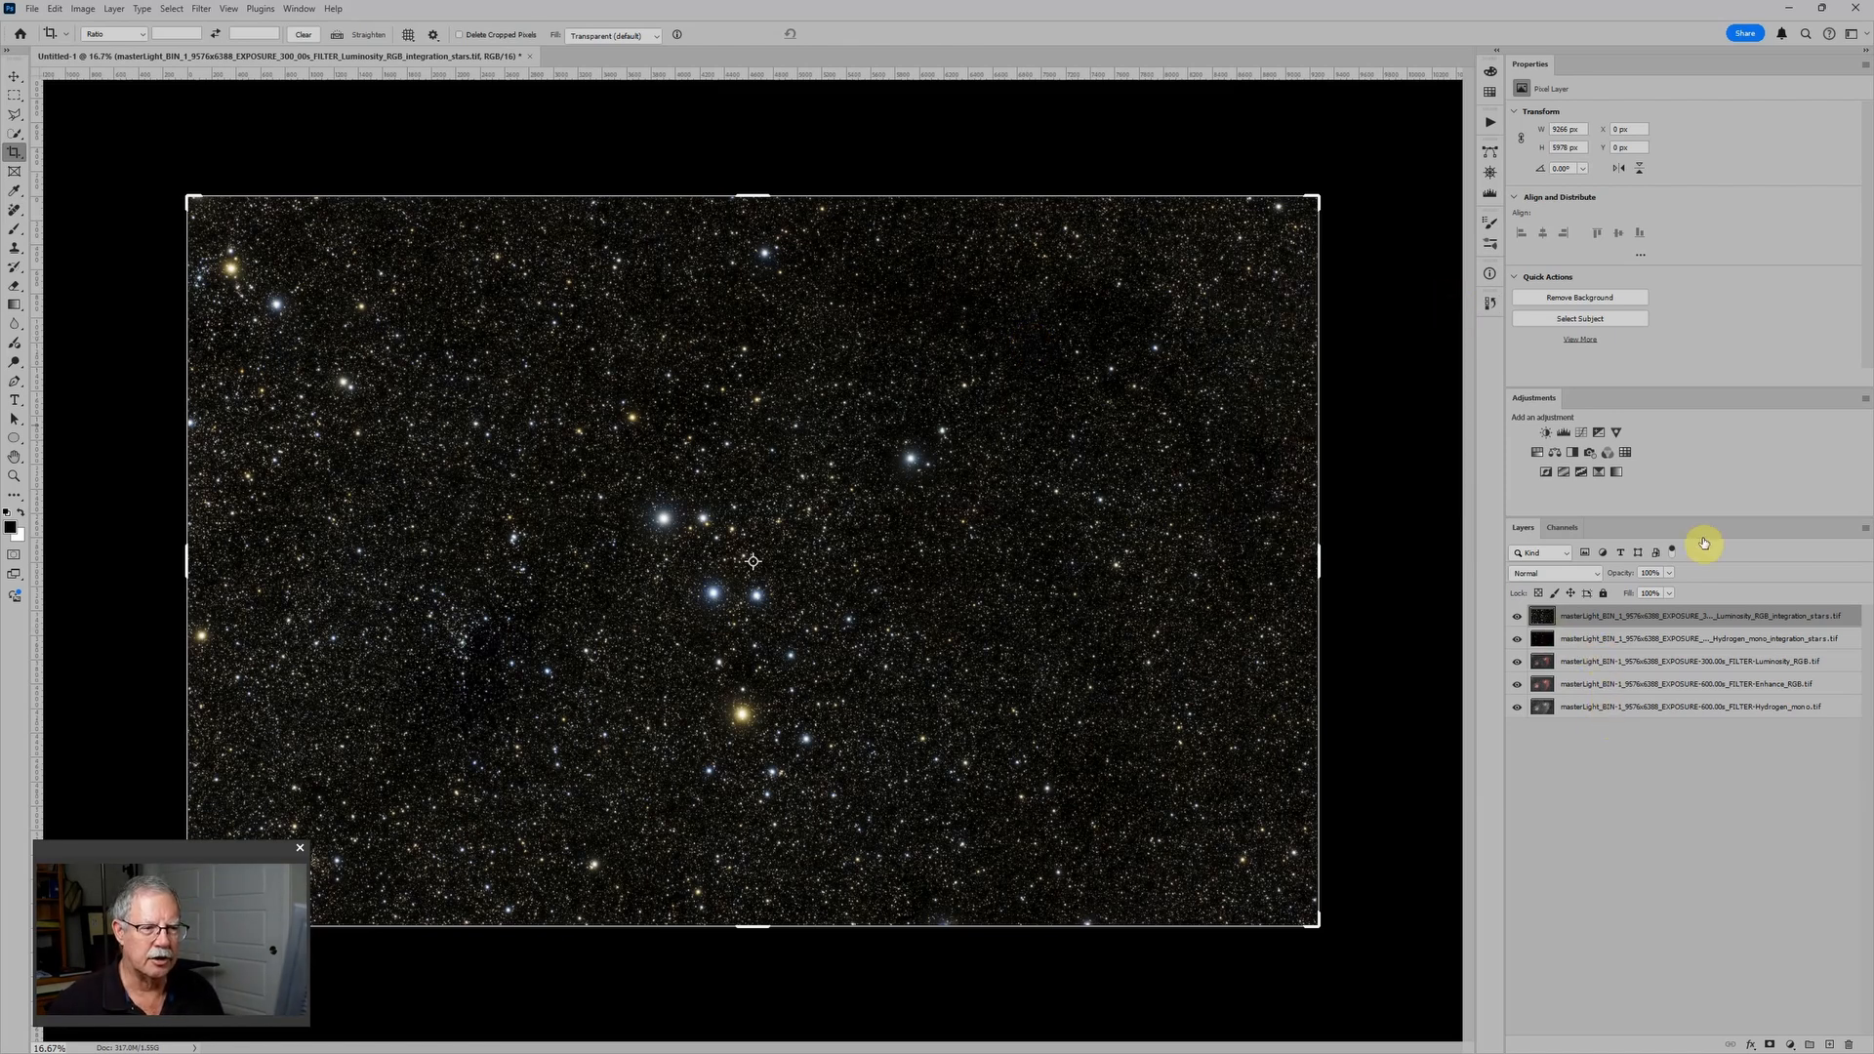
Group the Luminosity RGB stars and Hydrogen mono stars layers and name the group Stars
left_click(1679, 639, "shift")
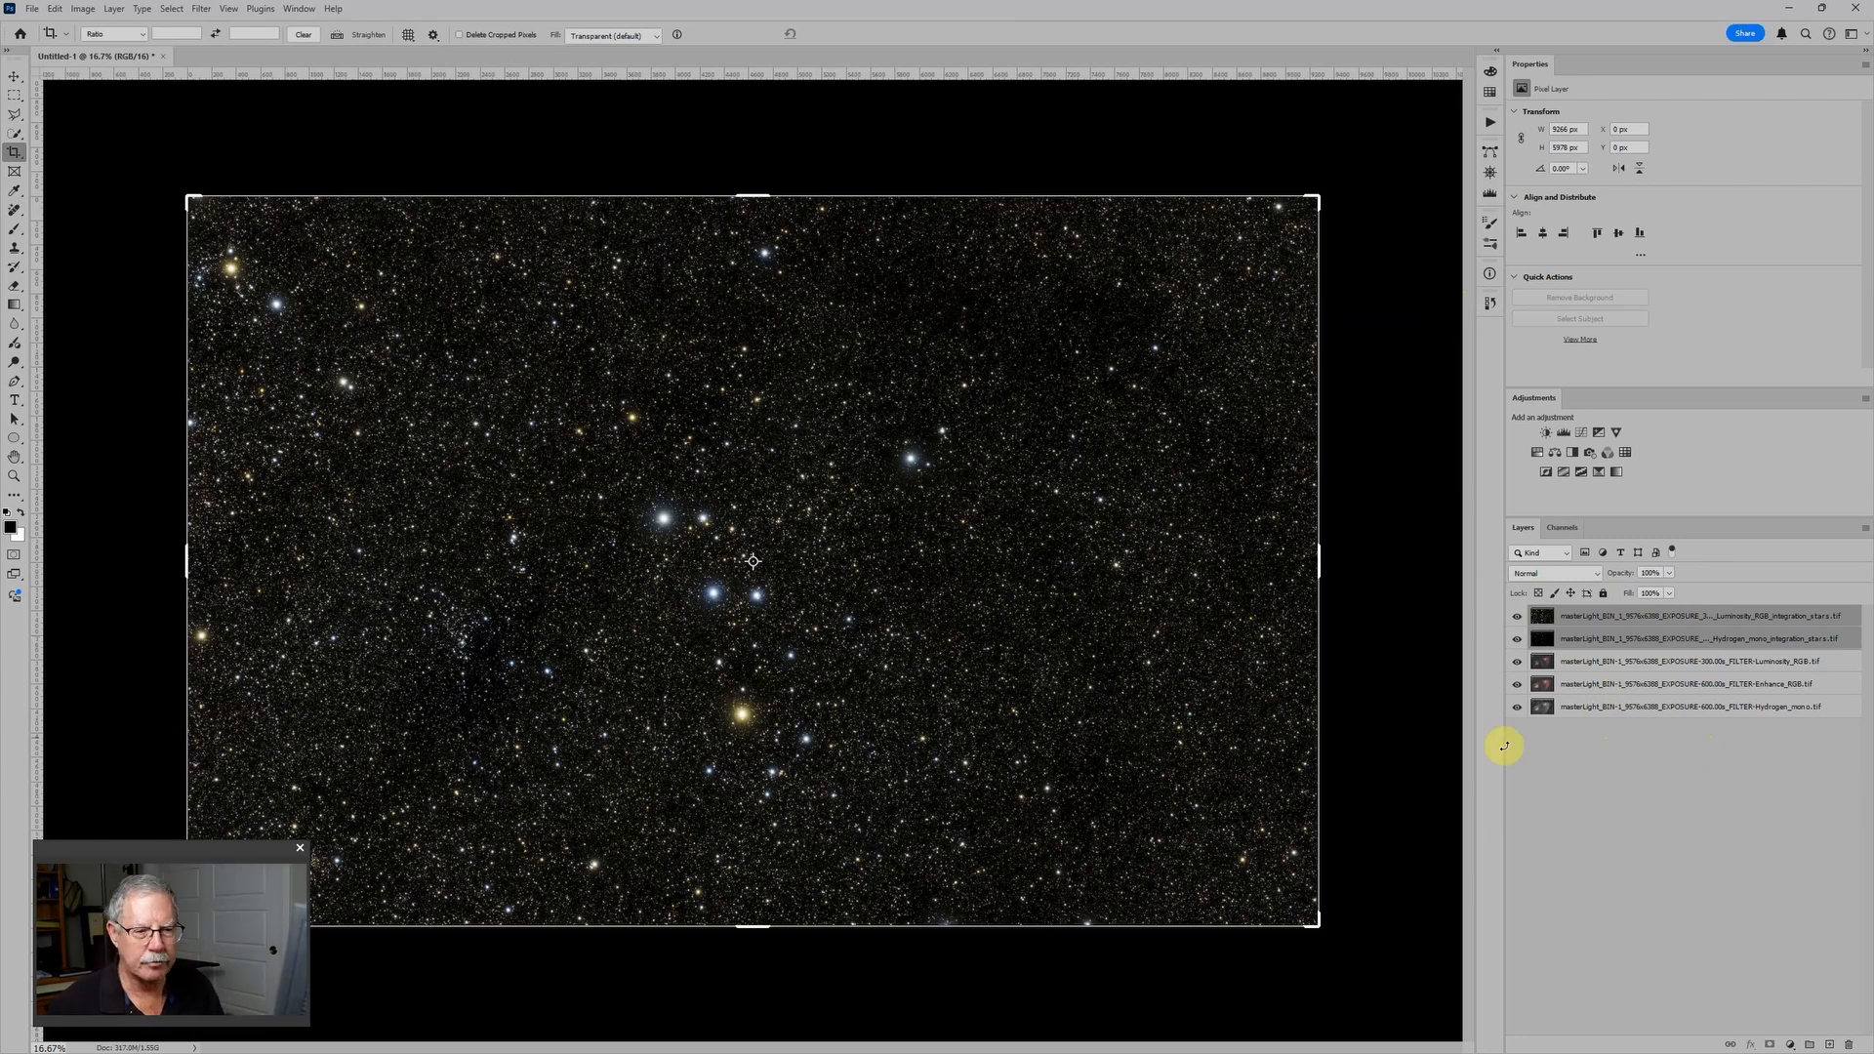
key("ctrl+g")
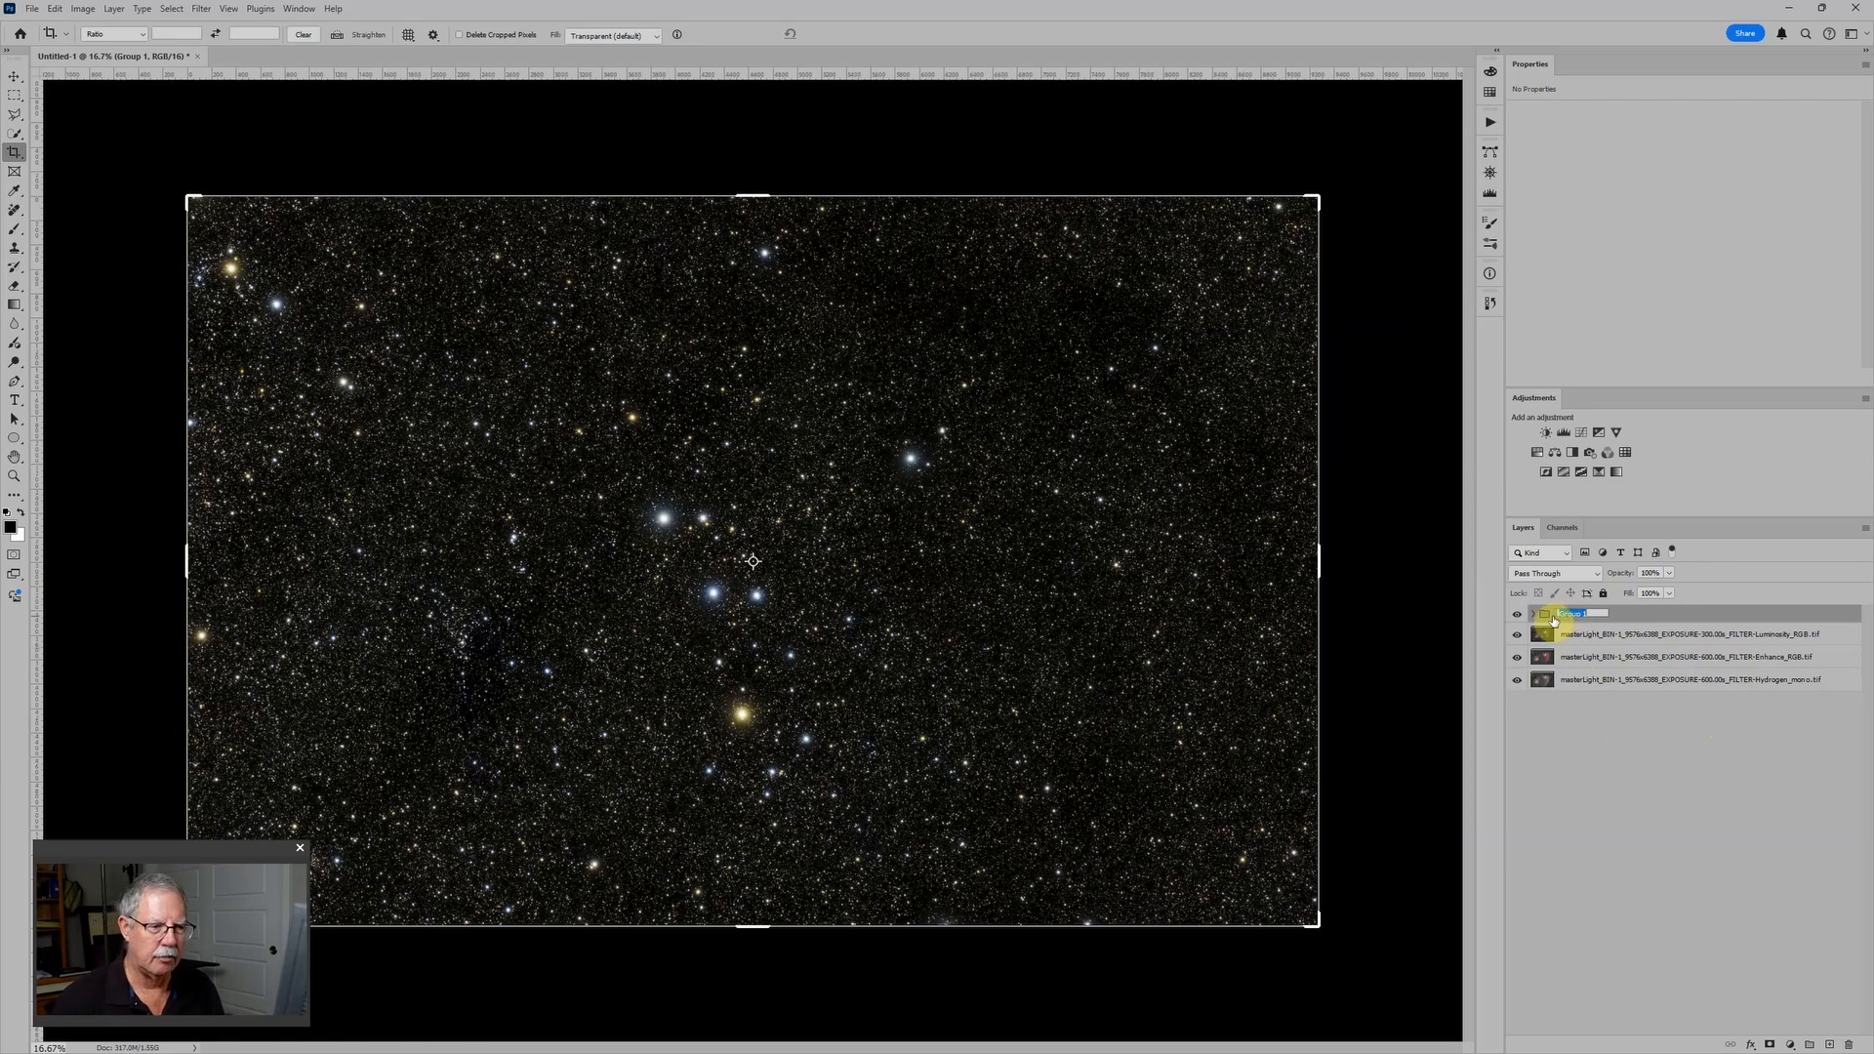
type("Stars")
key("Return")
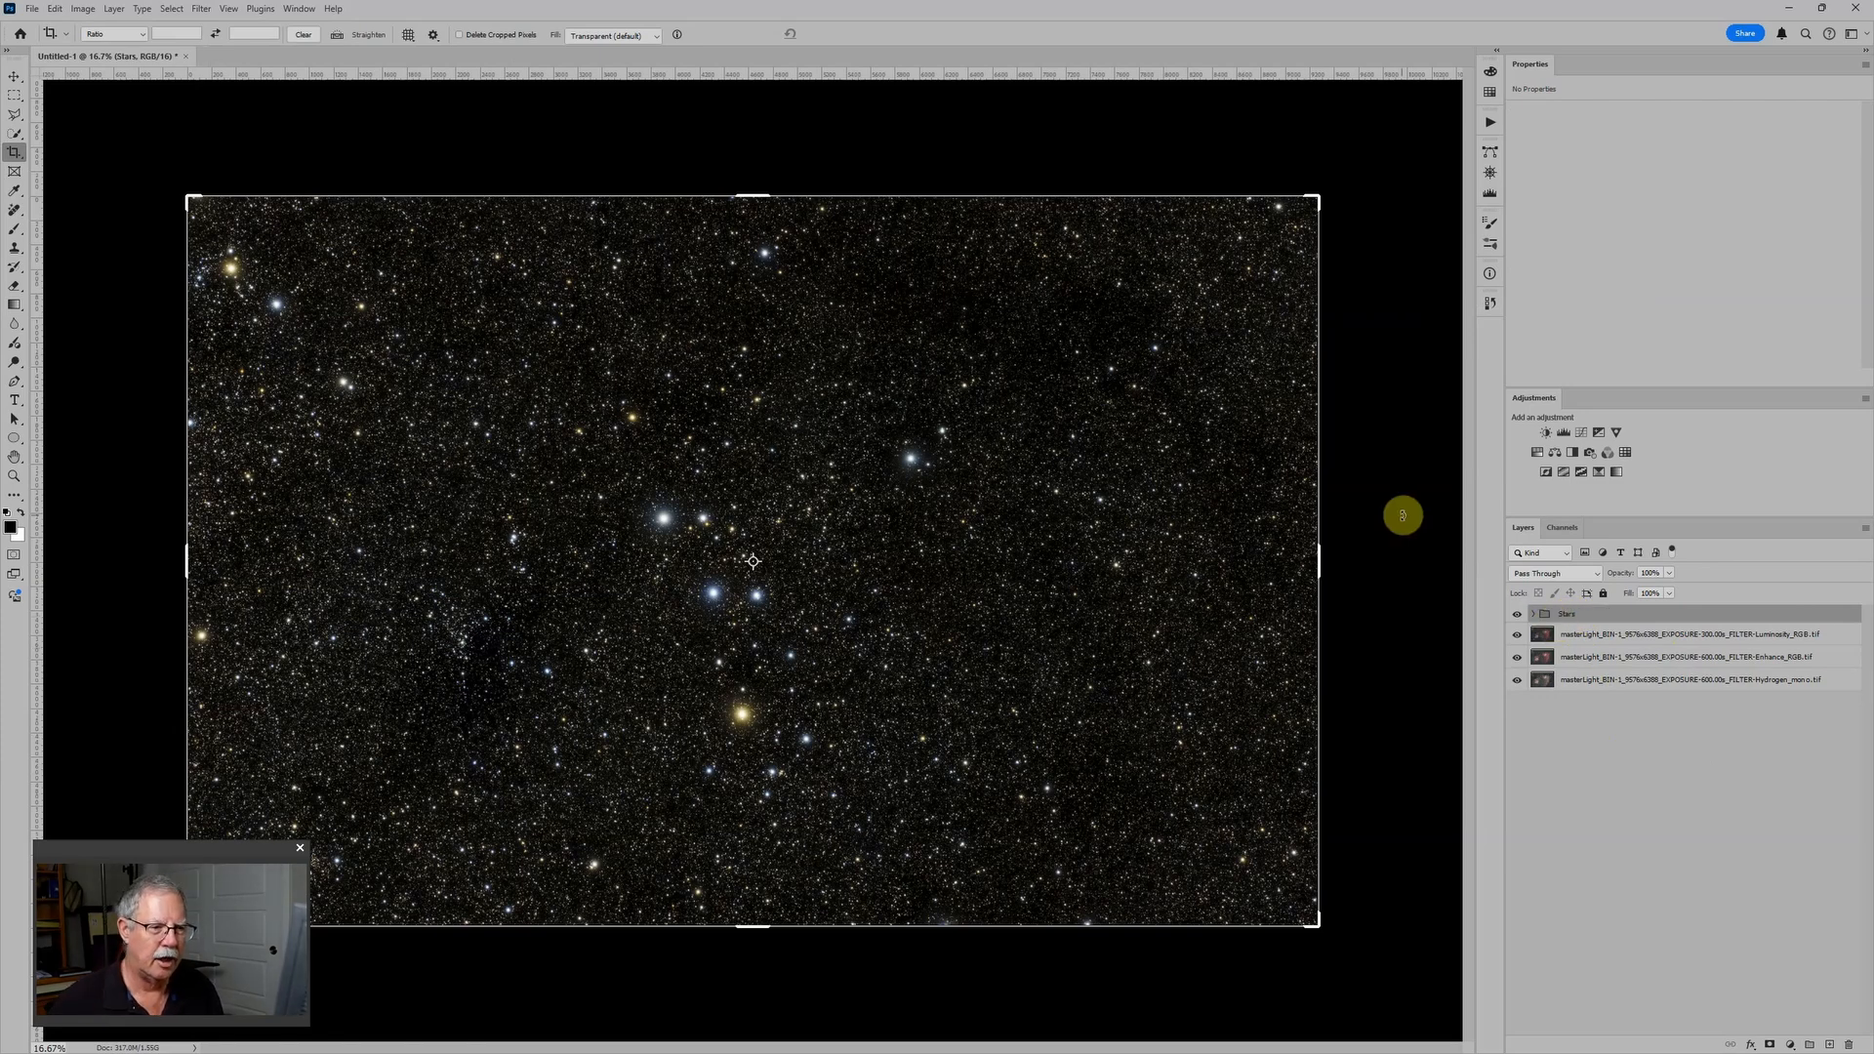
Set the Stars group's blend mode to Screen
left_click(1591, 574)
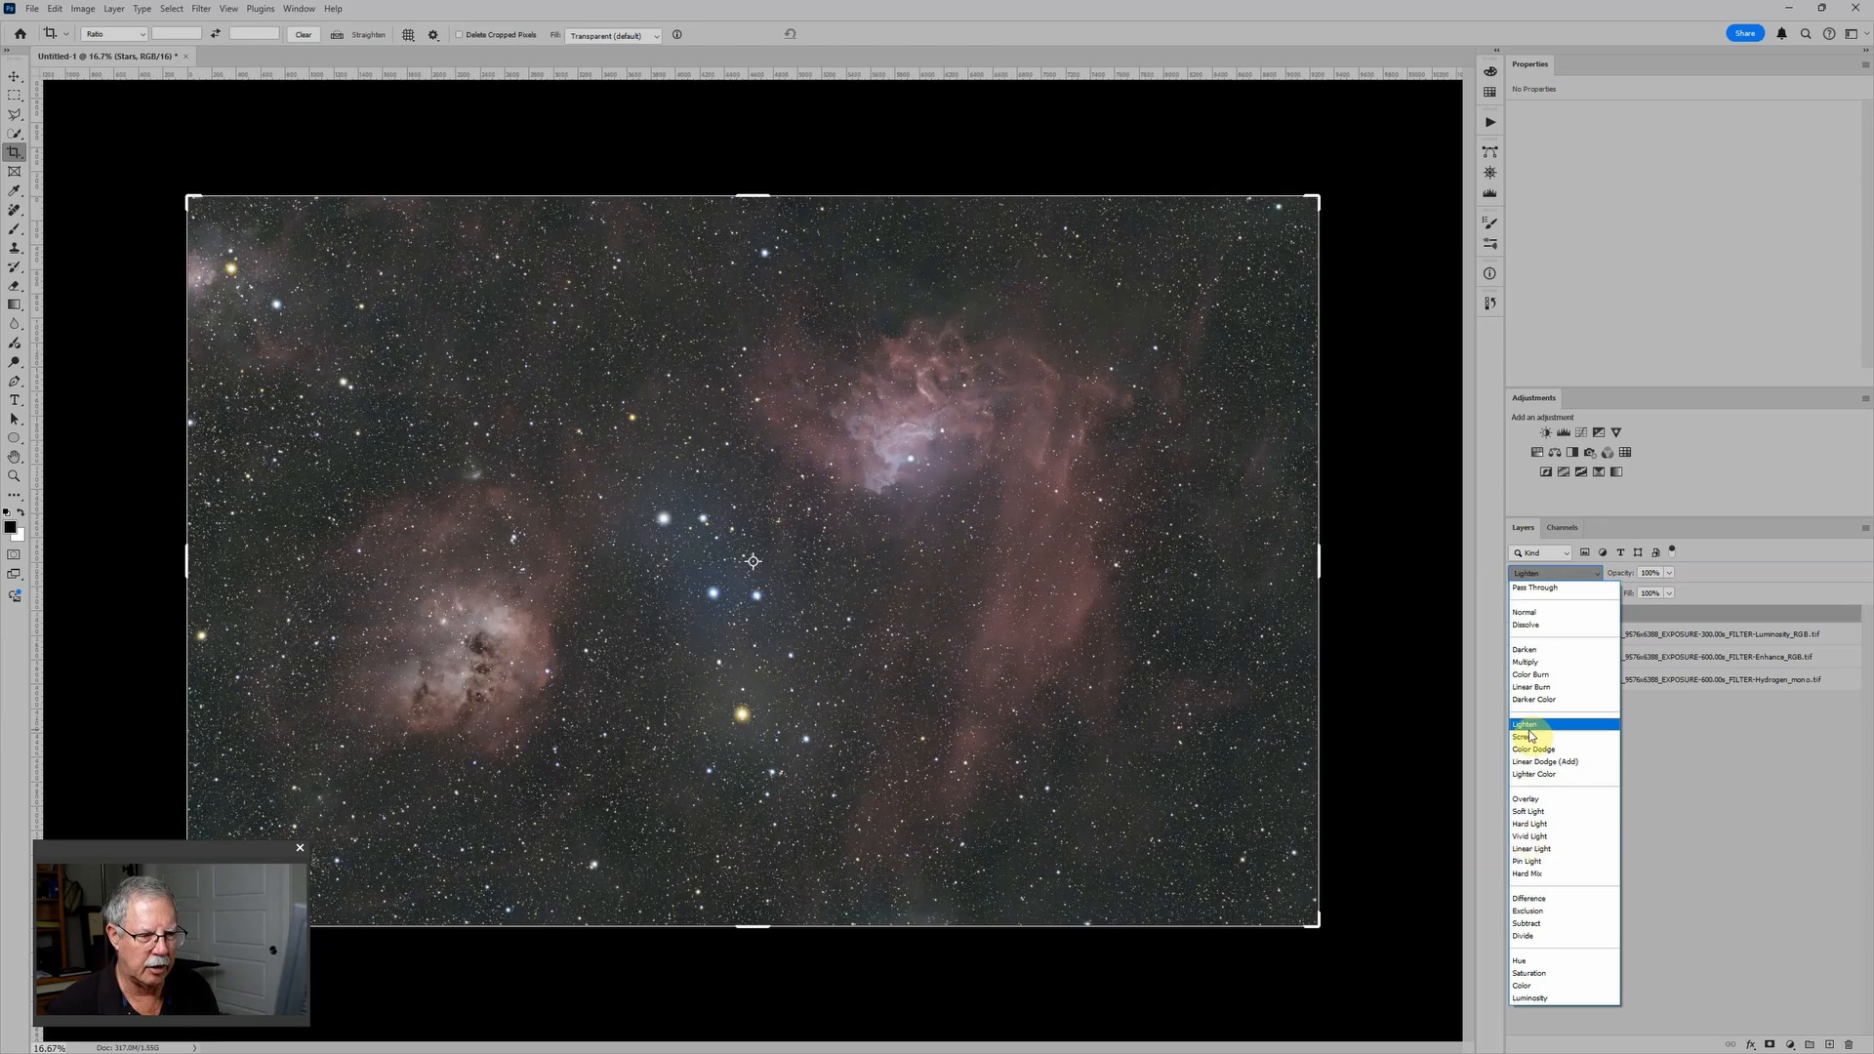
left_click(1532, 737)
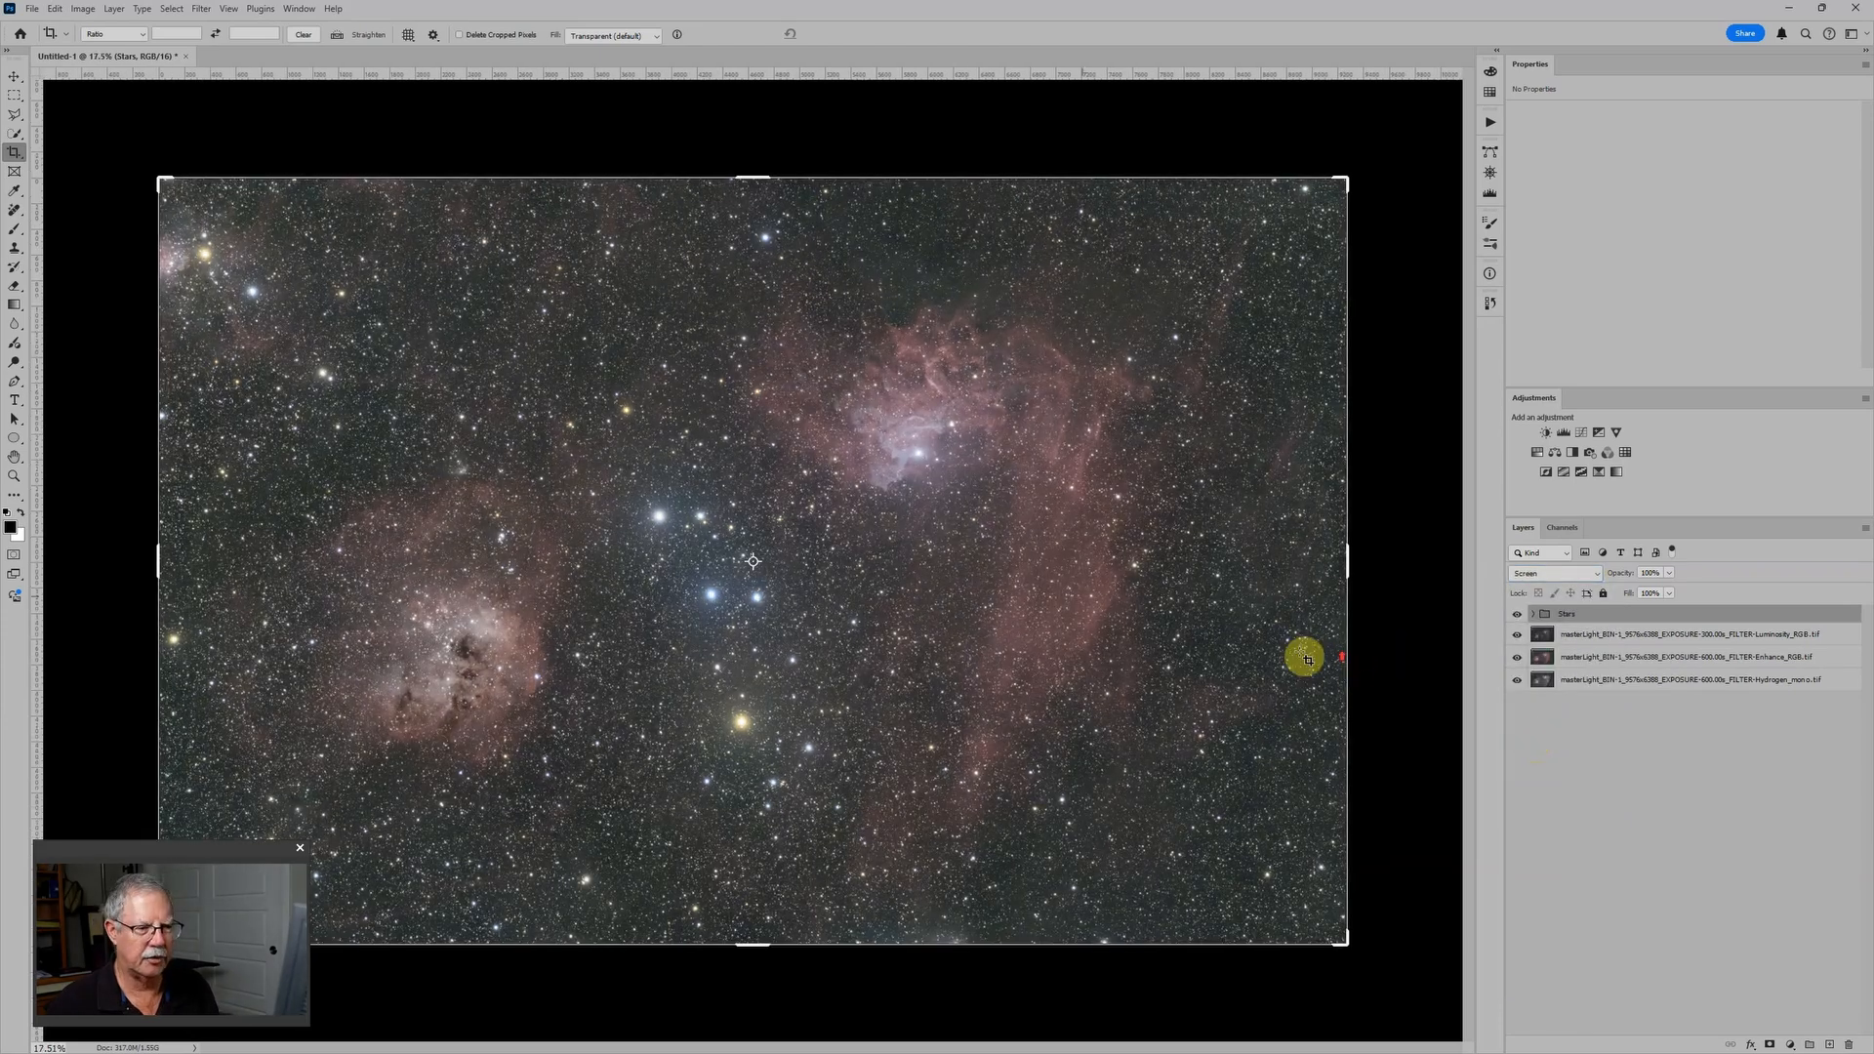
scroll(820, 605, "up", 3)
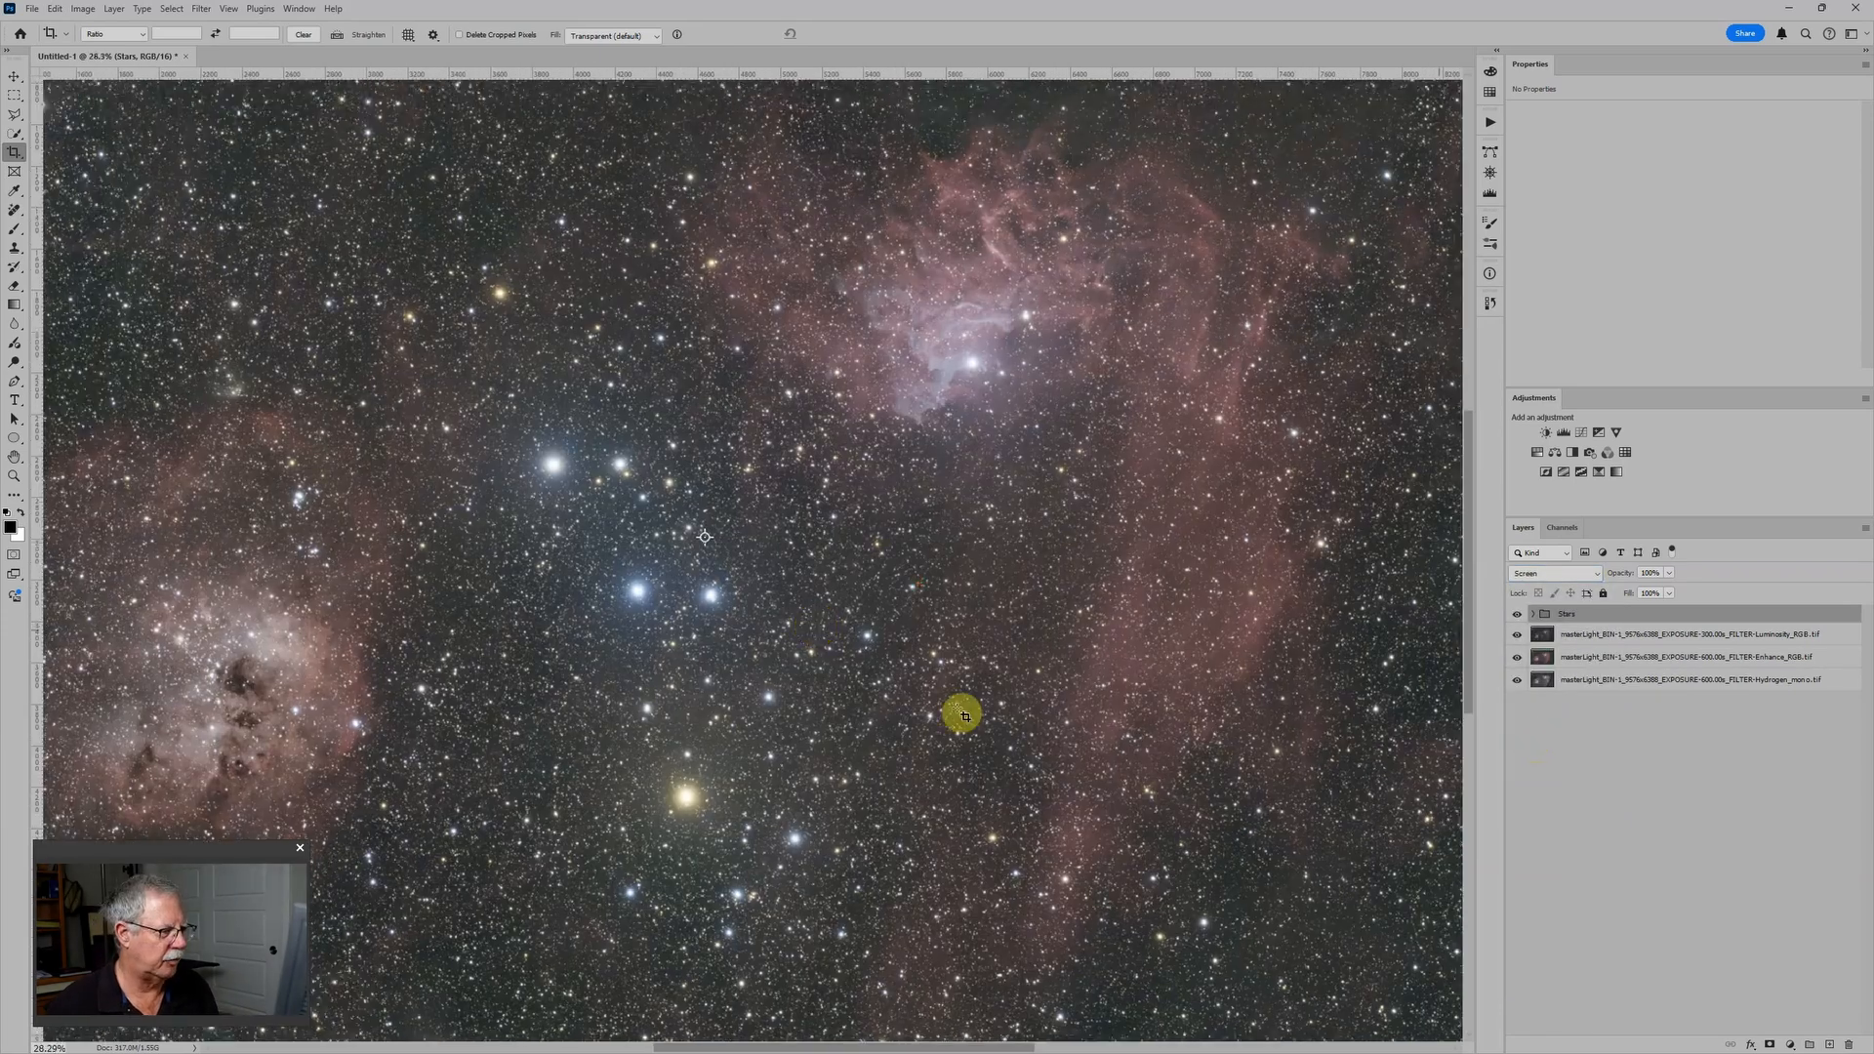
Expand the Stars group and compare the Luminosity RGB stars with the Hydrogen mono stars by toggling the RGB stars layer's visibility
left_click(1532, 613)
left_click(1610, 636)
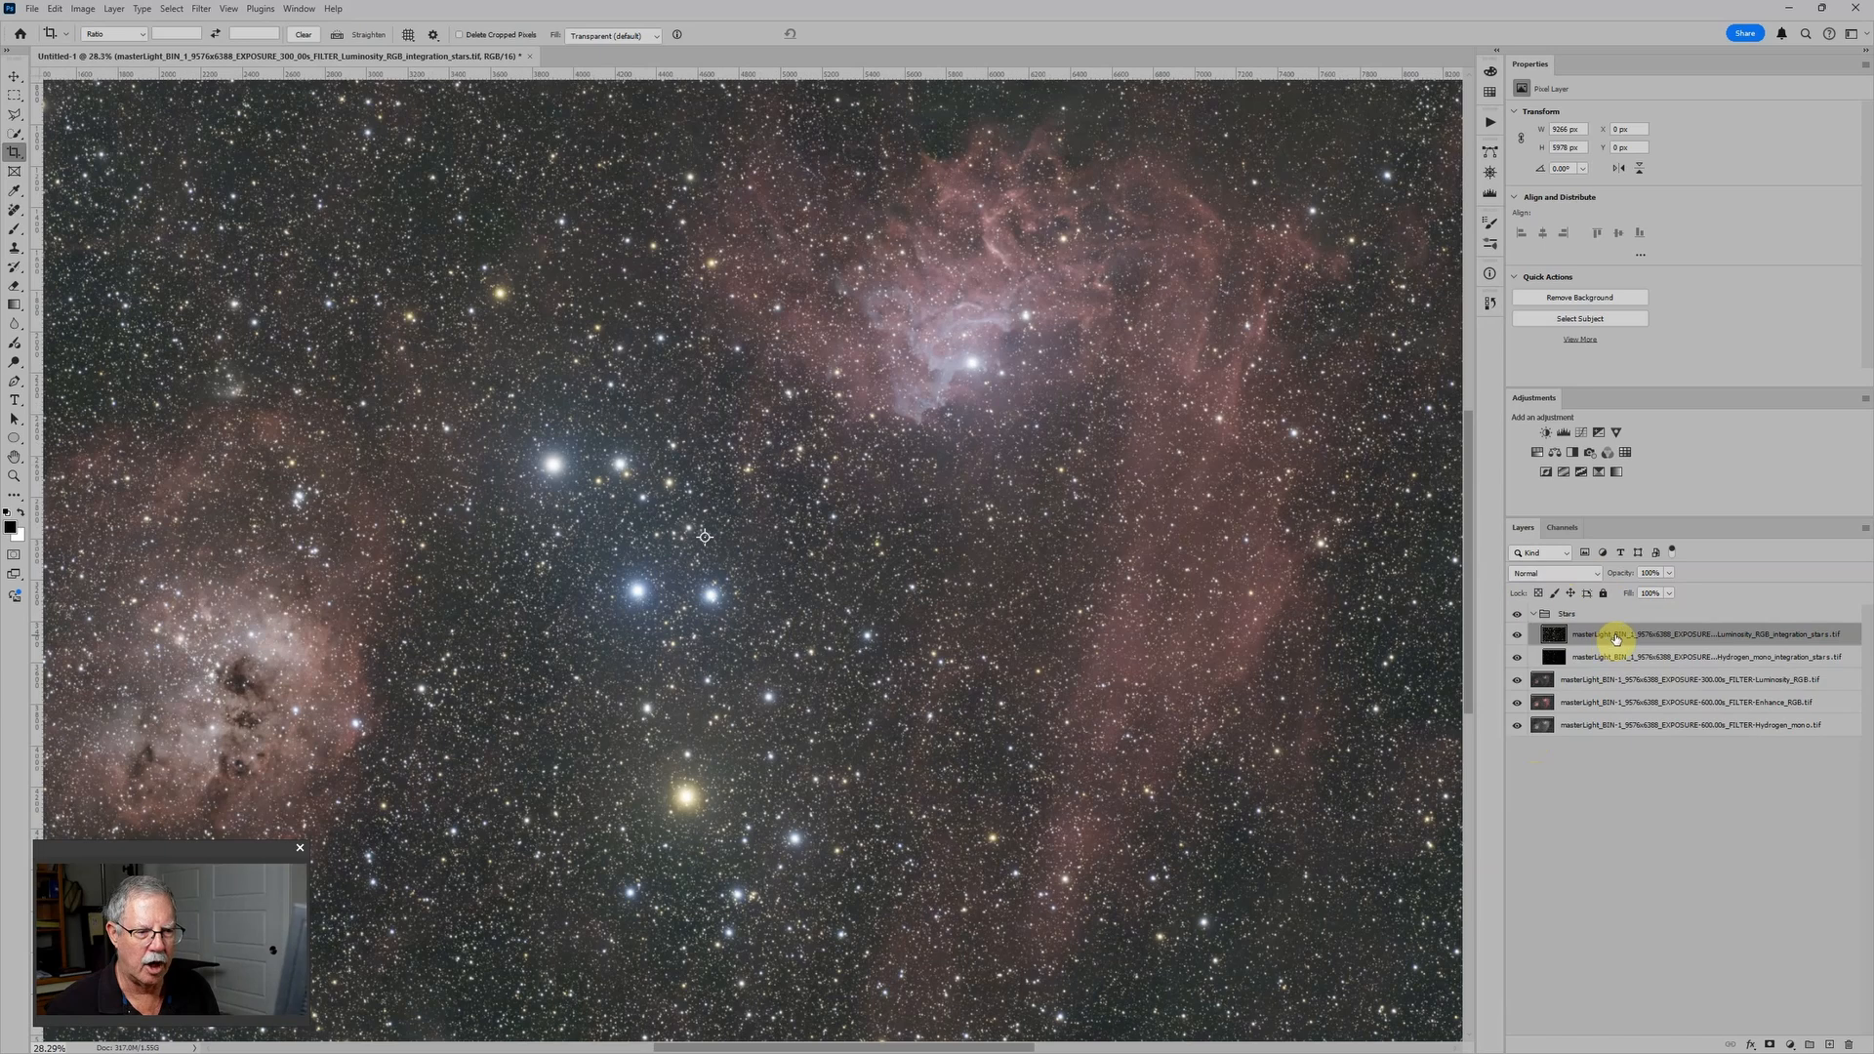
scroll(1280, 577, "down", 2)
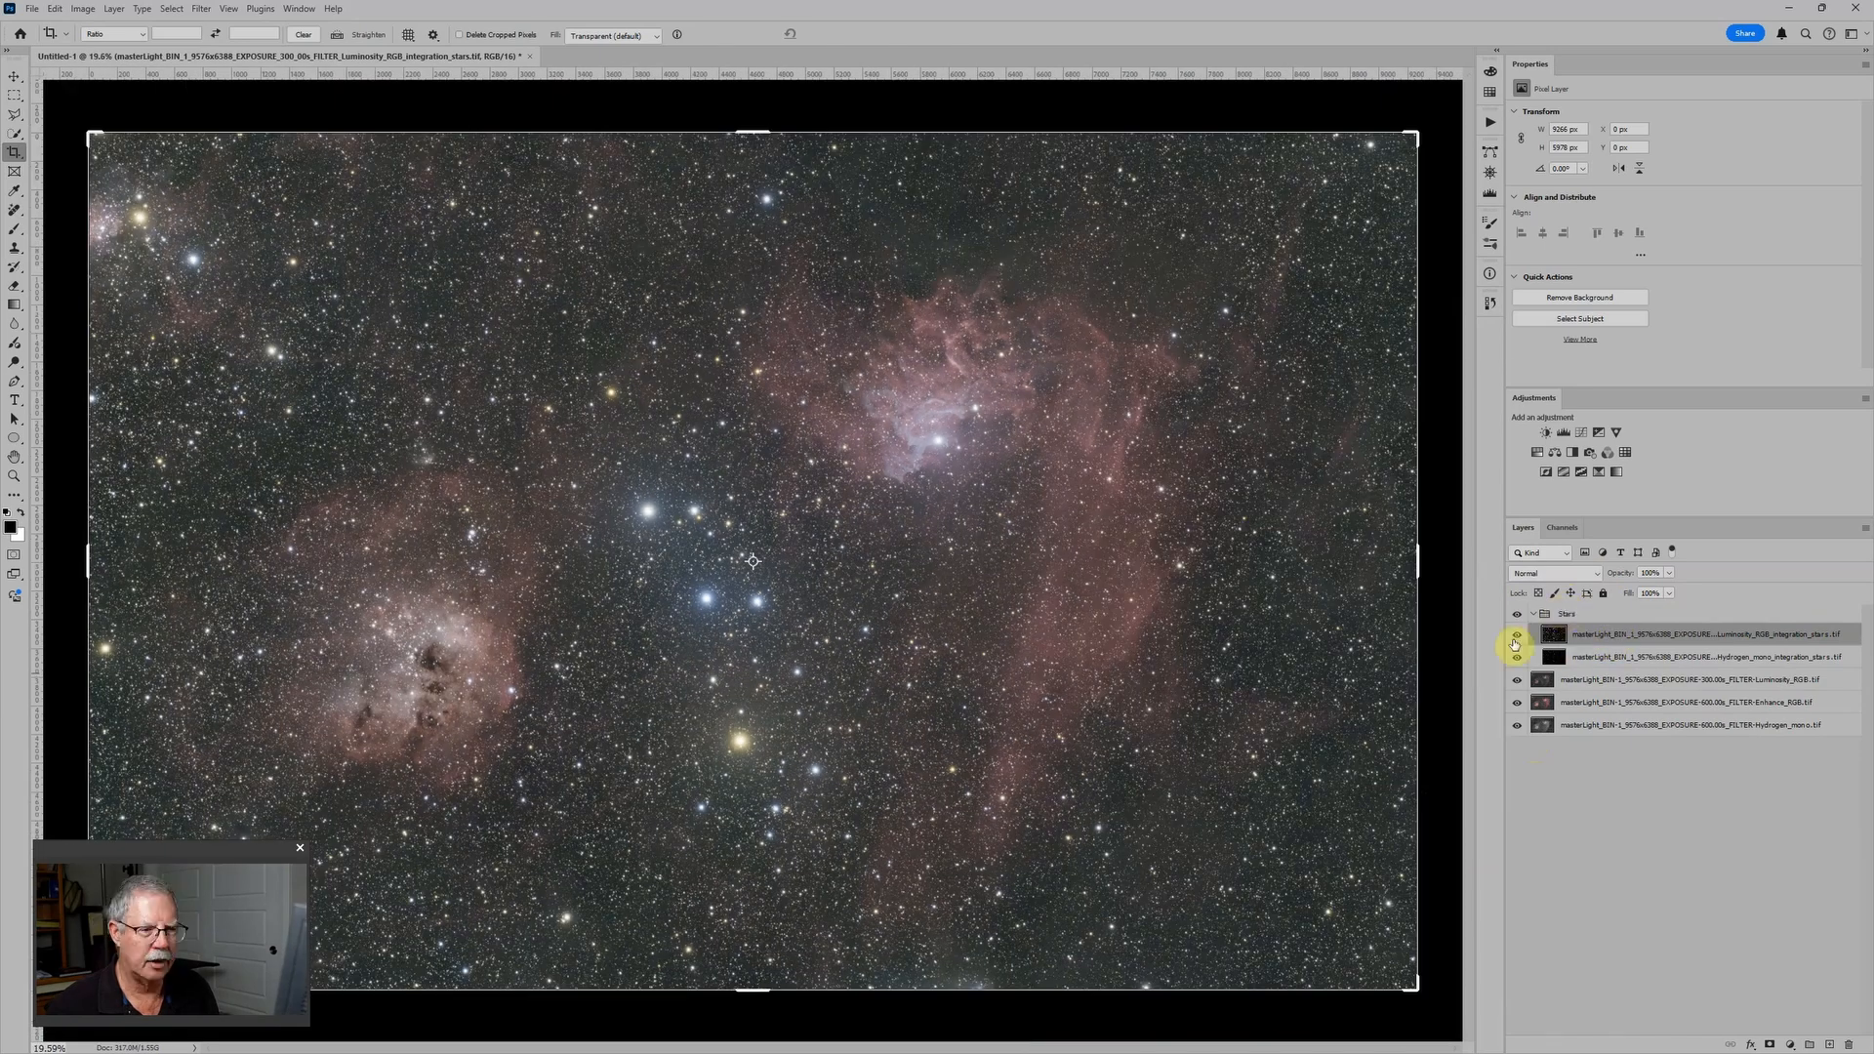
left_click(1517, 636)
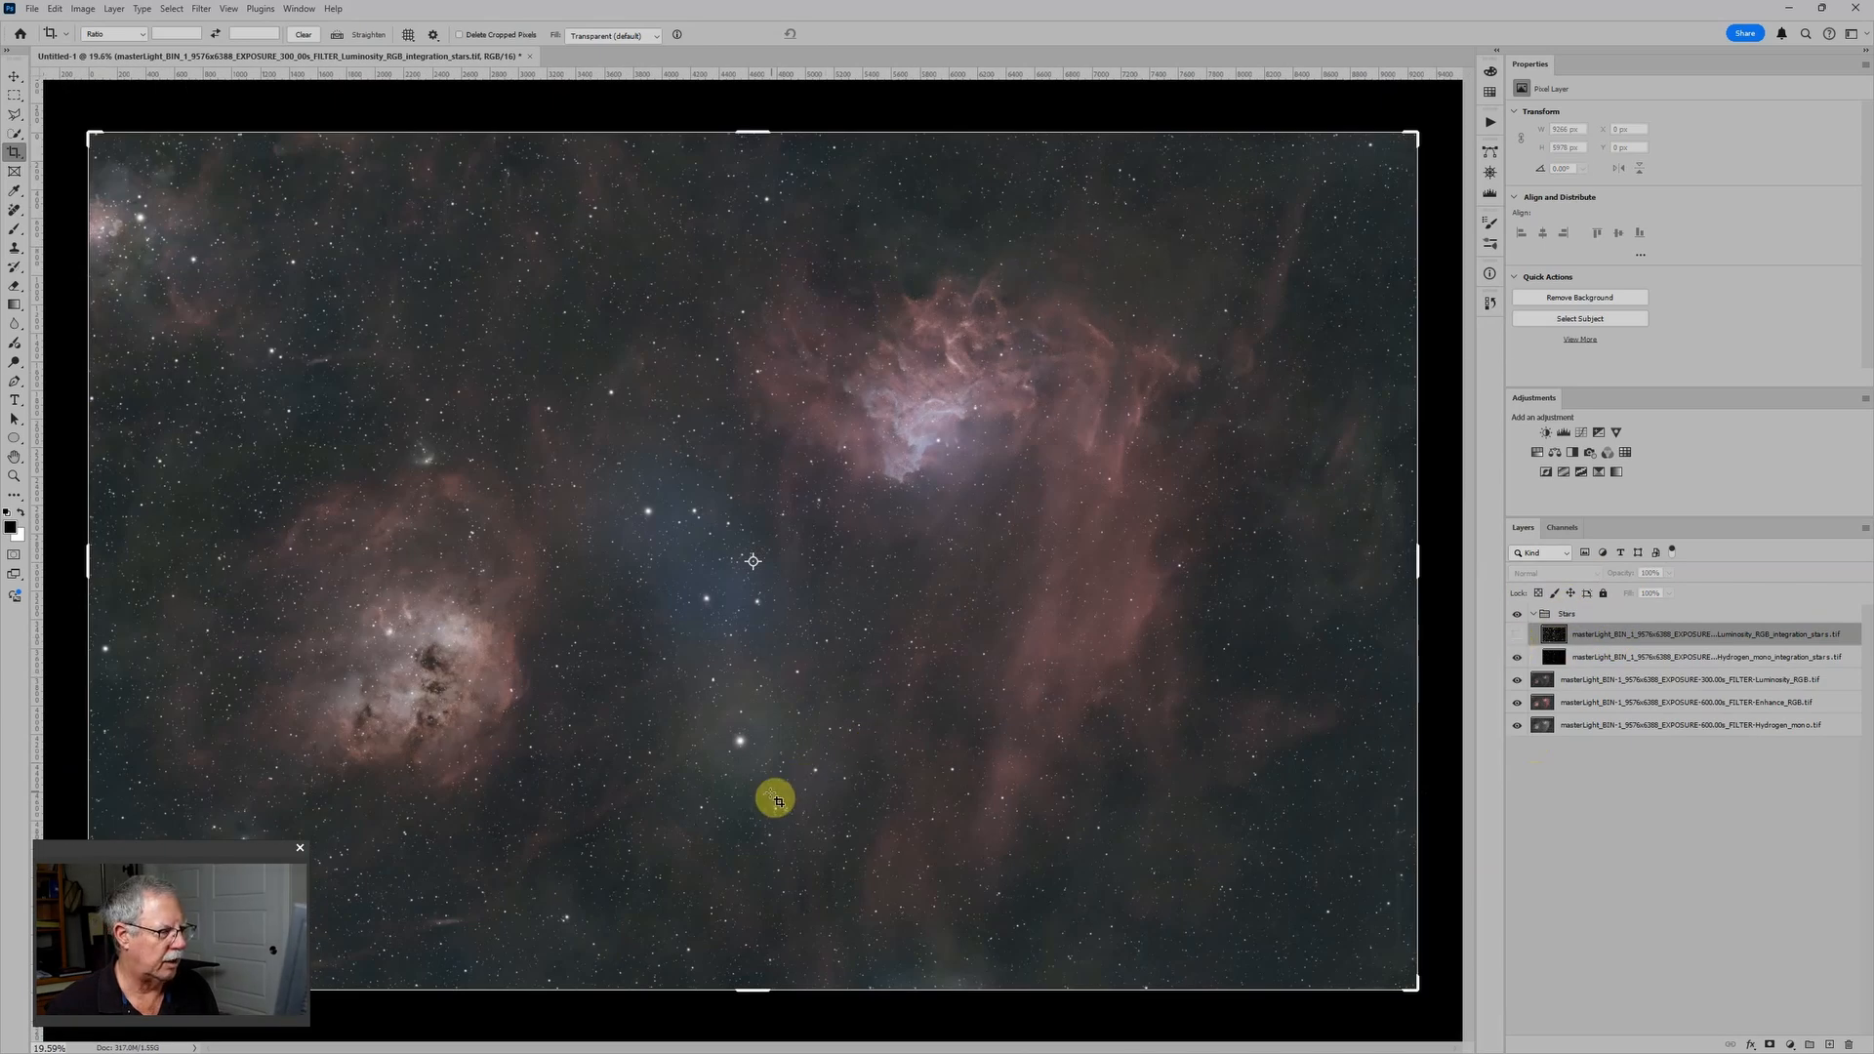
left_click(1641, 659)
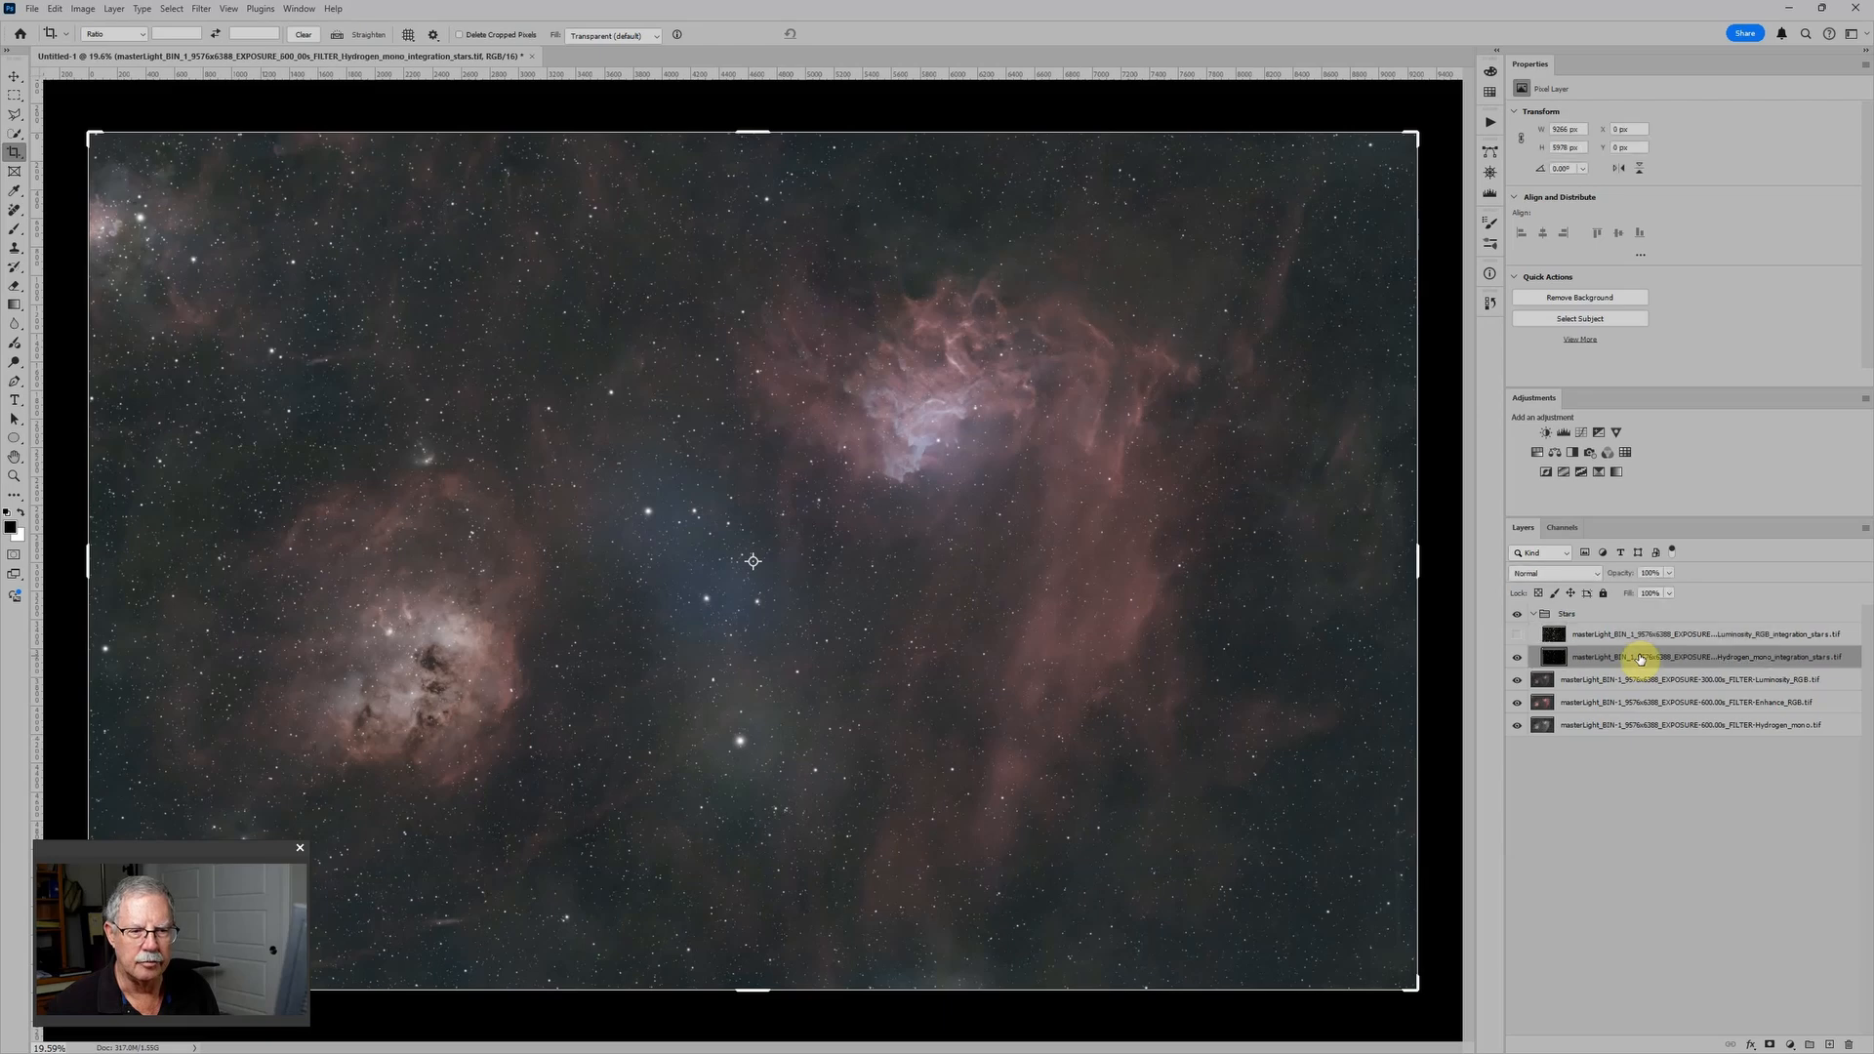
scroll(745, 794, "up", 8)
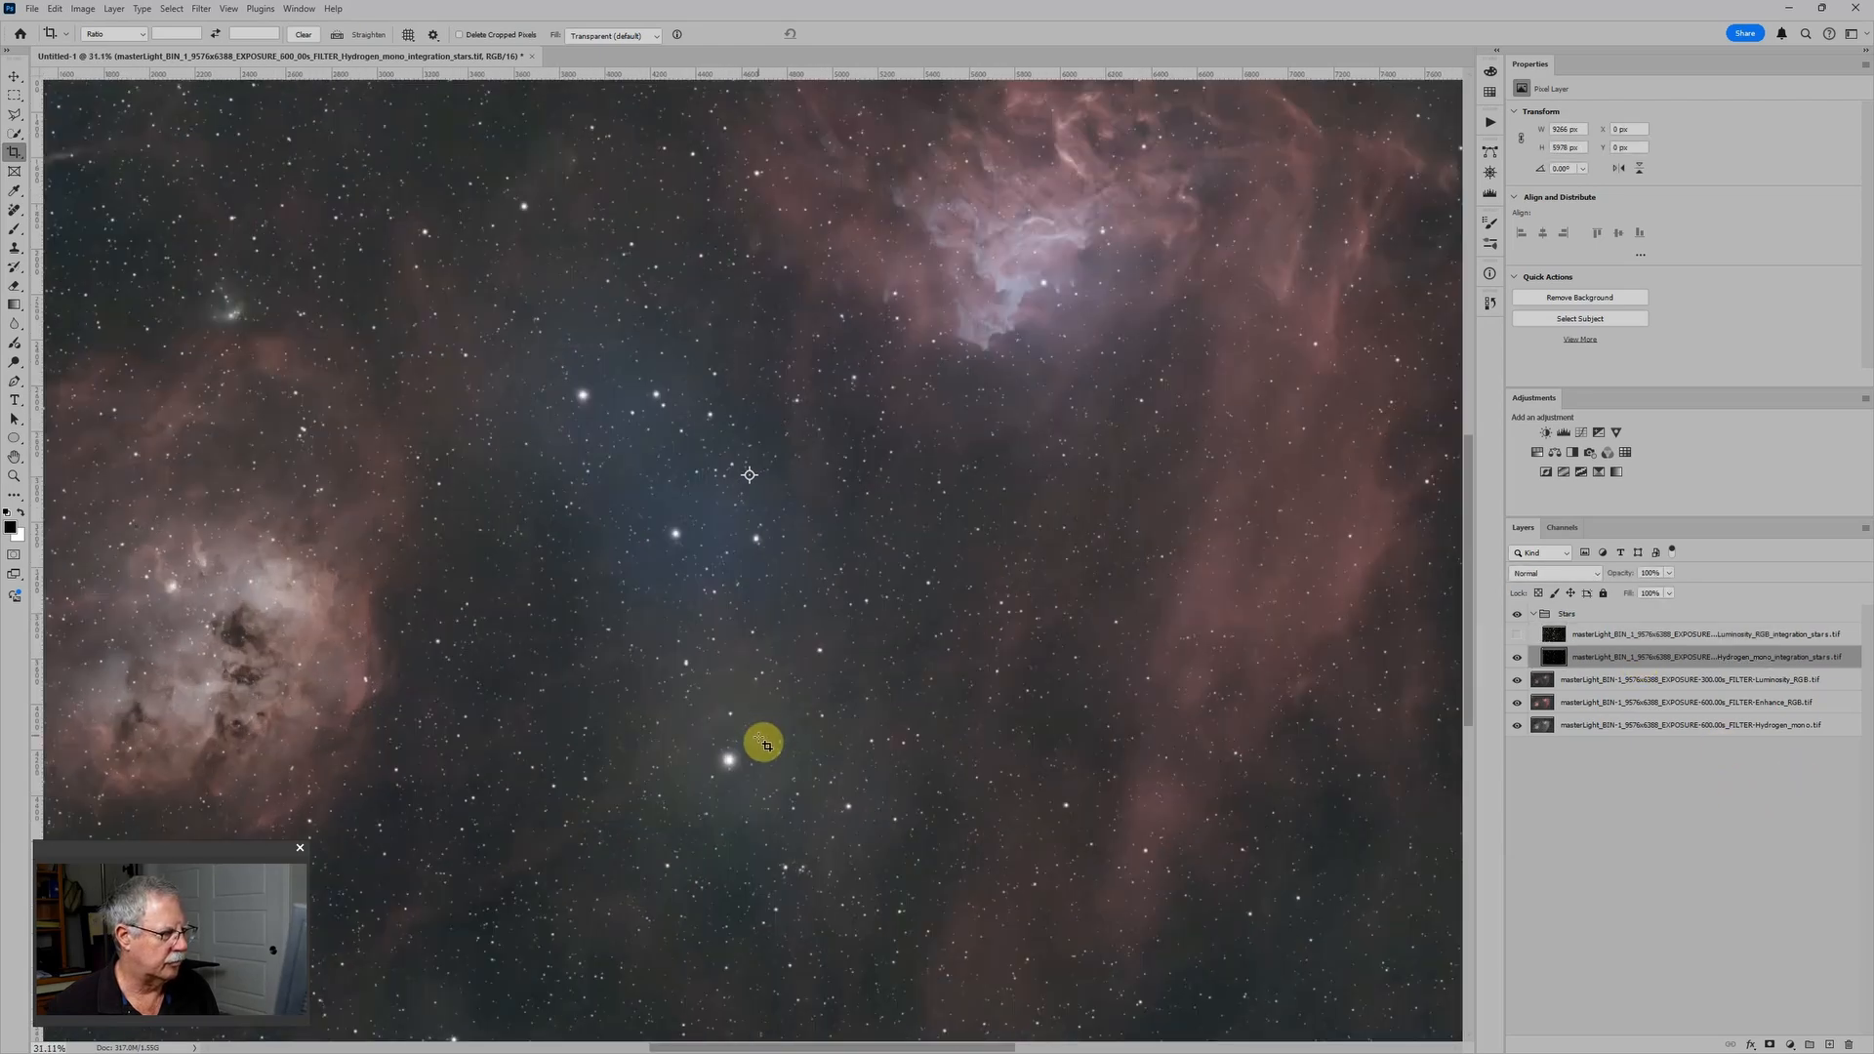
scroll(747, 784, "up", 1)
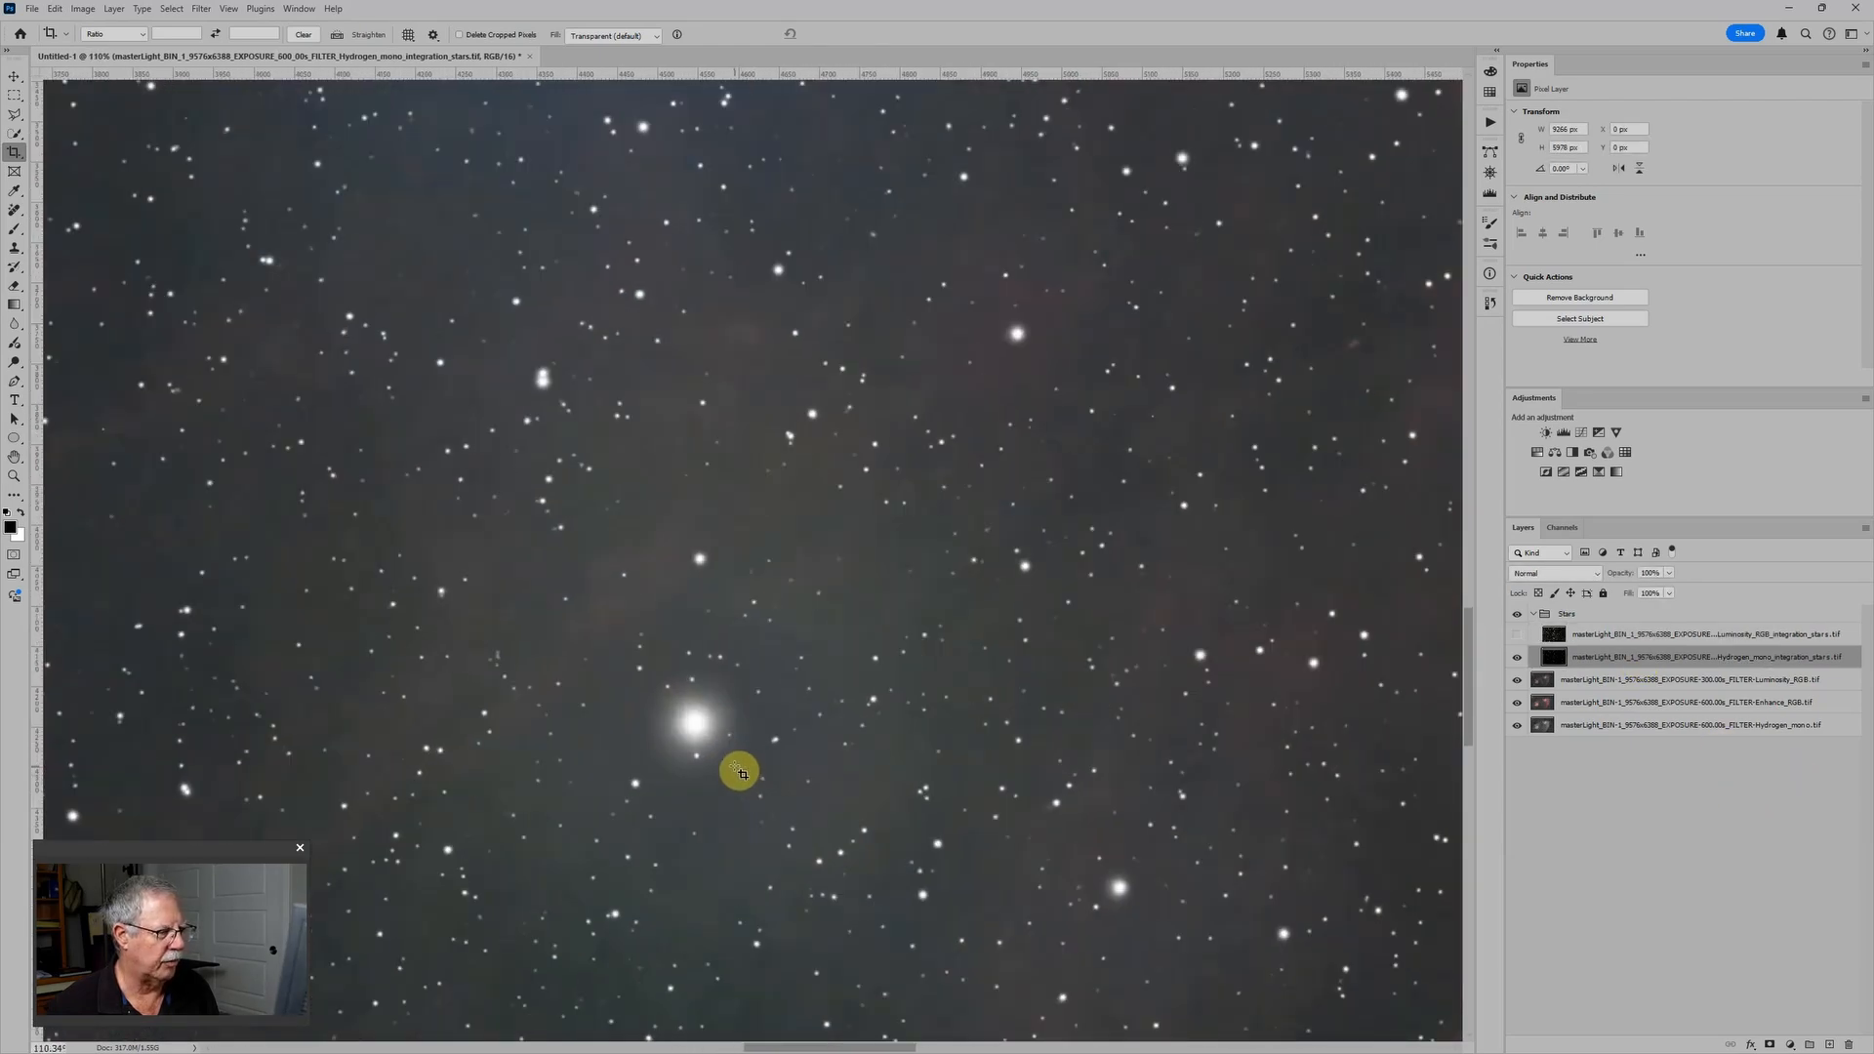
scroll(740, 773, "down", 10)
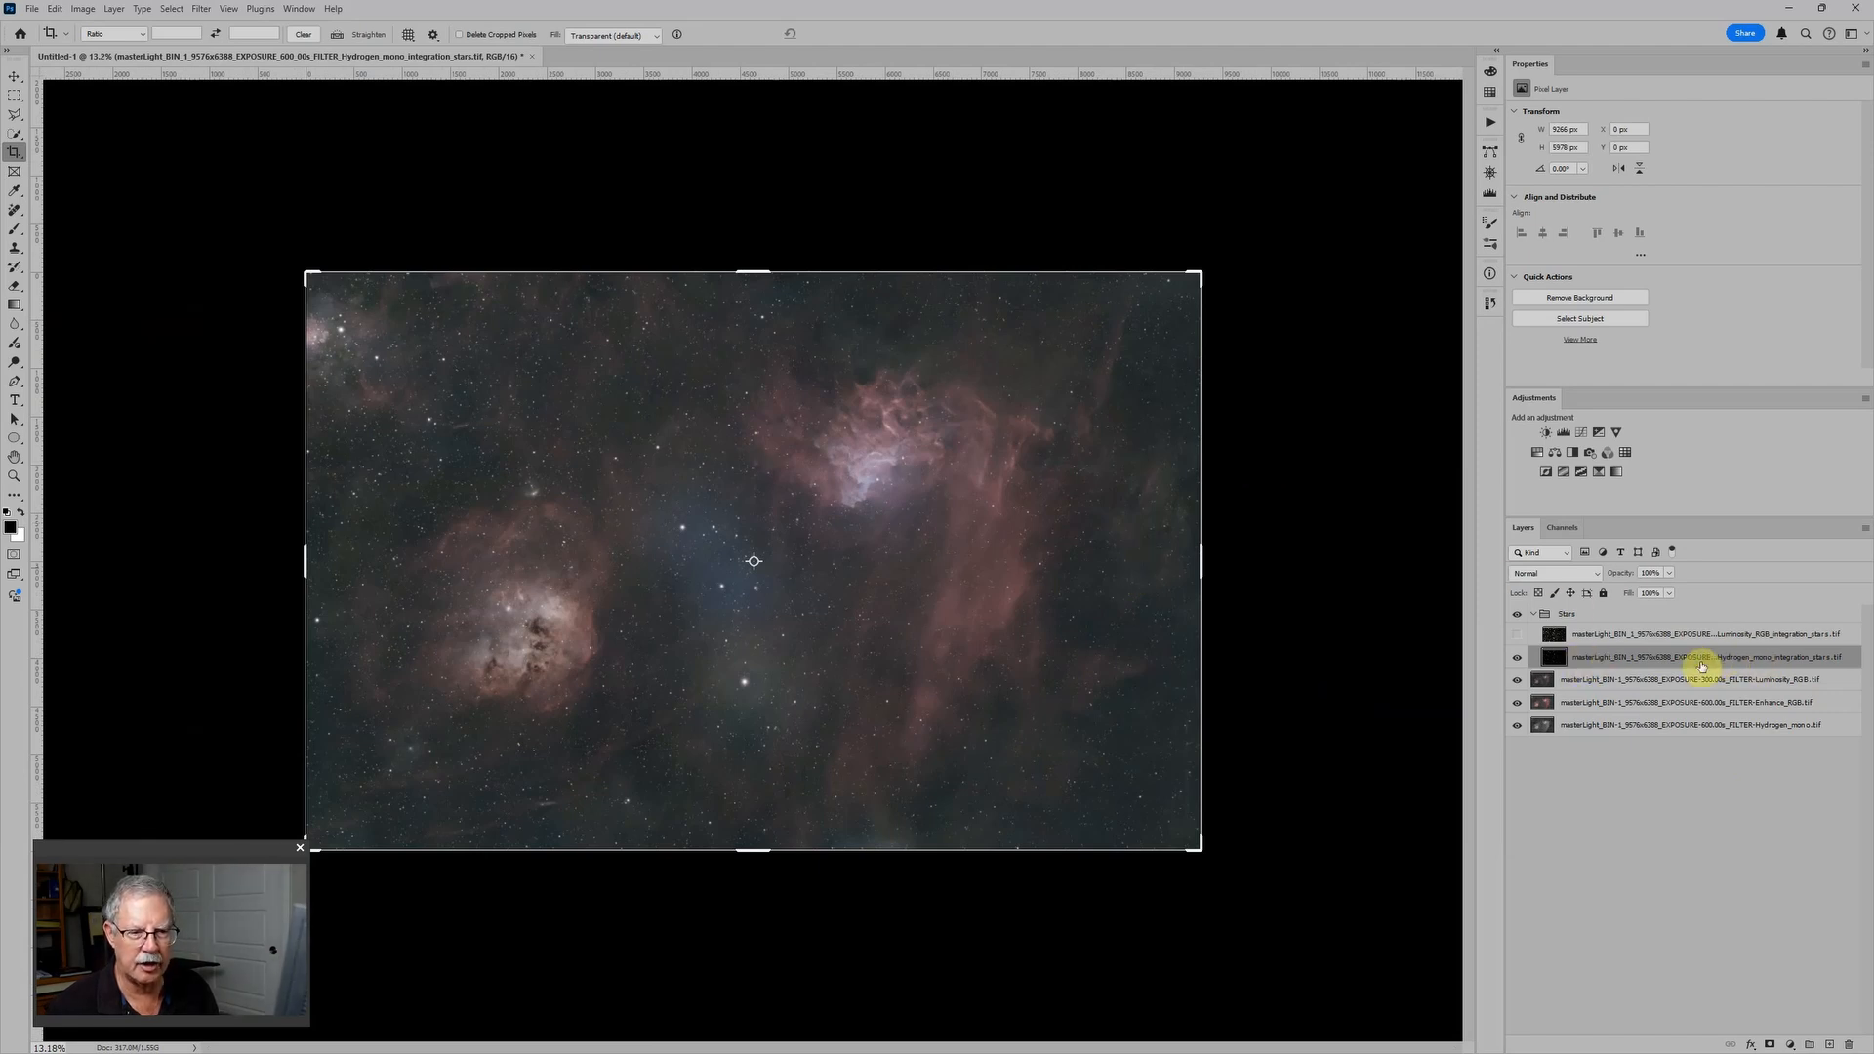
left_click(1518, 634)
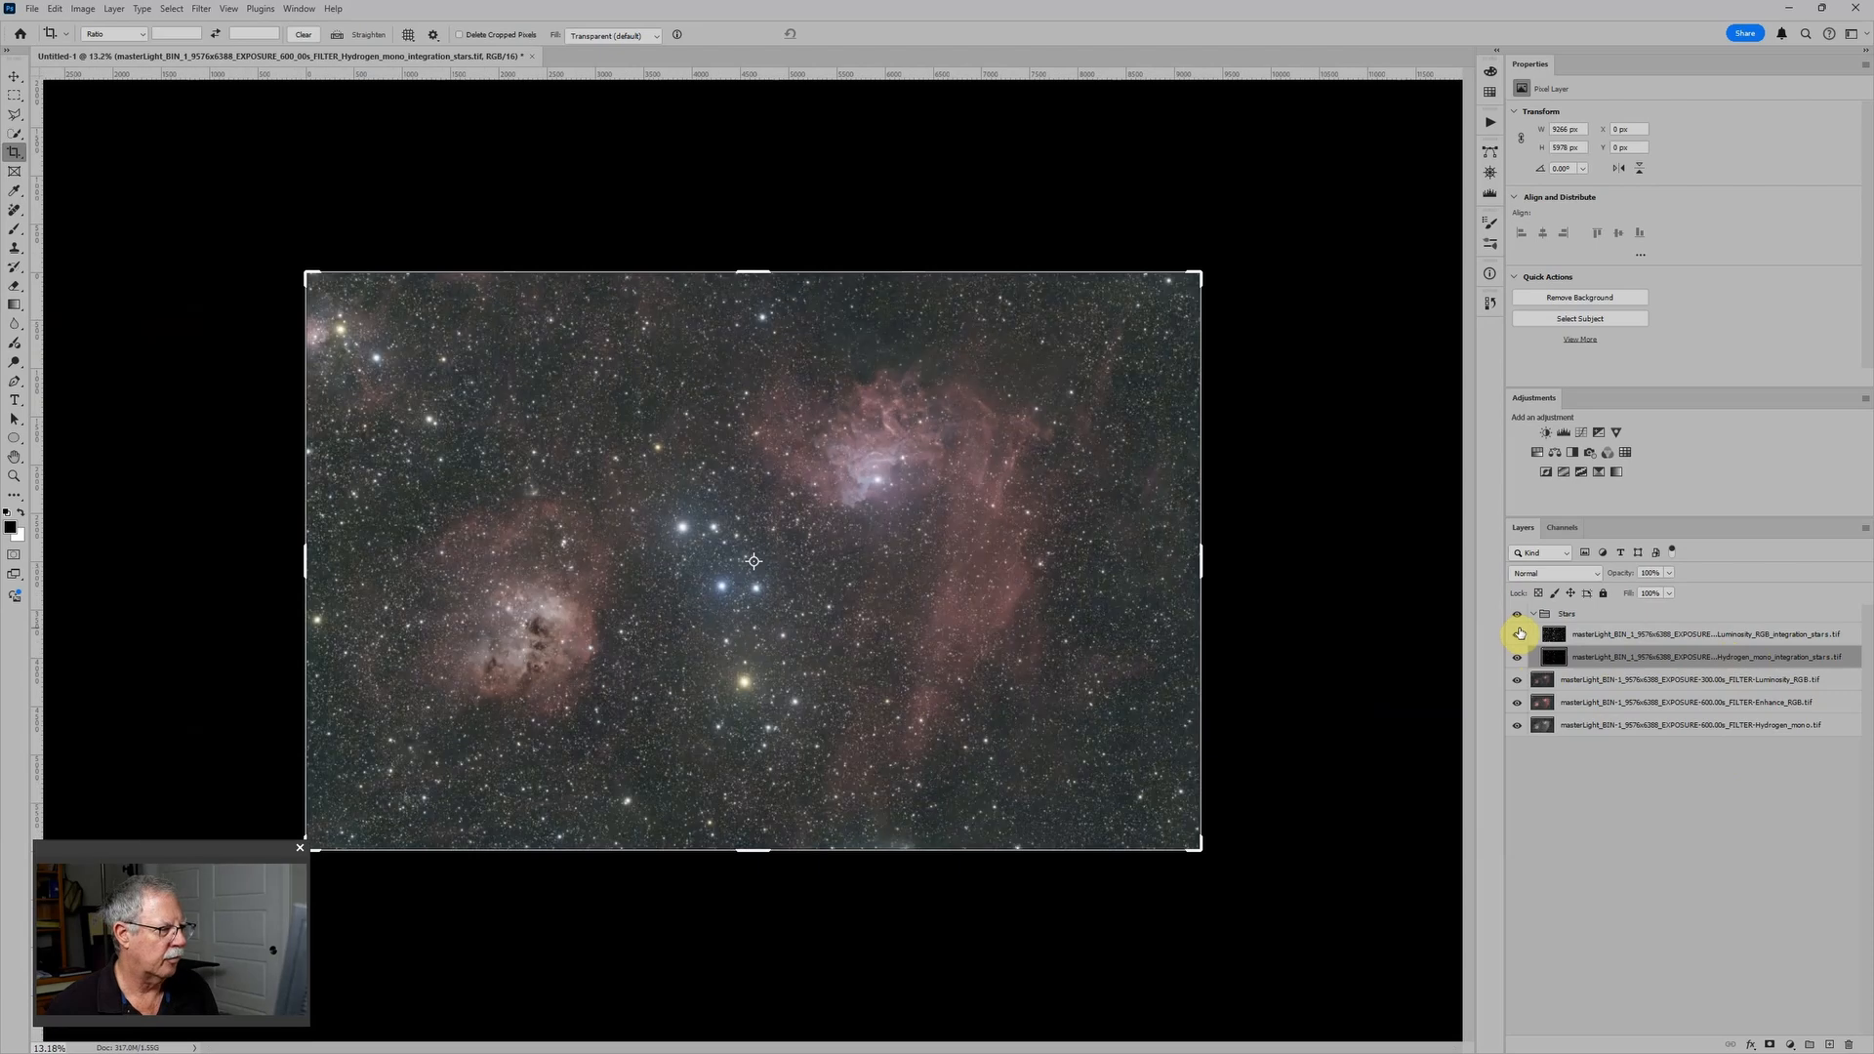
left_click(1641, 637)
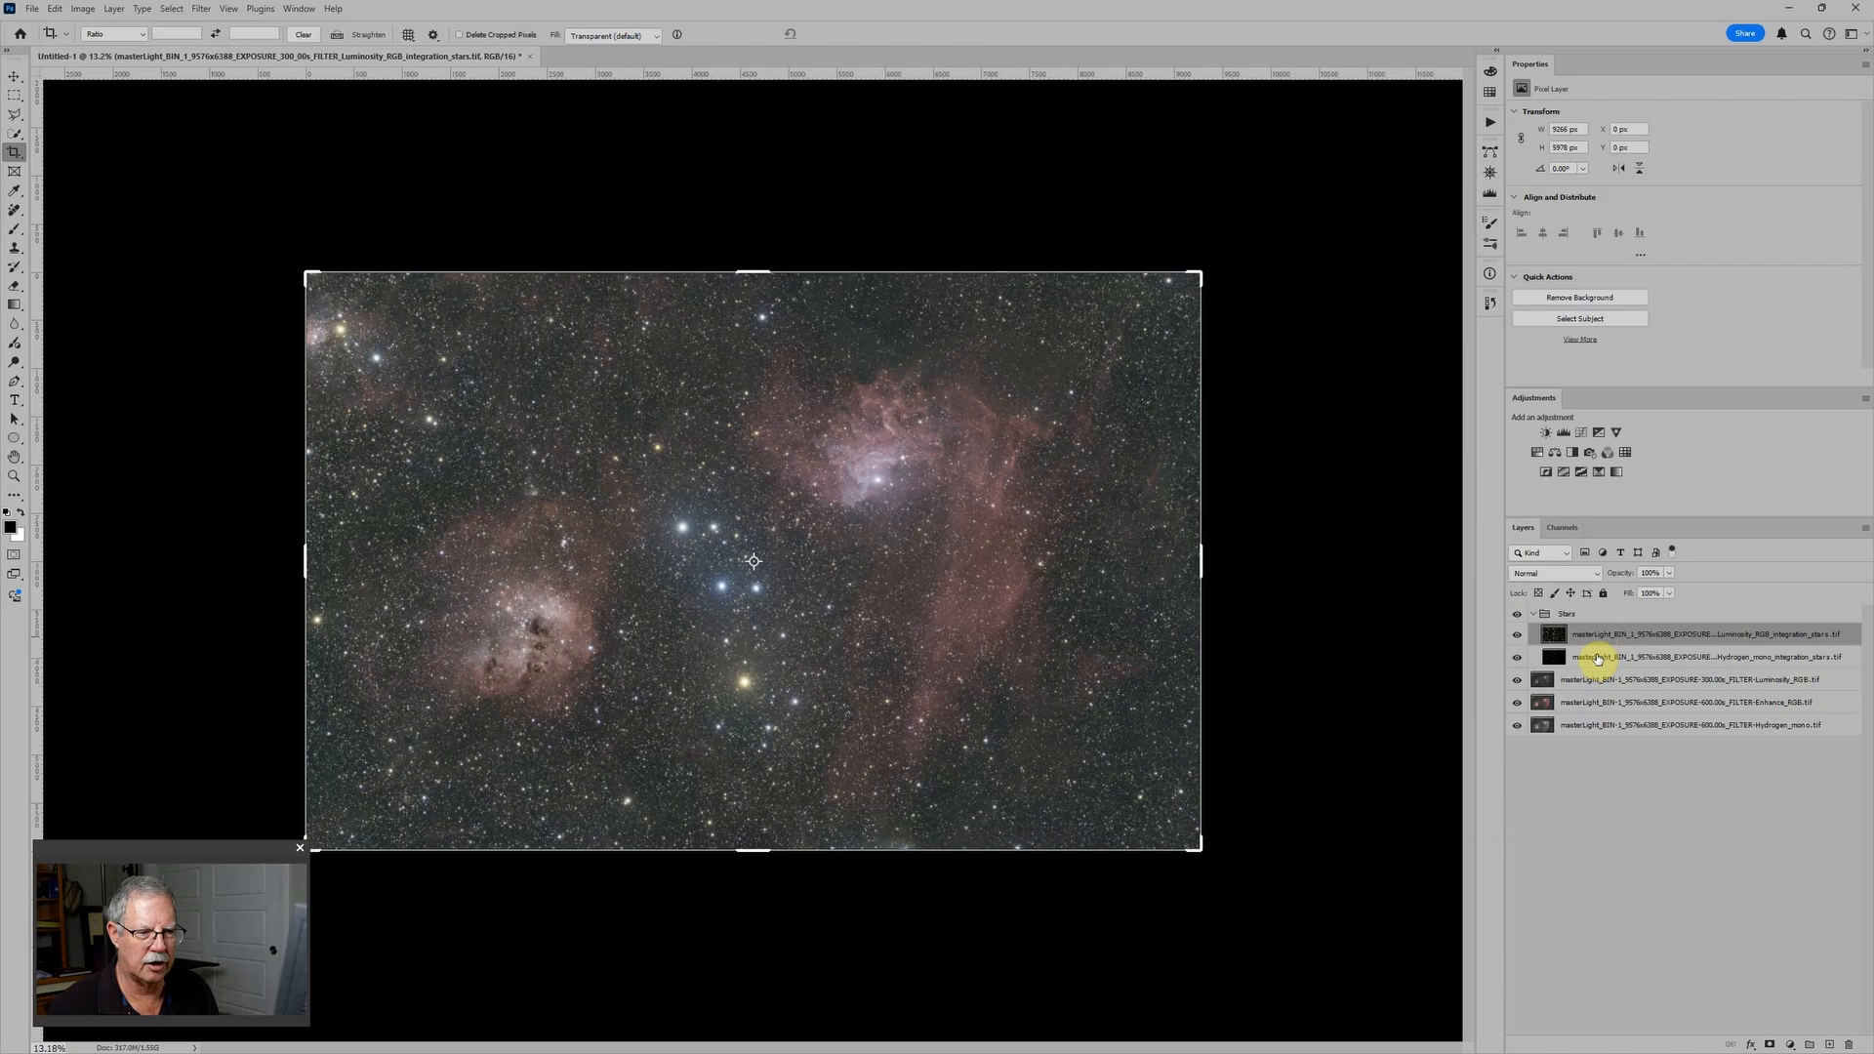
left_click(1519, 636)
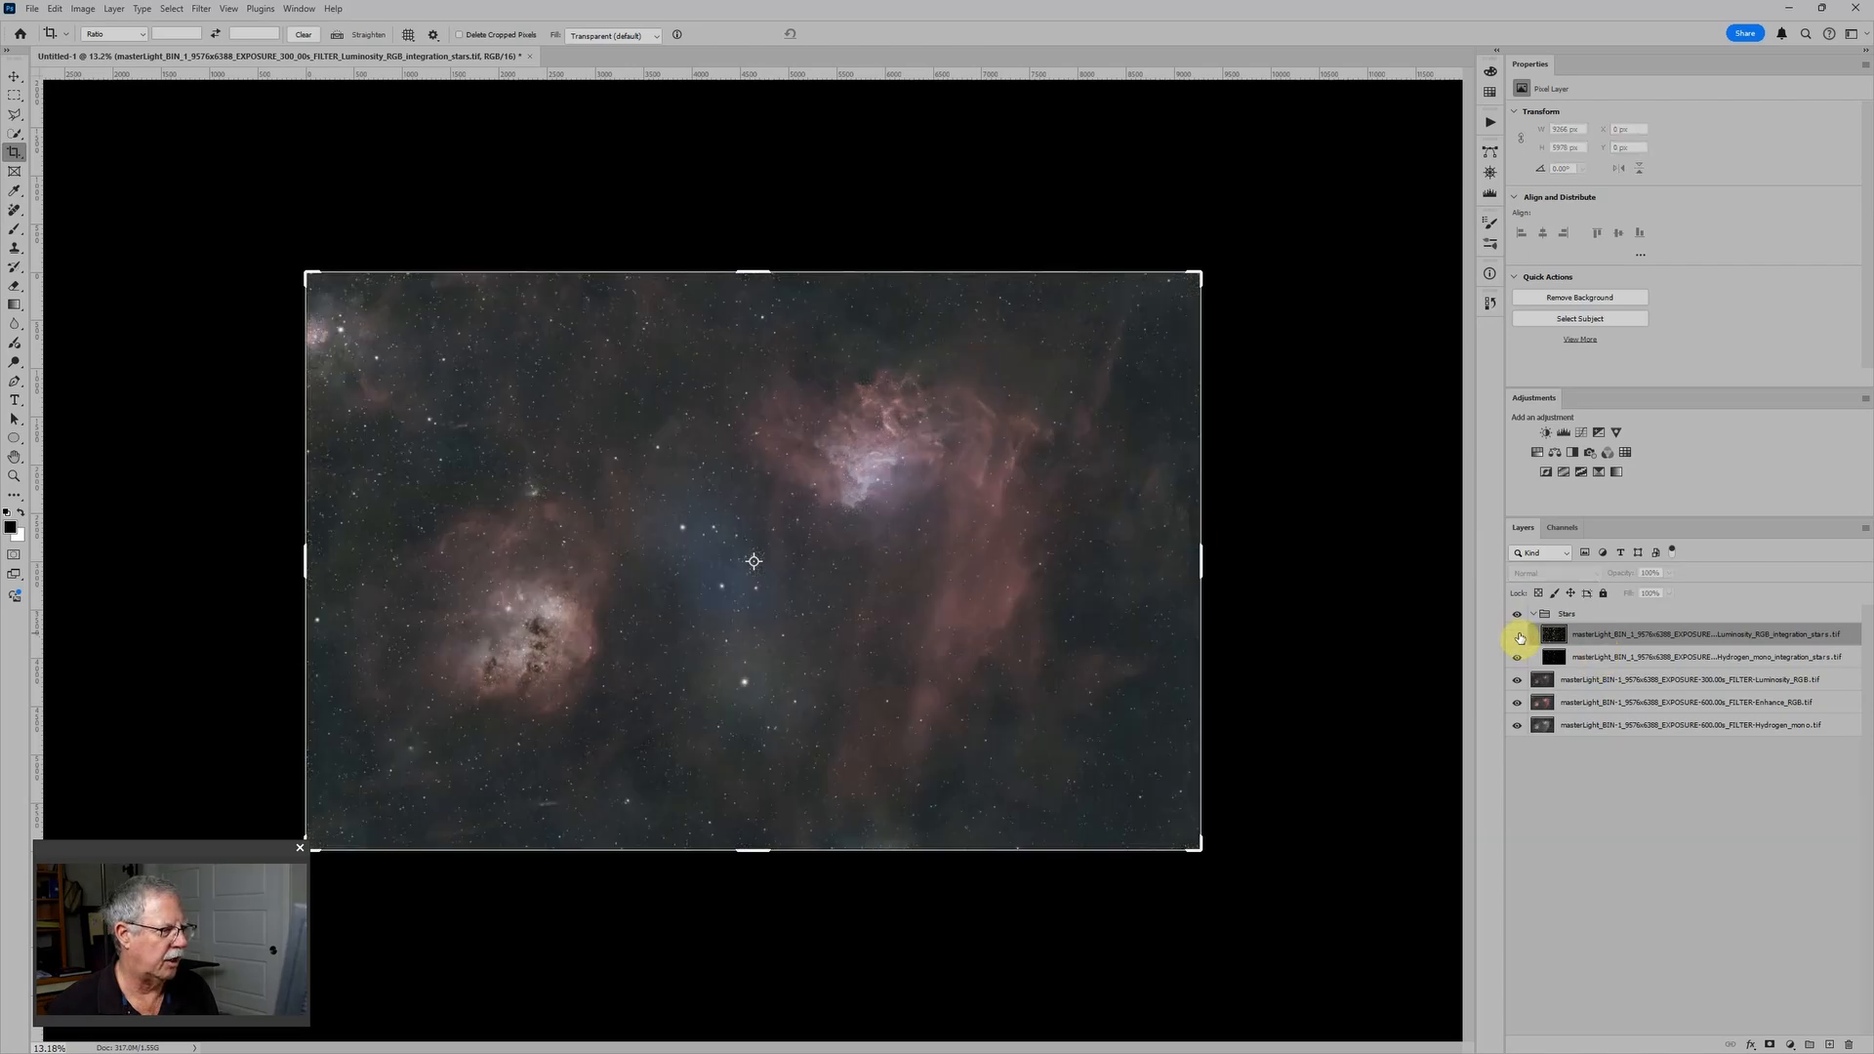
left_click(1519, 636)
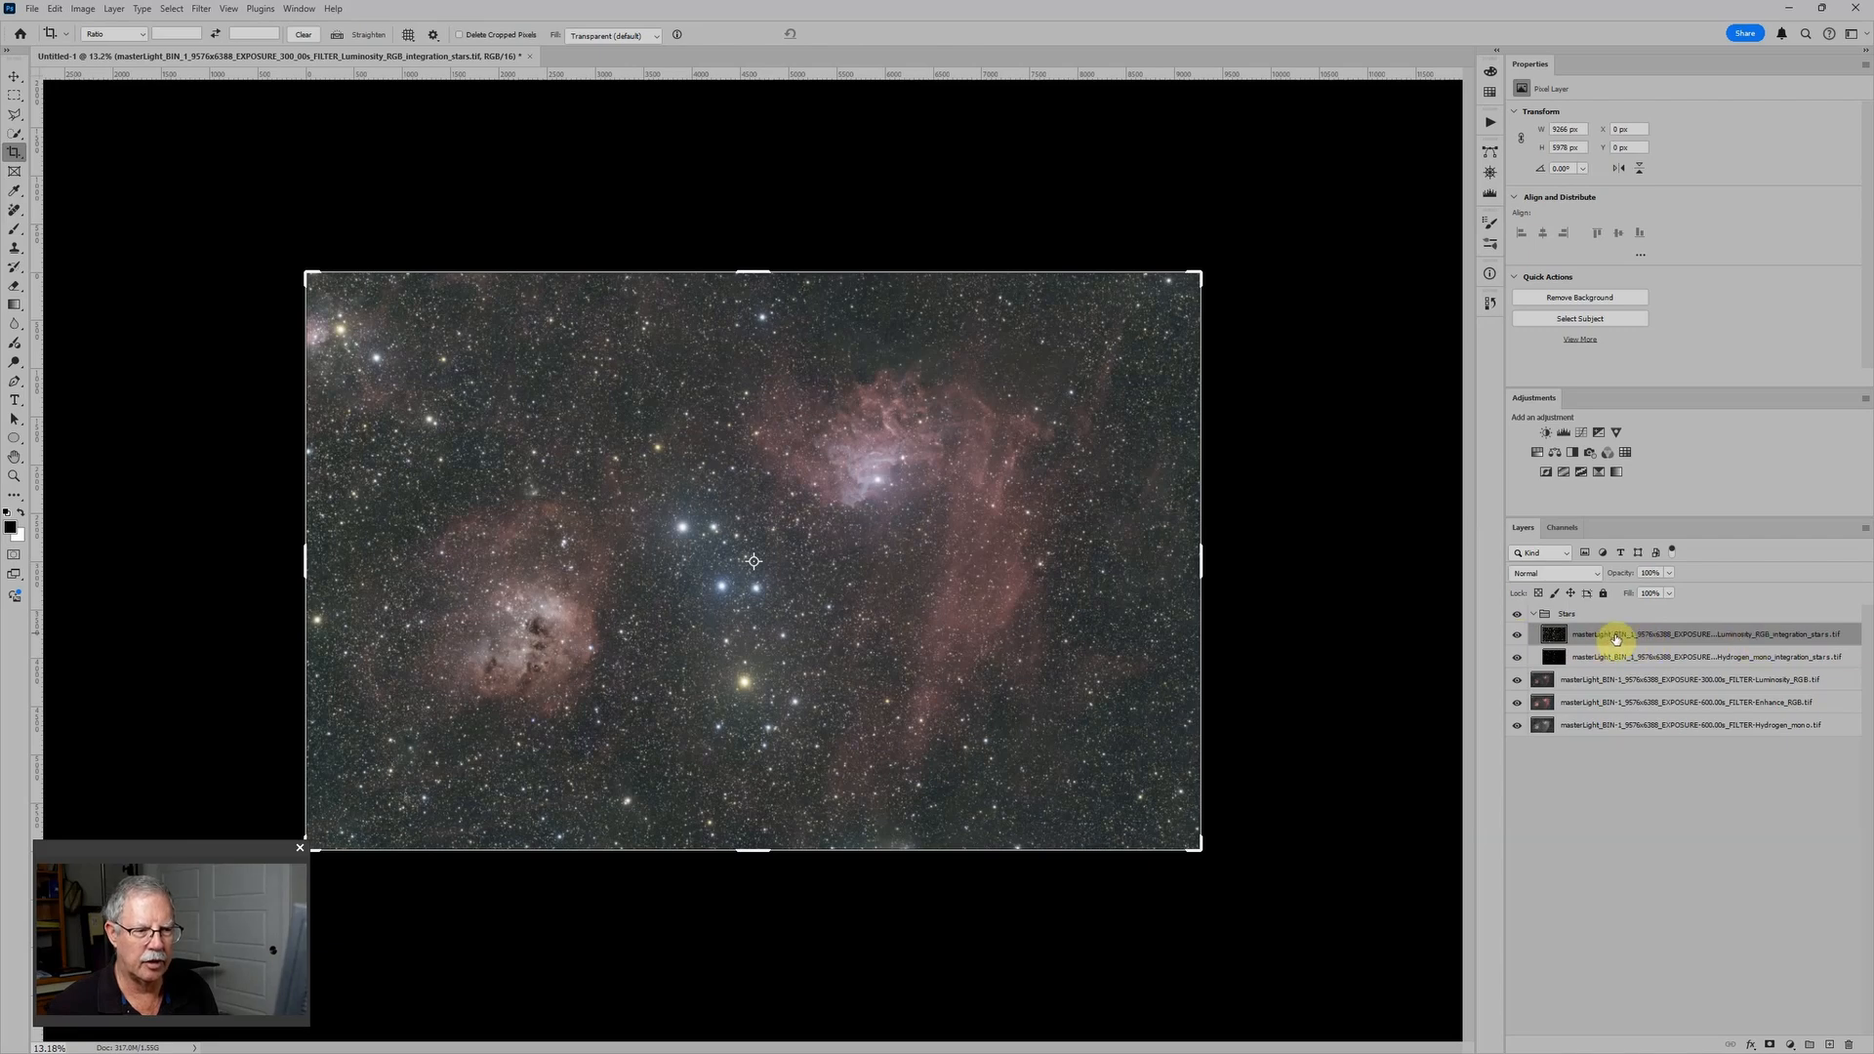
Set the Luminosity RGB stars layer's blend mode to Color and check the star colours over the Hydrogen mono stars
left_click(1555, 573)
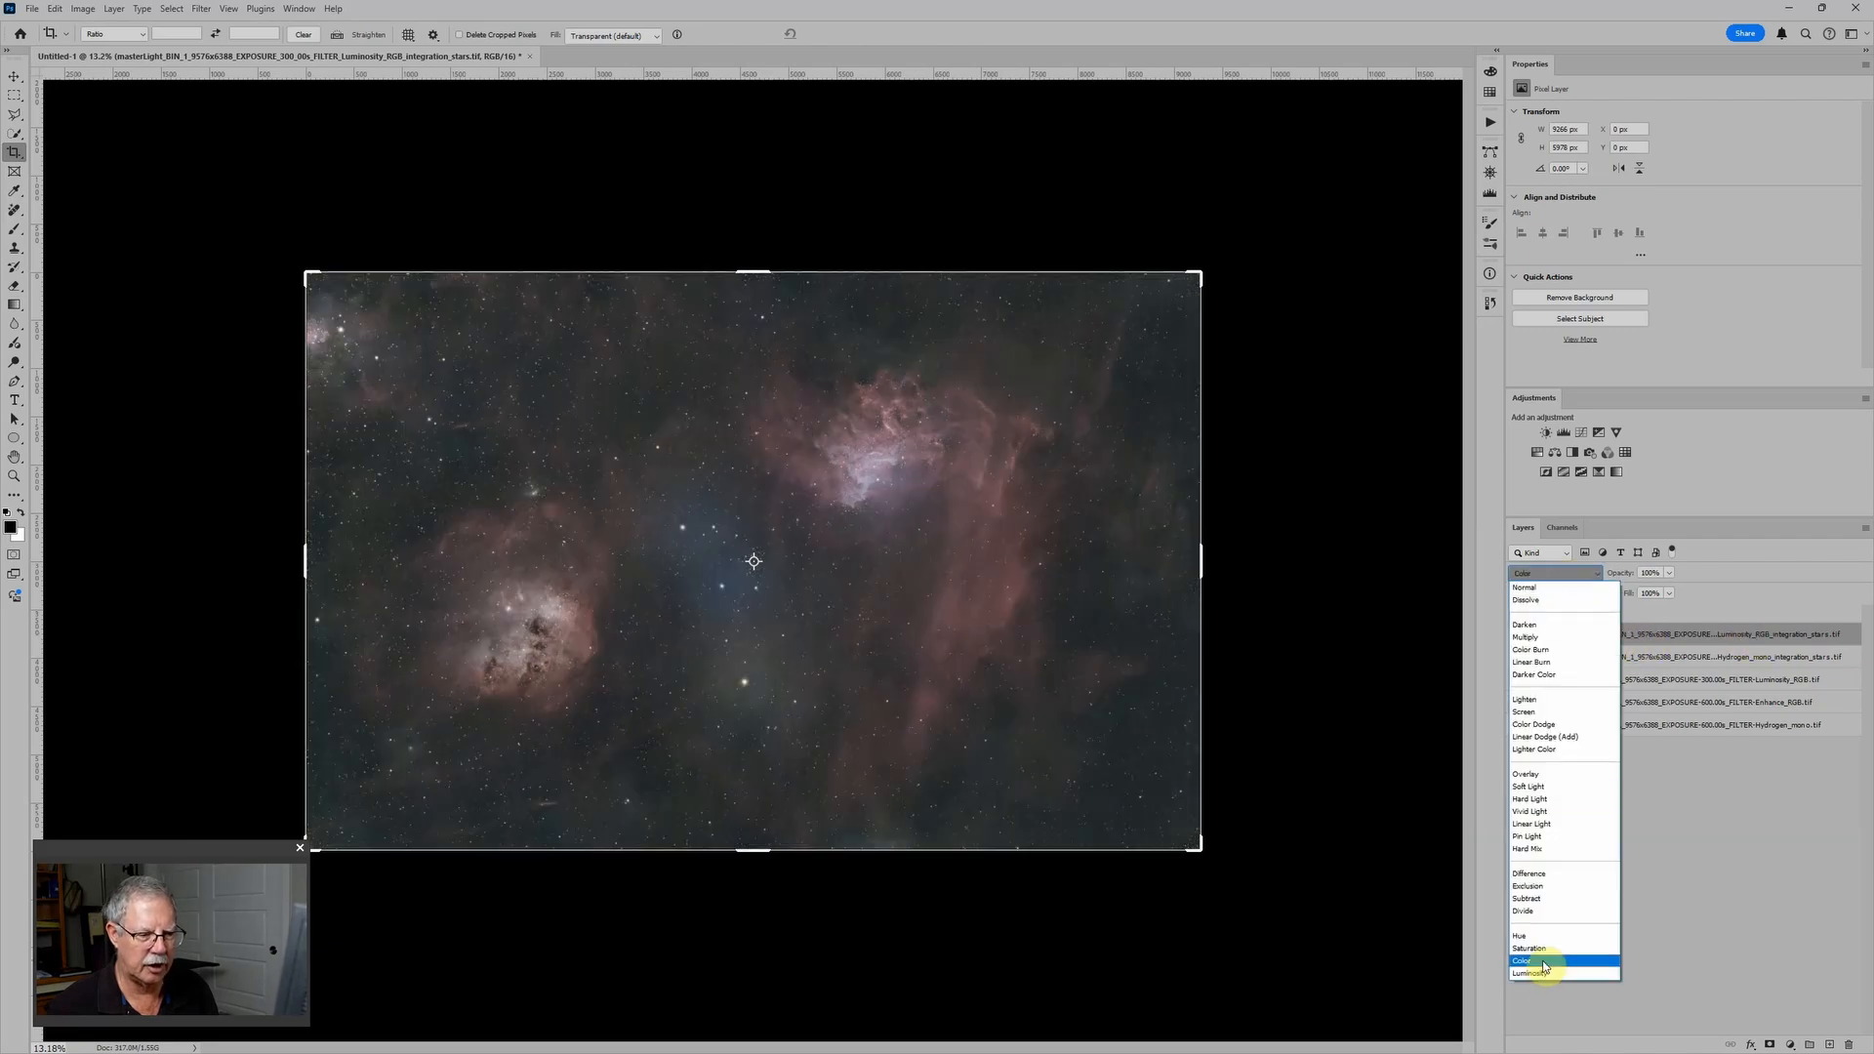
left_click(1545, 966)
scroll(708, 745, "up", 3)
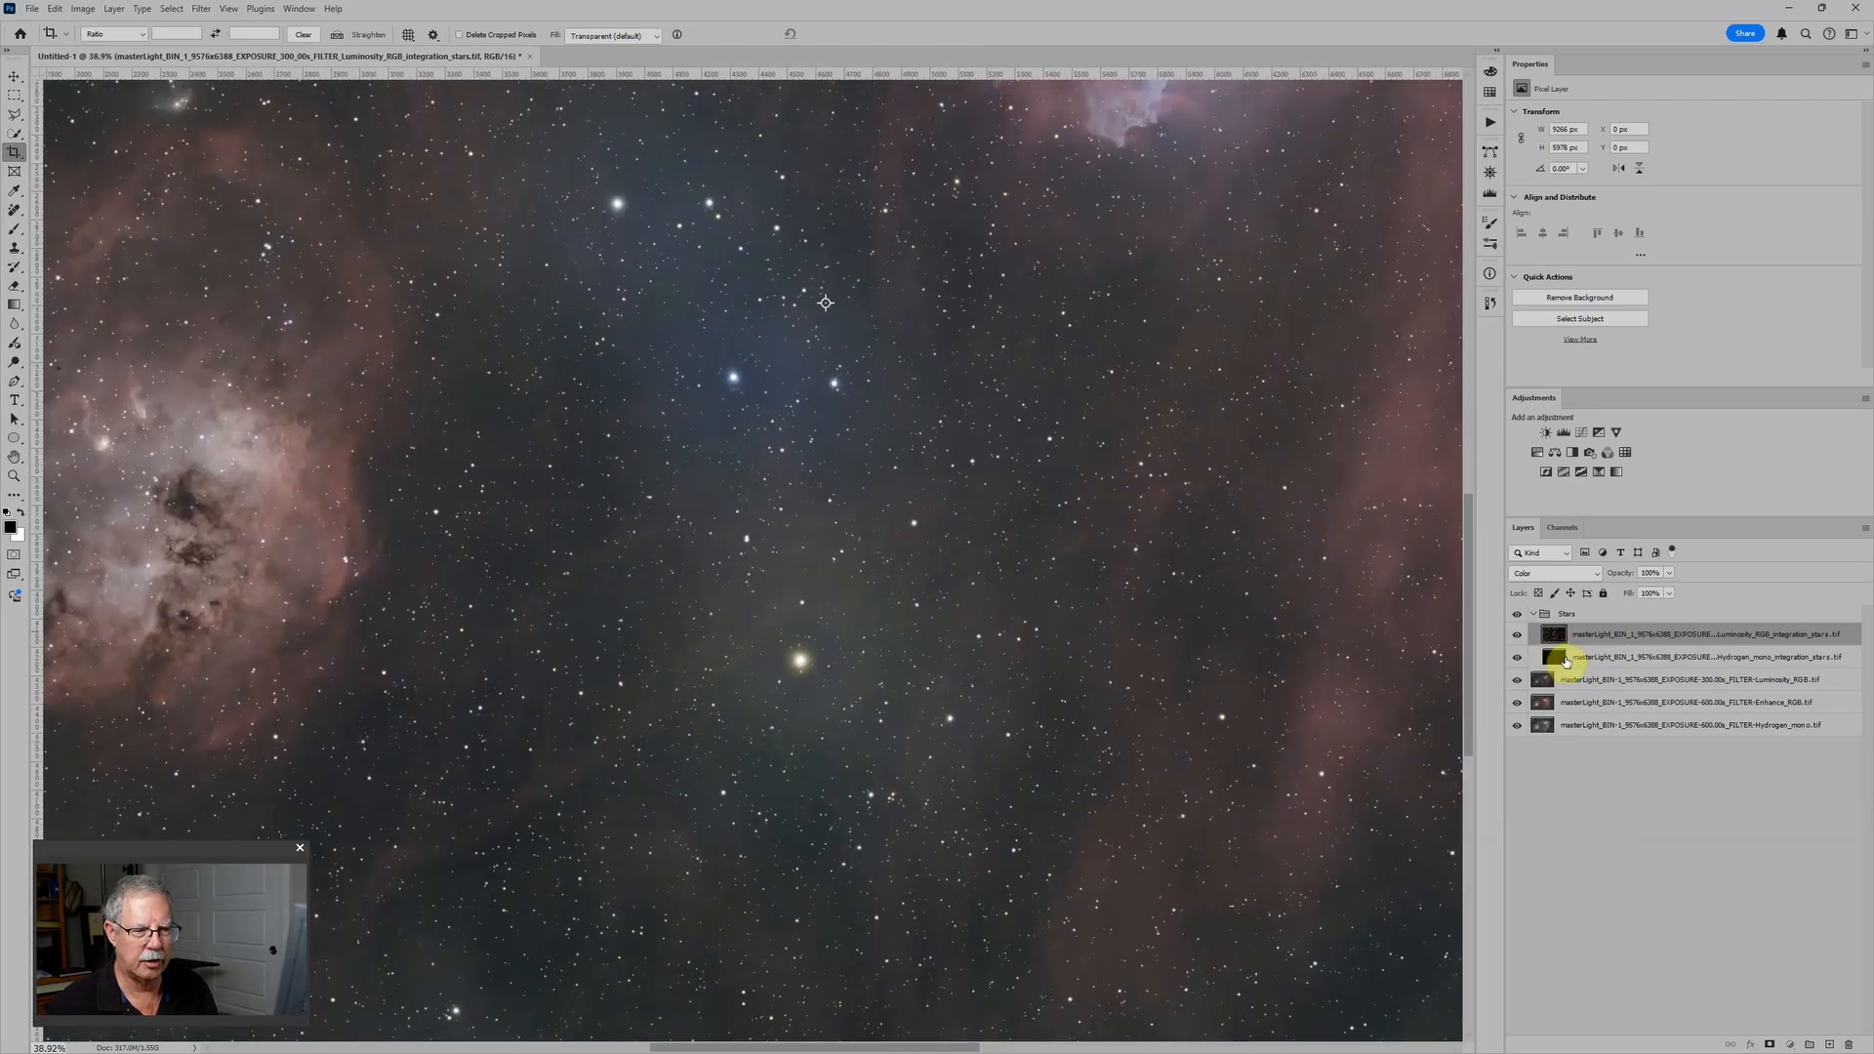
left_click(1566, 660)
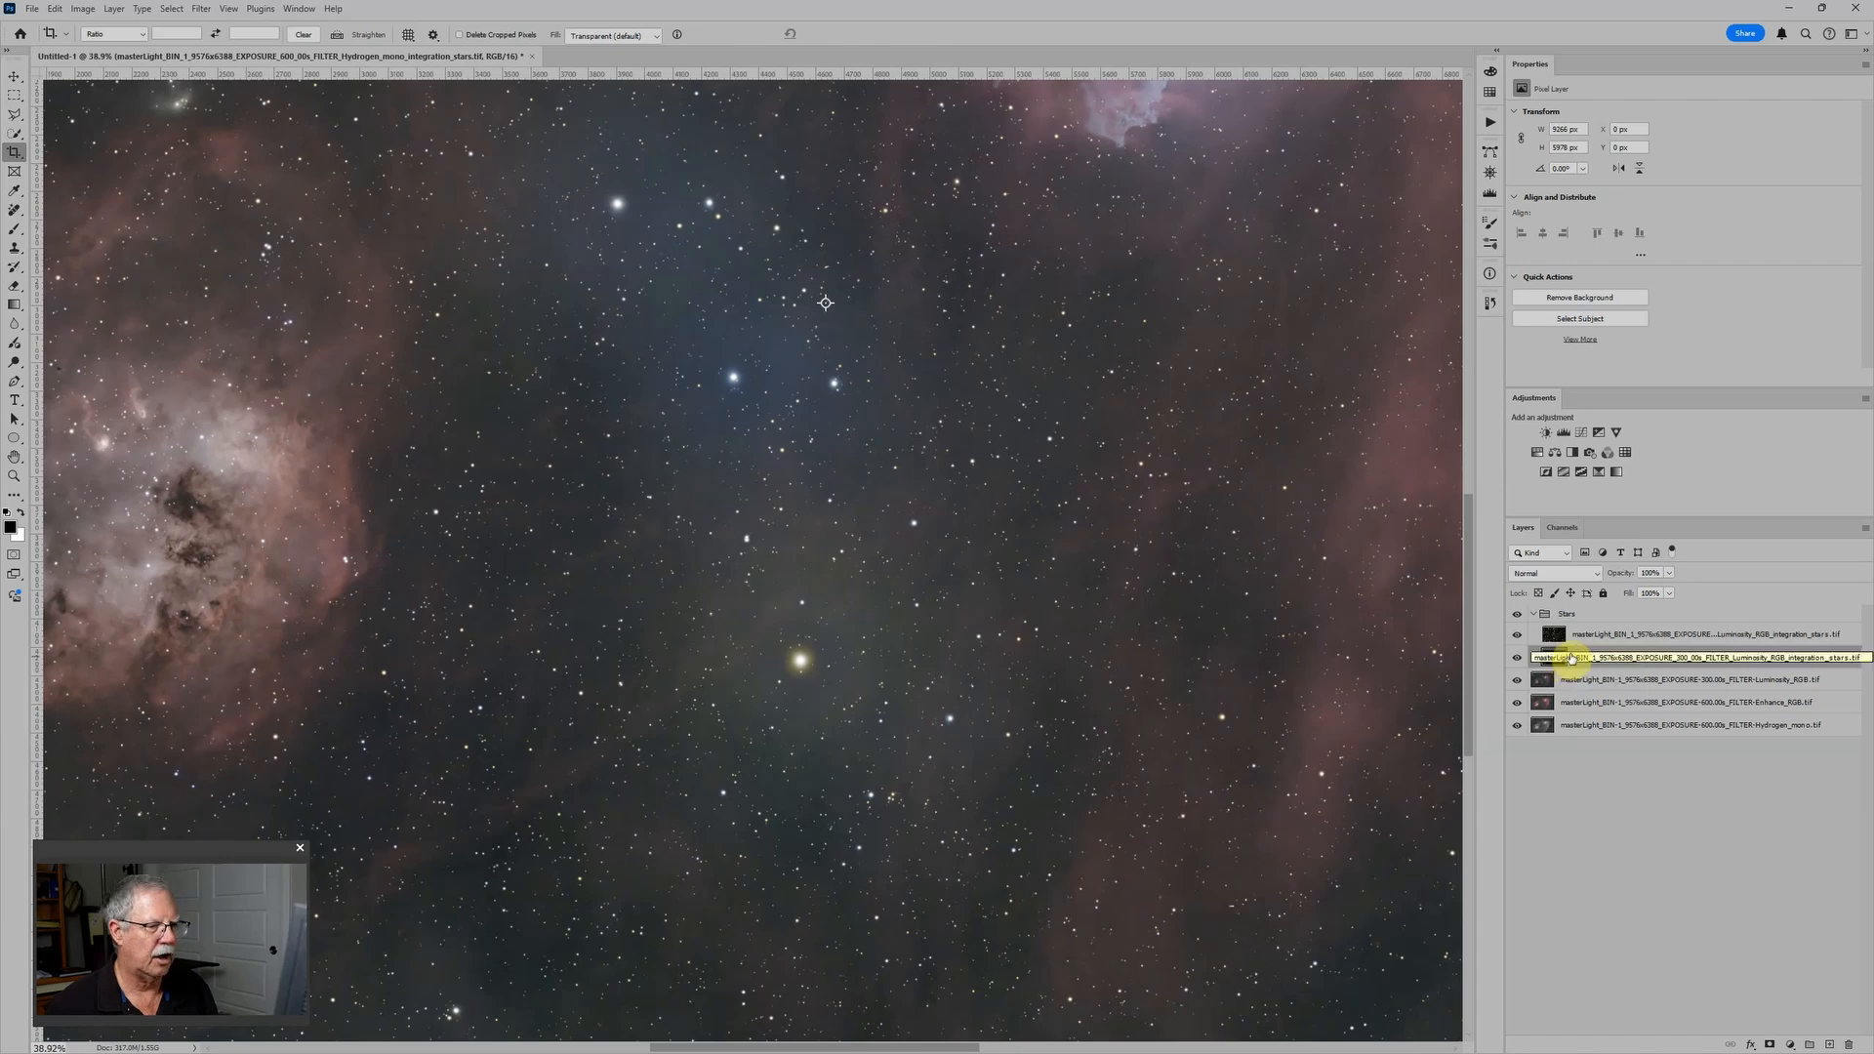
left_click(1584, 638)
scroll(1259, 570, "down", 6)
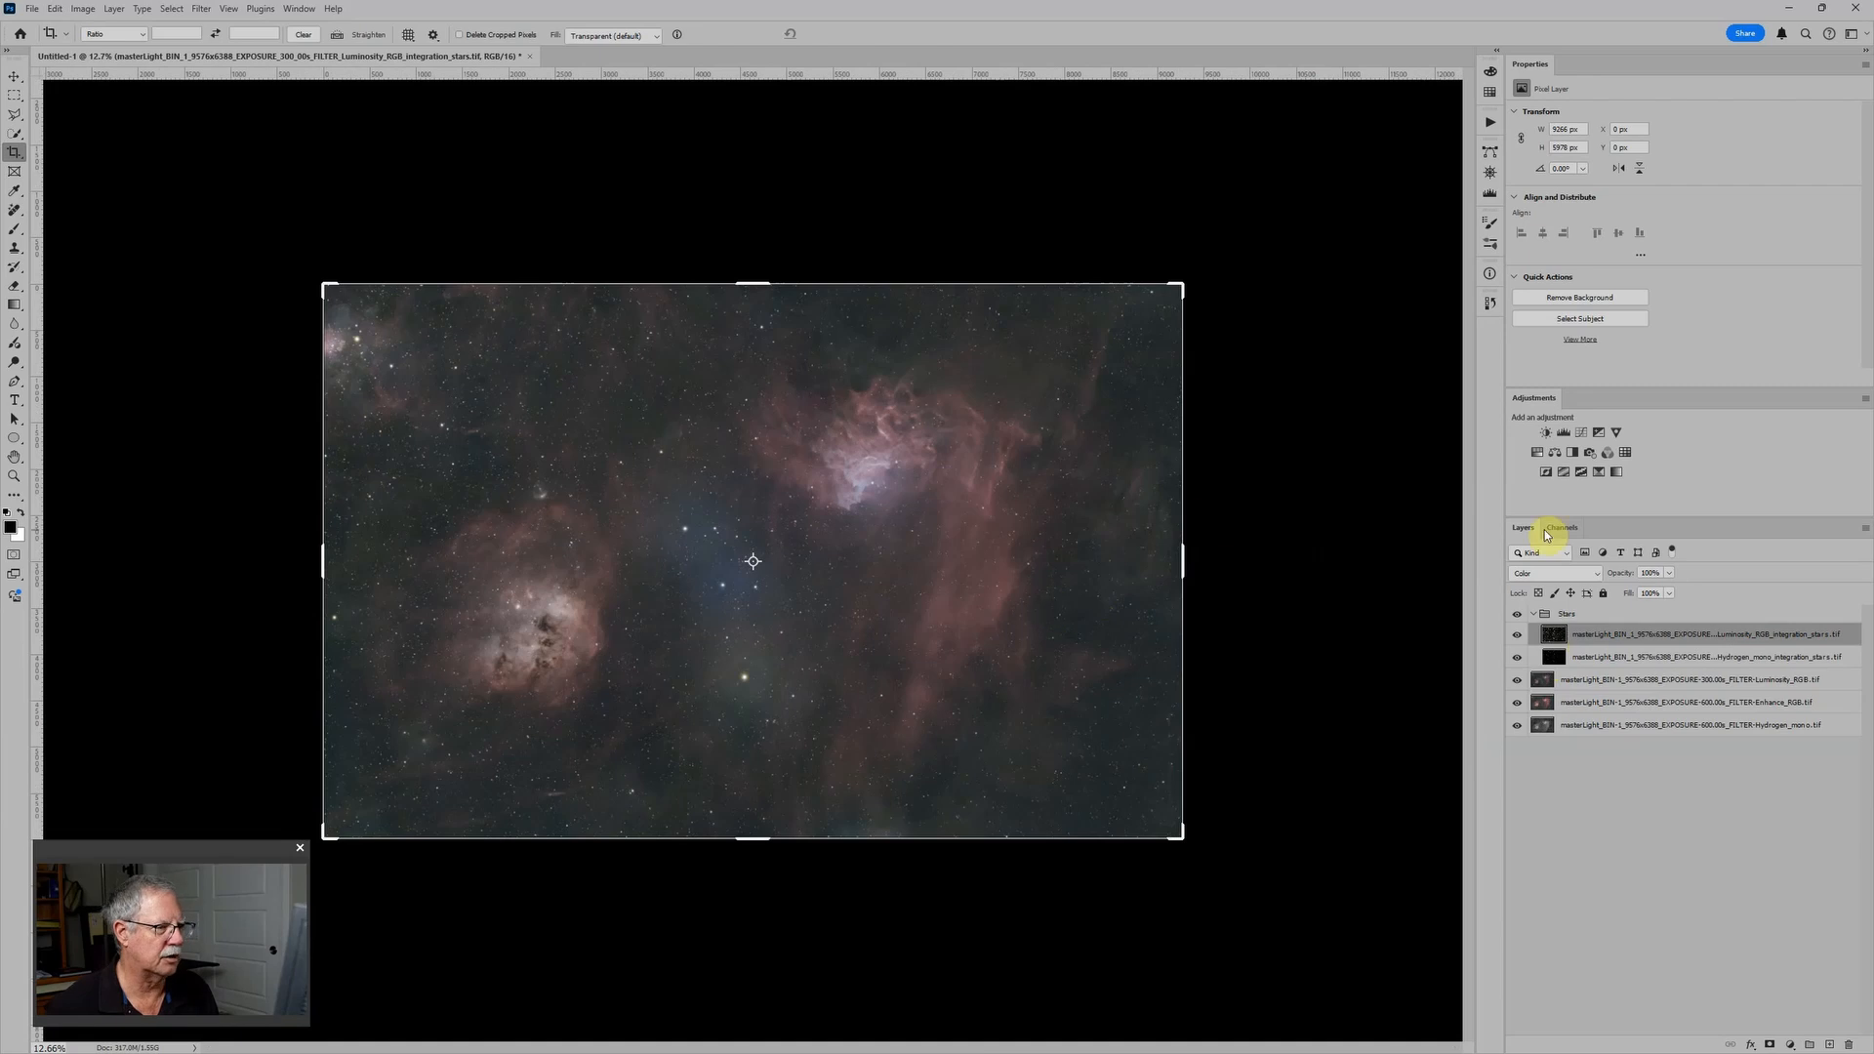
Collapse and hide the Stars group, and put the starless Luminosity RGB layer in a new group named RGB
left_click(1532, 618)
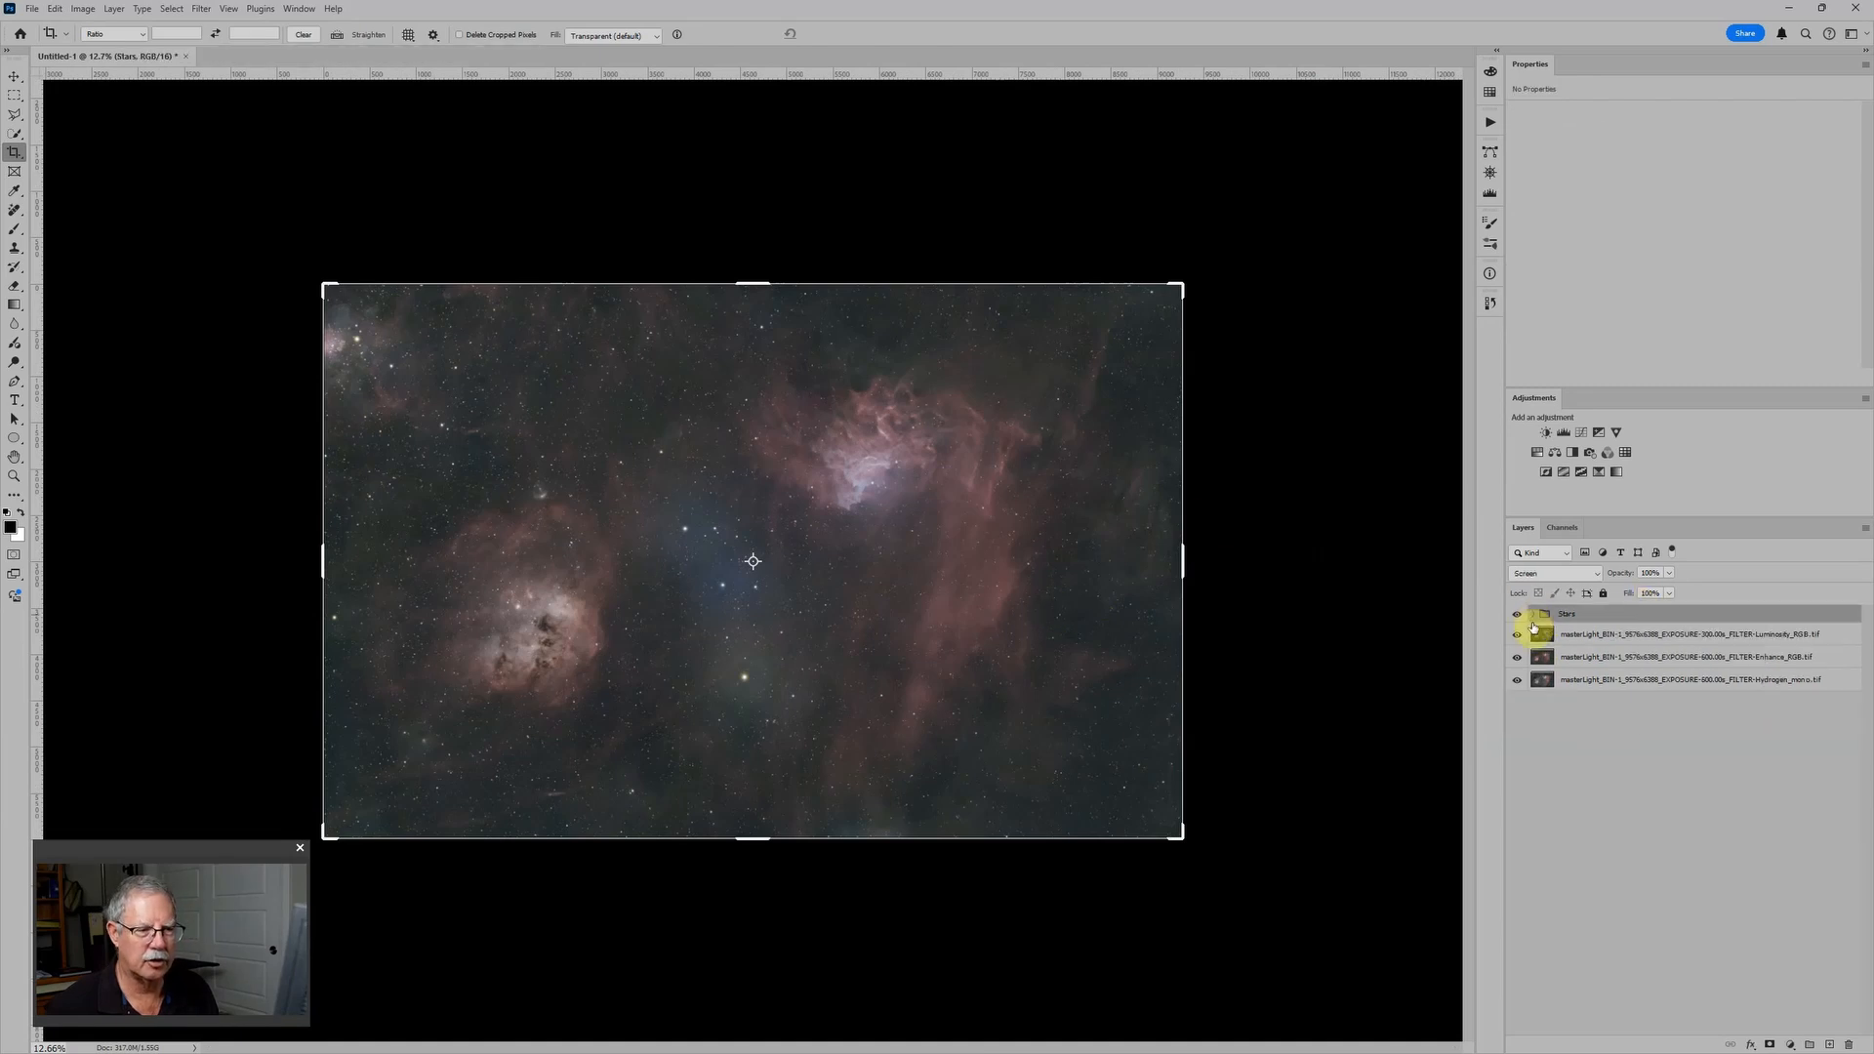
left_click(1518, 616)
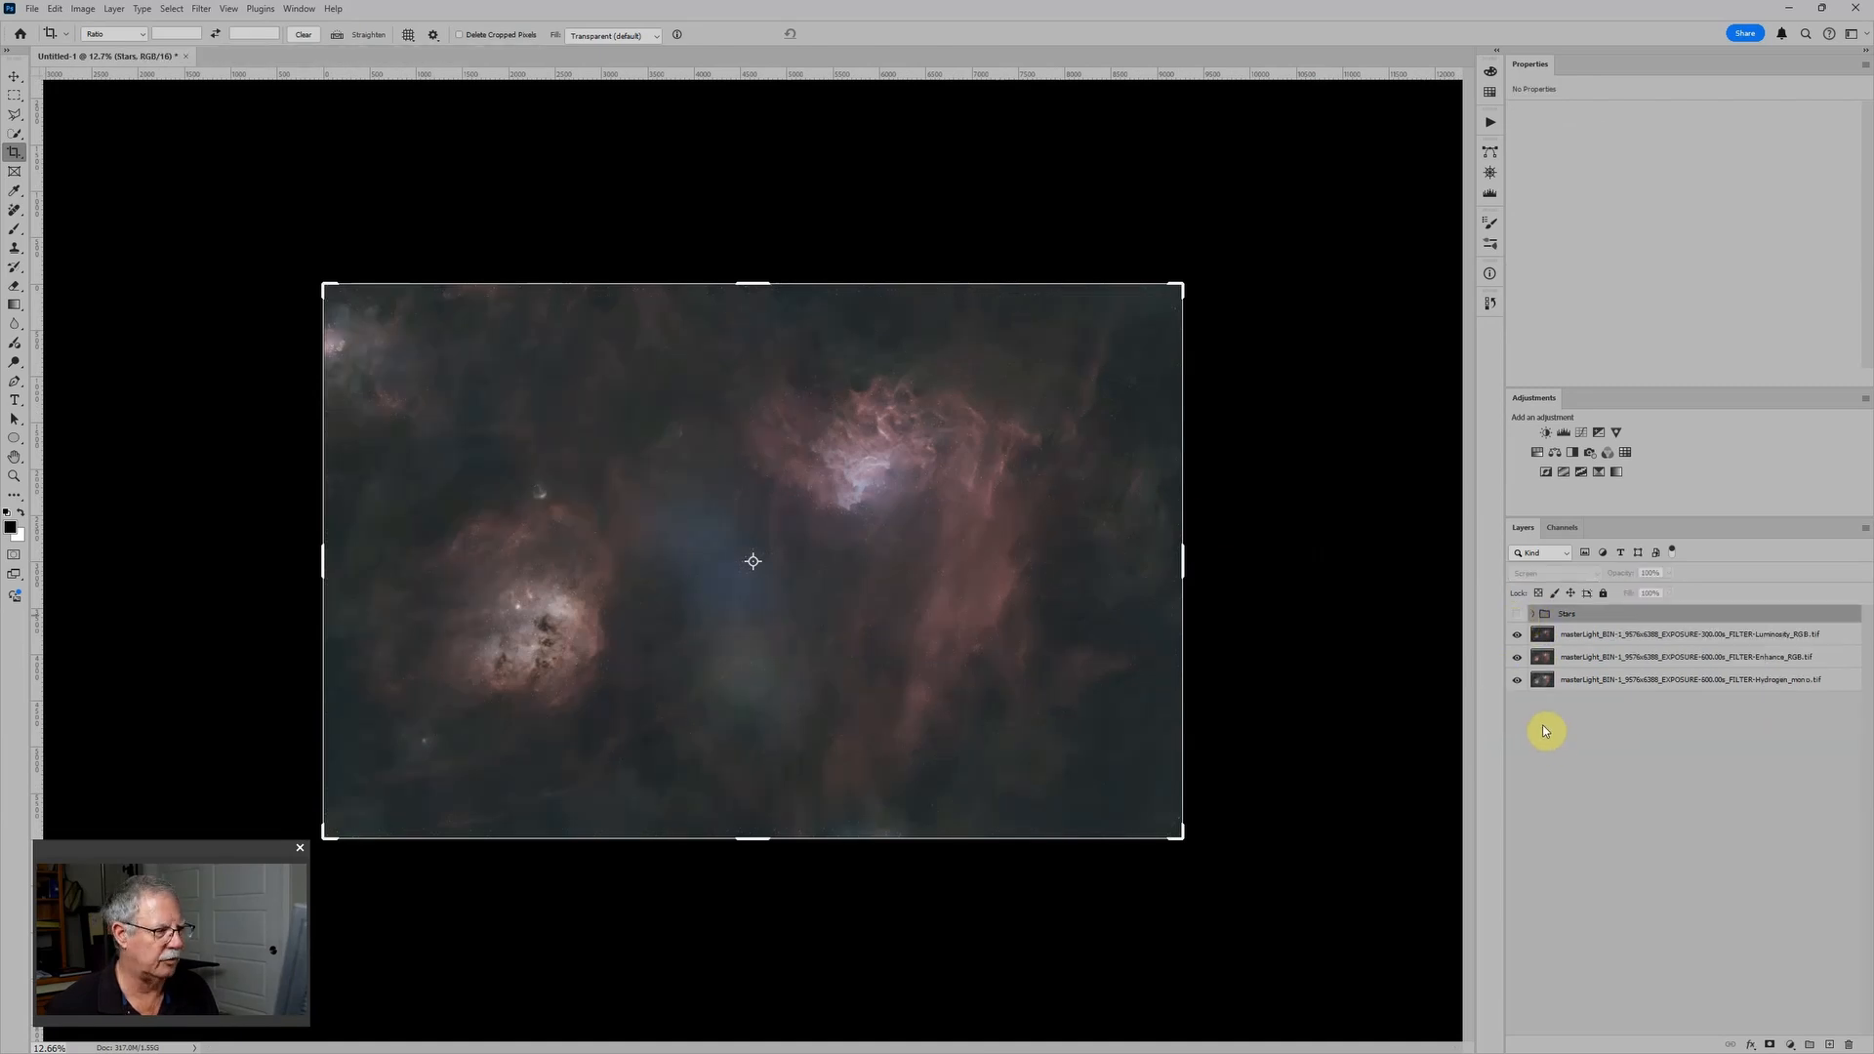
left_click(1627, 635)
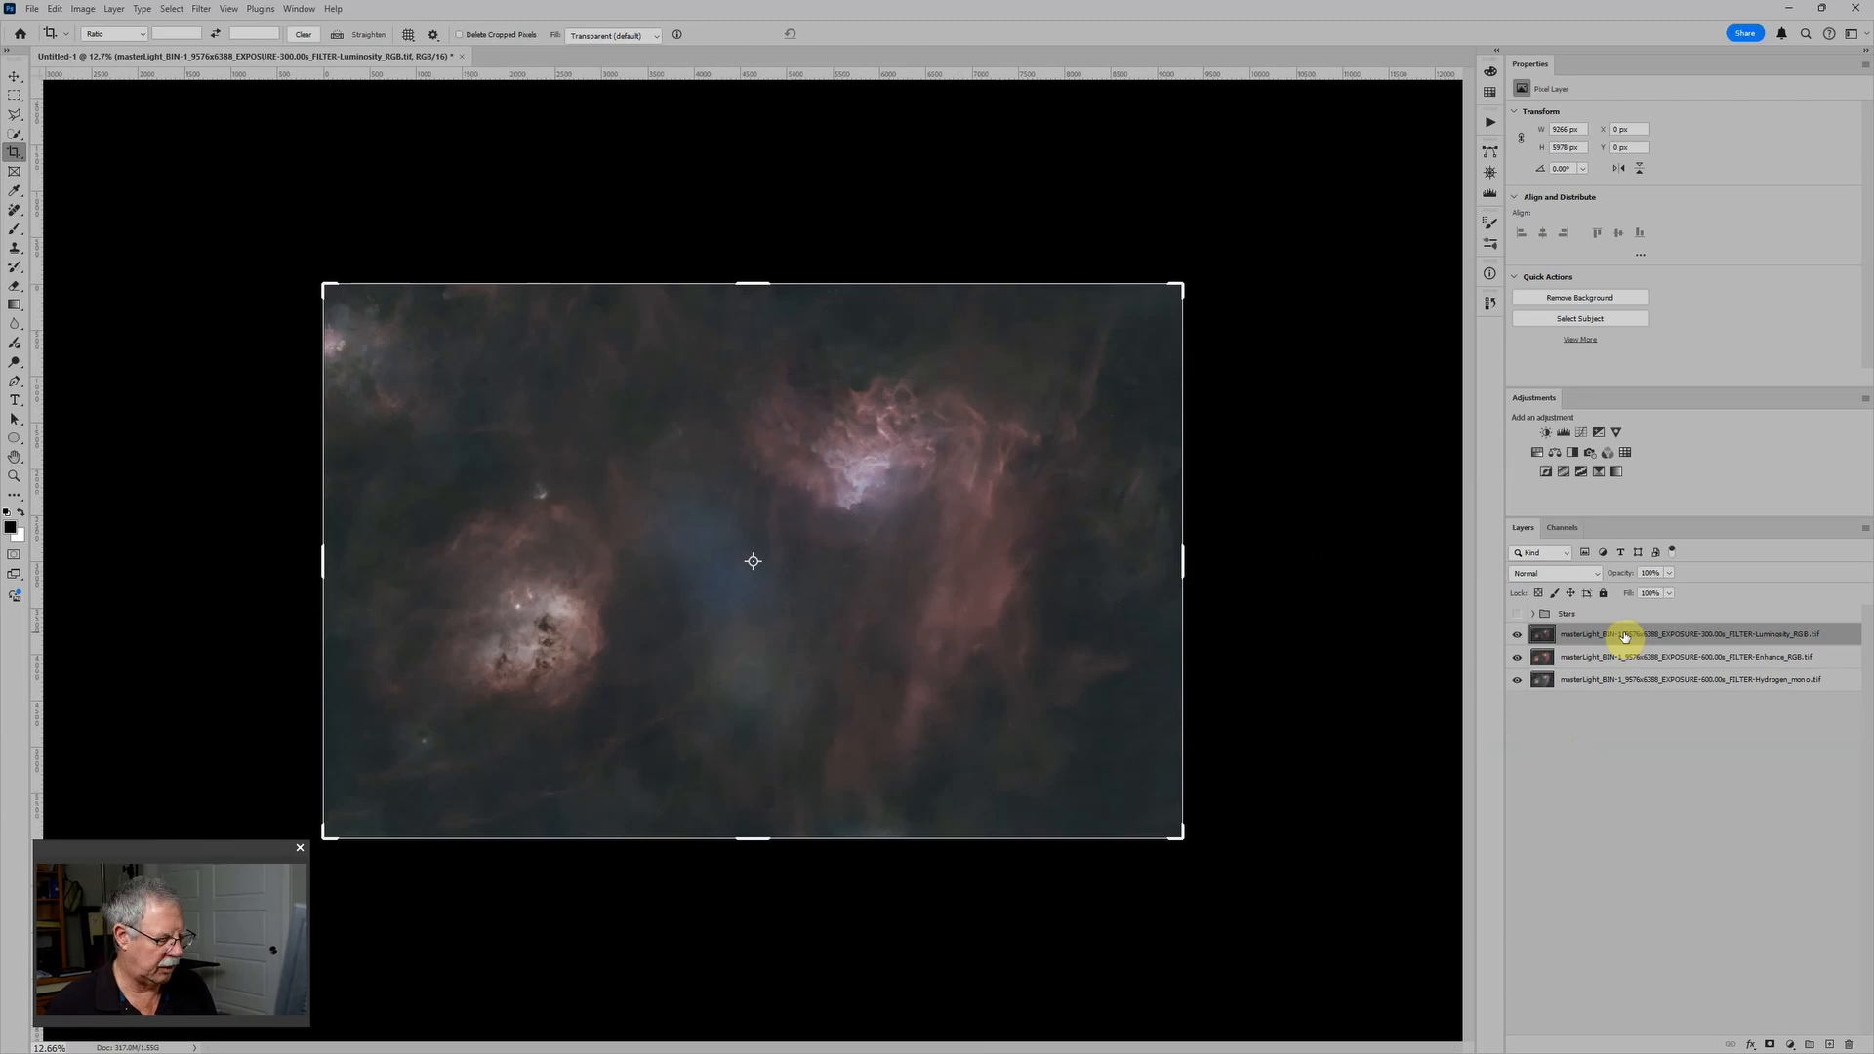
key("ctrl+g")
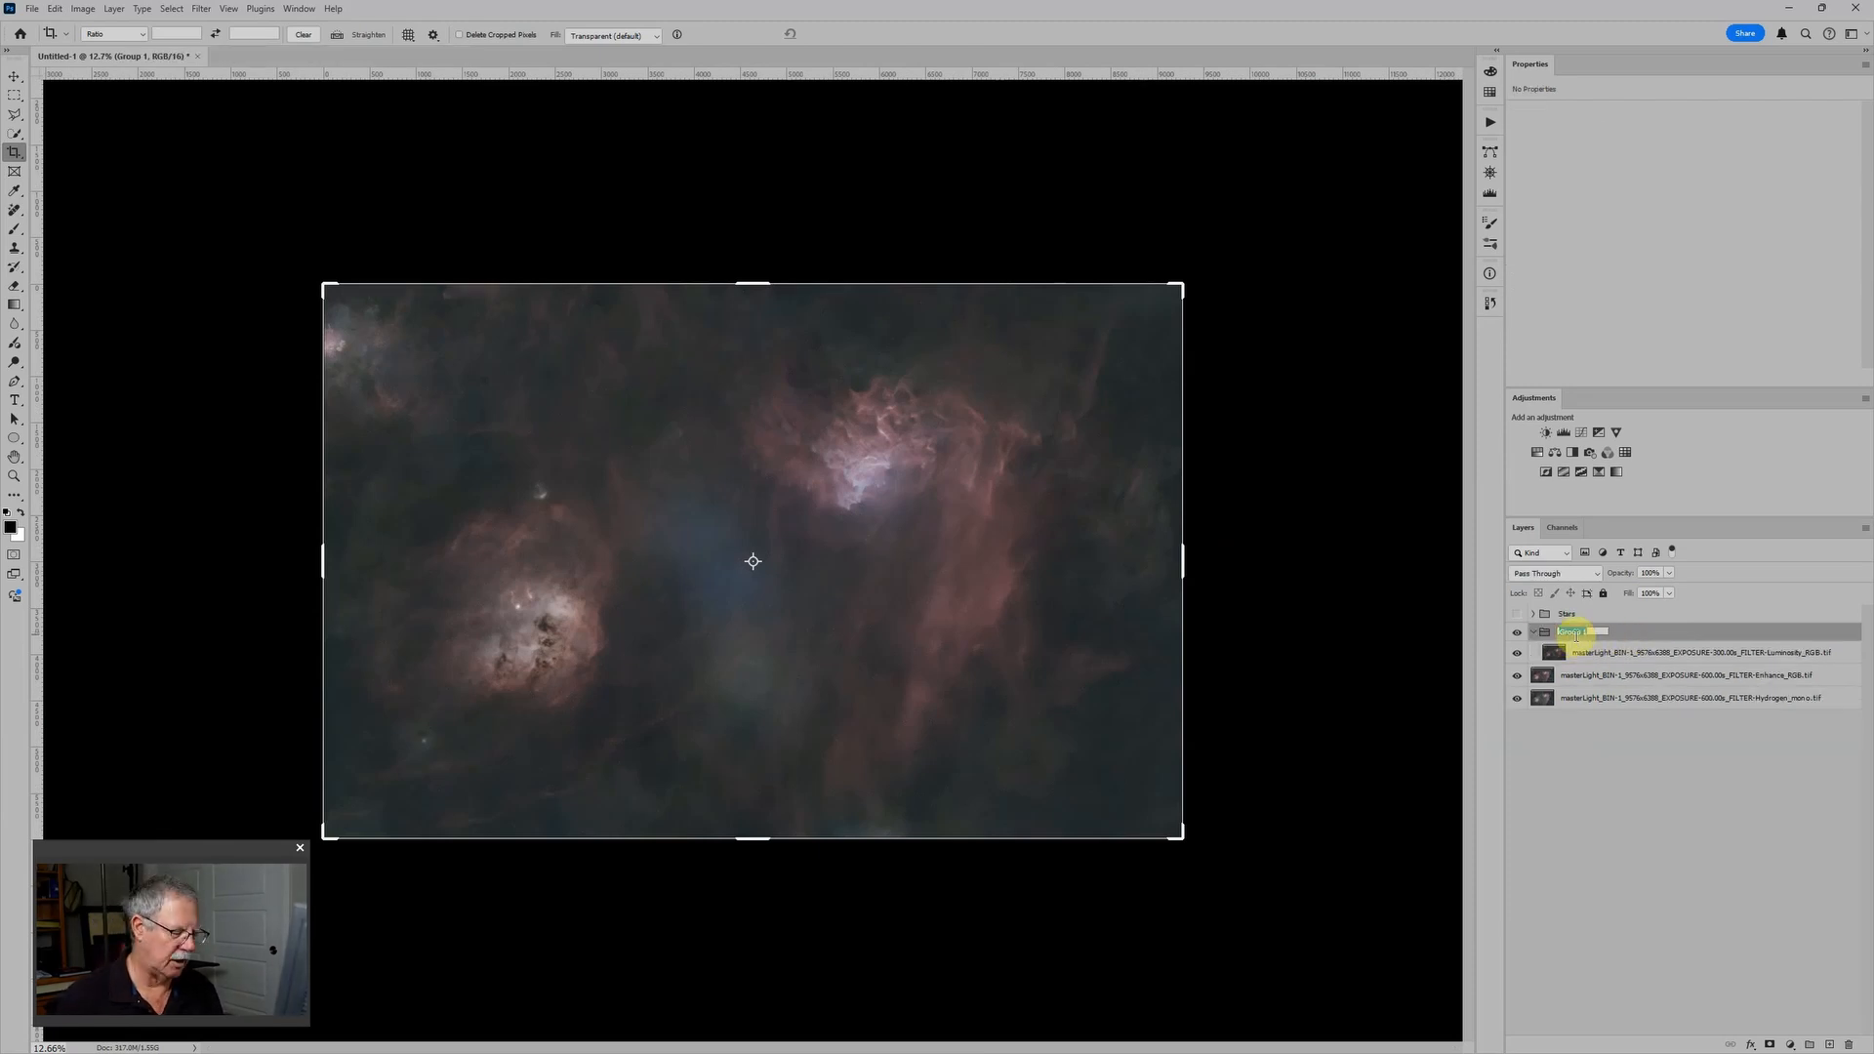
double_click(1575, 636)
type("RGB")
key("Return")
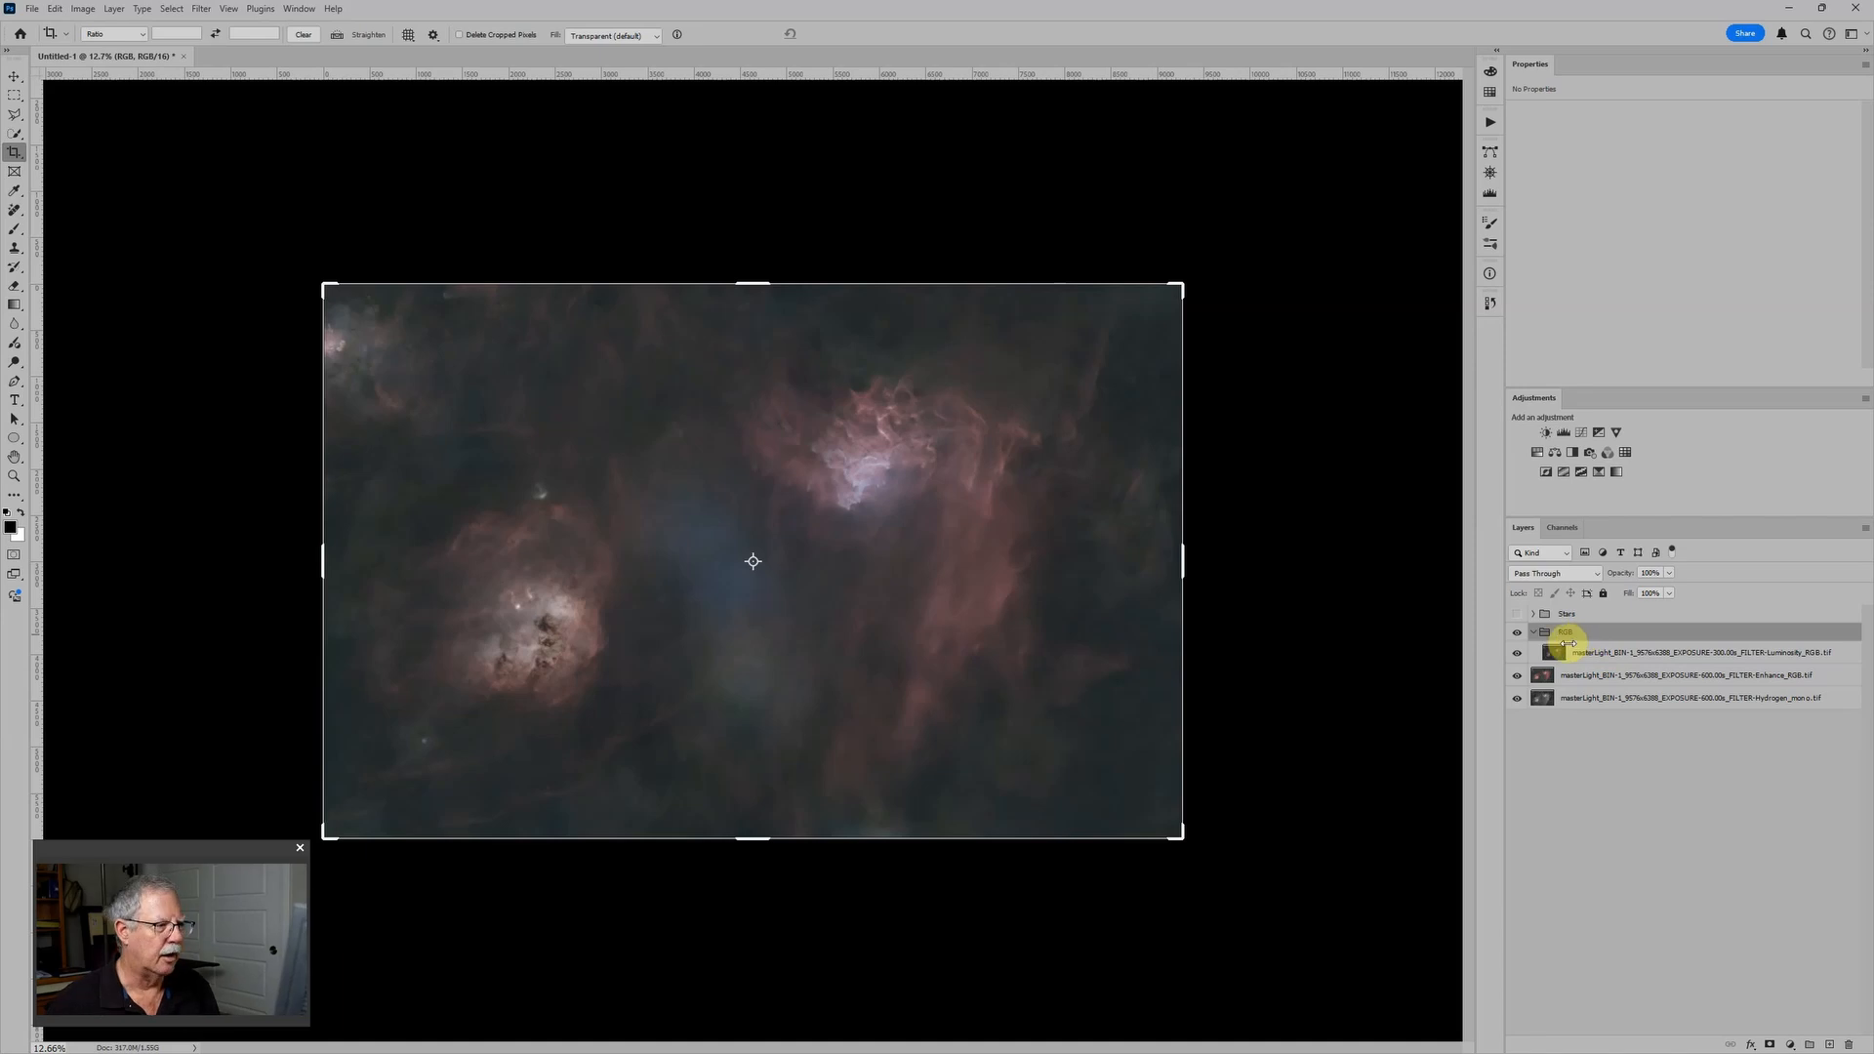
Add two blank layers above the starless Luminosity RGB layer inside the RGB group
scroll(853, 581, "up", 3)
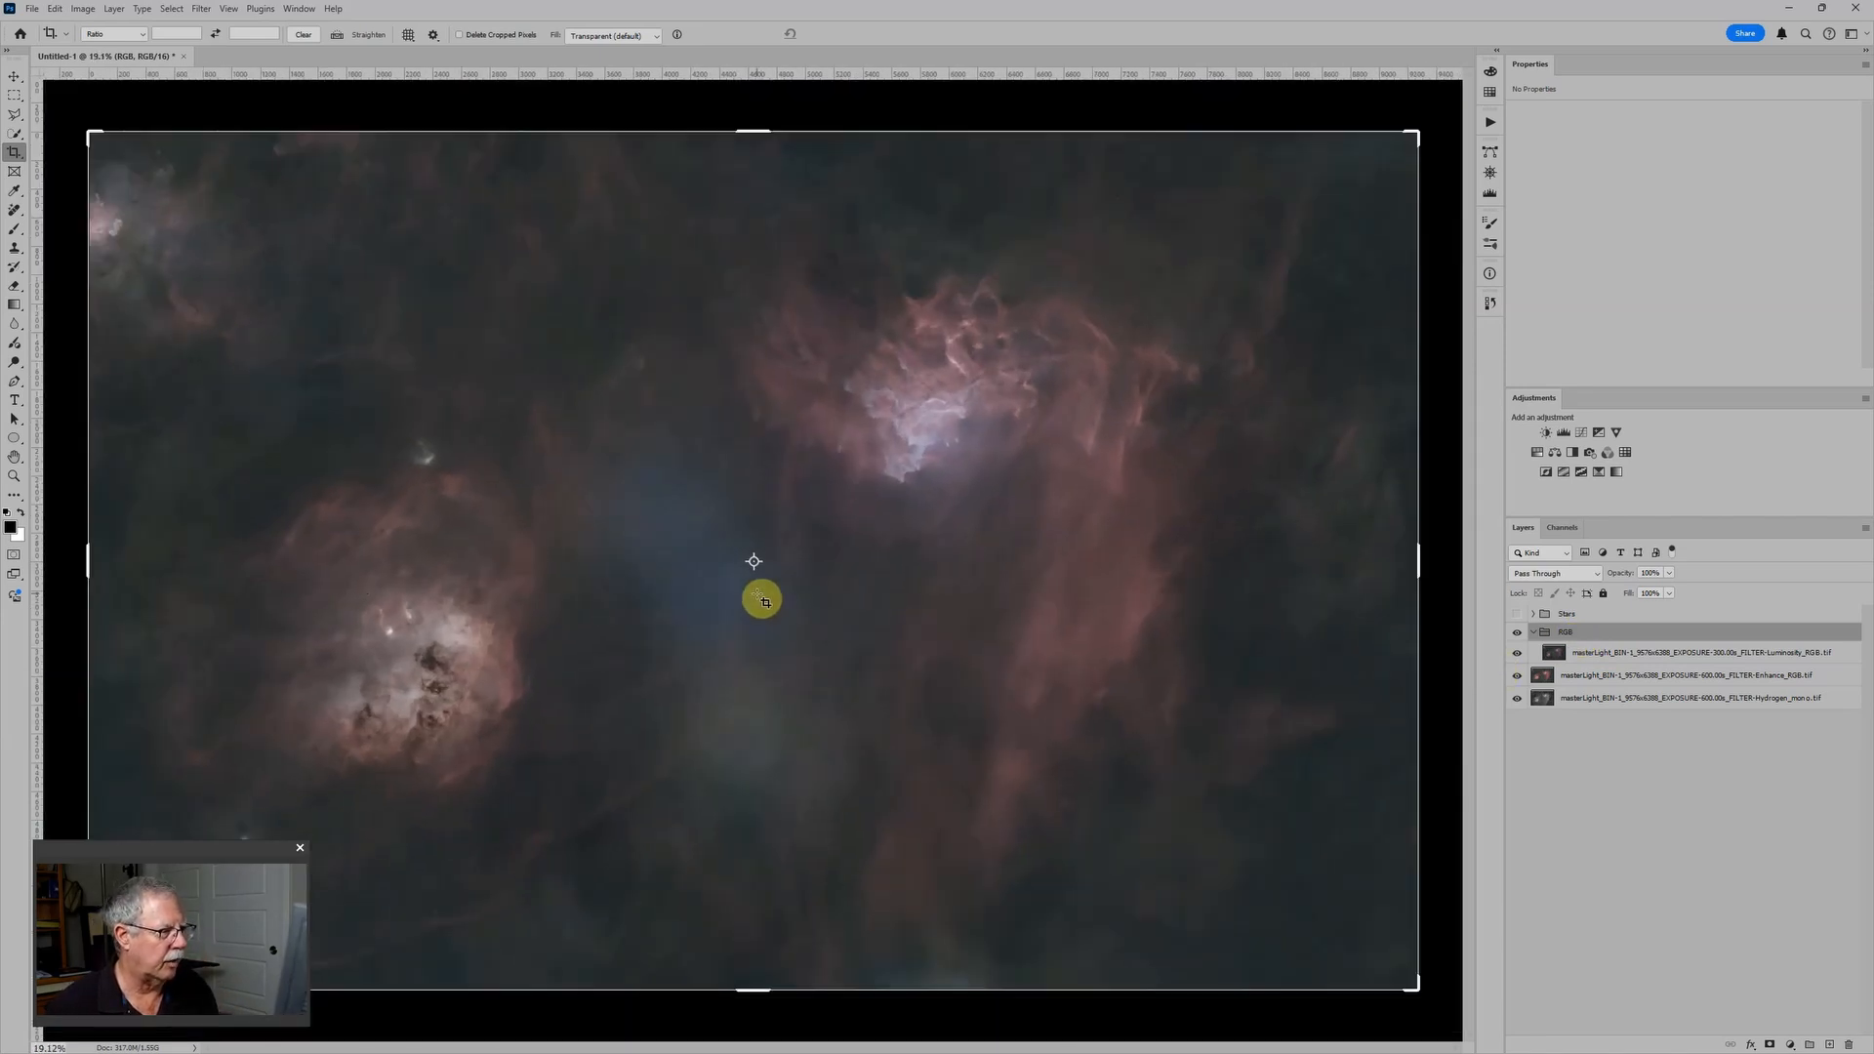
scroll(761, 599, "down", 1)
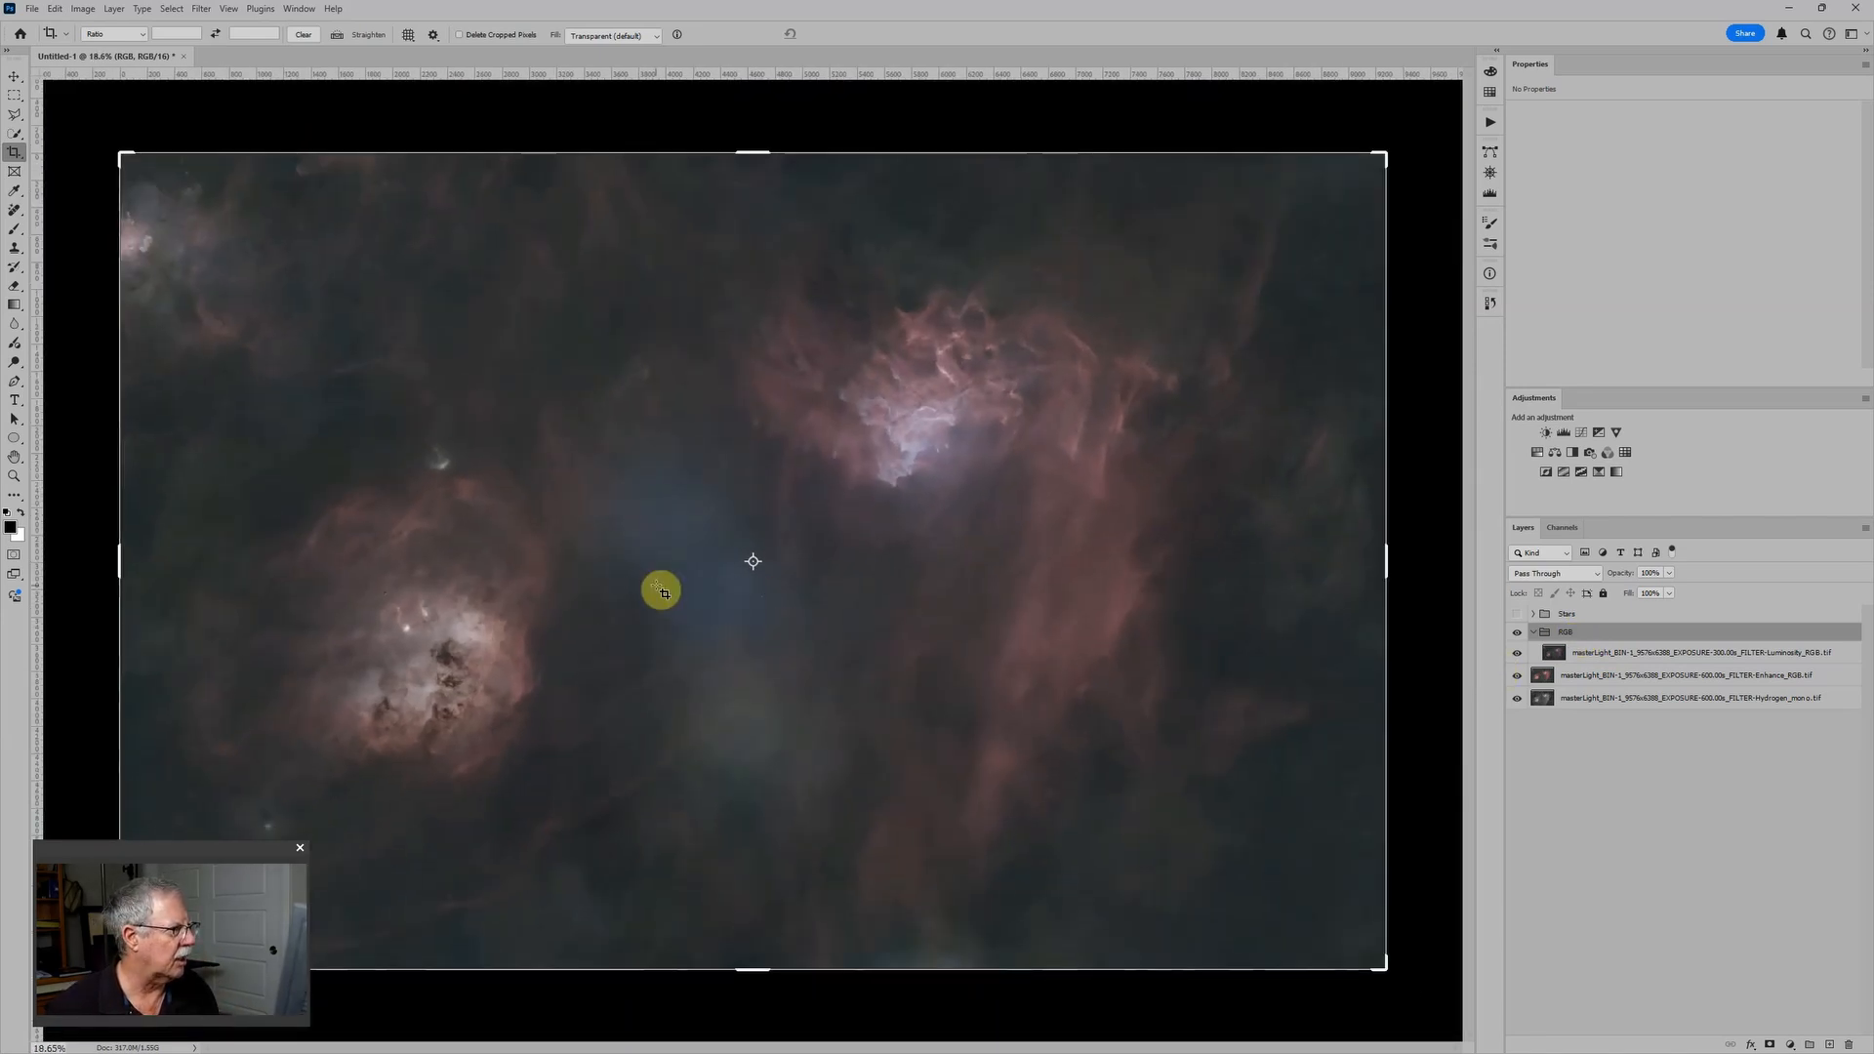
scroll(749, 665, "up", 2)
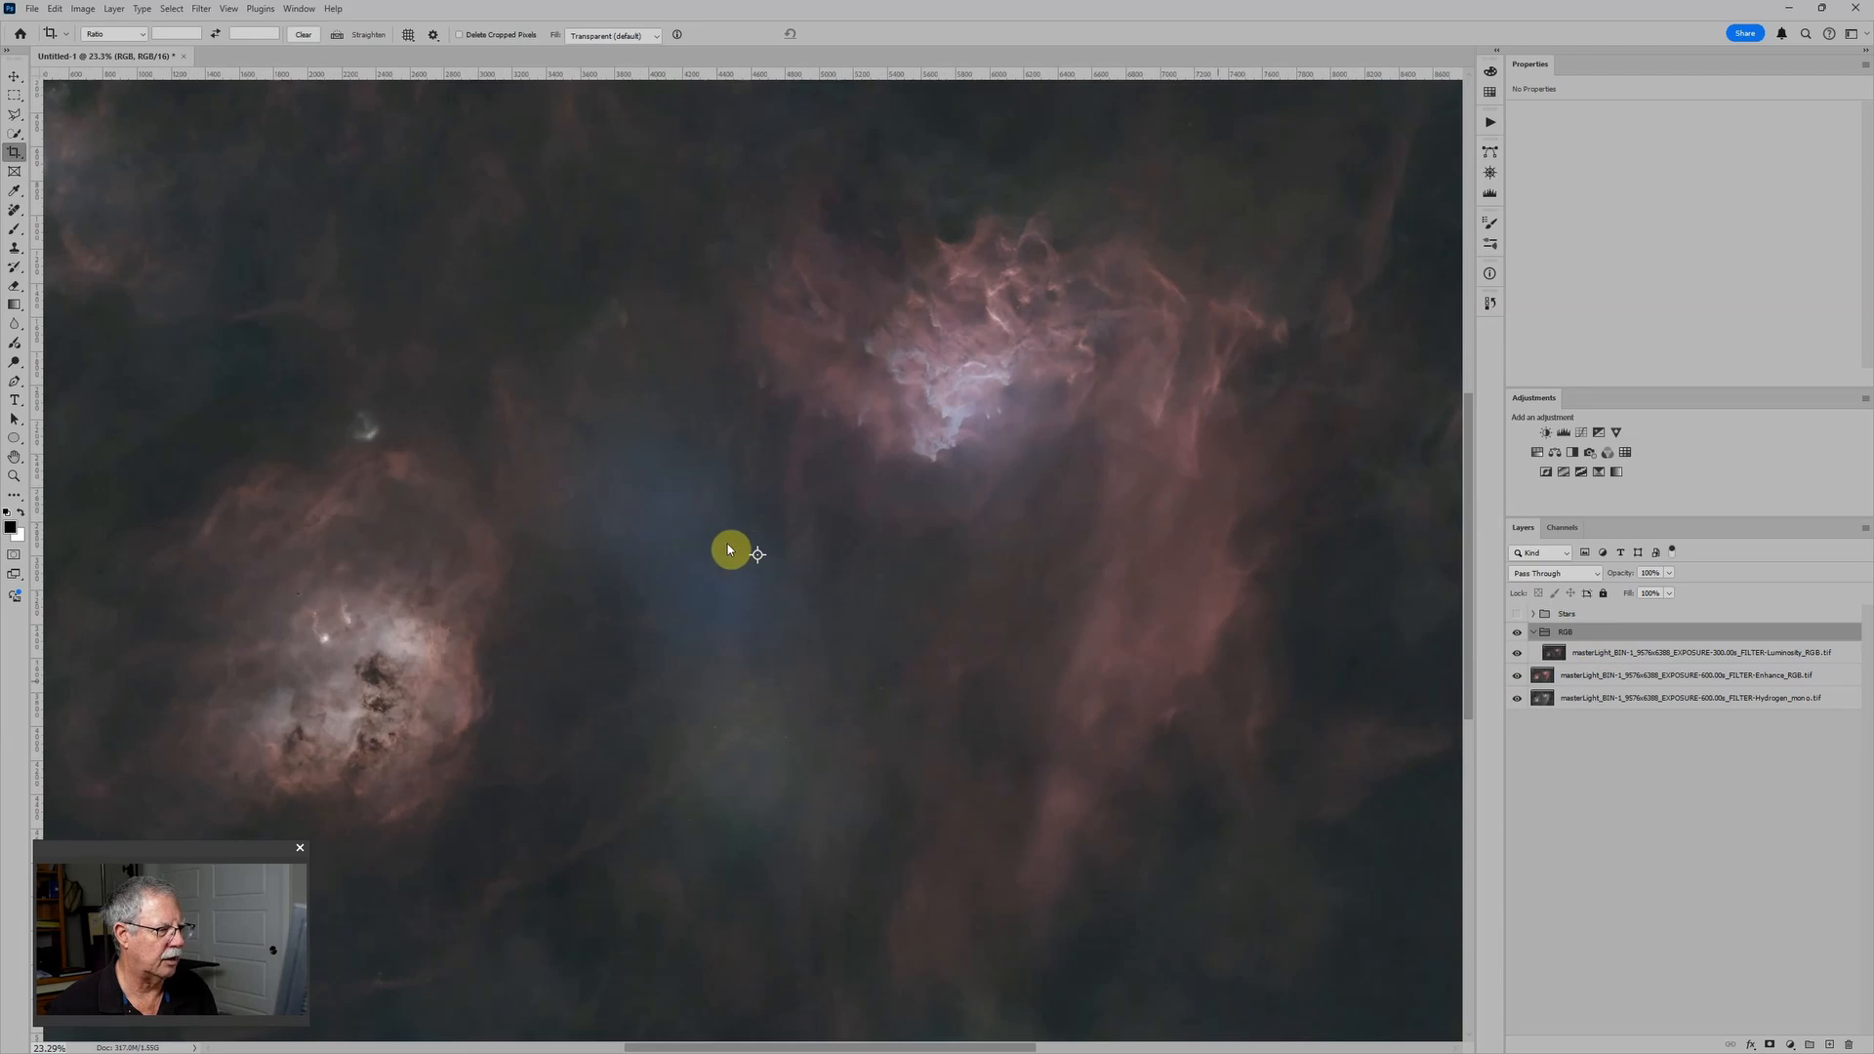
left_click(1520, 621)
key("ctrl+0")
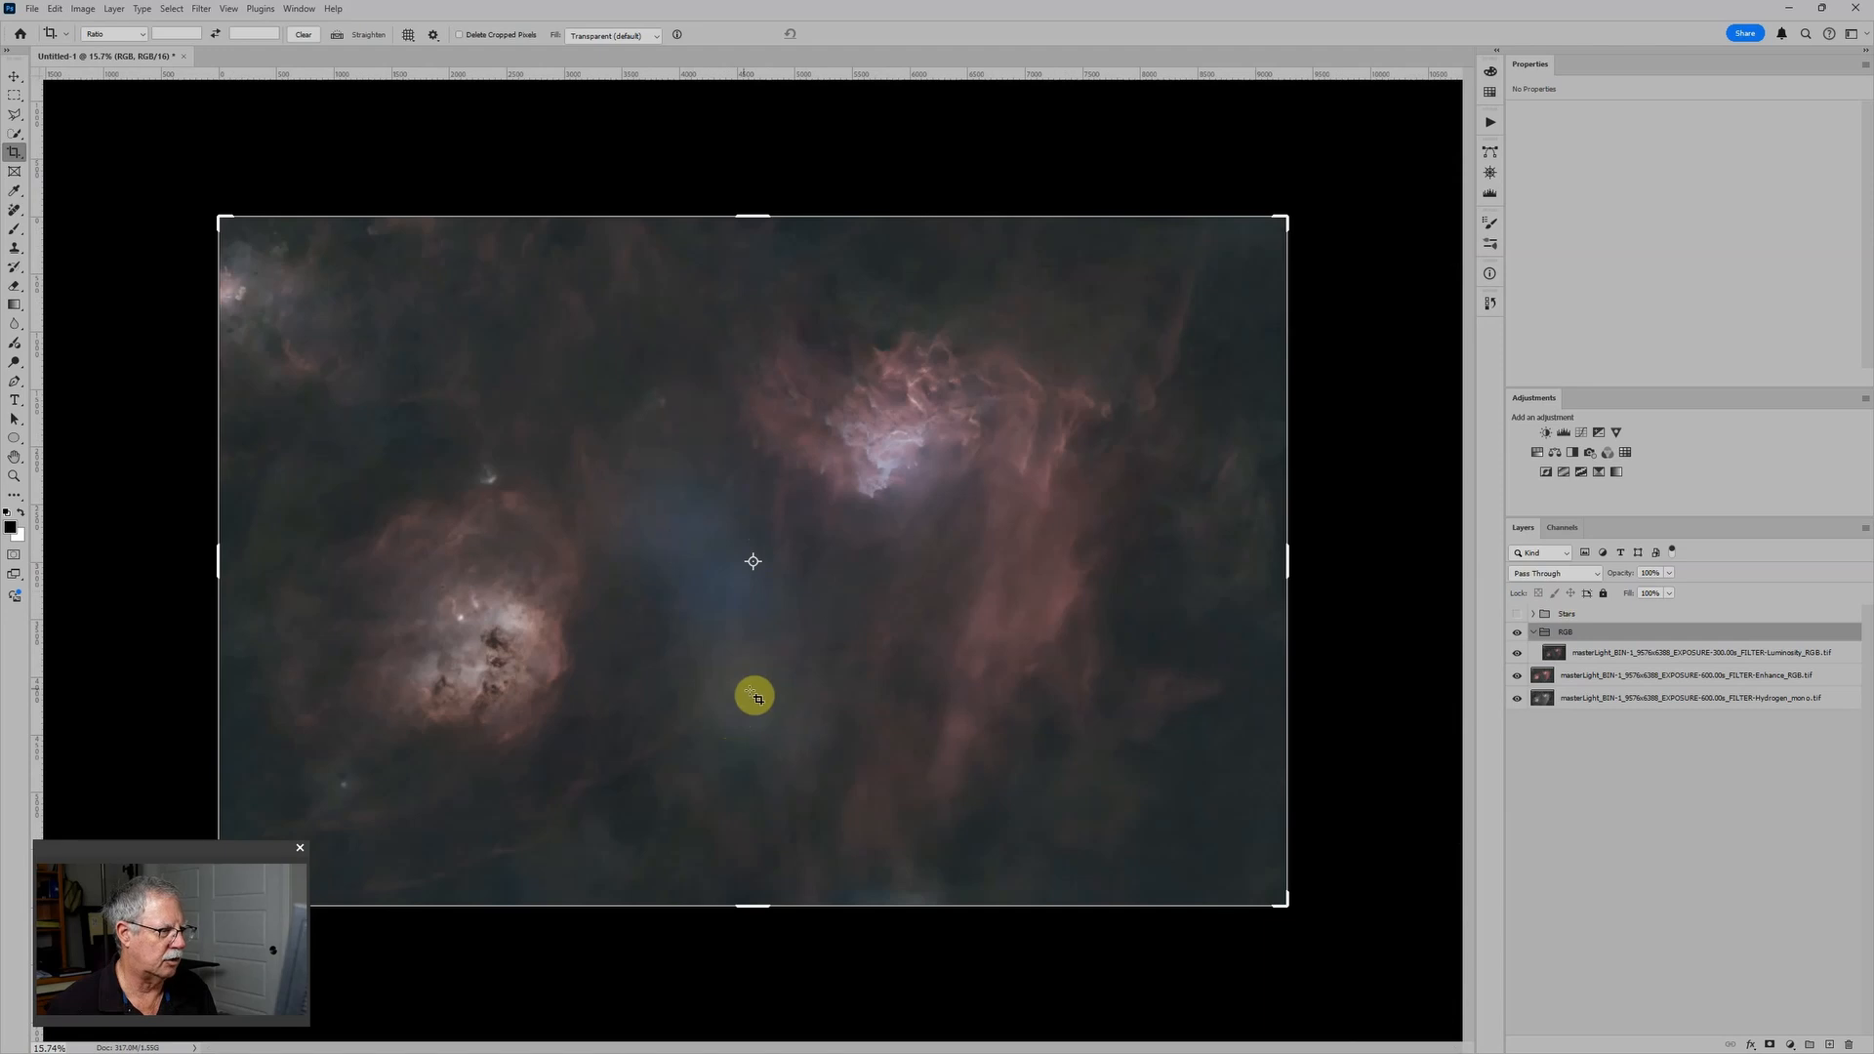
left_click(1621, 654)
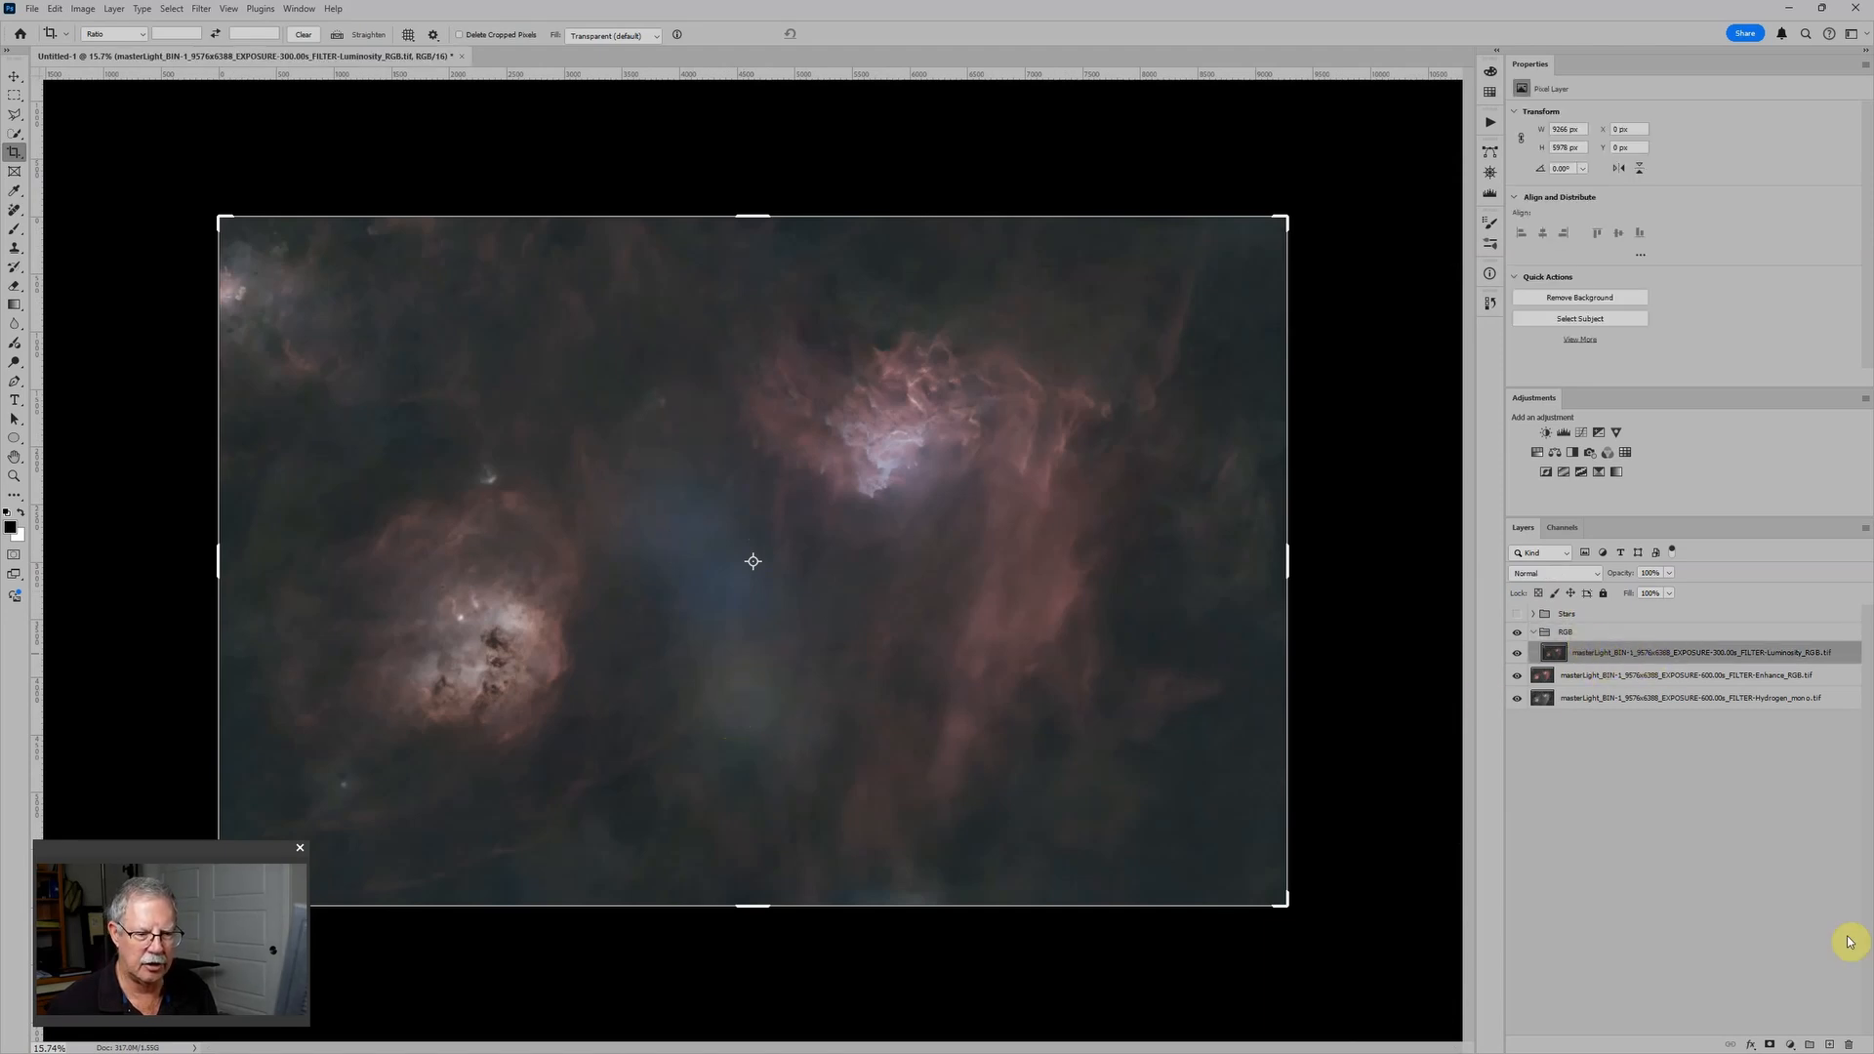
left_click(1830, 1046)
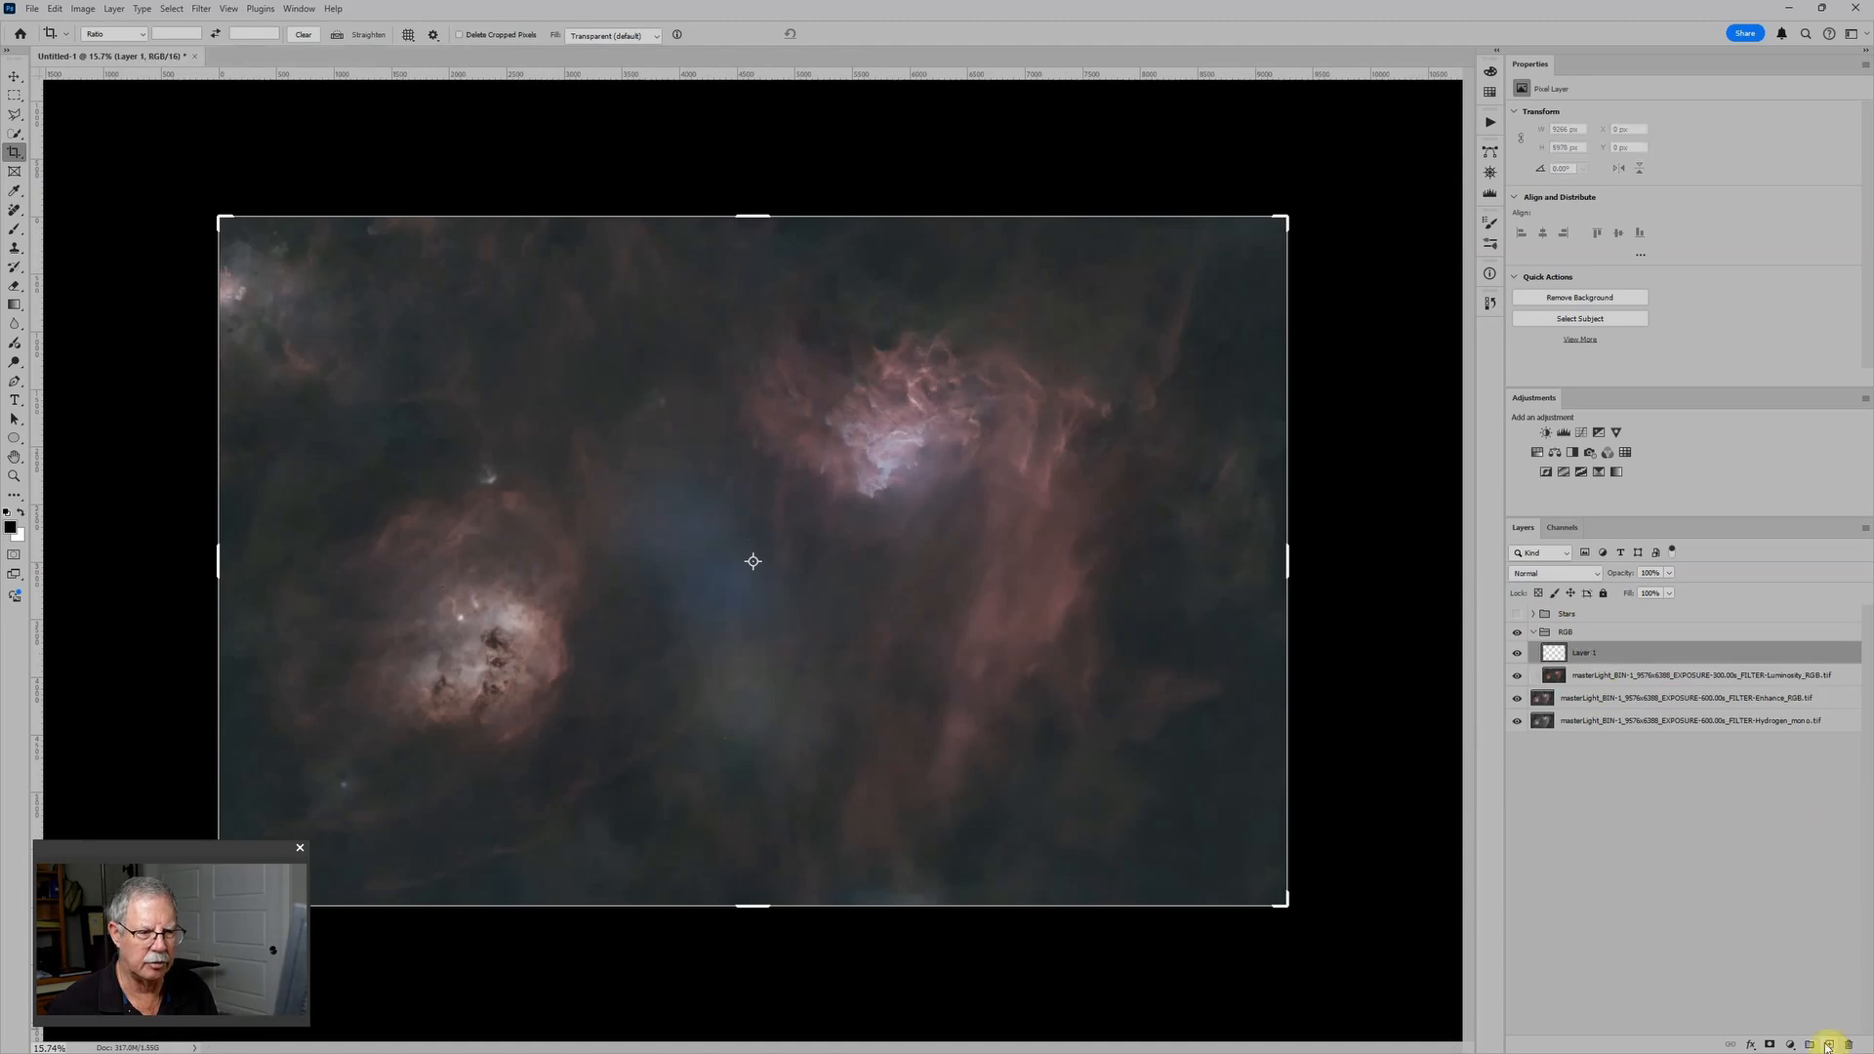
left_click(1830, 1046)
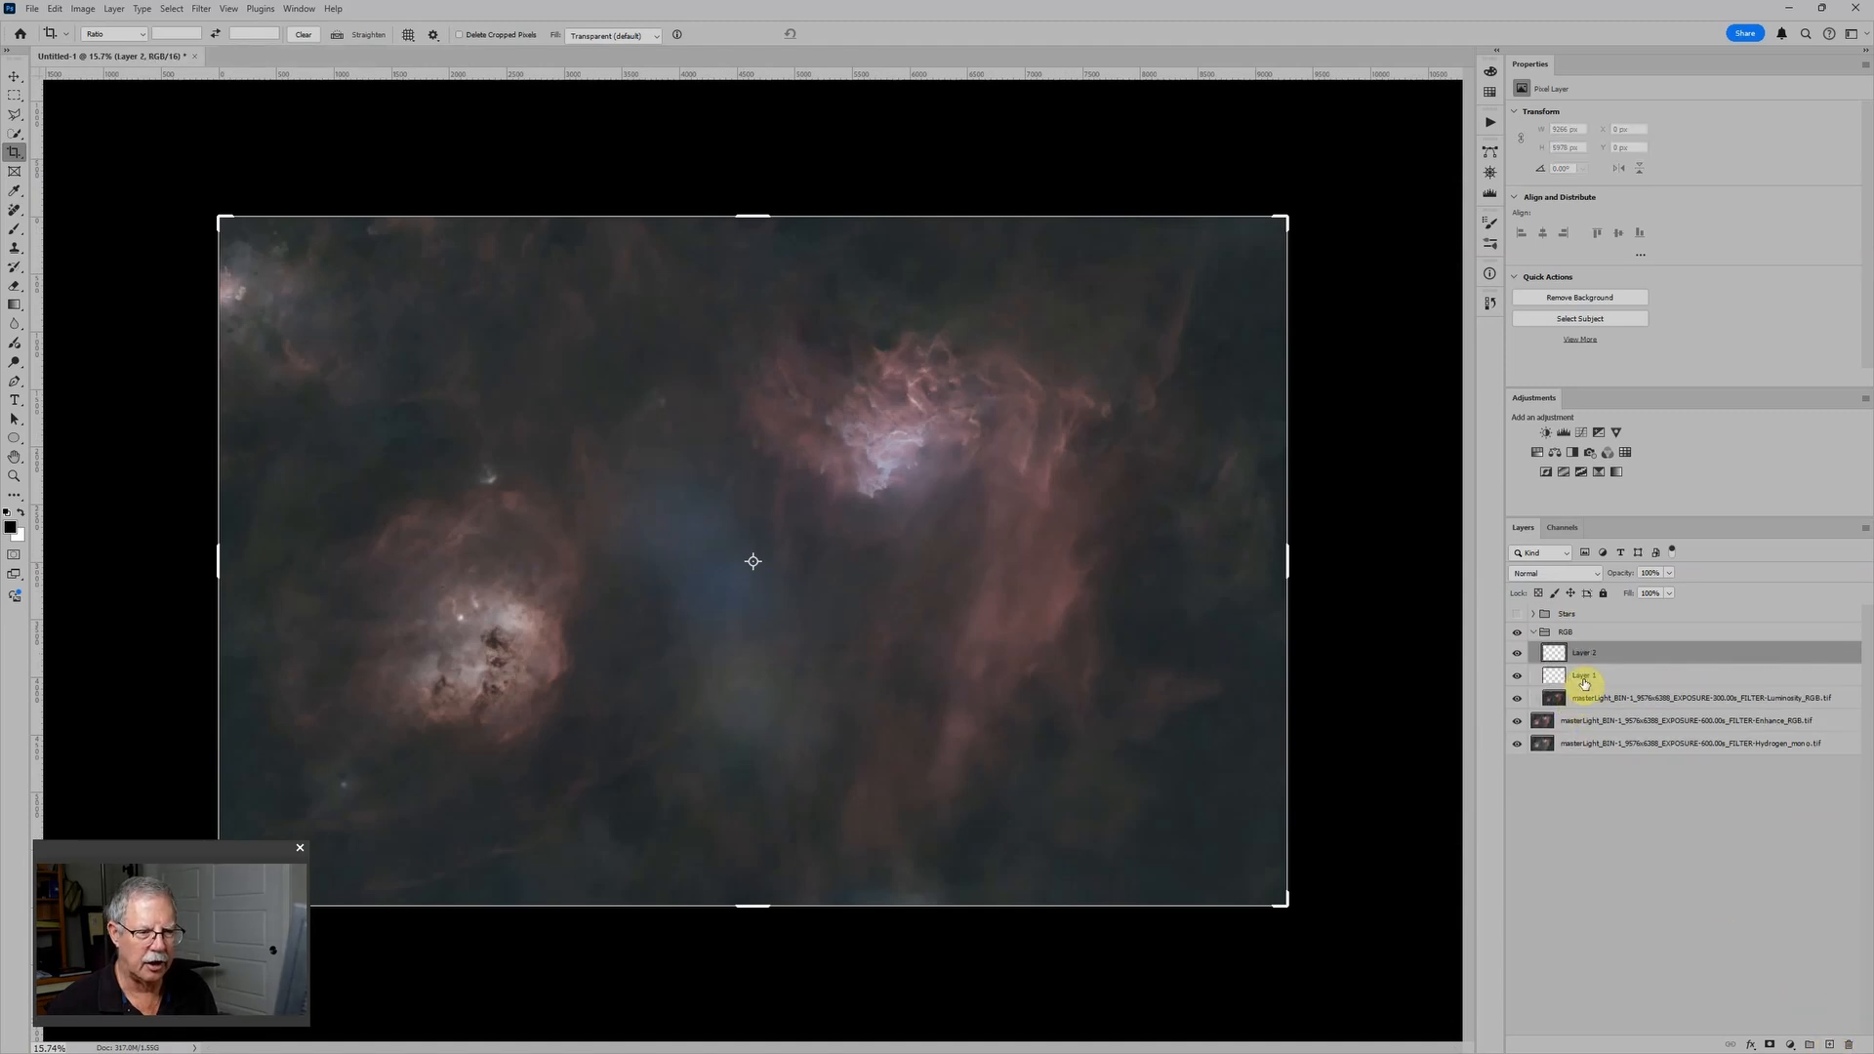
Set the lower blank layer in the RGB group to Soft Light blending and rename it Burn and Dodge
left_click(1587, 675)
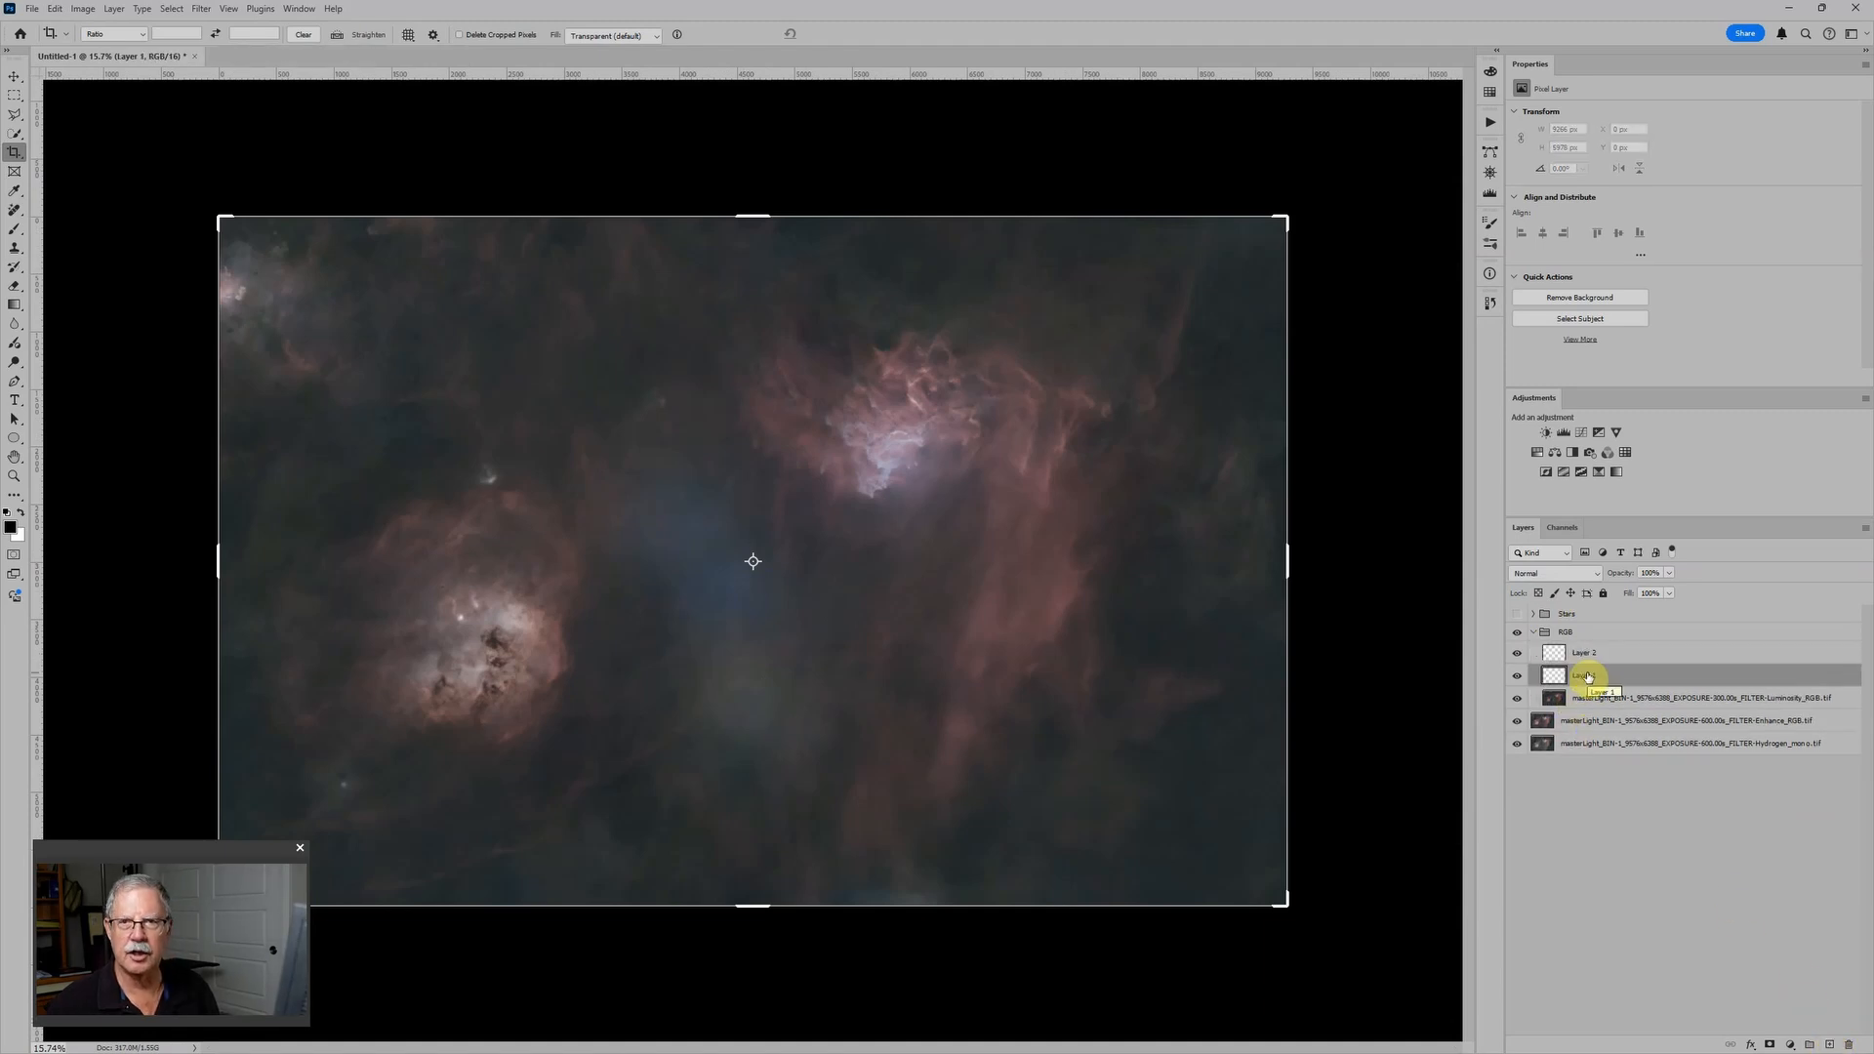
left_click(1552, 573)
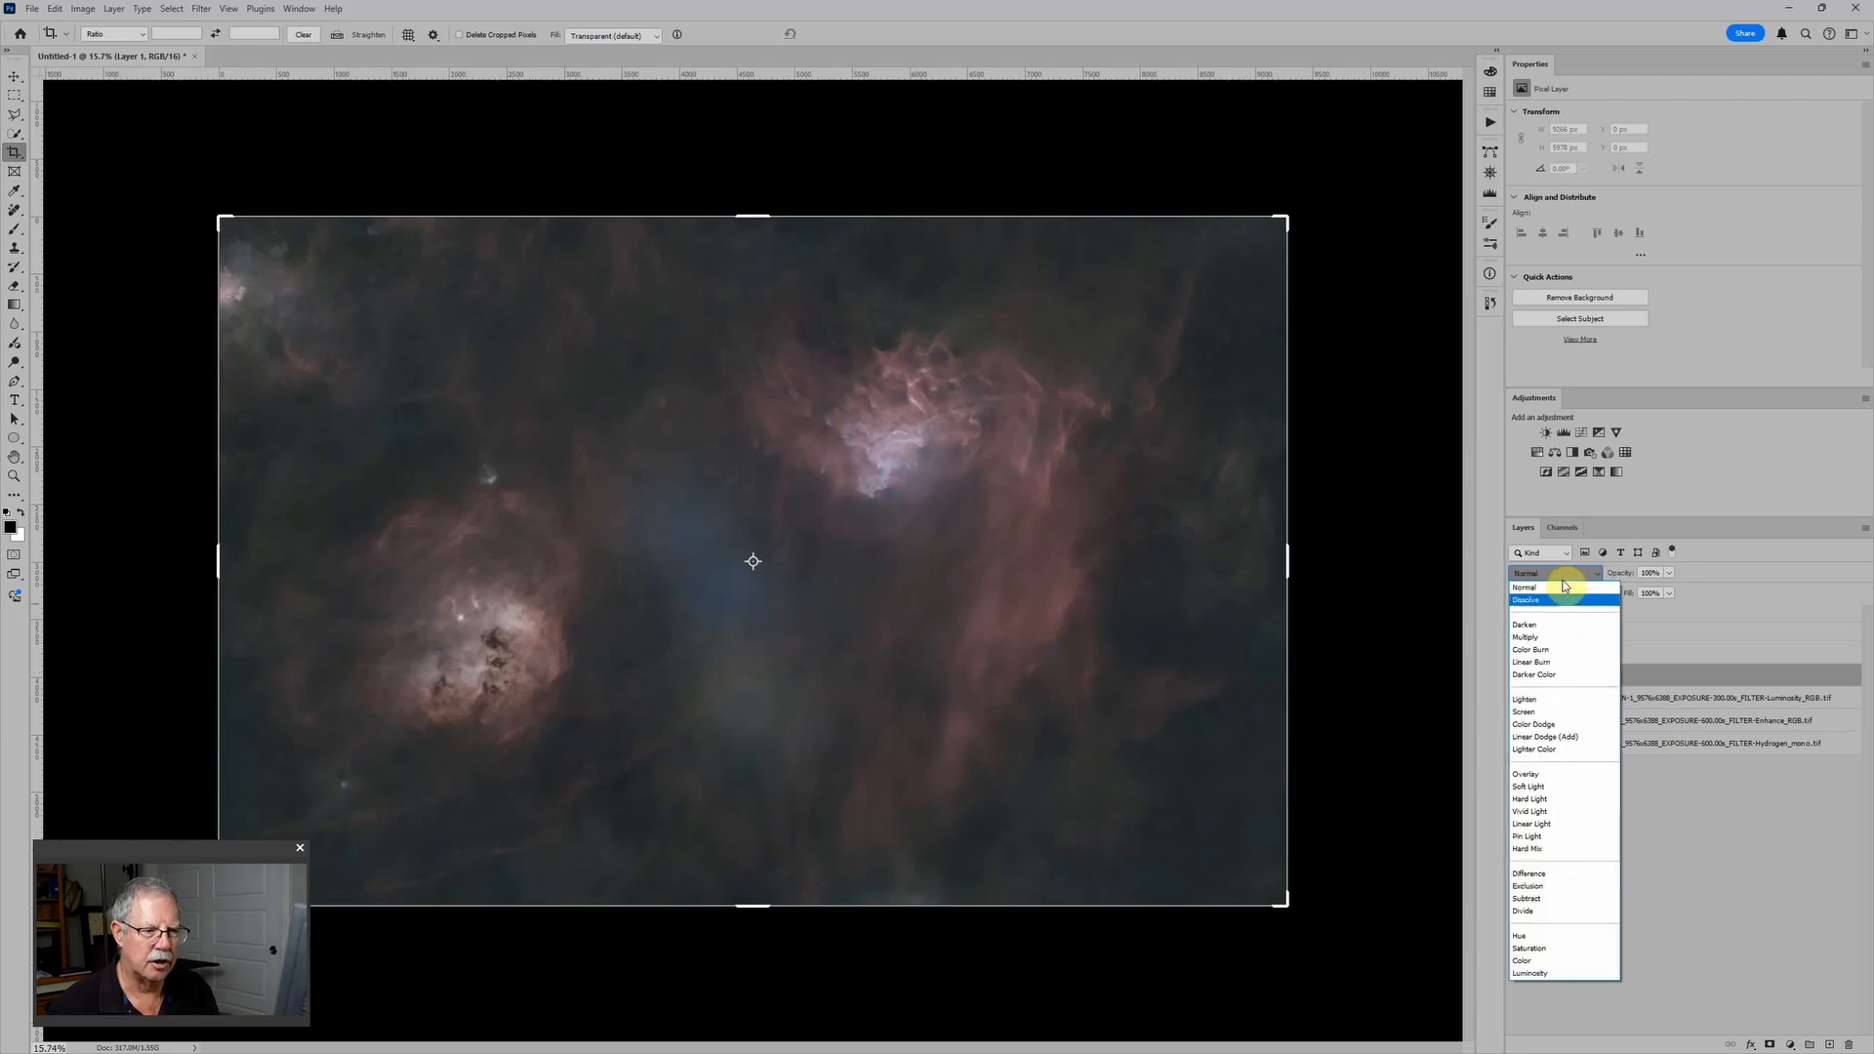
left_click(1530, 789)
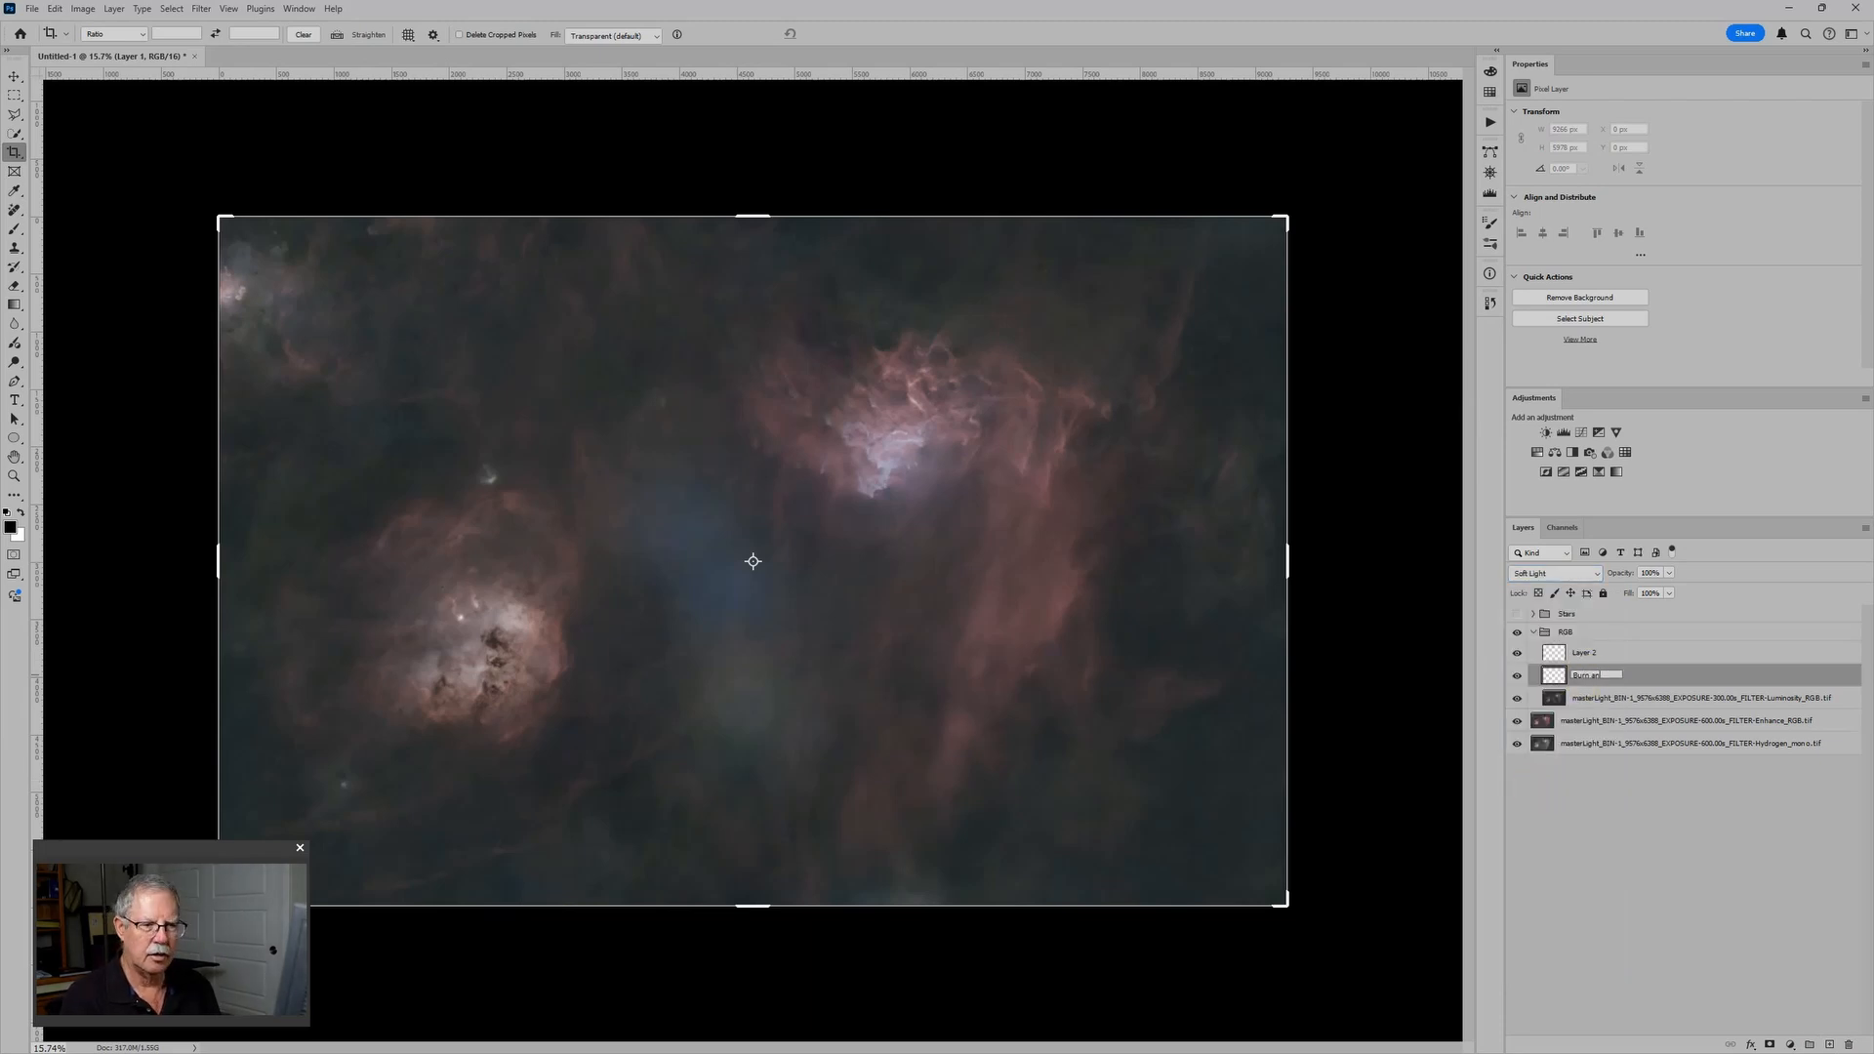
Set the upper blank layer in the RGB group to Color blending and rename it Color
left_click(1608, 659)
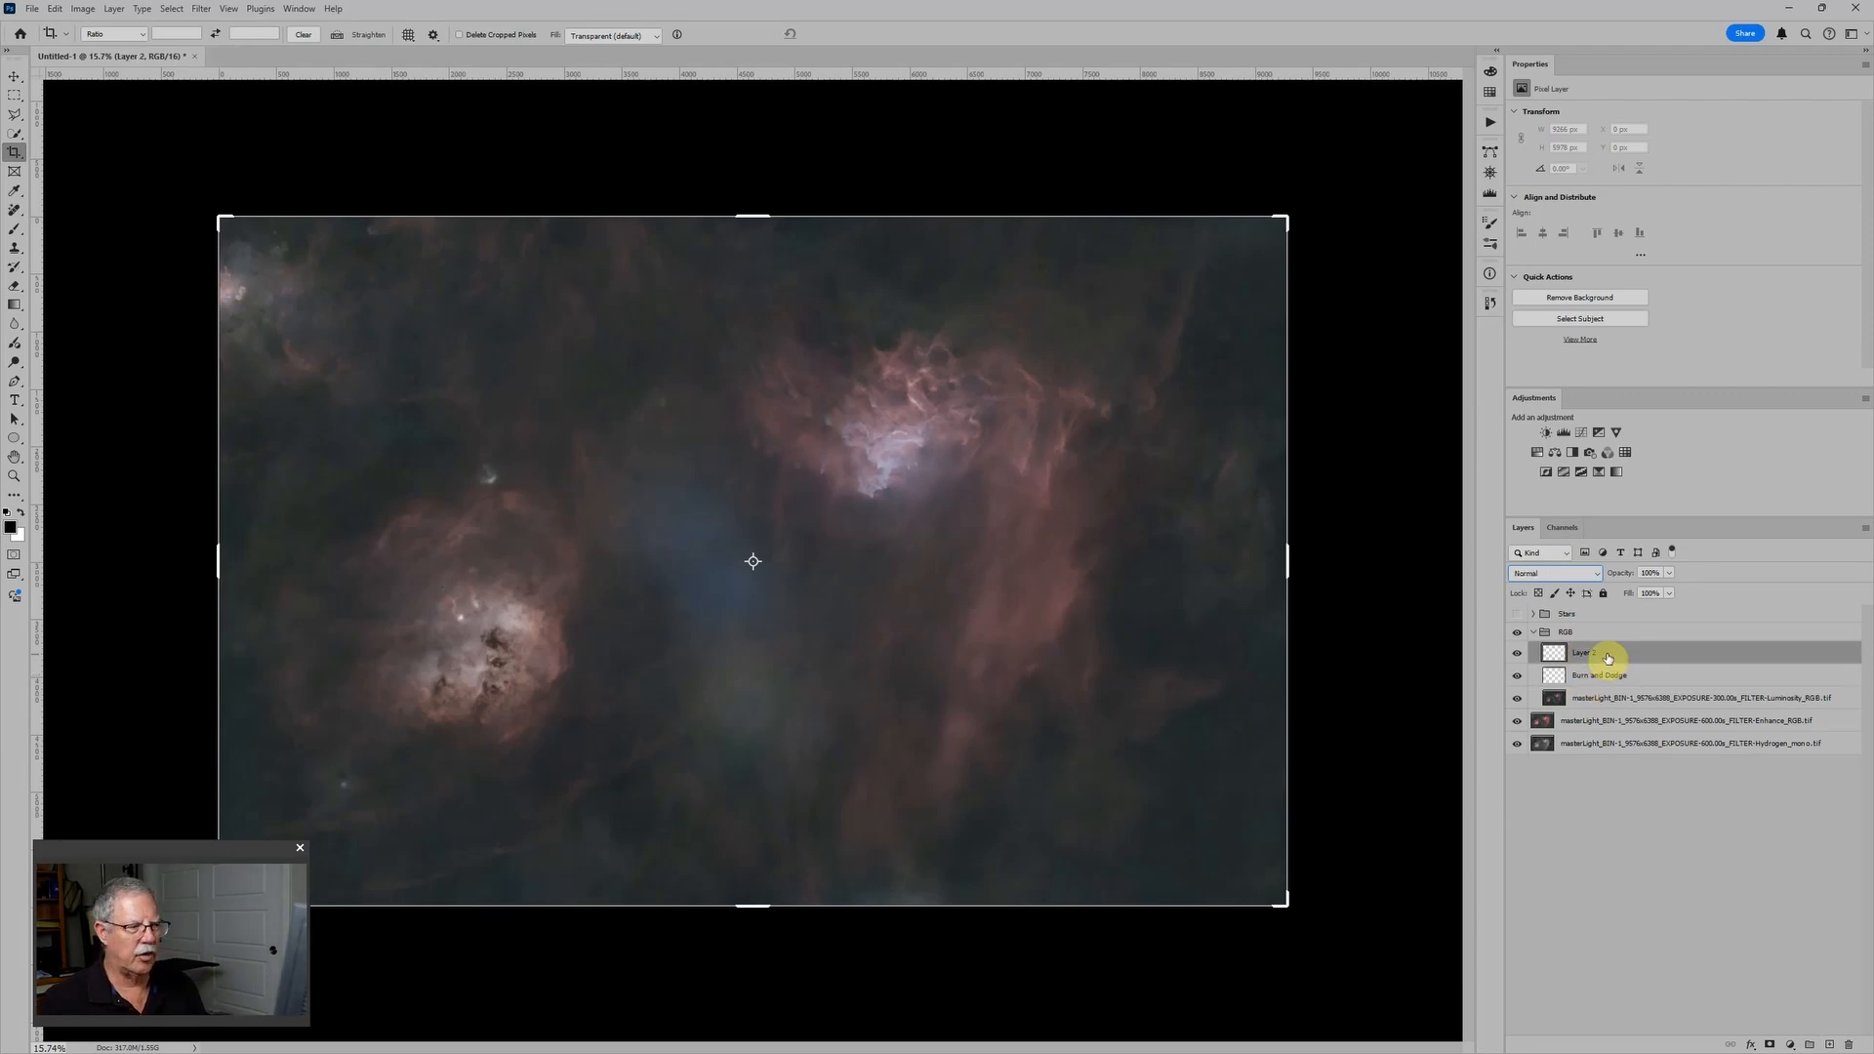
left_click(1557, 573)
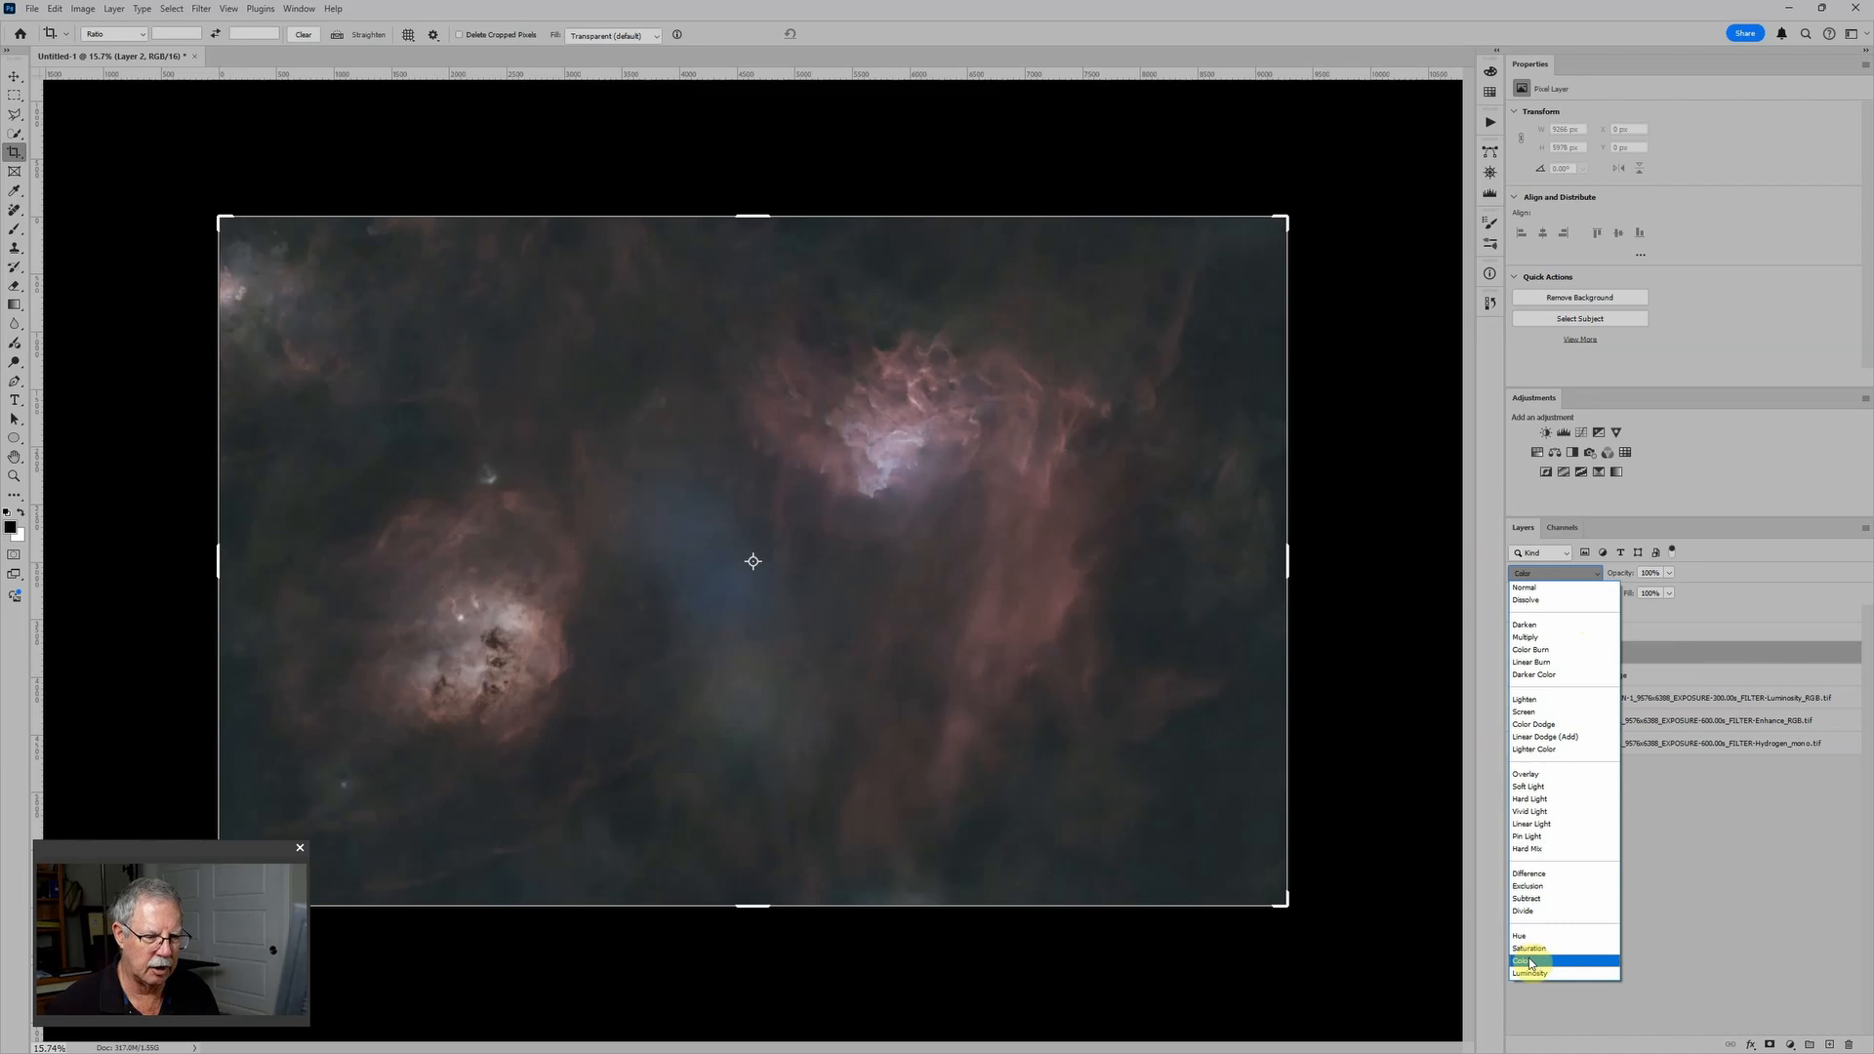
left_click(1530, 962)
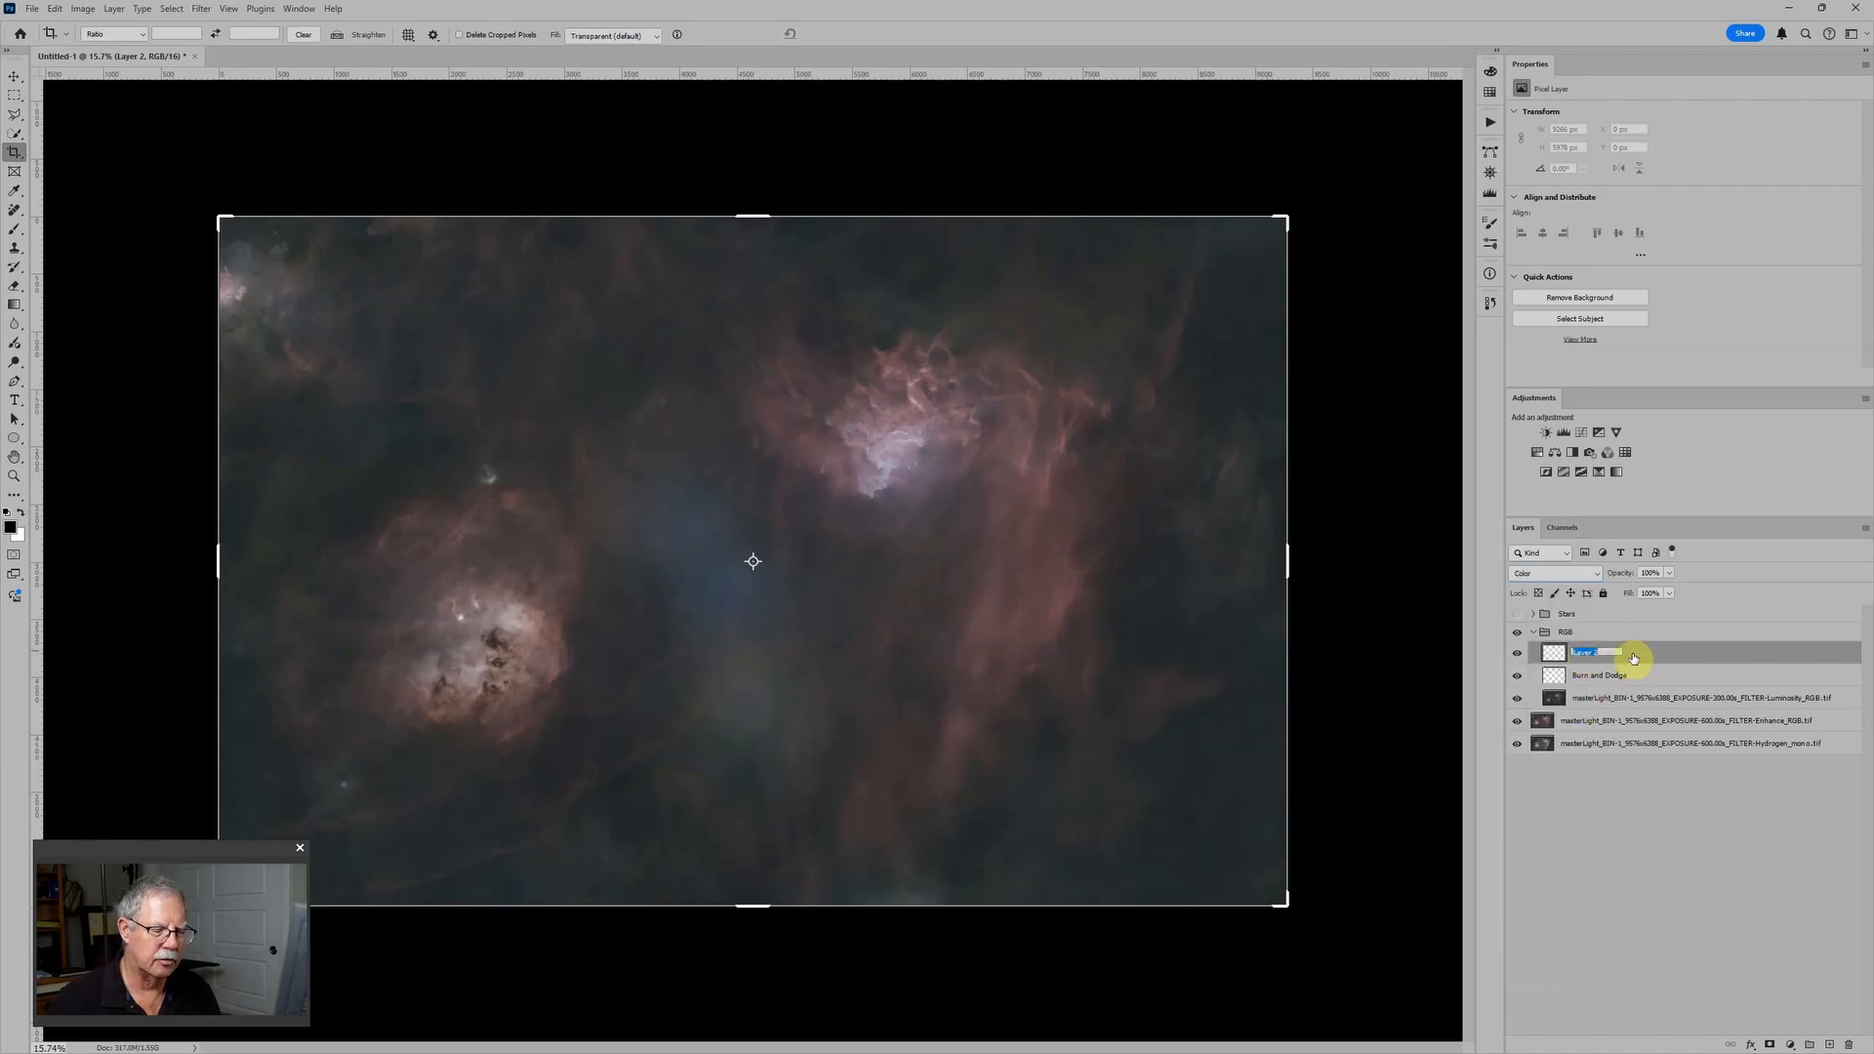
type("Color")
left_click(1634, 659)
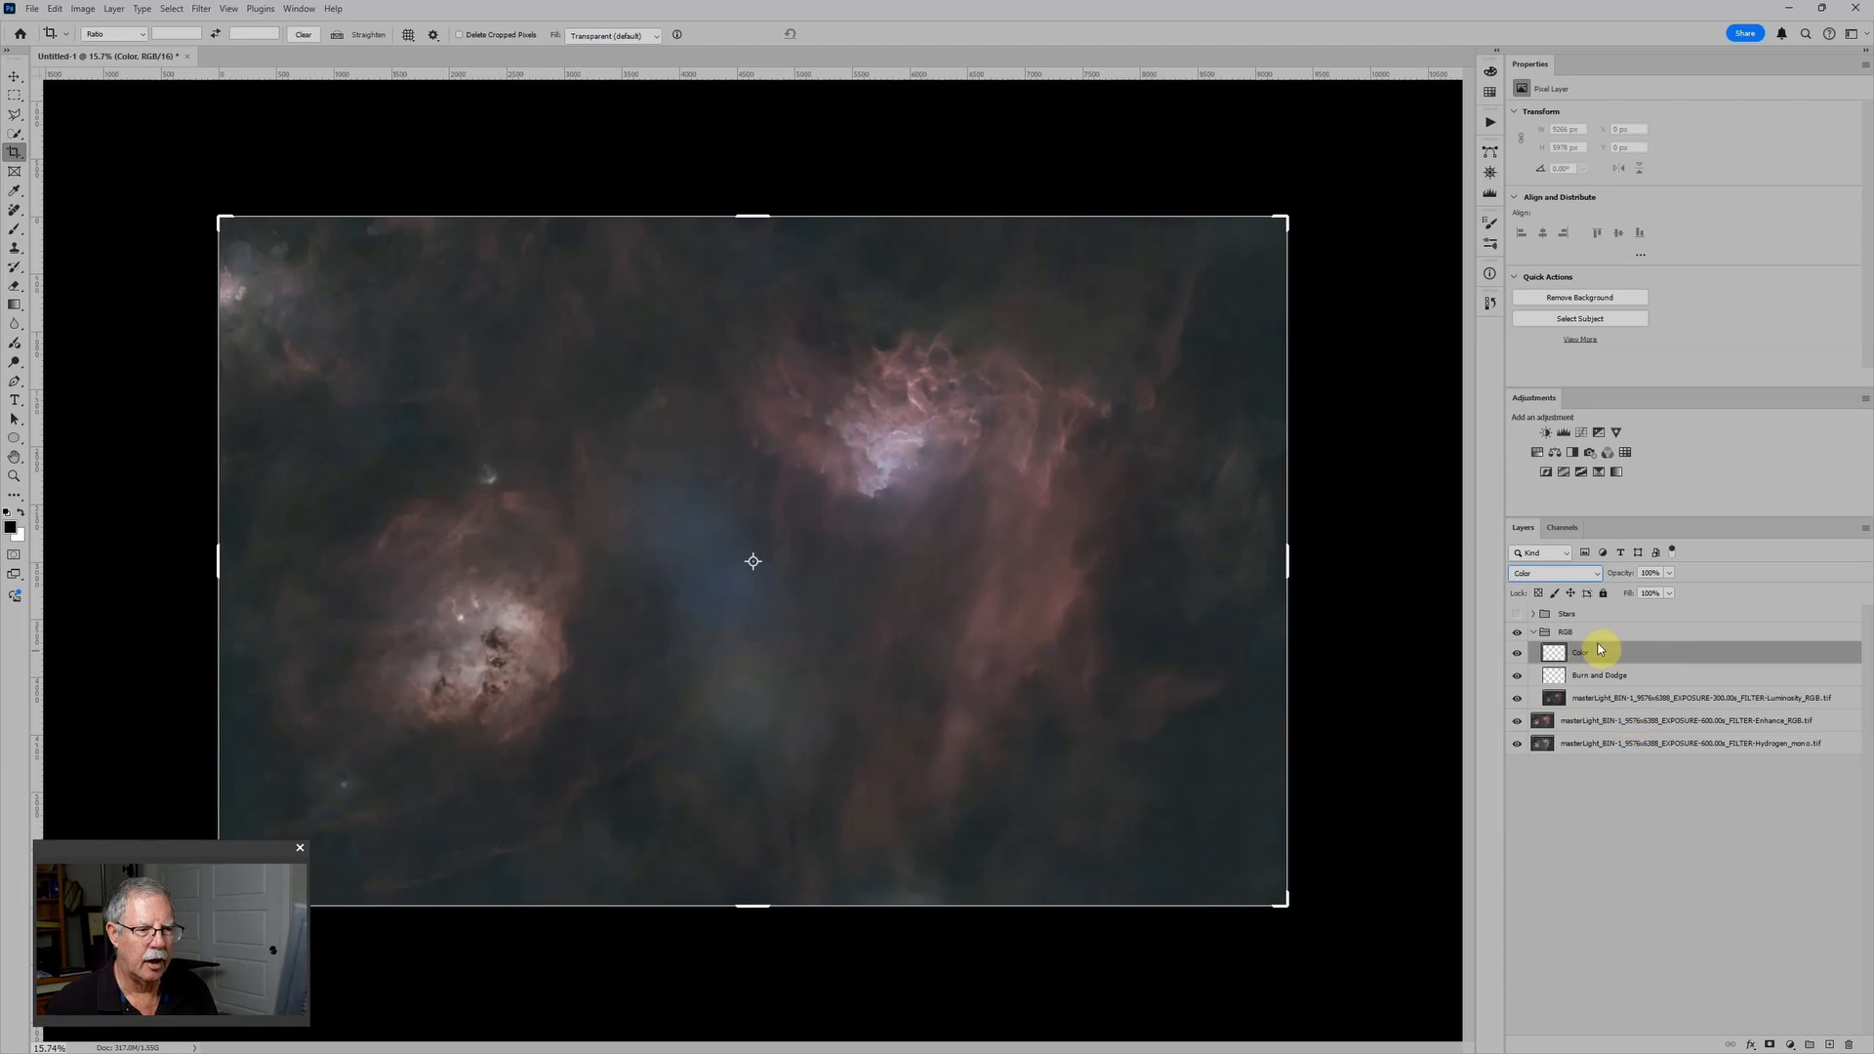
left_click(1587, 573)
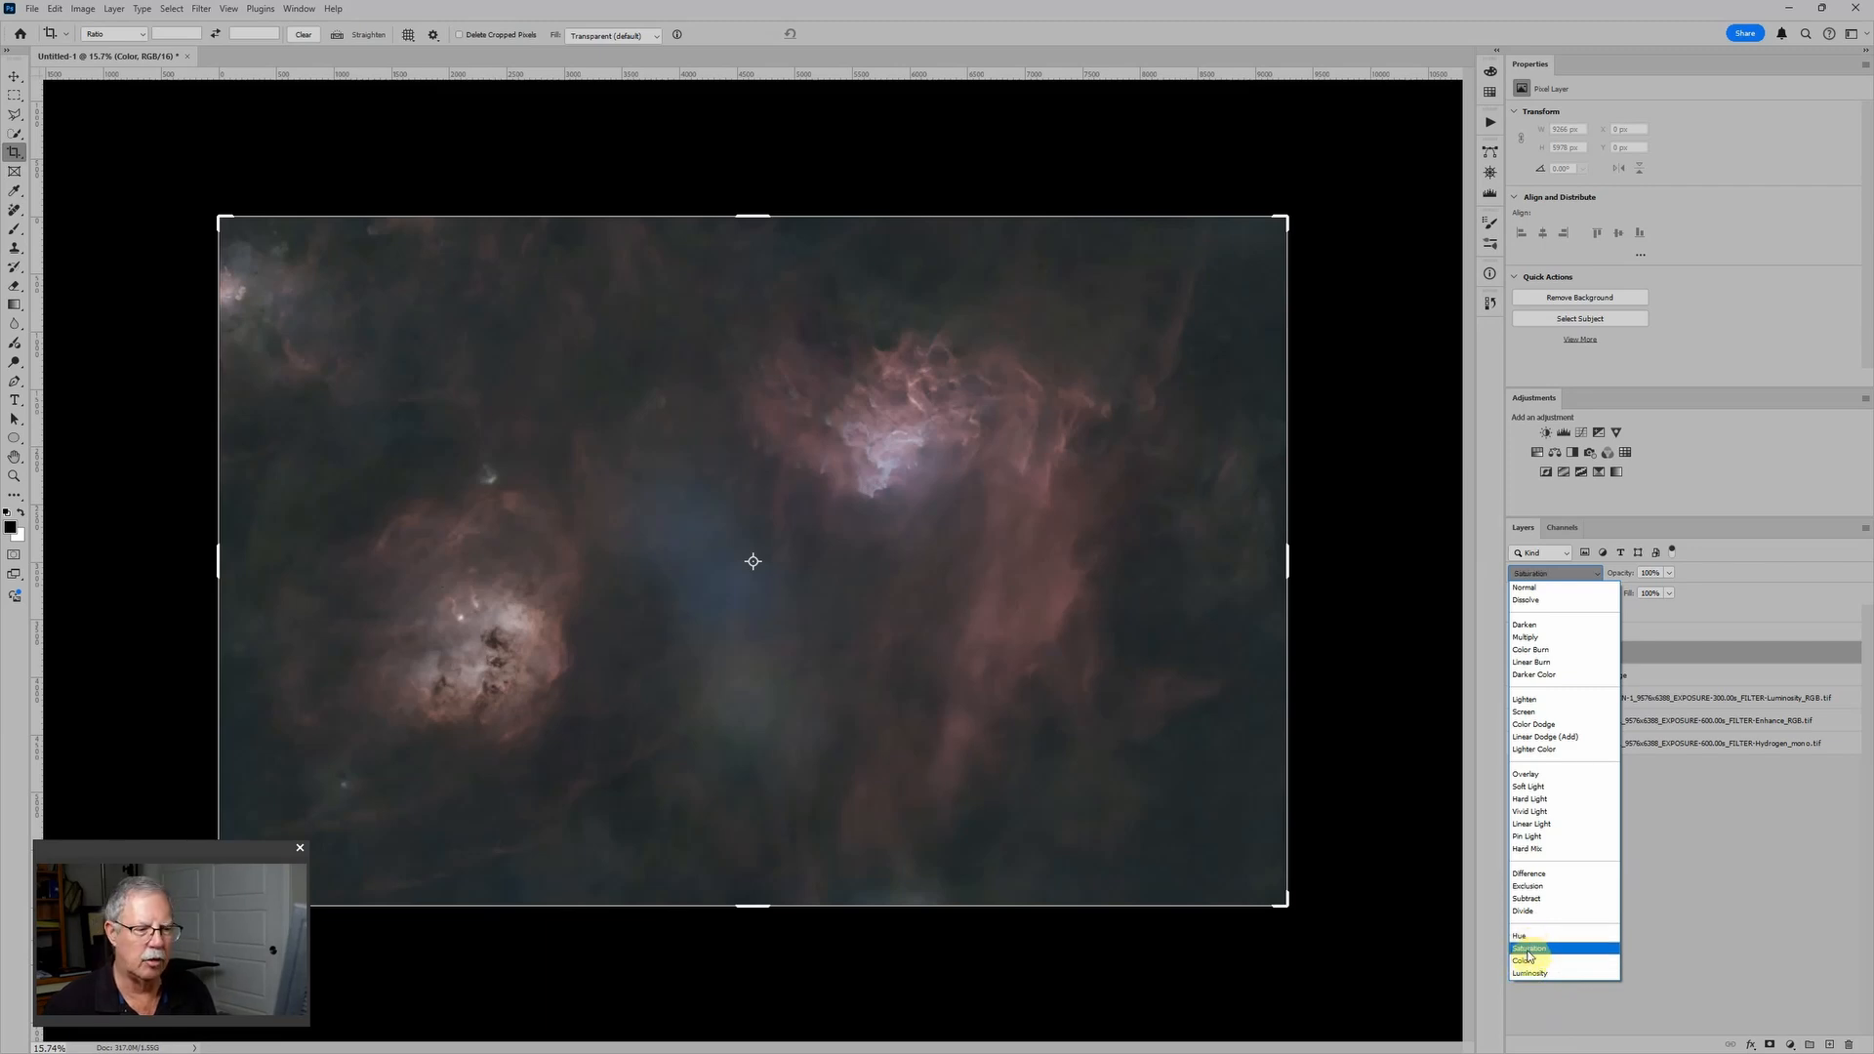
left_click(1782, 906)
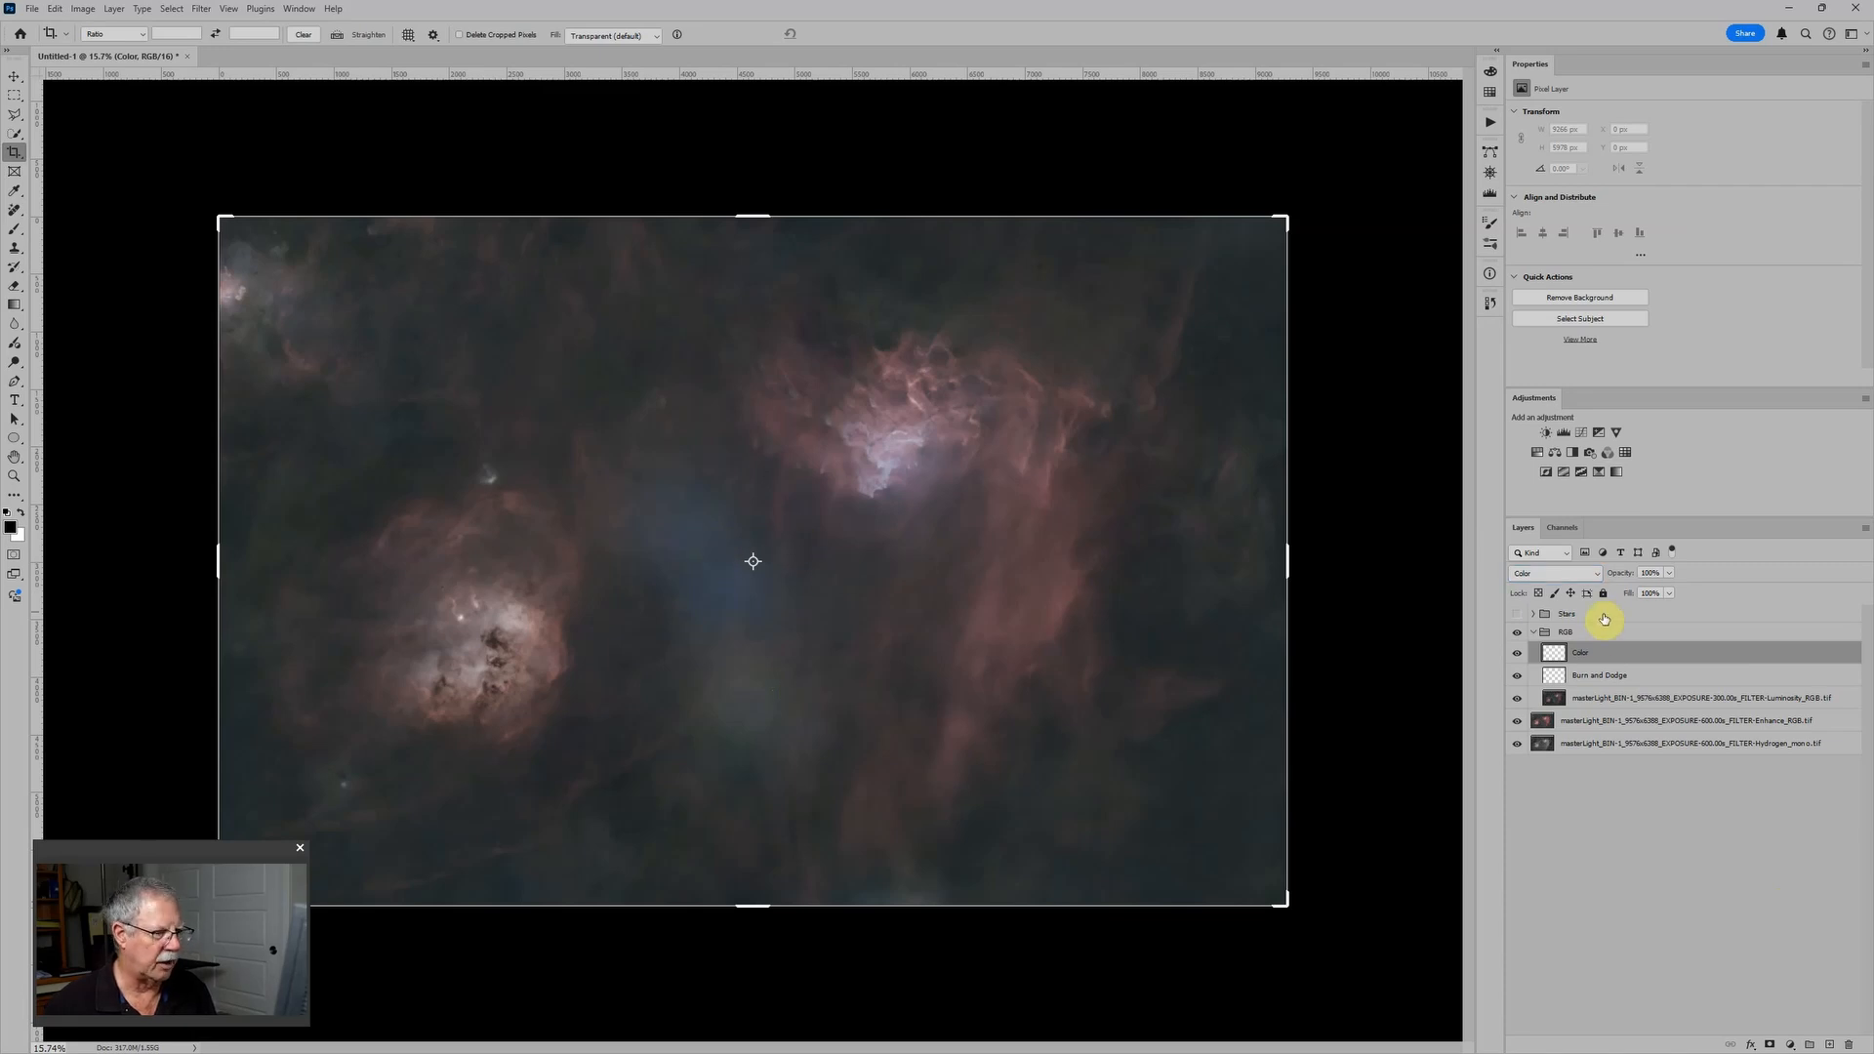
On the Burn and Dodge layer, darken the blue patch between the nebulae with a large black brush at 10% opacity
left_click(1551, 675)
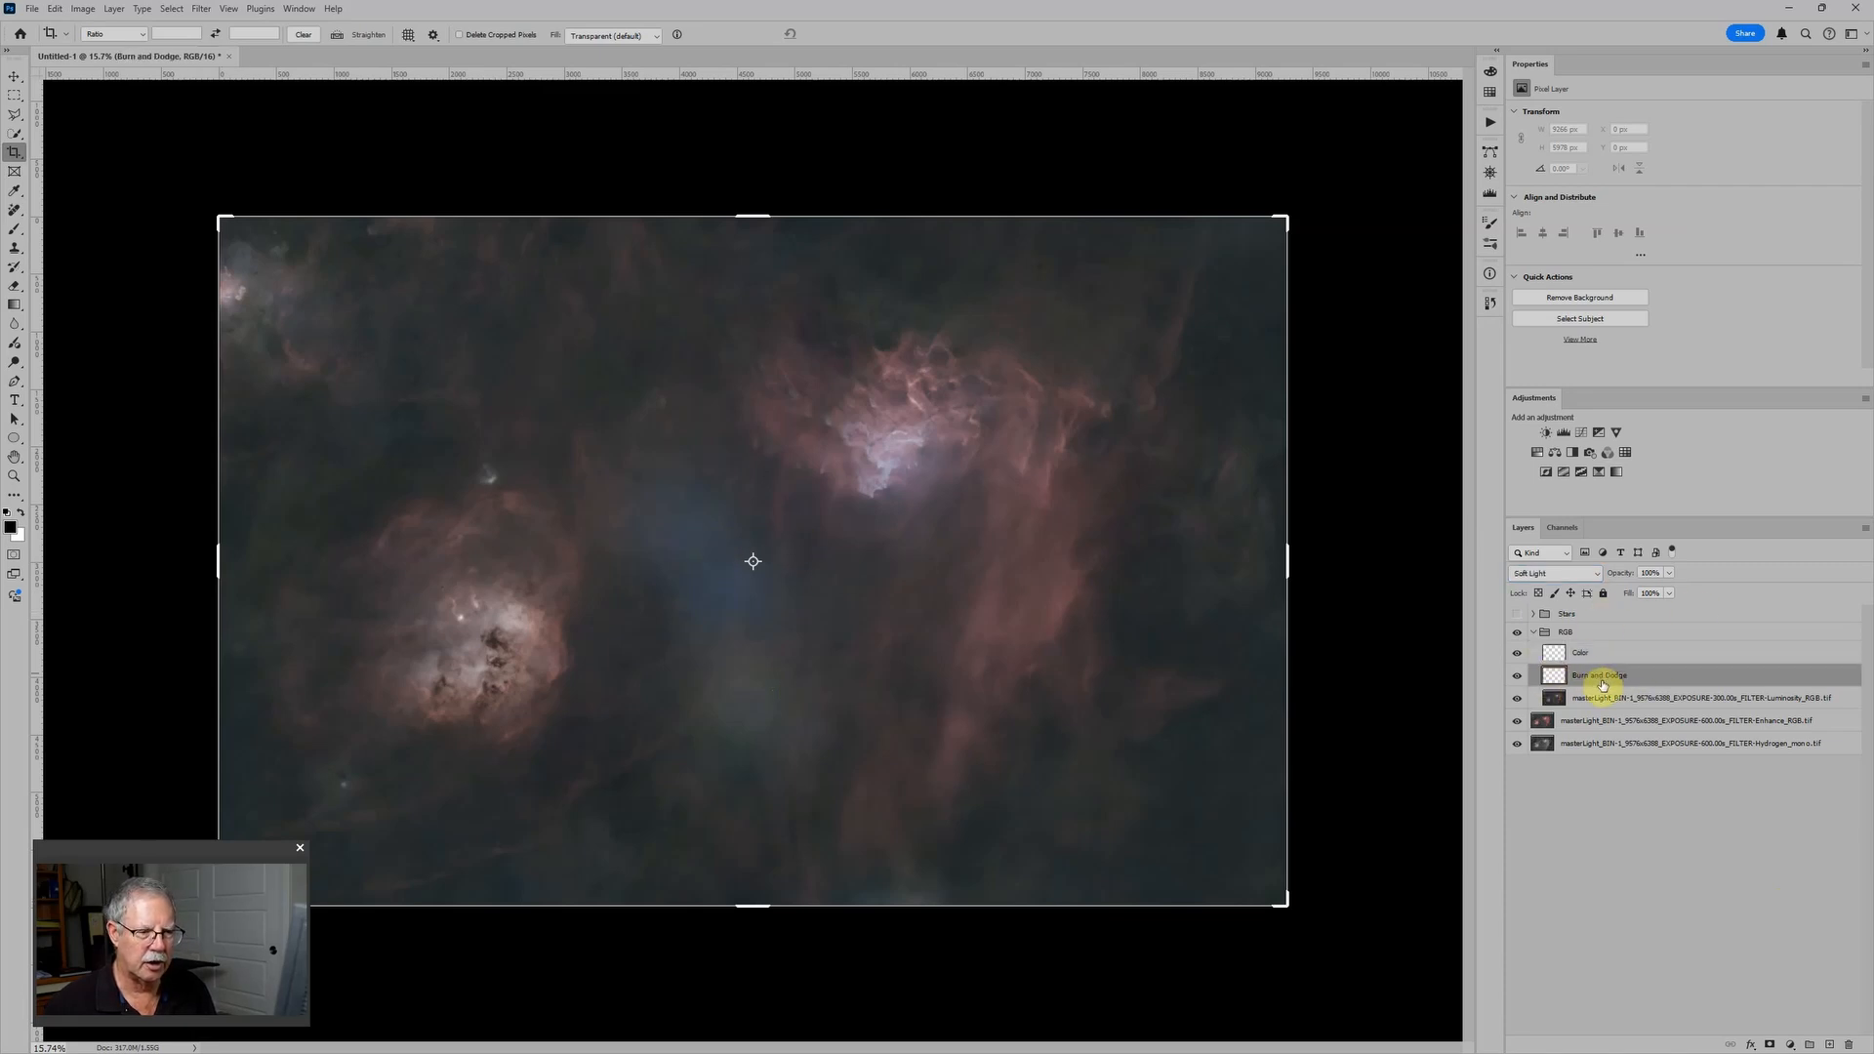
key("b")
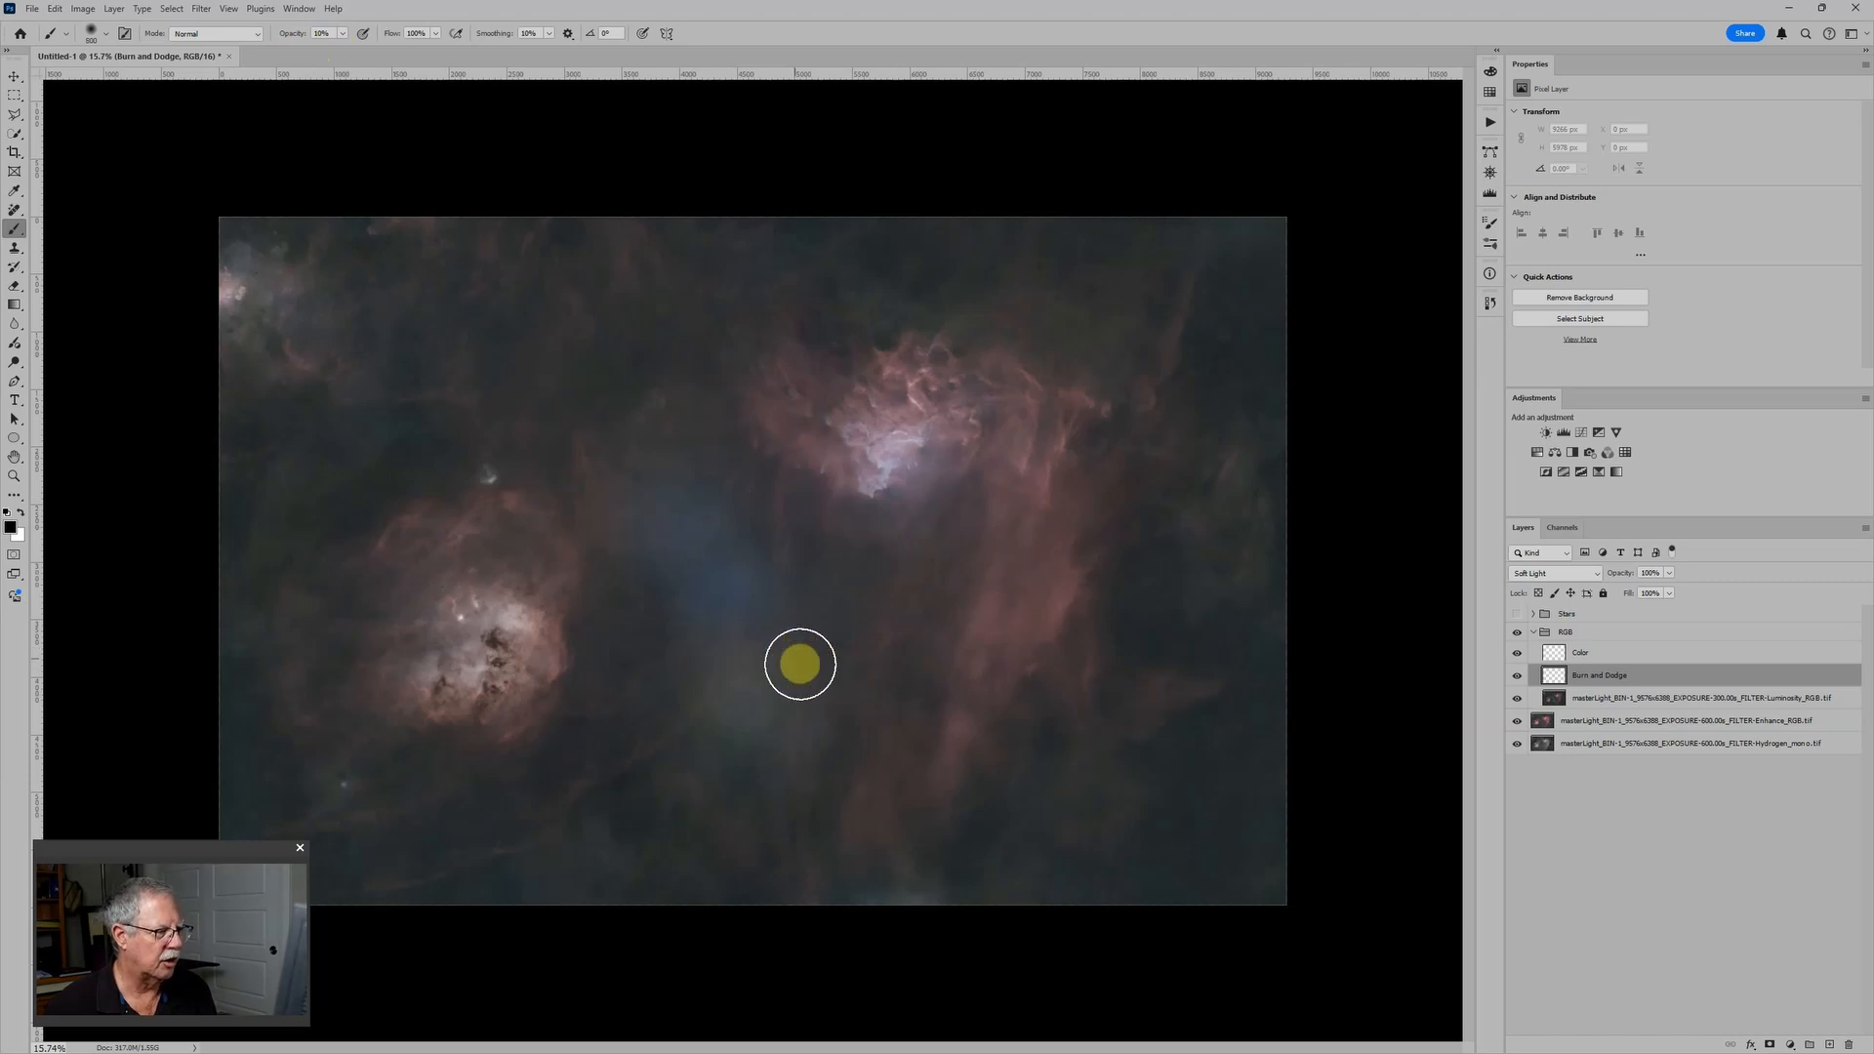
key("bracketright")
key("bracketright")
key("bracketright")
key("bracketright")
key("bracketright")
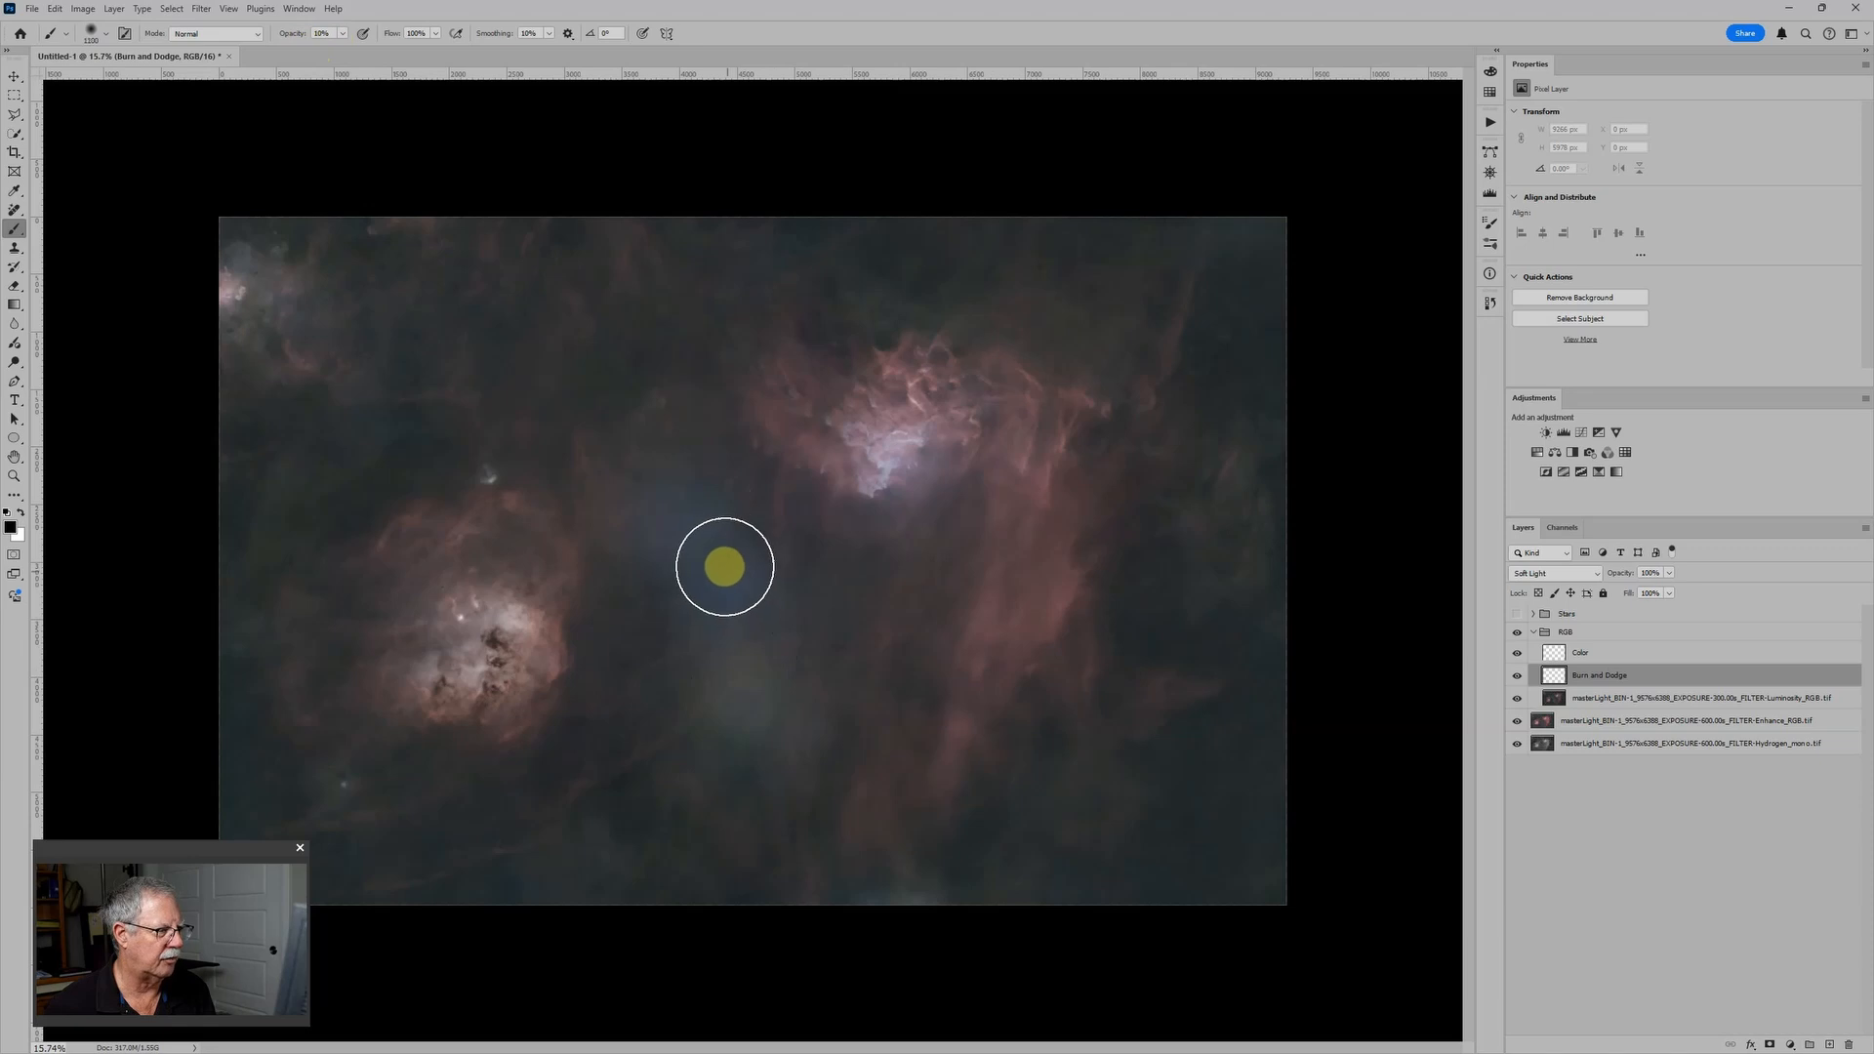
key("bracketright")
key("bracketright")
mouse_move(839, 703)
left_mouse_down()
mouse_move(691, 531)
mouse_move(732, 586)
mouse_move(745, 711)
left_mouse_up()
key("bracketleft")
key("bracketleft")
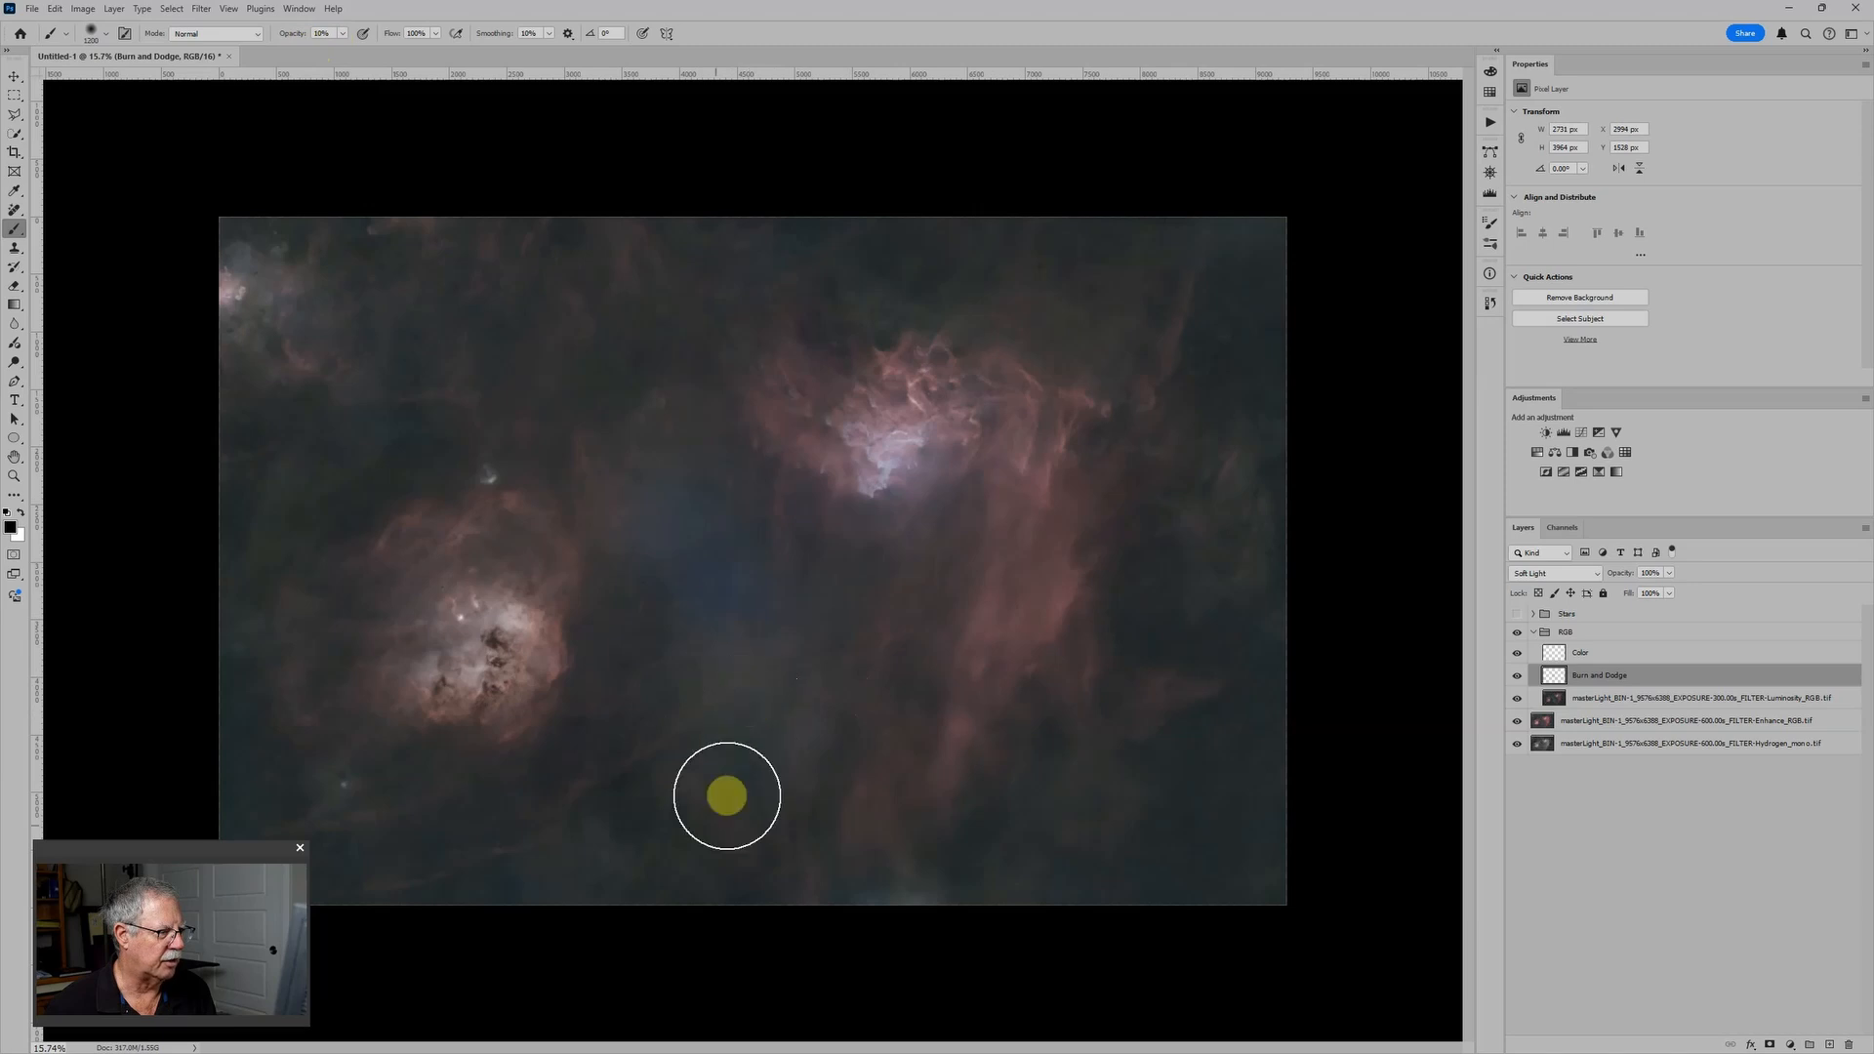
mouse_move(683, 523)
left_mouse_down()
mouse_move(753, 775)
mouse_move(799, 720)
mouse_move(735, 592)
left_mouse_up()
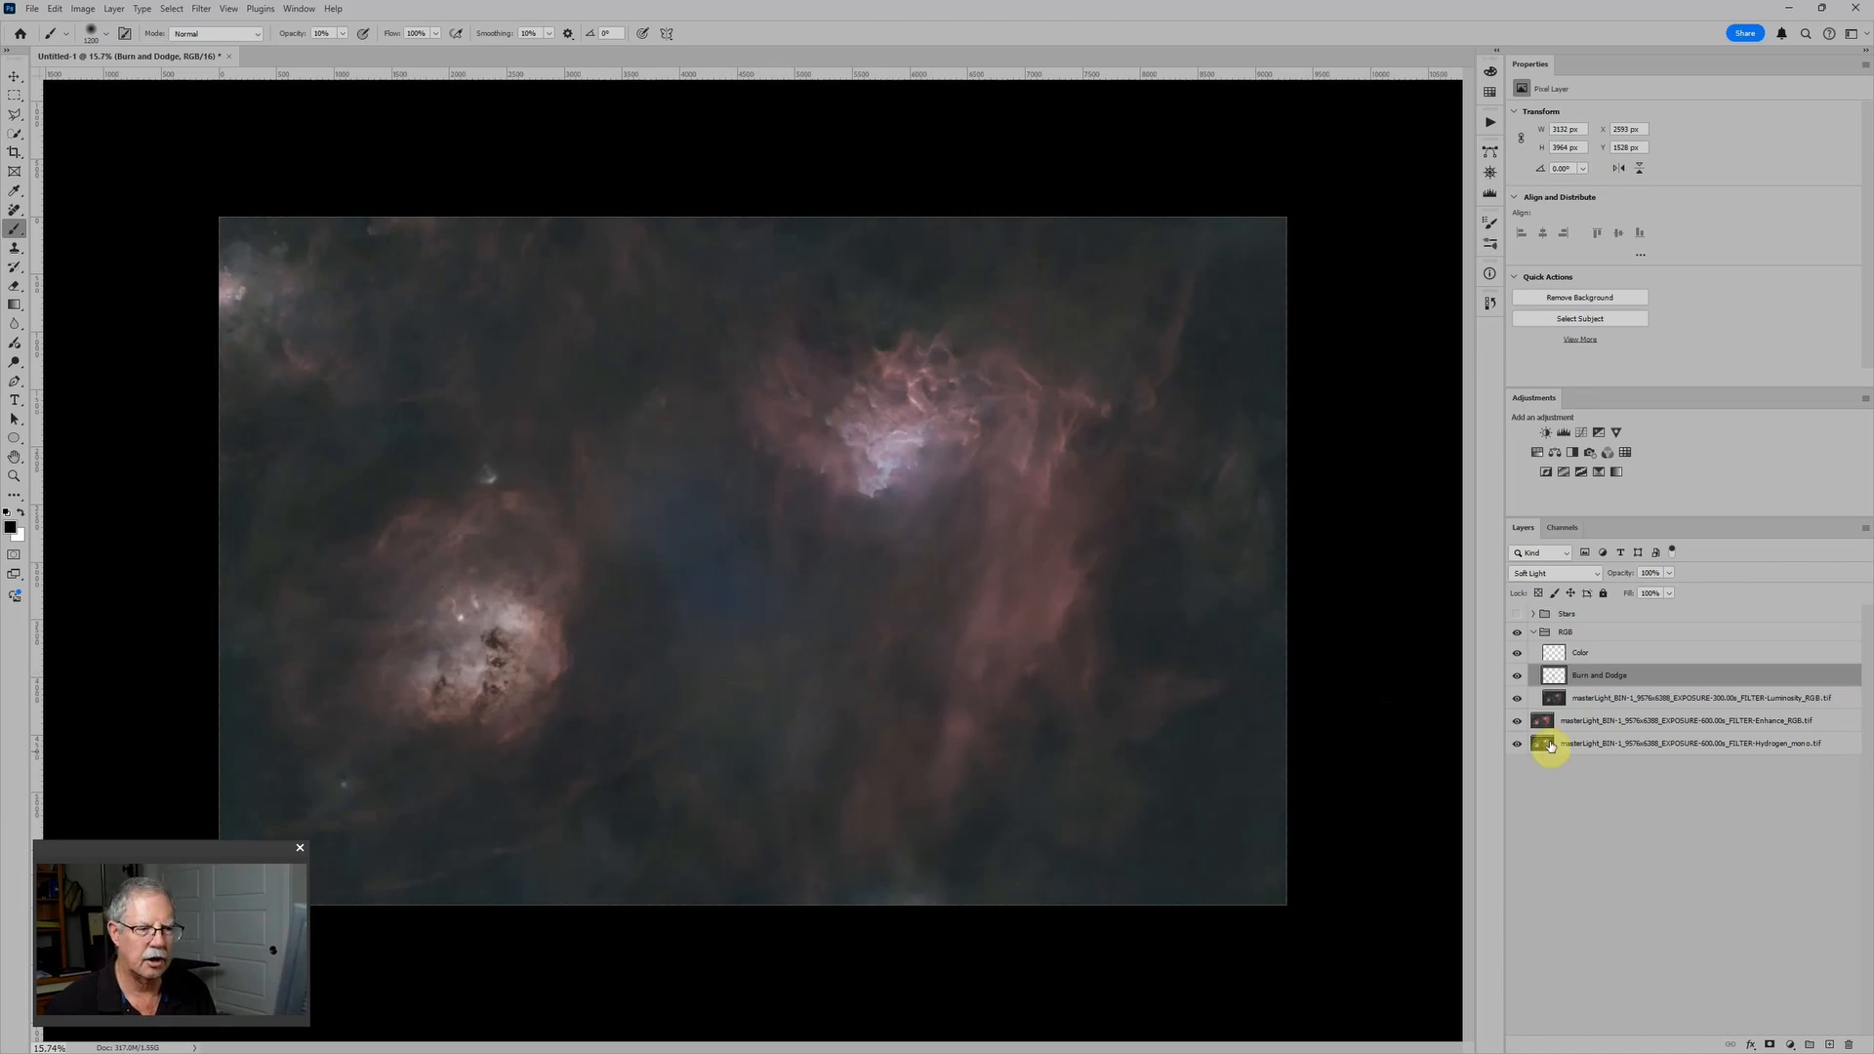
On the Color layer, paint sampled background colour over the blue patch between the nebulae at 50% brush opacity
left_click(1553, 656)
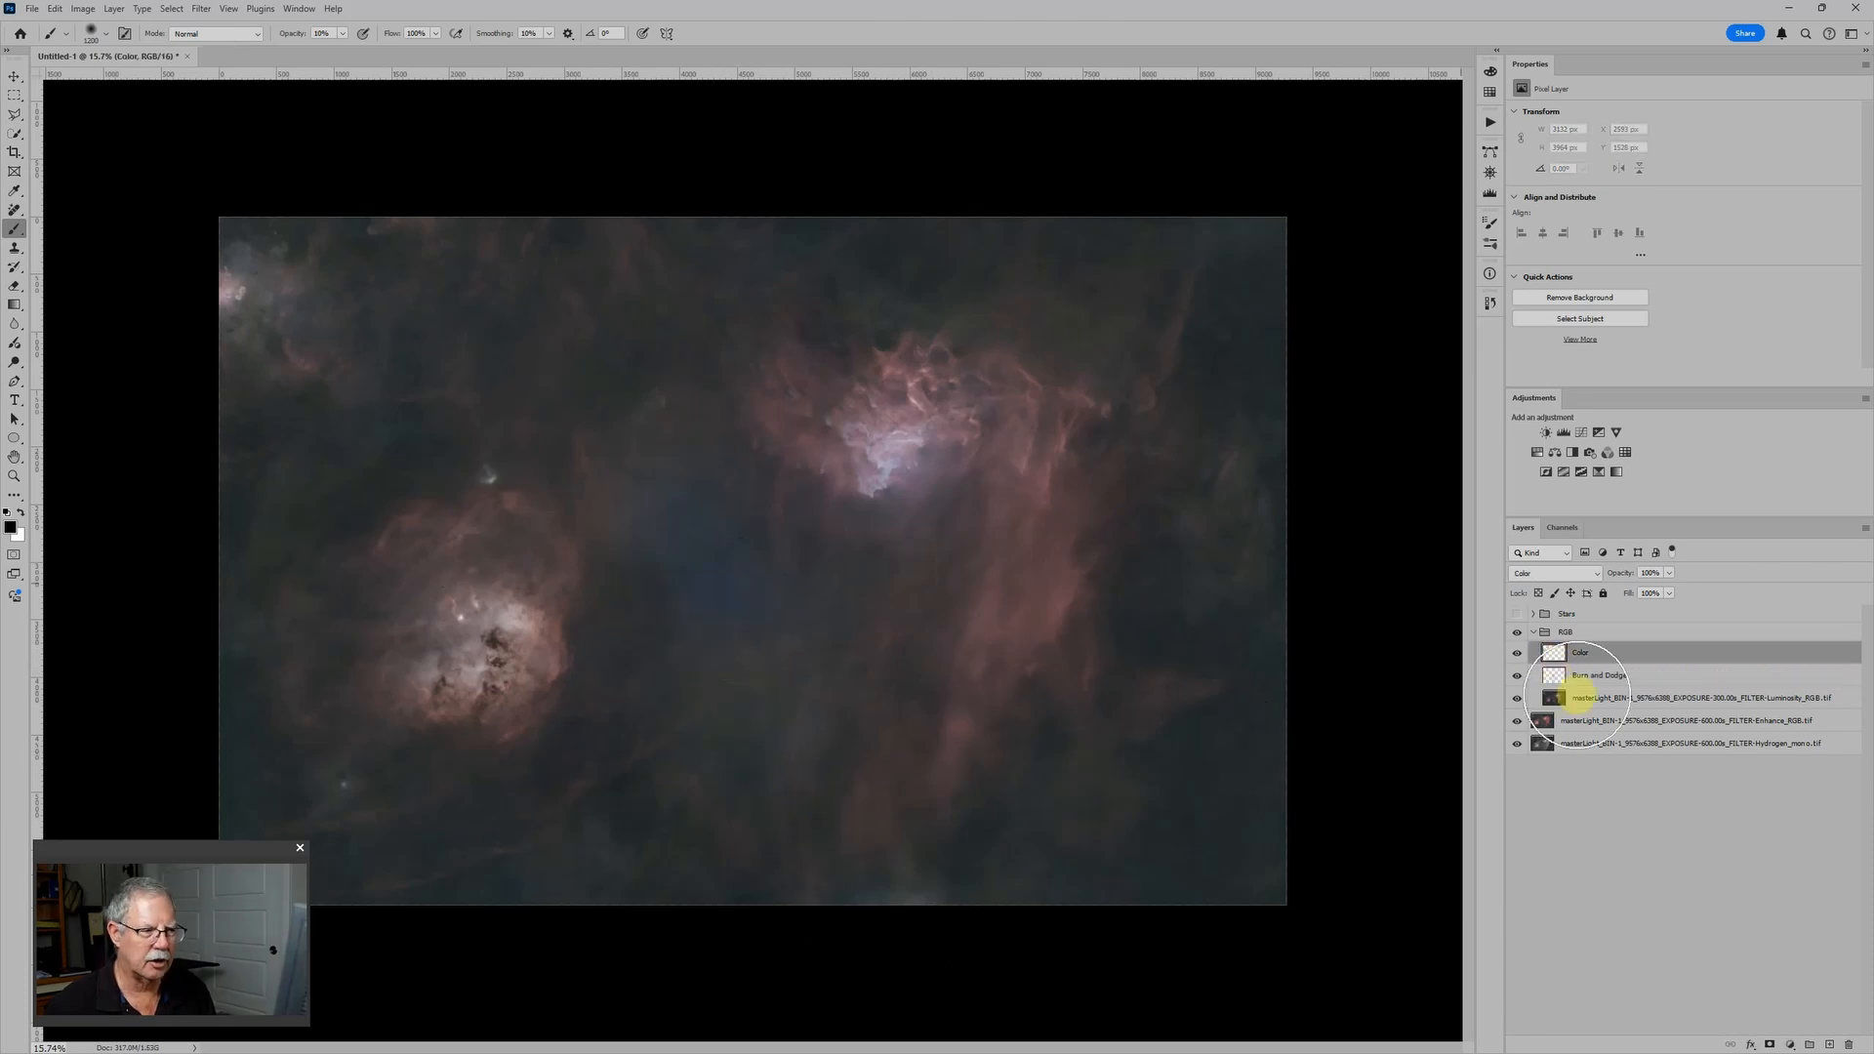
scroll(603, 545, "up", 4)
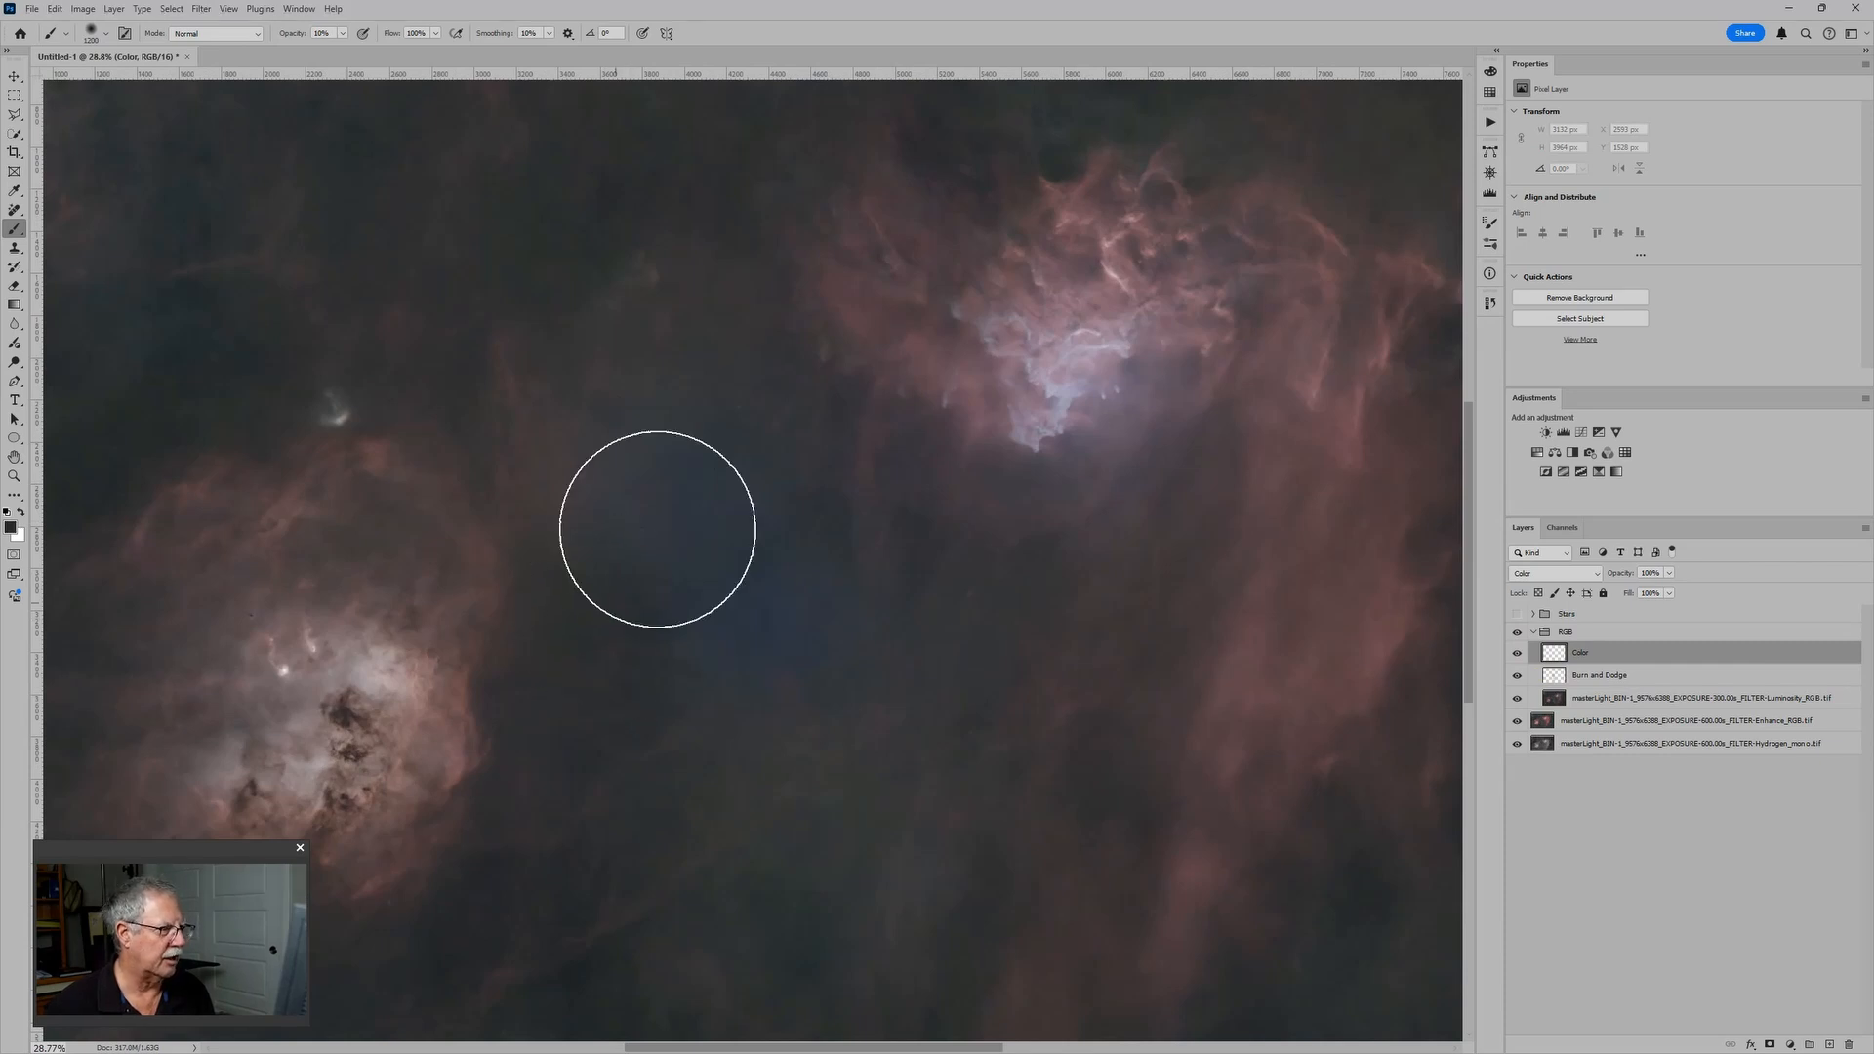
key("5")
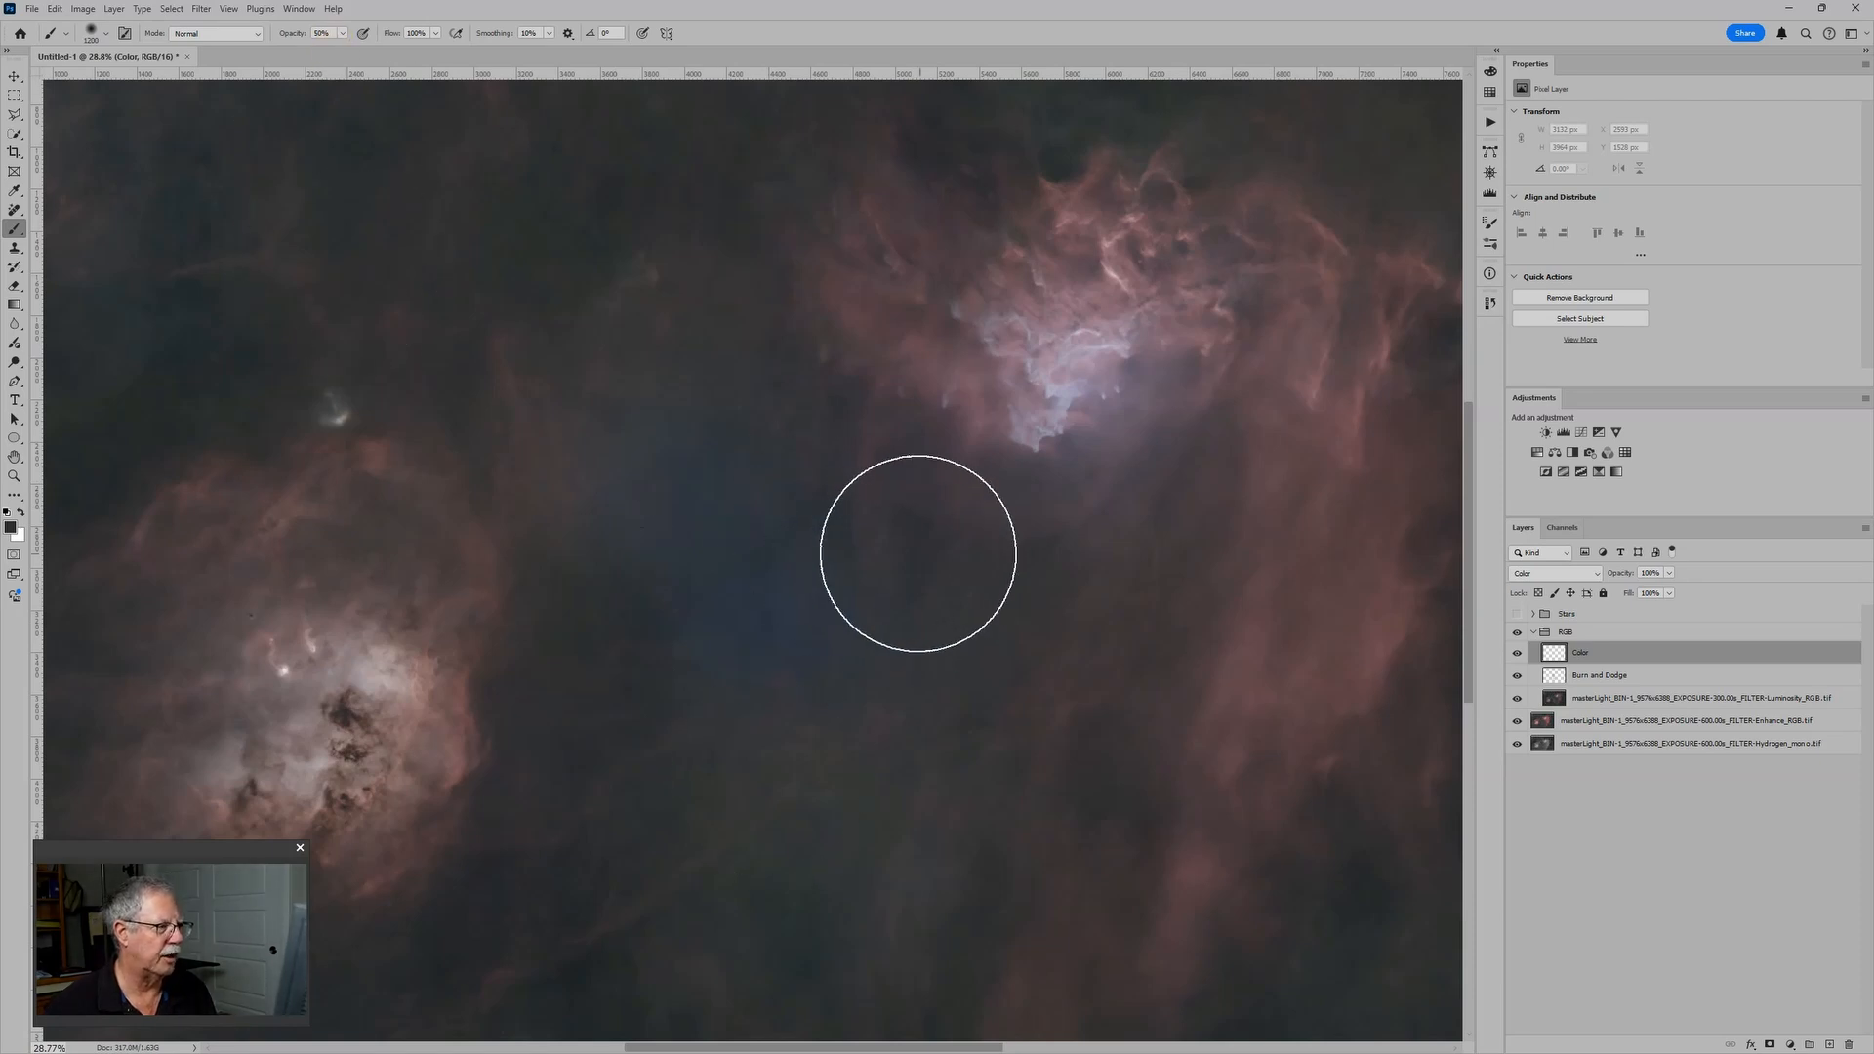
scroll(916, 553, "down", 3)
mouse_move(890, 534)
left_mouse_down()
mouse_move(666, 488)
mouse_move(651, 525)
mouse_move(686, 586)
mouse_move(710, 582)
mouse_move(633, 501)
mouse_move(987, 786)
mouse_move(899, 781)
mouse_move(854, 753)
mouse_move(764, 620)
mouse_move(724, 617)
mouse_move(680, 657)
mouse_move(745, 713)
mouse_move(753, 757)
left_mouse_up()
scroll(908, 687, "up", 3)
Resample nearby background colours and paint over the remaining uneven tints below and above the former blue patch on the Color layer
left_click(798, 722, "alt")
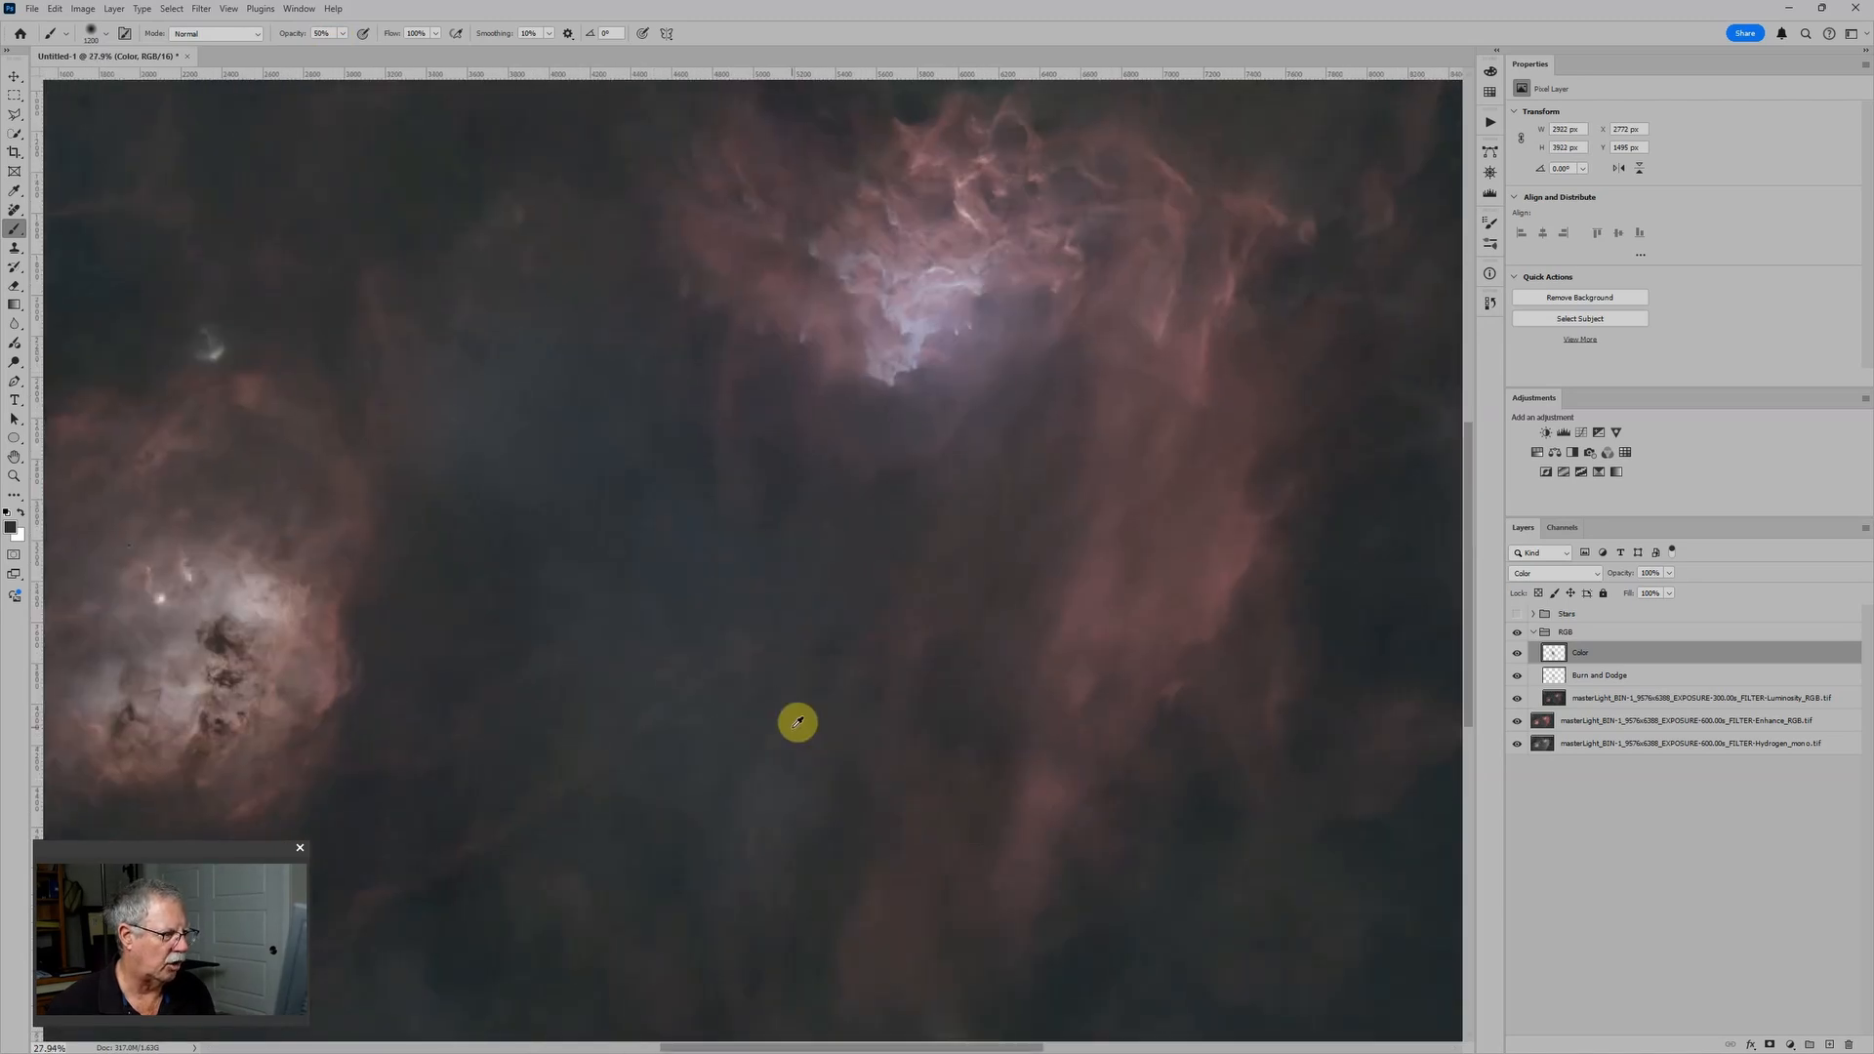
mouse_move(791, 722)
left_mouse_down()
mouse_move(647, 776)
mouse_move(632, 703)
mouse_move(721, 645)
mouse_move(1127, 660)
left_mouse_up()
scroll(1038, 682, "down", 3)
scroll(1038, 712, "up", 1)
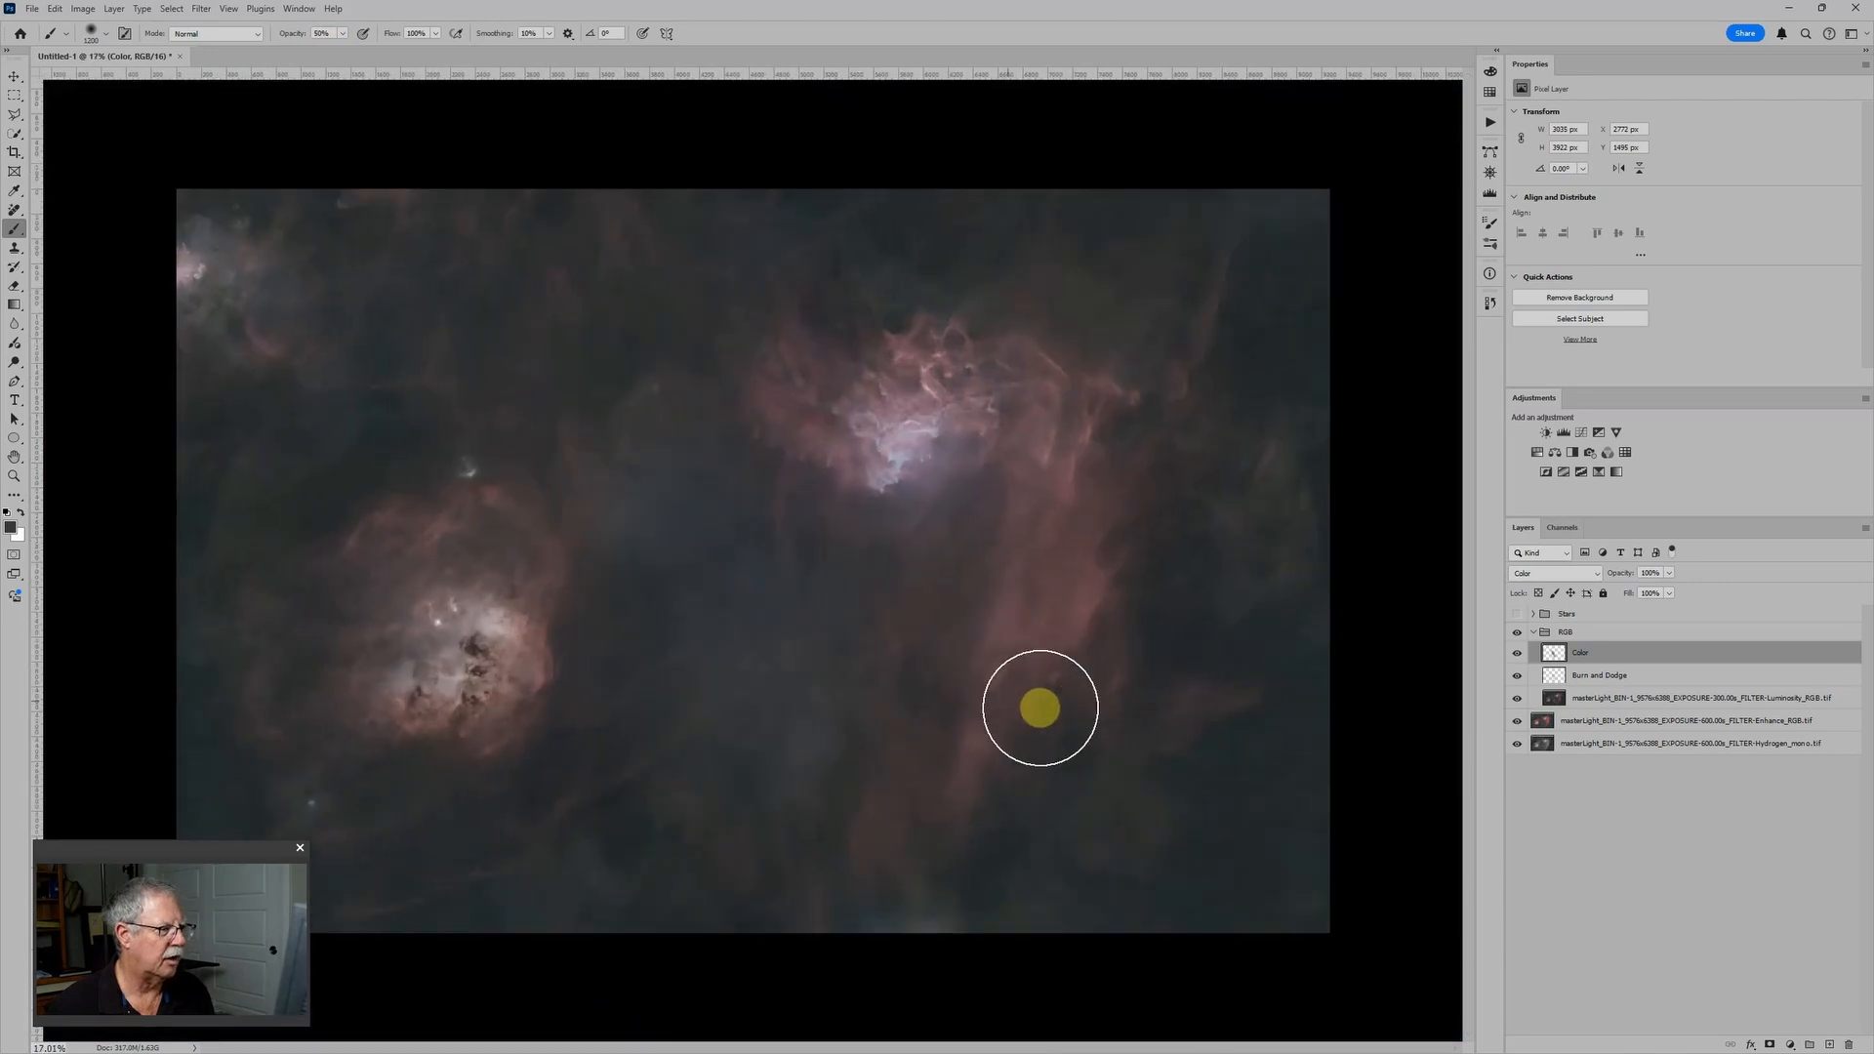
left_click(741, 382, "alt")
left_click(655, 449, "alt")
mouse_move(676, 442)
left_mouse_down()
mouse_move(679, 489)
mouse_move(614, 533)
mouse_move(706, 517)
mouse_move(904, 778)
mouse_move(670, 624)
mouse_move(692, 529)
mouse_move(808, 619)
mouse_move(606, 624)
mouse_move(653, 606)
mouse_move(704, 658)
mouse_move(765, 577)
mouse_move(1372, 619)
mouse_move(775, 527)
mouse_move(697, 486)
left_mouse_up()
Darken the area between the two nebulae further on the Burn and Dodge layer with the brush at 10% opacity
left_click(1581, 654)
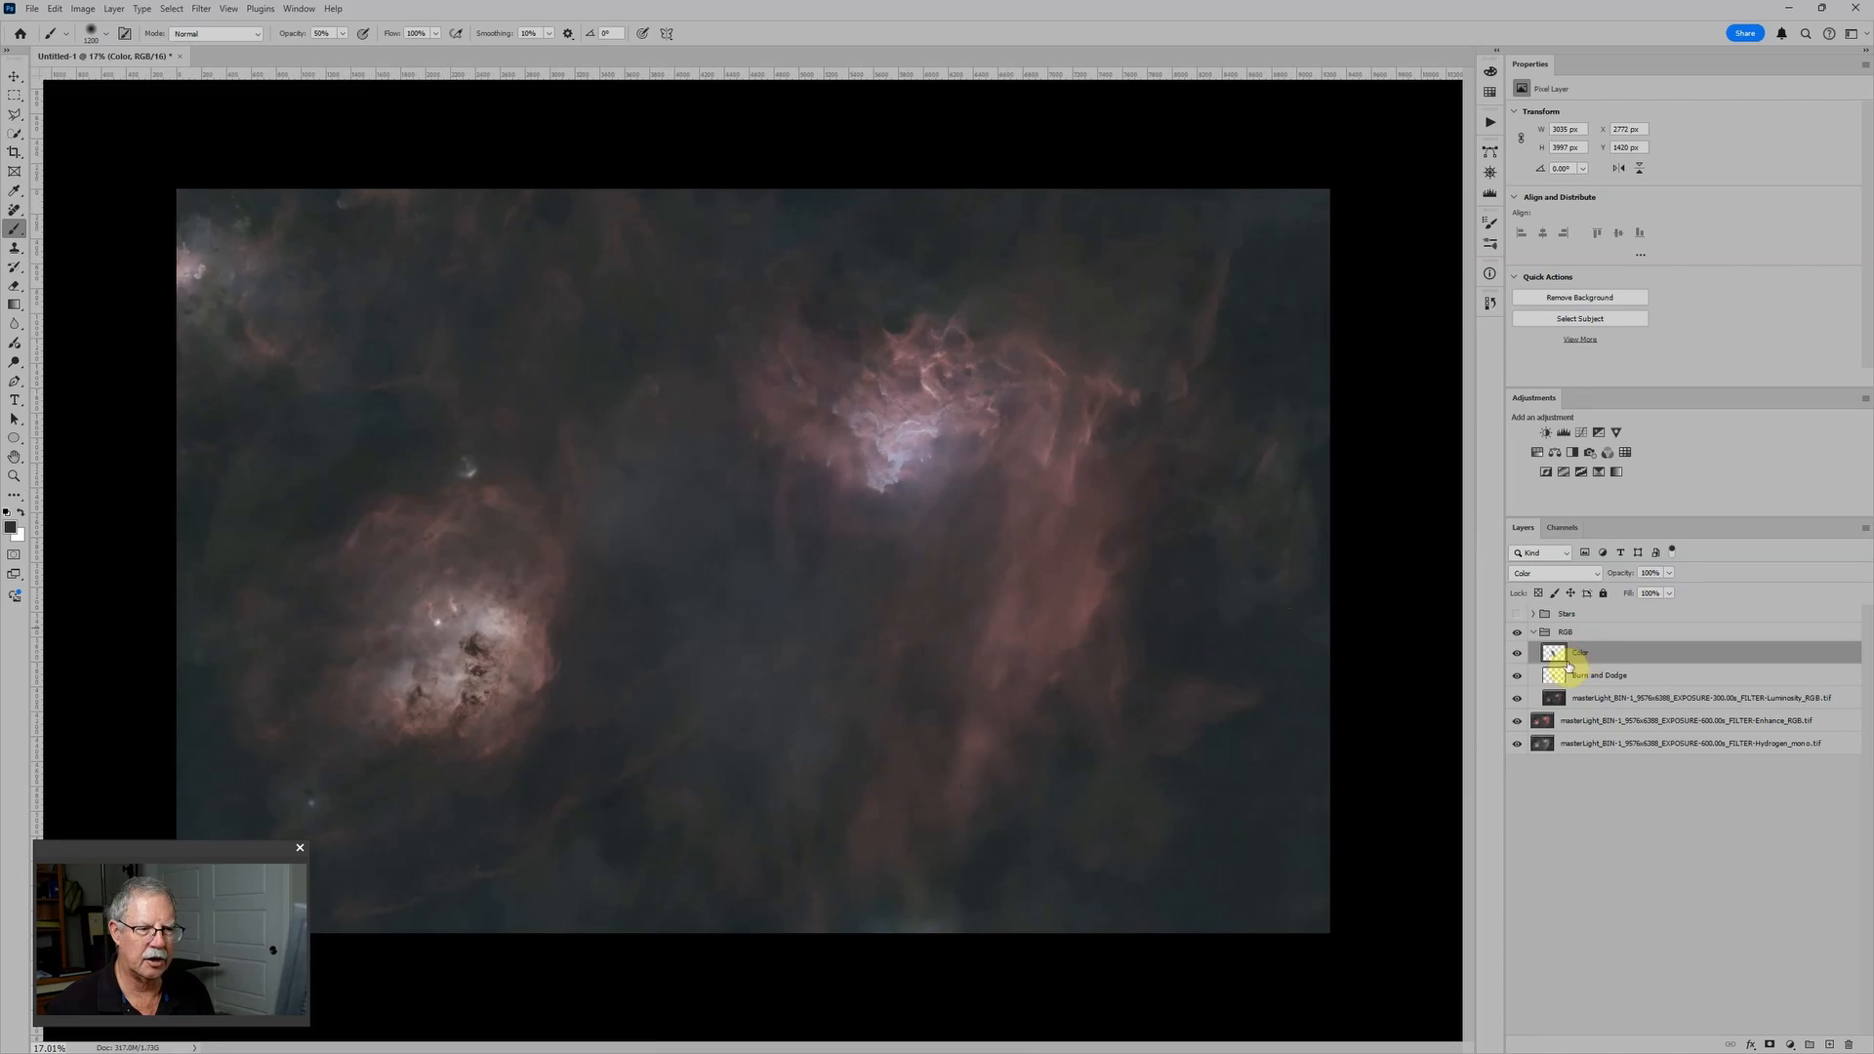
left_click(1562, 679)
key("1")
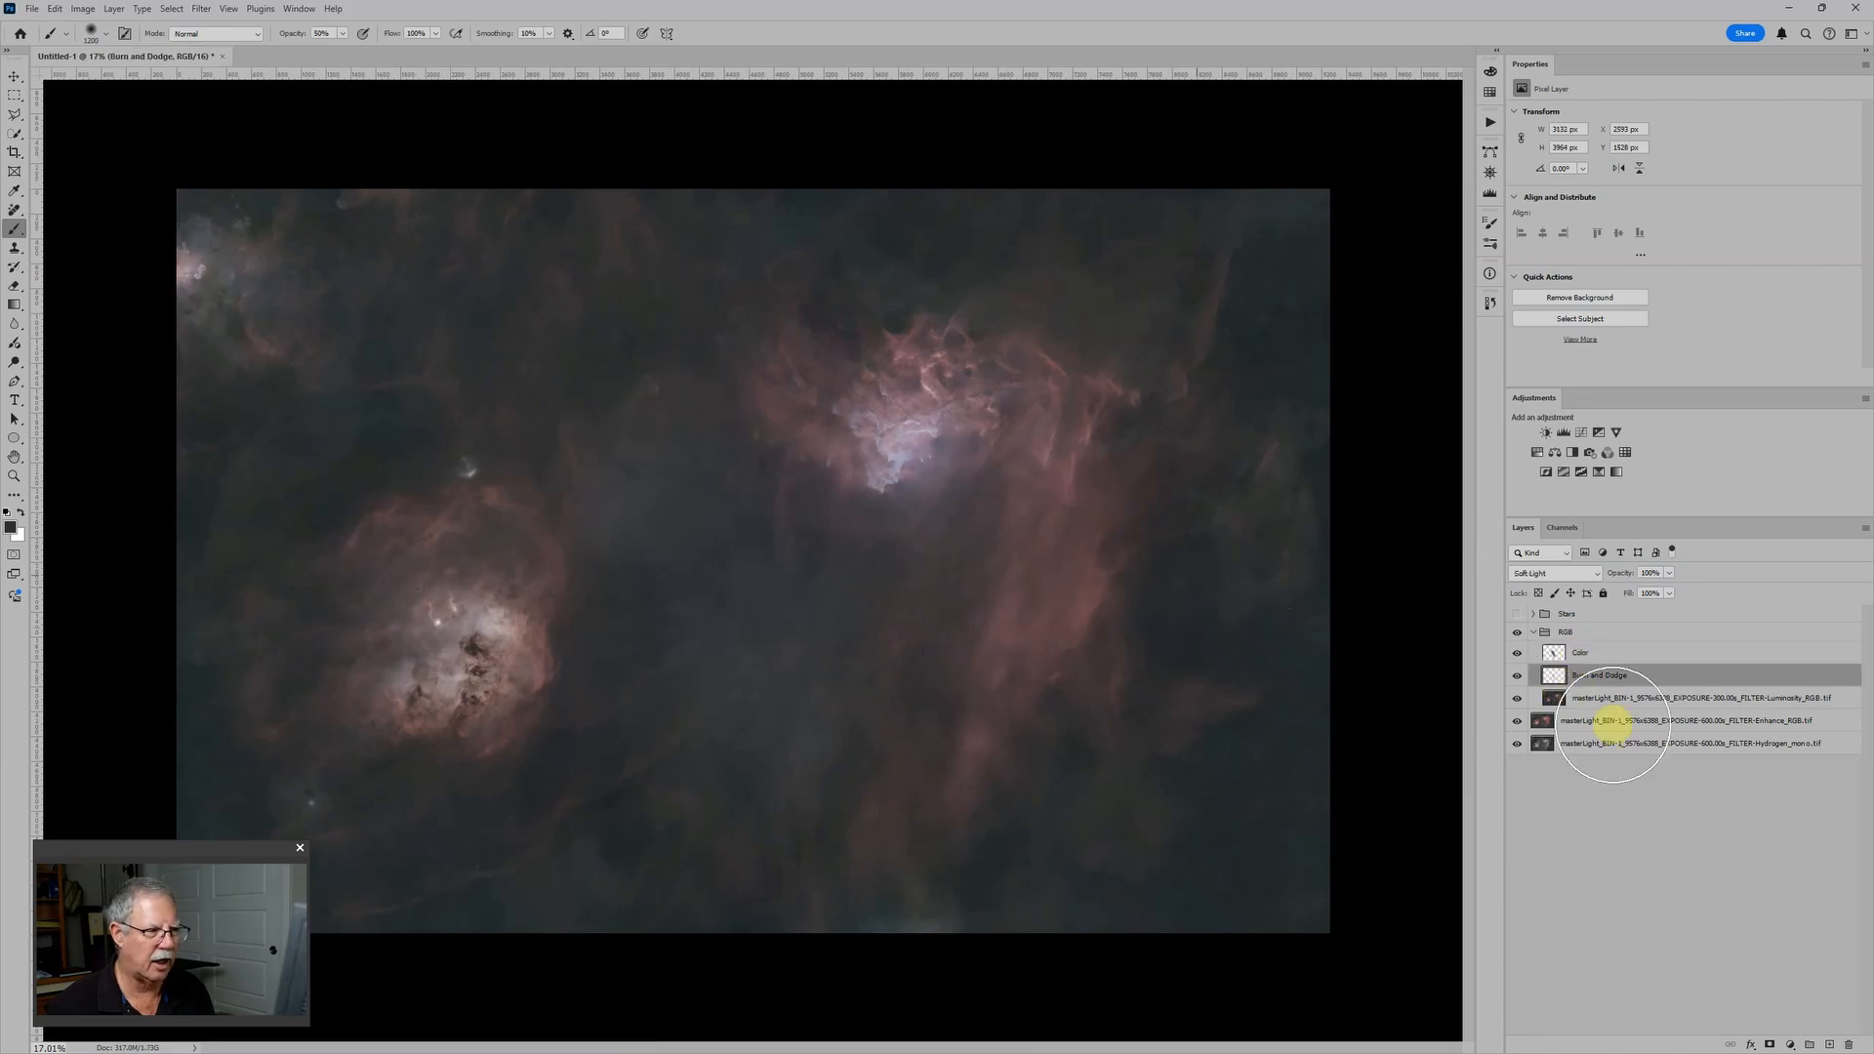
left_click_drag(996, 570, 807, 576)
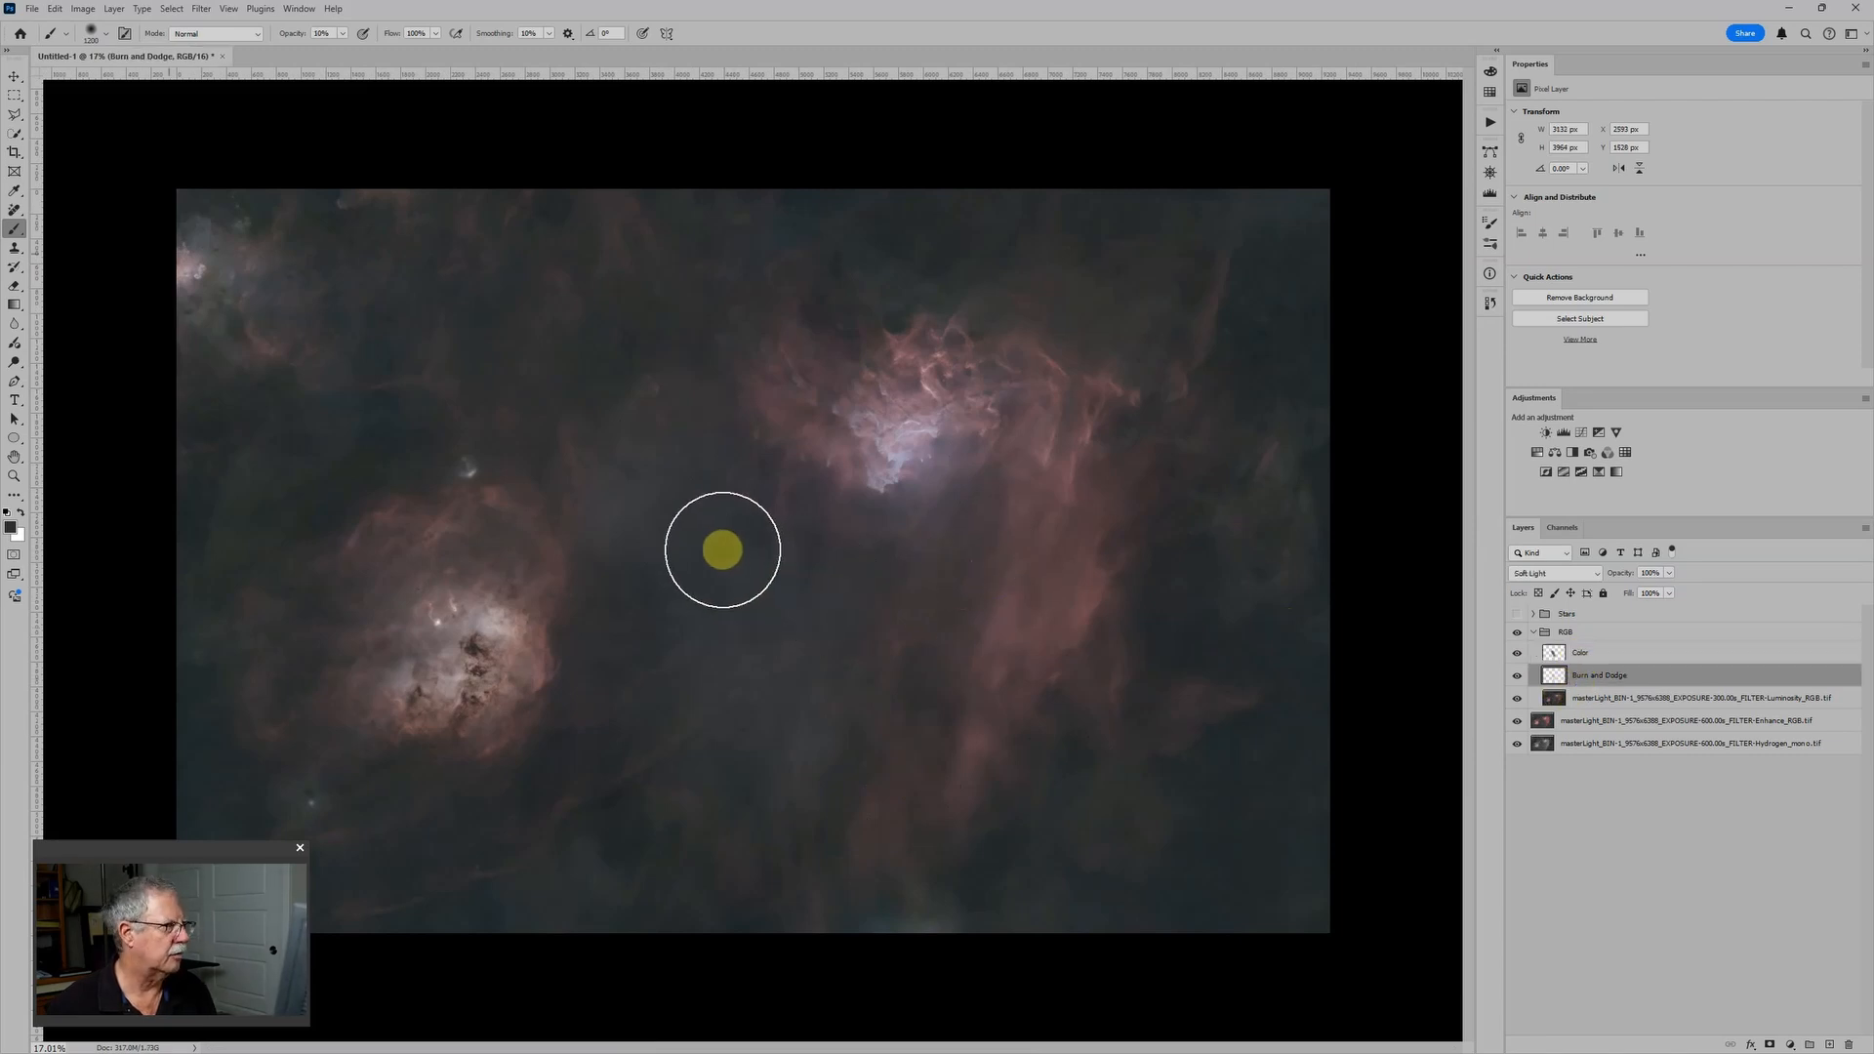
mouse_move(628, 498)
left_mouse_down()
mouse_move(667, 482)
mouse_move(689, 632)
mouse_move(712, 625)
mouse_move(756, 665)
mouse_move(692, 459)
mouse_move(726, 495)
mouse_move(612, 546)
mouse_move(633, 584)
mouse_move(739, 627)
left_mouse_up()
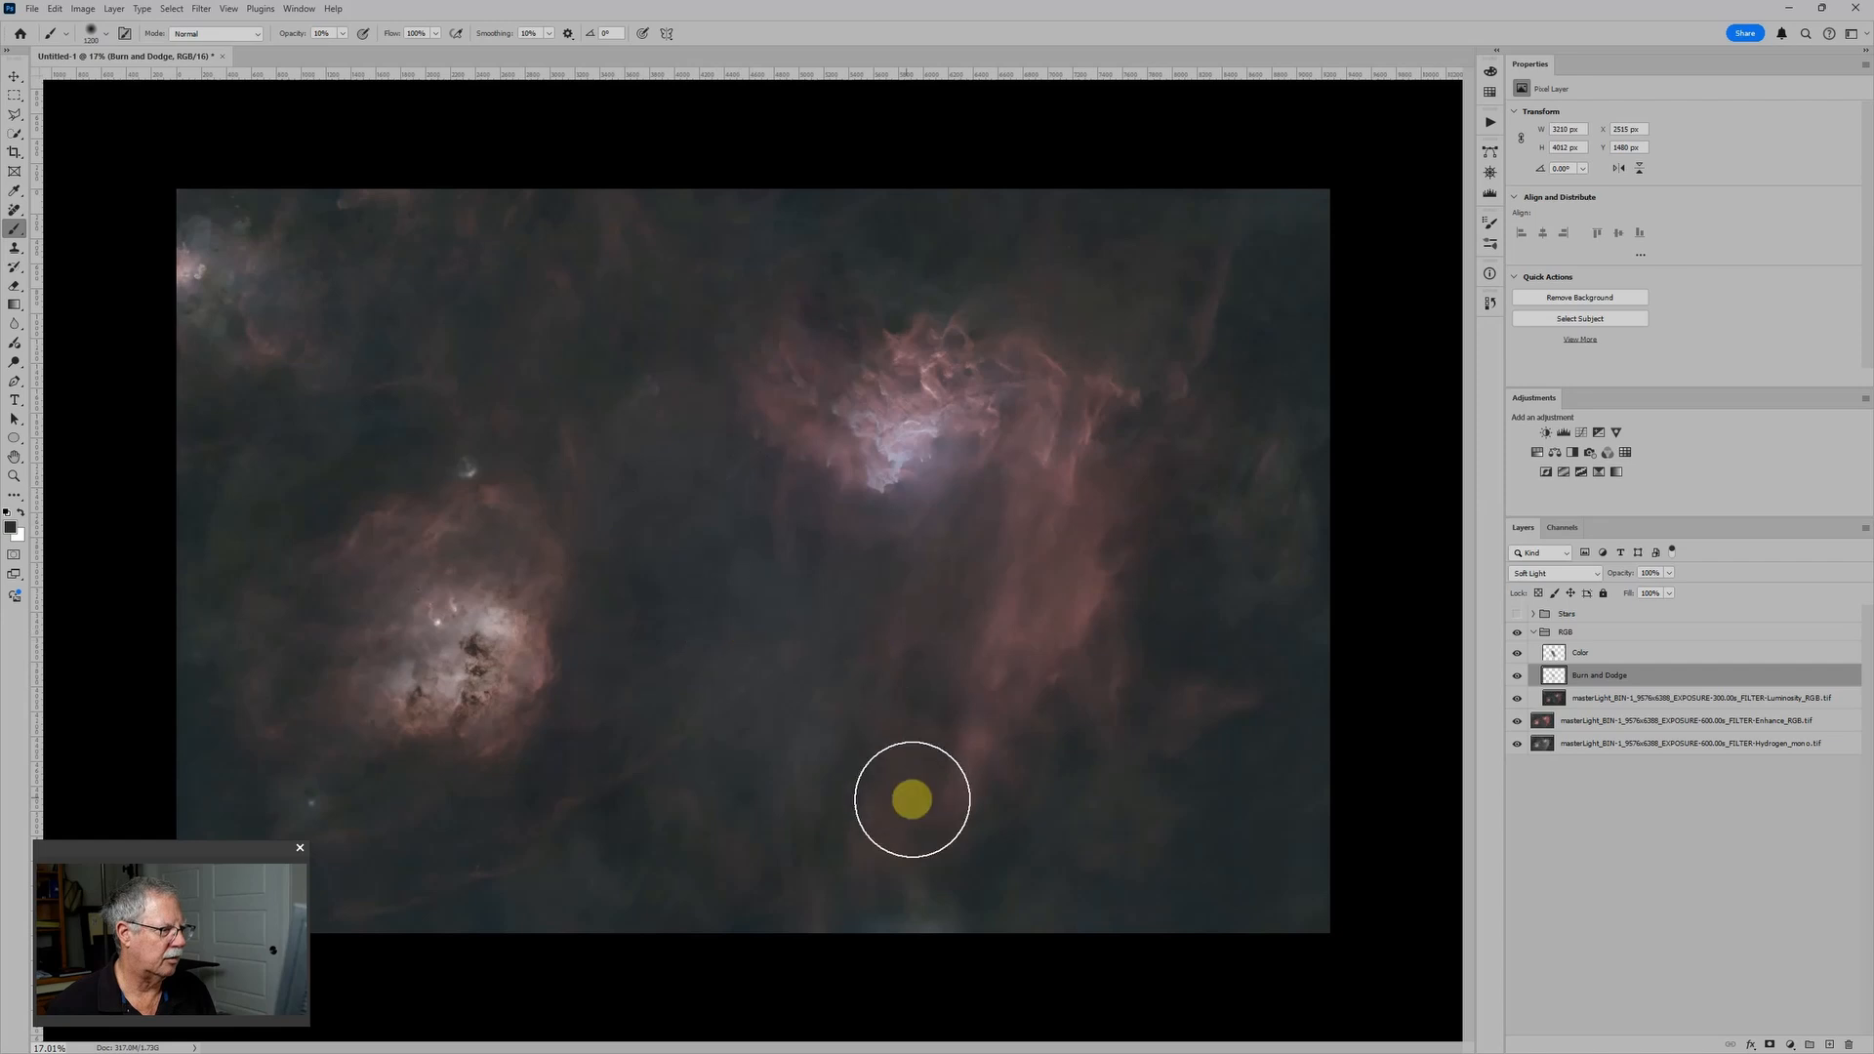
Compare the image before and after retouching by toggling the visibility of the Color and Burn and Dodge layers
scroll(1100, 670, "down", 3)
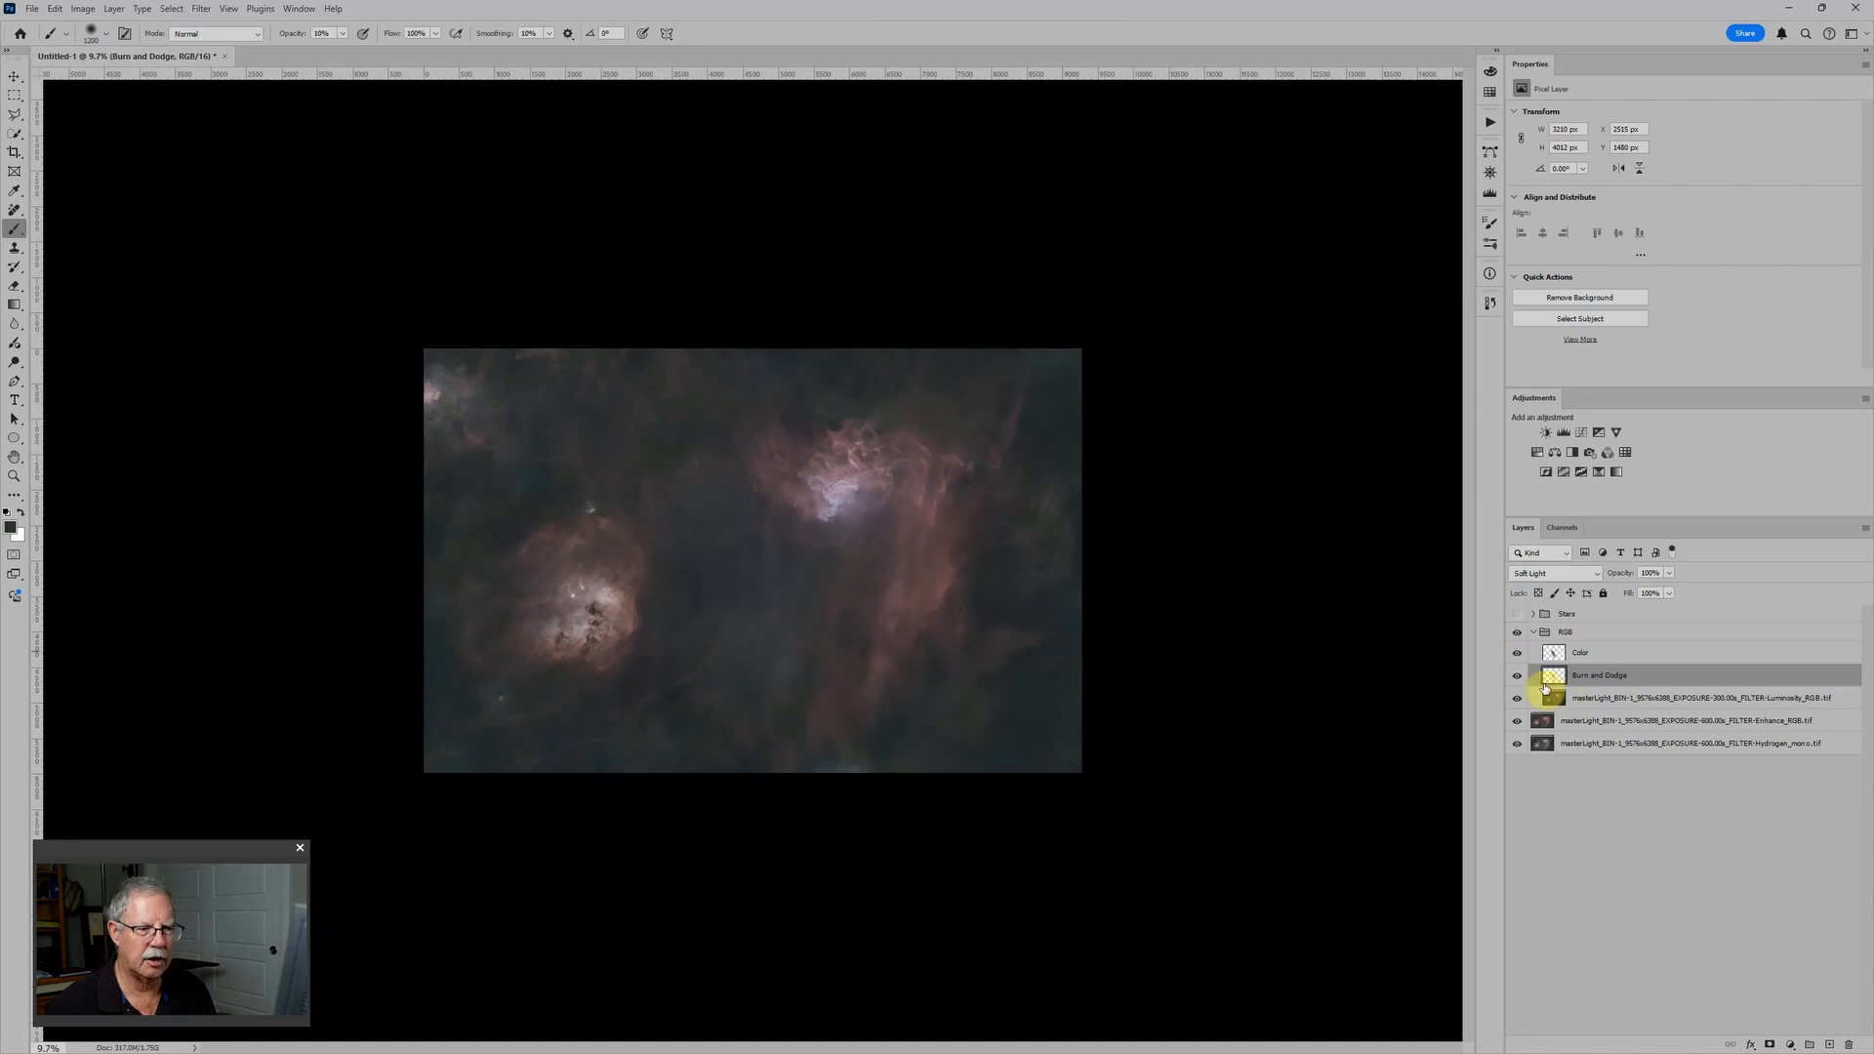
left_click(1518, 677)
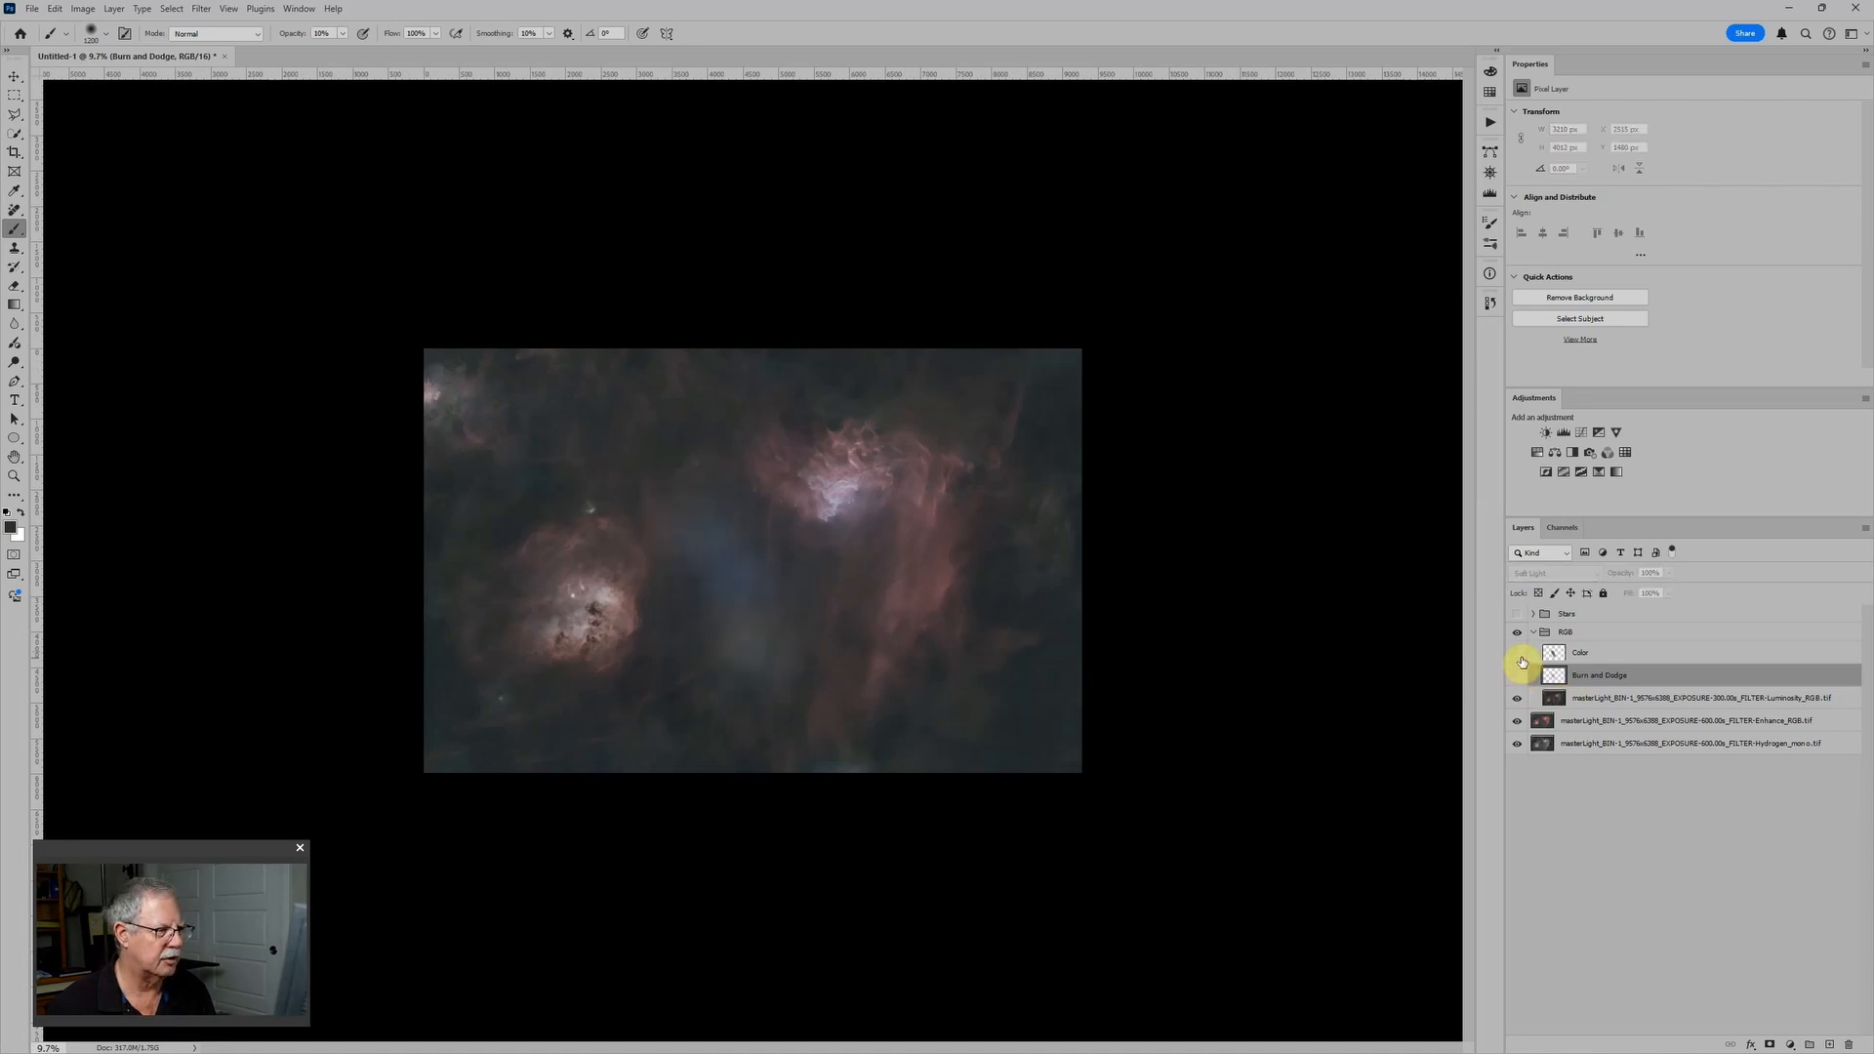
left_click(1518, 676)
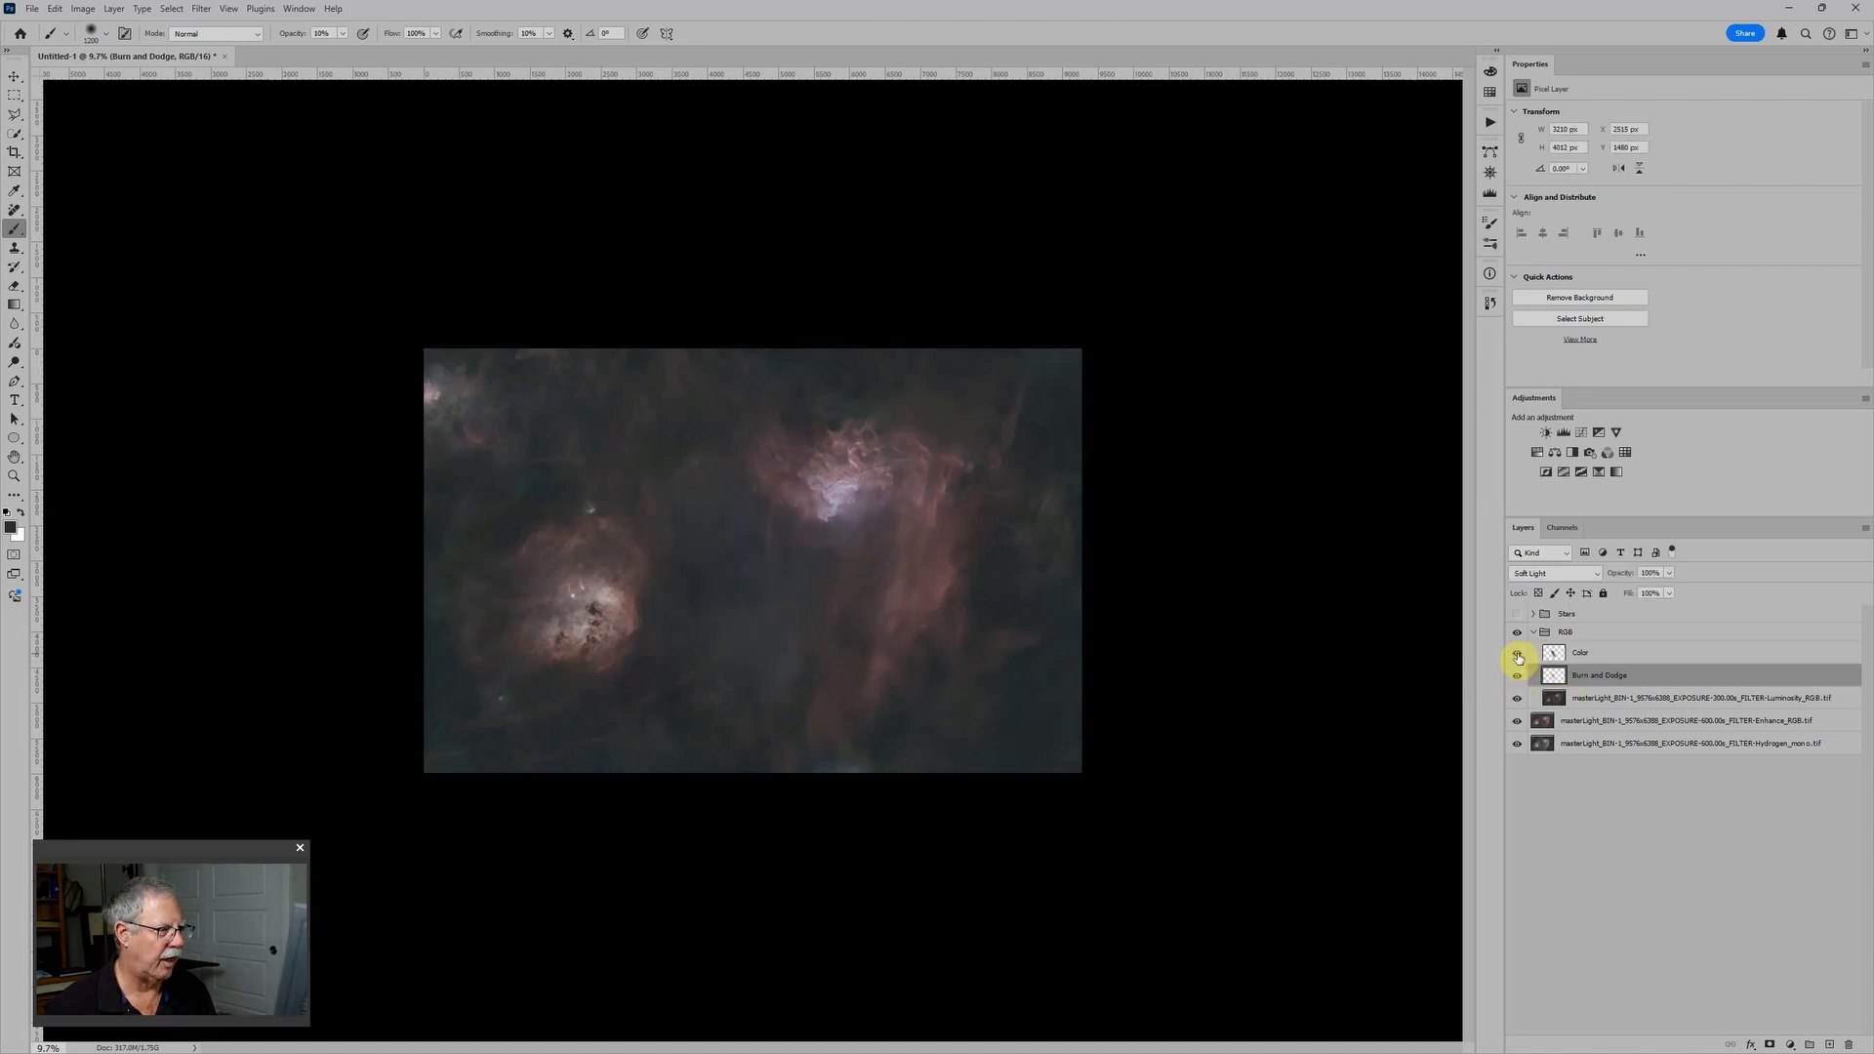
scroll(1184, 584, "up", 3)
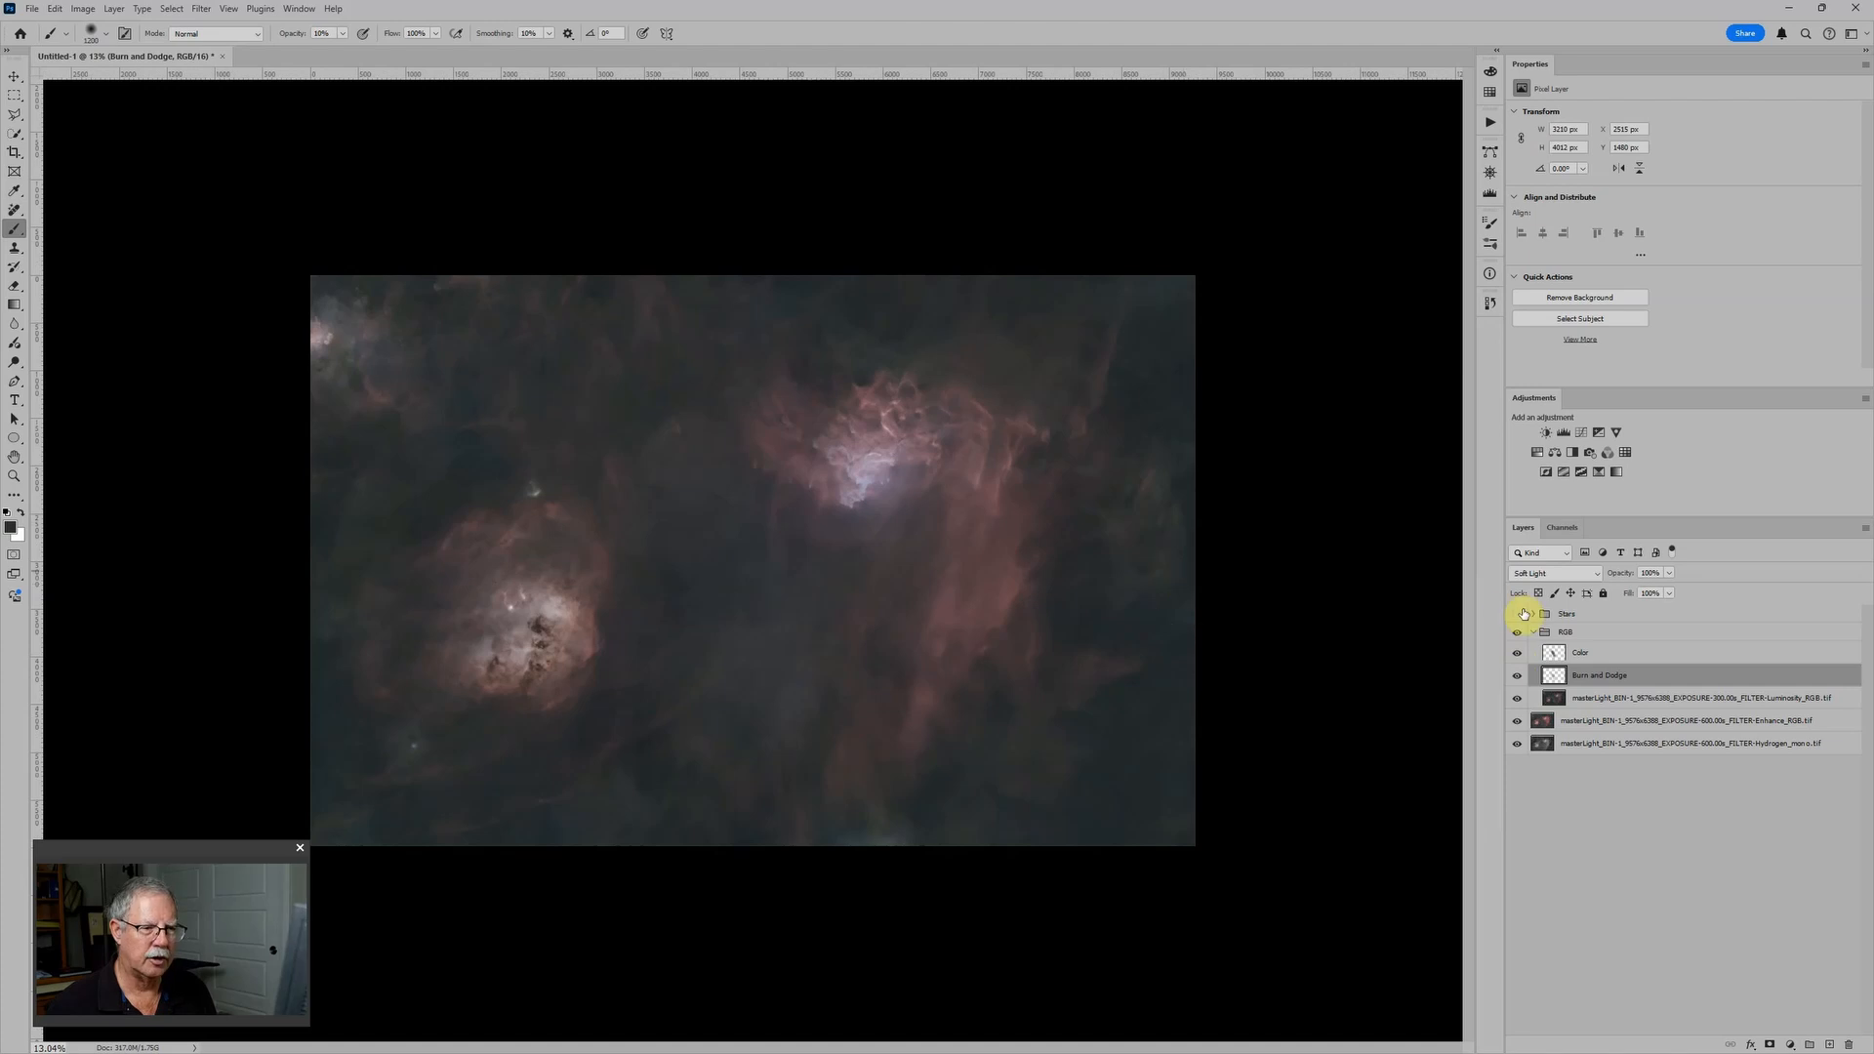
Show the Stars group to check the retouched background with stars, and hide the group again
scroll(840, 619, "up", 3)
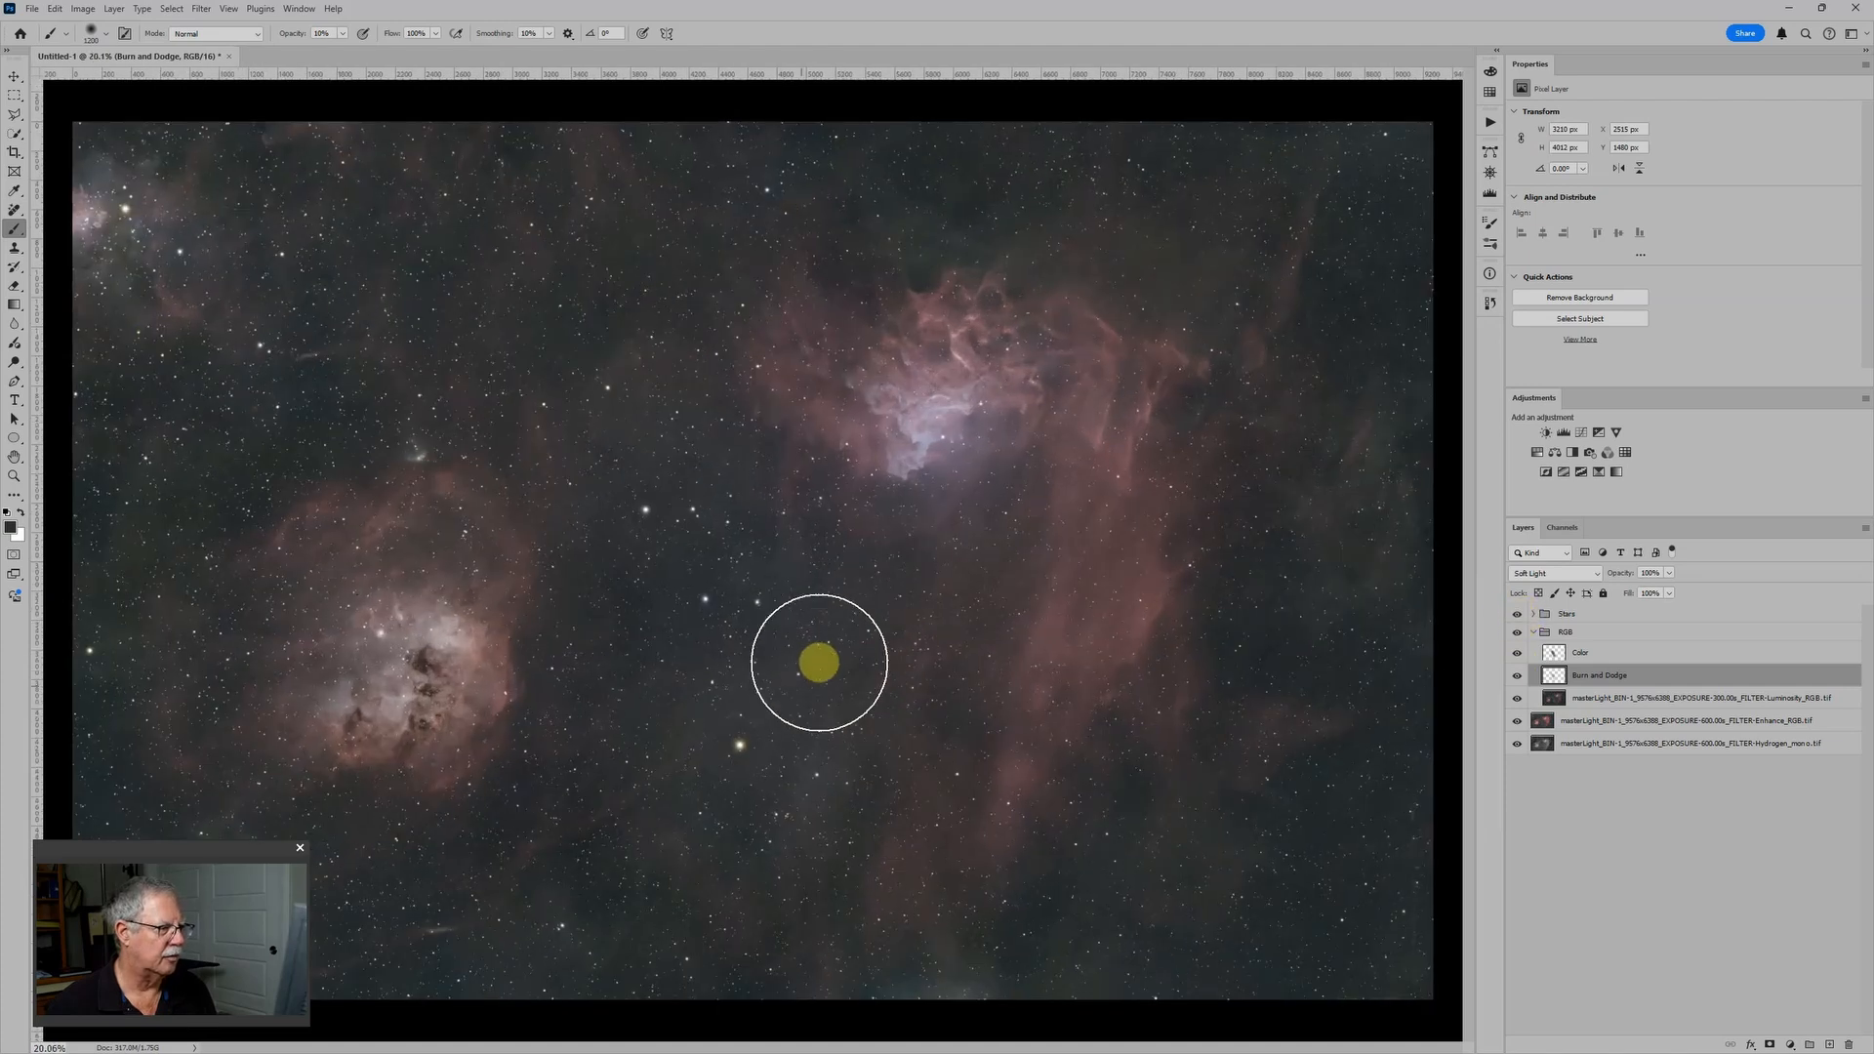
scroll(1063, 590, "down", 3)
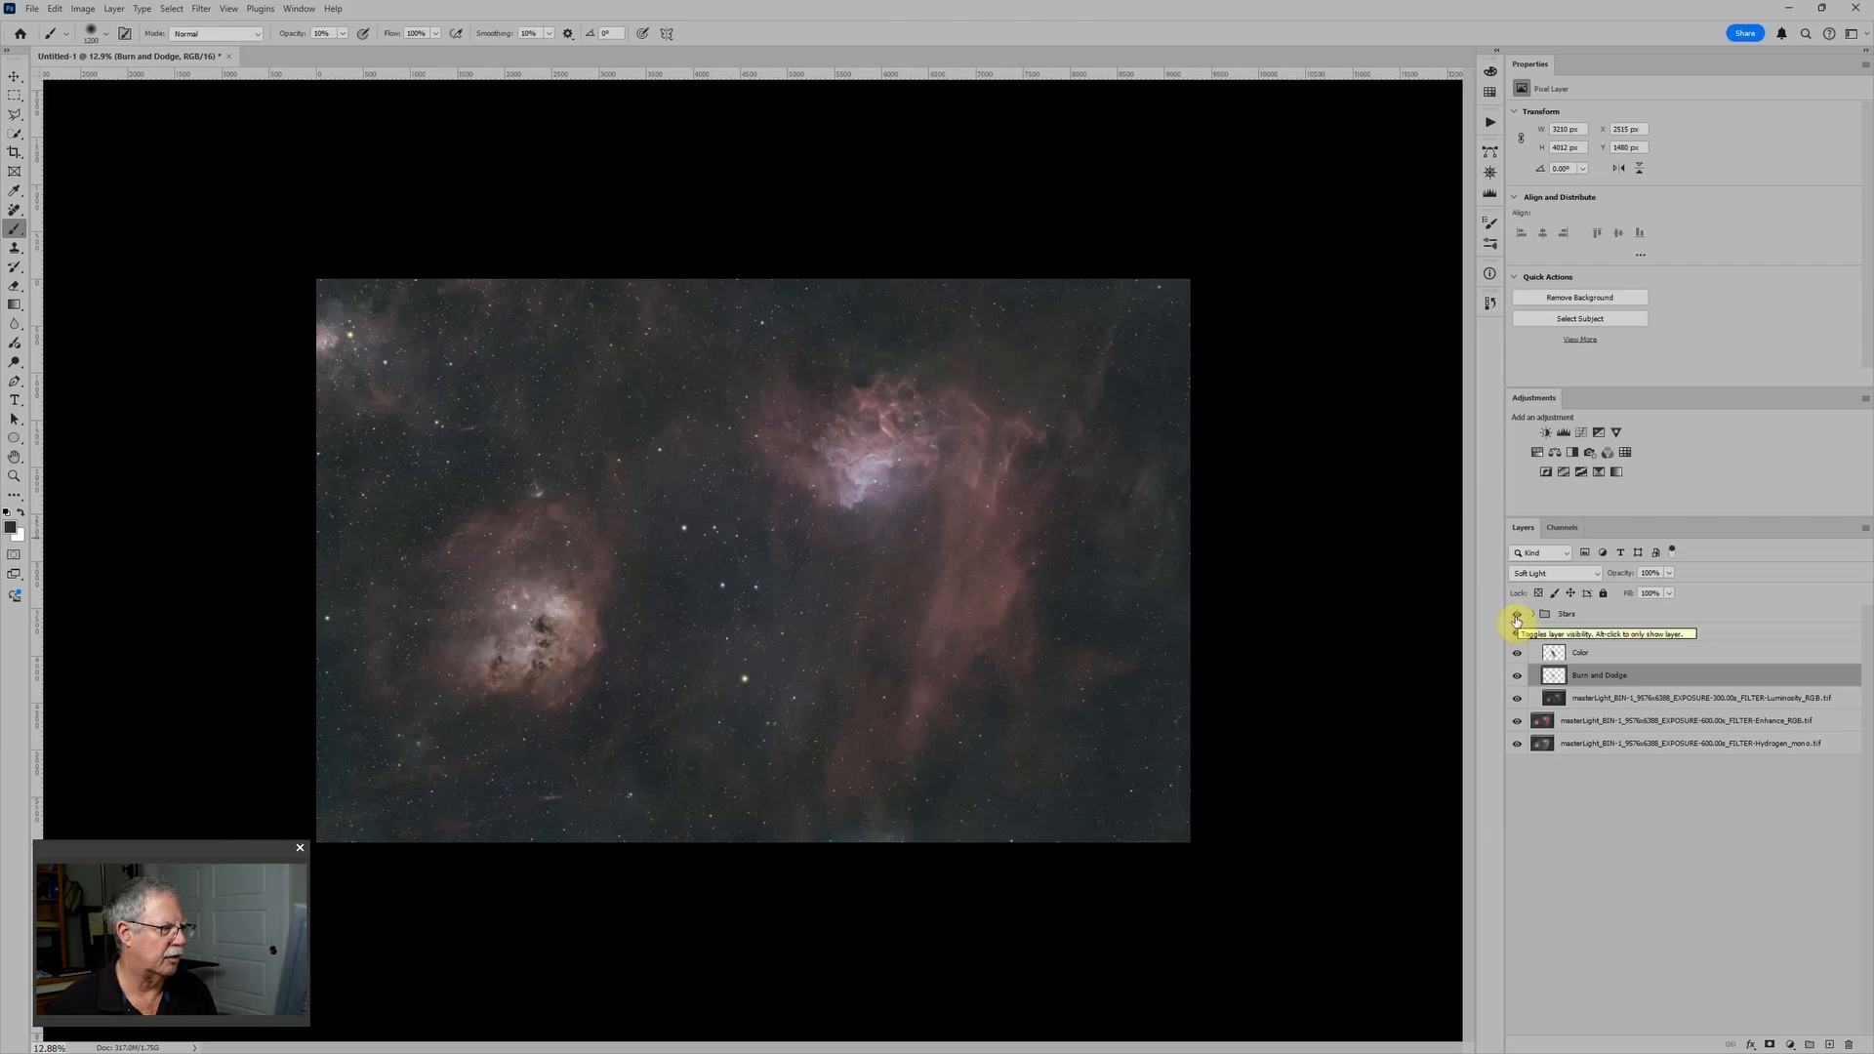
scroll(746, 551, "up", 2)
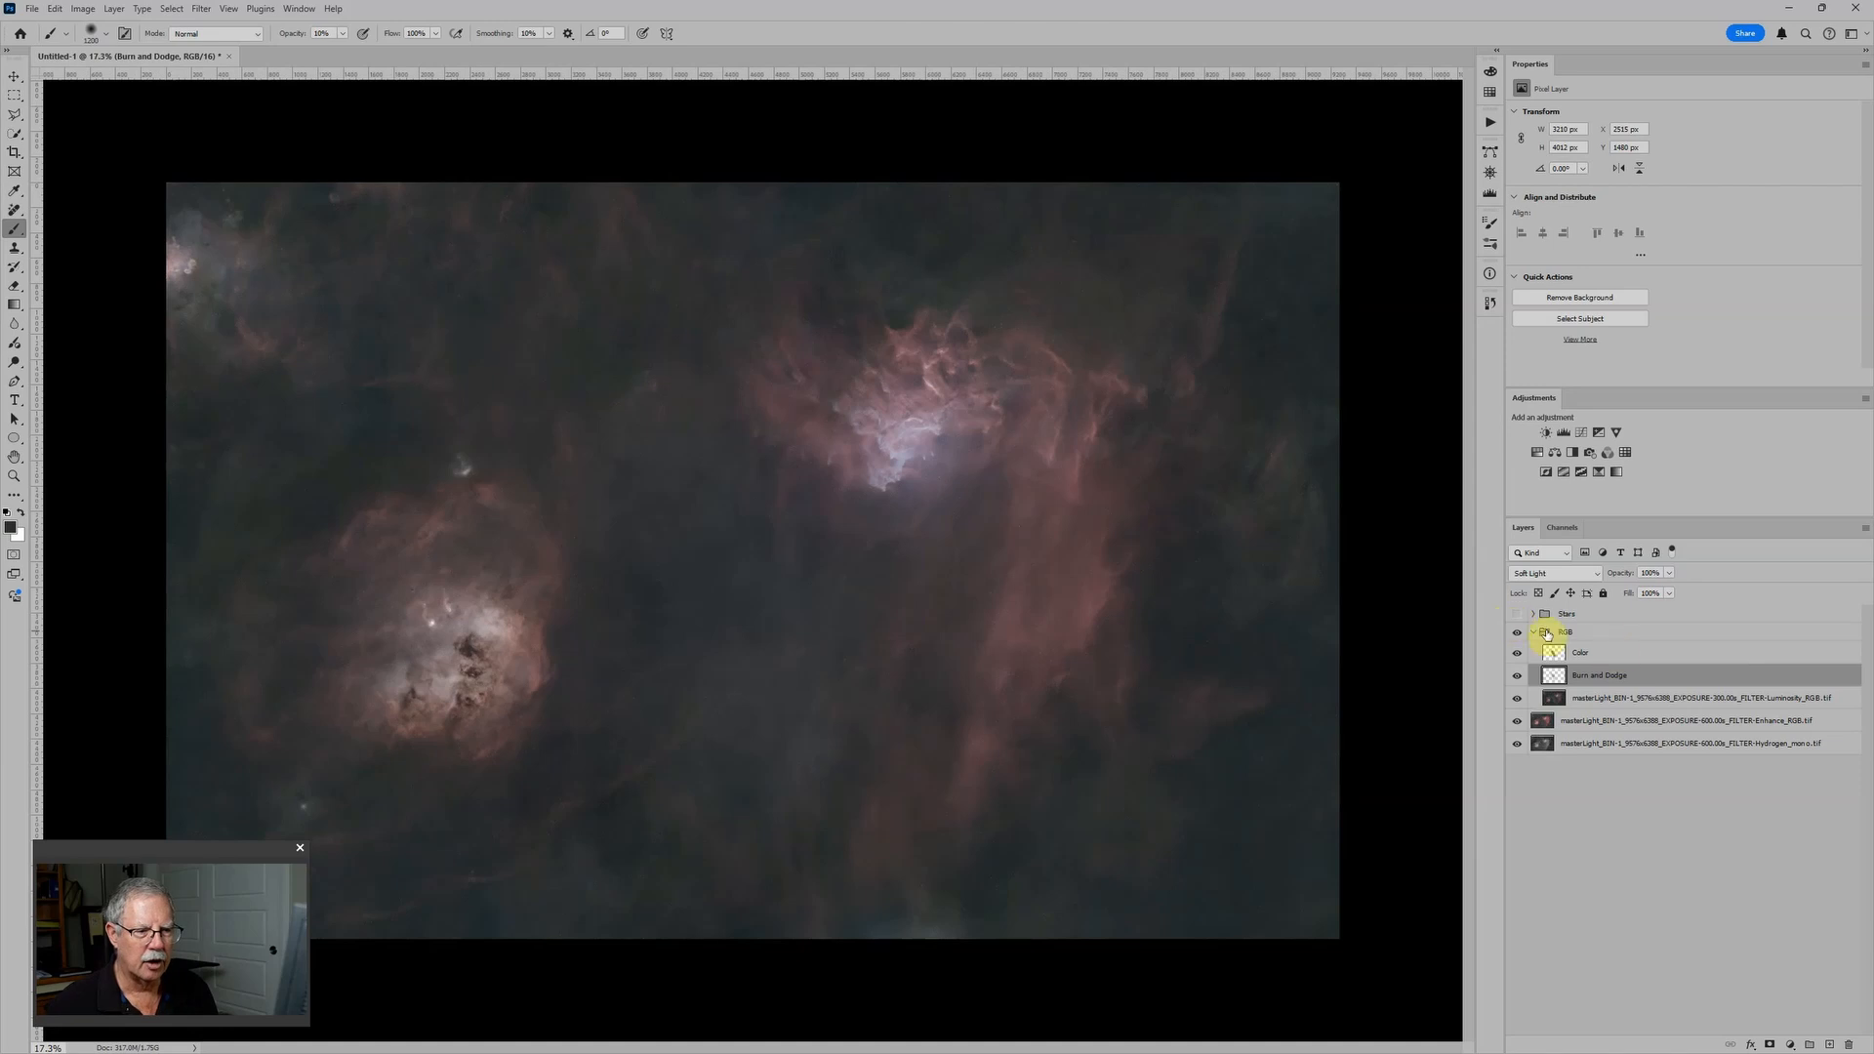
Add a Levels and a Hue/Saturation adjustment layer above the Color layer in the RGB group
left_click(1630, 661)
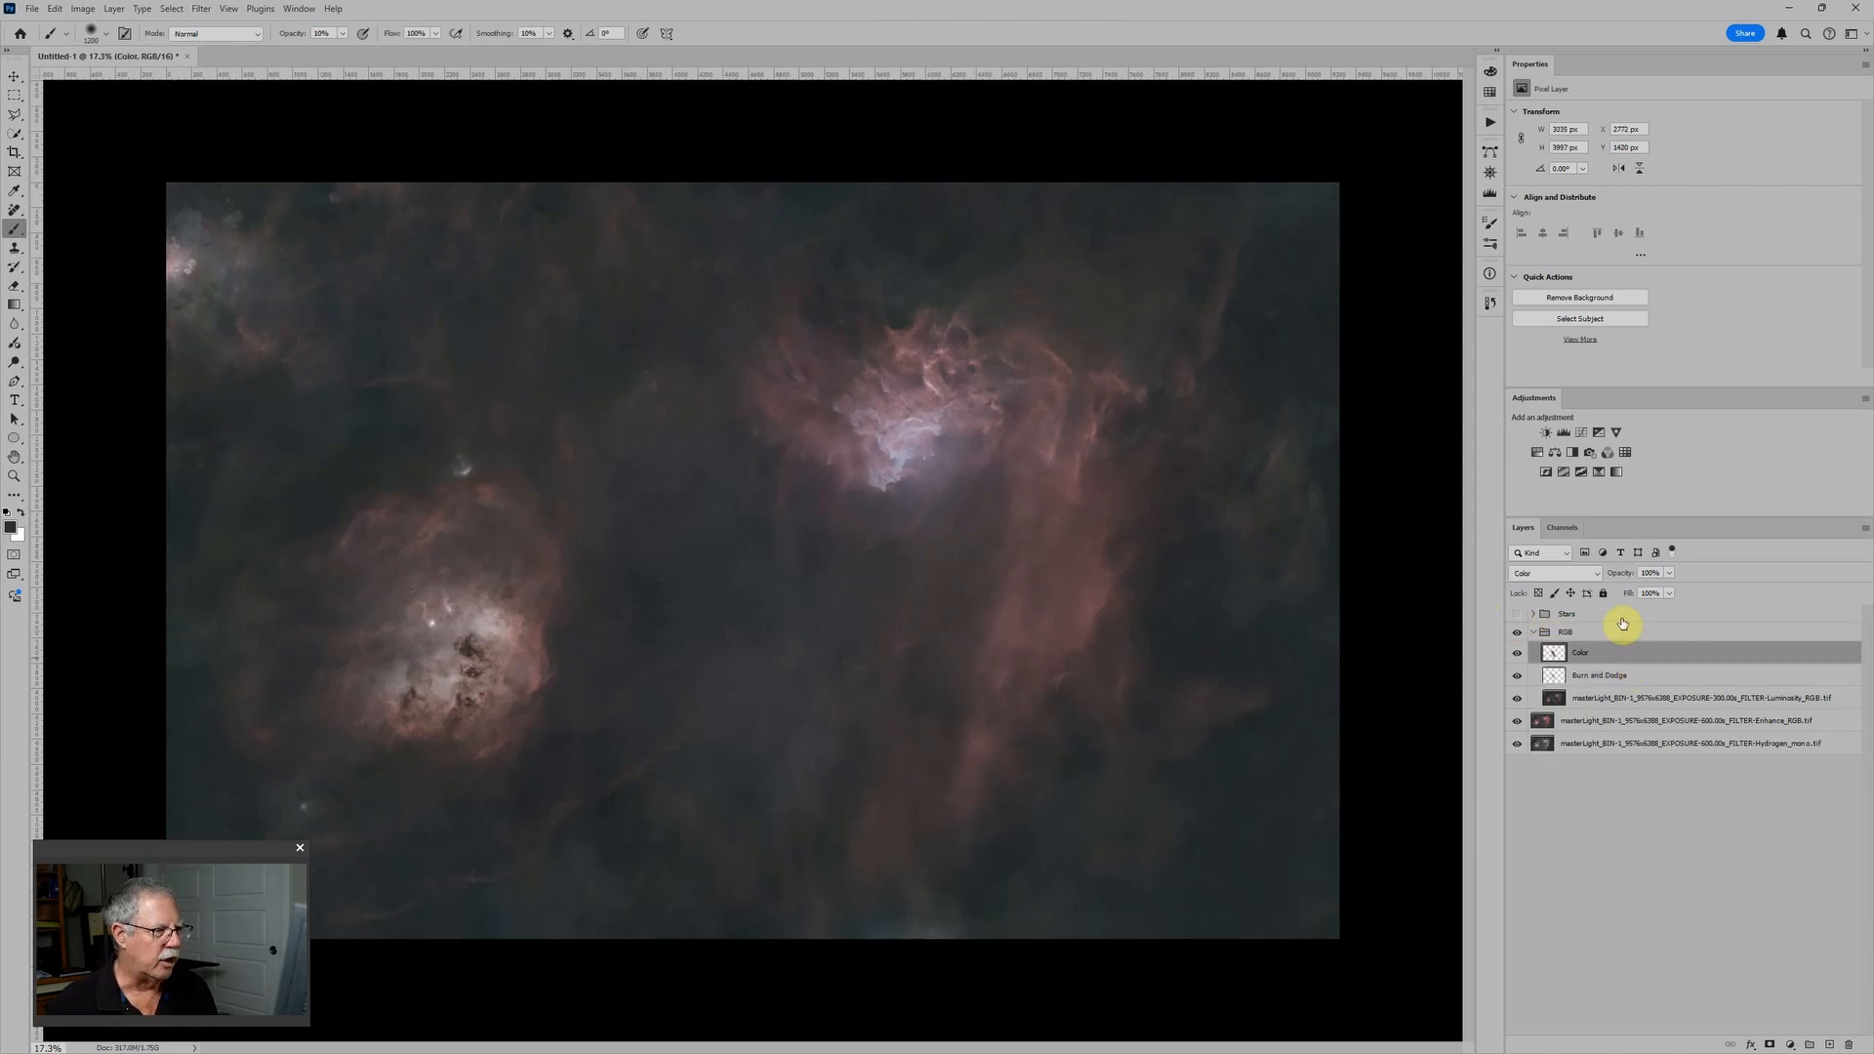
left_click(1564, 433)
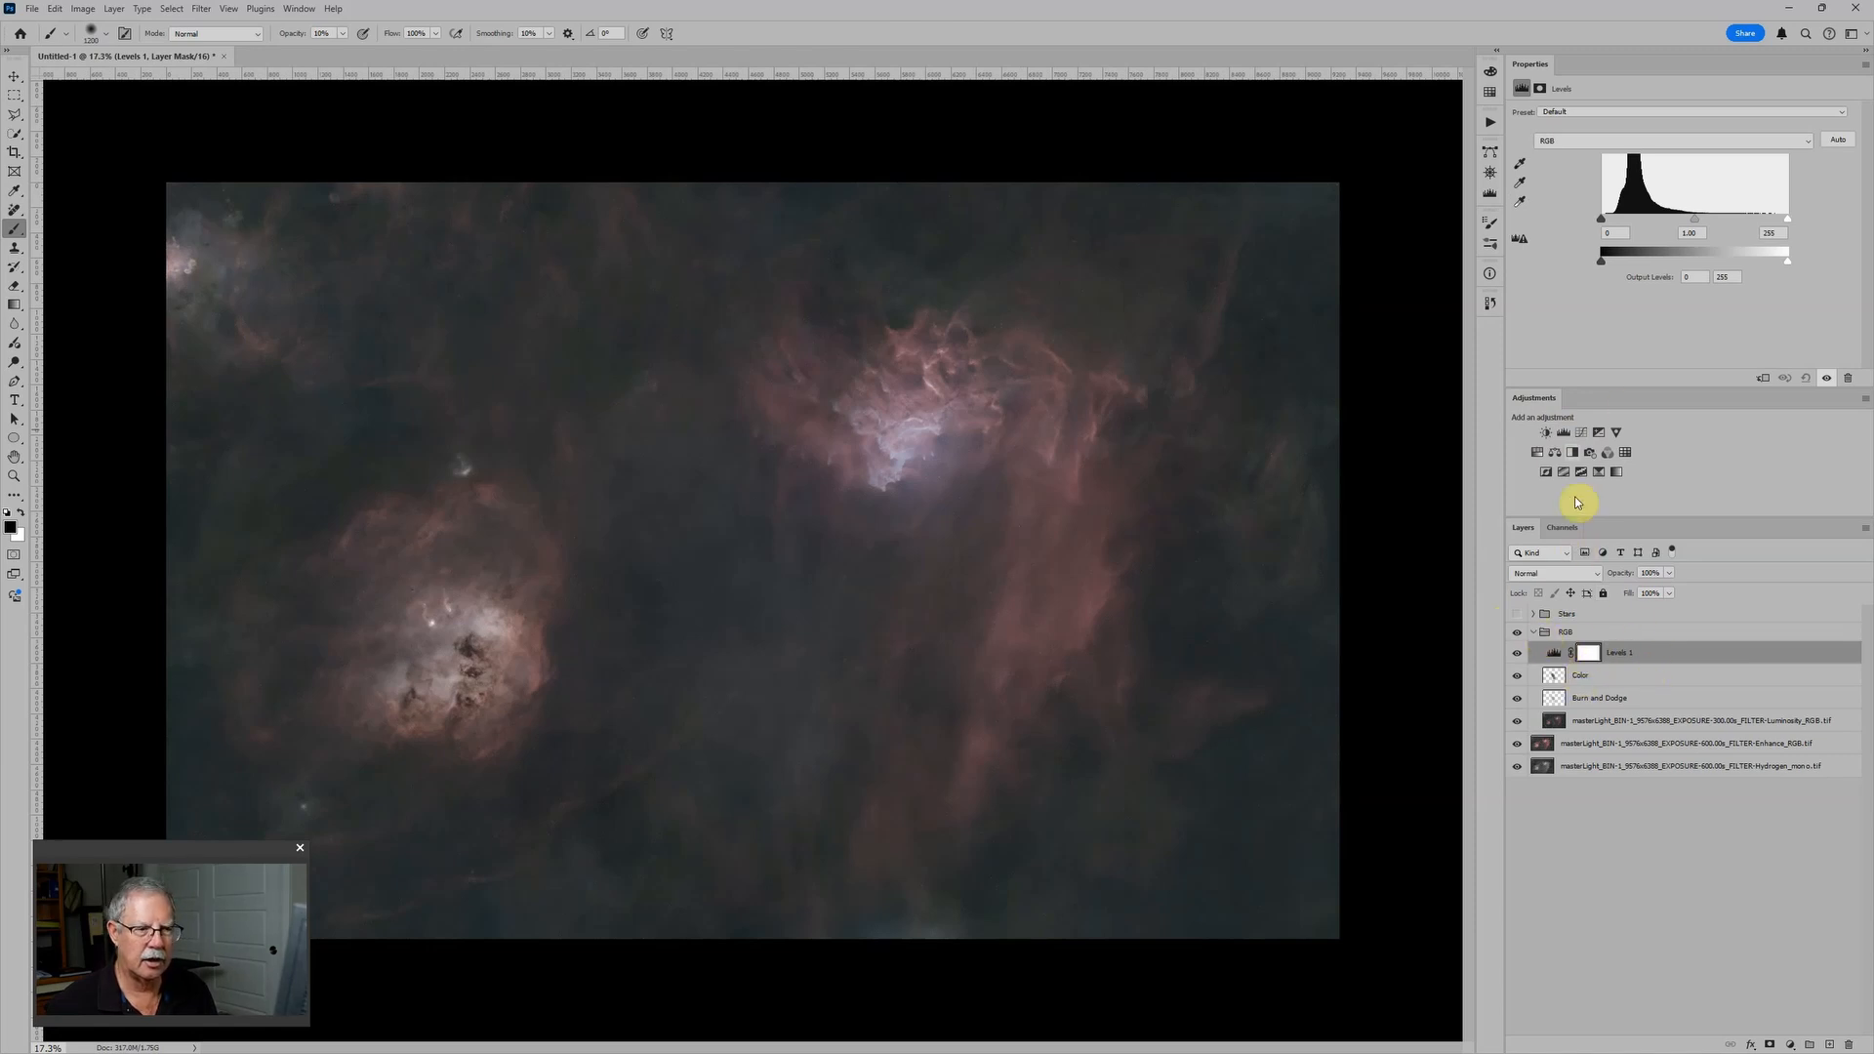
left_click(1537, 454)
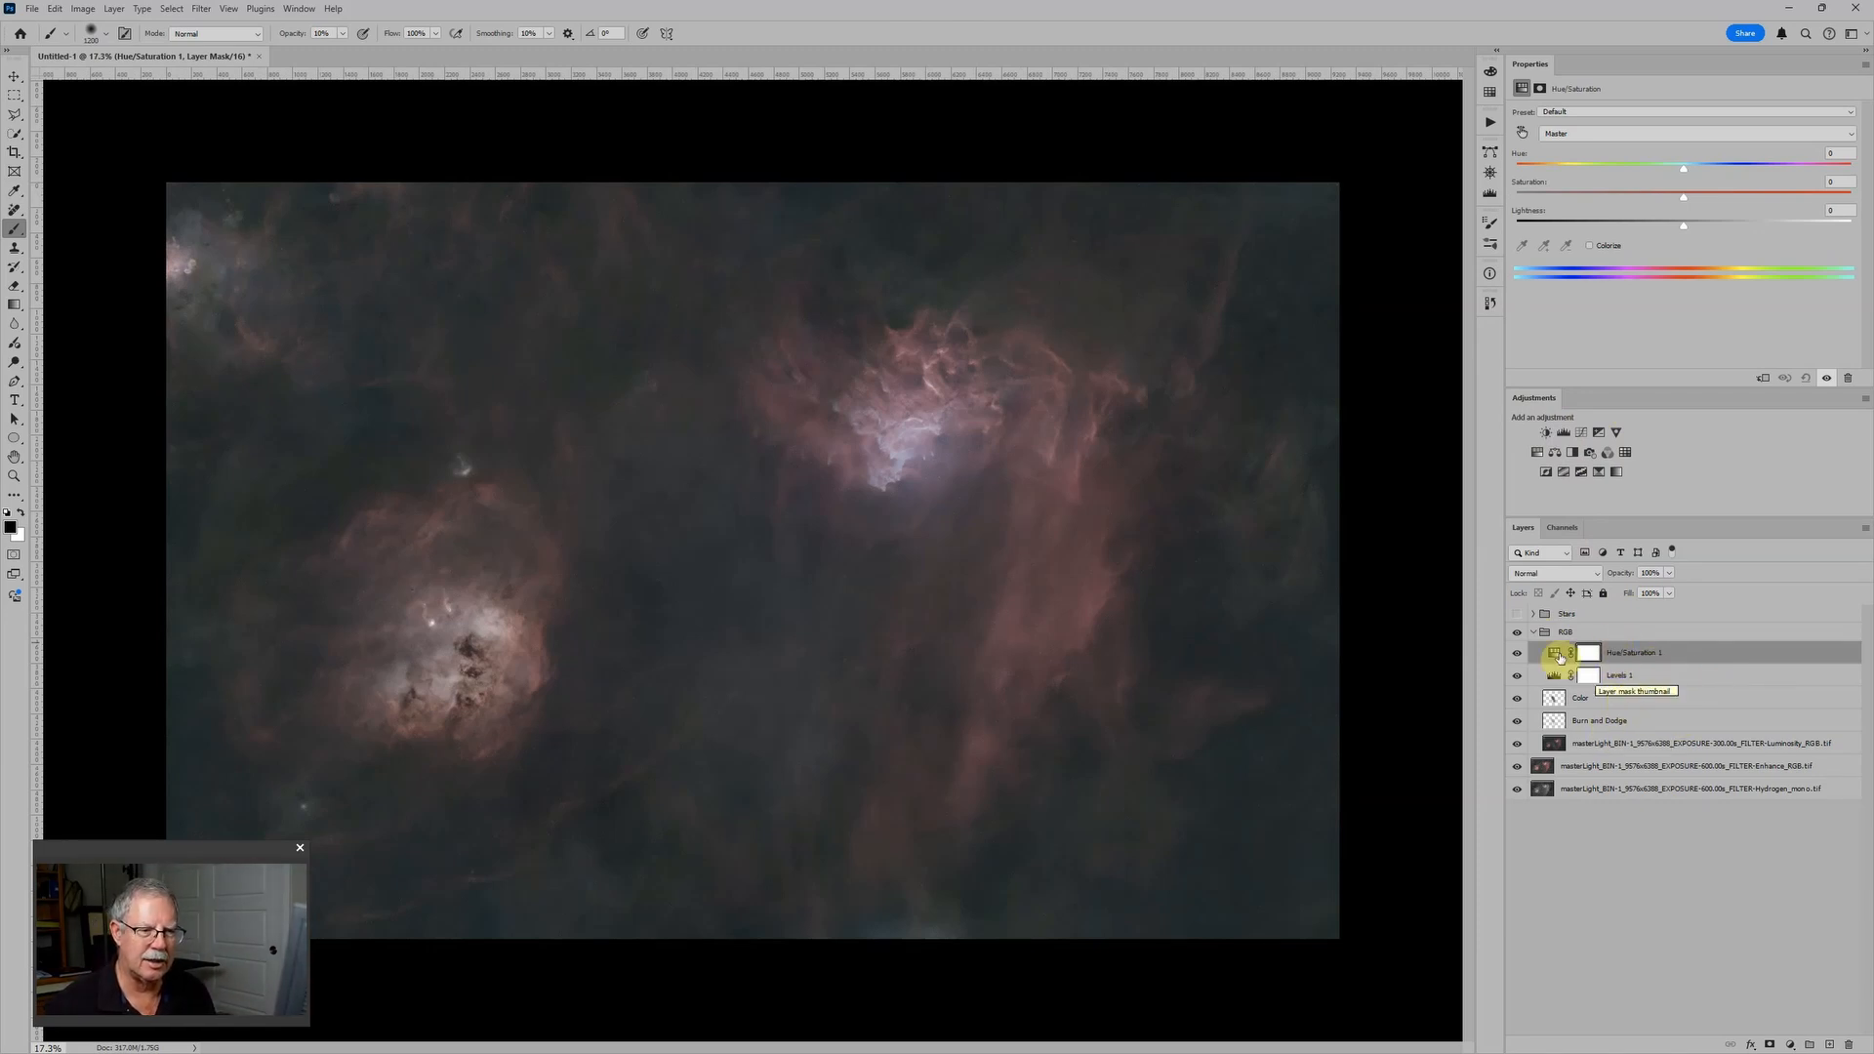
Collapse and hide the RGB group, and select the starless Enhance RGB layer
left_click(1534, 633)
left_click(1518, 634)
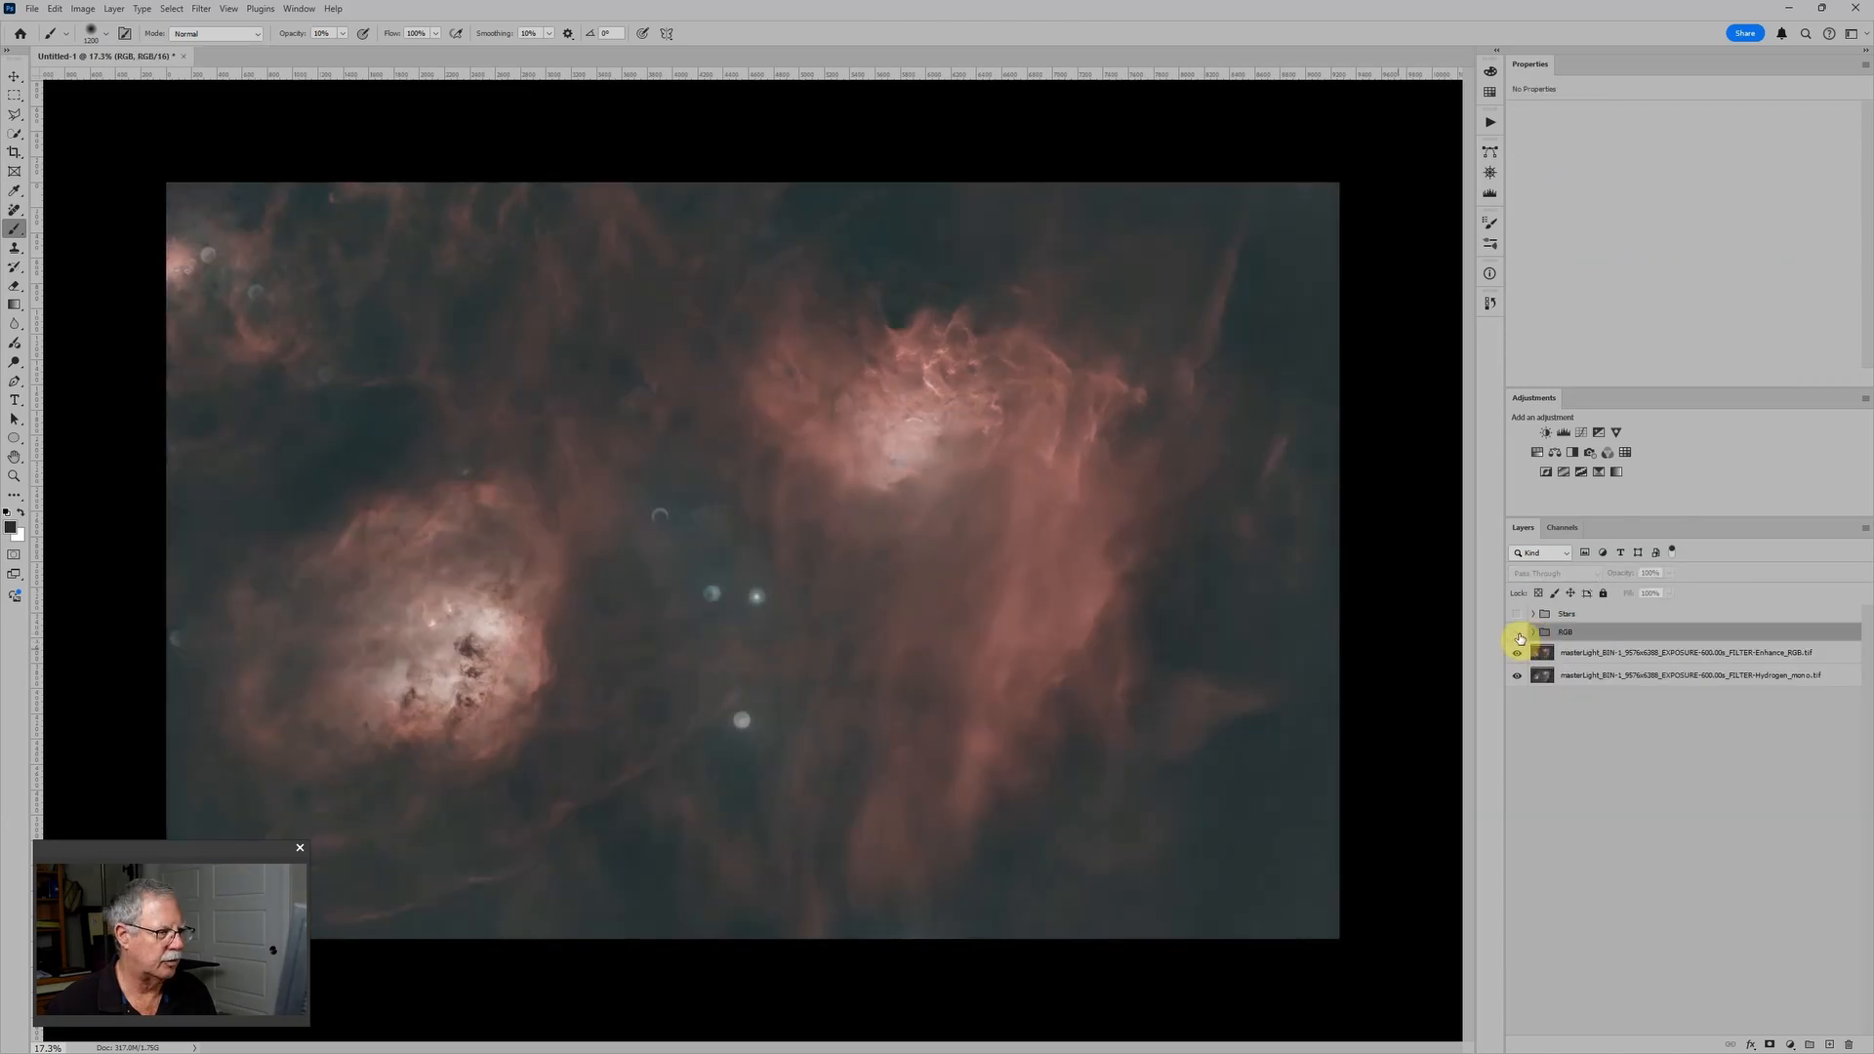
scroll(891, 544, "down", 3)
left_click(1594, 656)
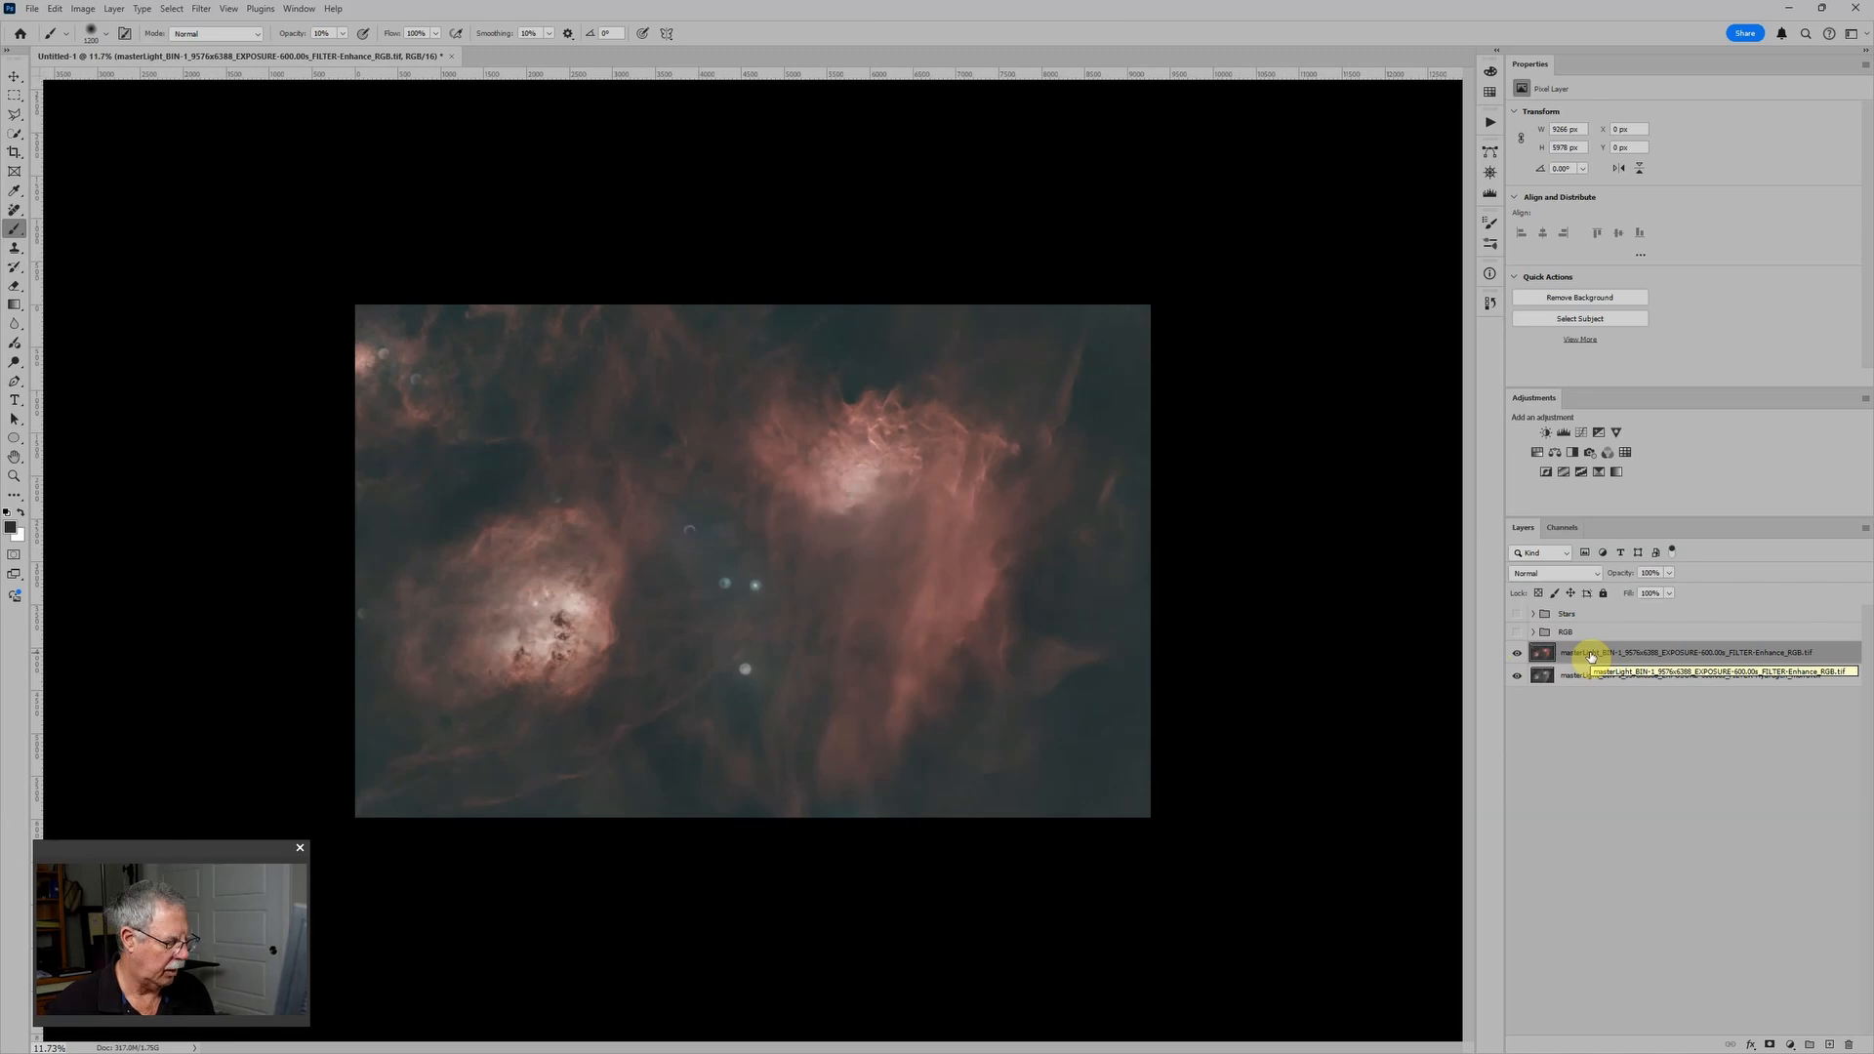
Put the starless Enhance RGB layer into its own group named LE
key("ctrl+g")
double_click(1572, 651)
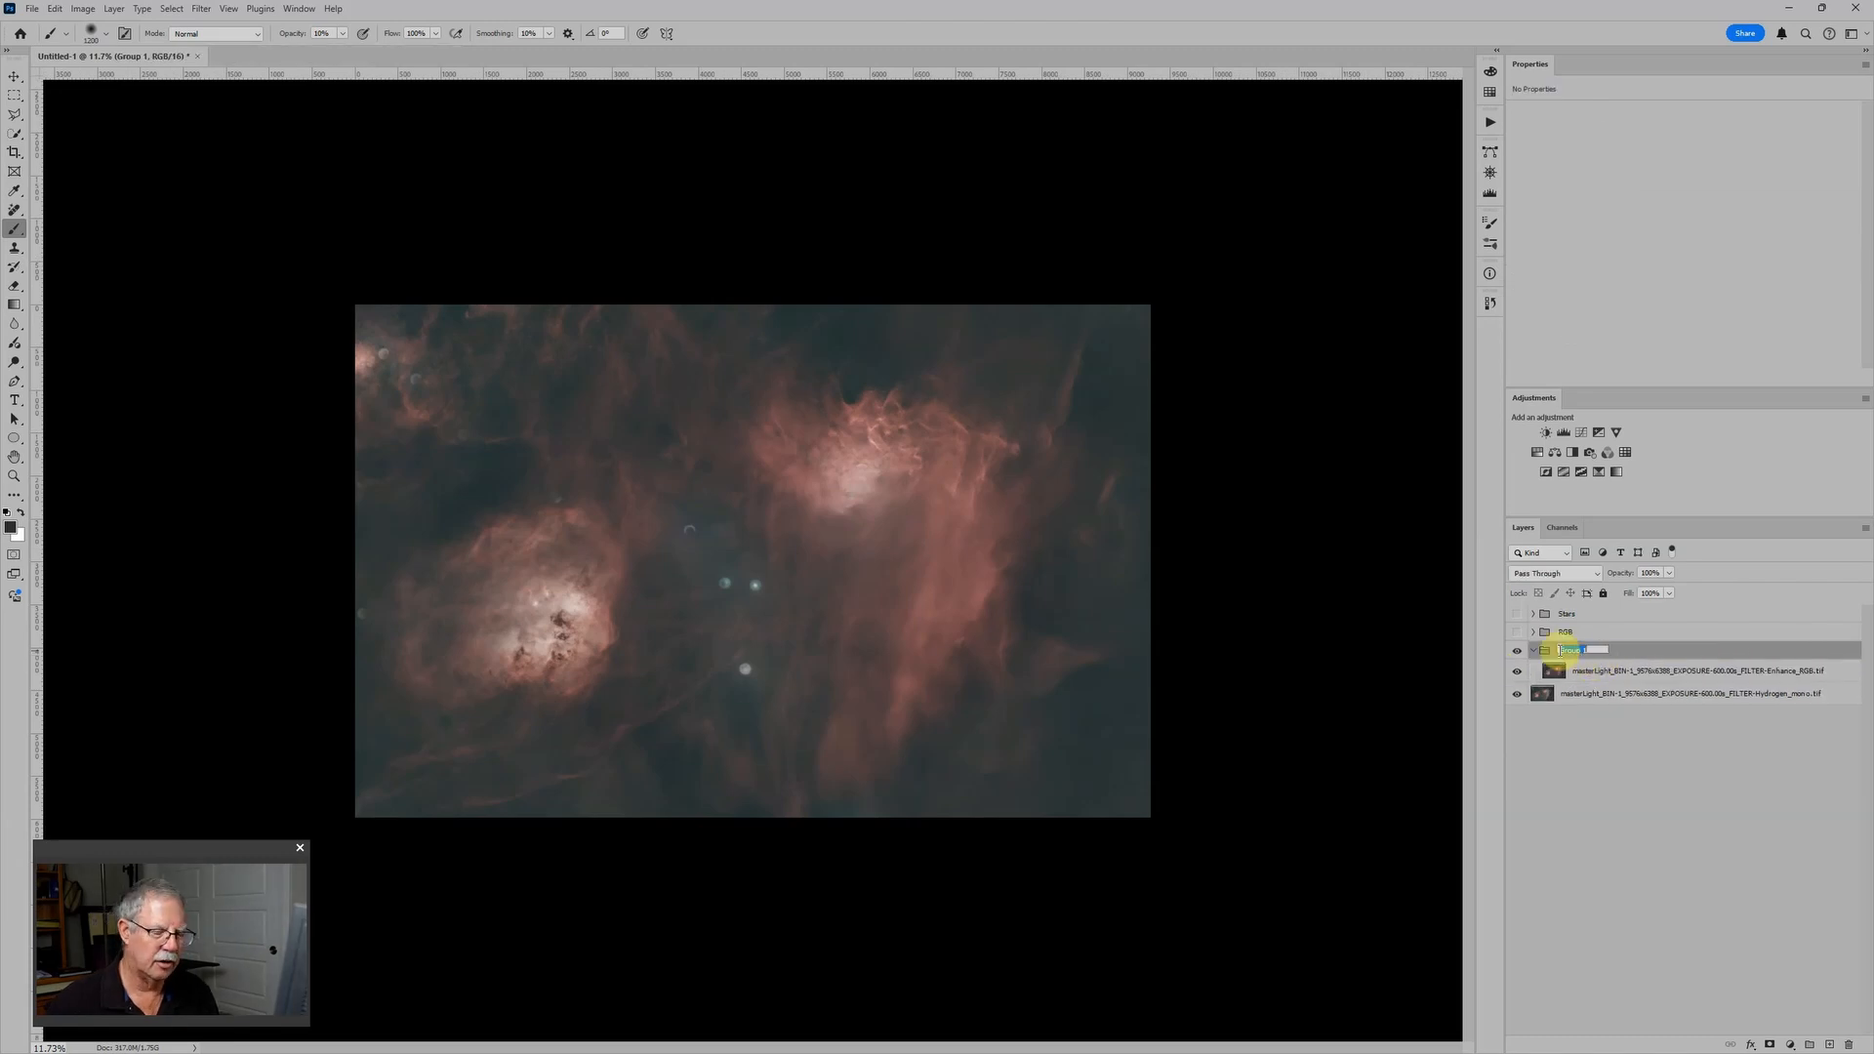
type("LE")
key("Return")
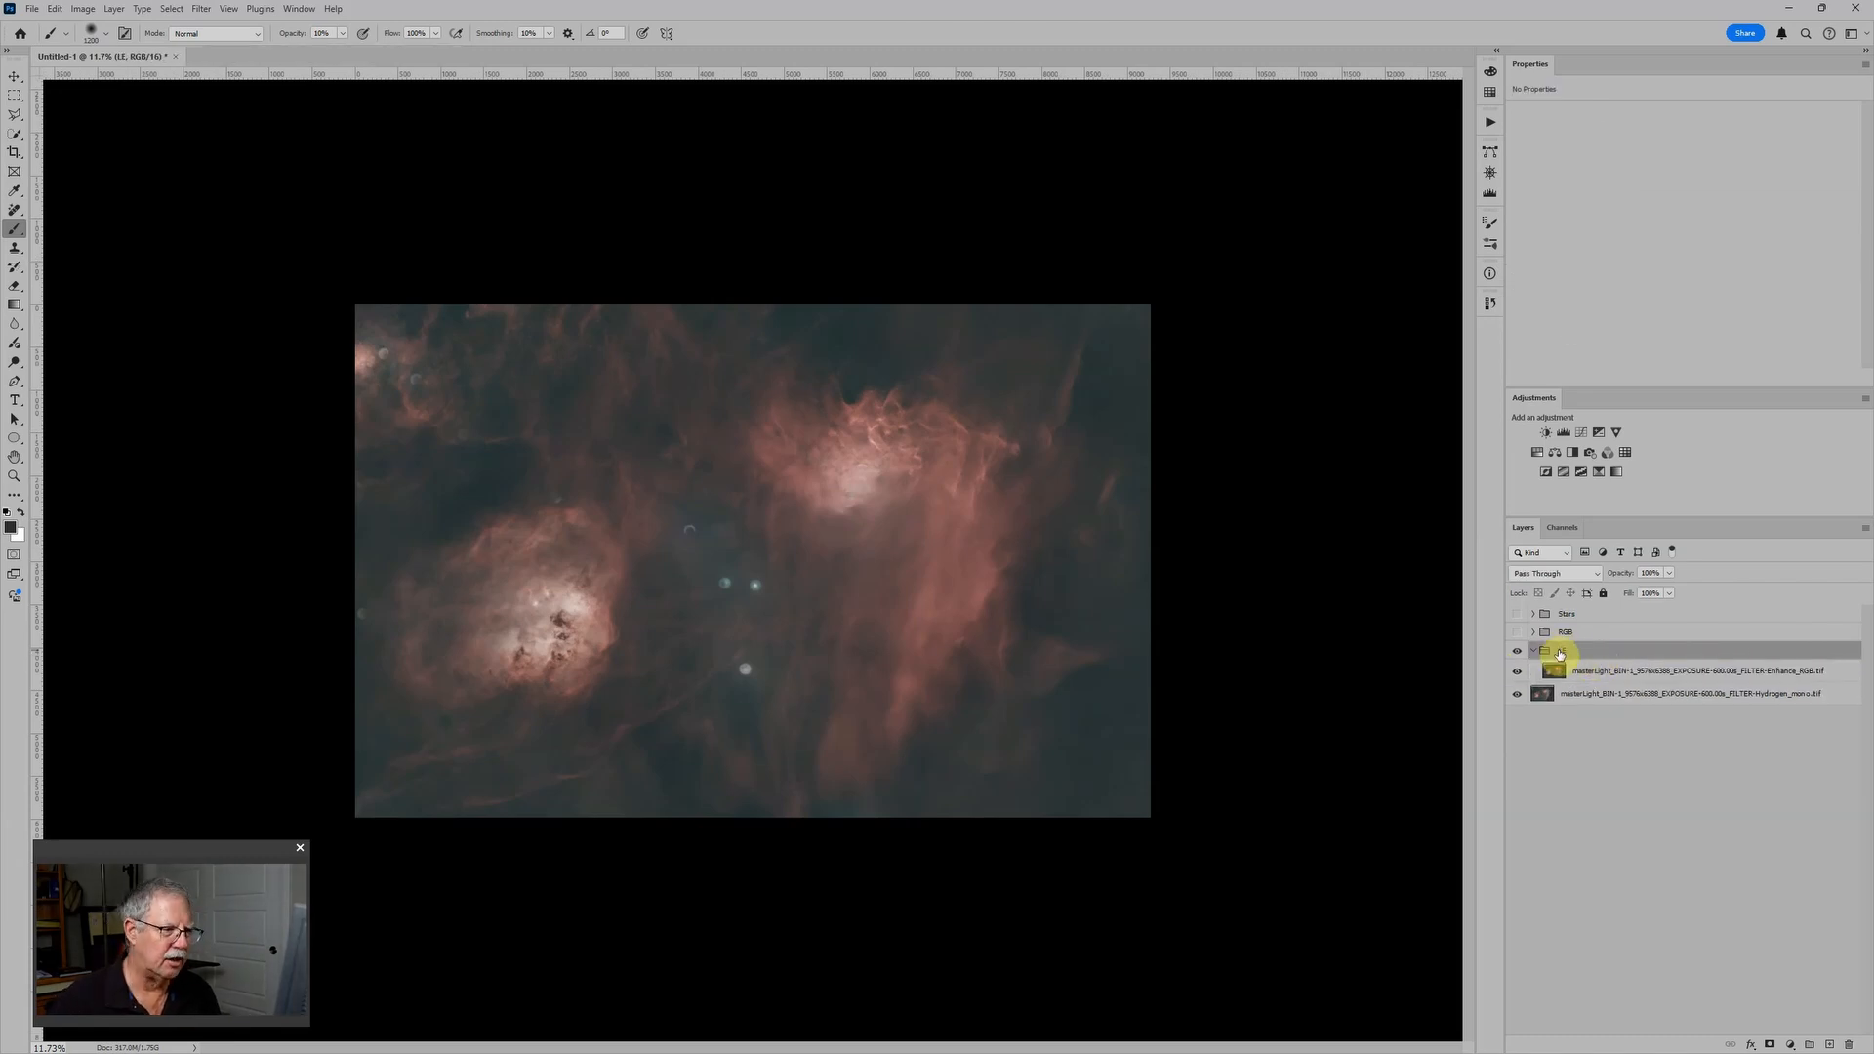
On the Enhance RGB layer, mark the leftover star halos between the two nebulae with the Remove tool at brush size 250
left_click(1610, 670)
scroll(840, 683, "up", 5)
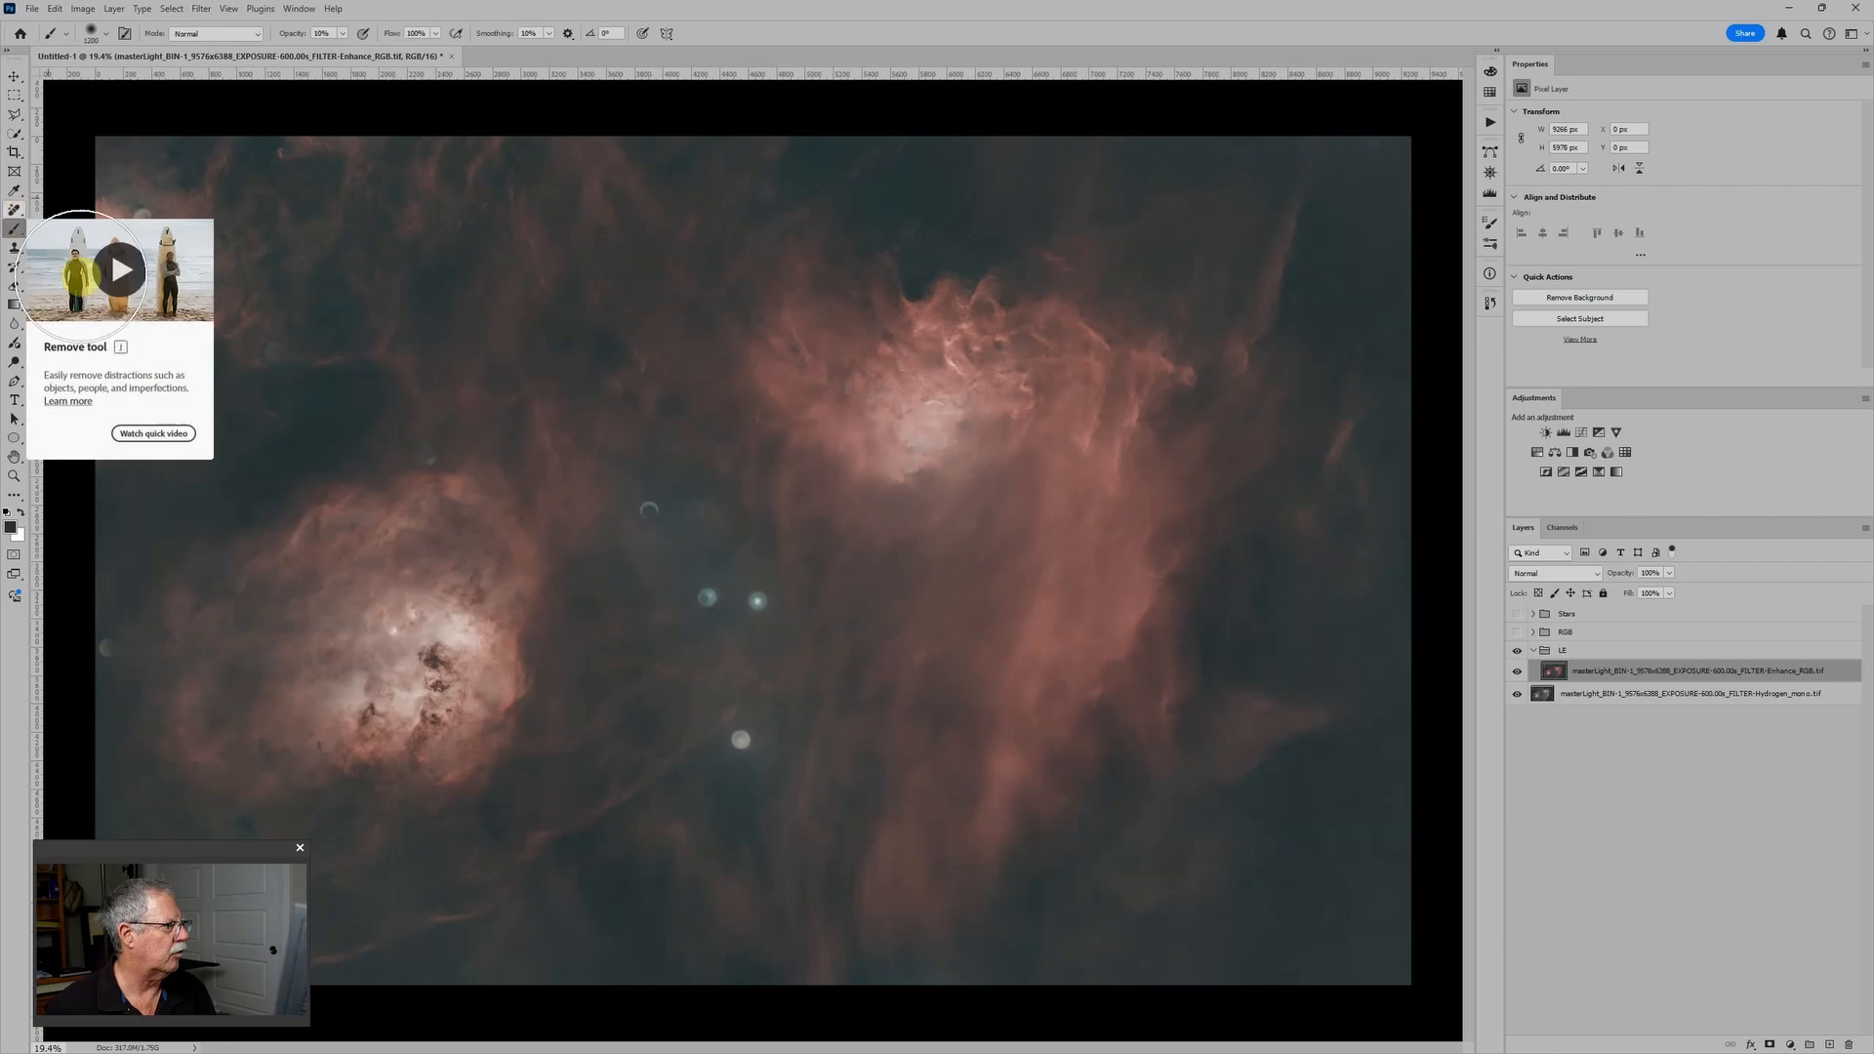
left_click(14, 218)
left_click_drag(15, 218, 68, 229)
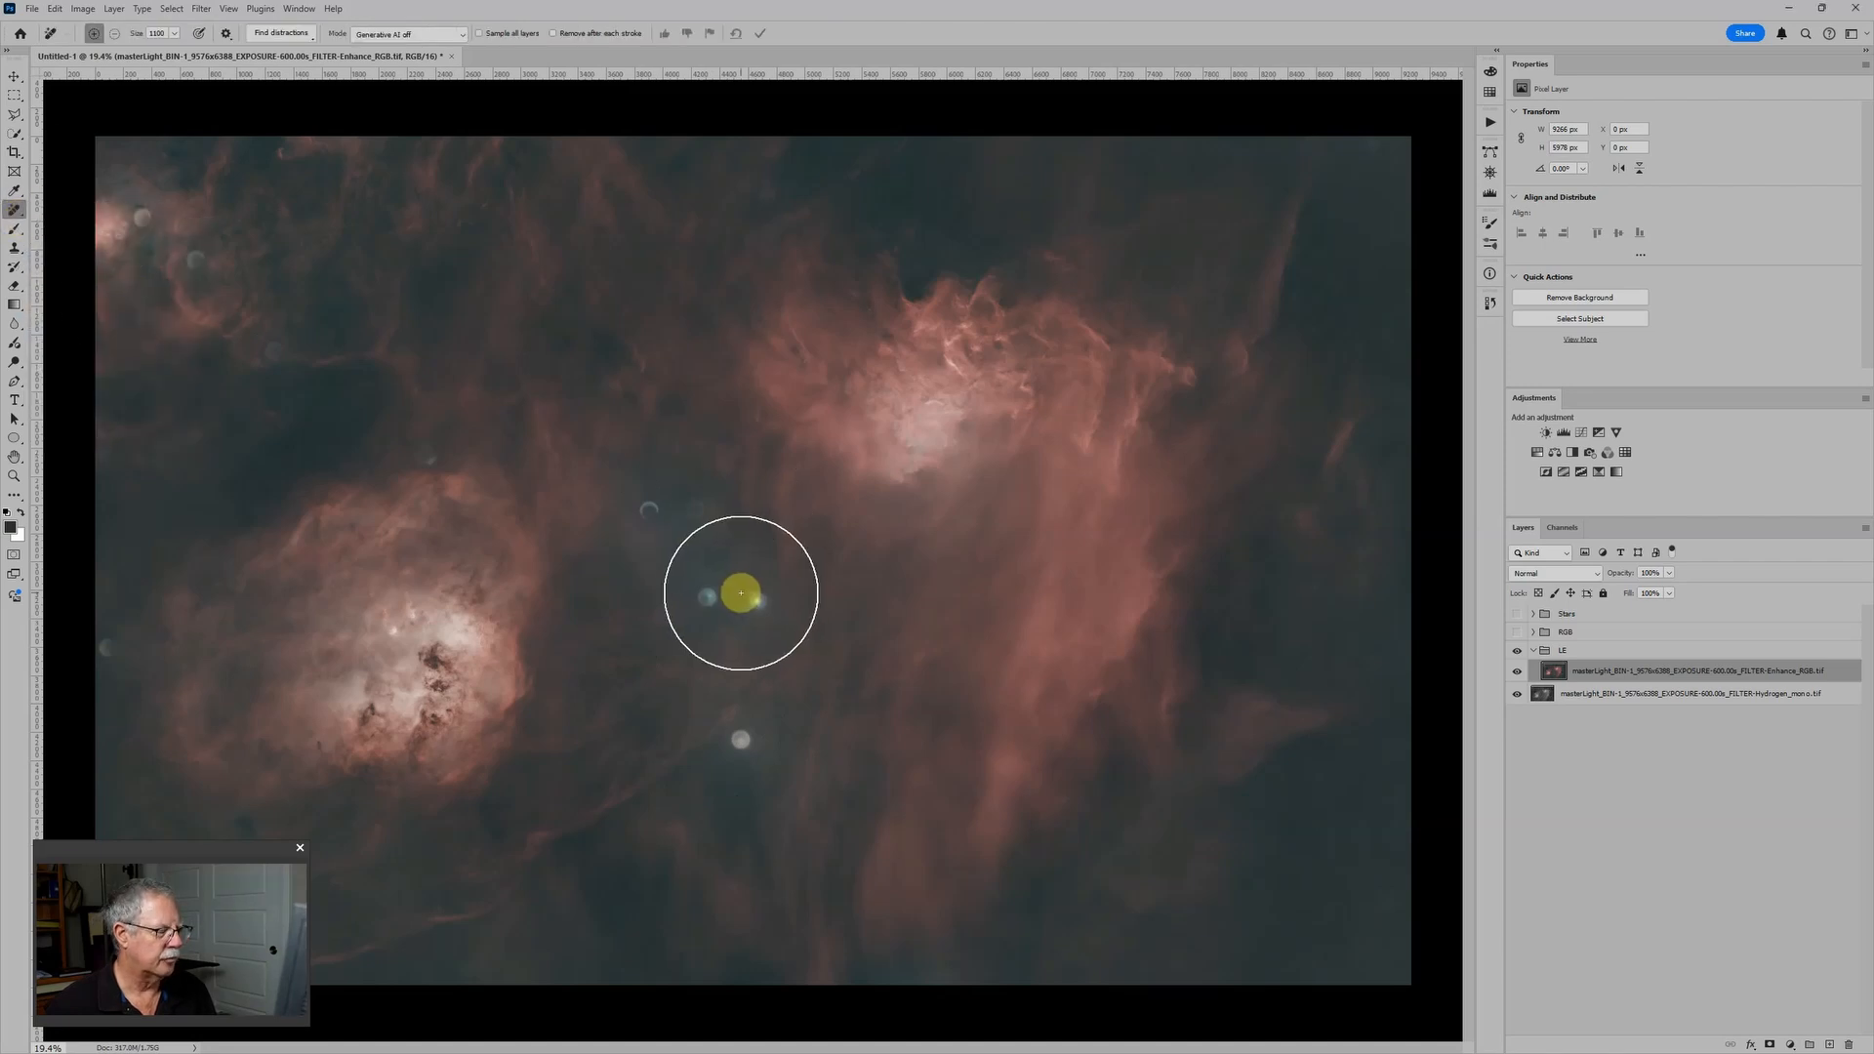
key("bracketleft")
key("bracketleft")
key("bracketleft")
key("bracketleft")
key("bracketleft")
key("bracketleft")
key("bracketleft")
key("bracketleft")
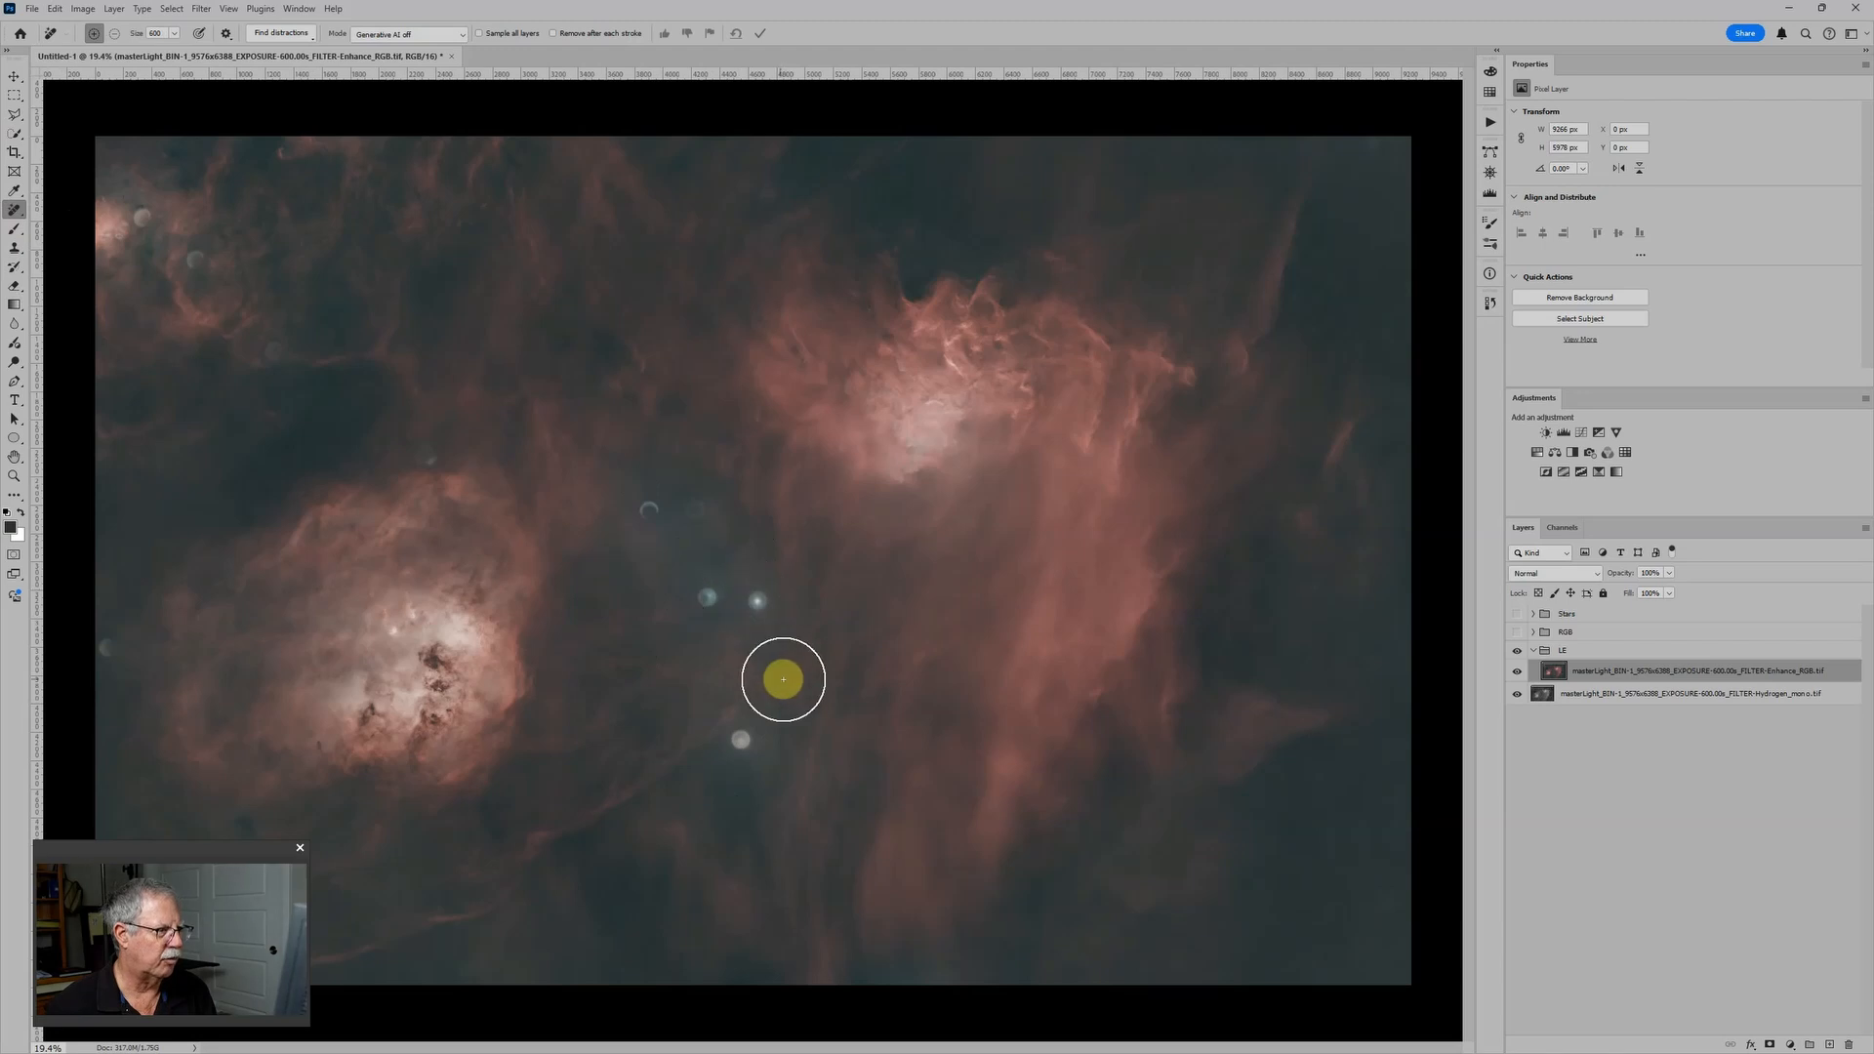
left_click_drag(702, 533, 710, 564)
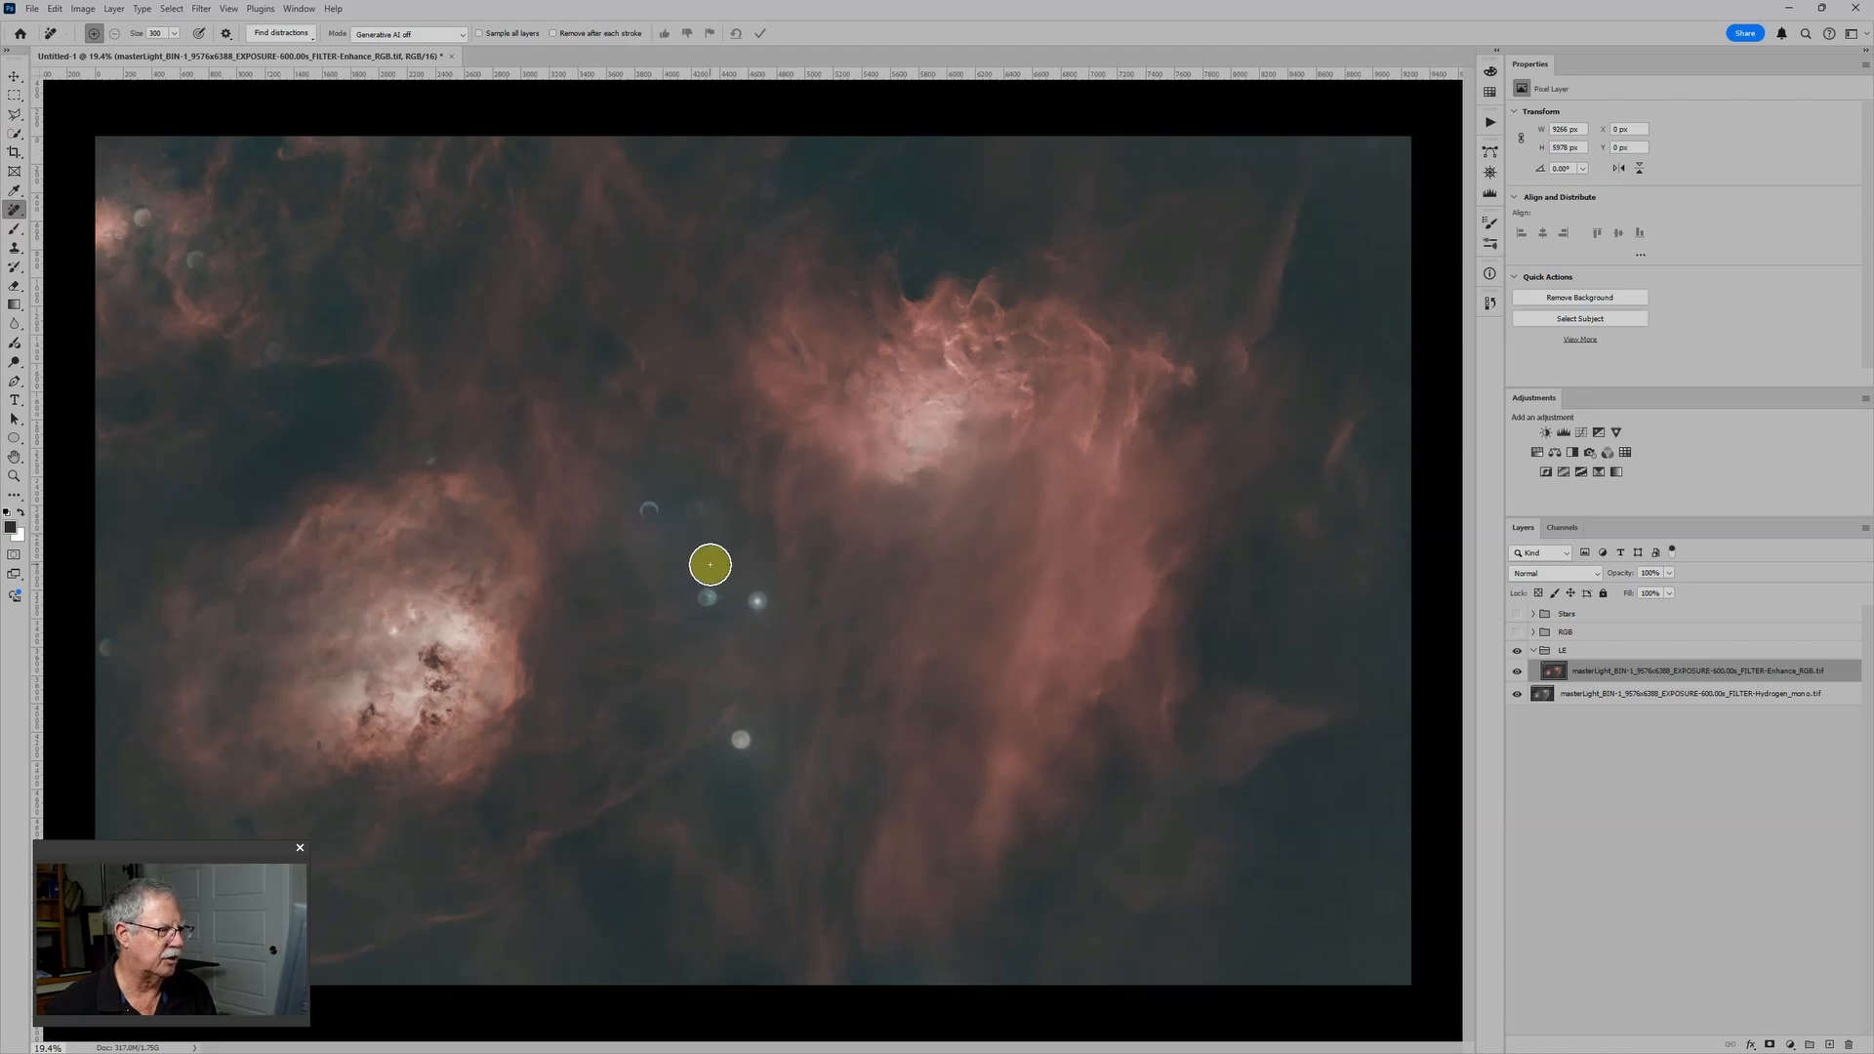
left_click(649, 511)
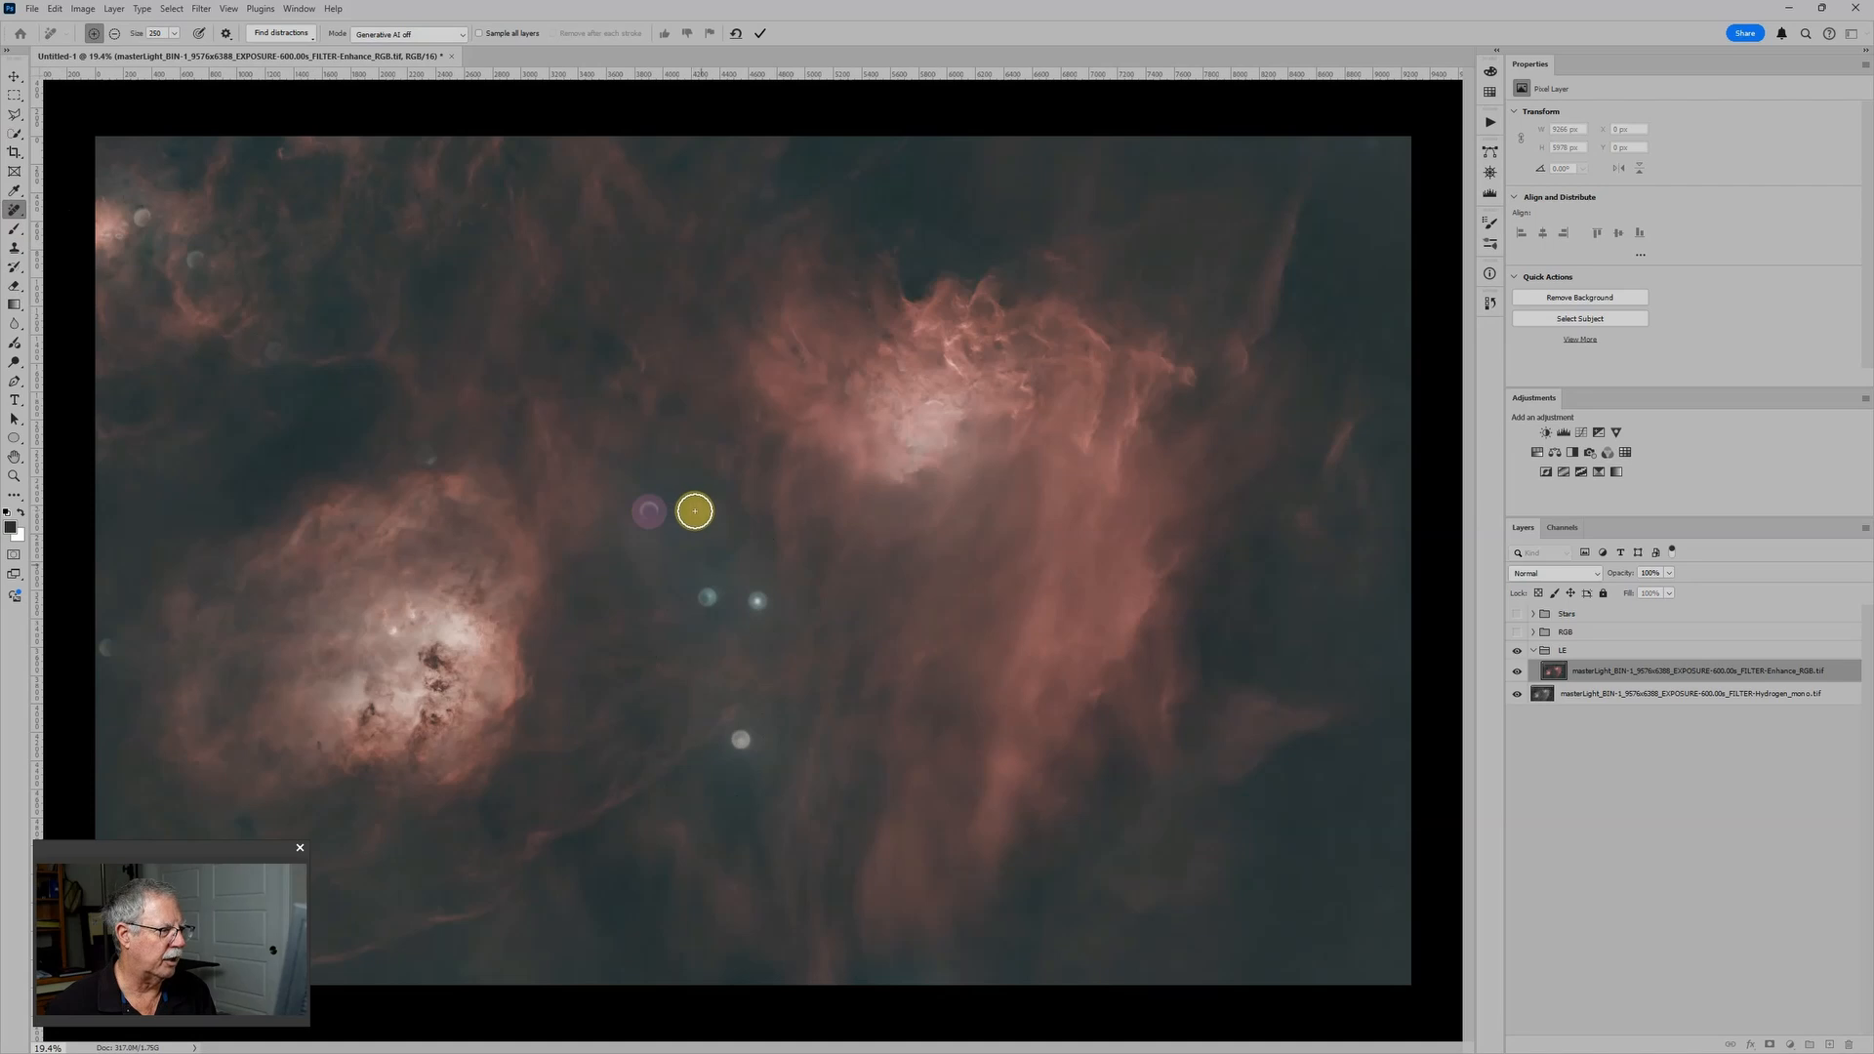
left_click(694, 510)
left_click(708, 598)
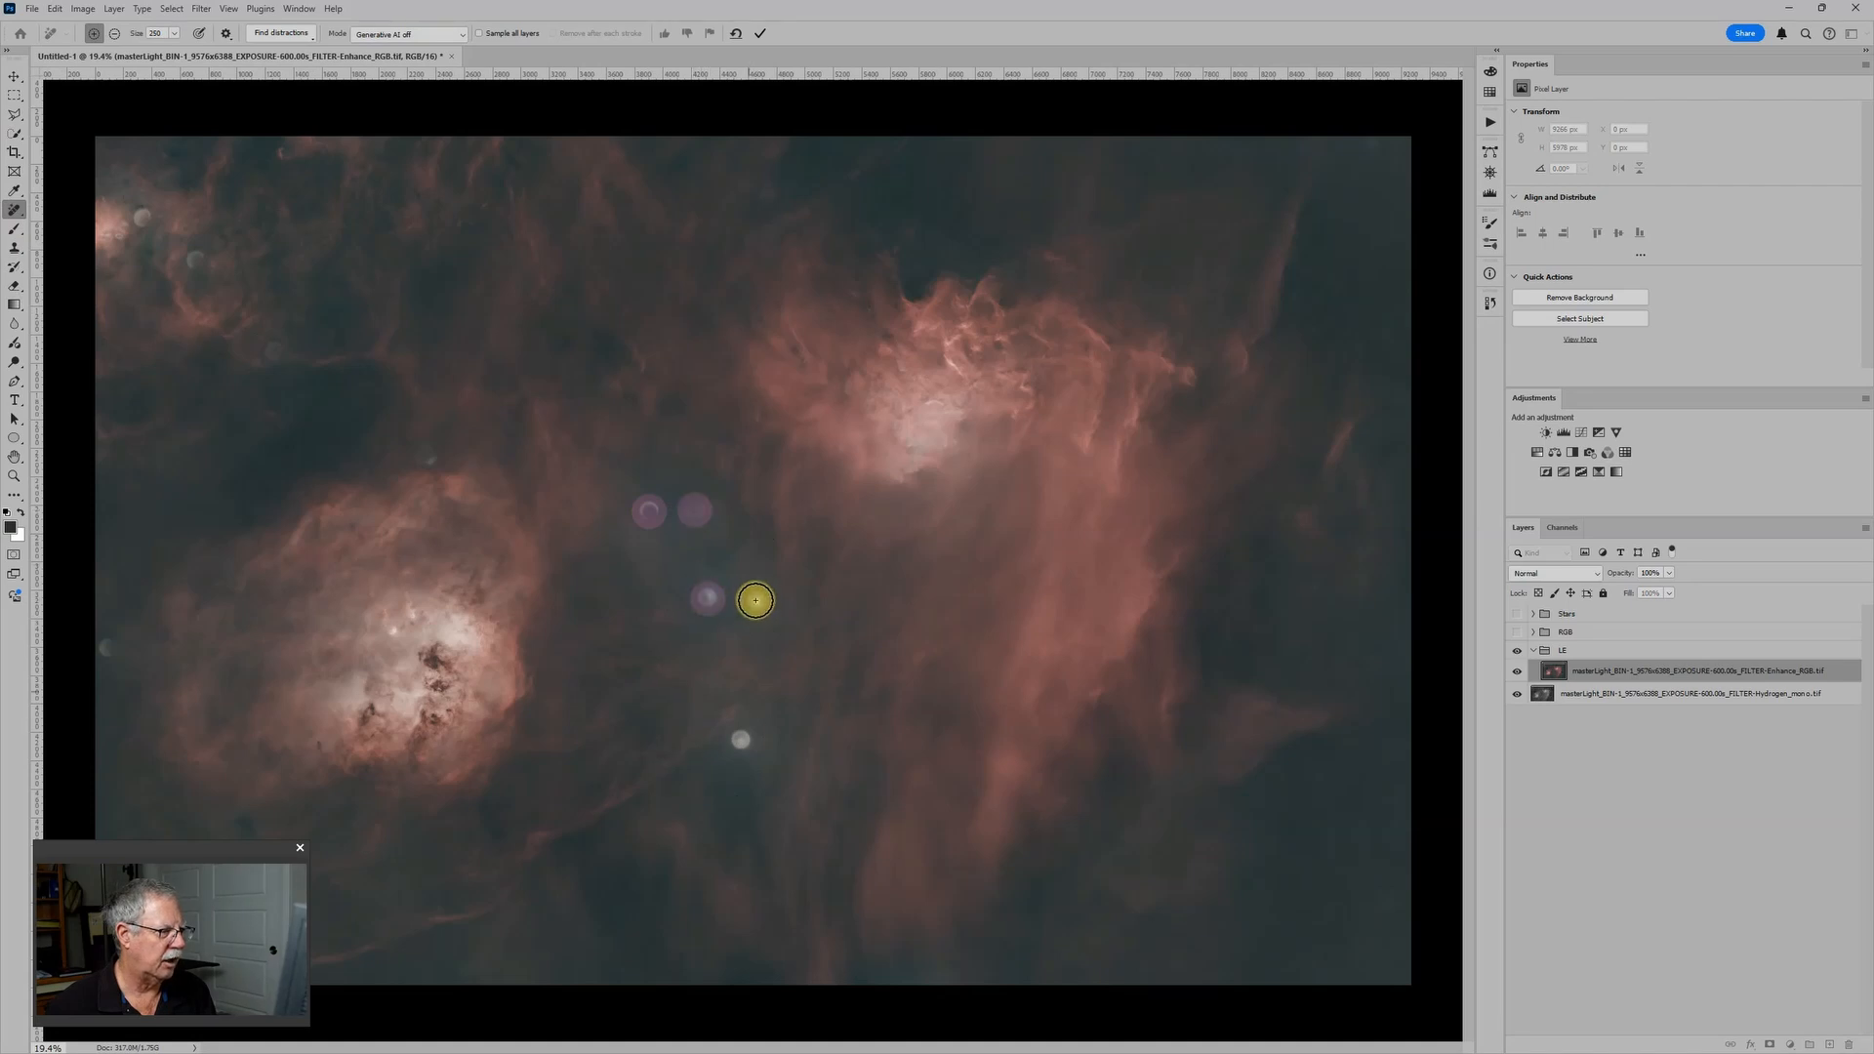
left_click(756, 600)
left_click(740, 742)
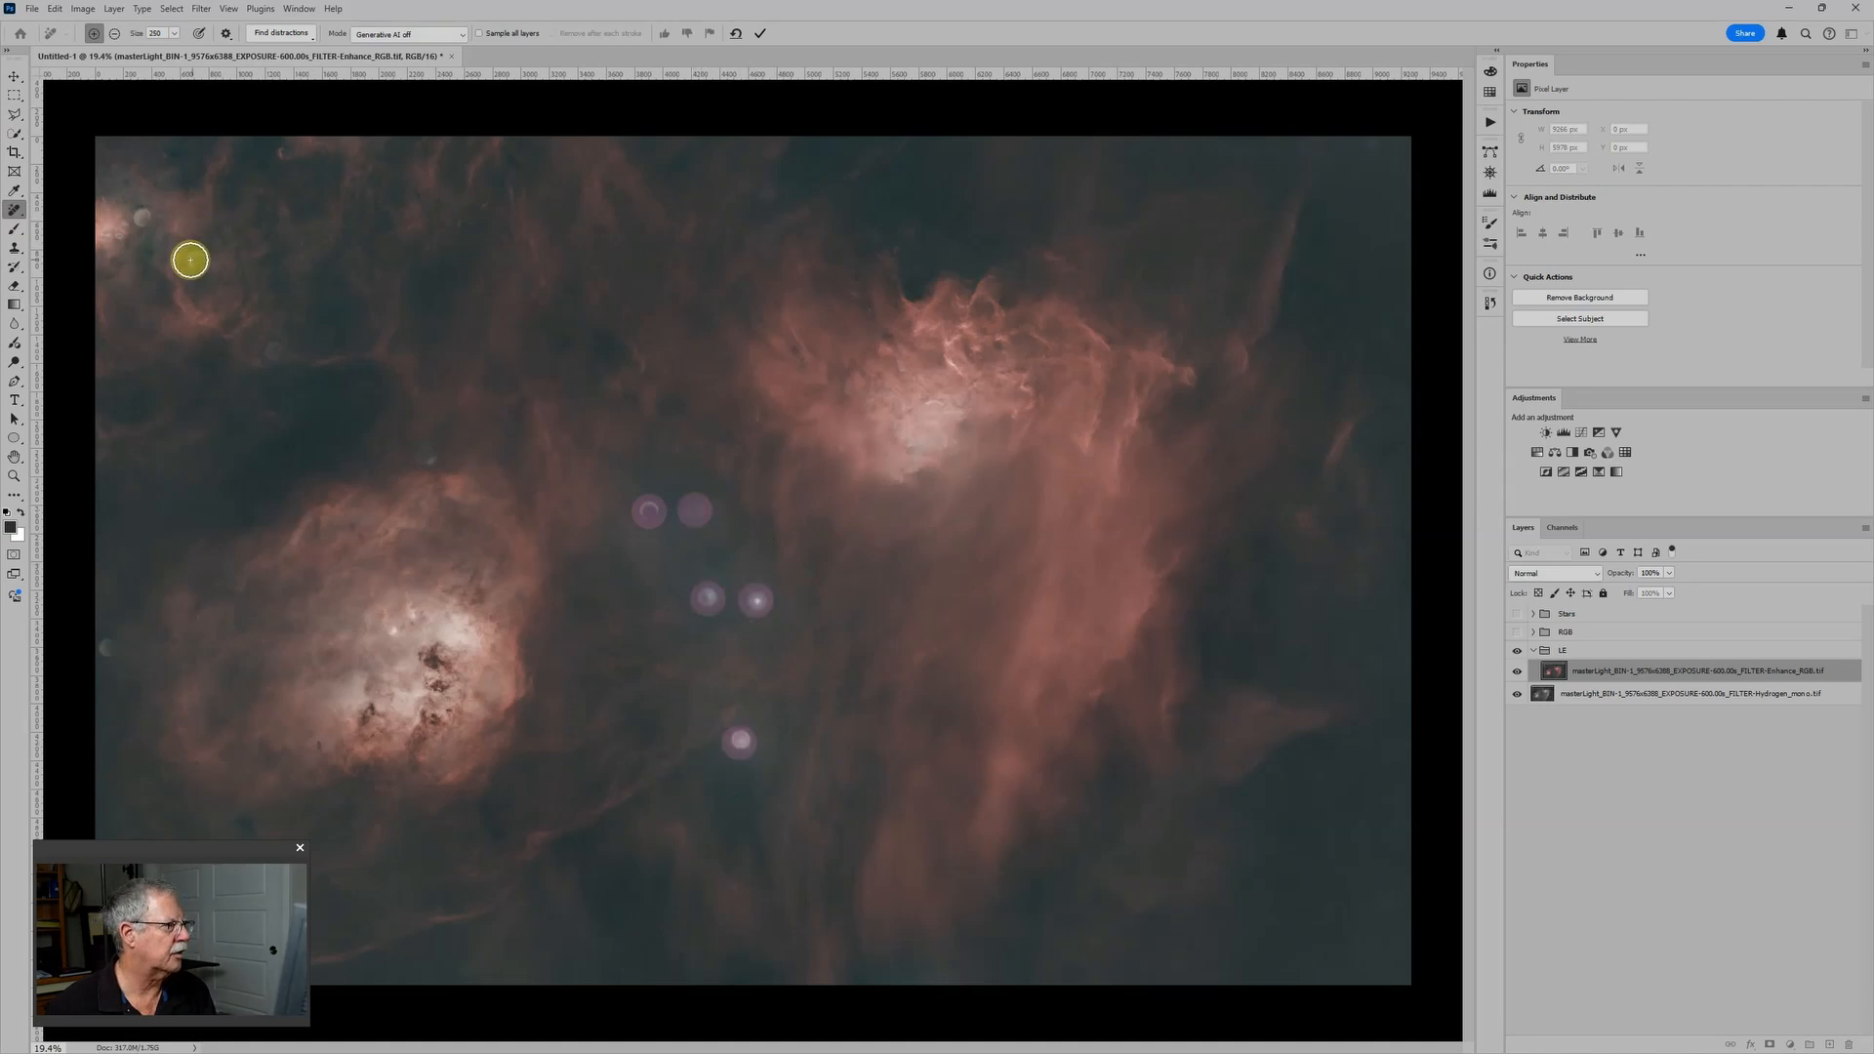
Mark the remaining halos near the image's upper-left corner and left edge, and apply the removal to all marked spots
left_click(194, 259)
left_click(140, 216)
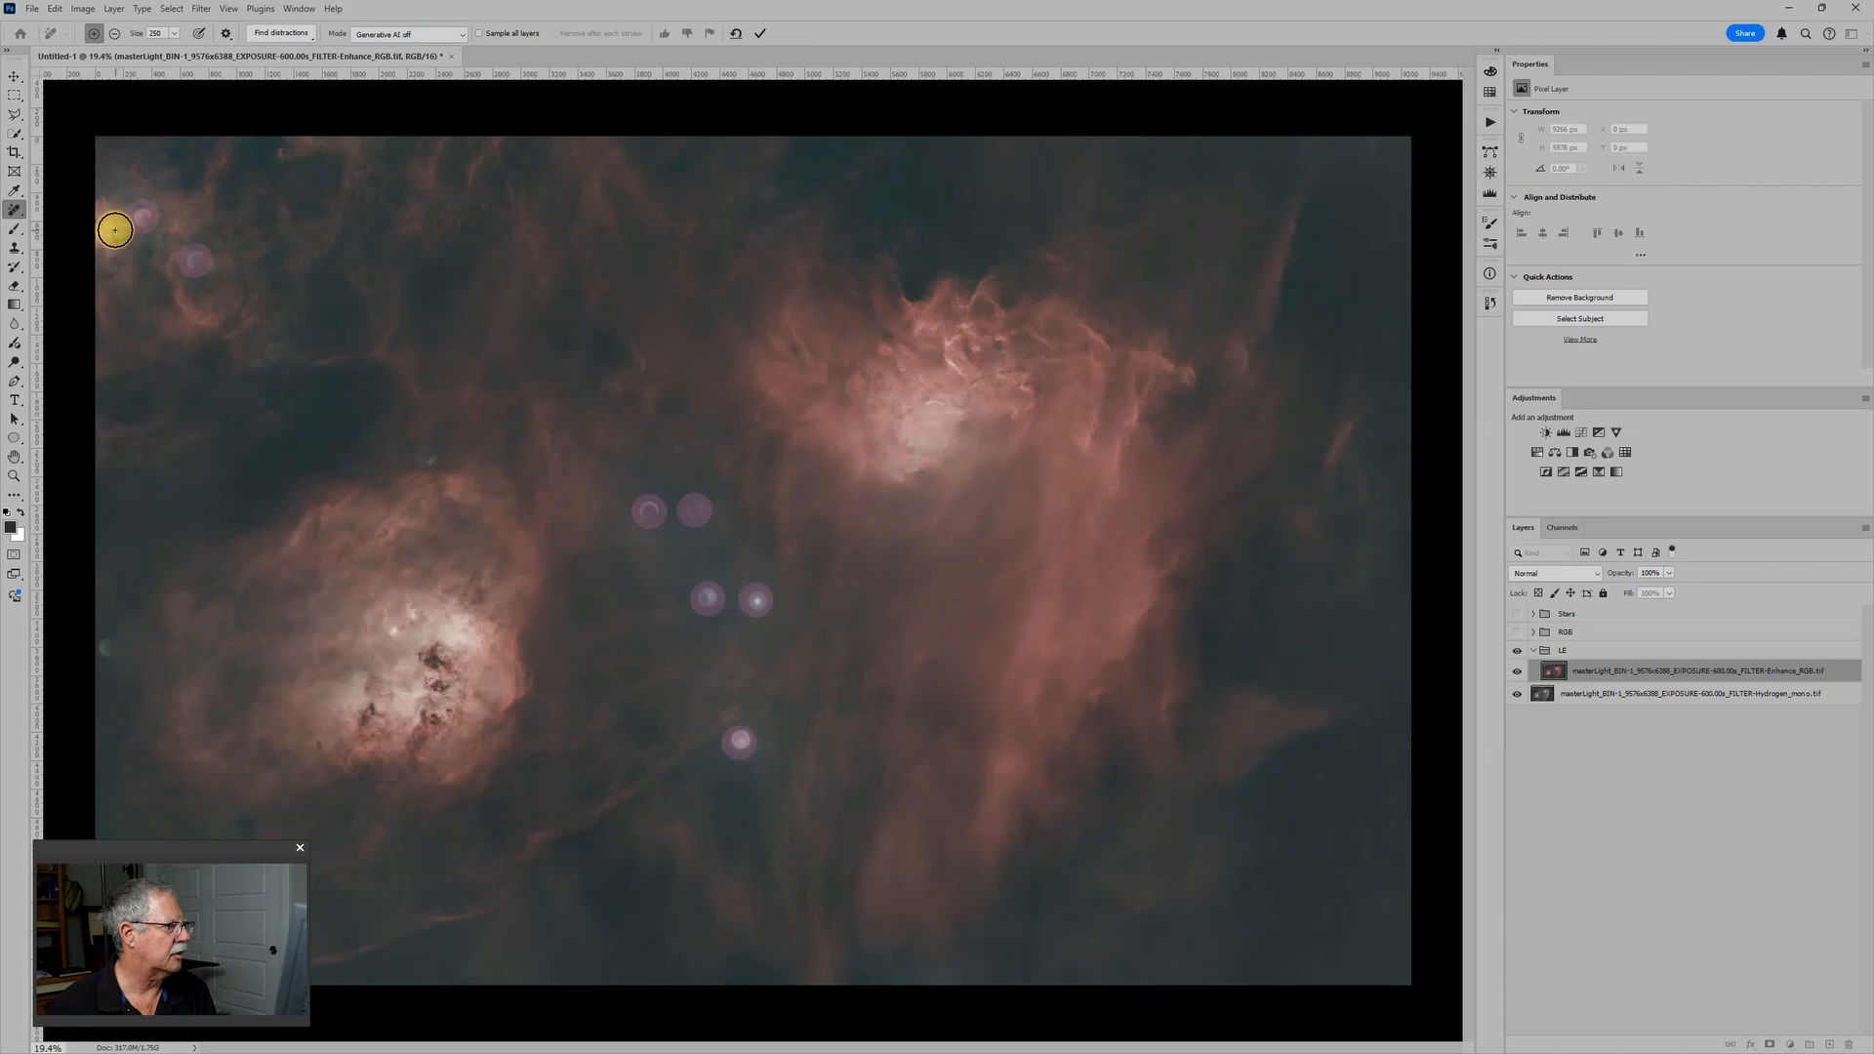
scroll(1025, 733, "down", 2)
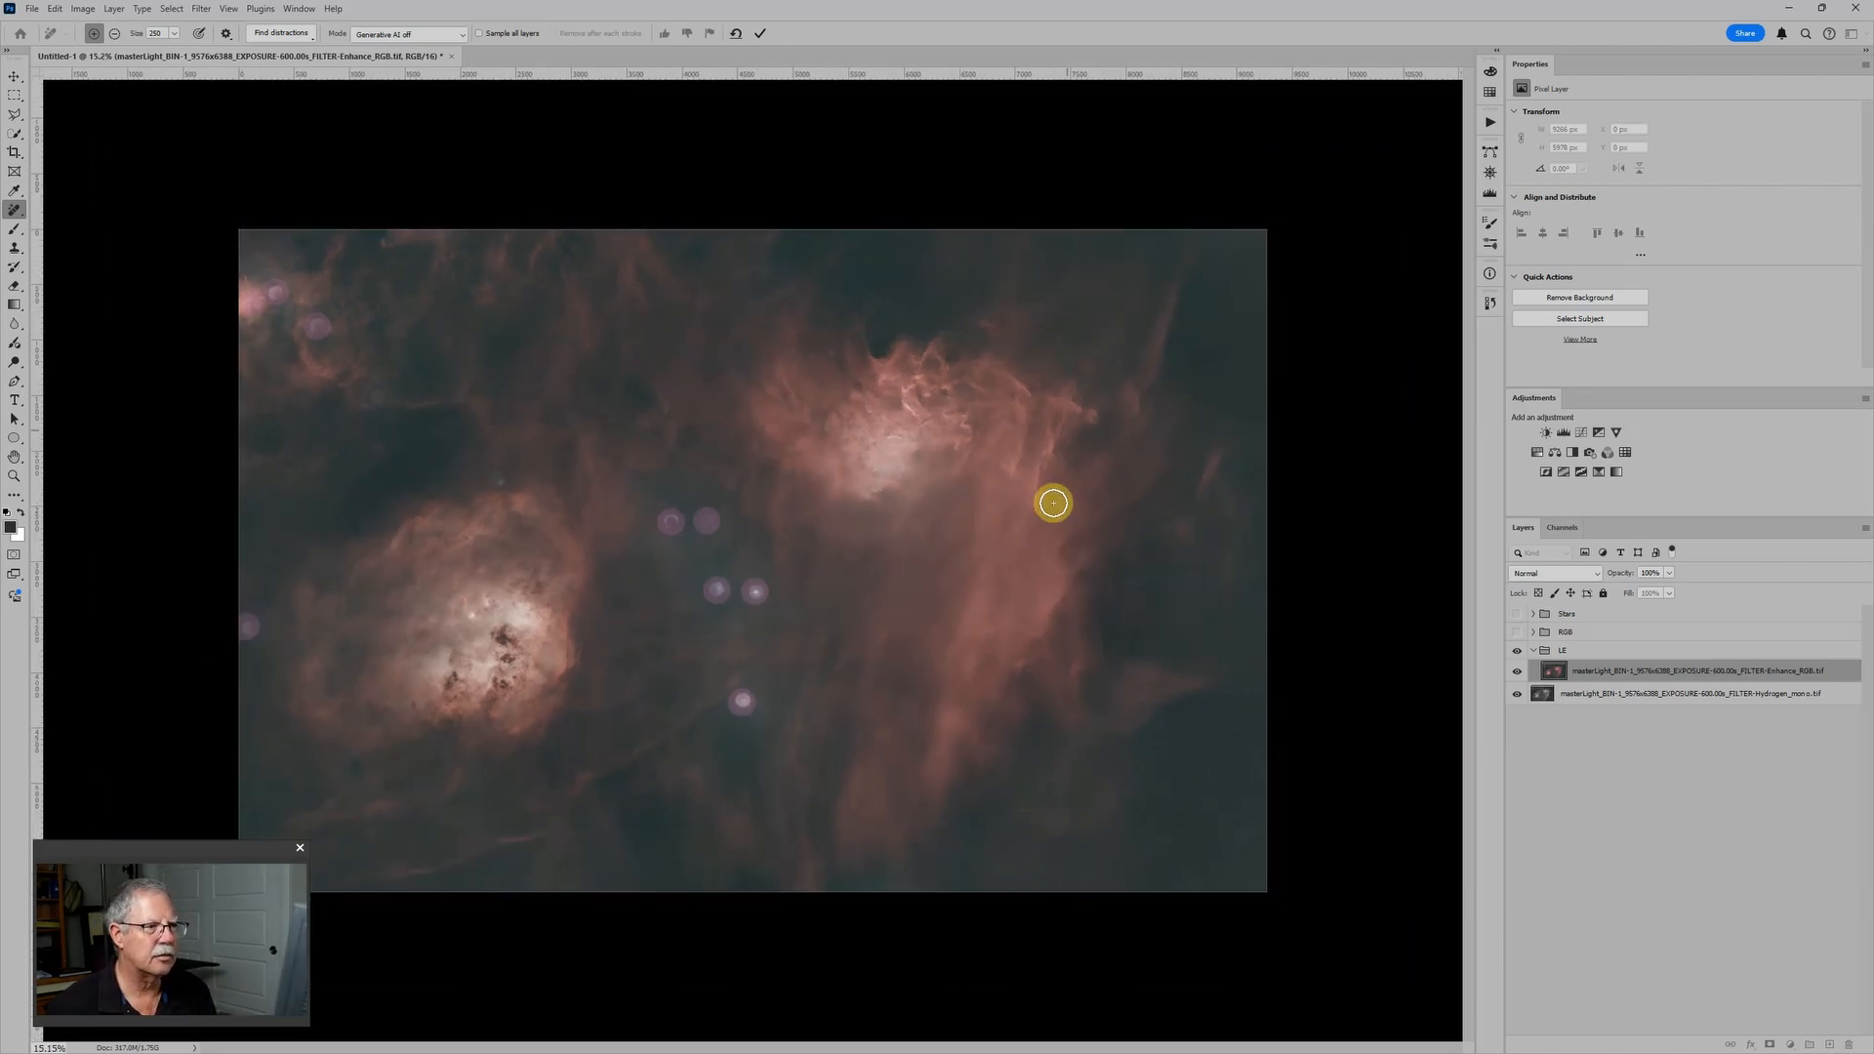
scroll(1046, 381, "up", 1)
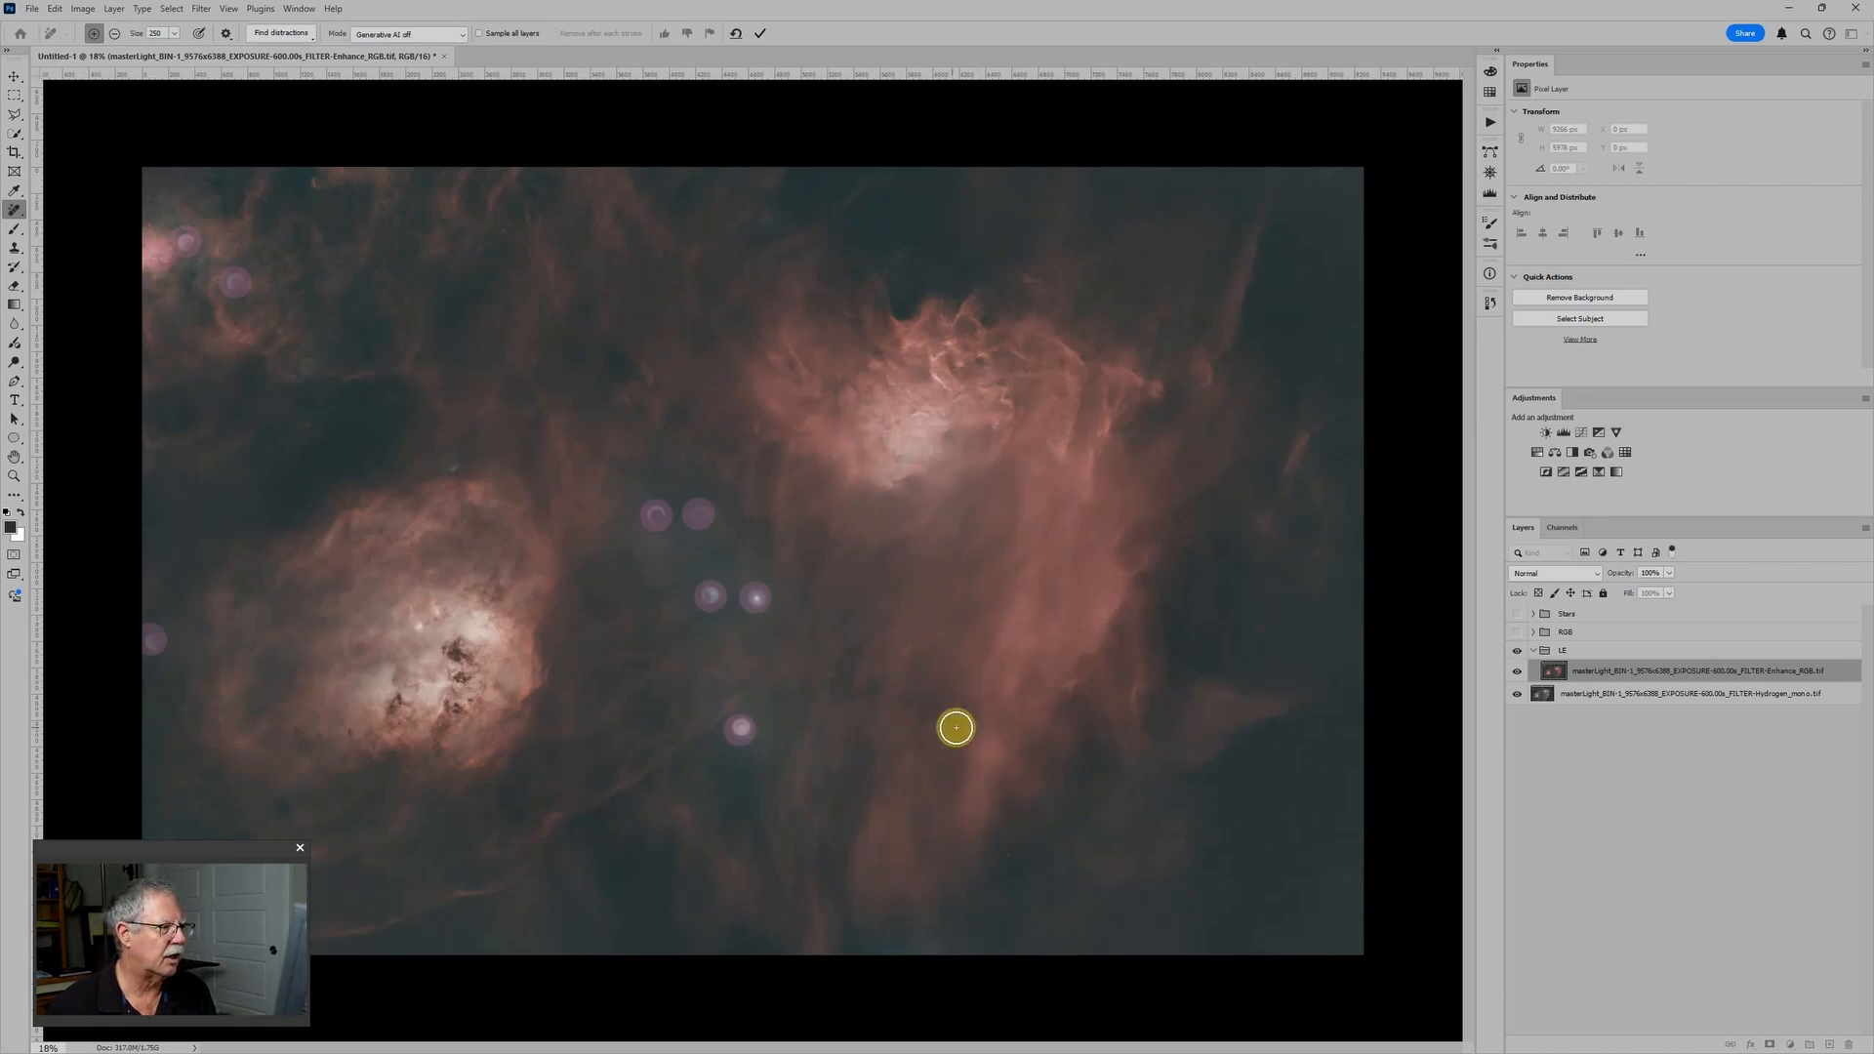
scroll(460, 443, "up", 4)
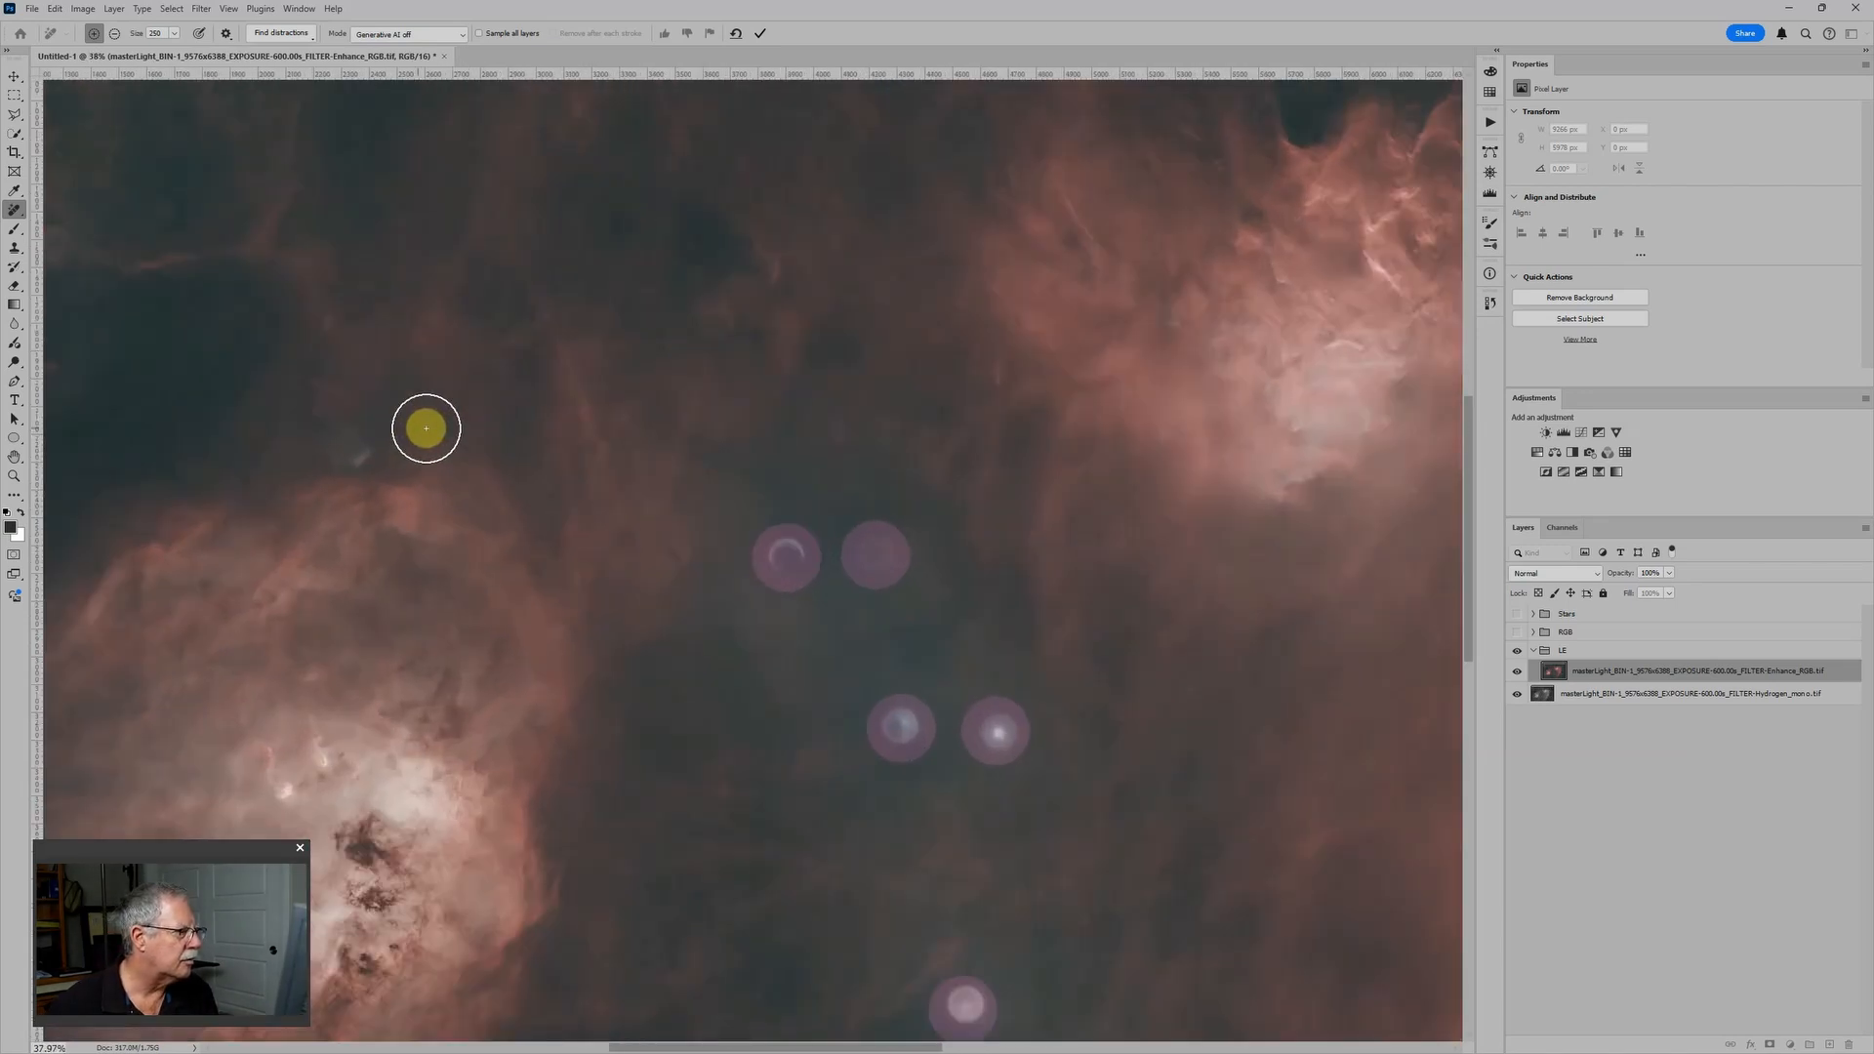
scroll(412, 552, "down", 1)
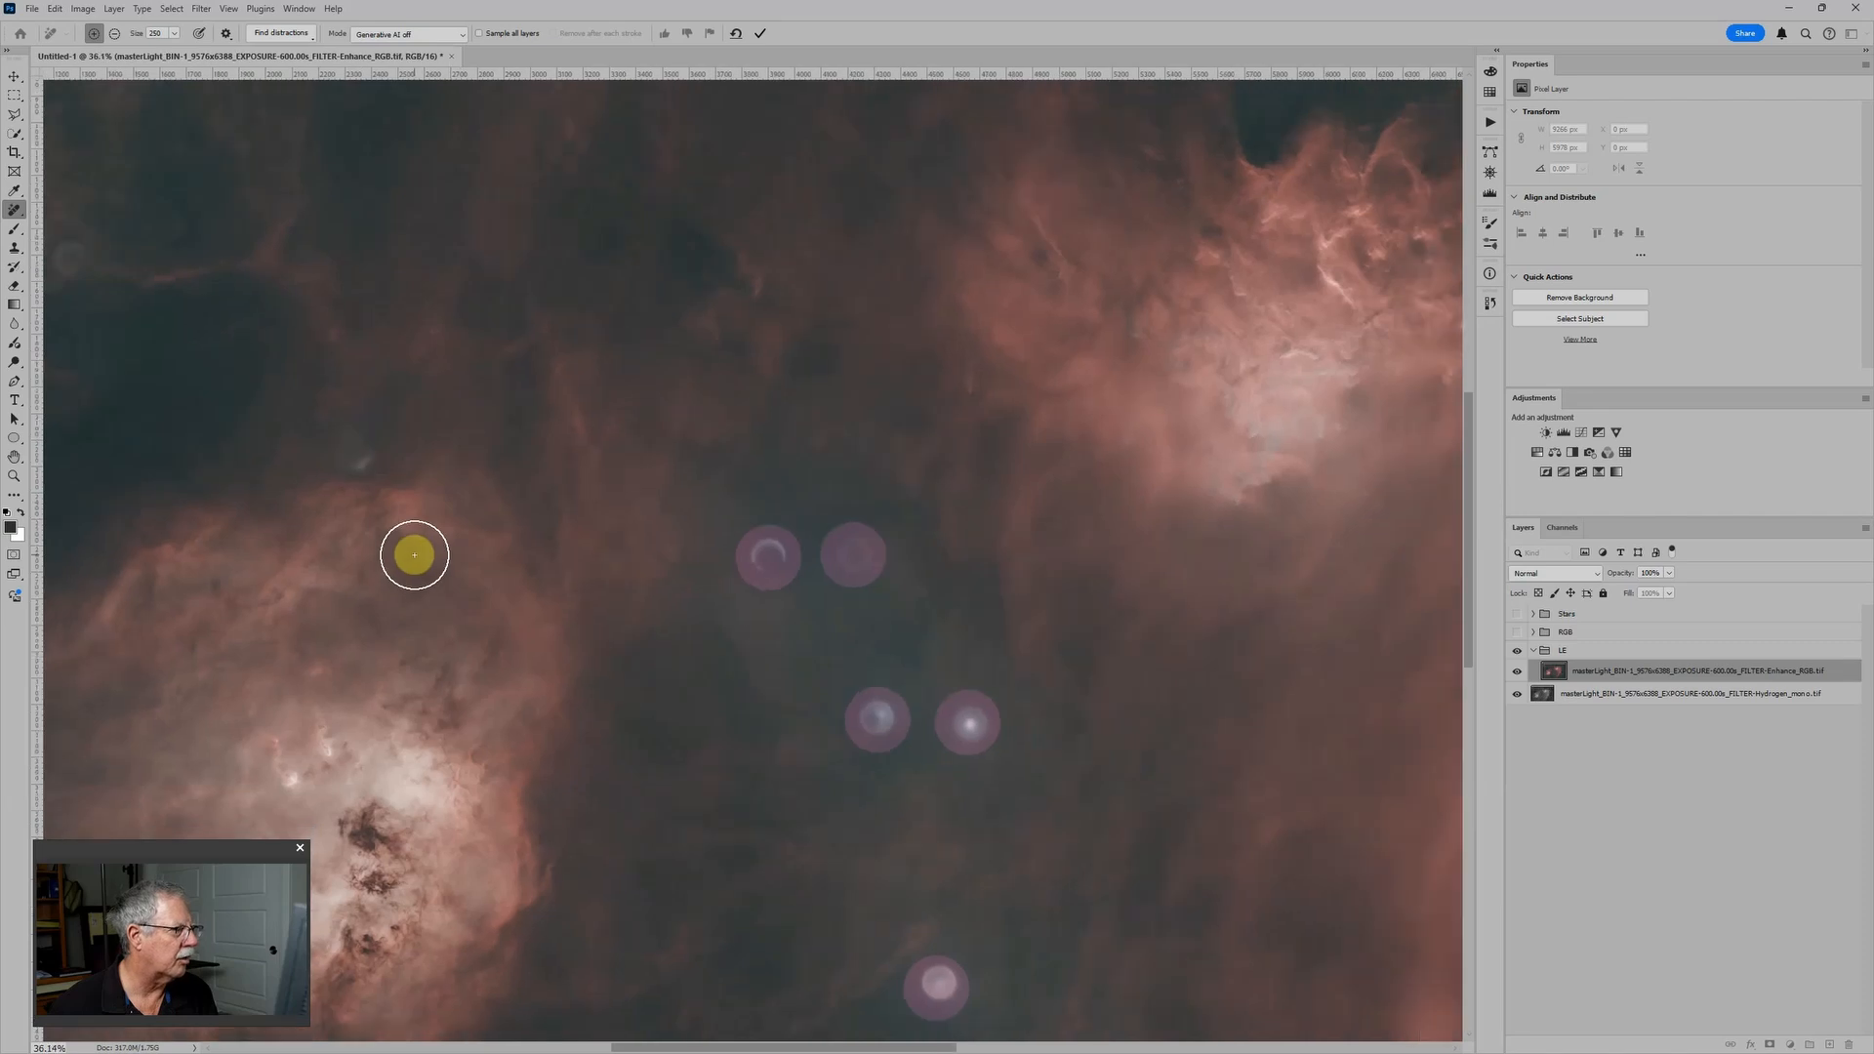
scroll(664, 532, "down", 5)
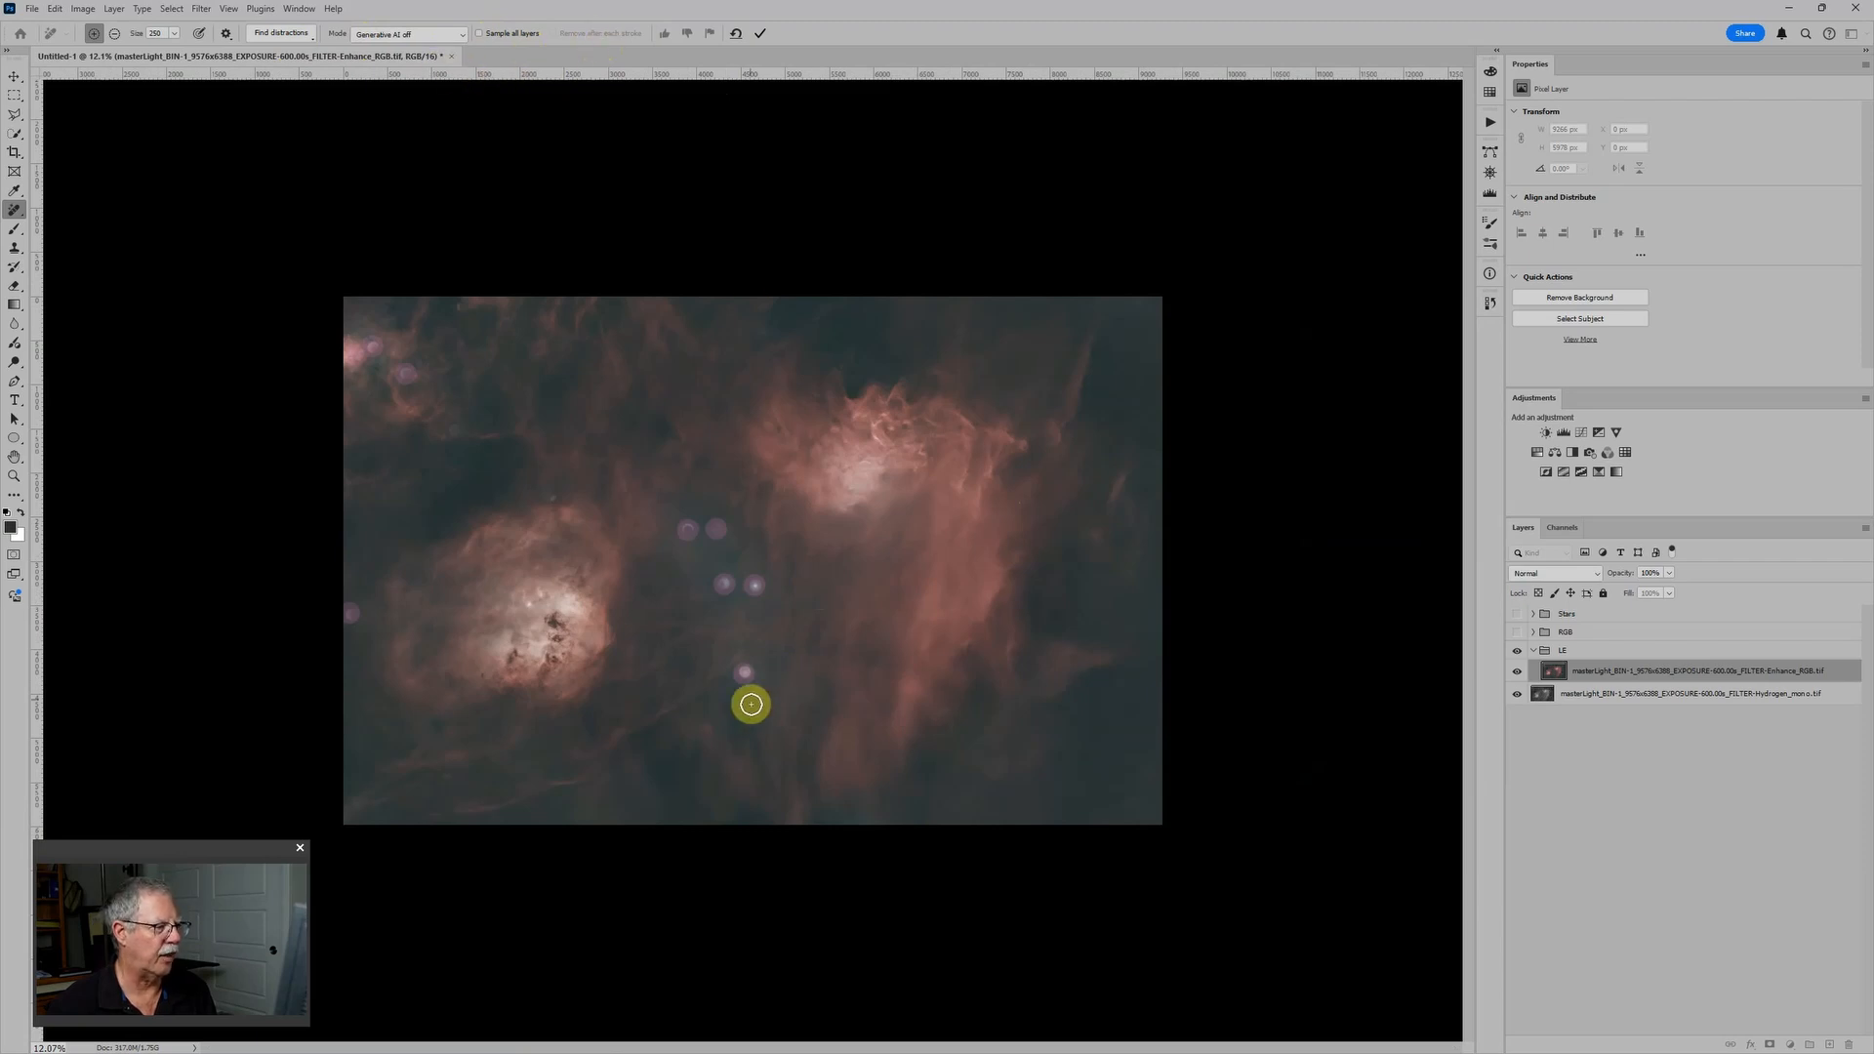
left_click(762, 35)
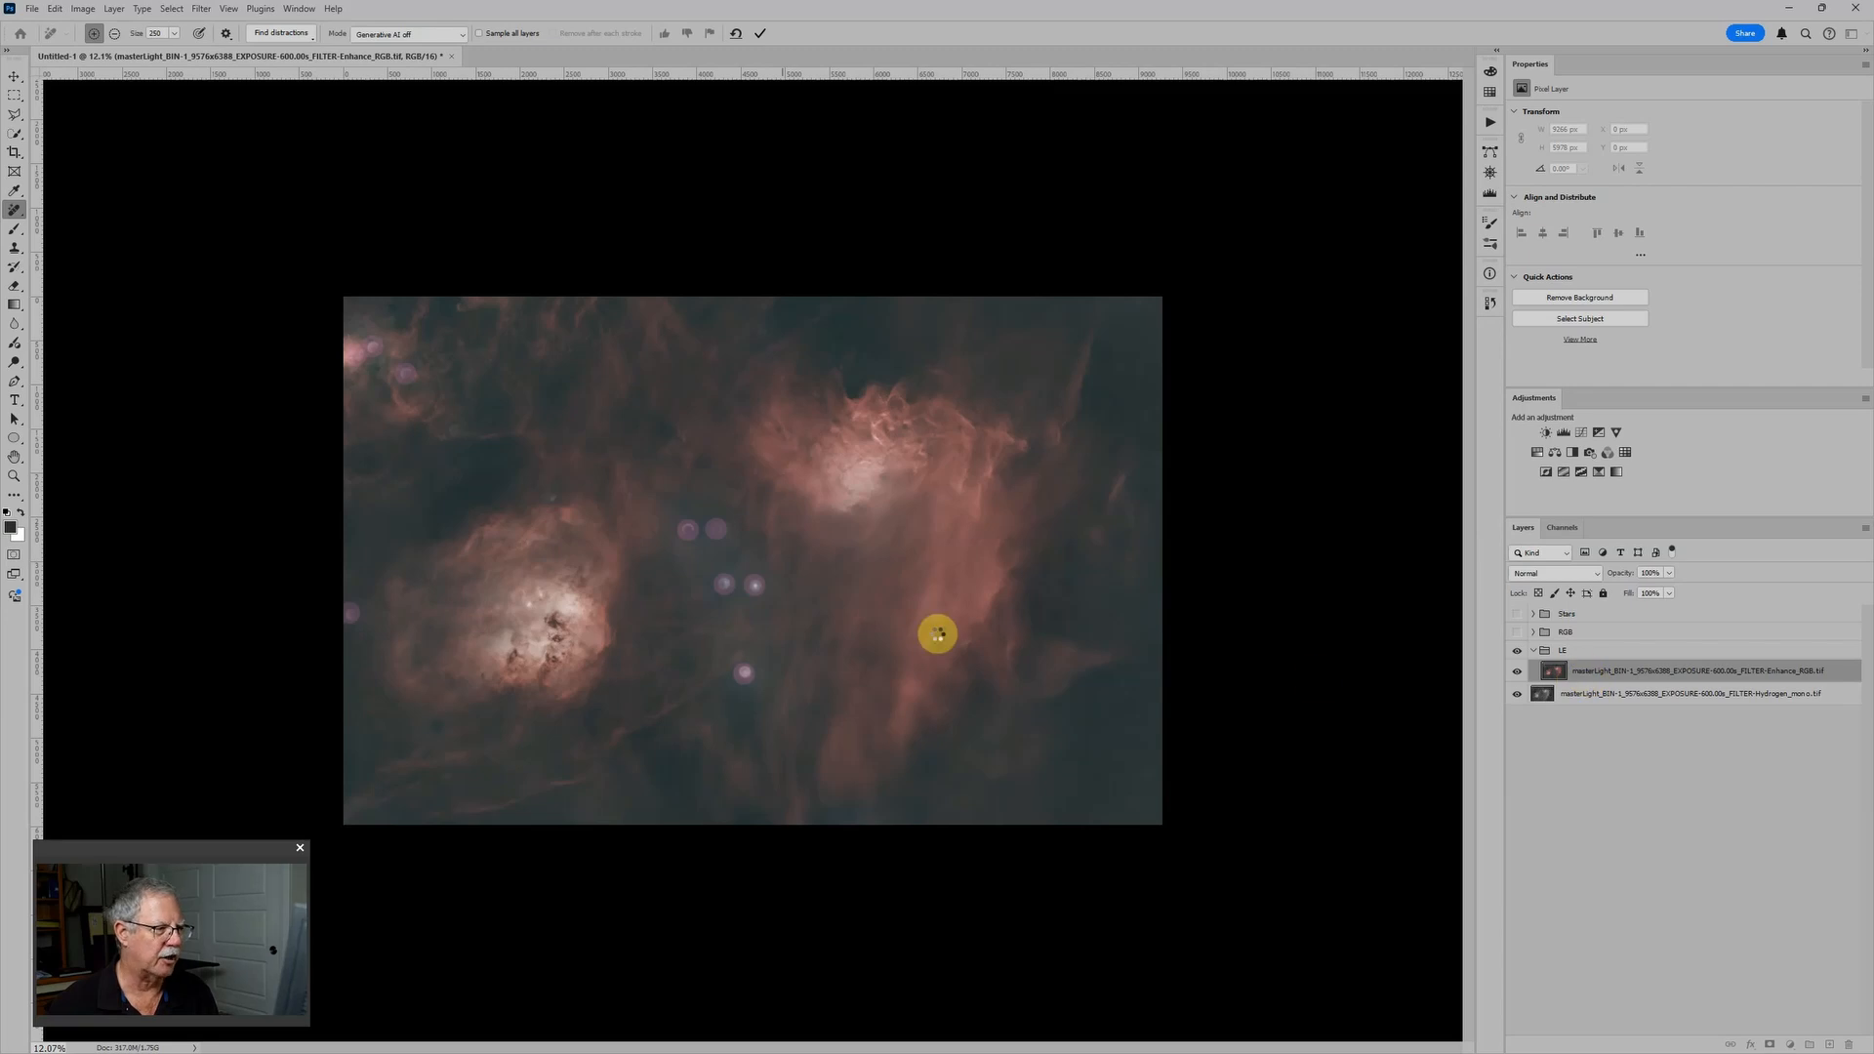
key("ctrl+0")
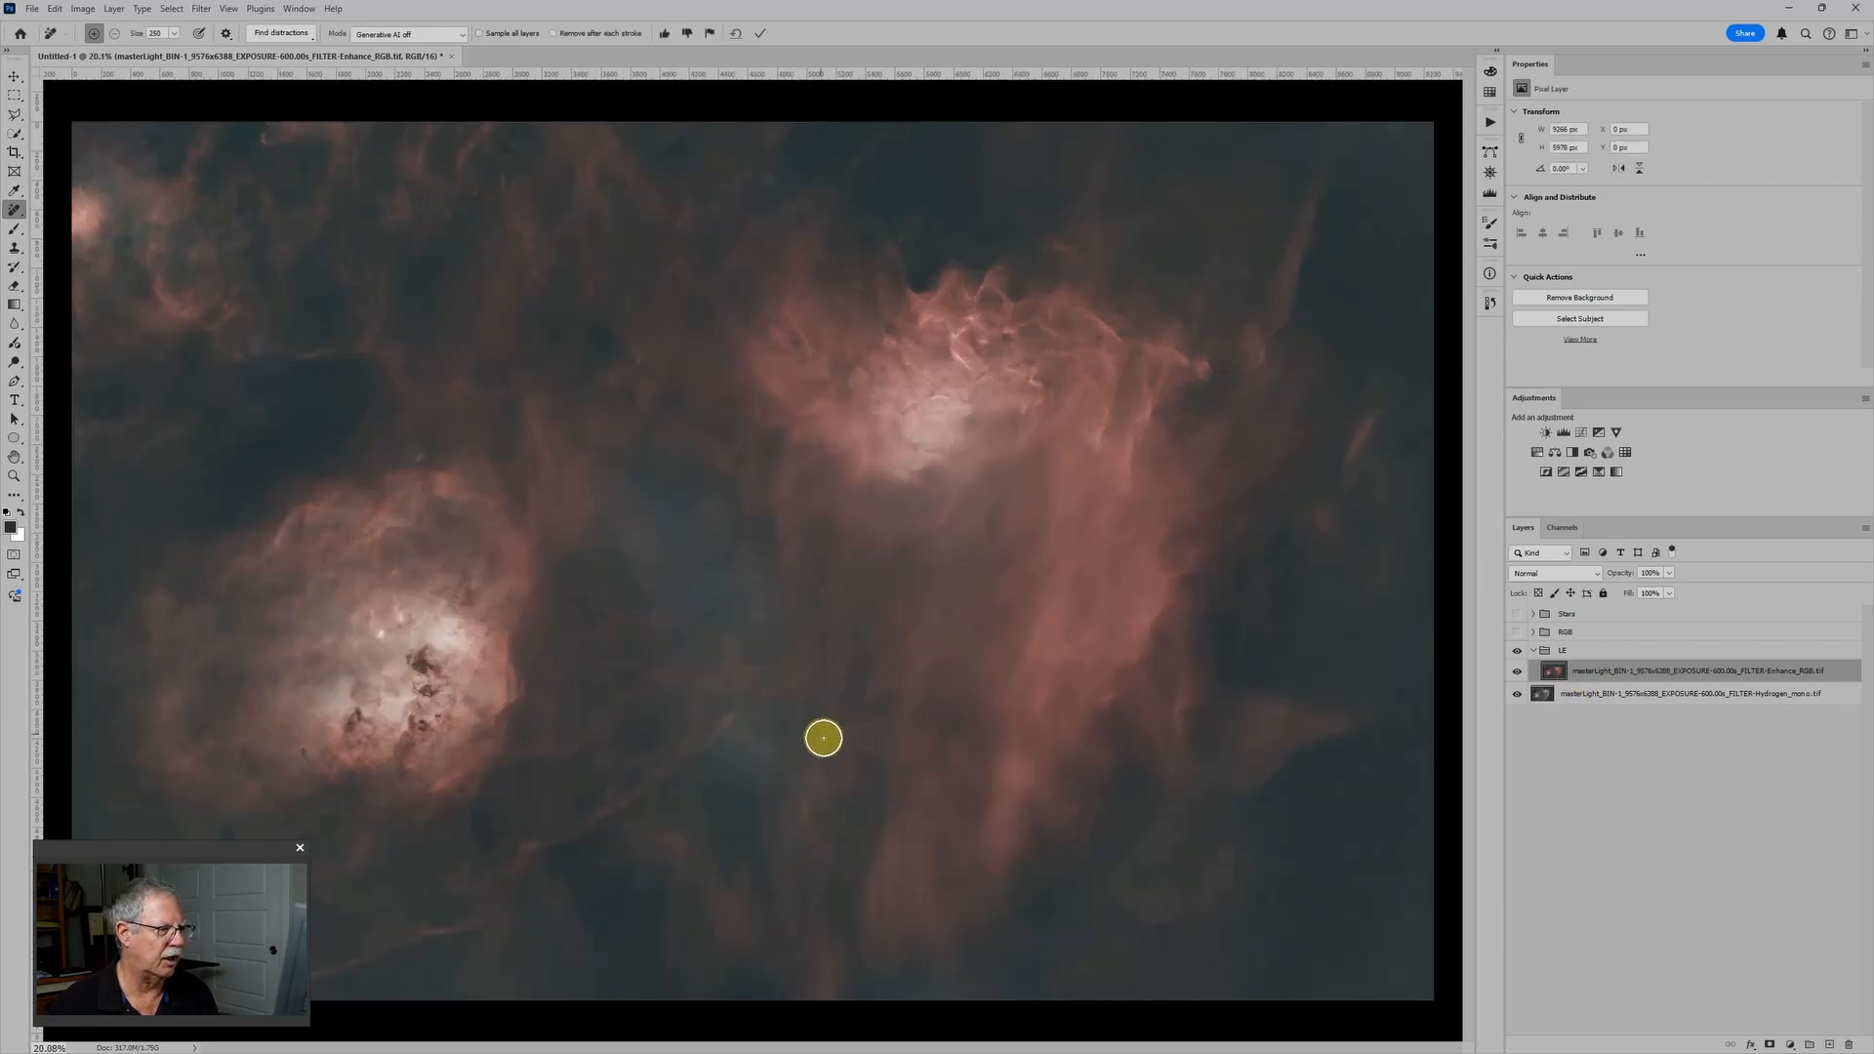
Add two empty layers above Enhance RGB in the LE group, naming the lower one Burn and Dodge and the upper one Color
scroll(789, 653, "down", 3)
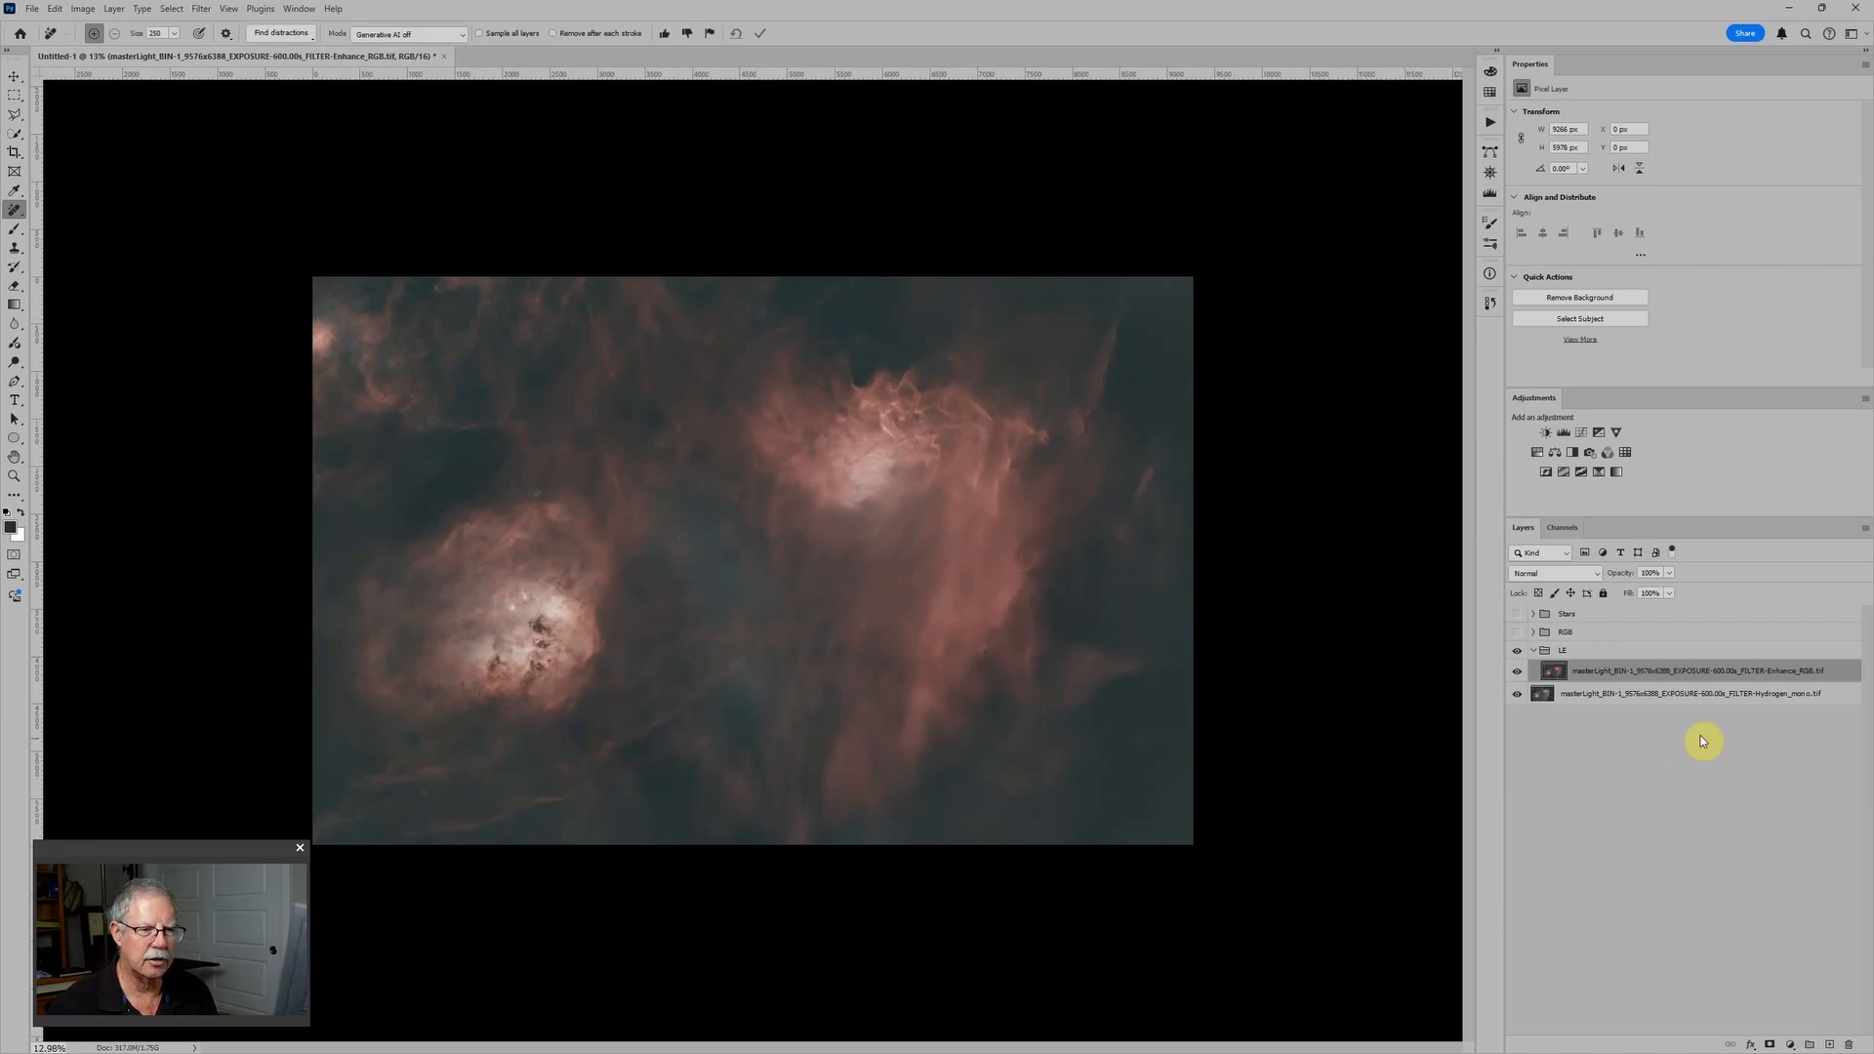
left_click(1832, 1044)
left_click(1832, 1045)
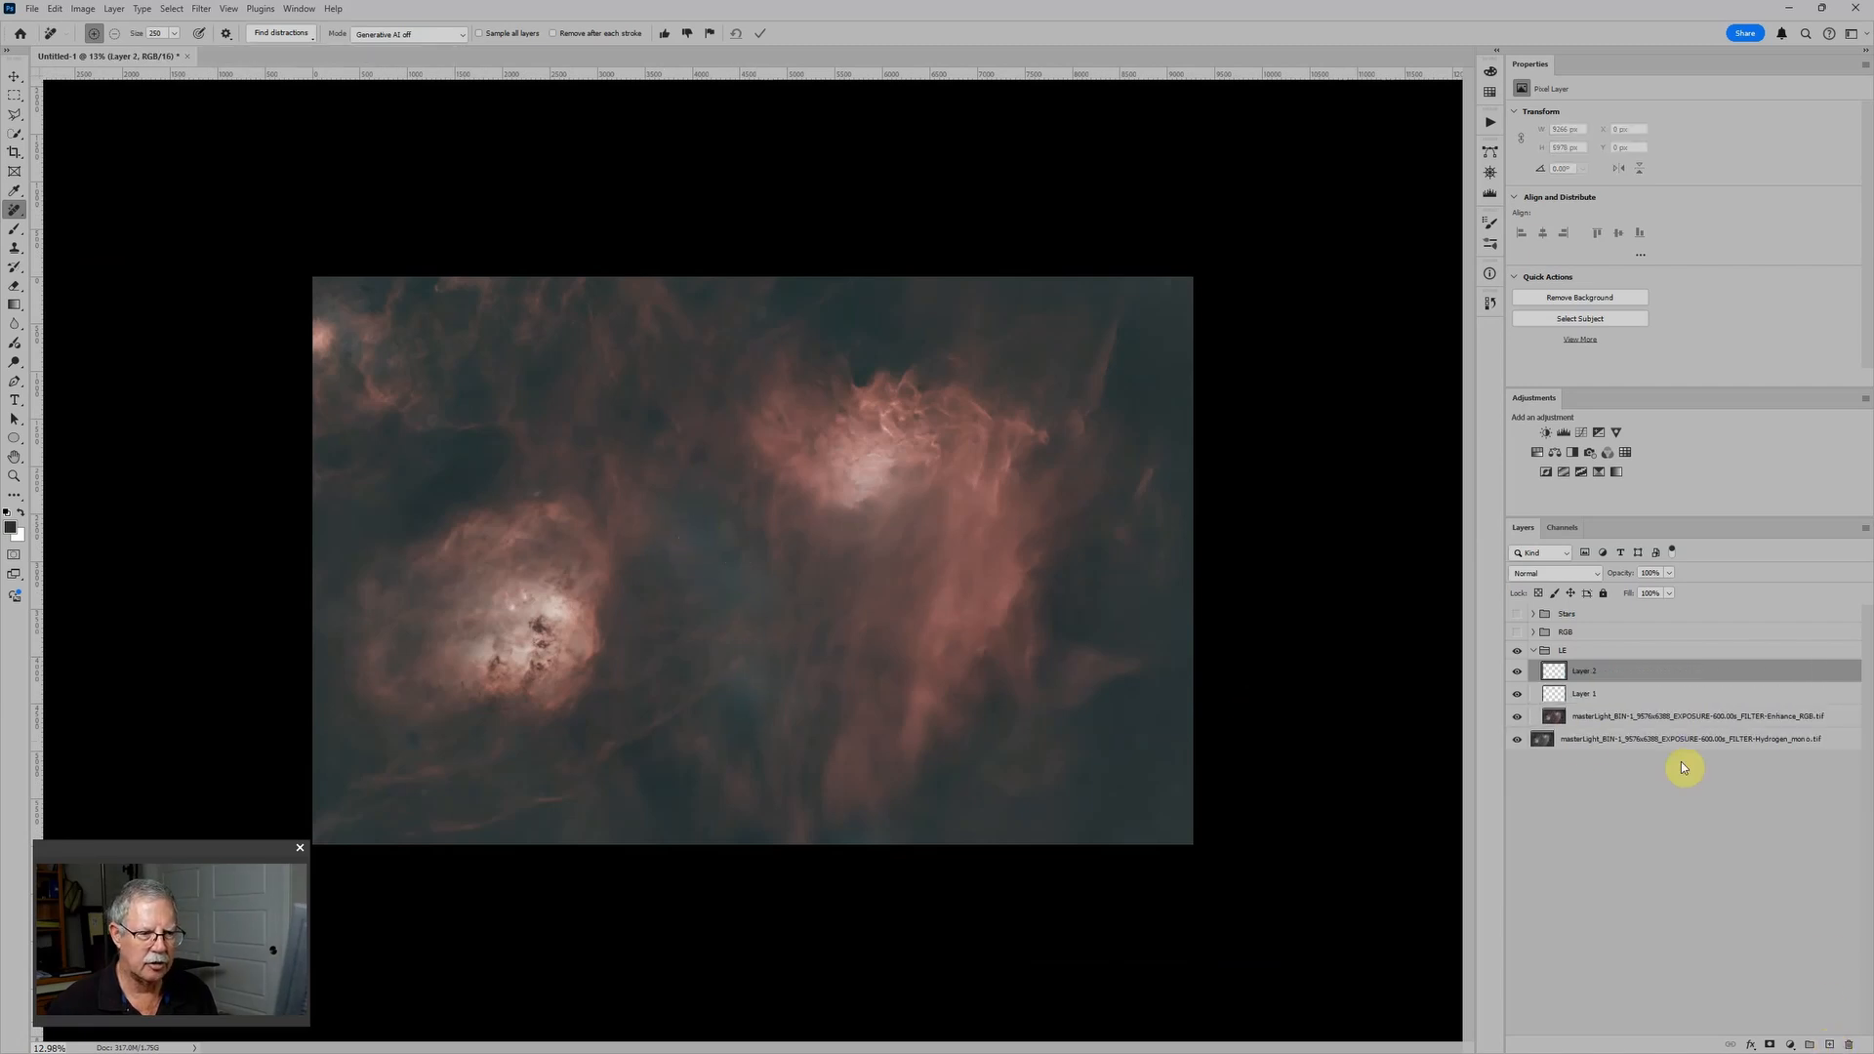
double_click(1587, 694)
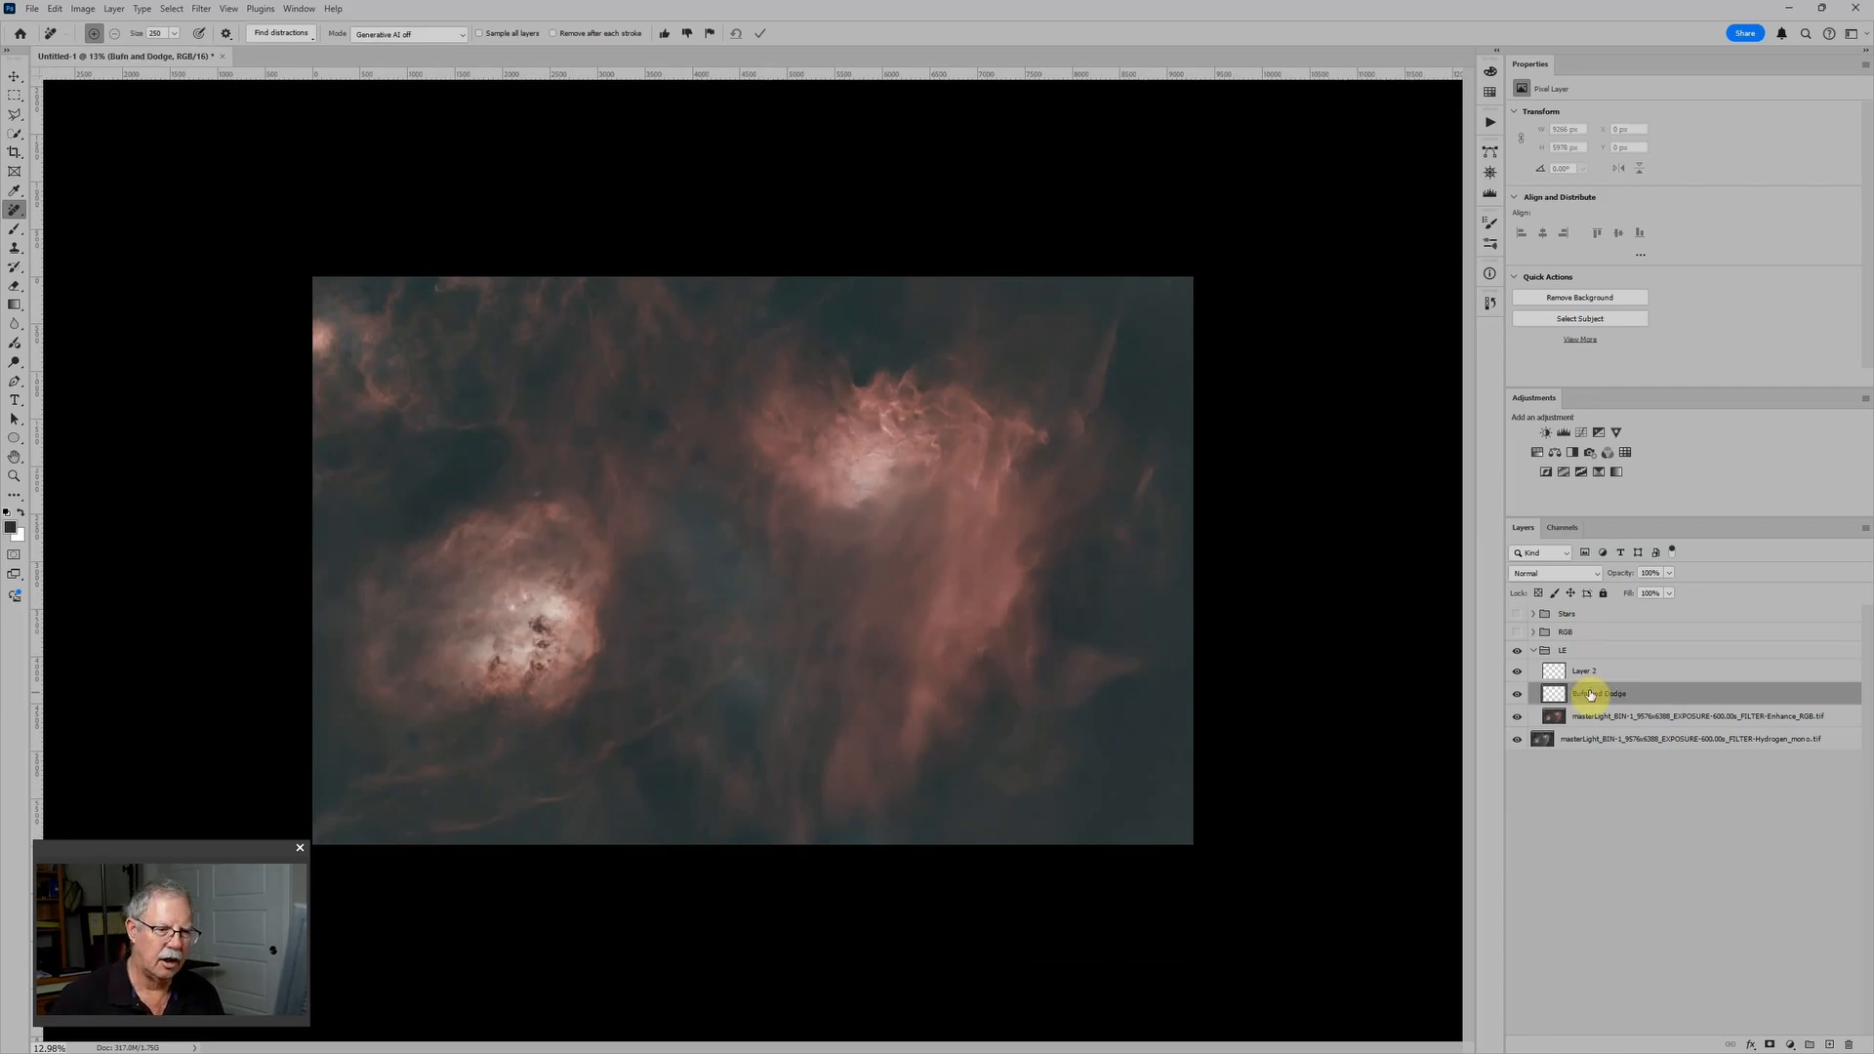
double_click(1587, 671)
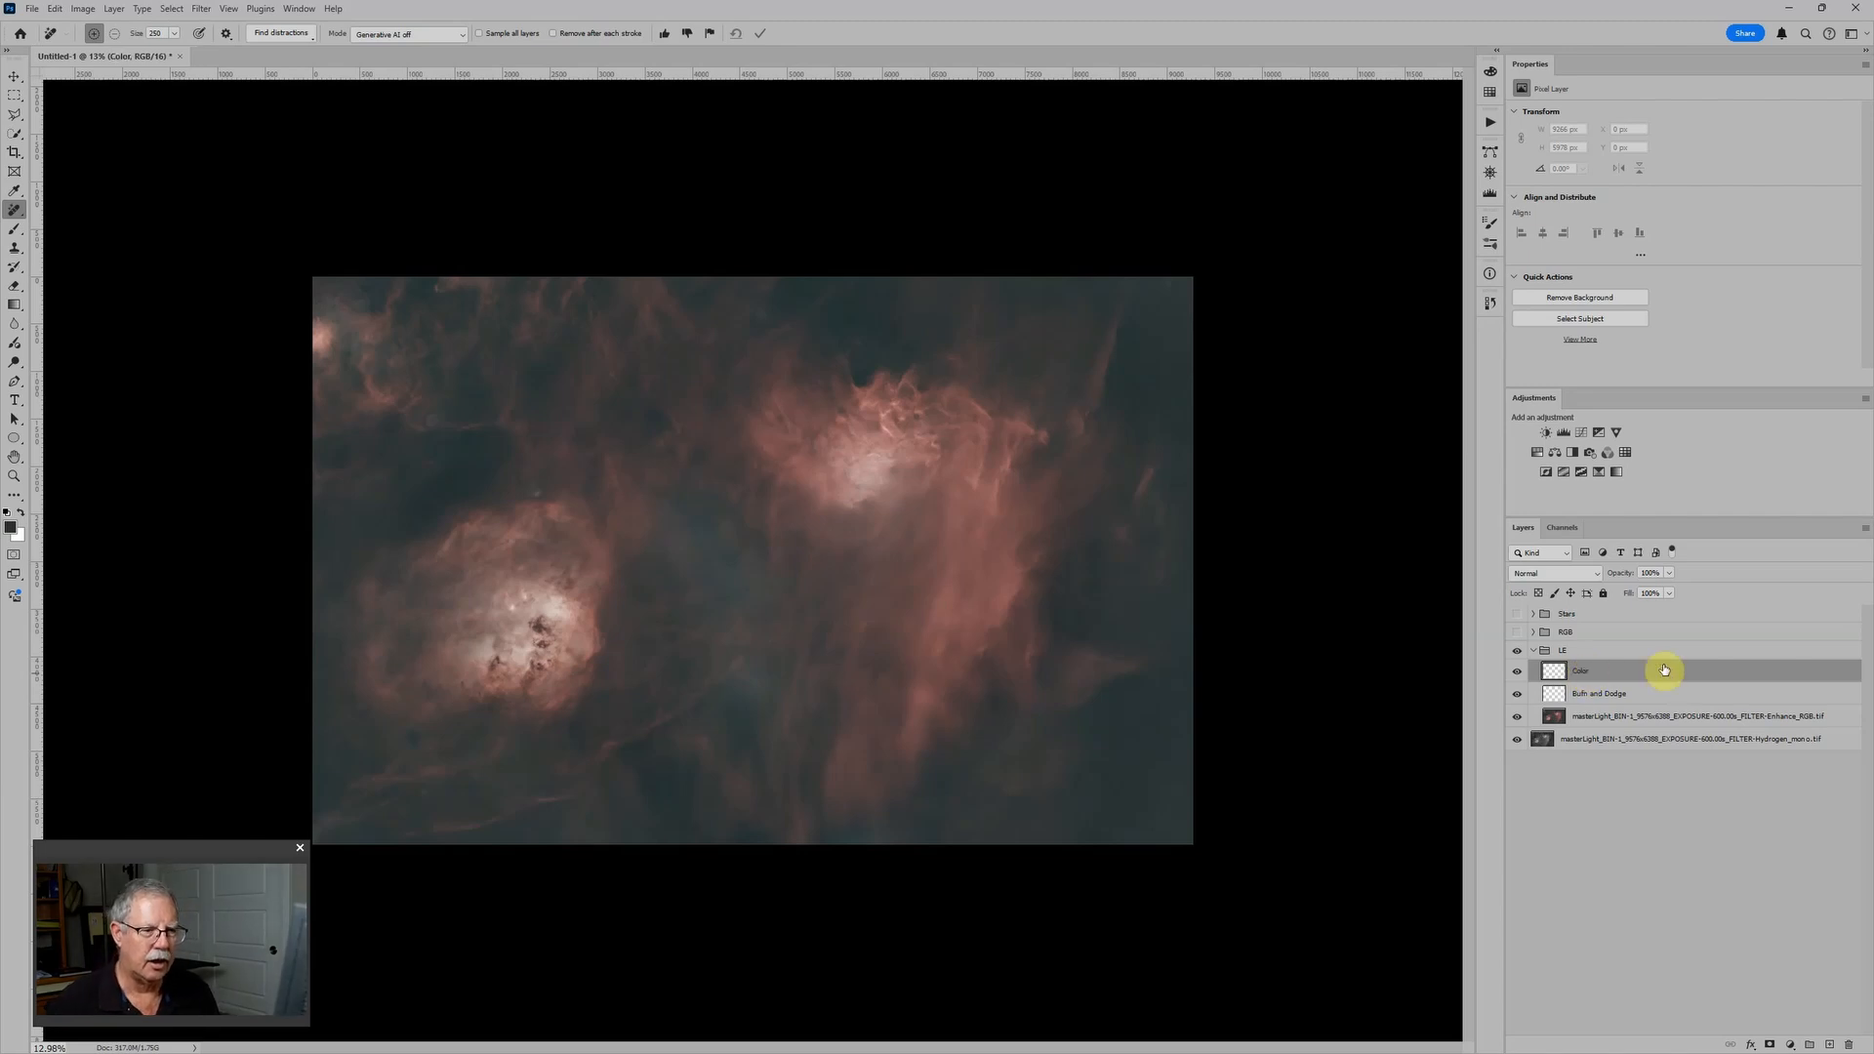
Set the Color layer's blend mode to Color and the Burn and Dodge layer's blend mode to Soft Light
left_click(1559, 574)
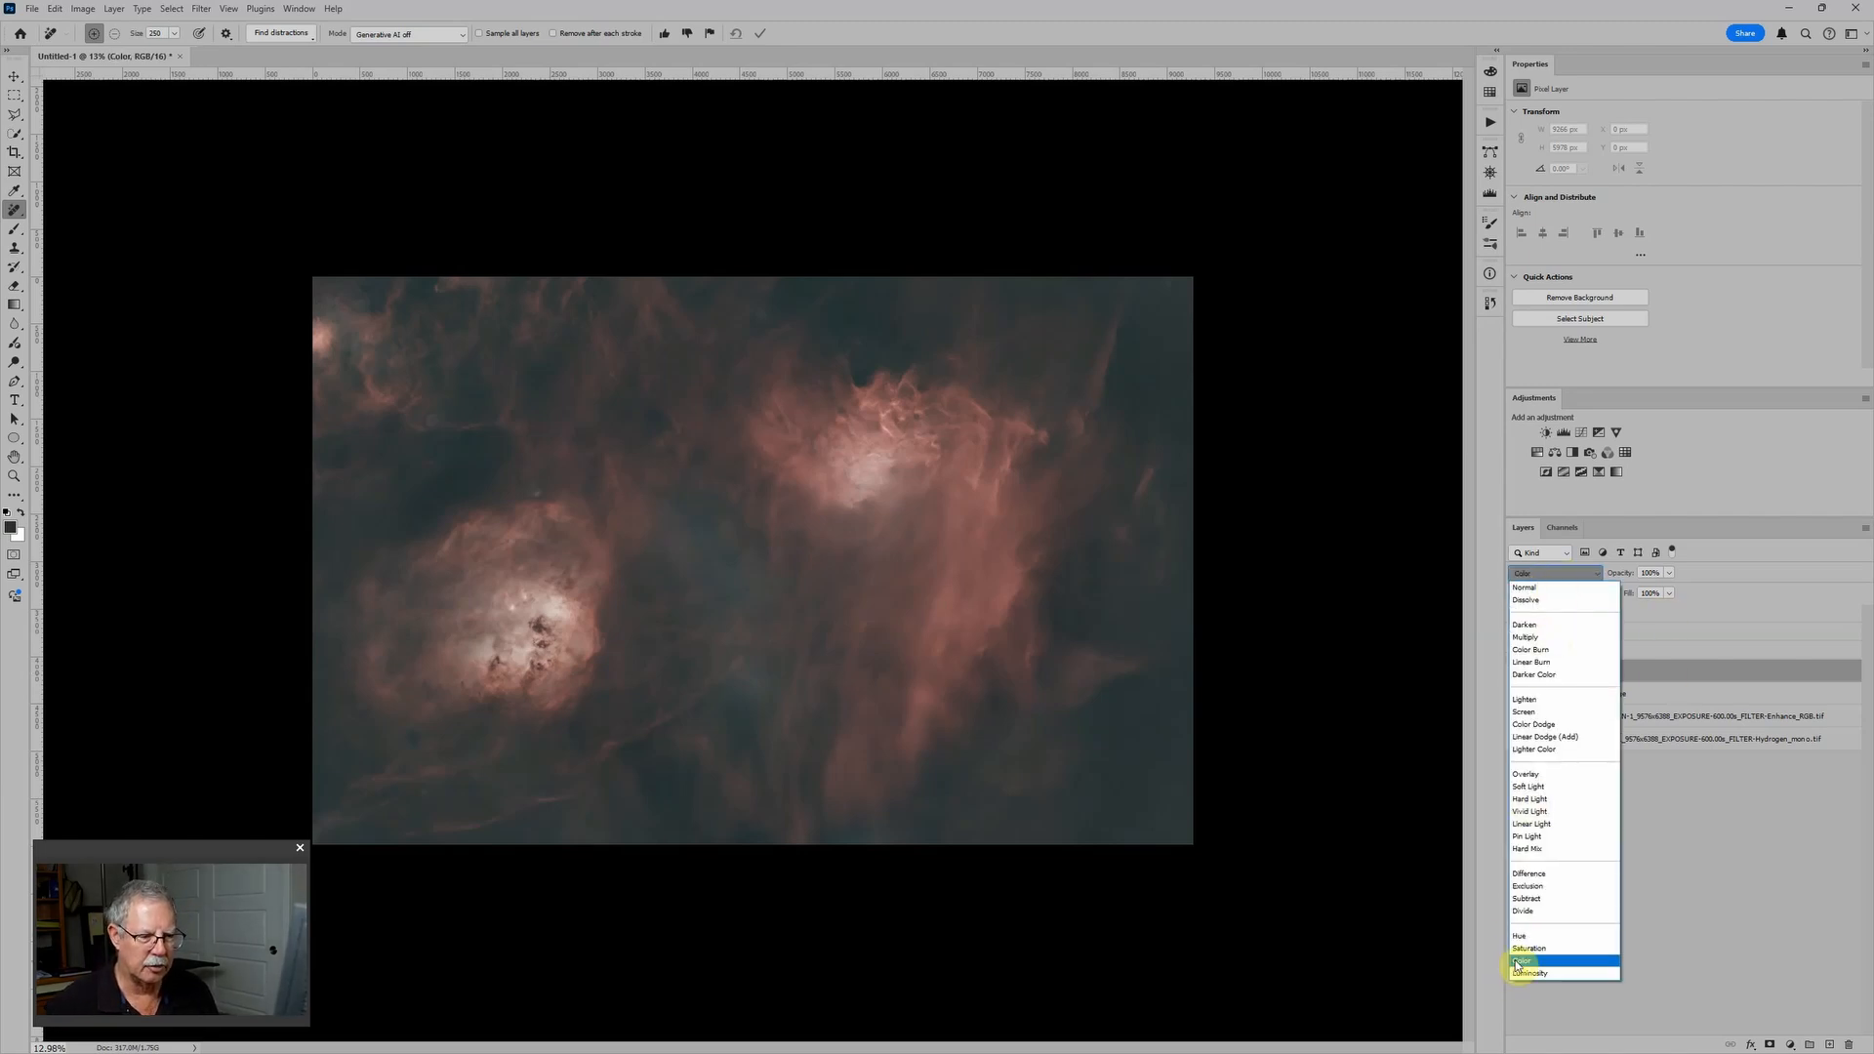
left_click(1518, 962)
left_click(1621, 694)
left_click(1559, 574)
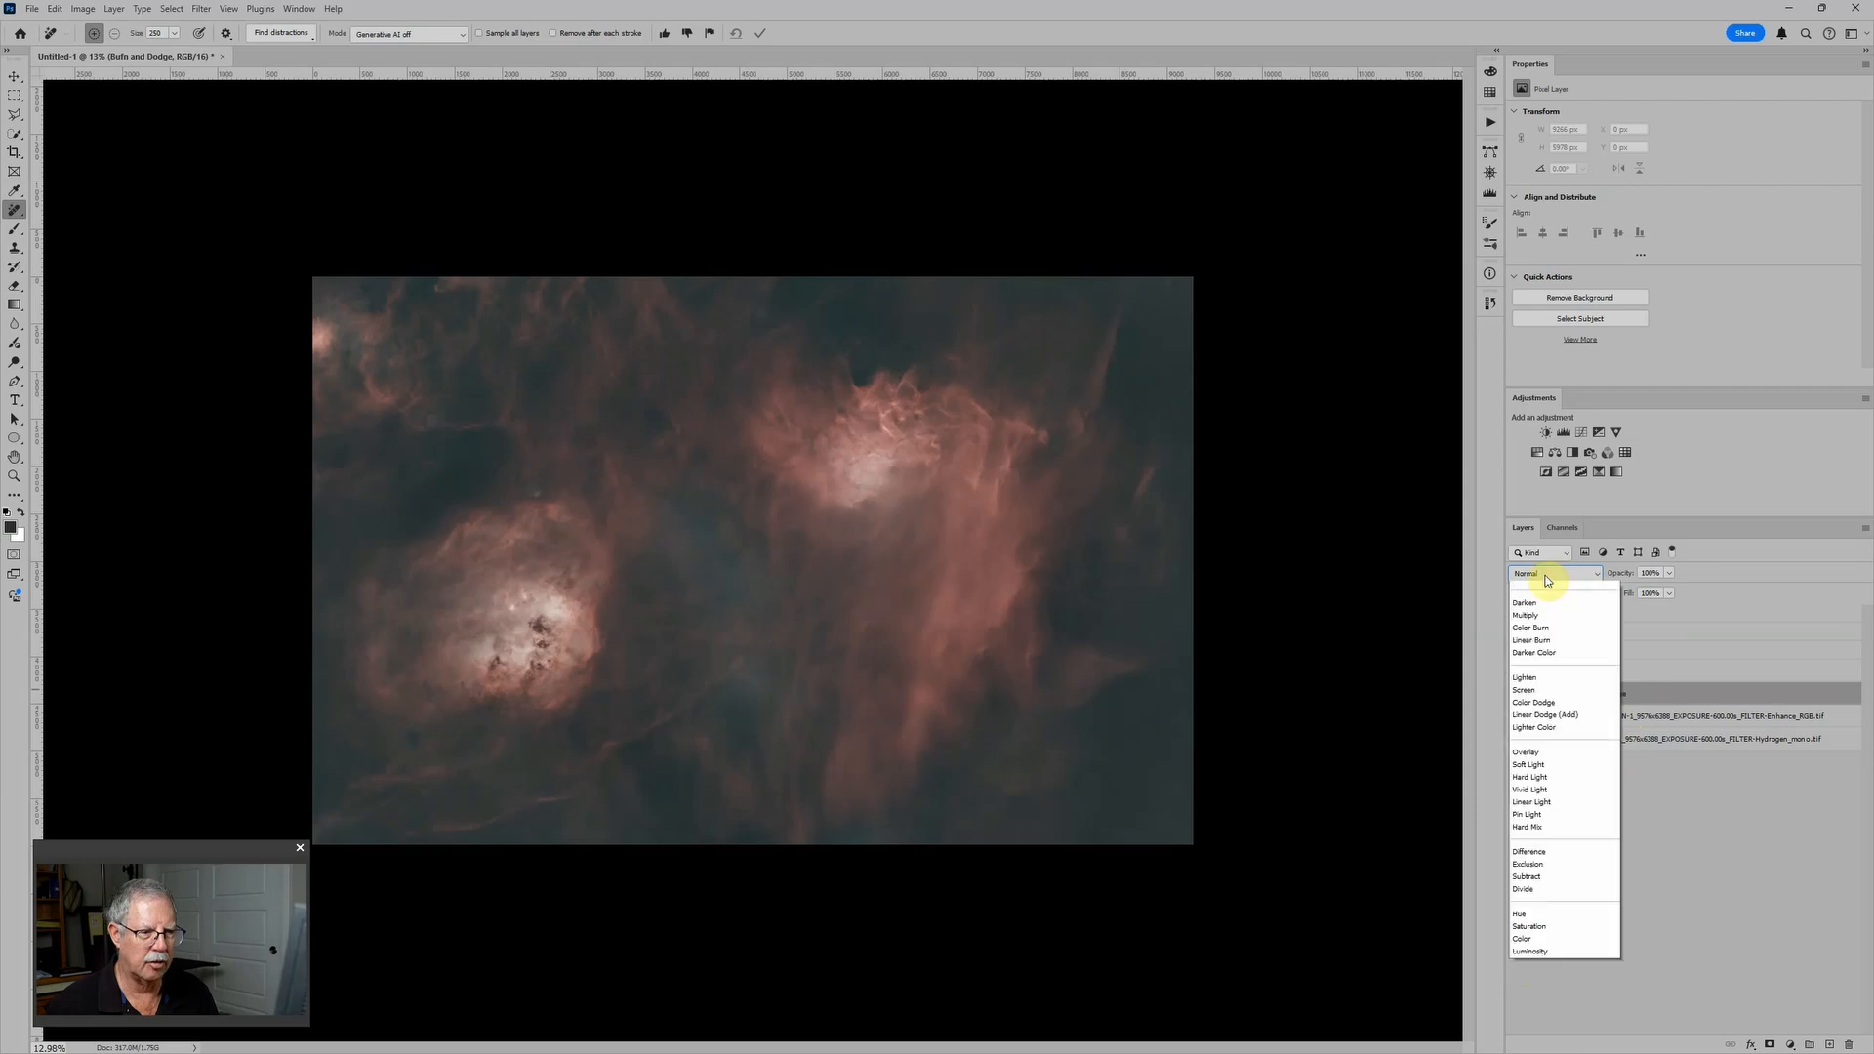
left_click(1523, 790)
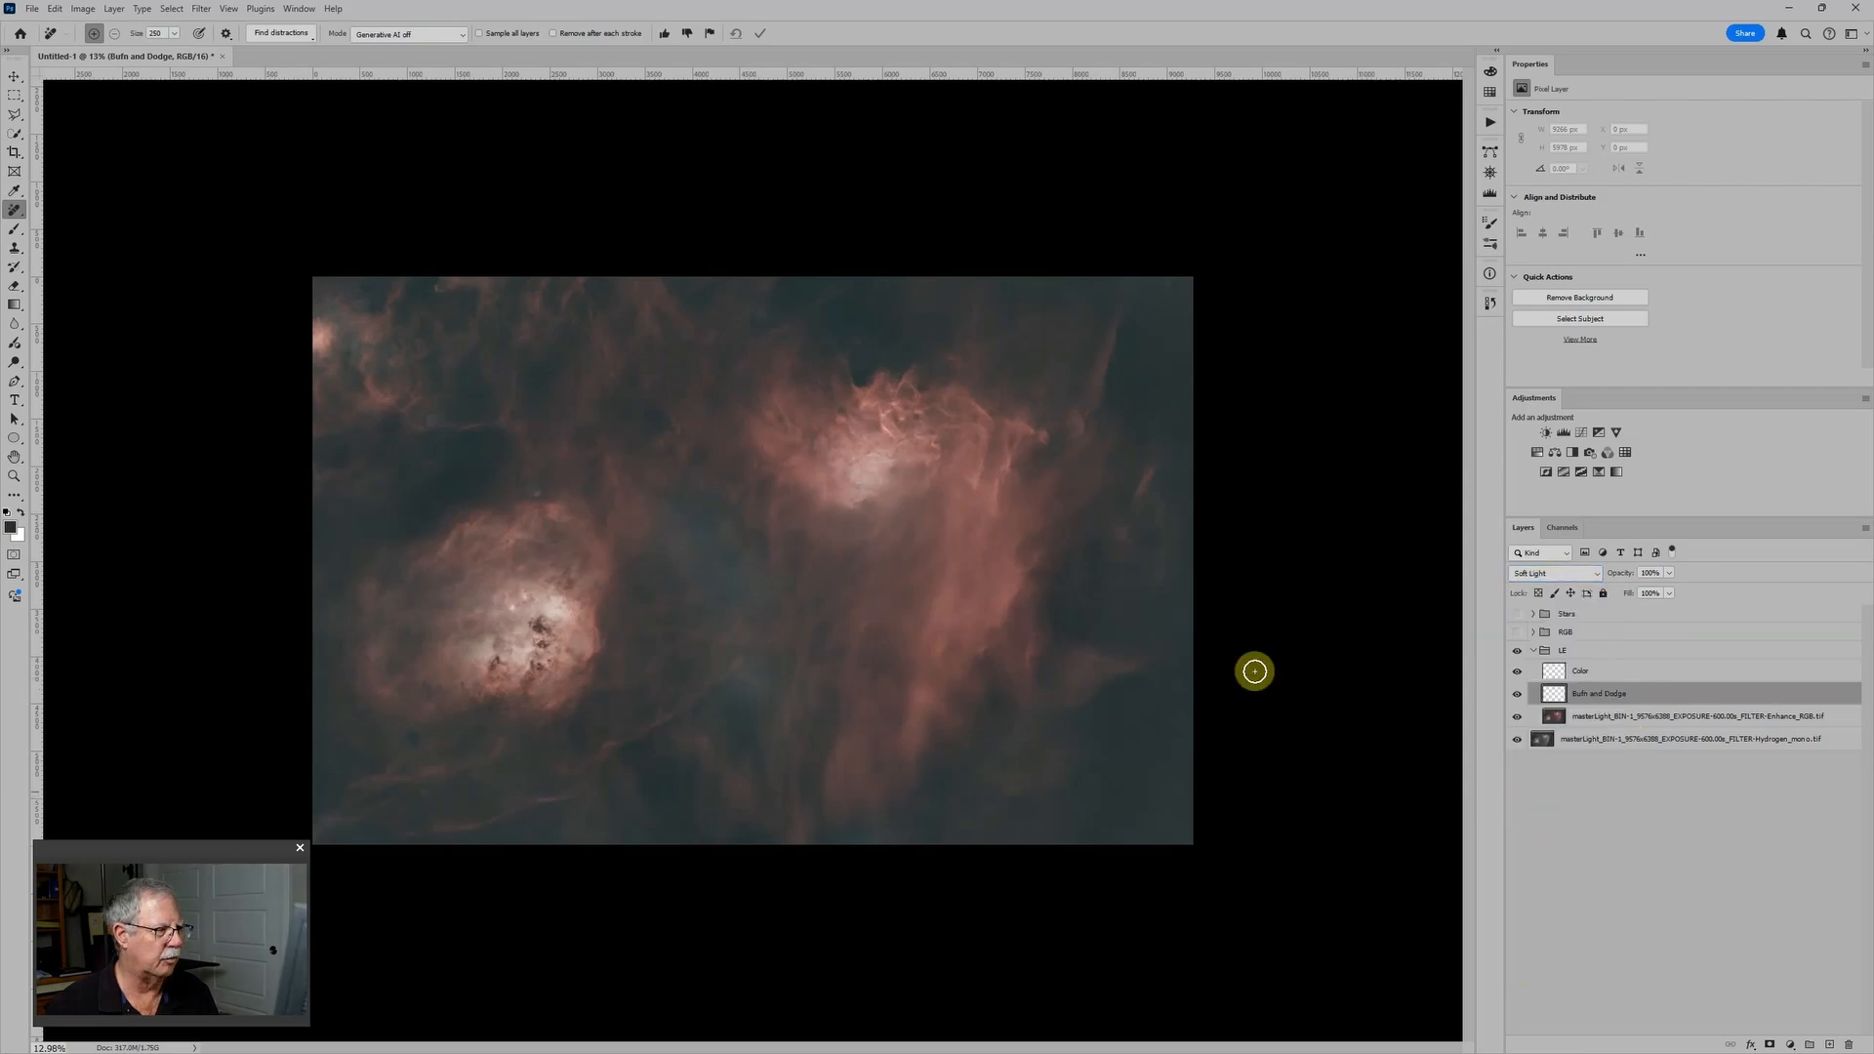
Burn the pale patches between the two nebulae on the Burn and Dodge layer with a soft black brush at 10% opacity
key("b")
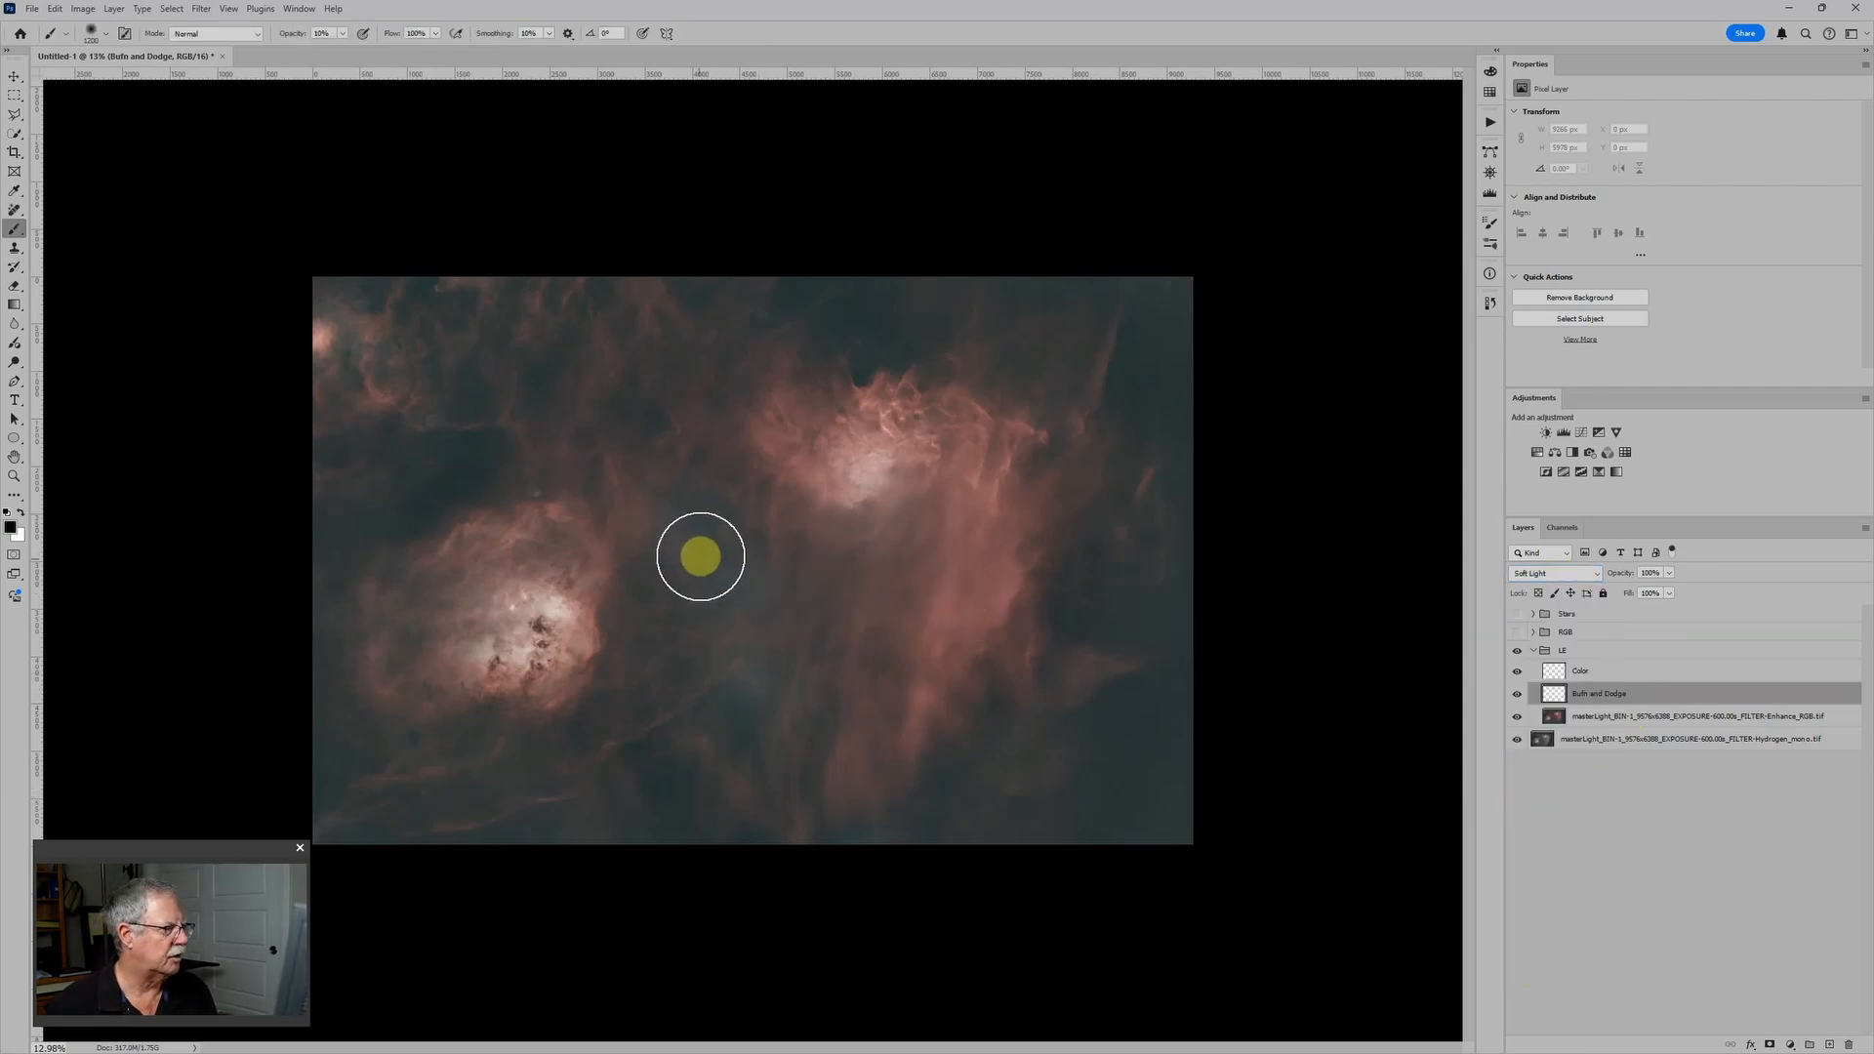
left_click_drag(685, 530, 734, 598)
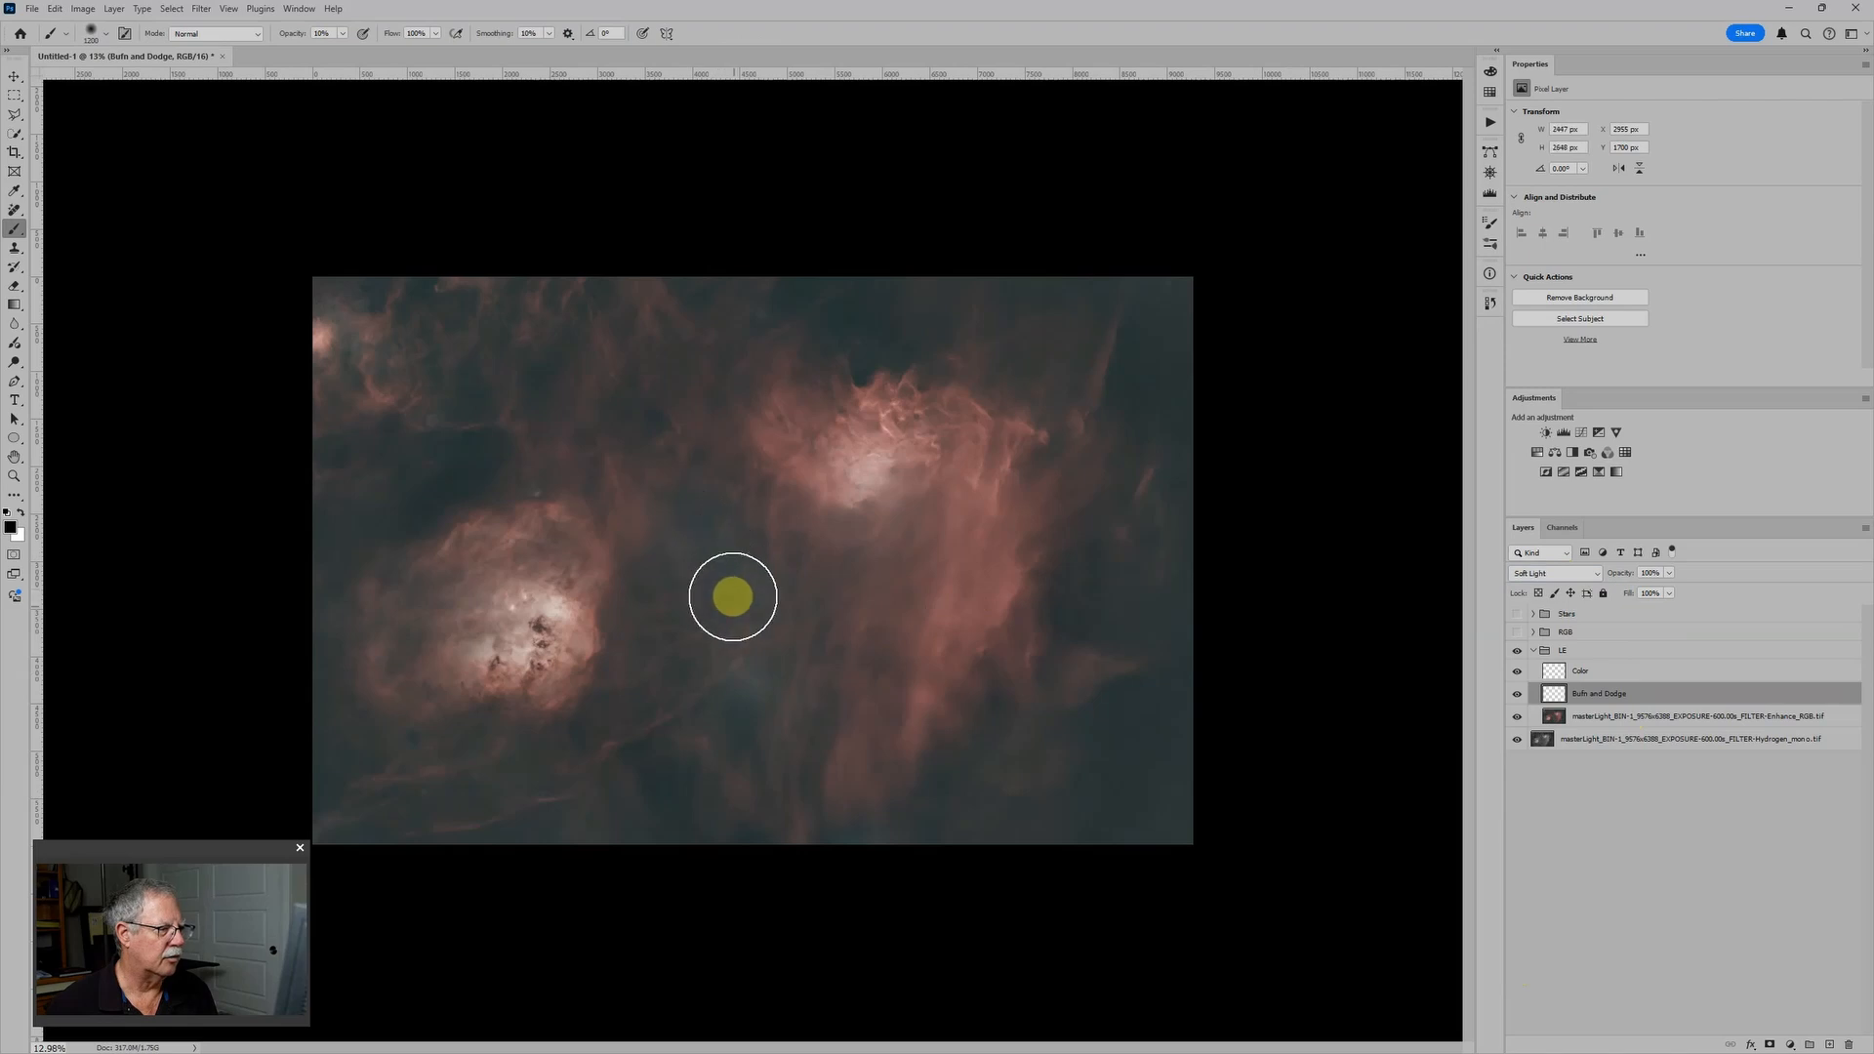
mouse_move(738, 678)
left_mouse_down()
mouse_move(820, 820)
mouse_move(745, 694)
mouse_move(745, 640)
mouse_move(701, 556)
left_mouse_up()
key("bracketleft")
key("bracketleft")
key("bracketleft")
key("ctrl+plus")
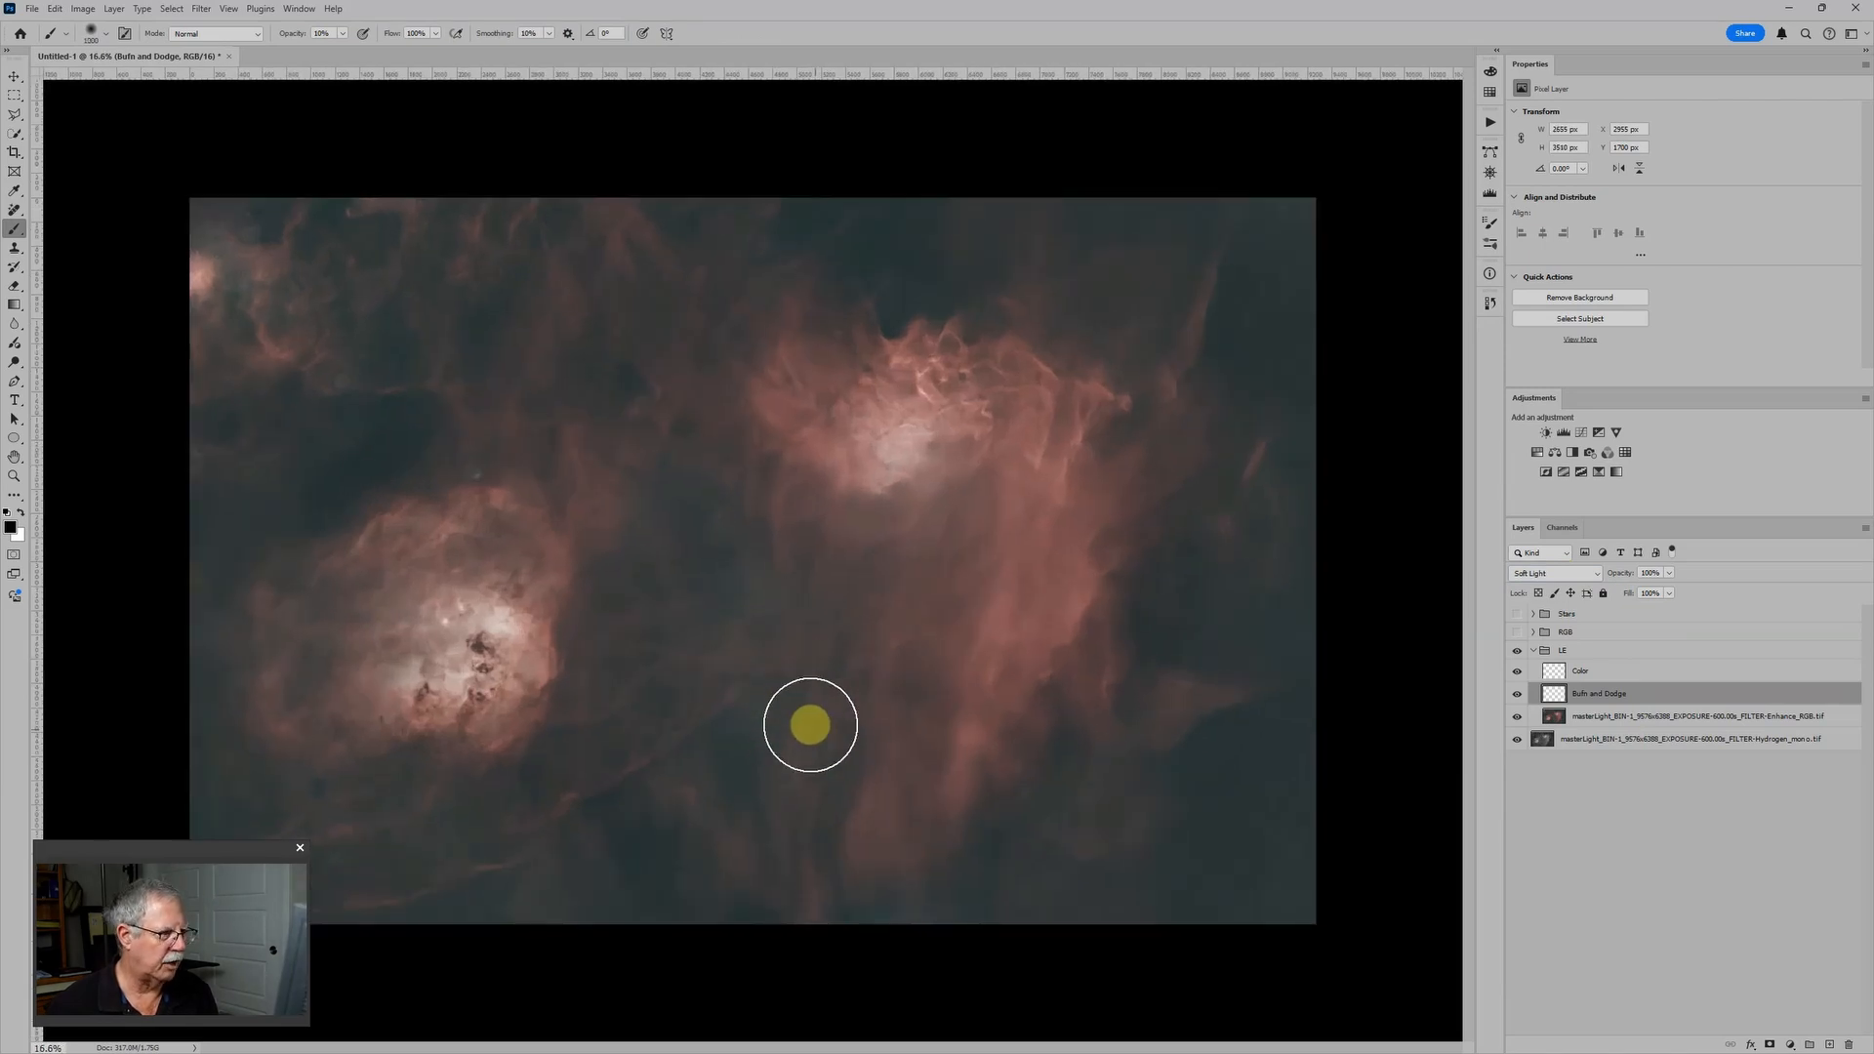
key("bracketleft")
key("bracketleft")
key("bracketleft")
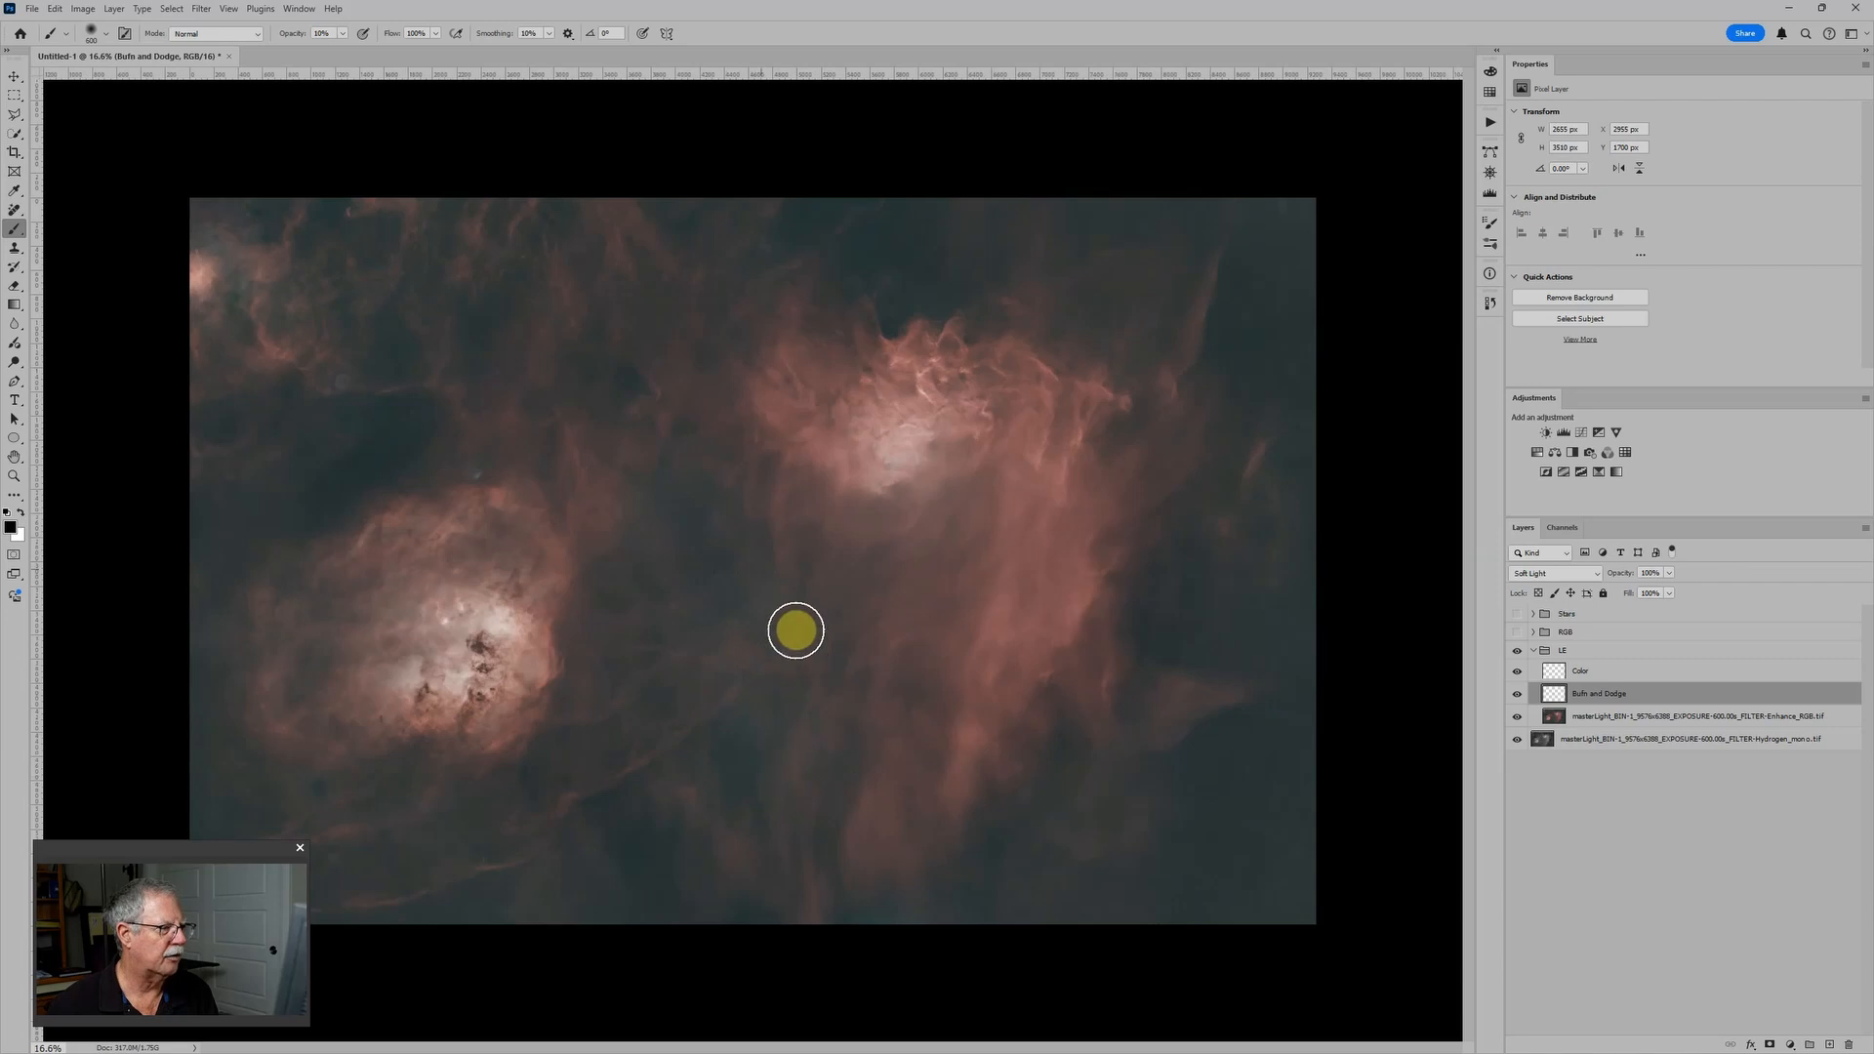
key("ctrl+minus")
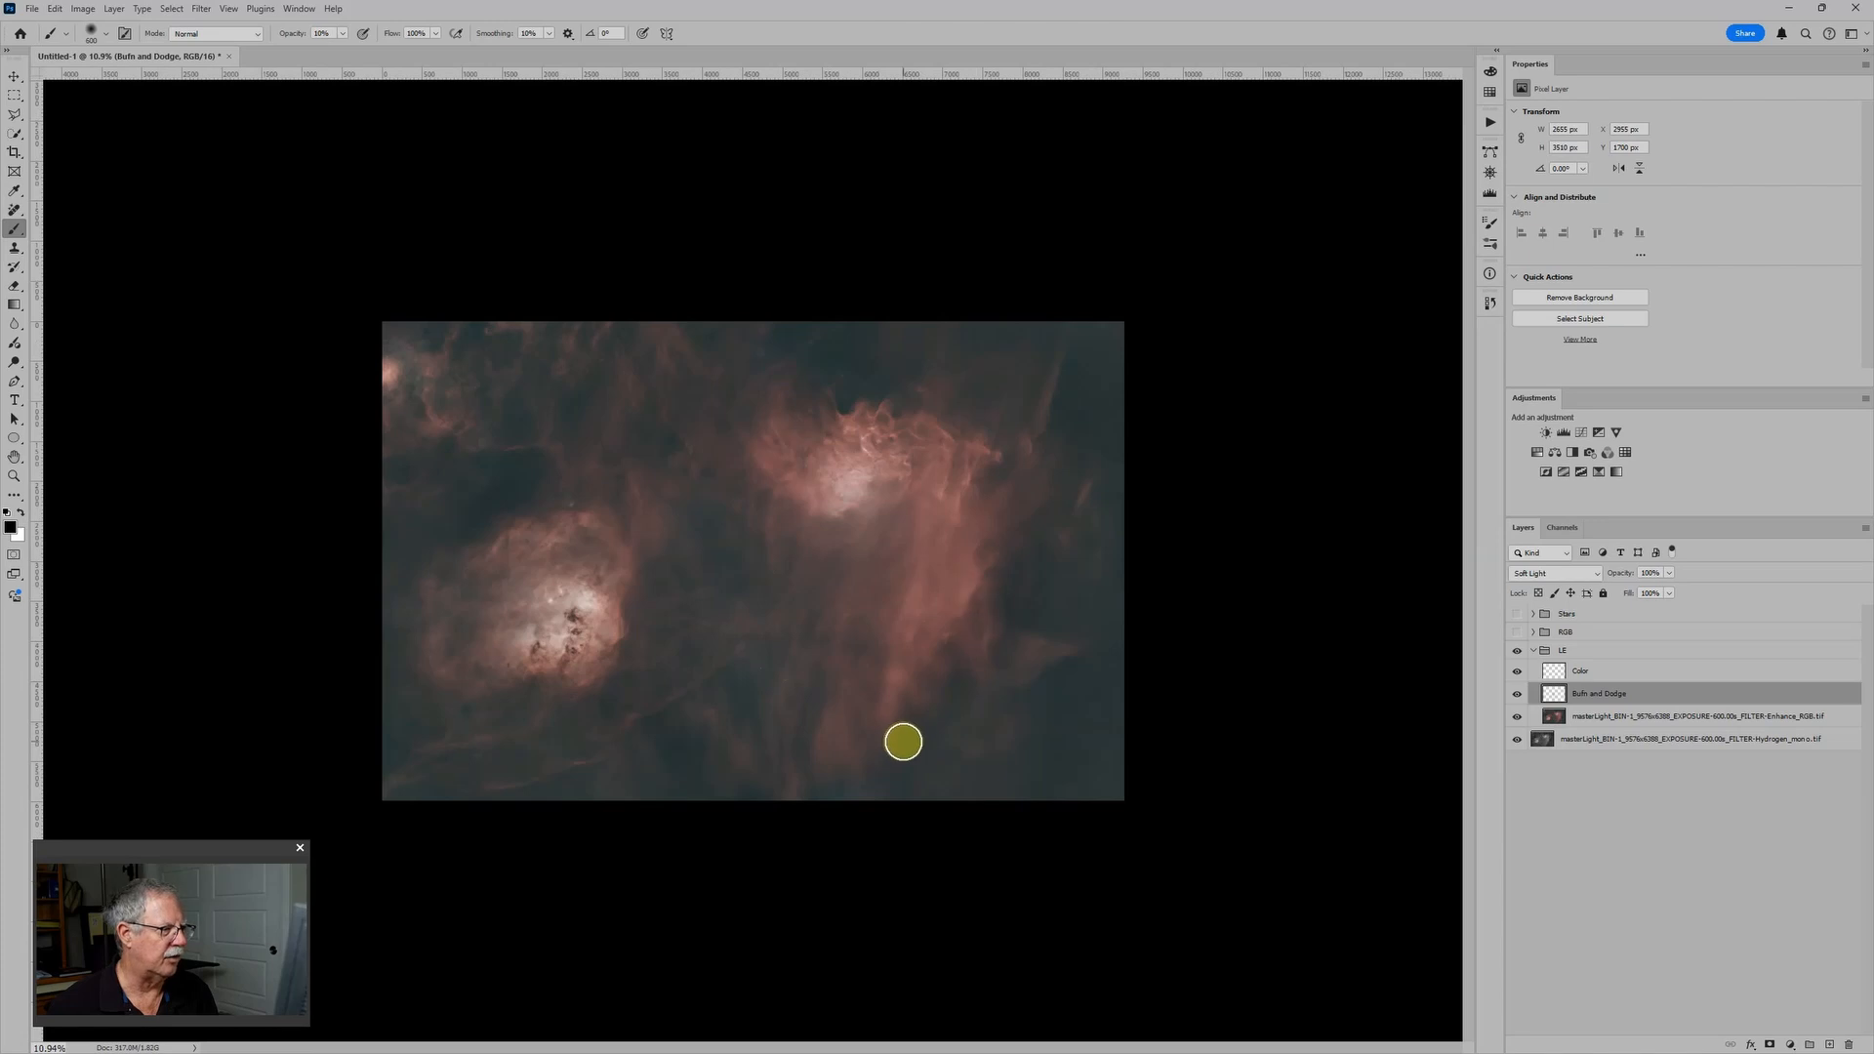
scroll(840, 751, "up", 3)
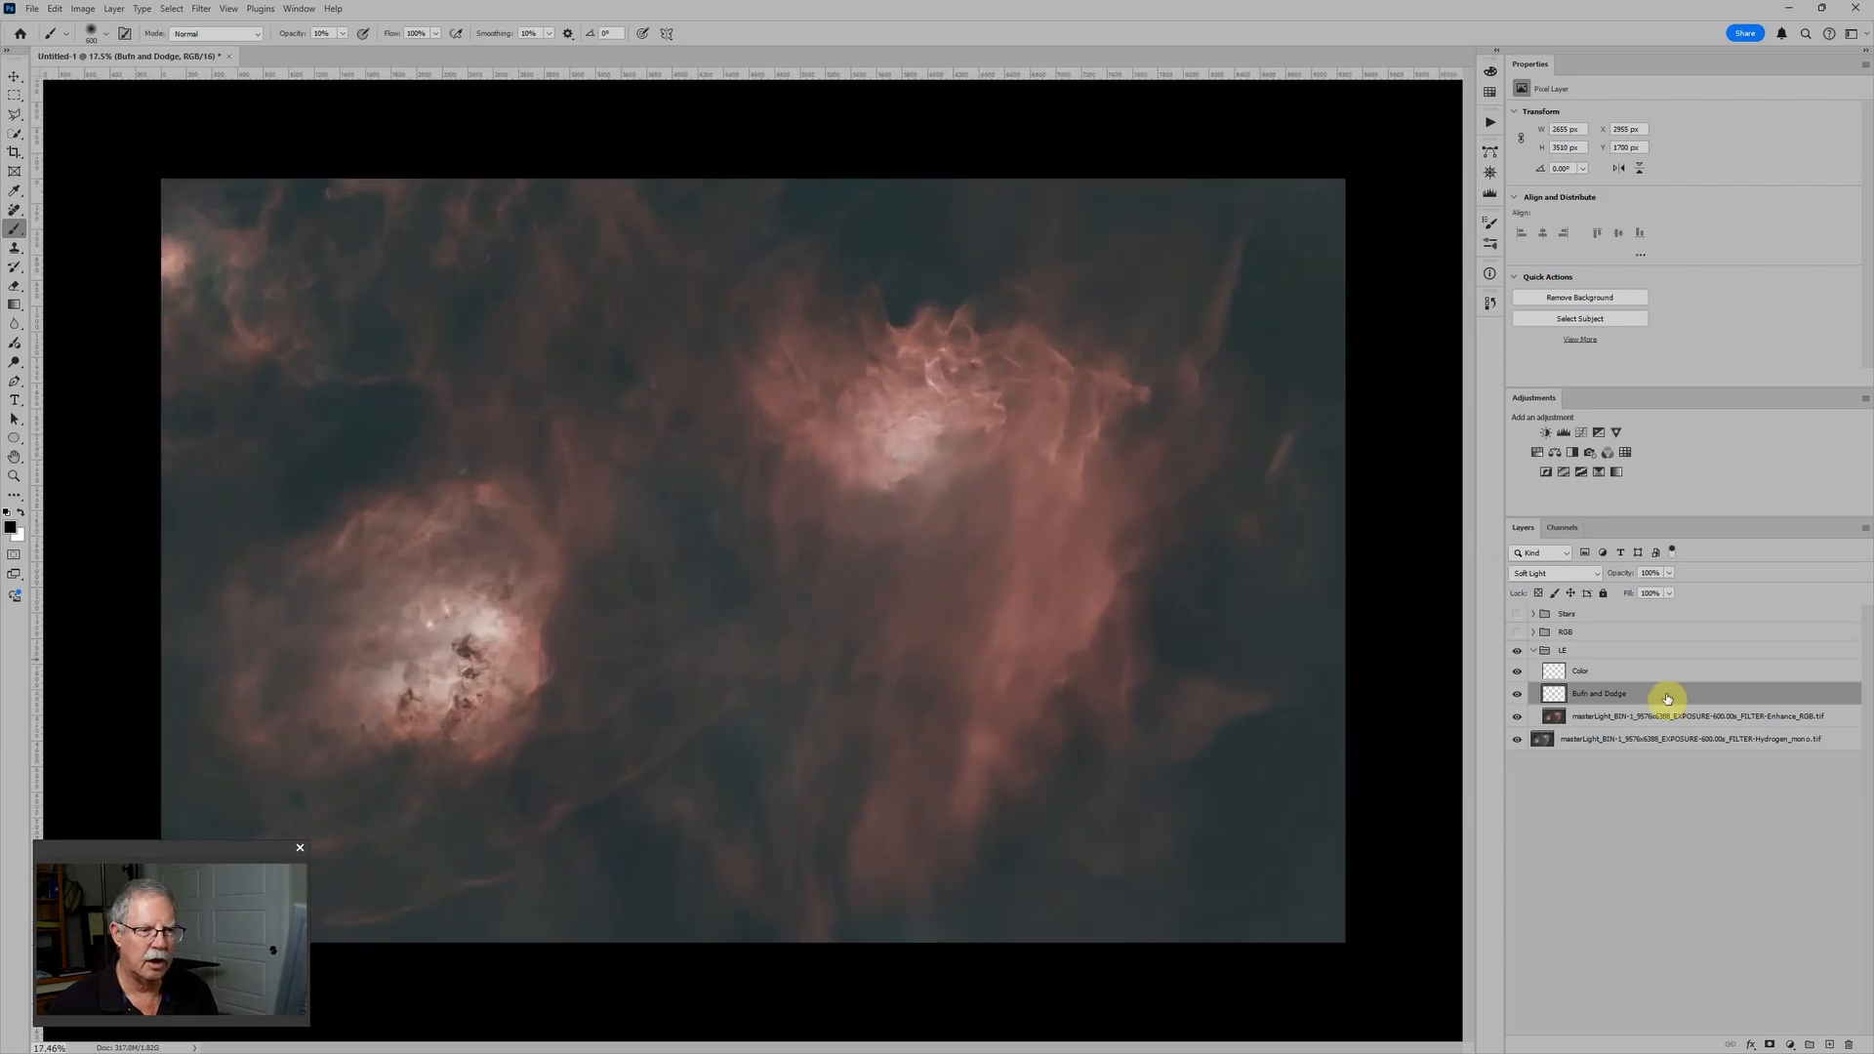
scroll(1050, 563, "down", 1)
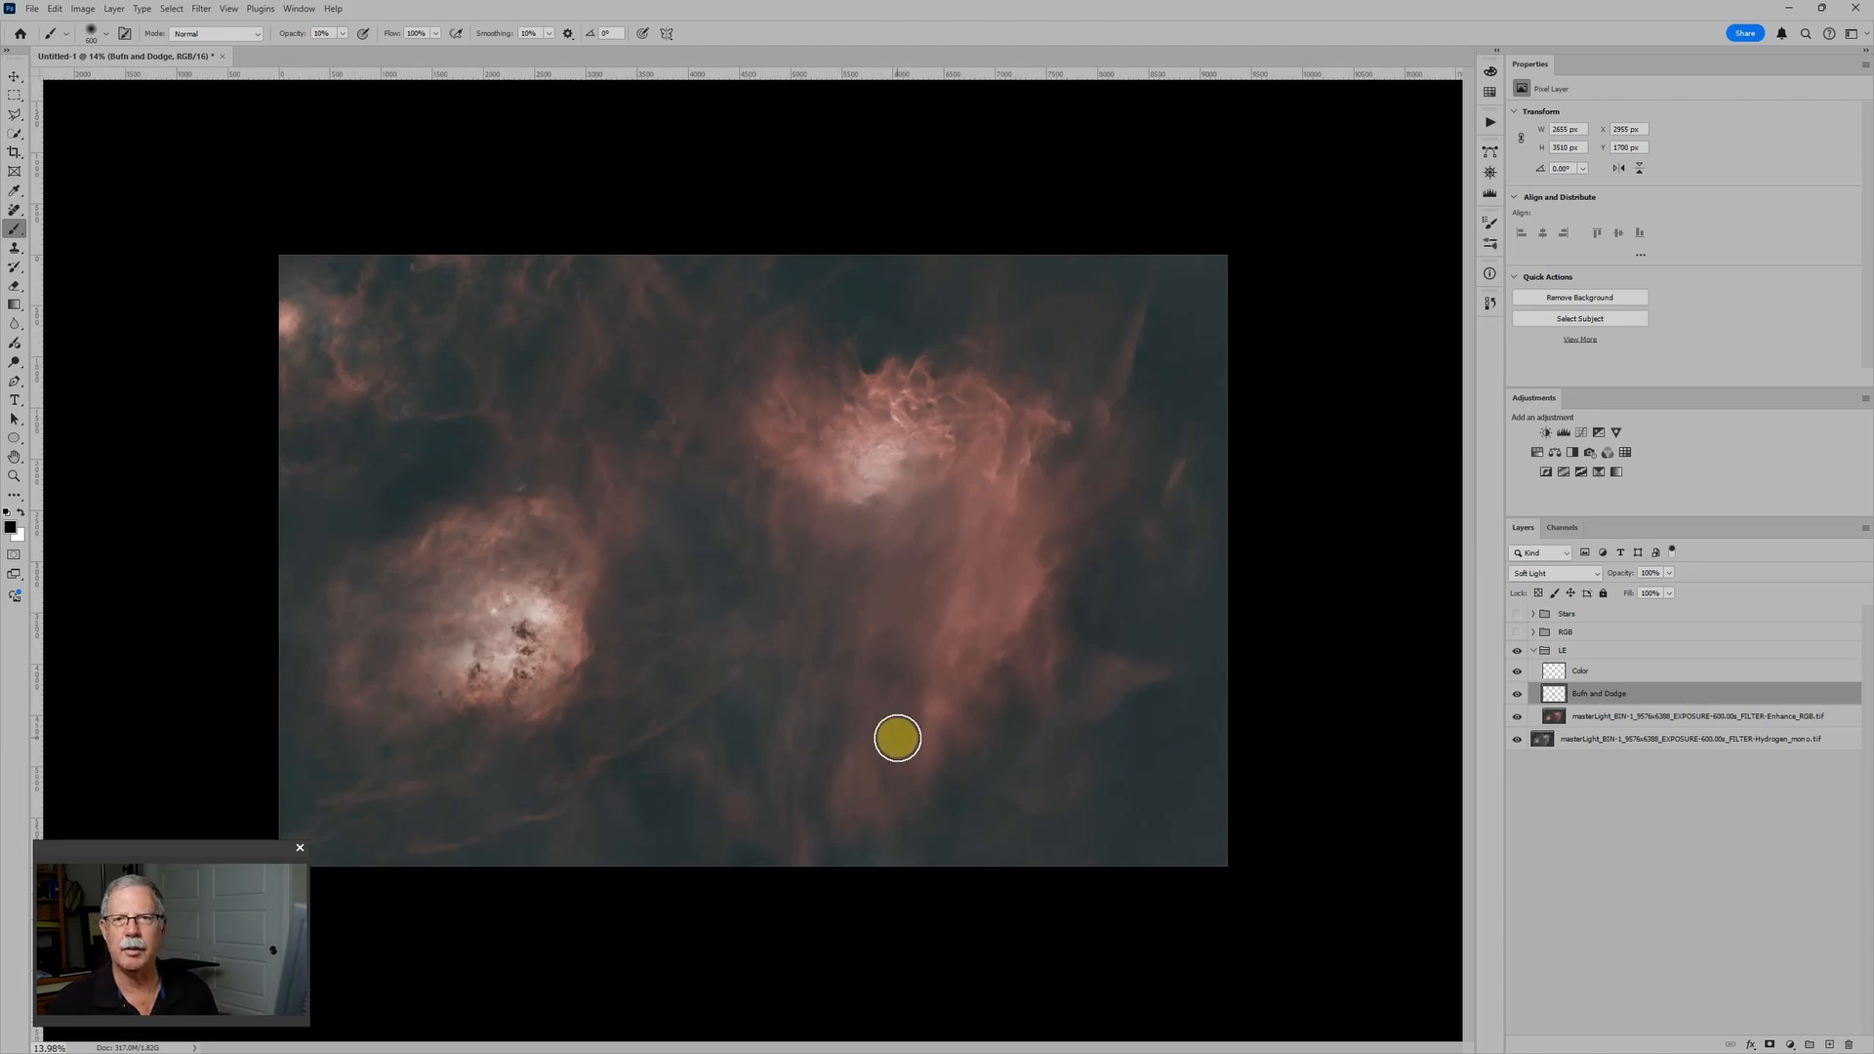
Add a black solid color fill layer above the RGB group and set its blend mode to Divide
left_click(1574, 632)
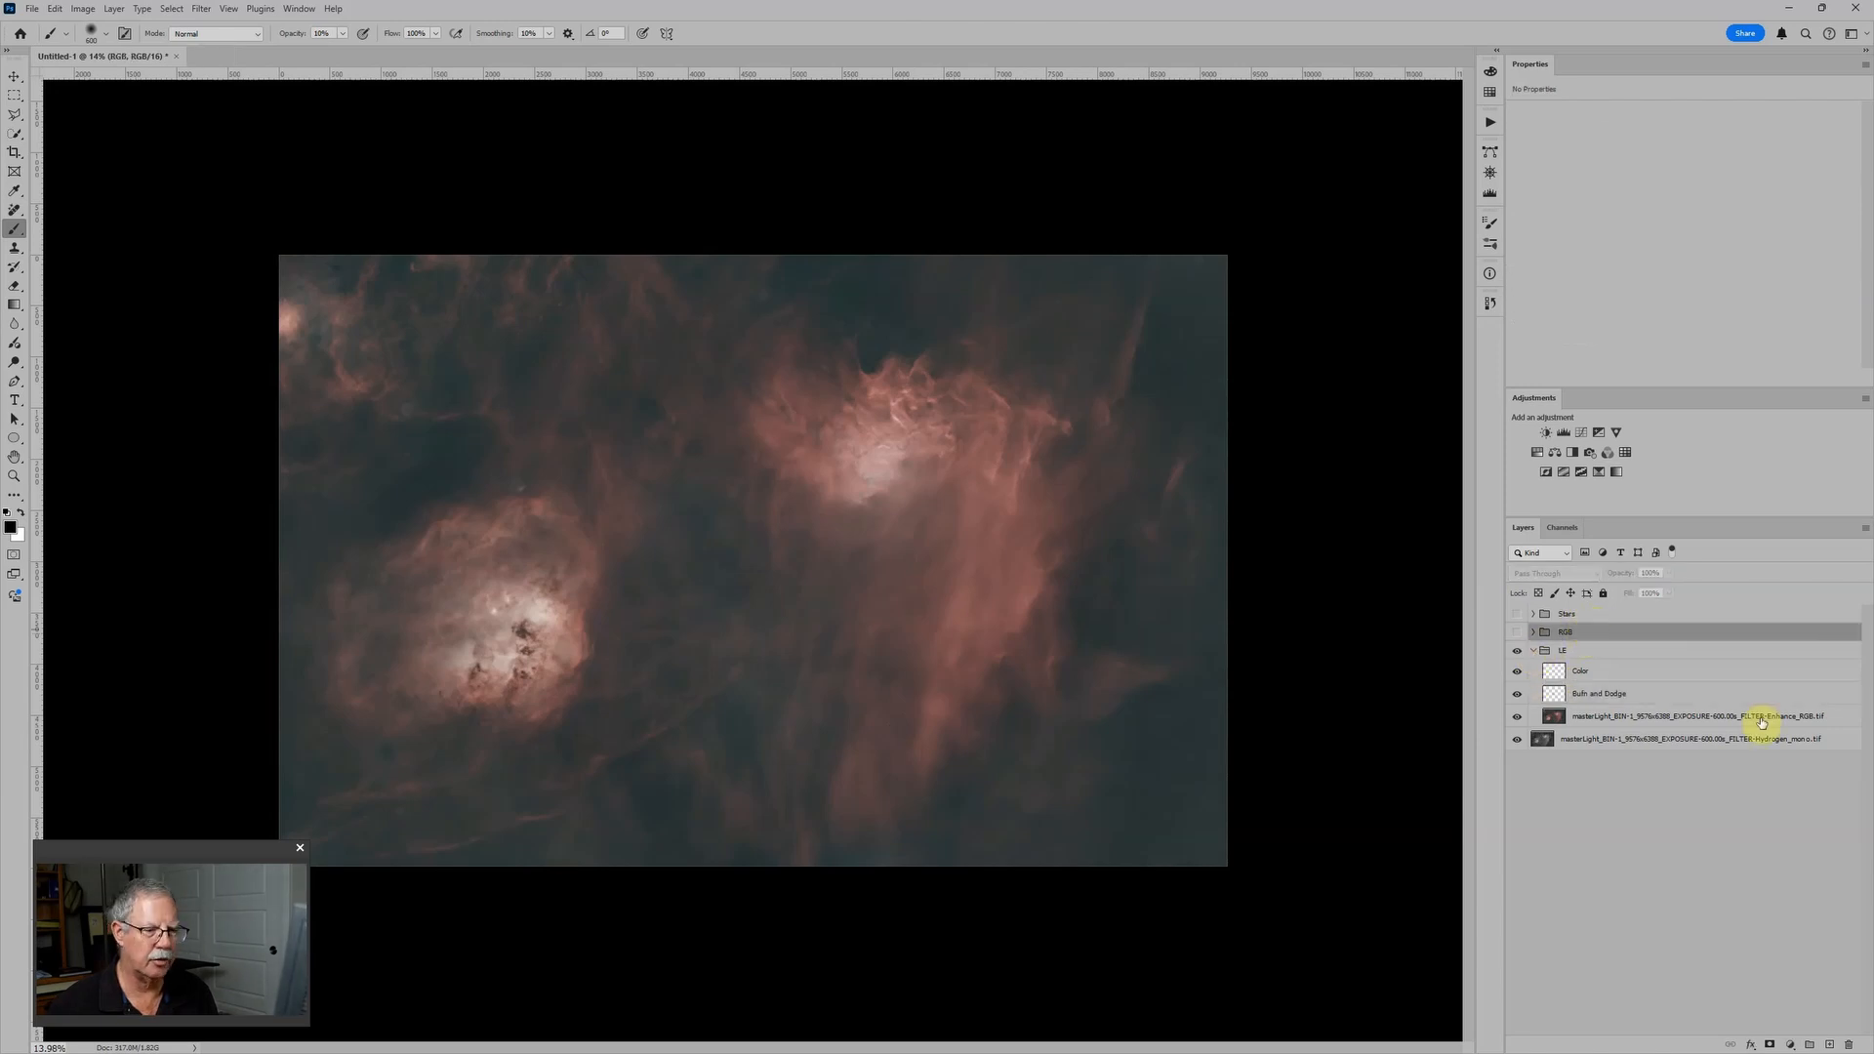
left_click(1791, 1045)
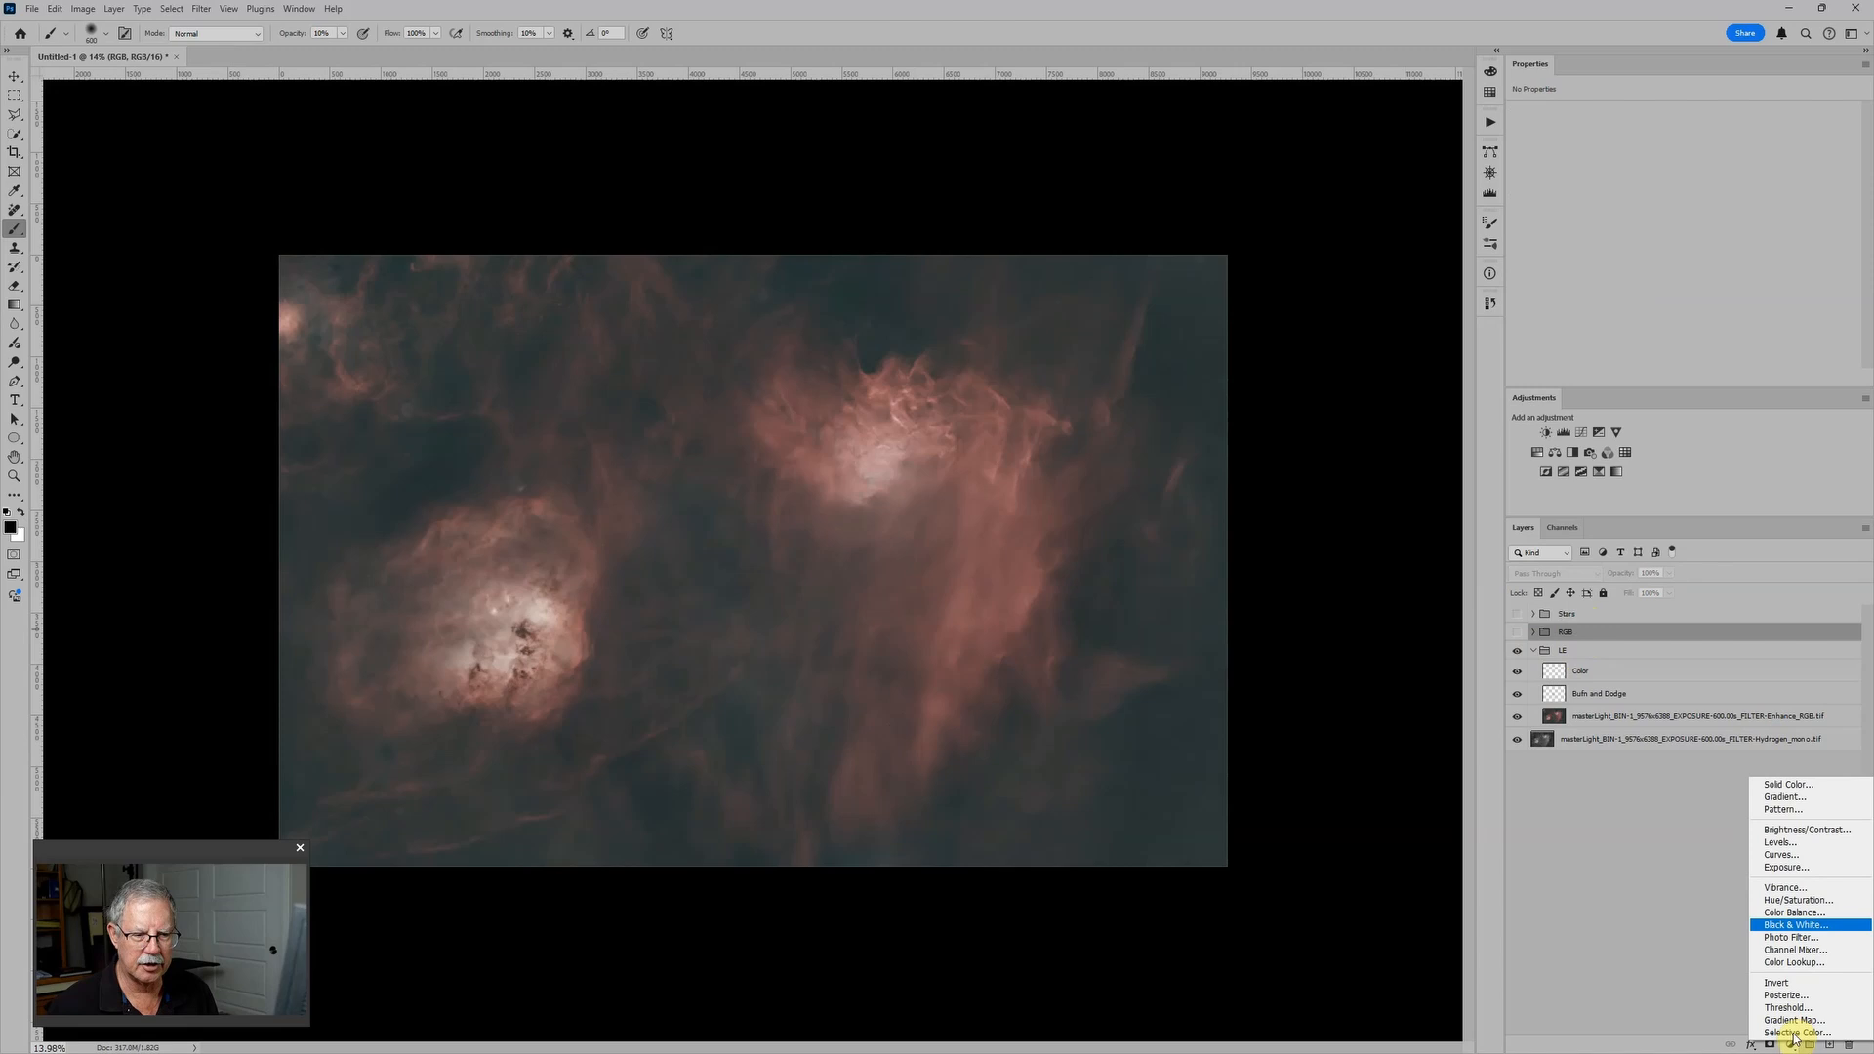
left_click(1816, 786)
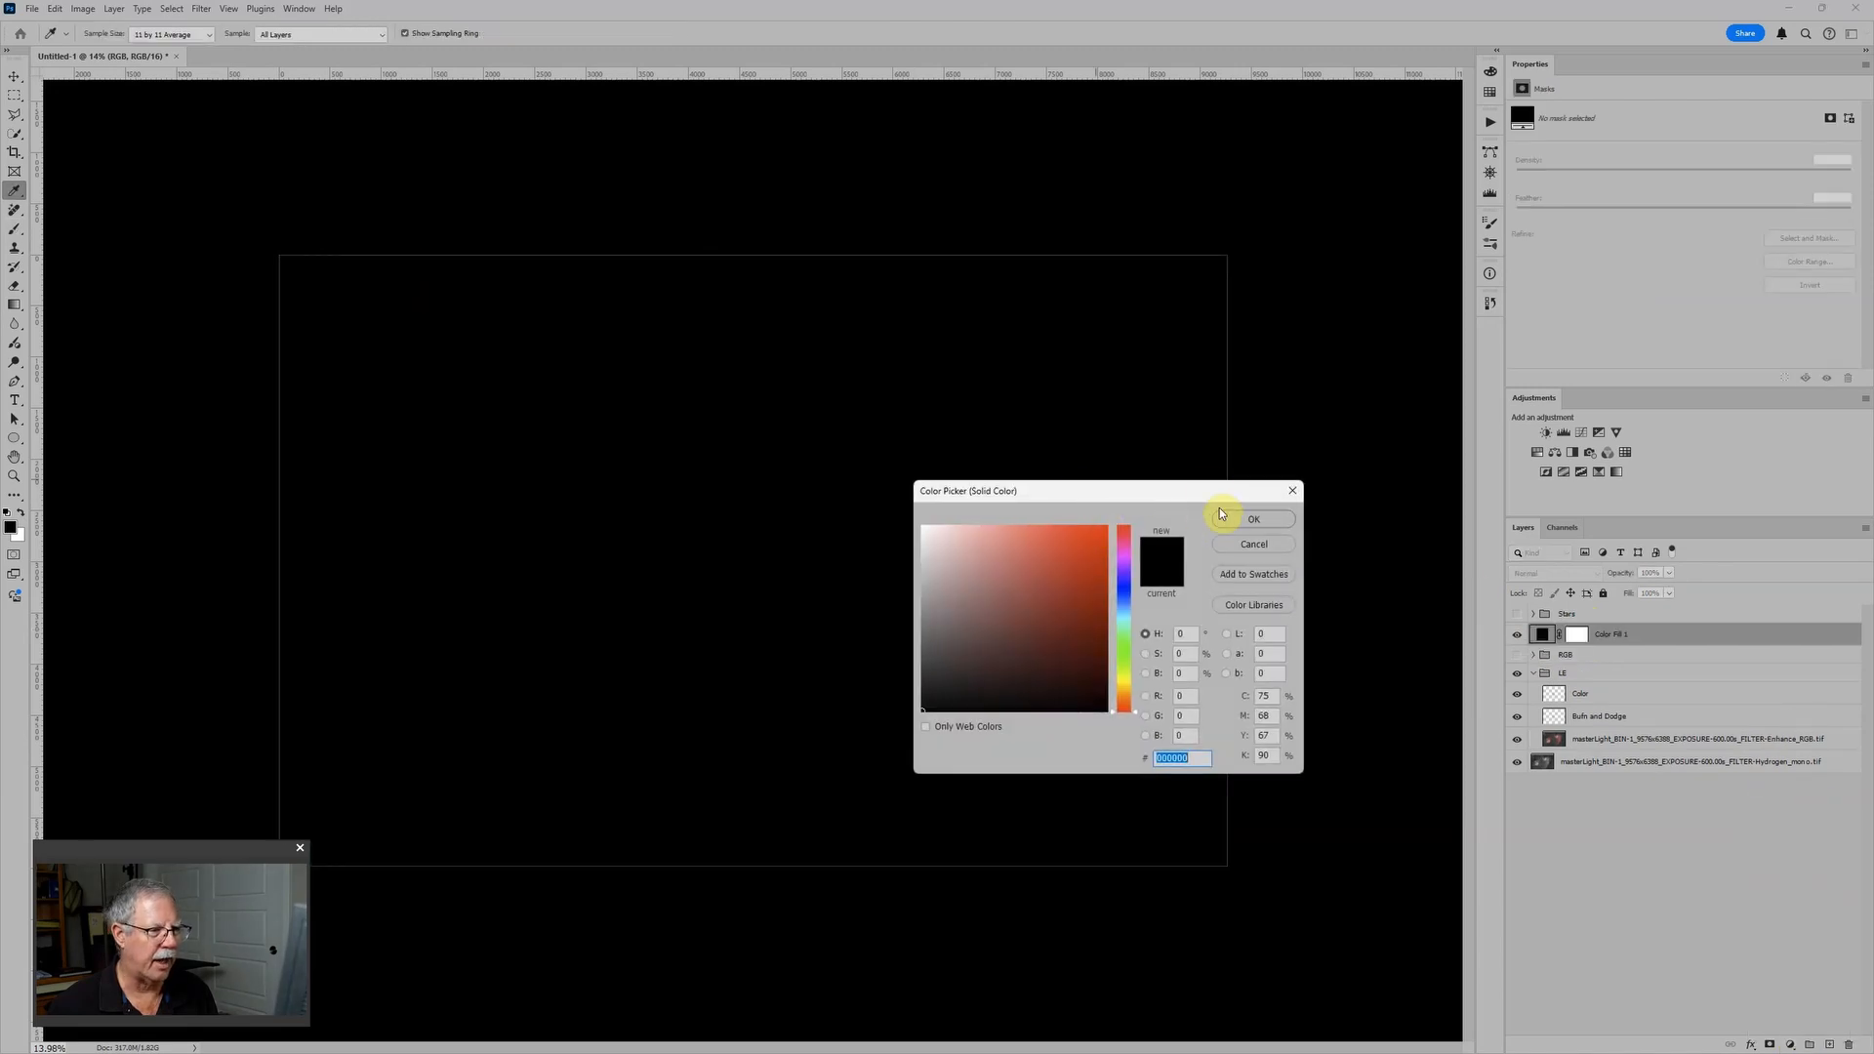
left_click(1243, 521)
left_click(1554, 573)
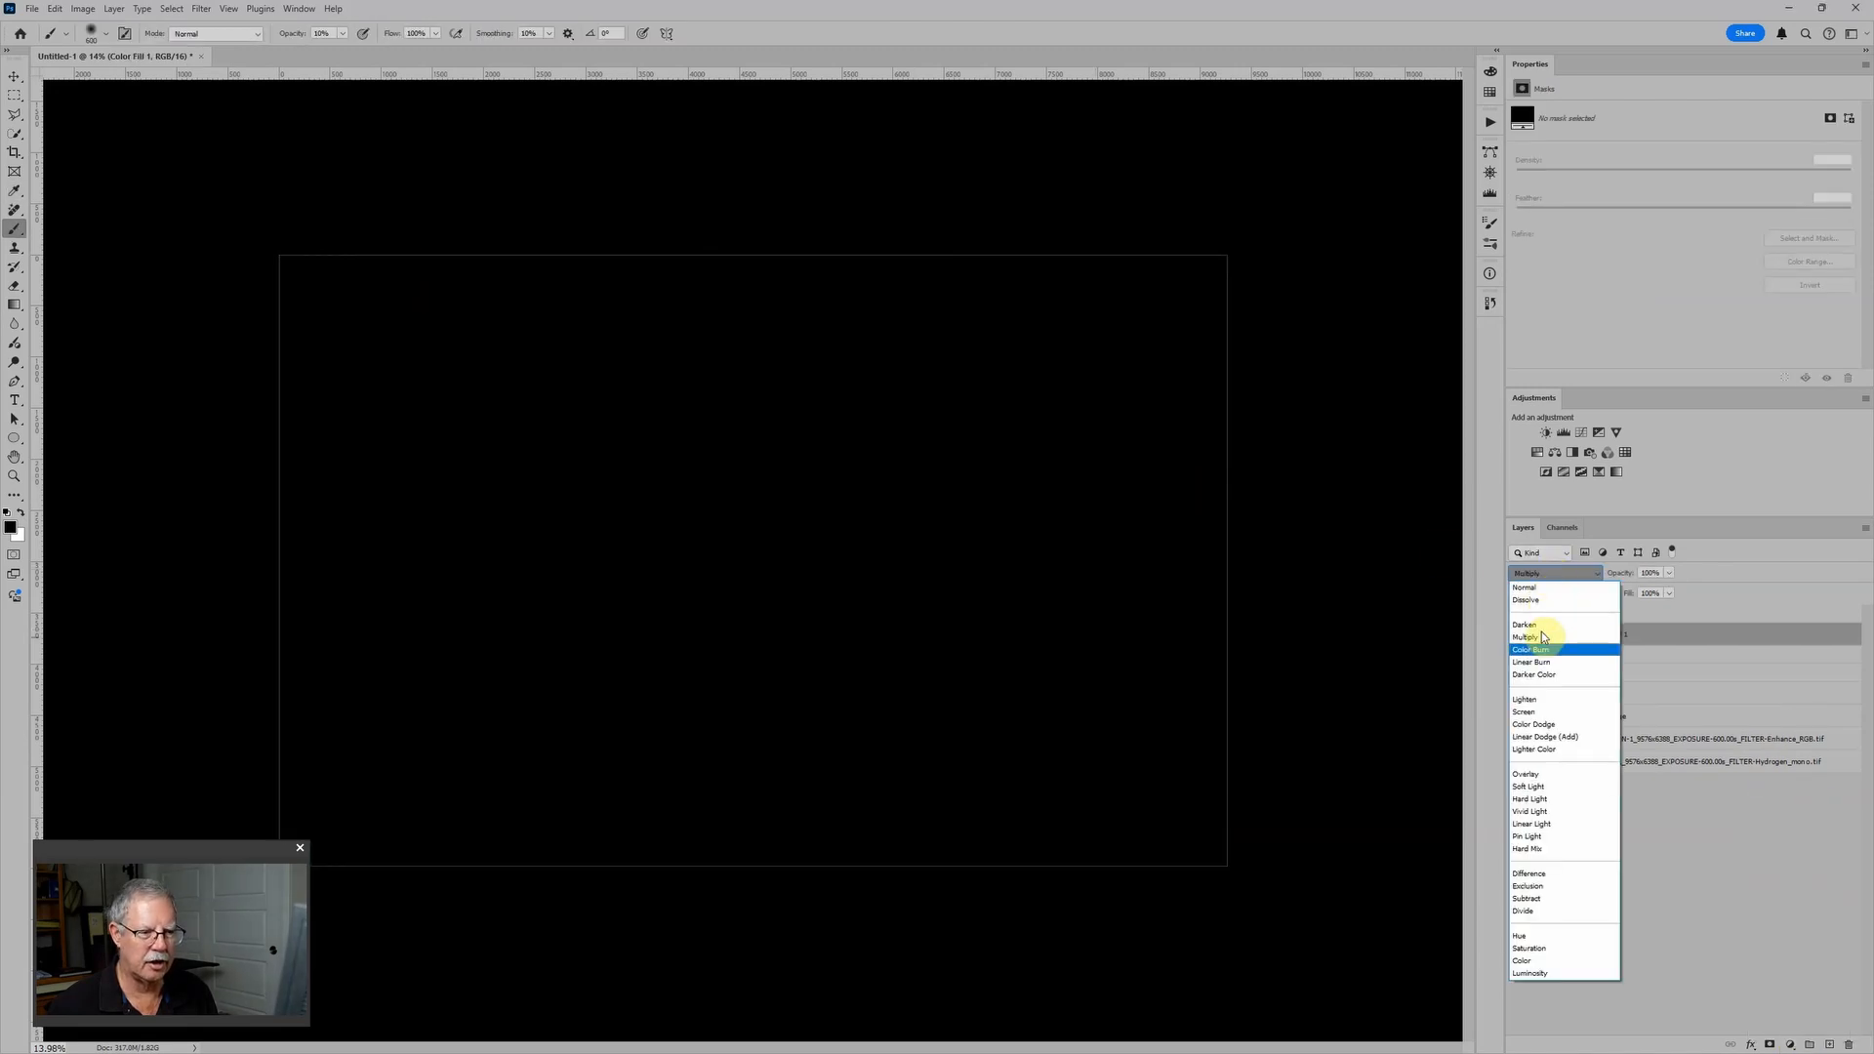
left_click(1553, 912)
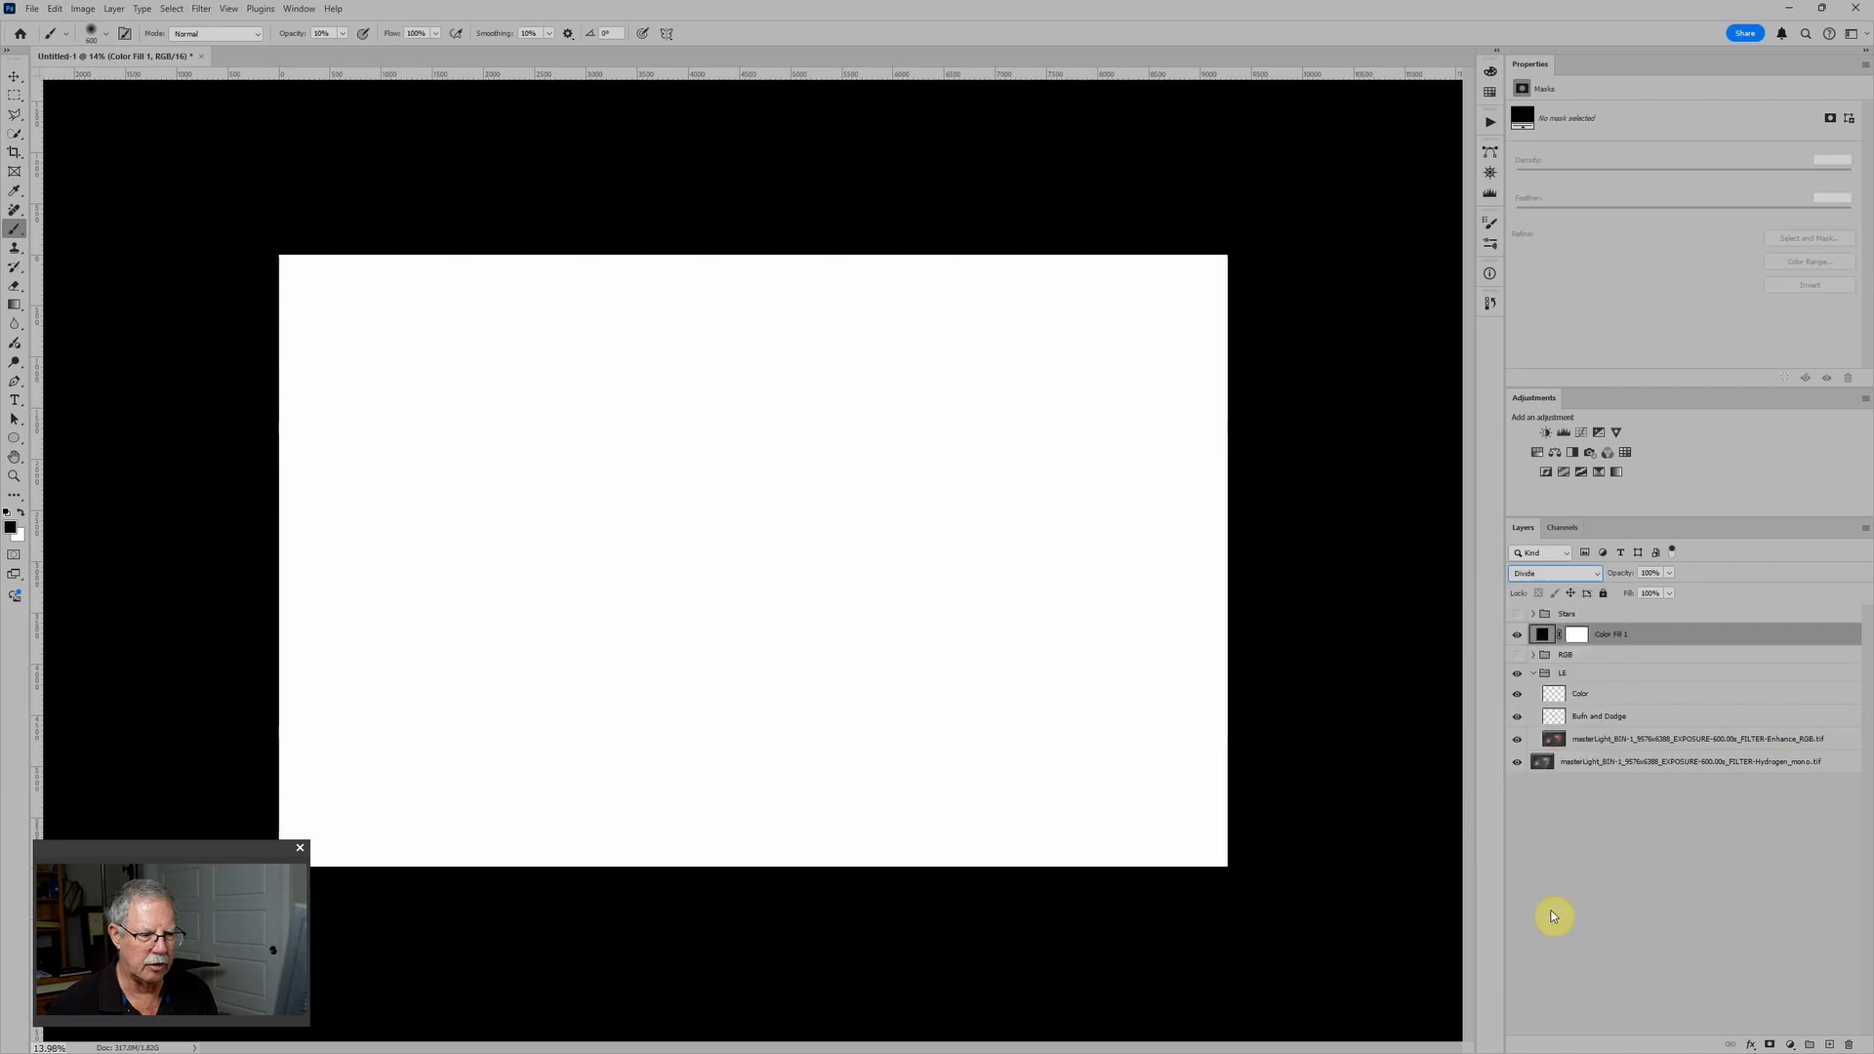
Add a Levels adjustment layer above the Color layer in the LE group and raise its black input to 47
left_click(1641, 696)
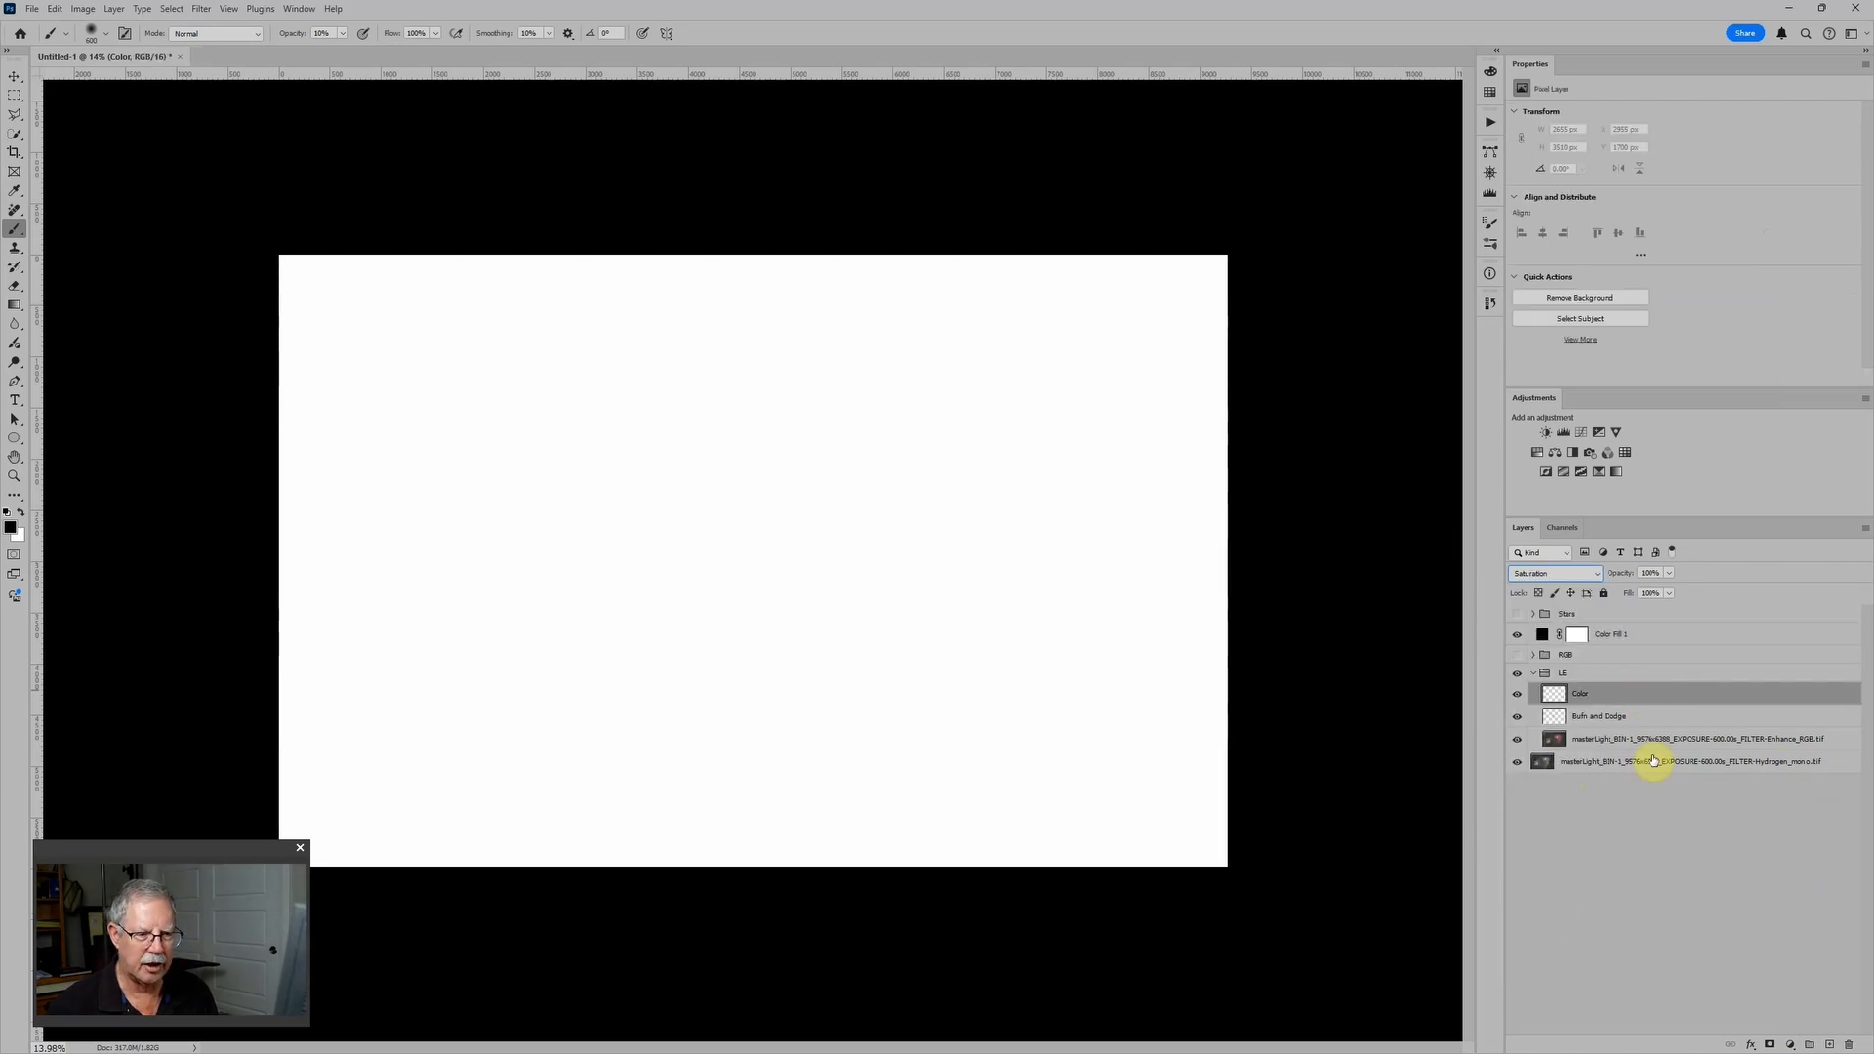
left_click(1565, 433)
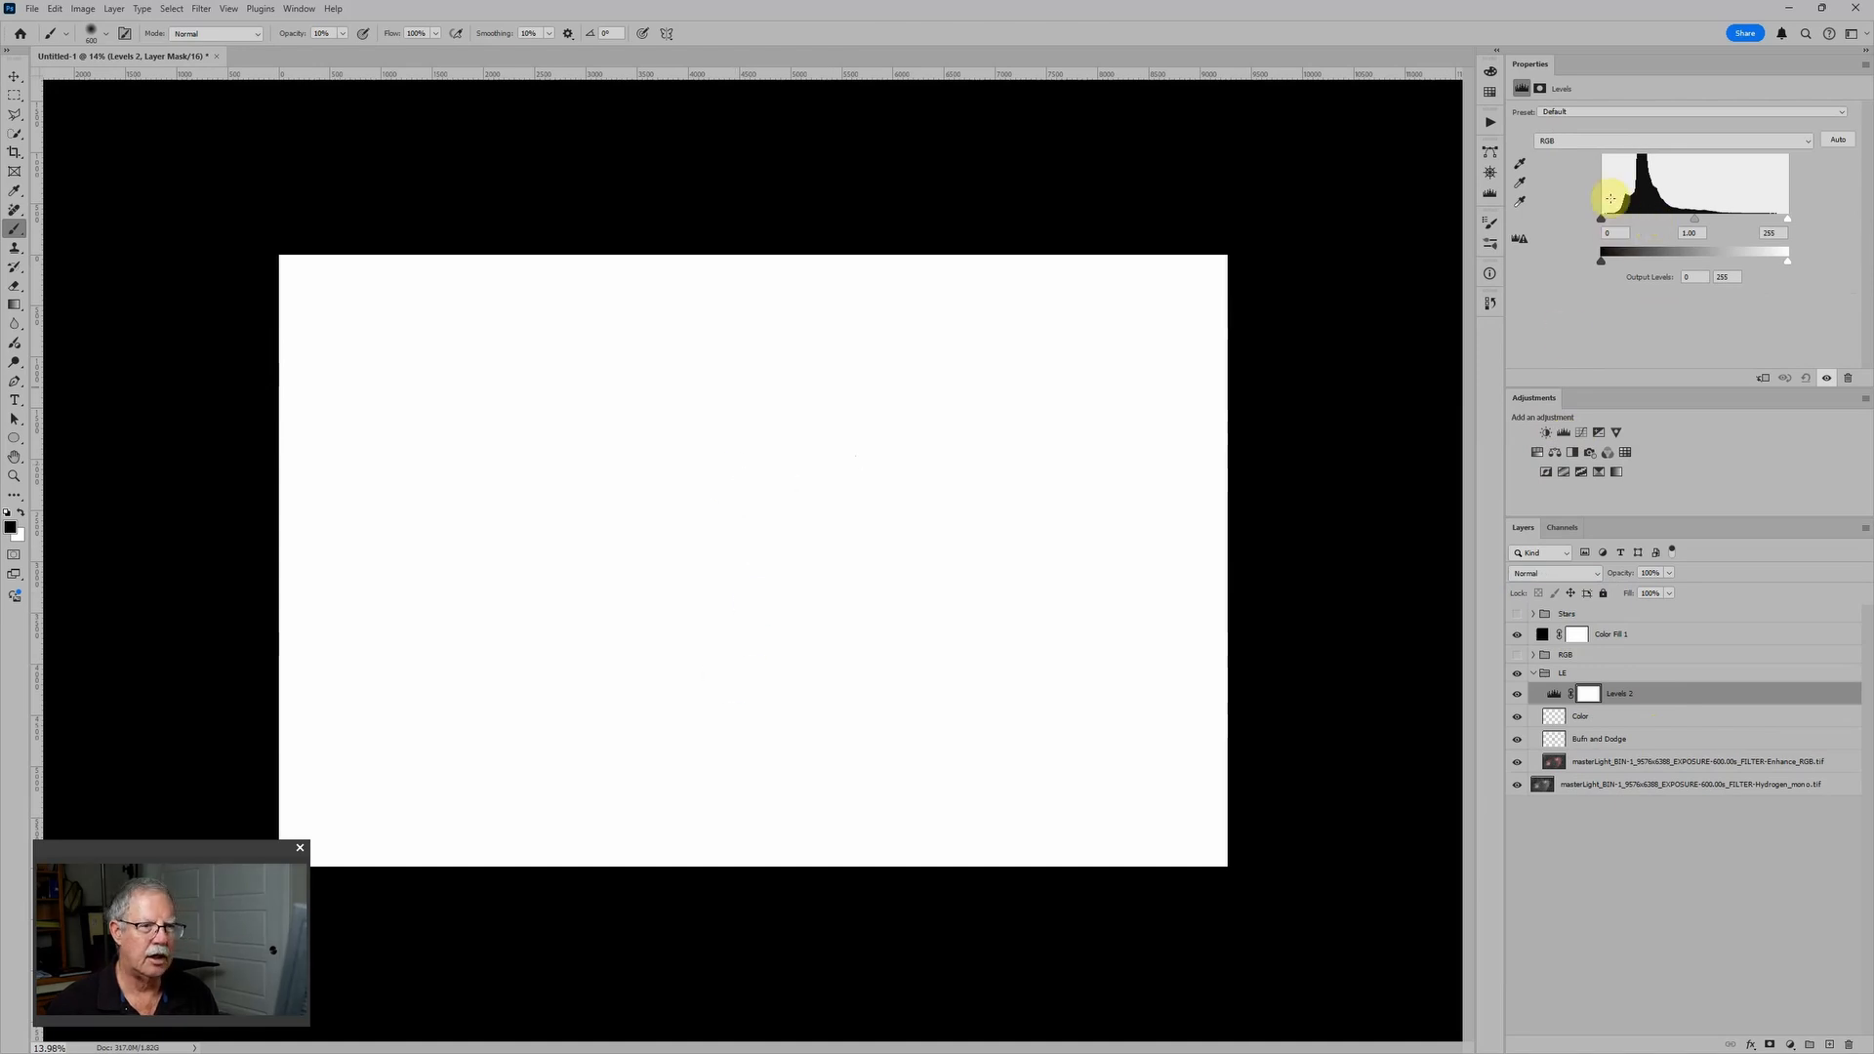
left_click_drag(1610, 226, 1638, 225)
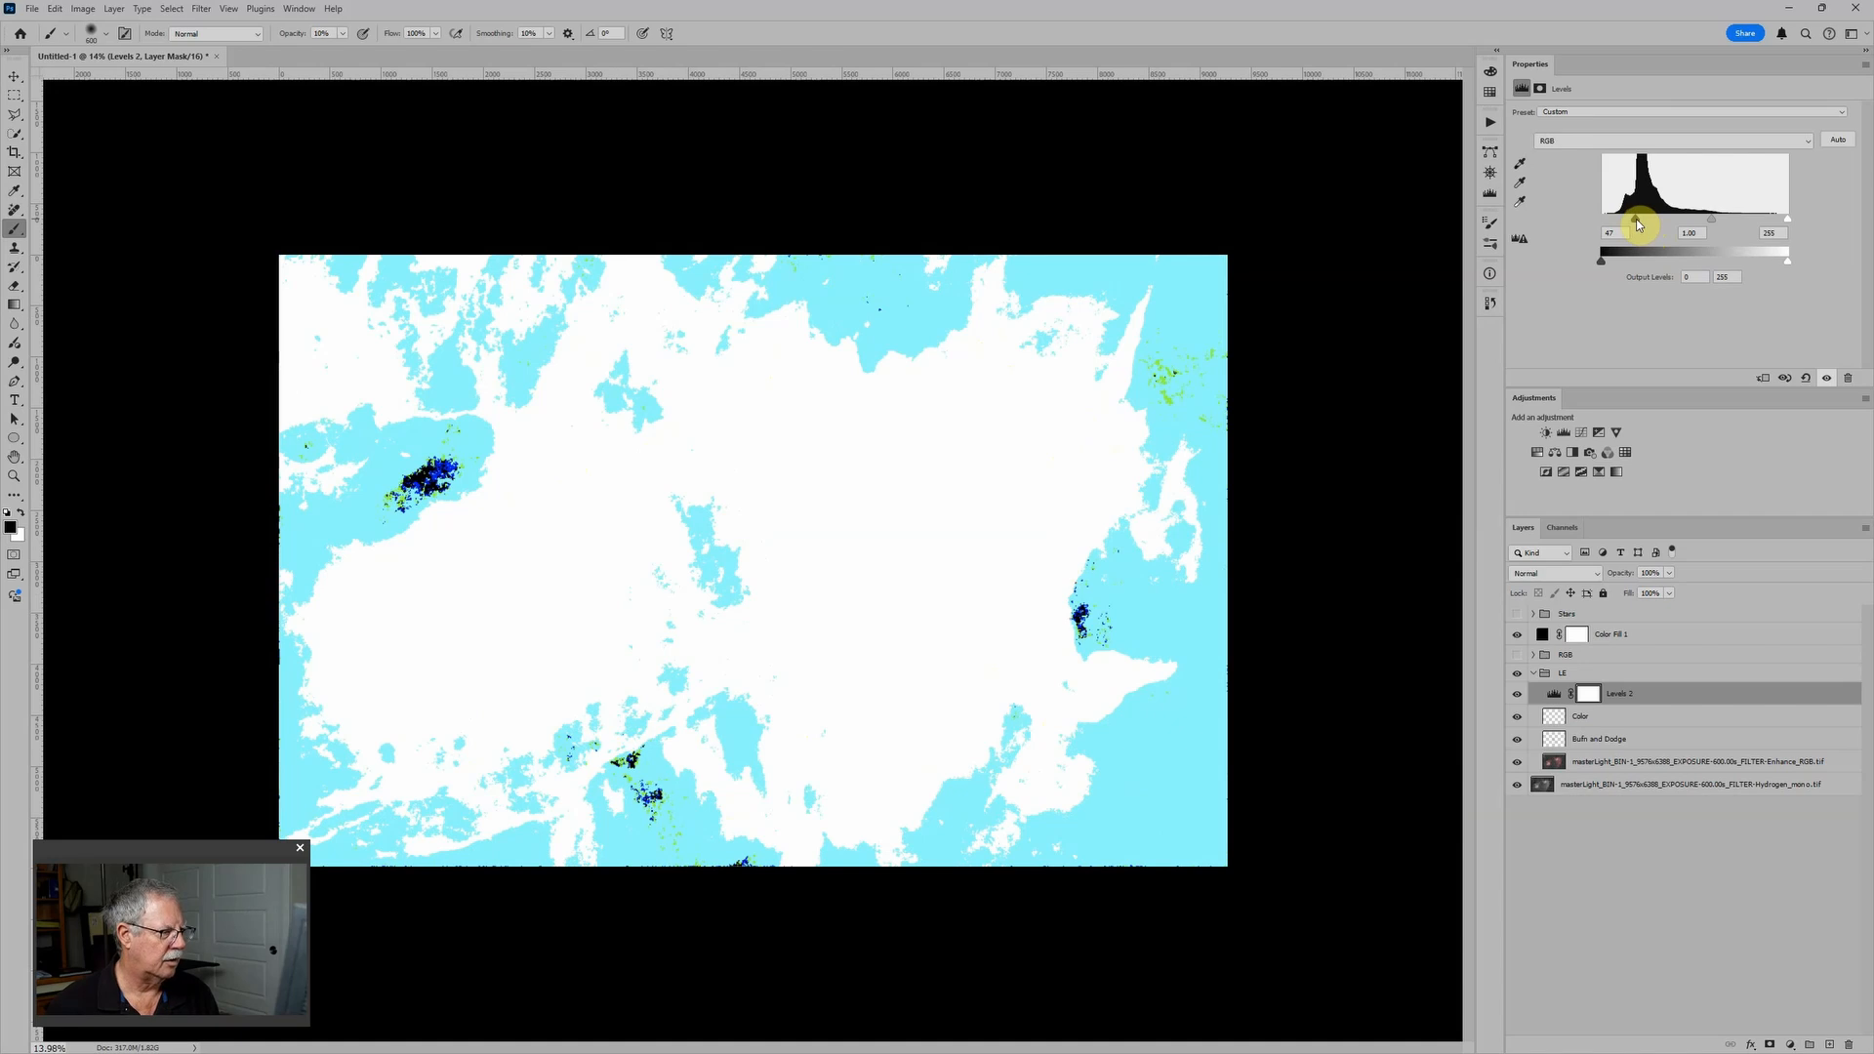
Compare the image with and without the Divide color fill layer by toggling that layer's visibility
scroll(313, 539, "up", 4)
scroll(314, 540, "down", 4)
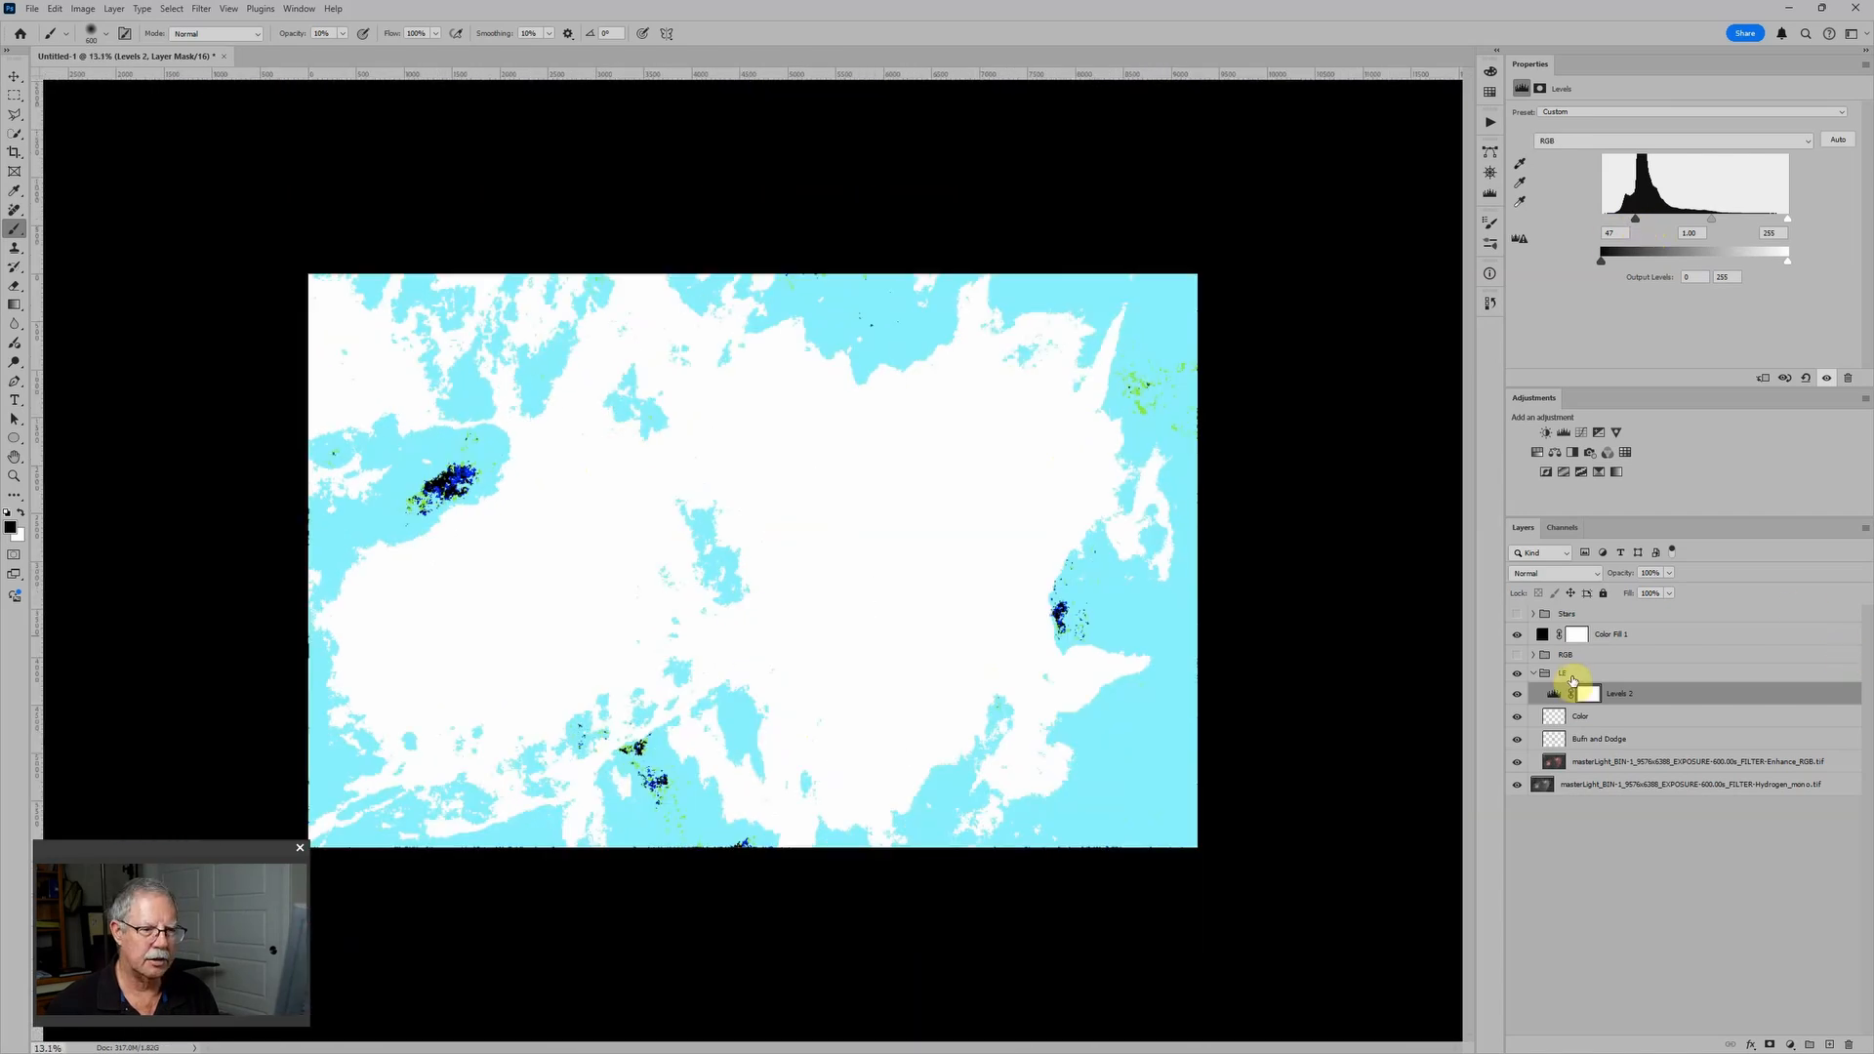
left_click(1517, 637)
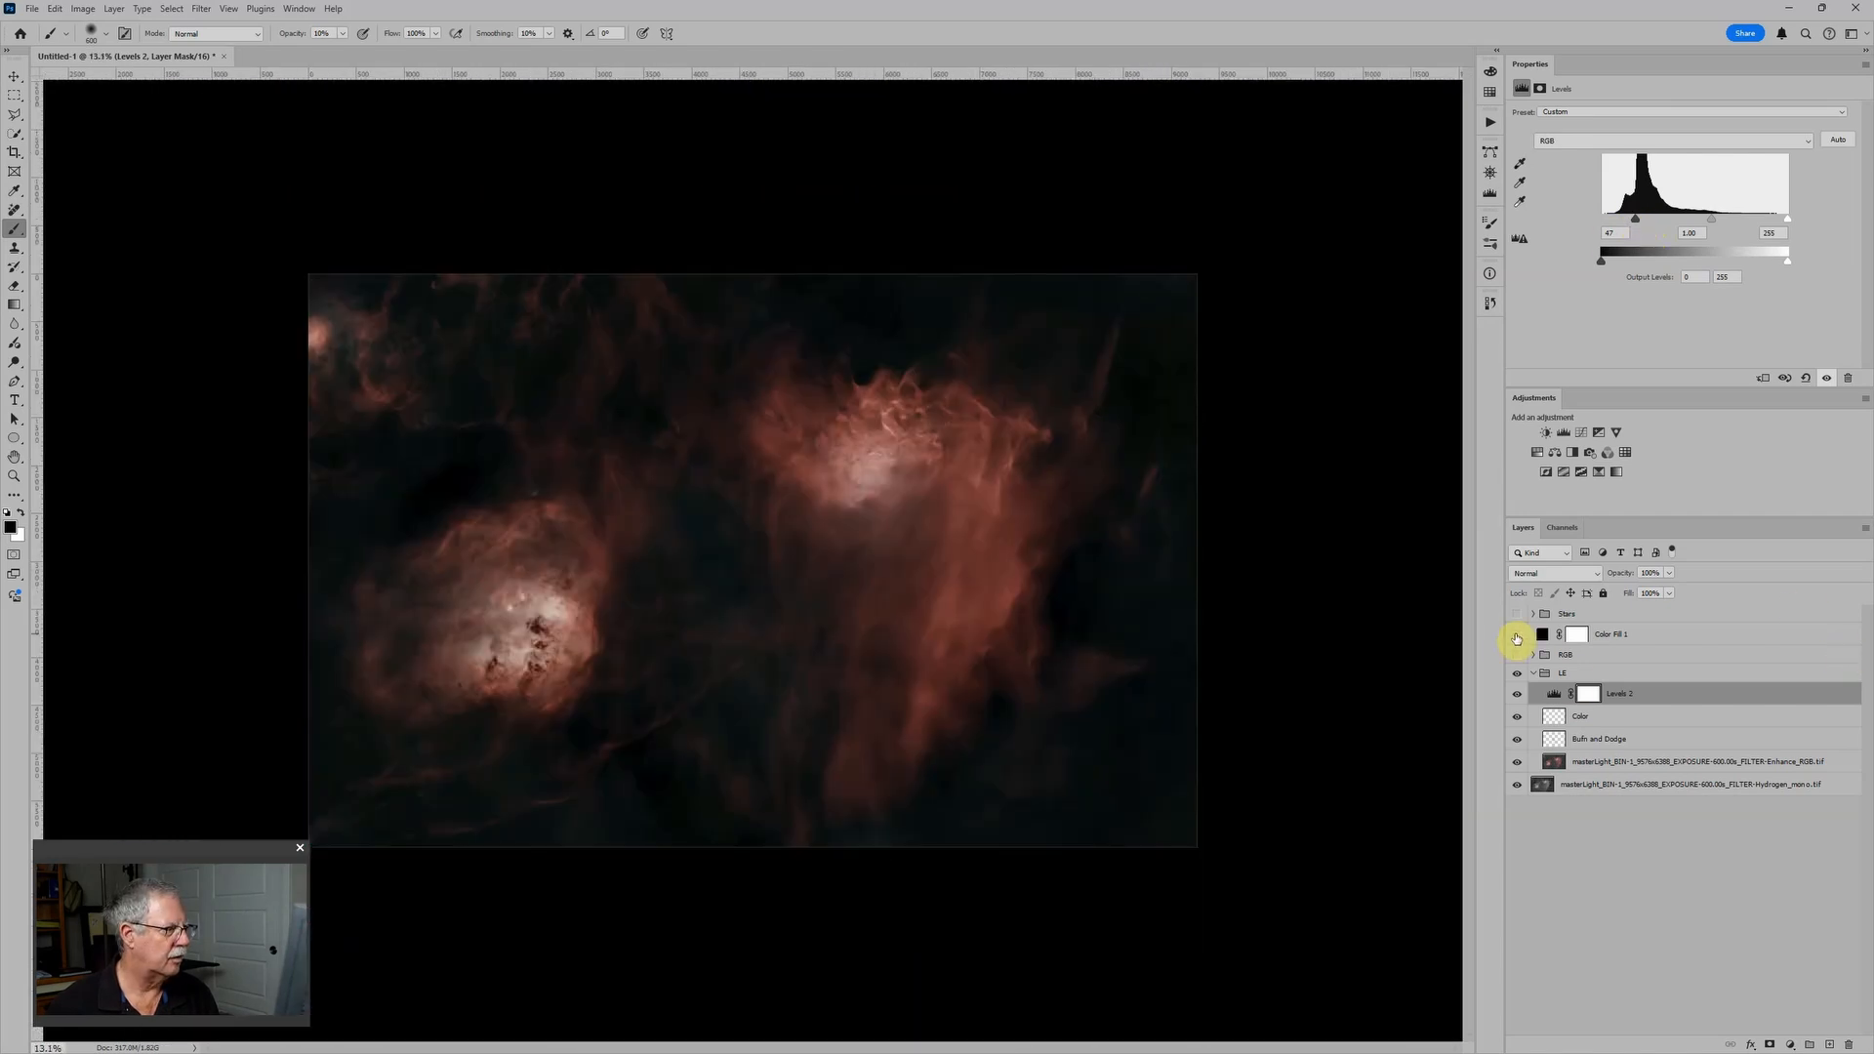
left_click(1517, 638)
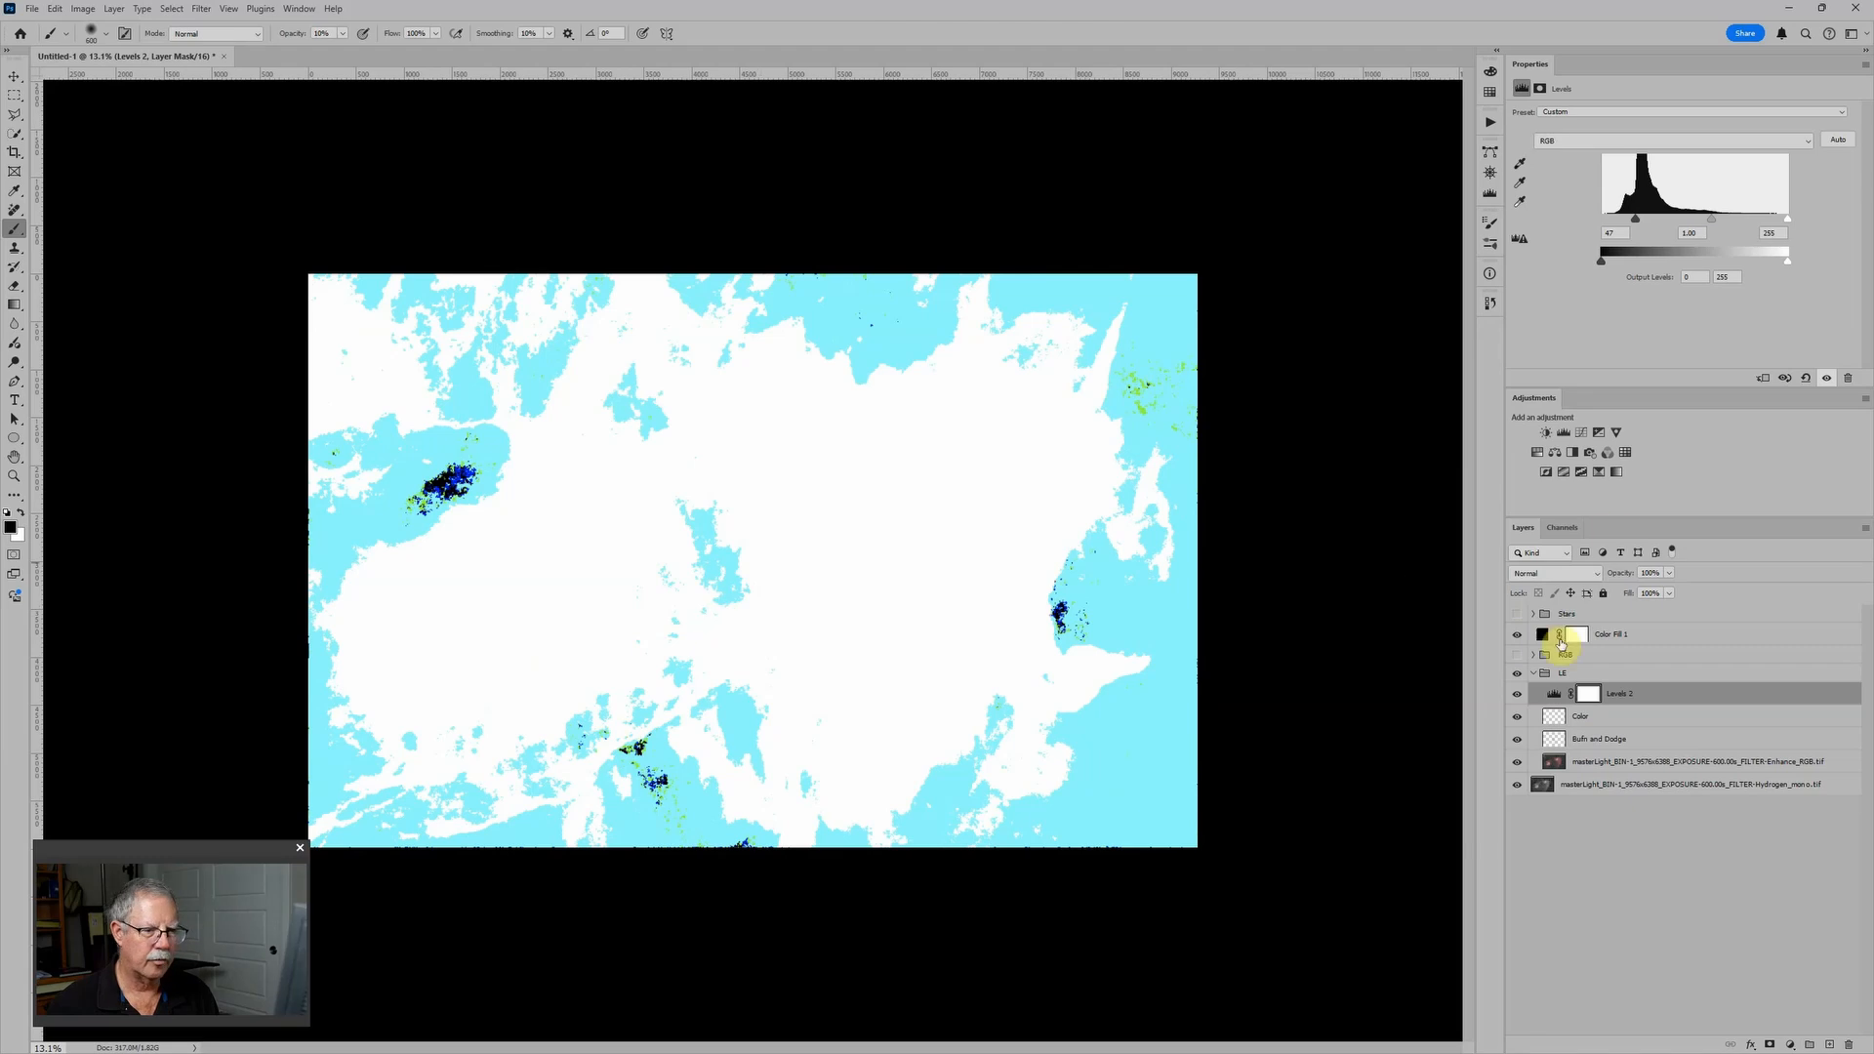
left_click(1517, 637)
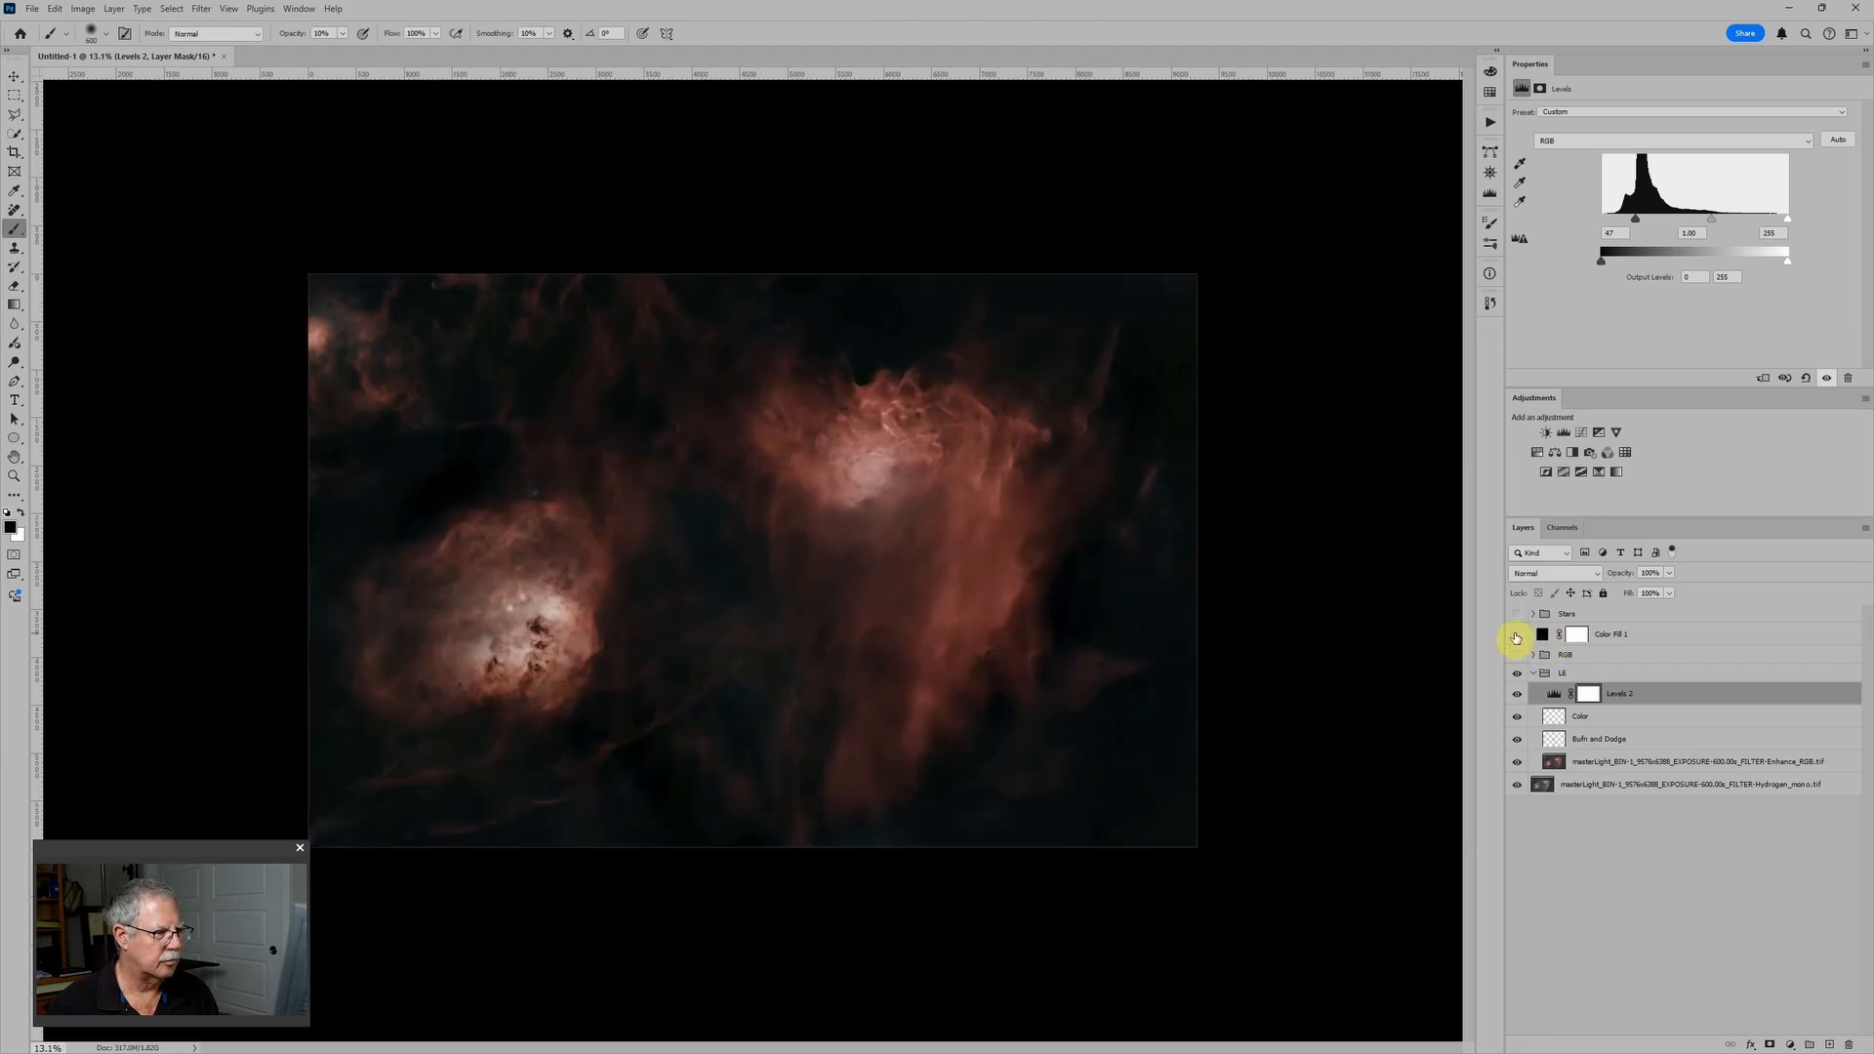
left_click(1517, 637)
Lower the Levels black input to 45 to isolate the darkest pixels in the dark cloud at the upper left
scroll(436, 477, "up", 5)
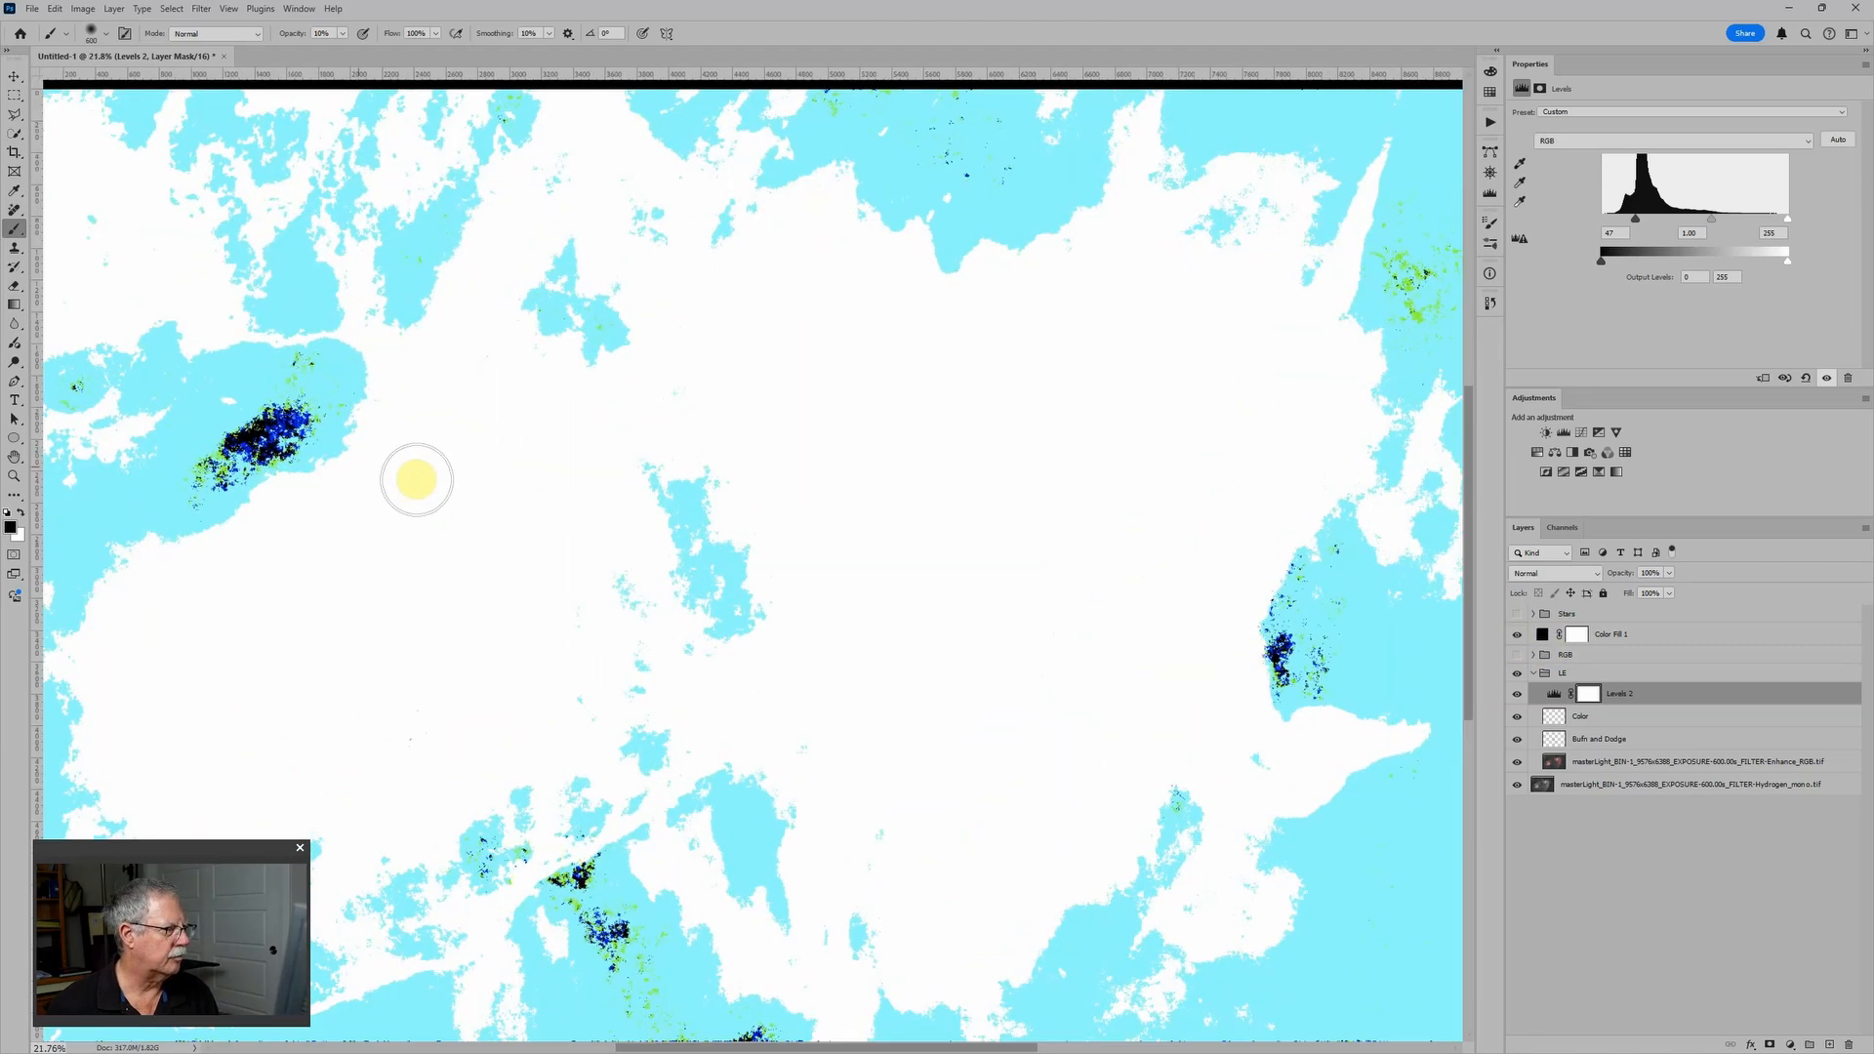
scroll(234, 434, "up", 4)
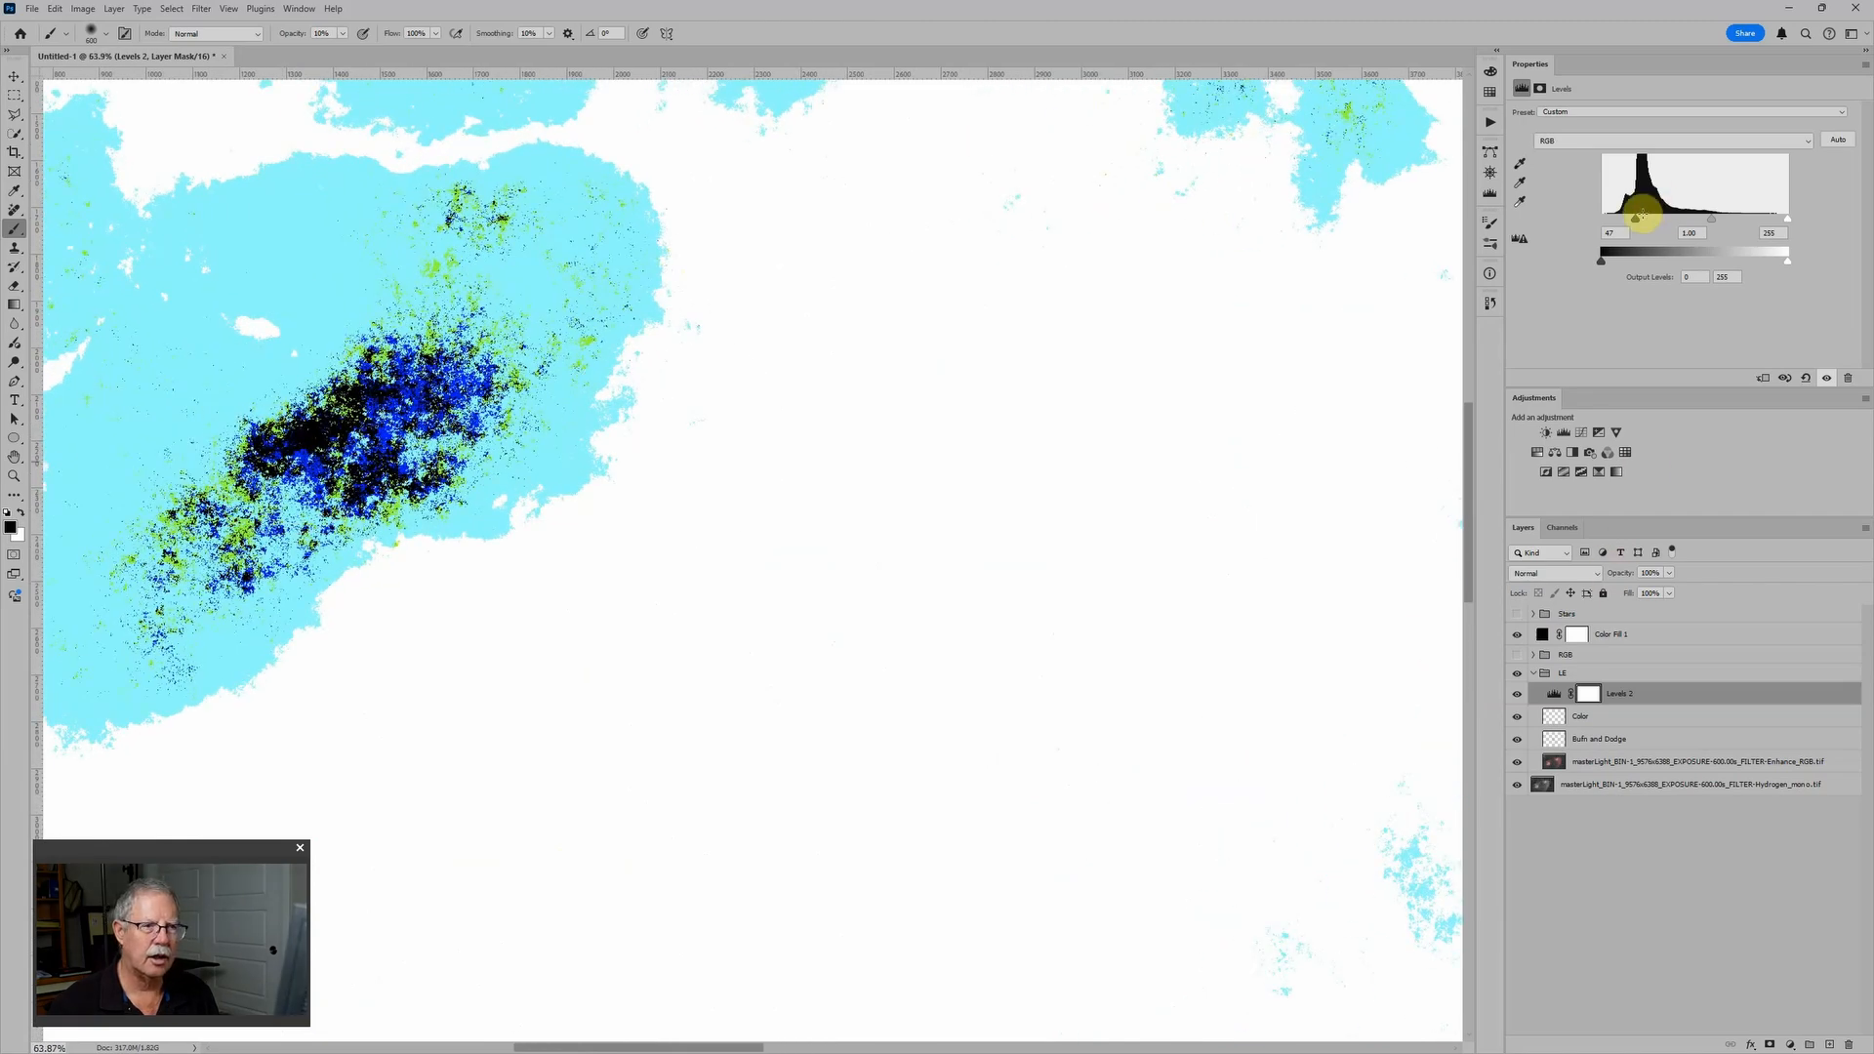
mouse_move(1640, 223)
left_mouse_down()
mouse_move(1655, 223)
mouse_move(1637, 222)
left_mouse_up()
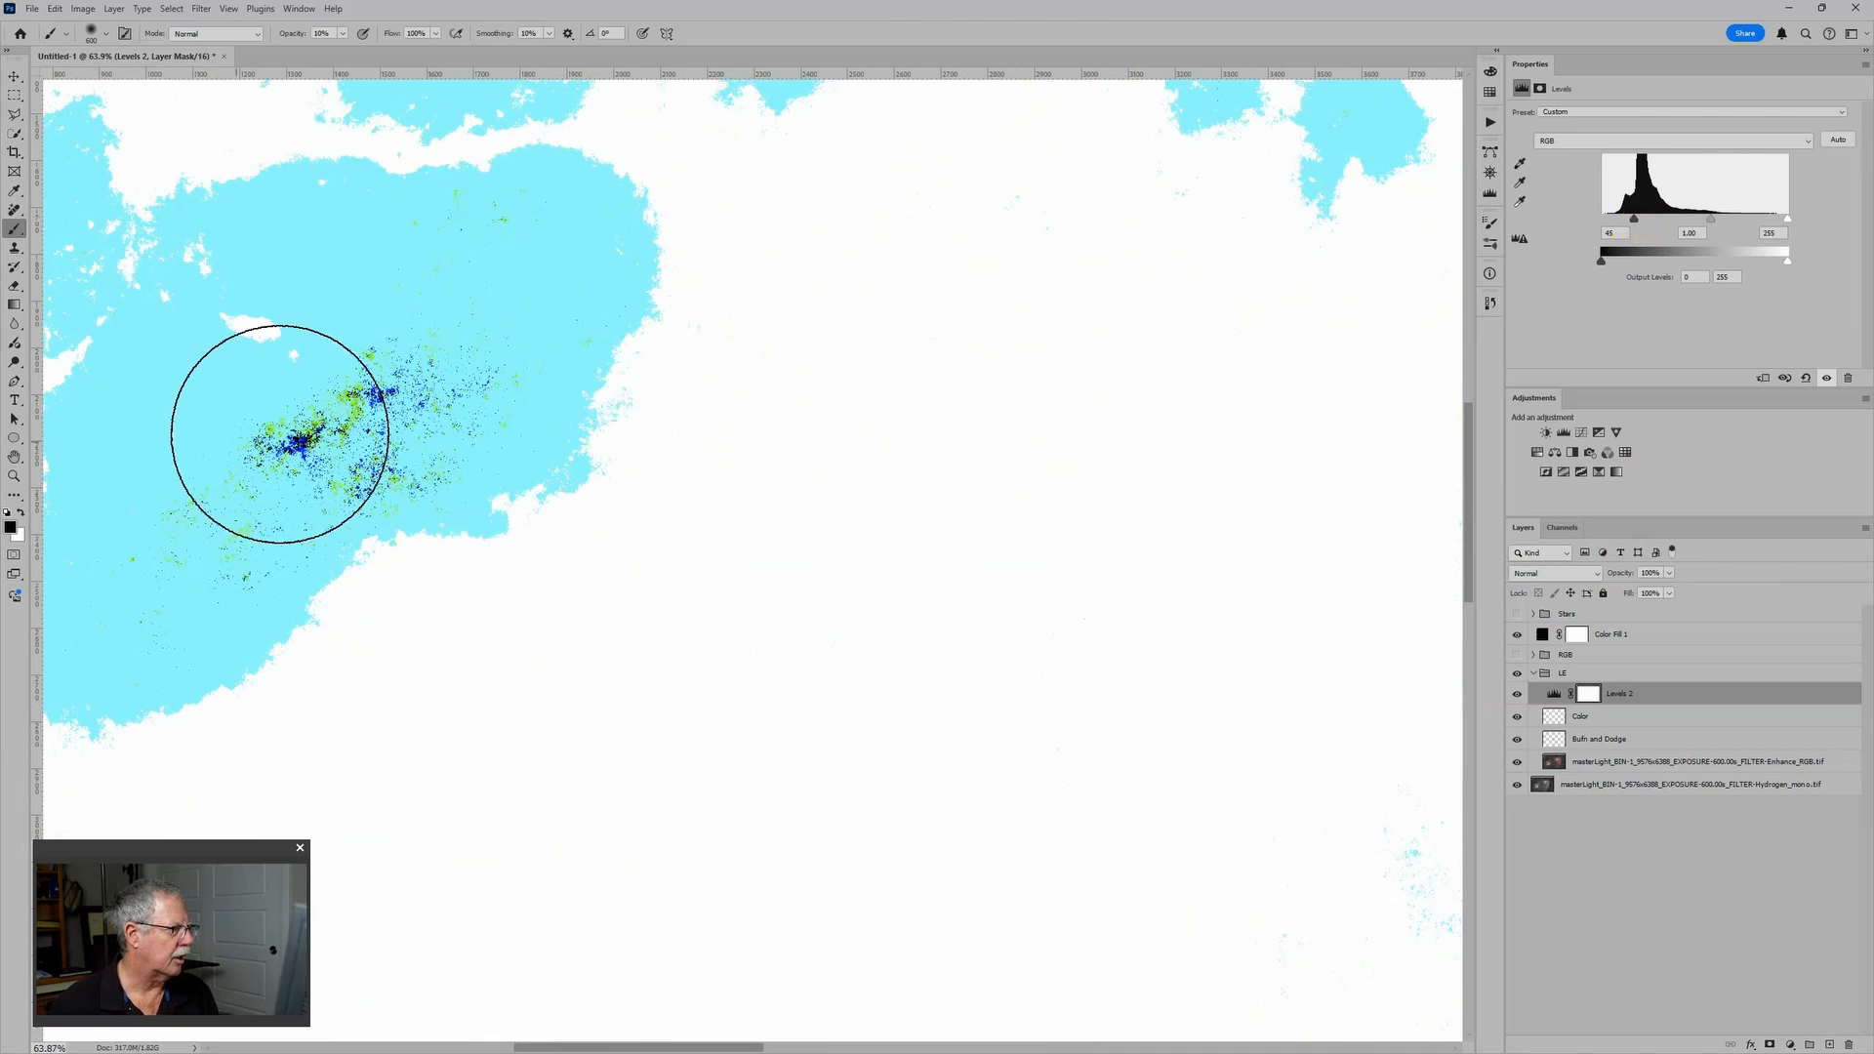
Place a color sampler on the darkest spot of the dark cloud above the lower-left nebula
left_click(16, 193)
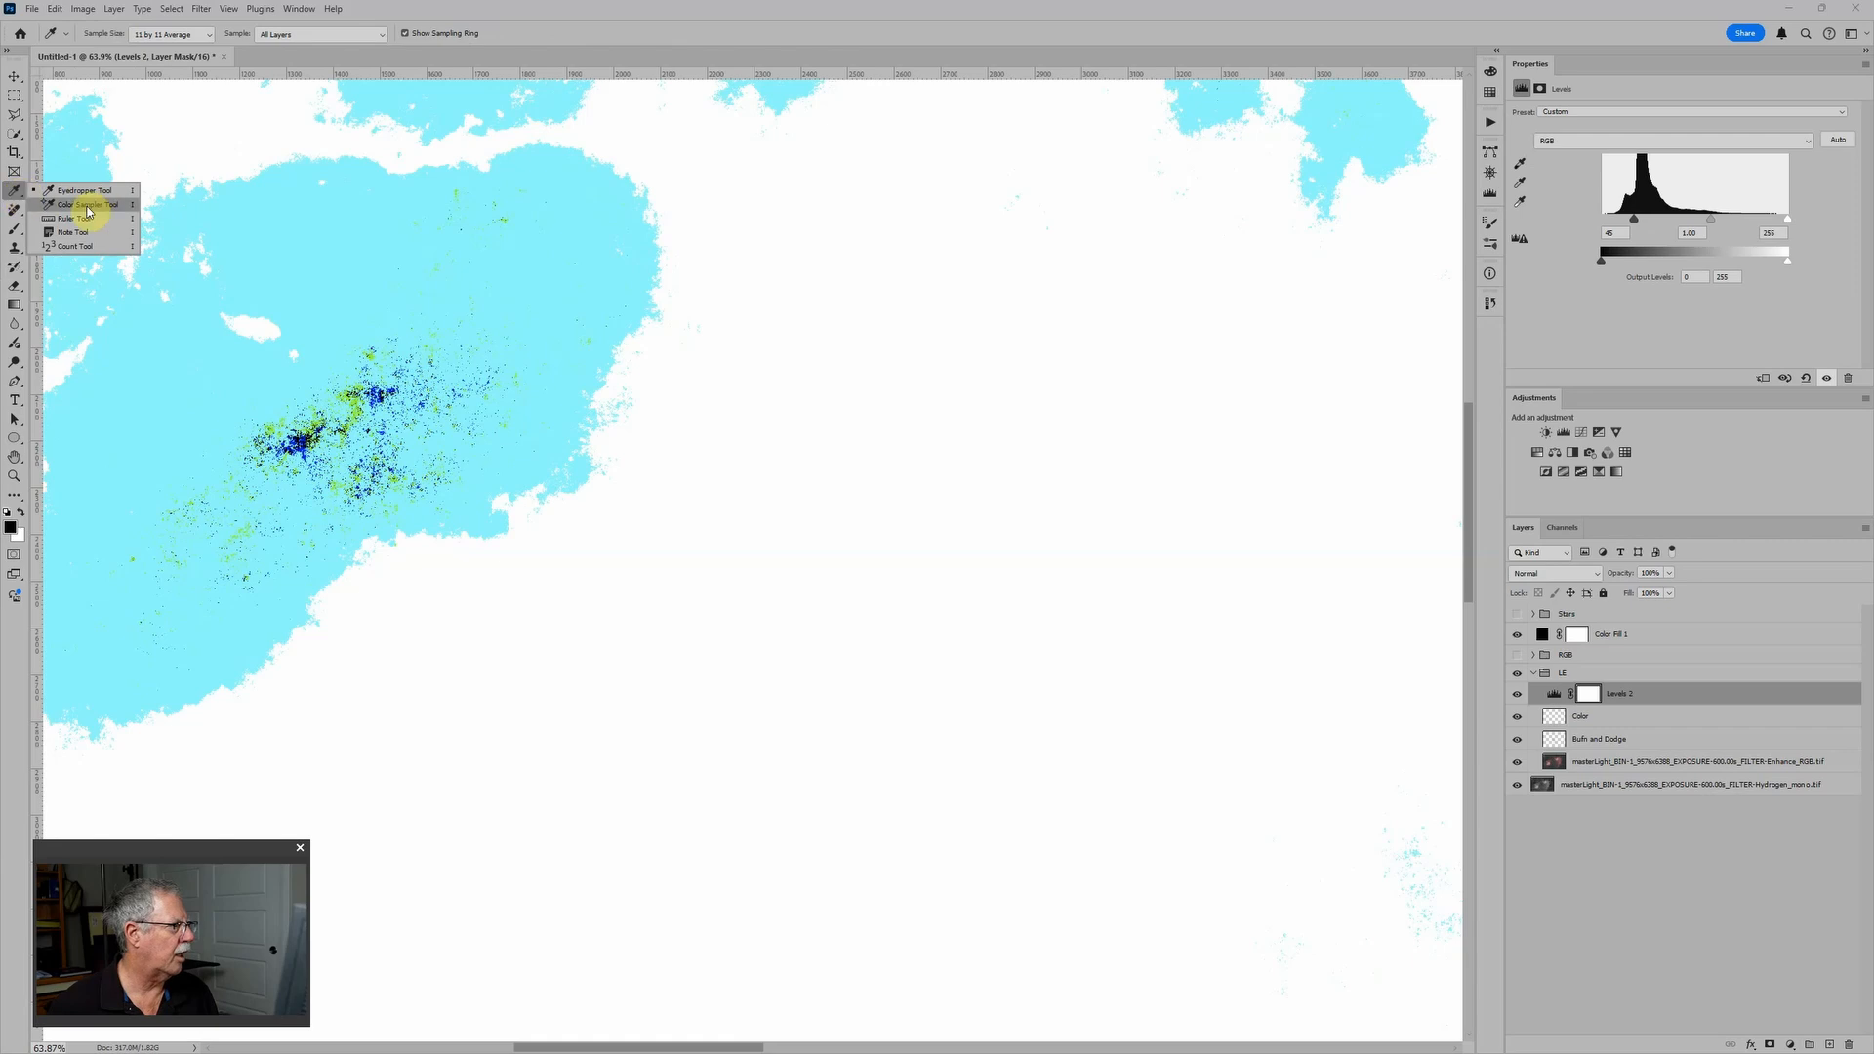
left_click(87, 208)
scroll(263, 407, "up", 2)
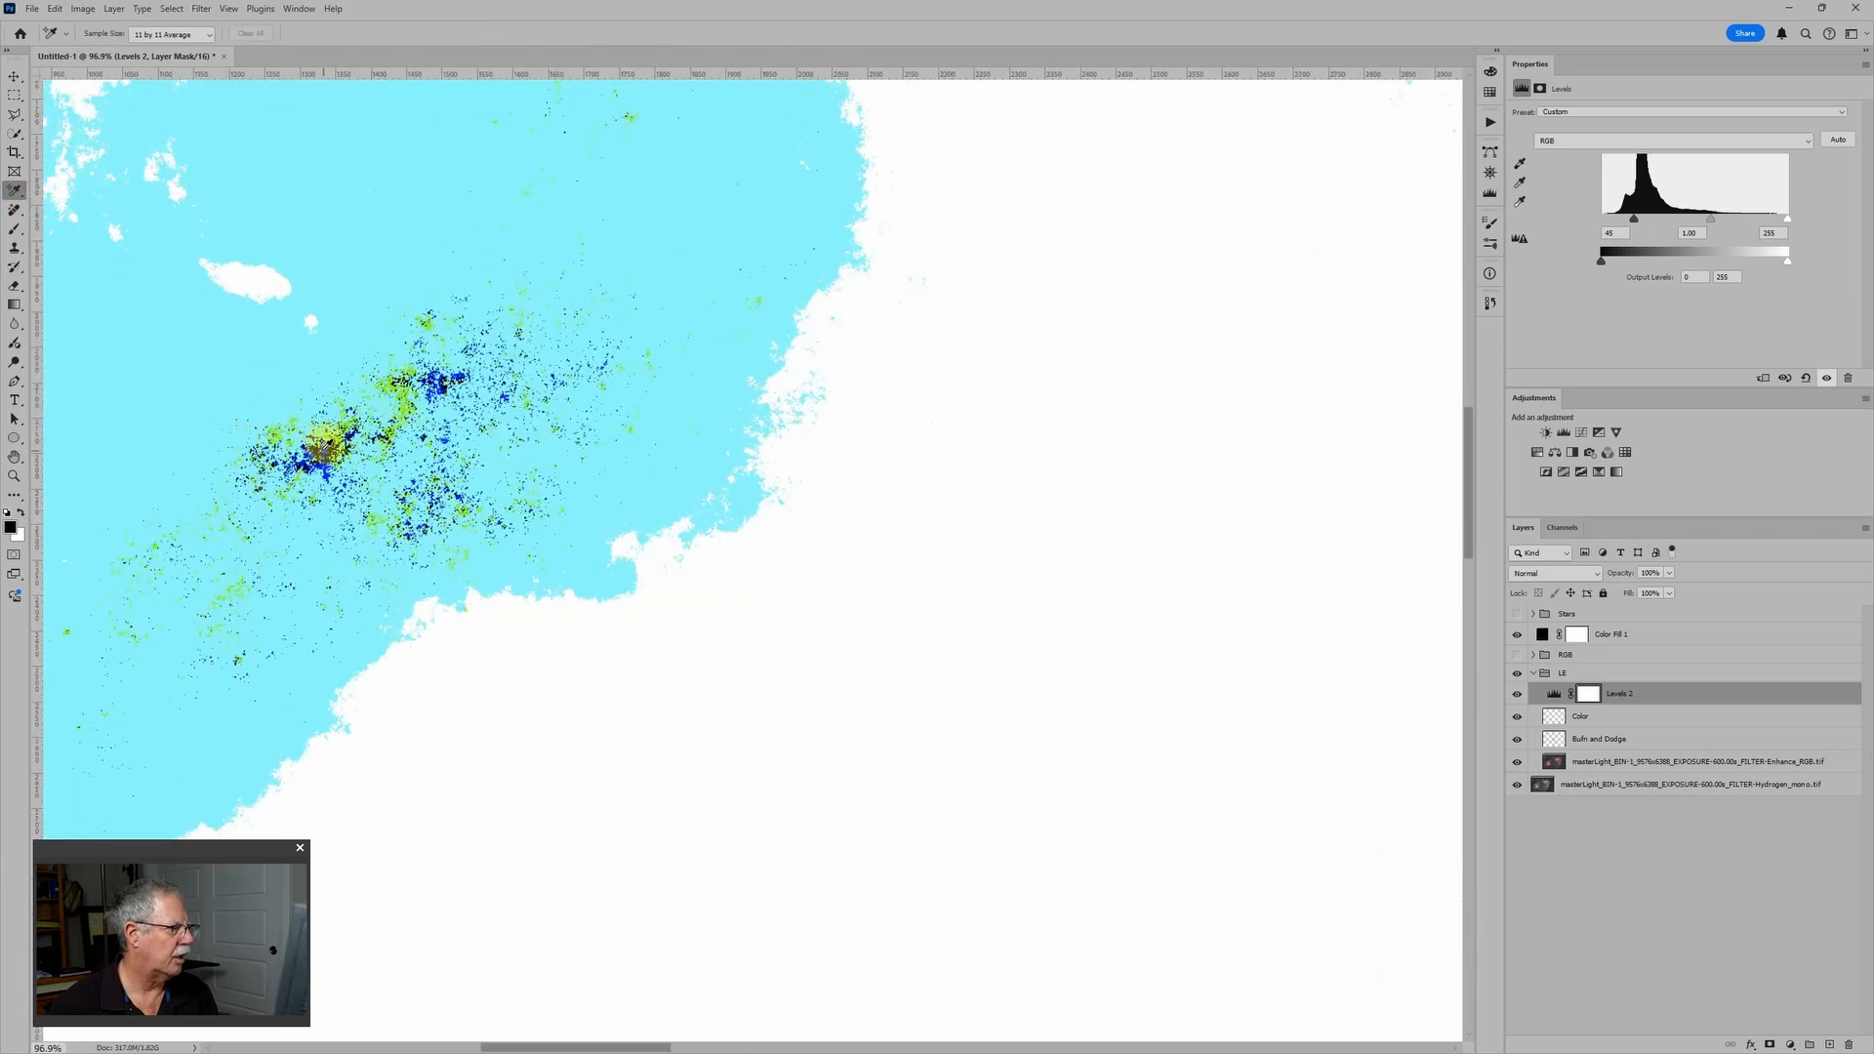
left_click(324, 449)
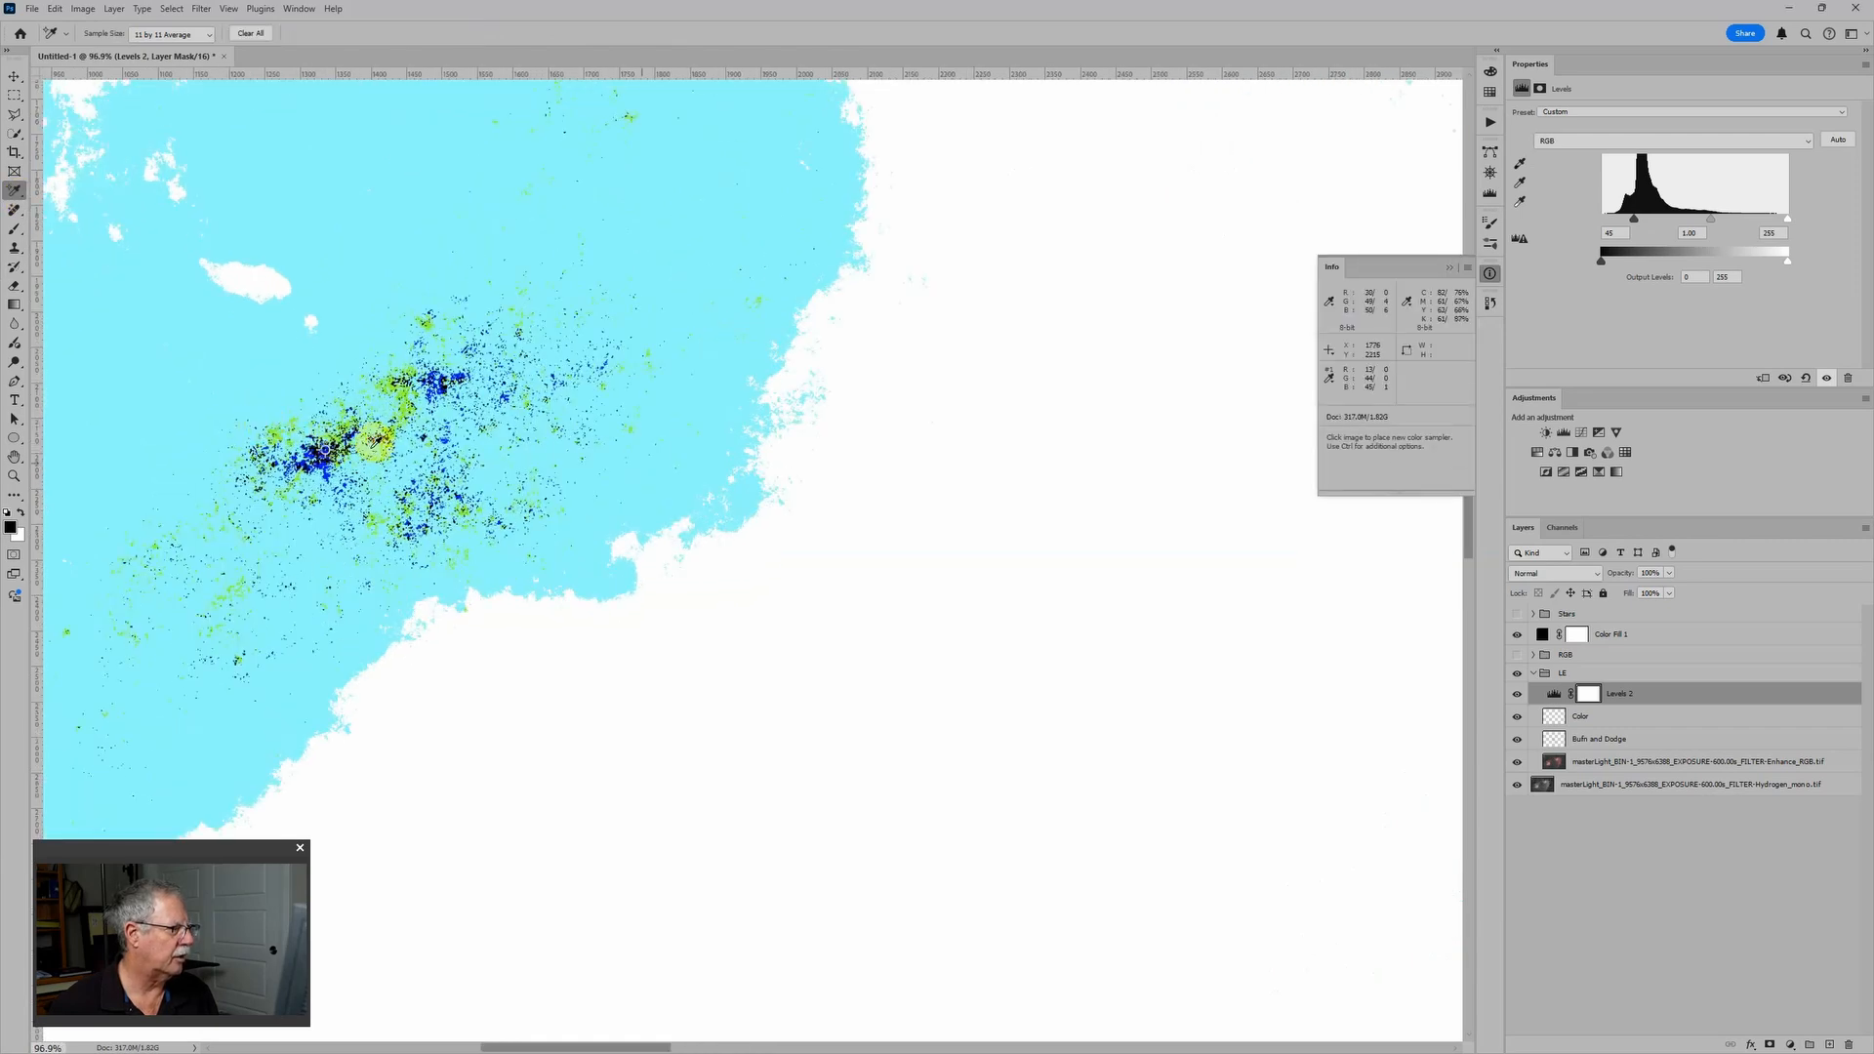
Hide the black color fill layer and reset the Levels adjustment to its defaults
left_click(1517, 634)
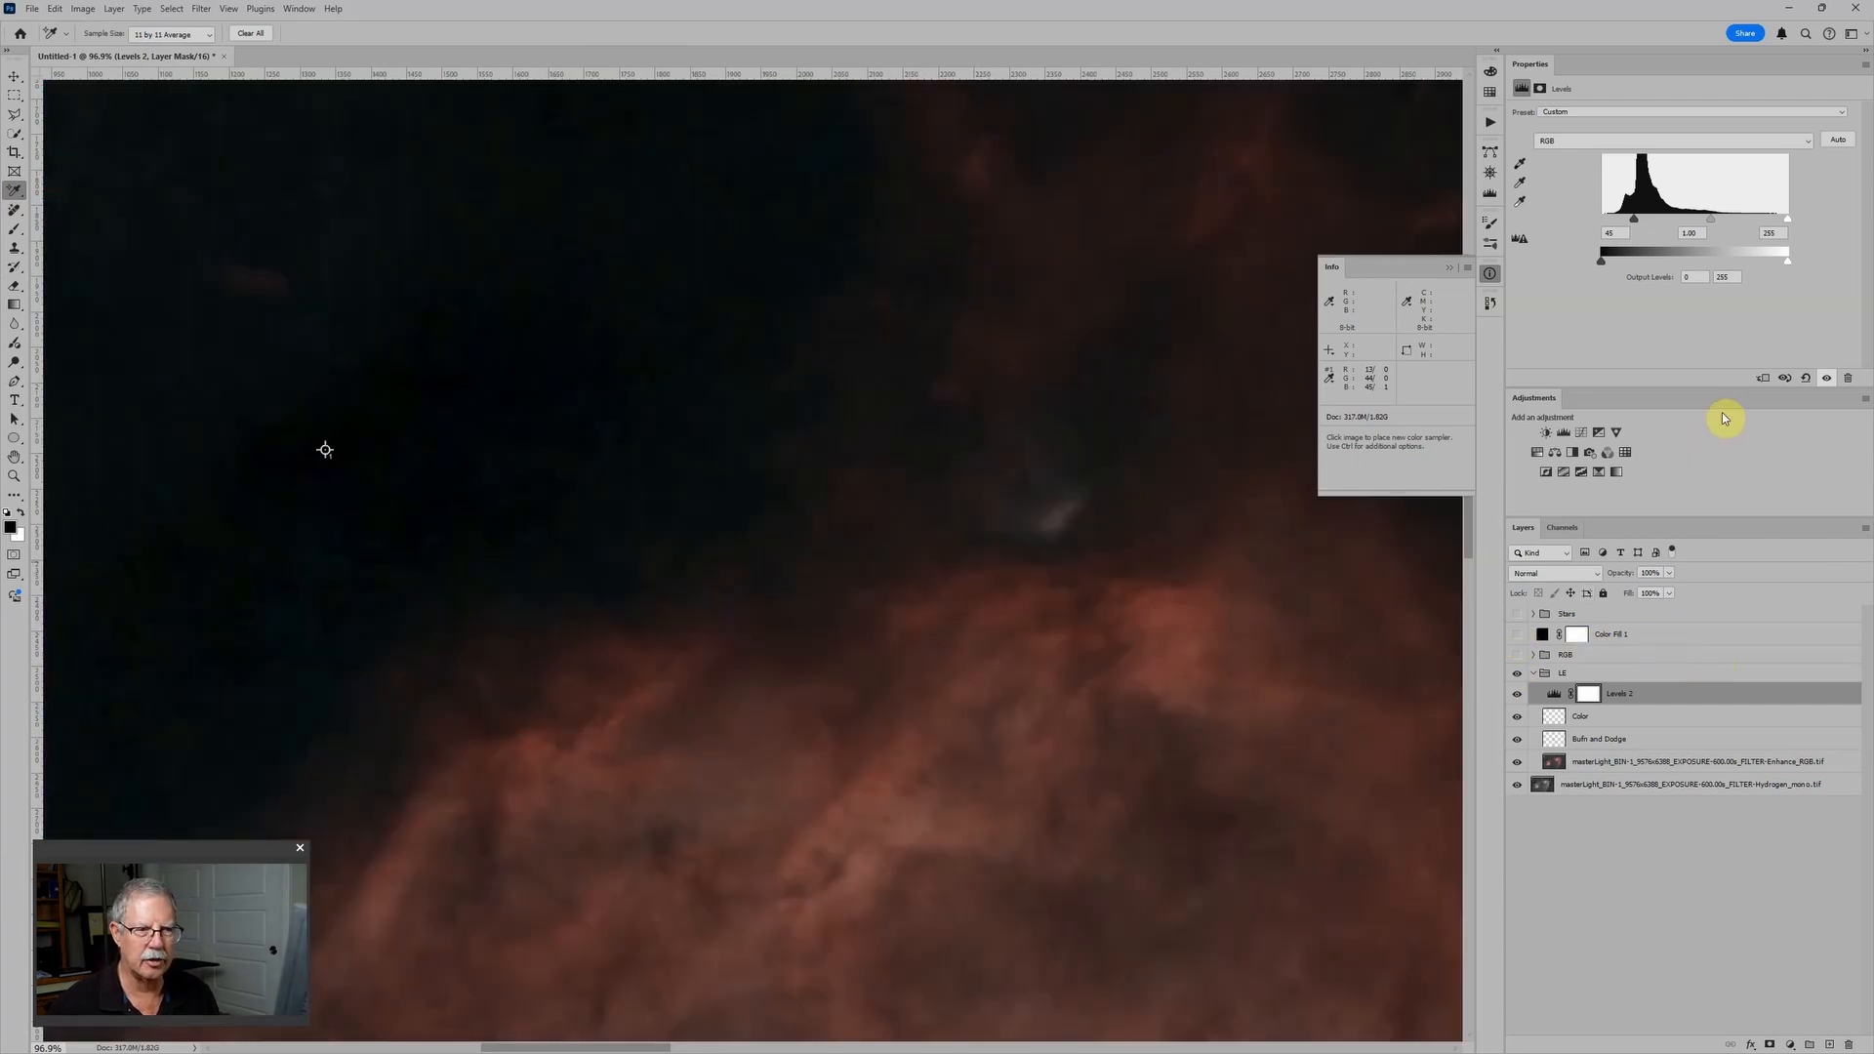
left_click(1805, 378)
scroll(1152, 503, "down", 5)
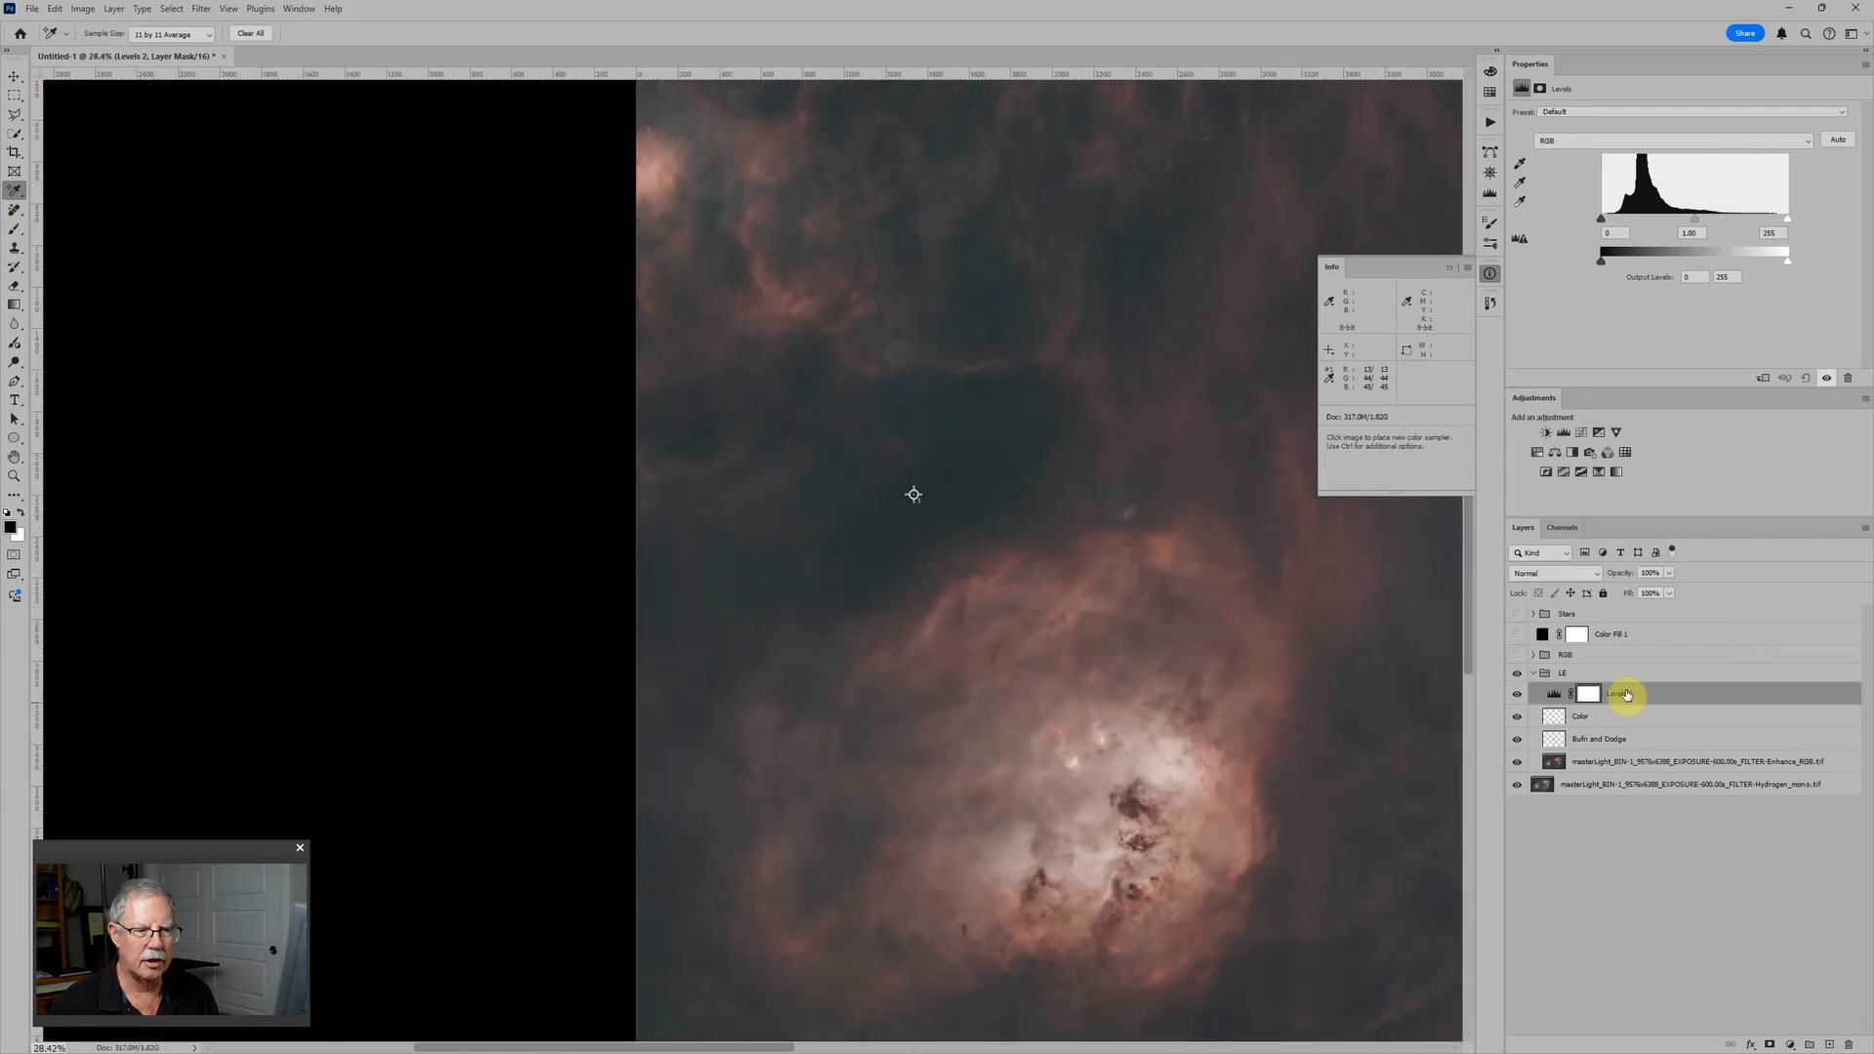
Rename the Levels adjustment layer as Black Level
left_click(1620, 697)
double_click(1613, 694)
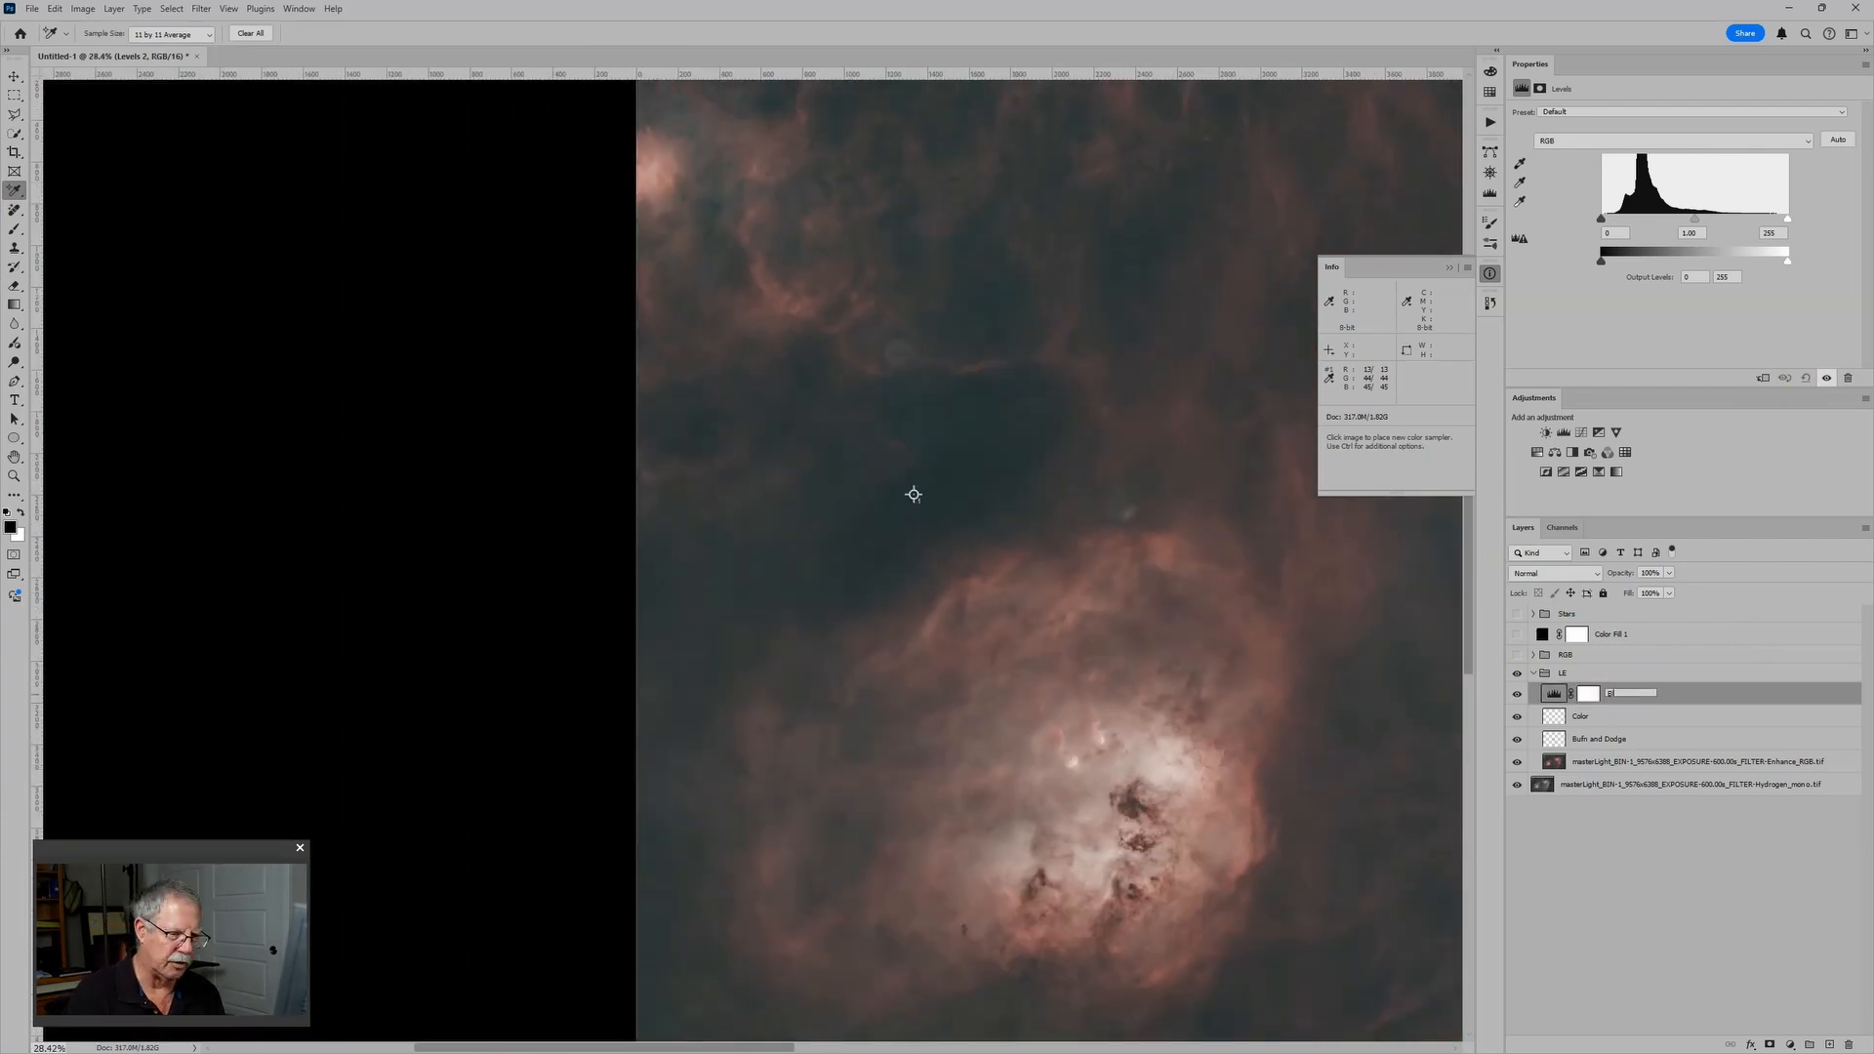
type("Black Level")
key("Return")
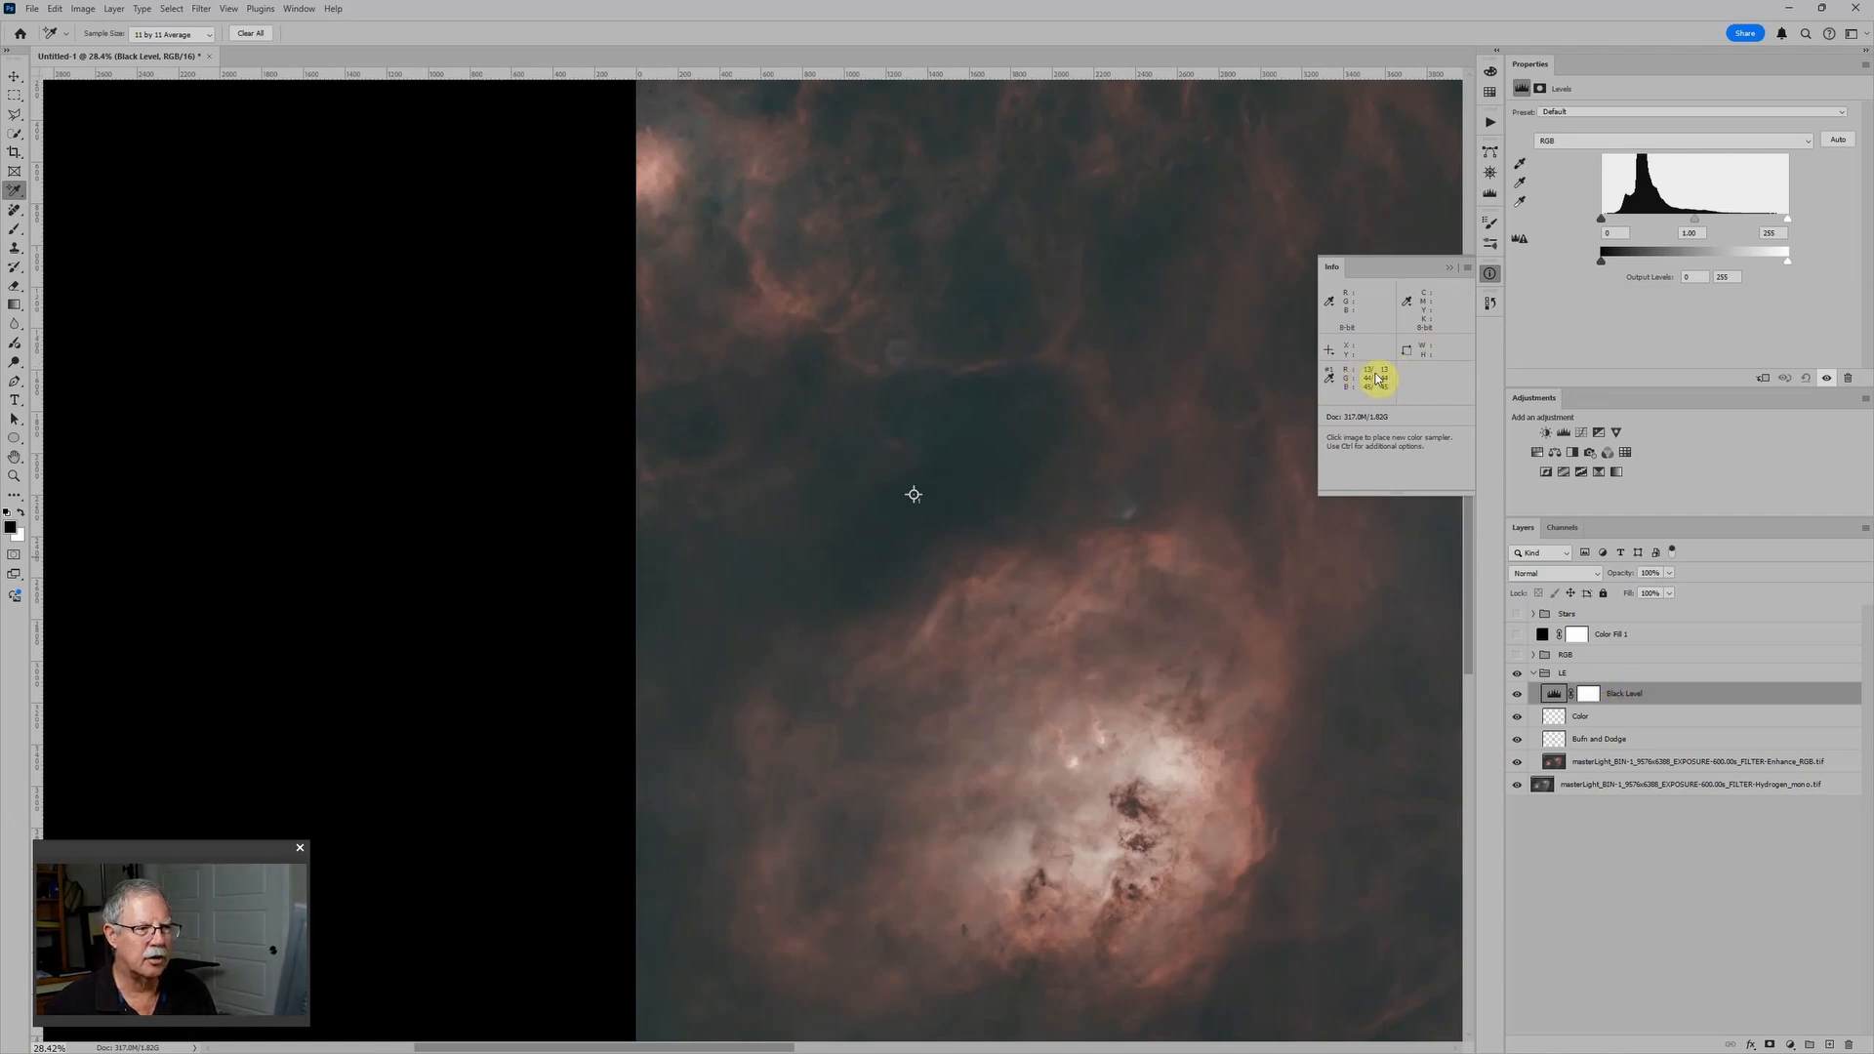
Raise the red channel's black output level to 6 in the Black Level adjustment
left_click(1578, 144)
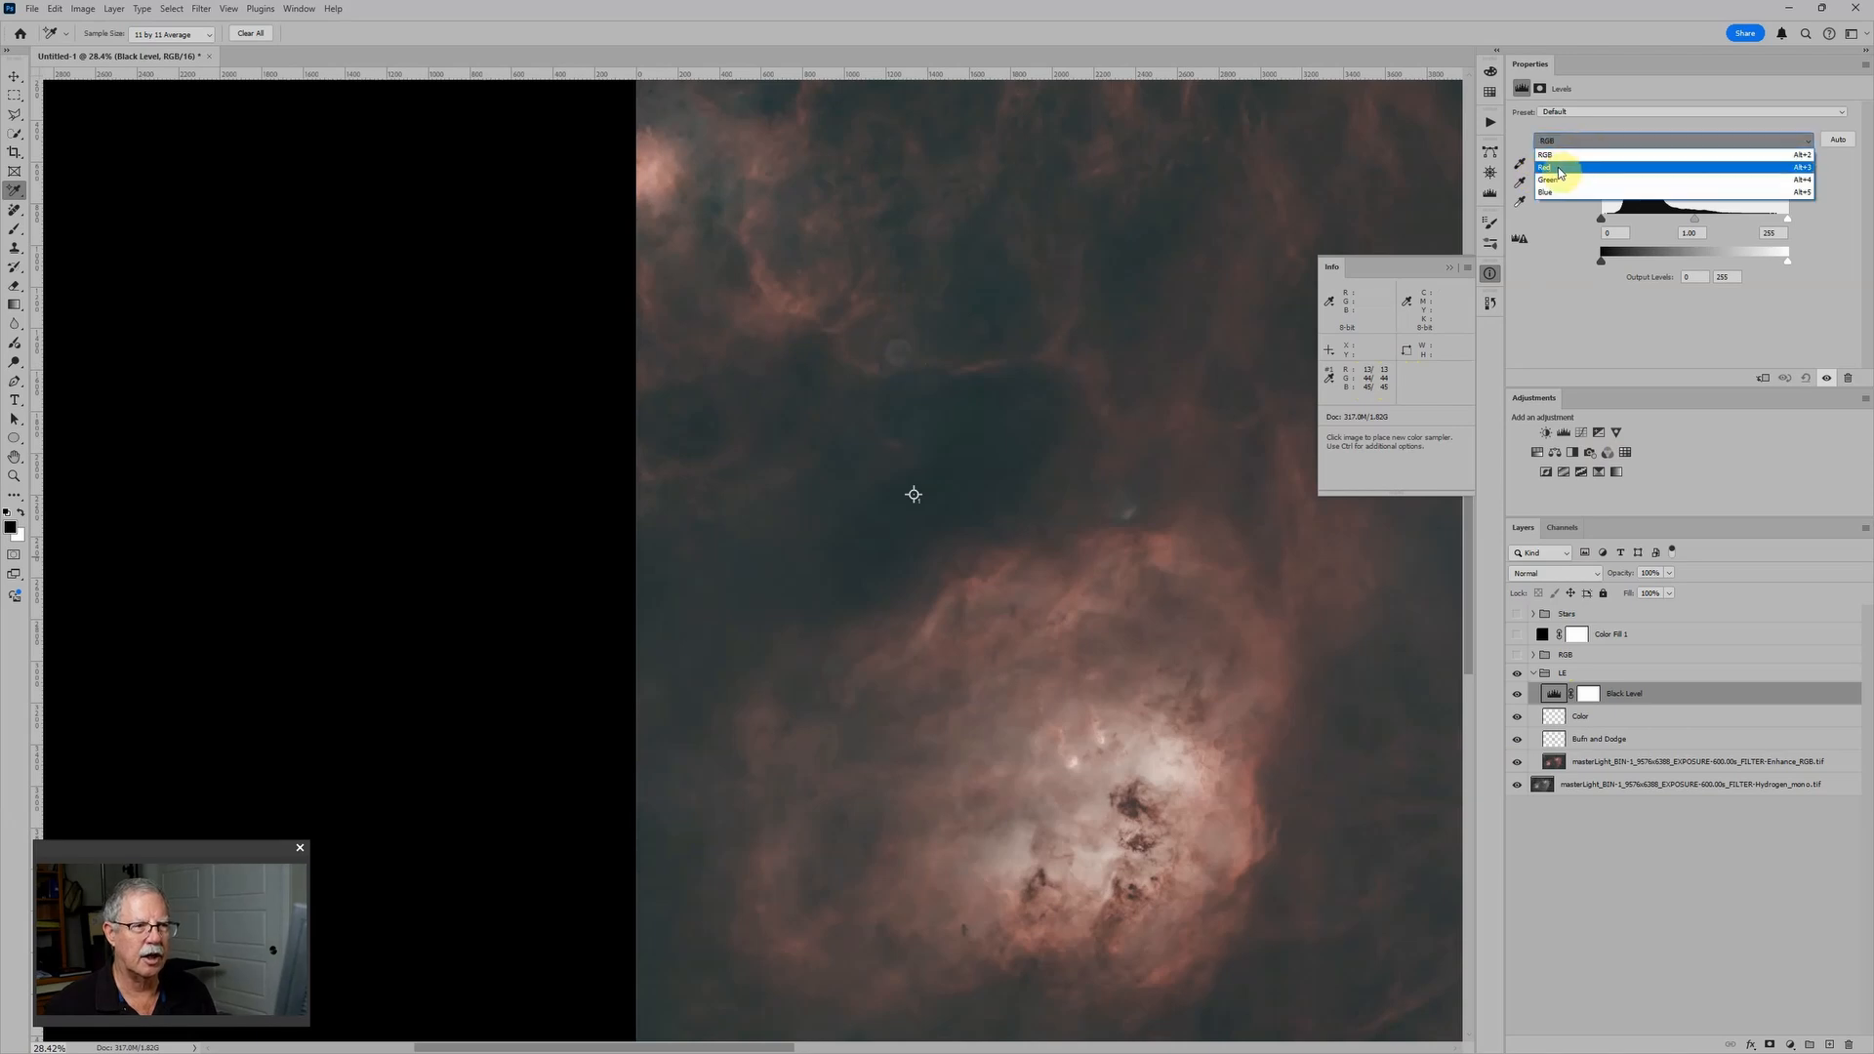
left_click(1560, 172)
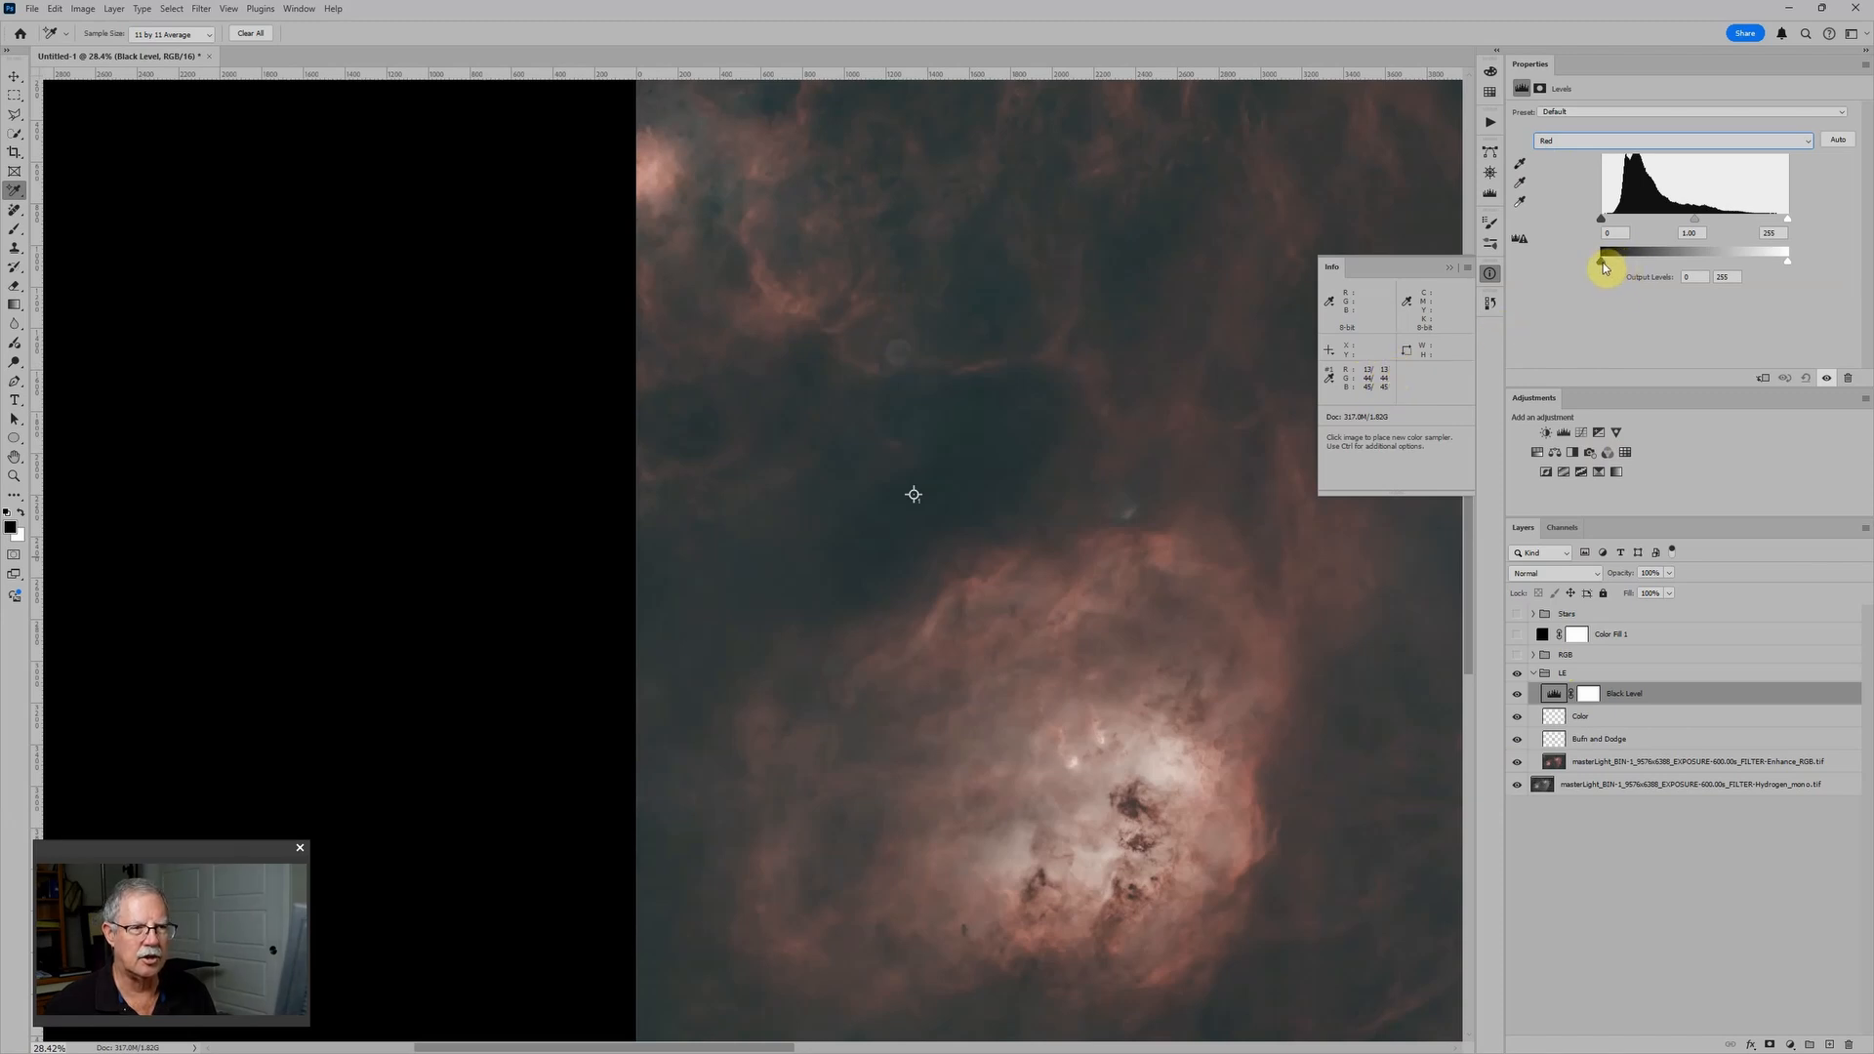
left_click_drag(1604, 264, 1610, 264)
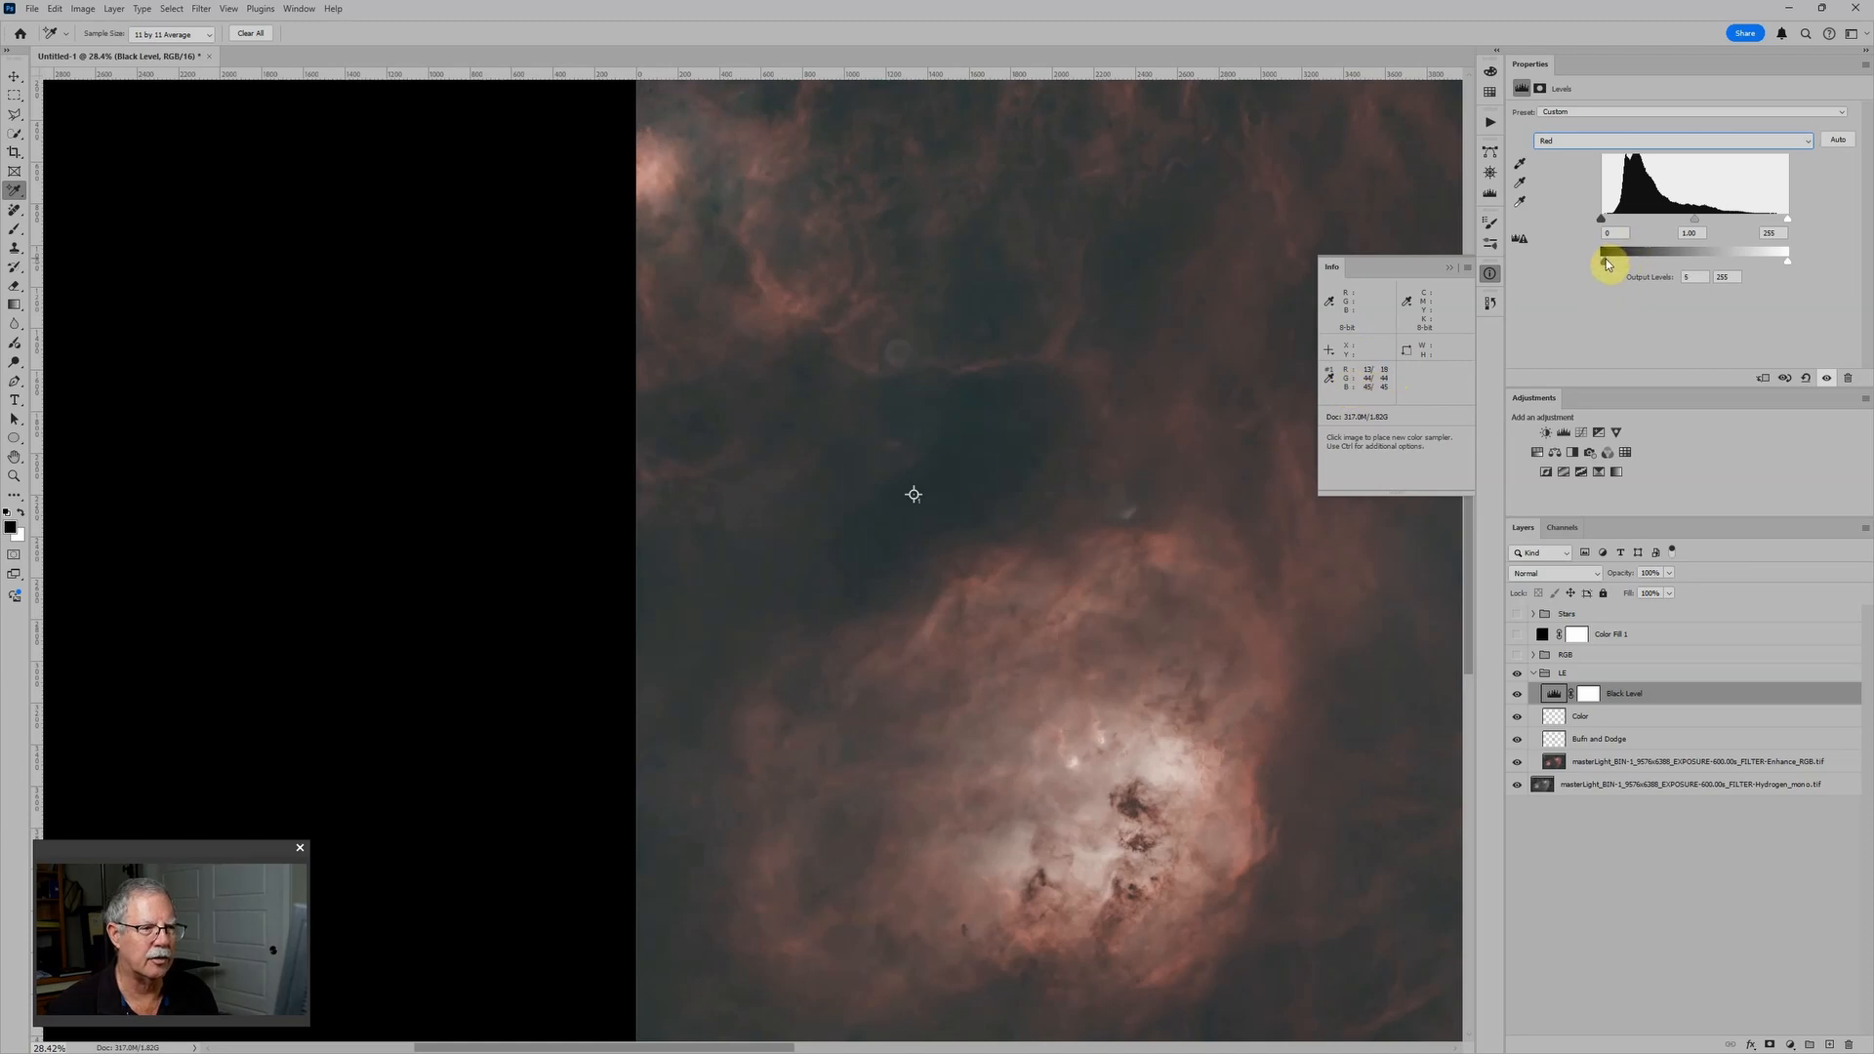
left_click(1698, 280)
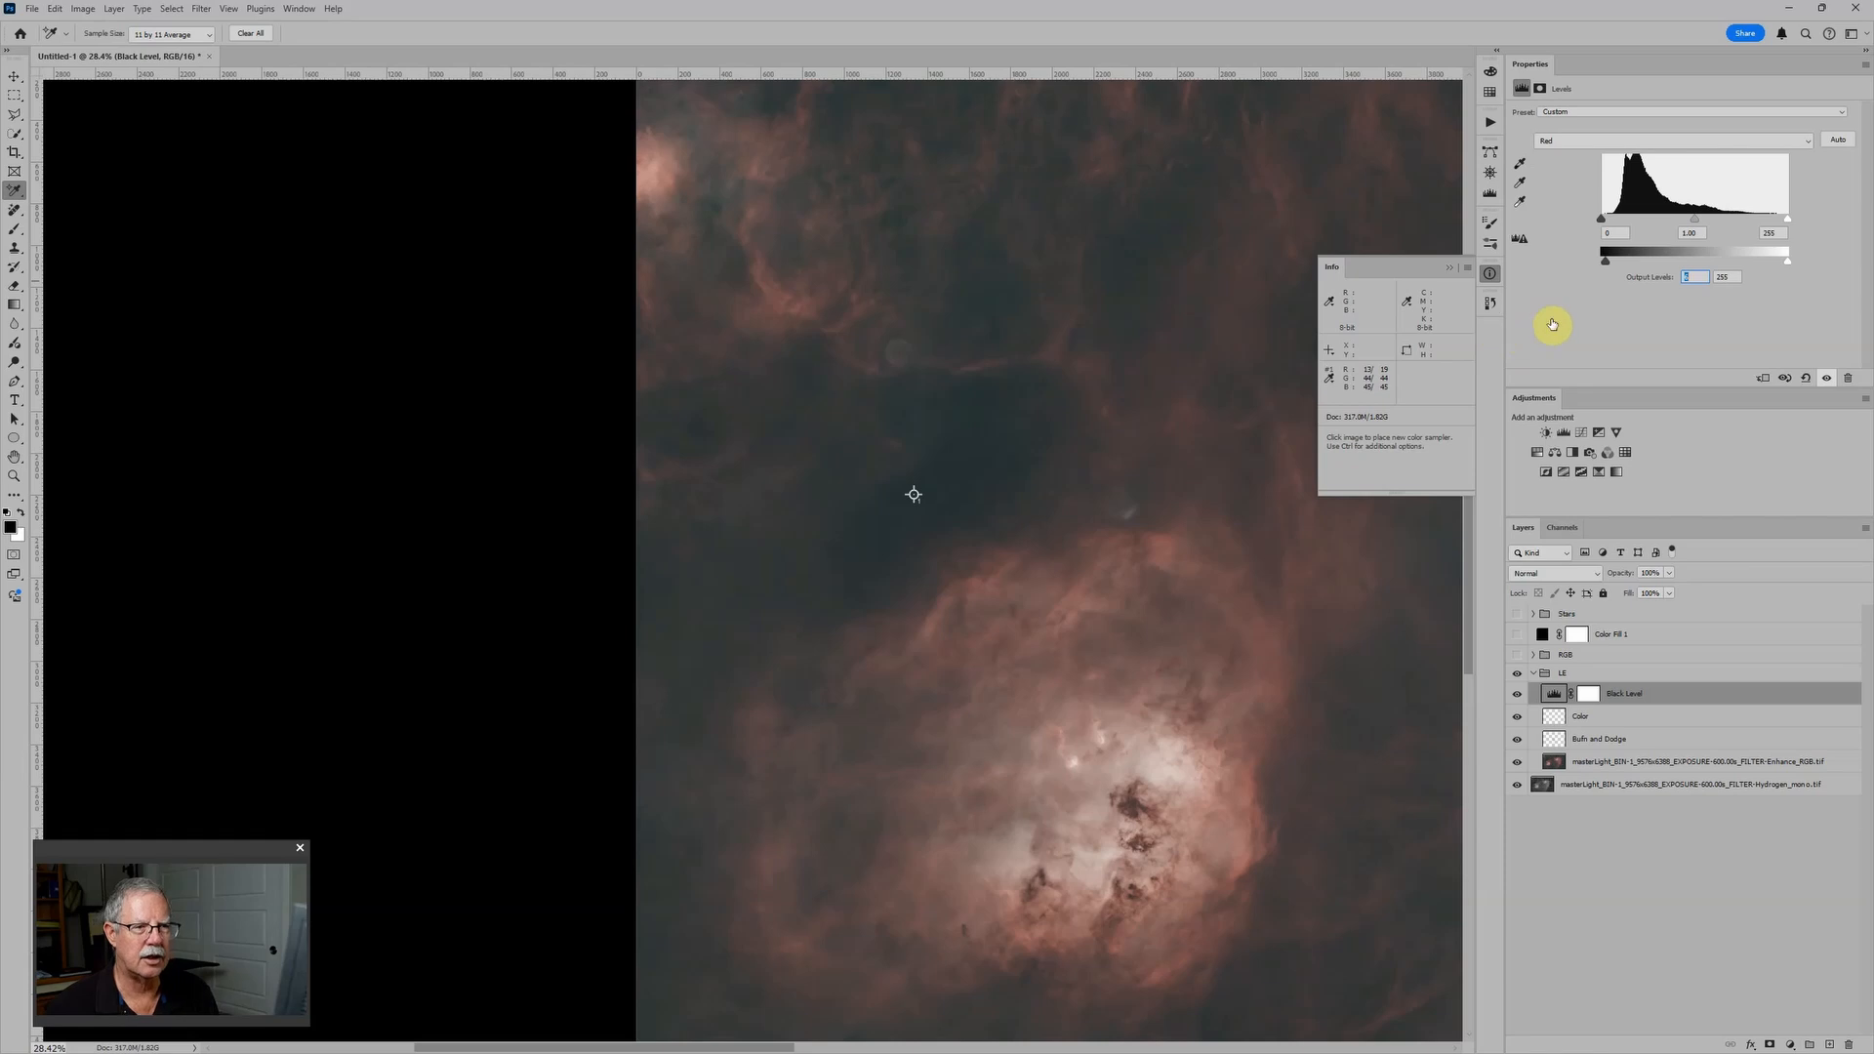
Set the green channel's black input to 27 in the Black Level adjustment
left_click(1589, 144)
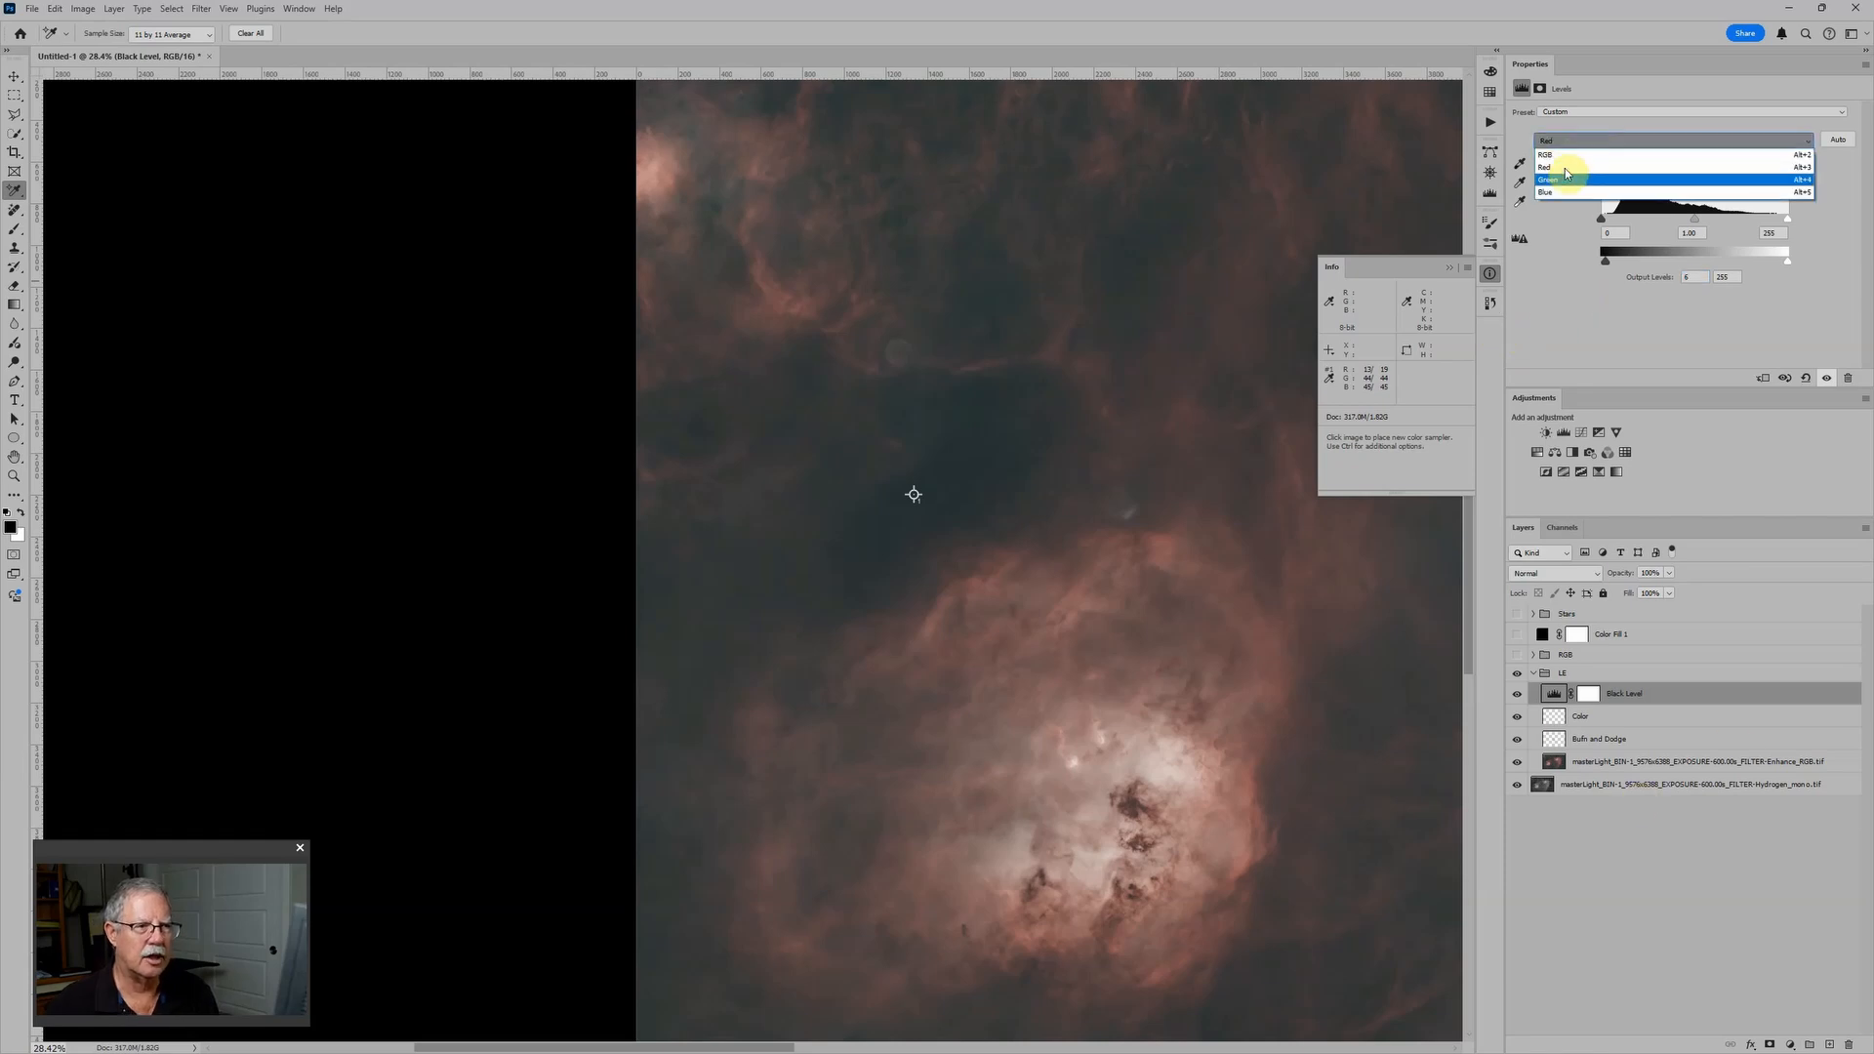
left_click(1570, 179)
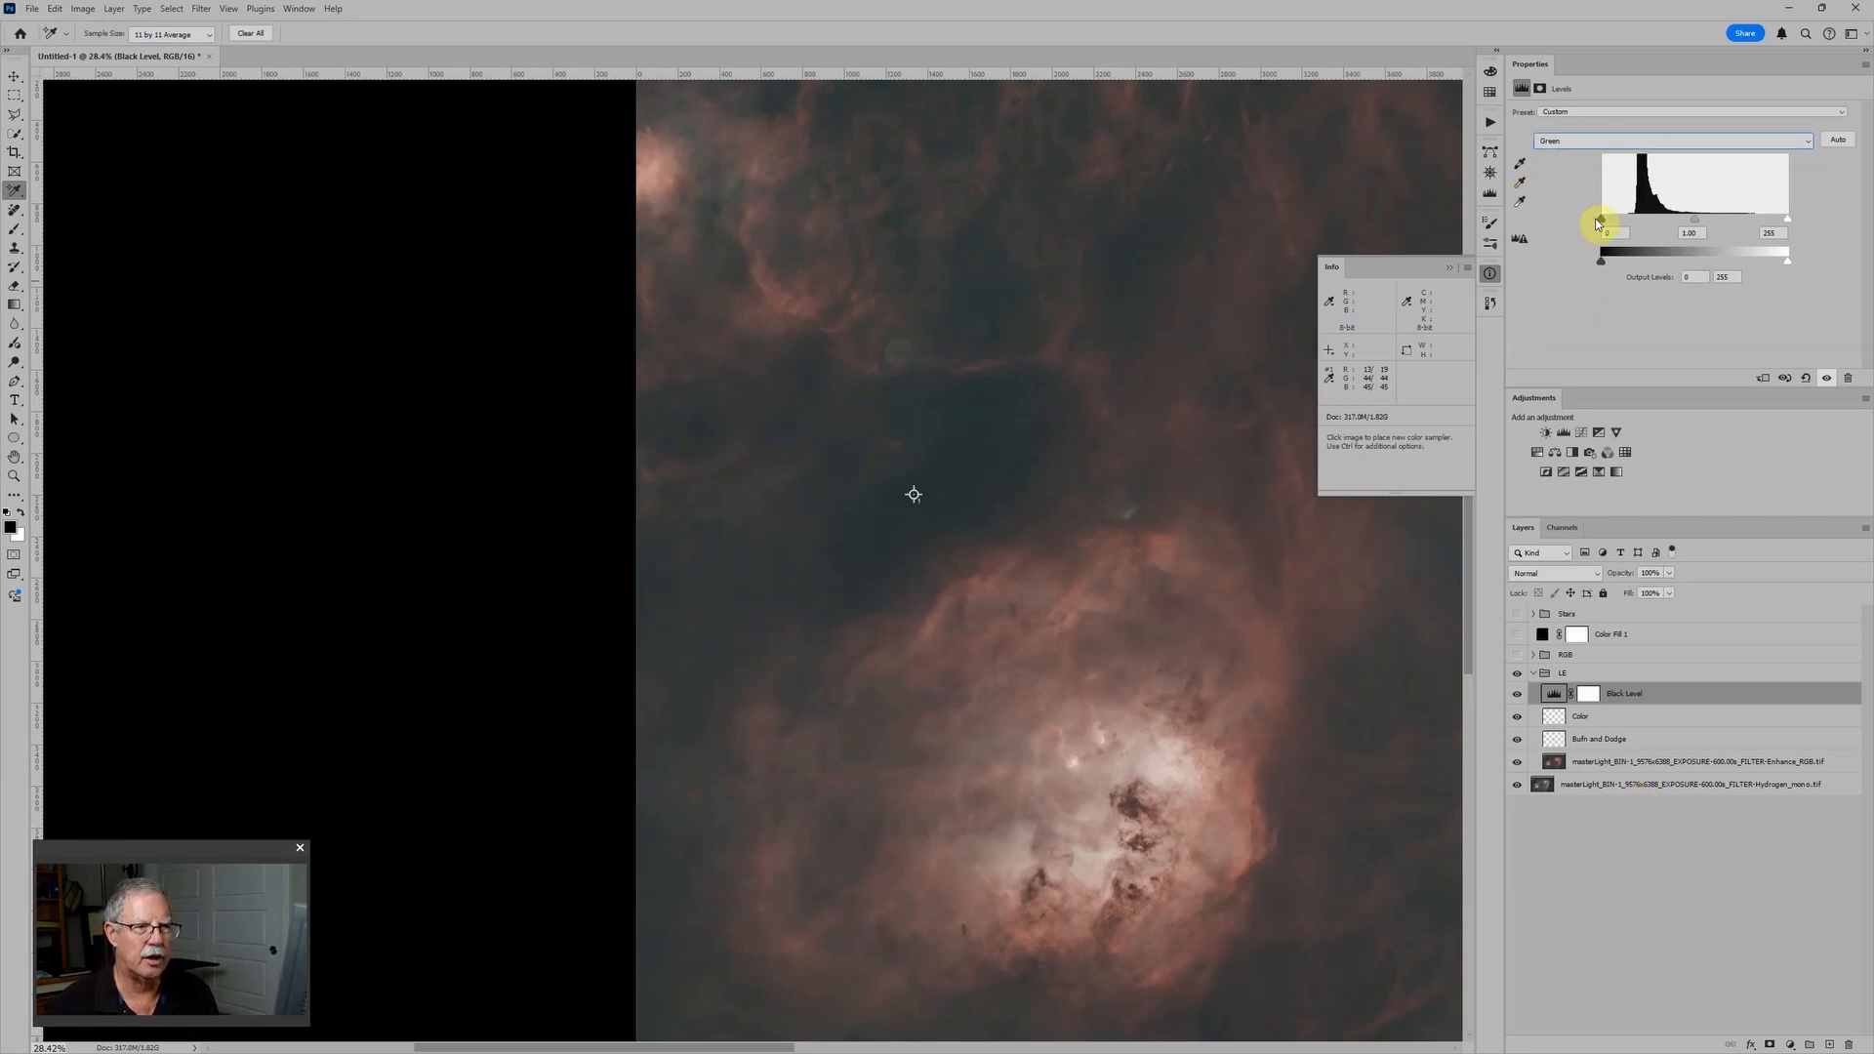
left_click_drag(1601, 219, 1618, 225)
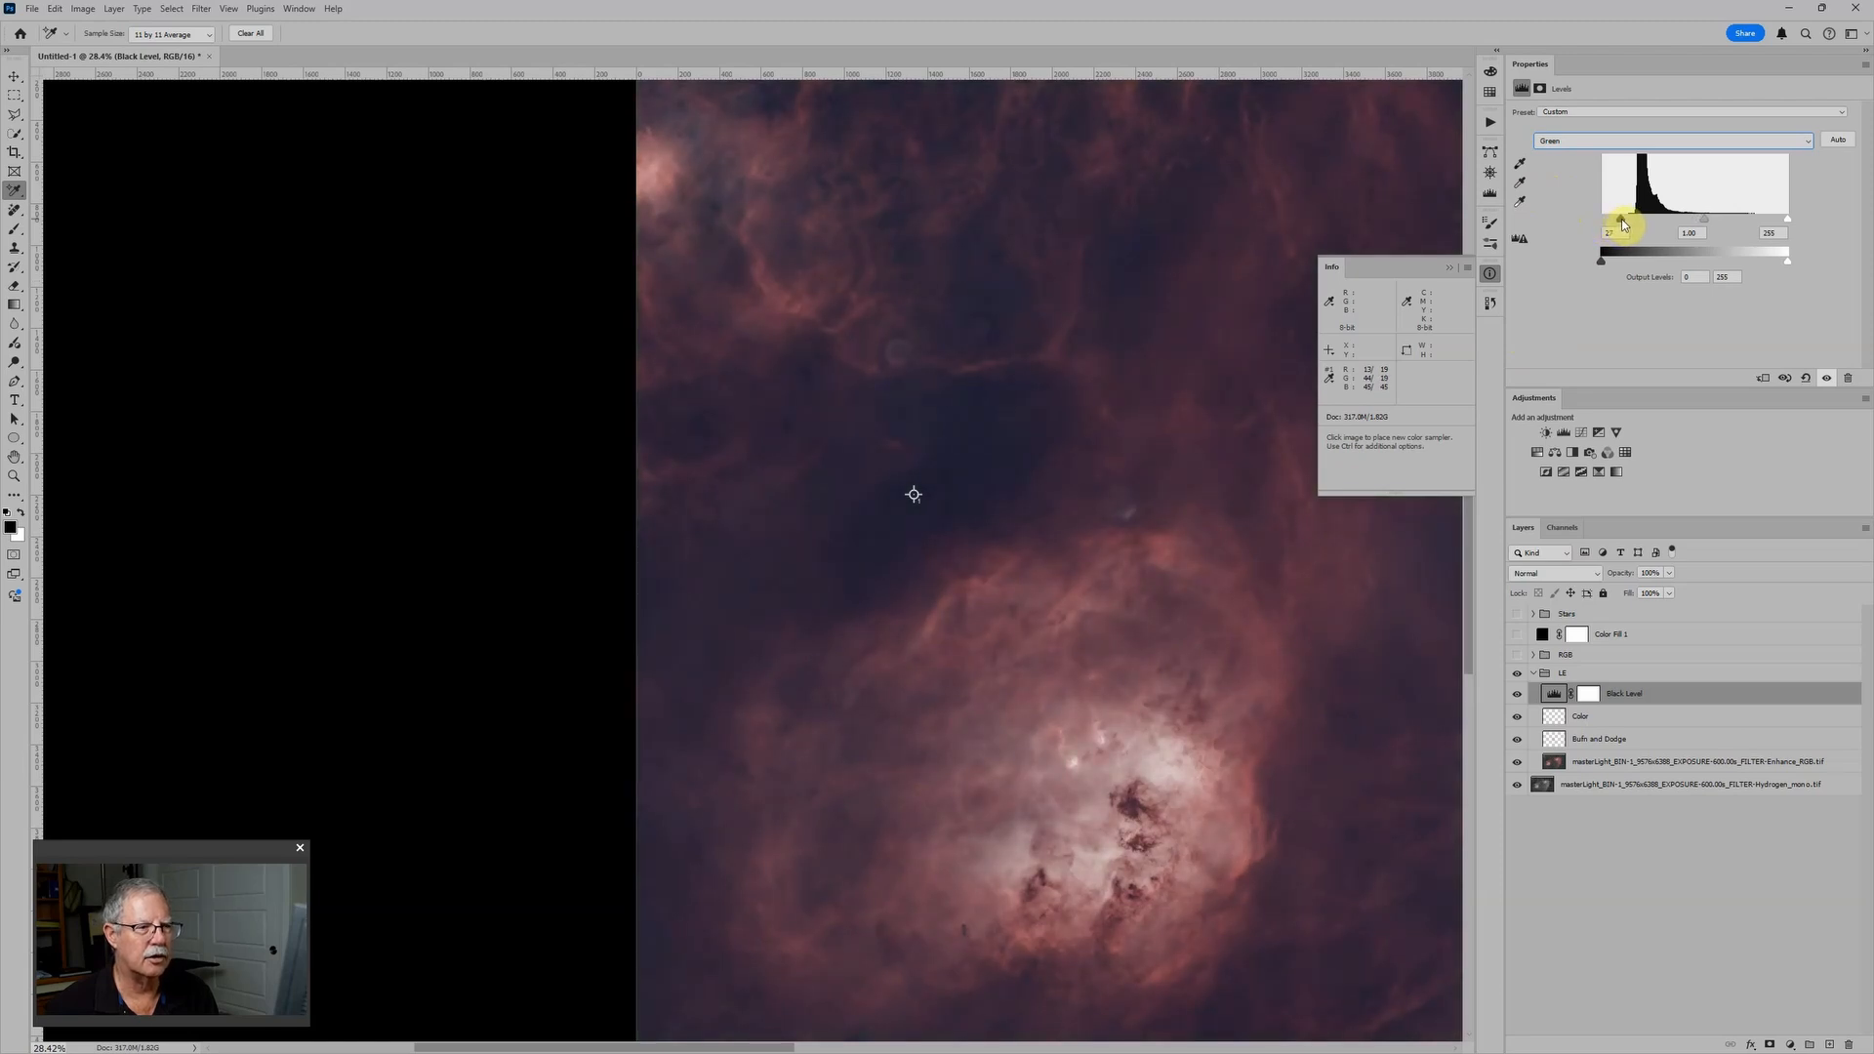
Set the blue channel's black input to 28 in the Black Level adjustment
left_click(1584, 142)
left_click(1591, 200)
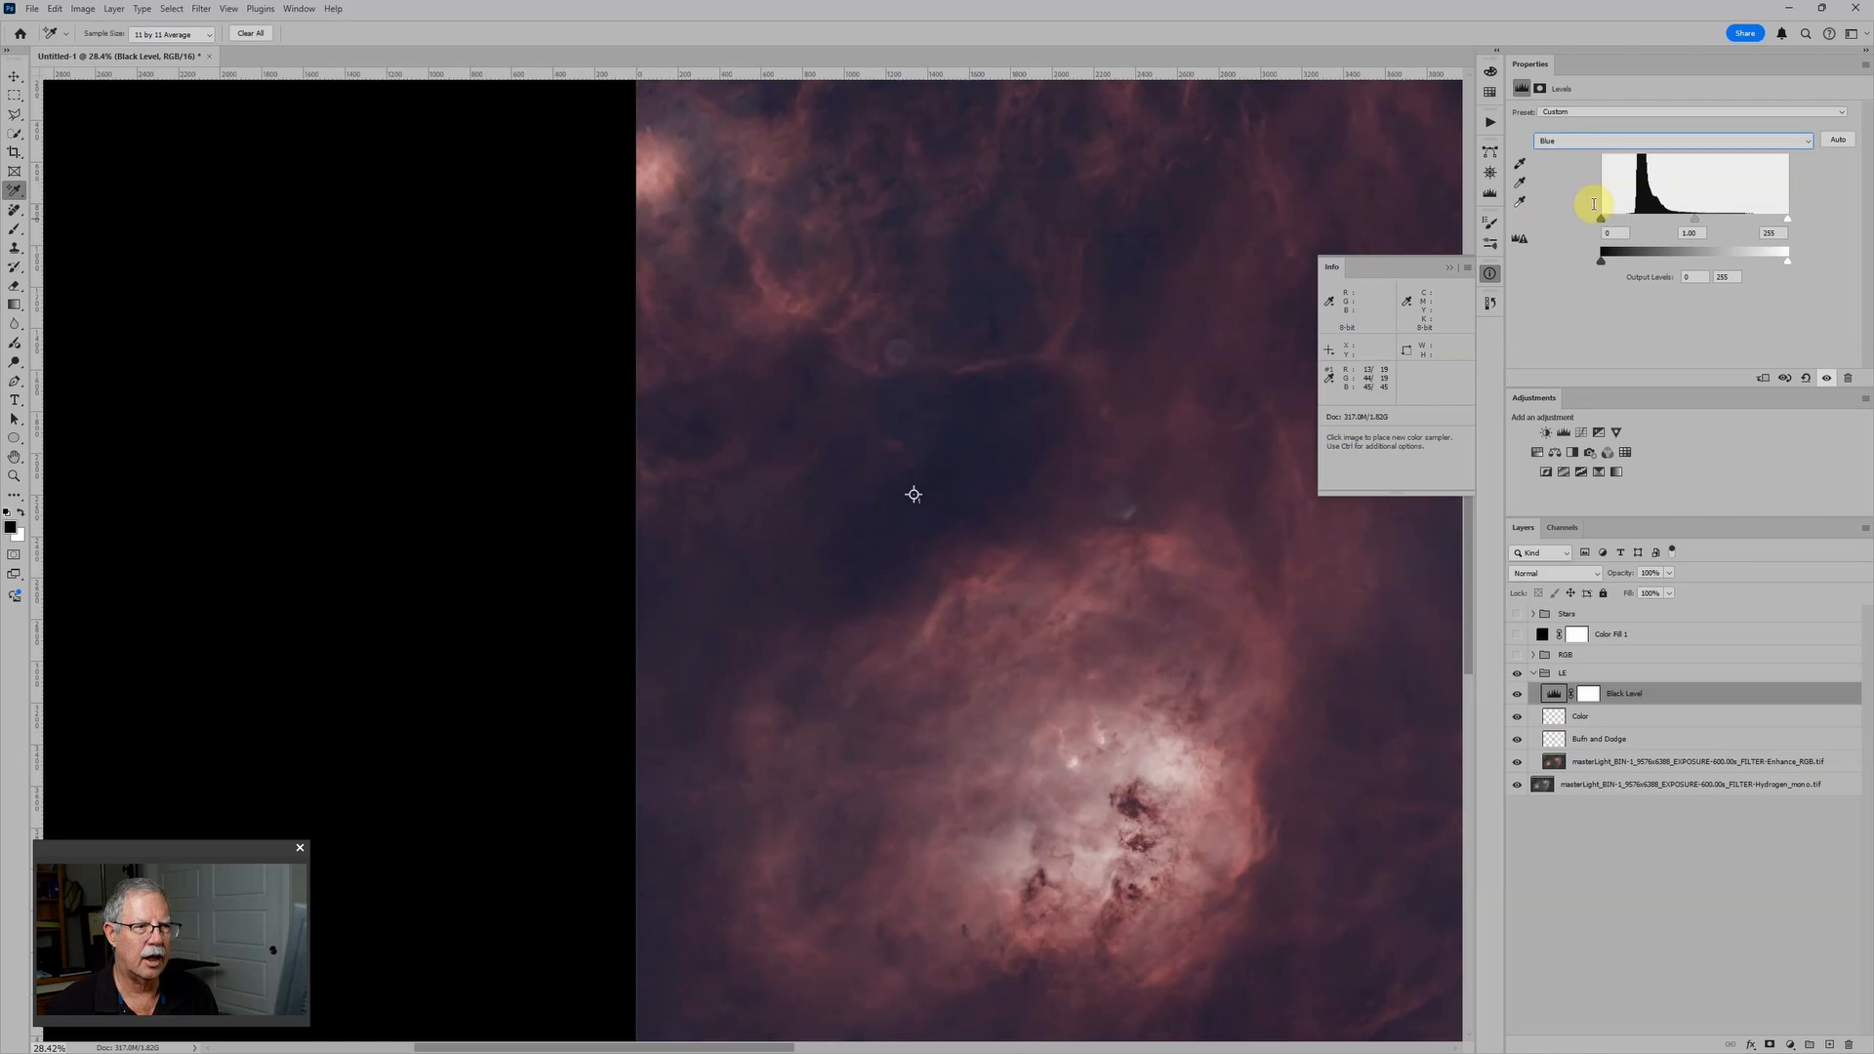
left_click_drag(1604, 226, 1623, 226)
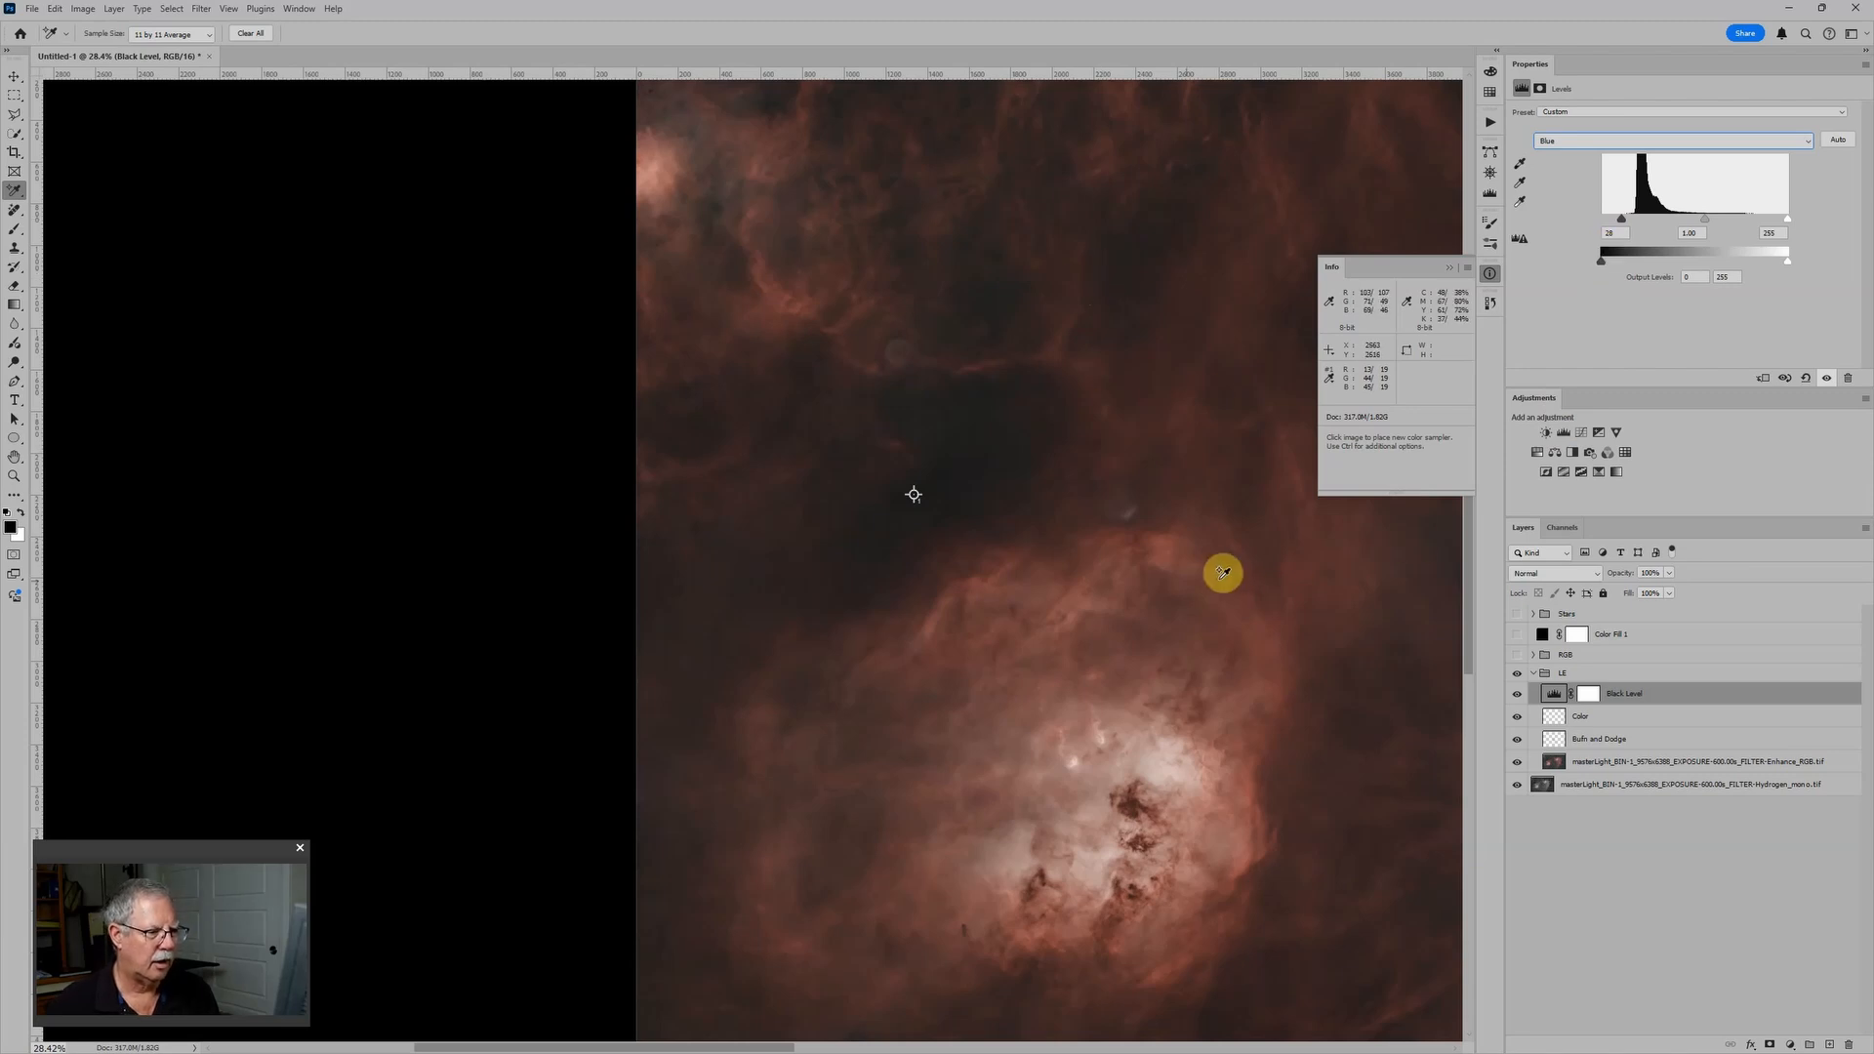
Remove the small blemish near the dark area of the LE group's Enhance_RGB layer with the Remove tool
scroll(1141, 480, "down", 3)
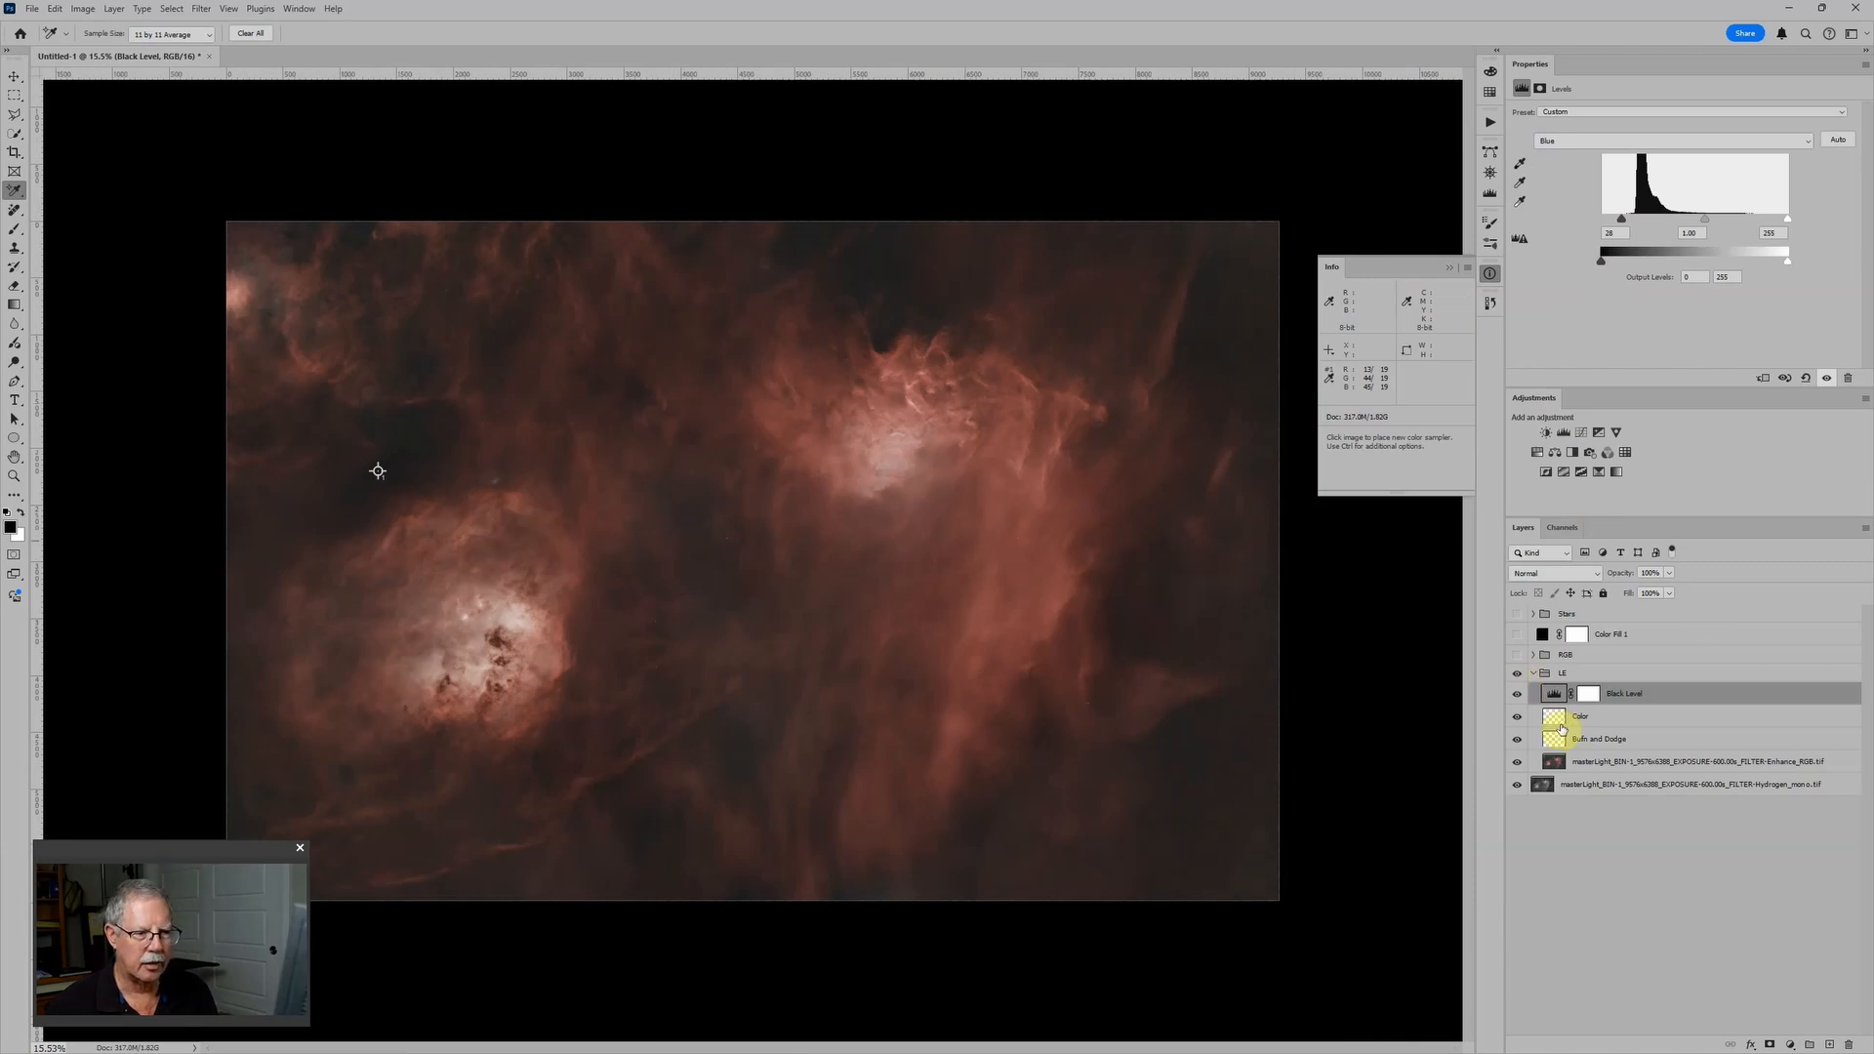
left_click(1558, 764)
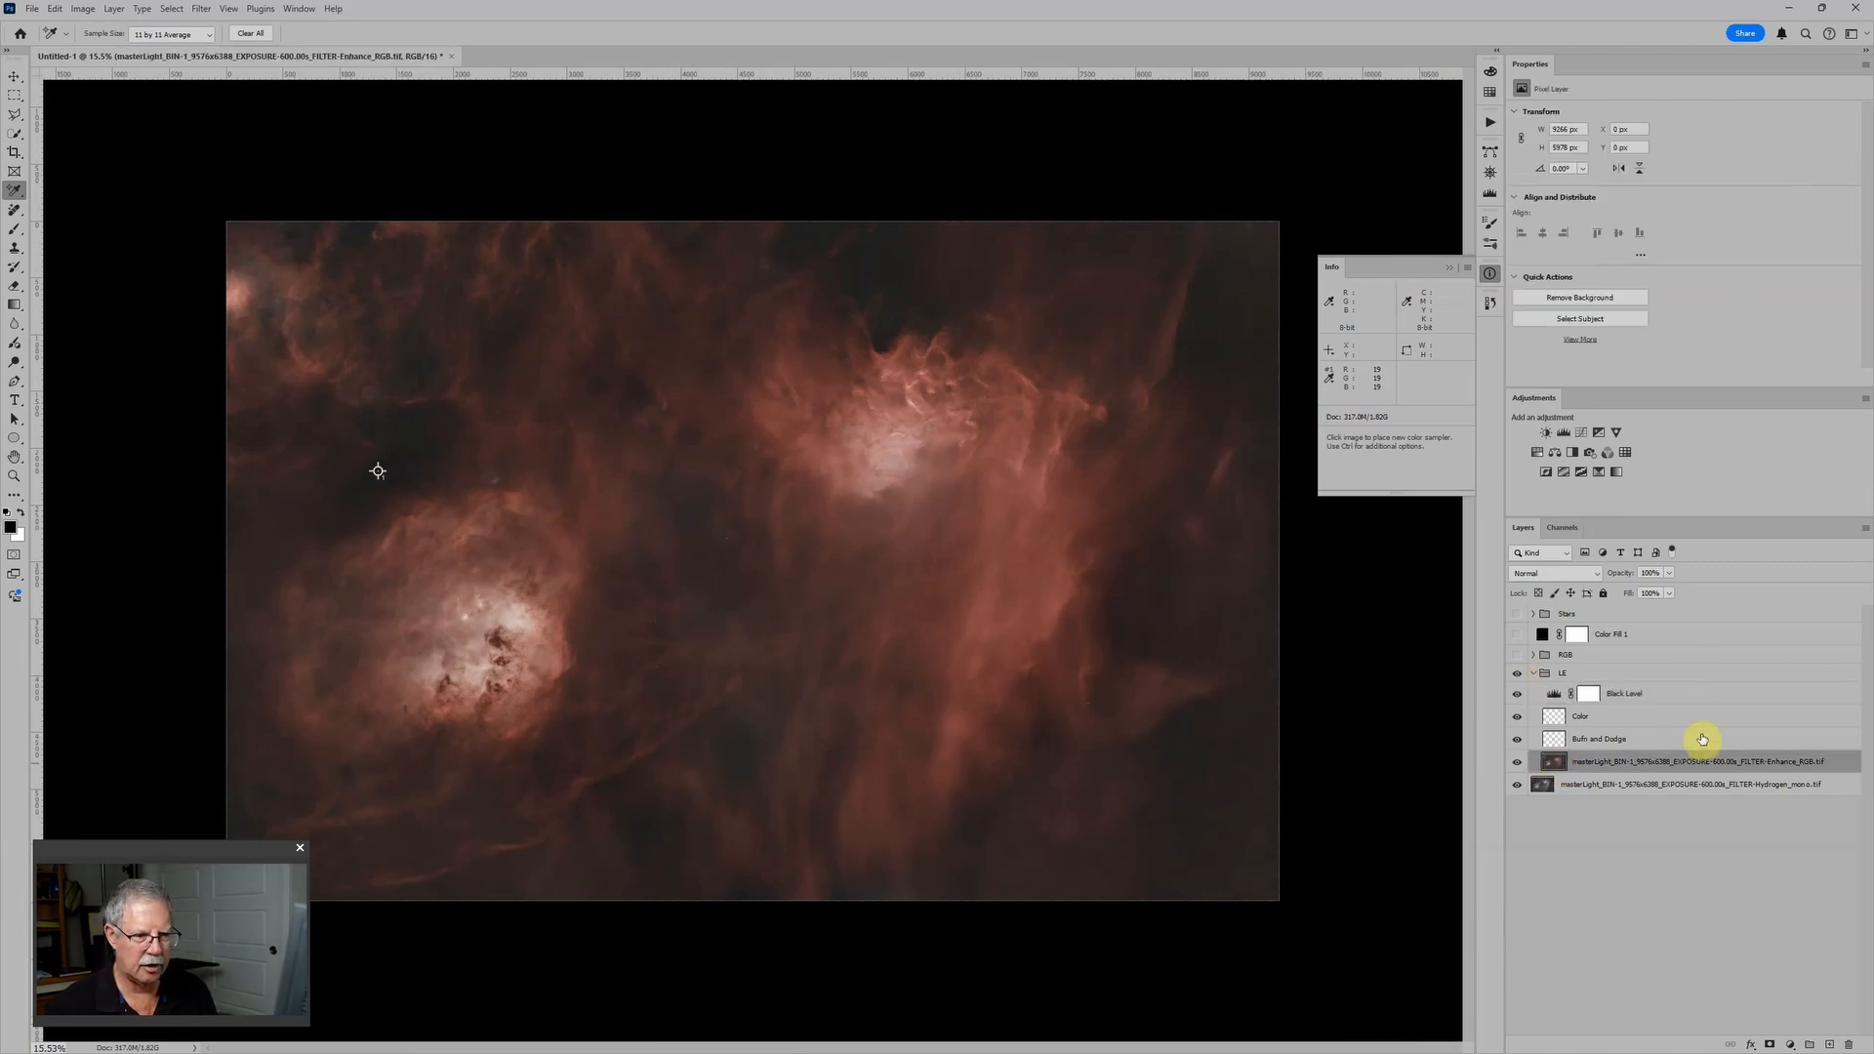
key("j")
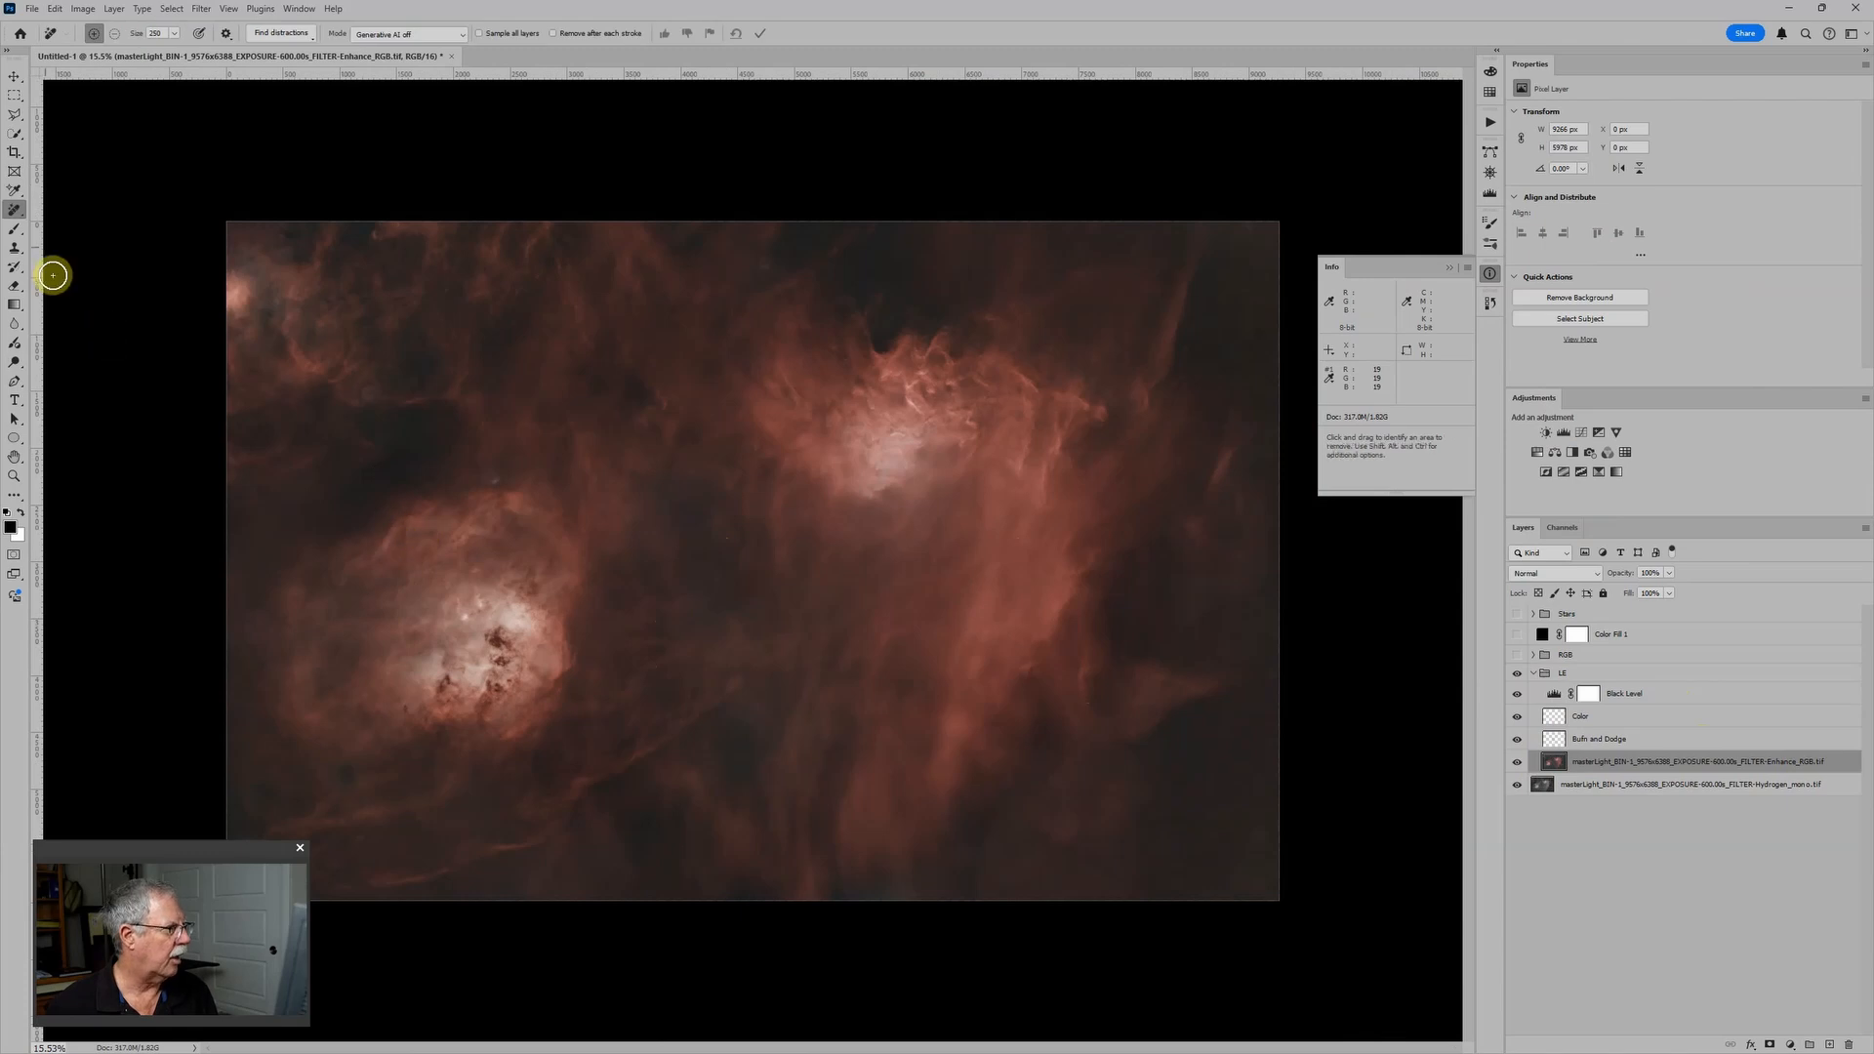
scroll(201, 398, "up", 3)
left_click_drag(400, 417, 654, 464)
left_click(520, 299)
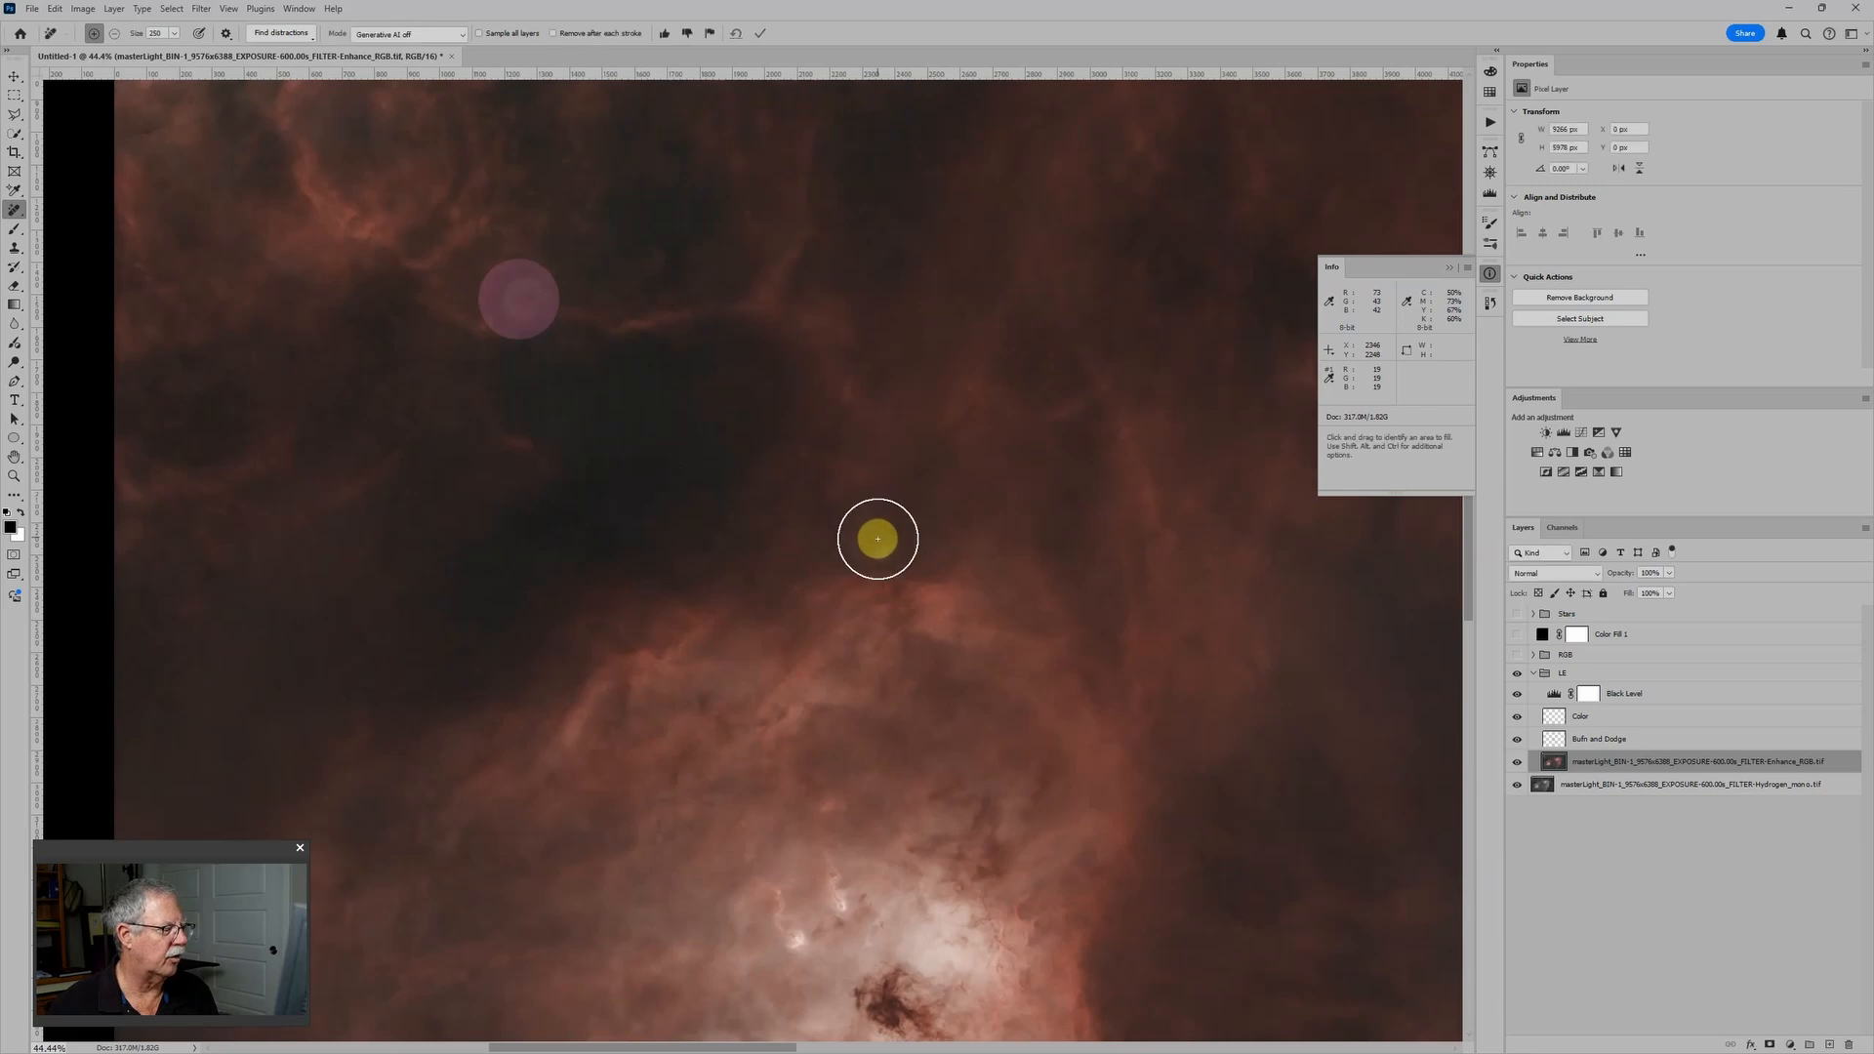
scroll(937, 613, "down", 3)
scroll(938, 623, "down", 5)
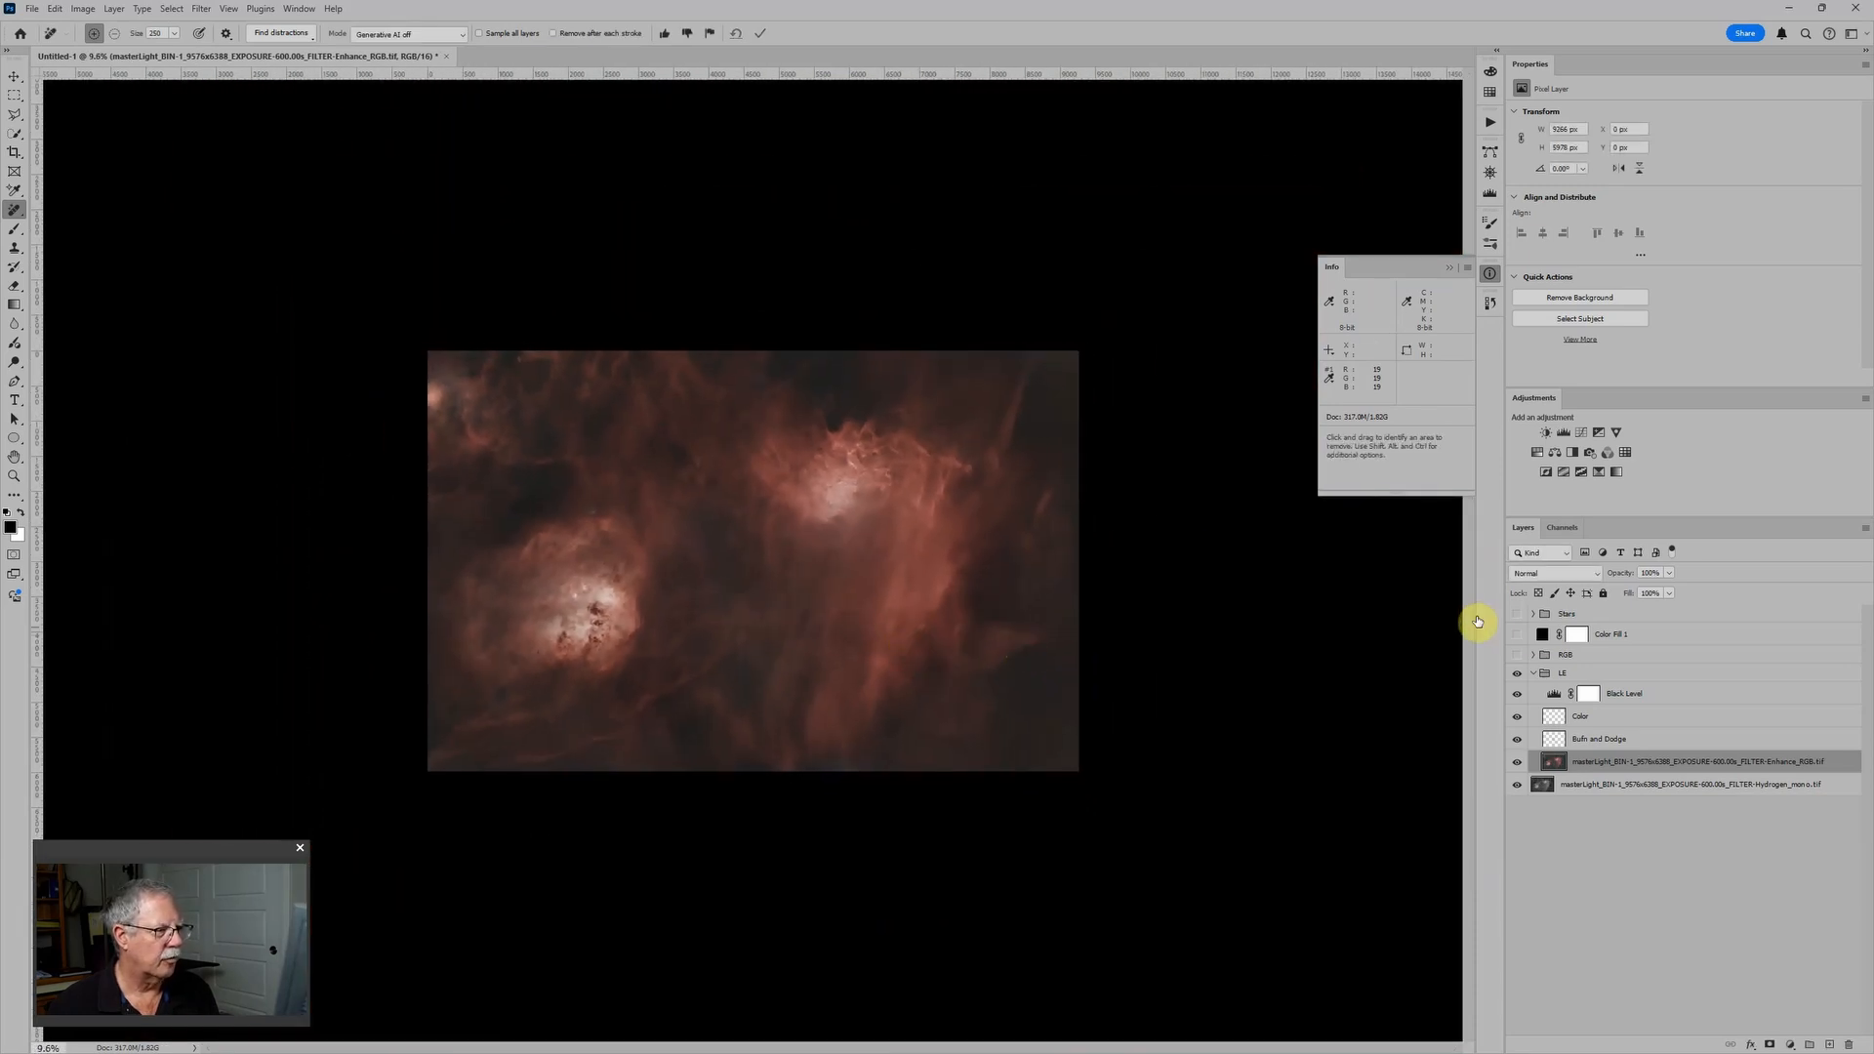
Collapse and hide the LE group, and place the Hydrogen mono layer in a new group named Hydrogen
left_click(1534, 675)
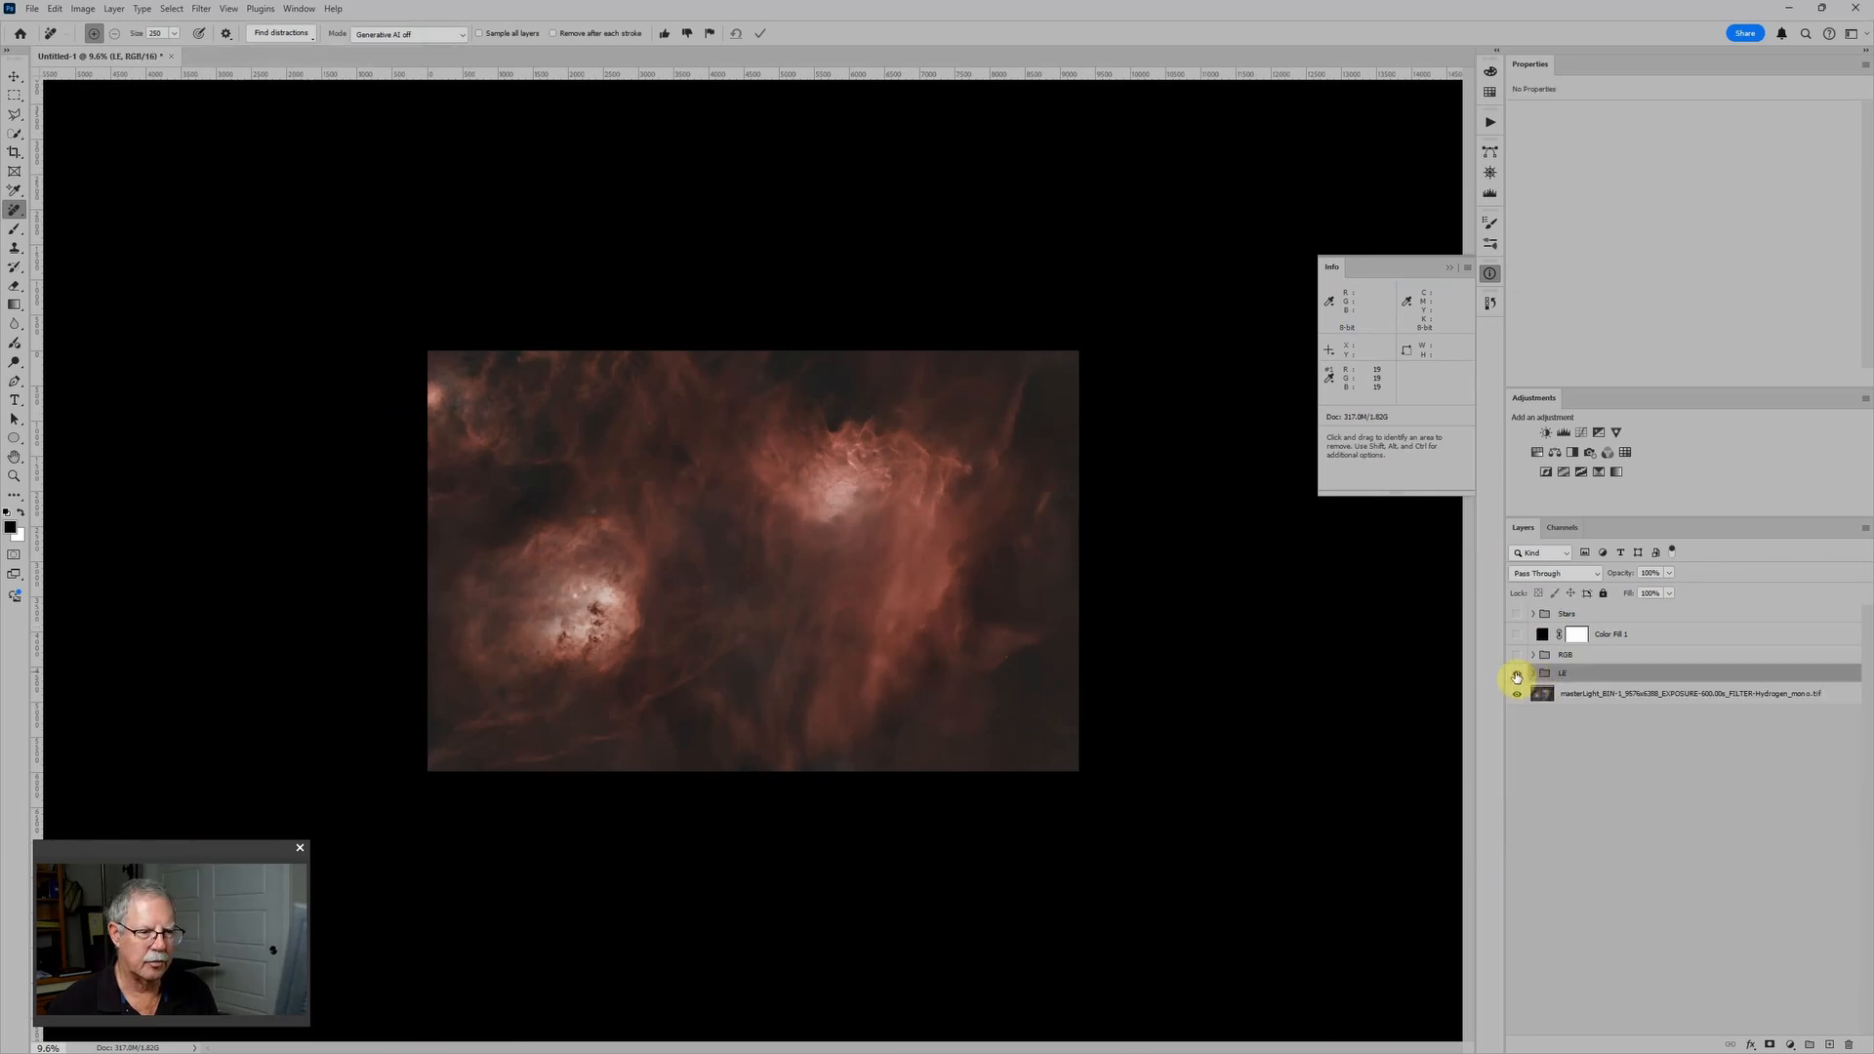
left_click(1517, 675)
left_click(1561, 702)
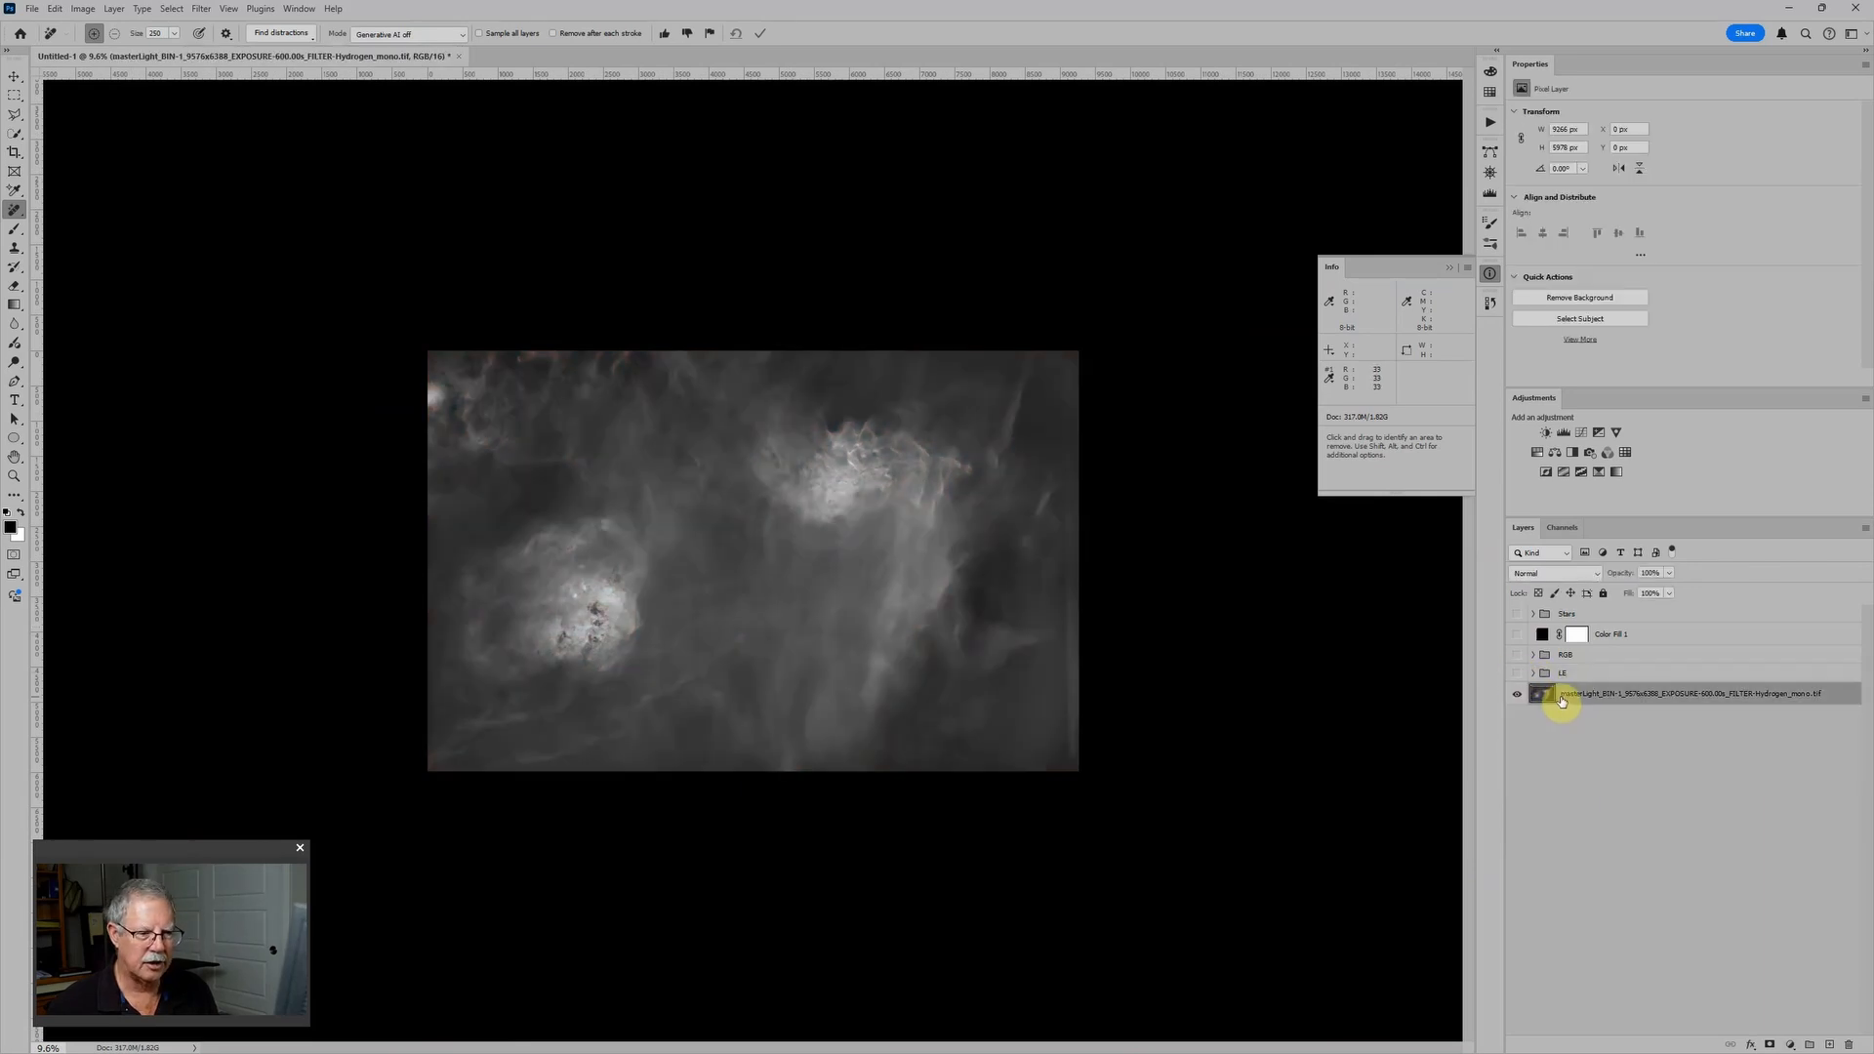
key("ctrl+g")
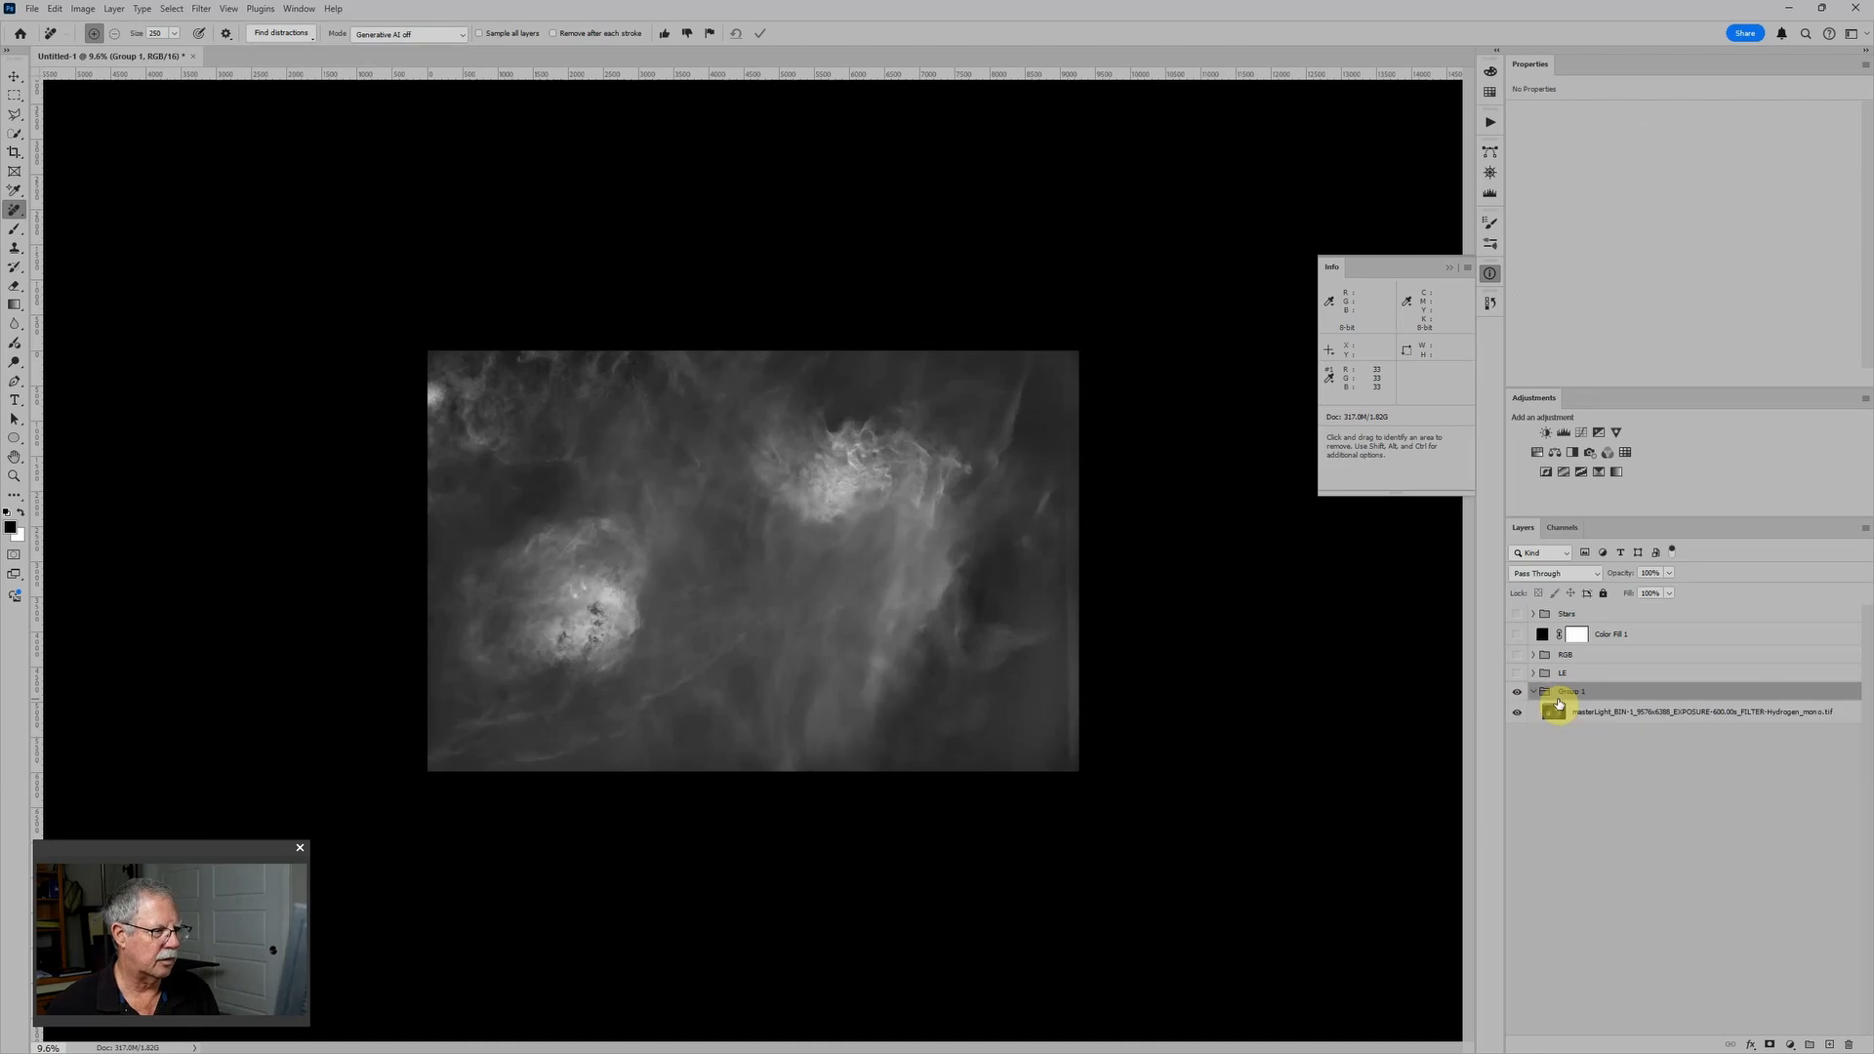
scroll(716, 663, "up", 3)
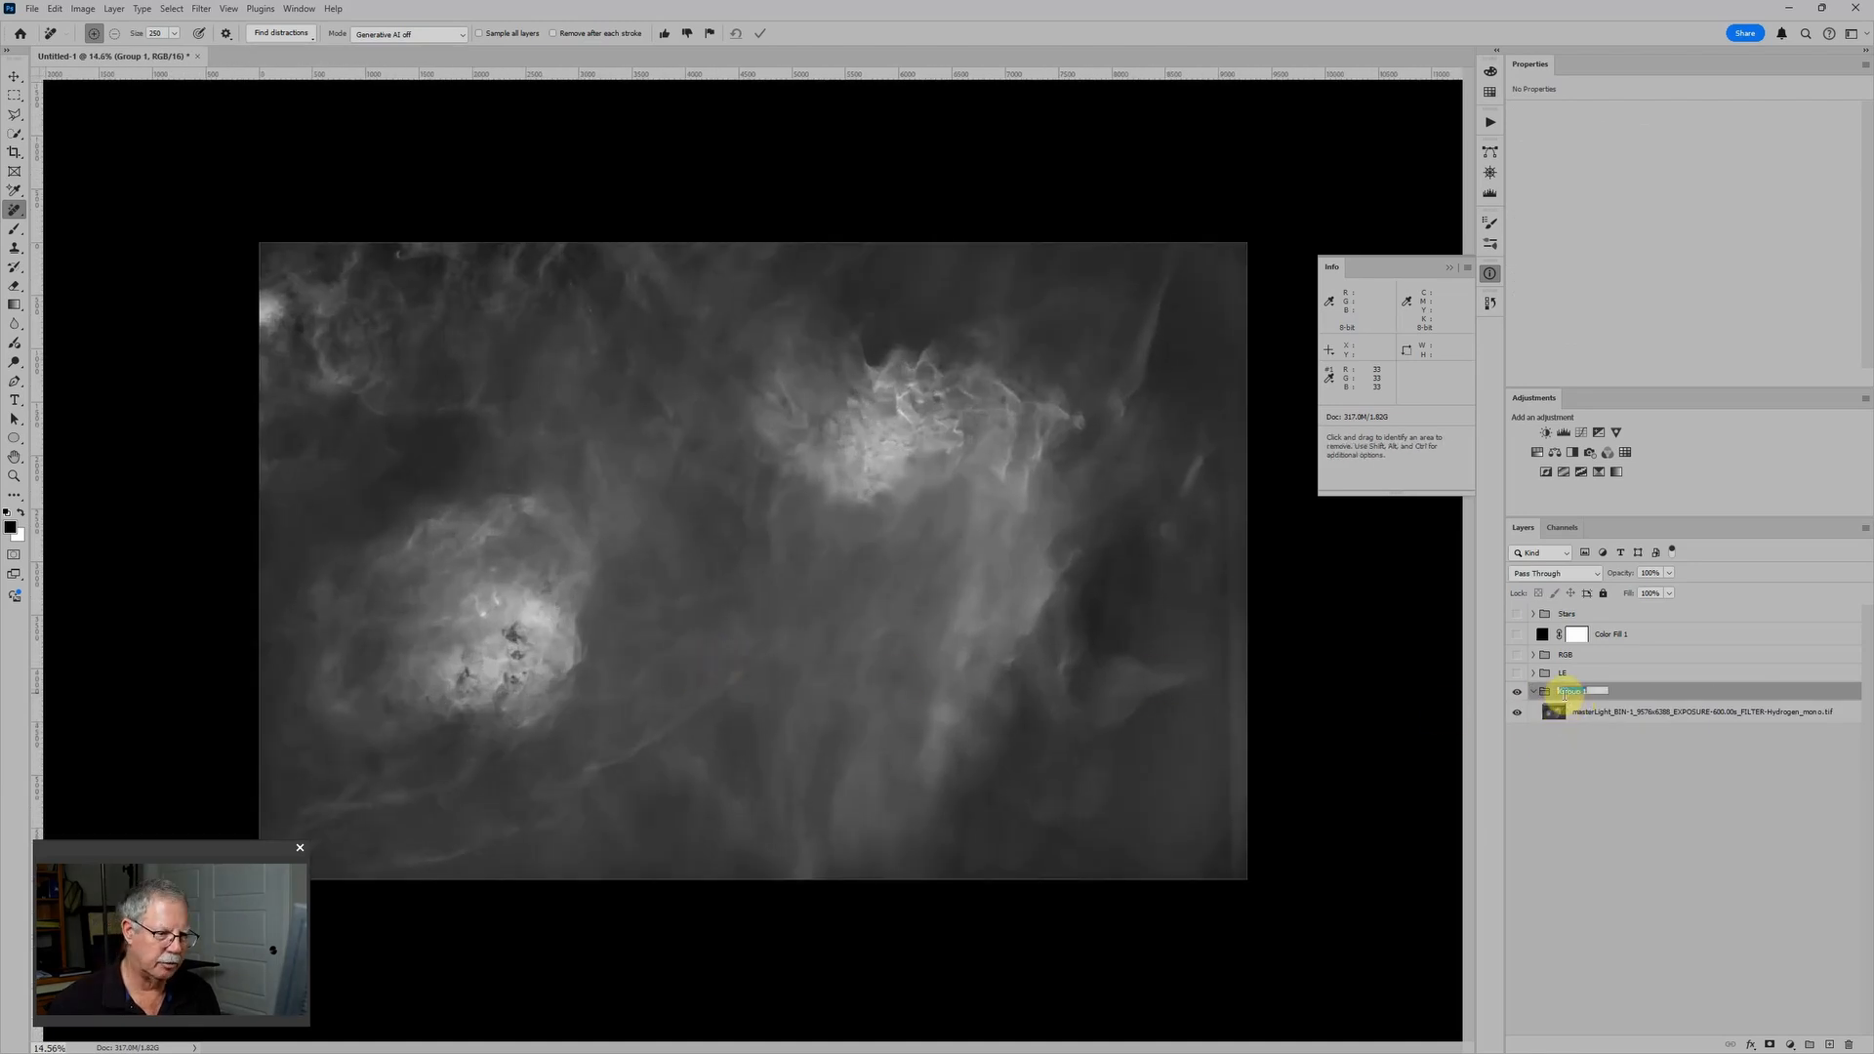
type("Hydr")
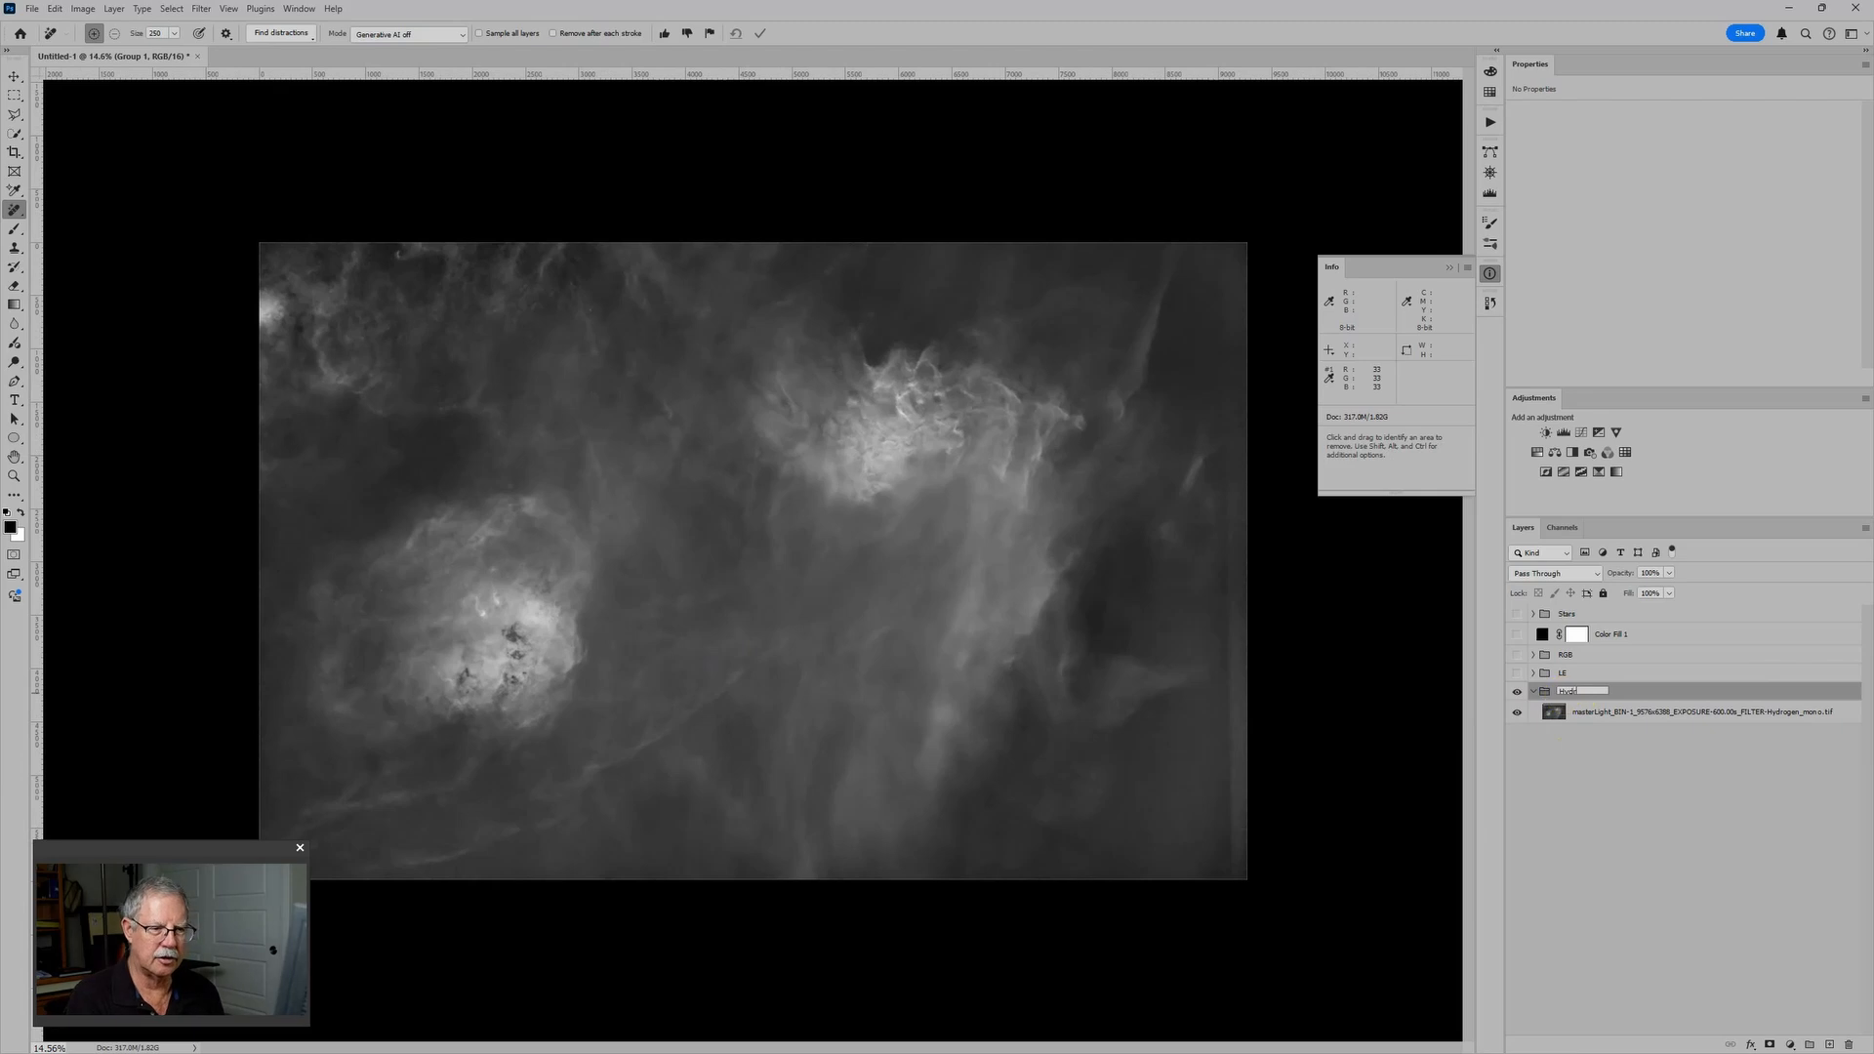
type("ogen")
left_click(1563, 697)
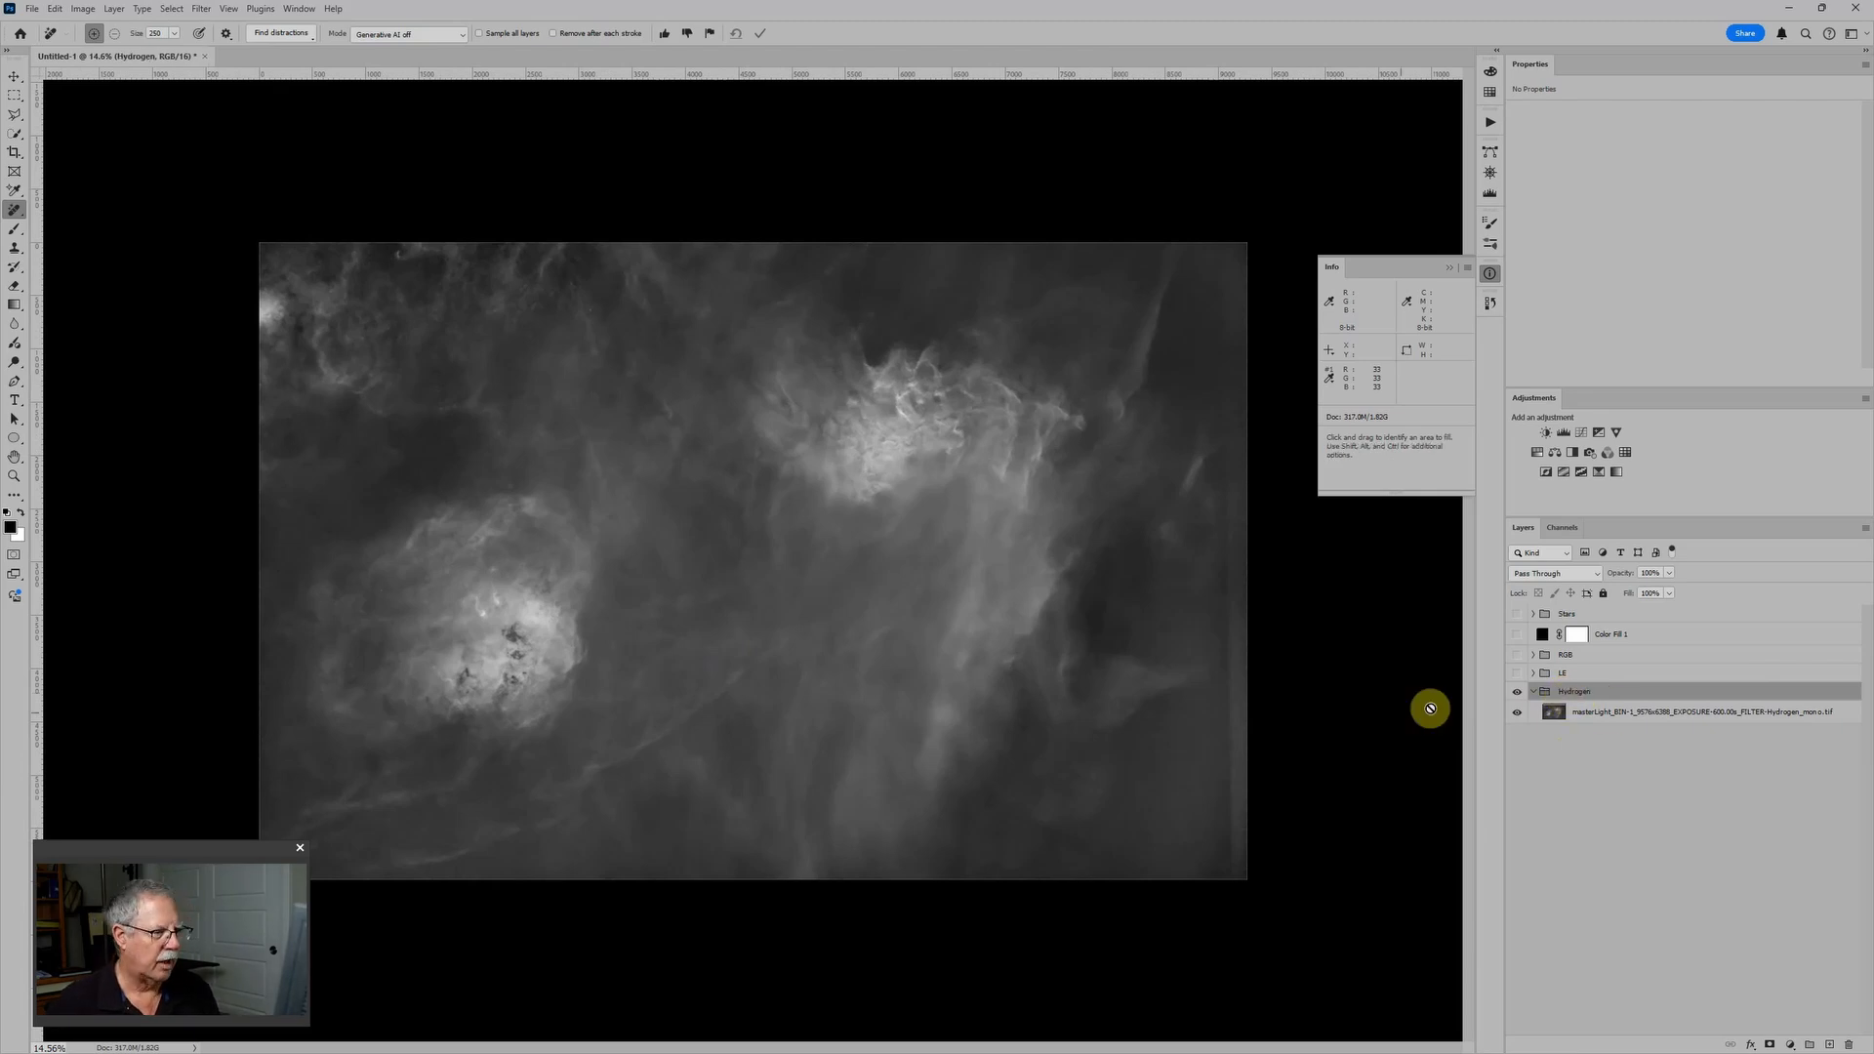
Add a Hue/Saturation adjustment above the Hydrogen mono layer with Colorize enabled
scroll(987, 641, "up", 3)
scroll(989, 645, "down", 1)
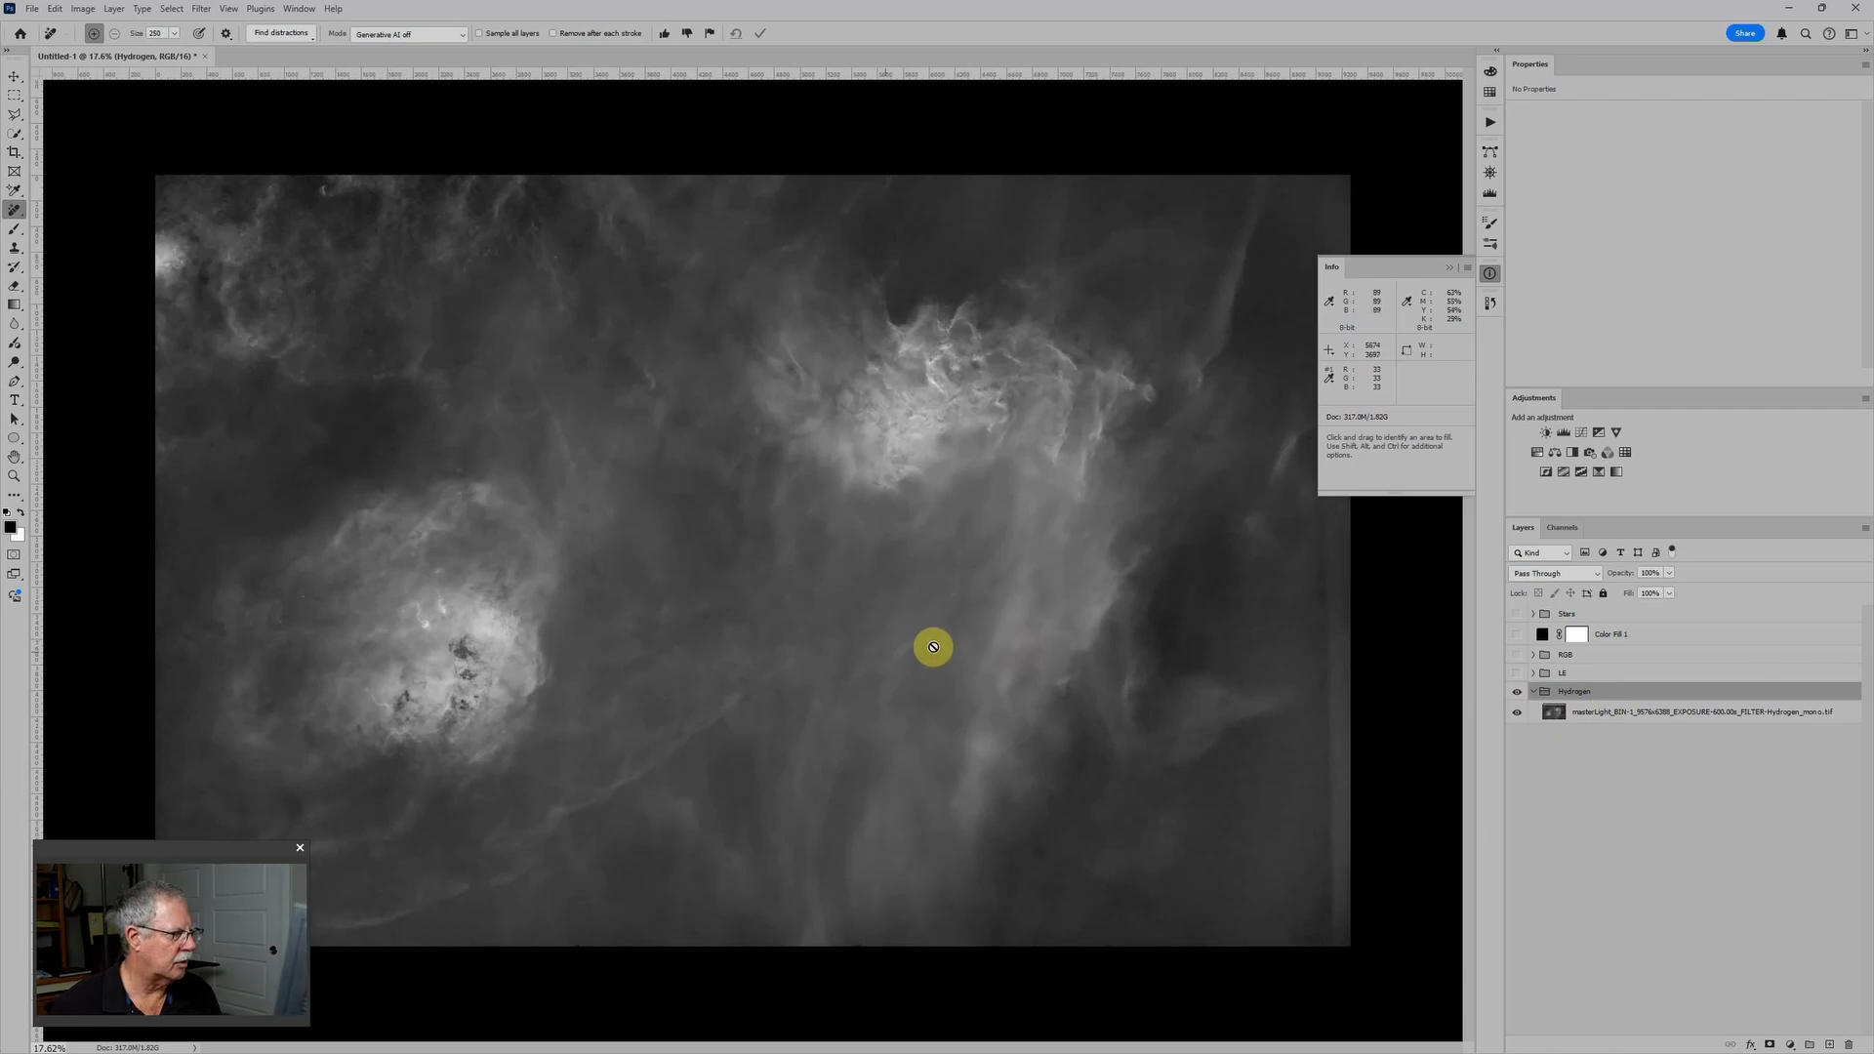
scroll(858, 664, "up", 2)
scroll(846, 654, "down", 1)
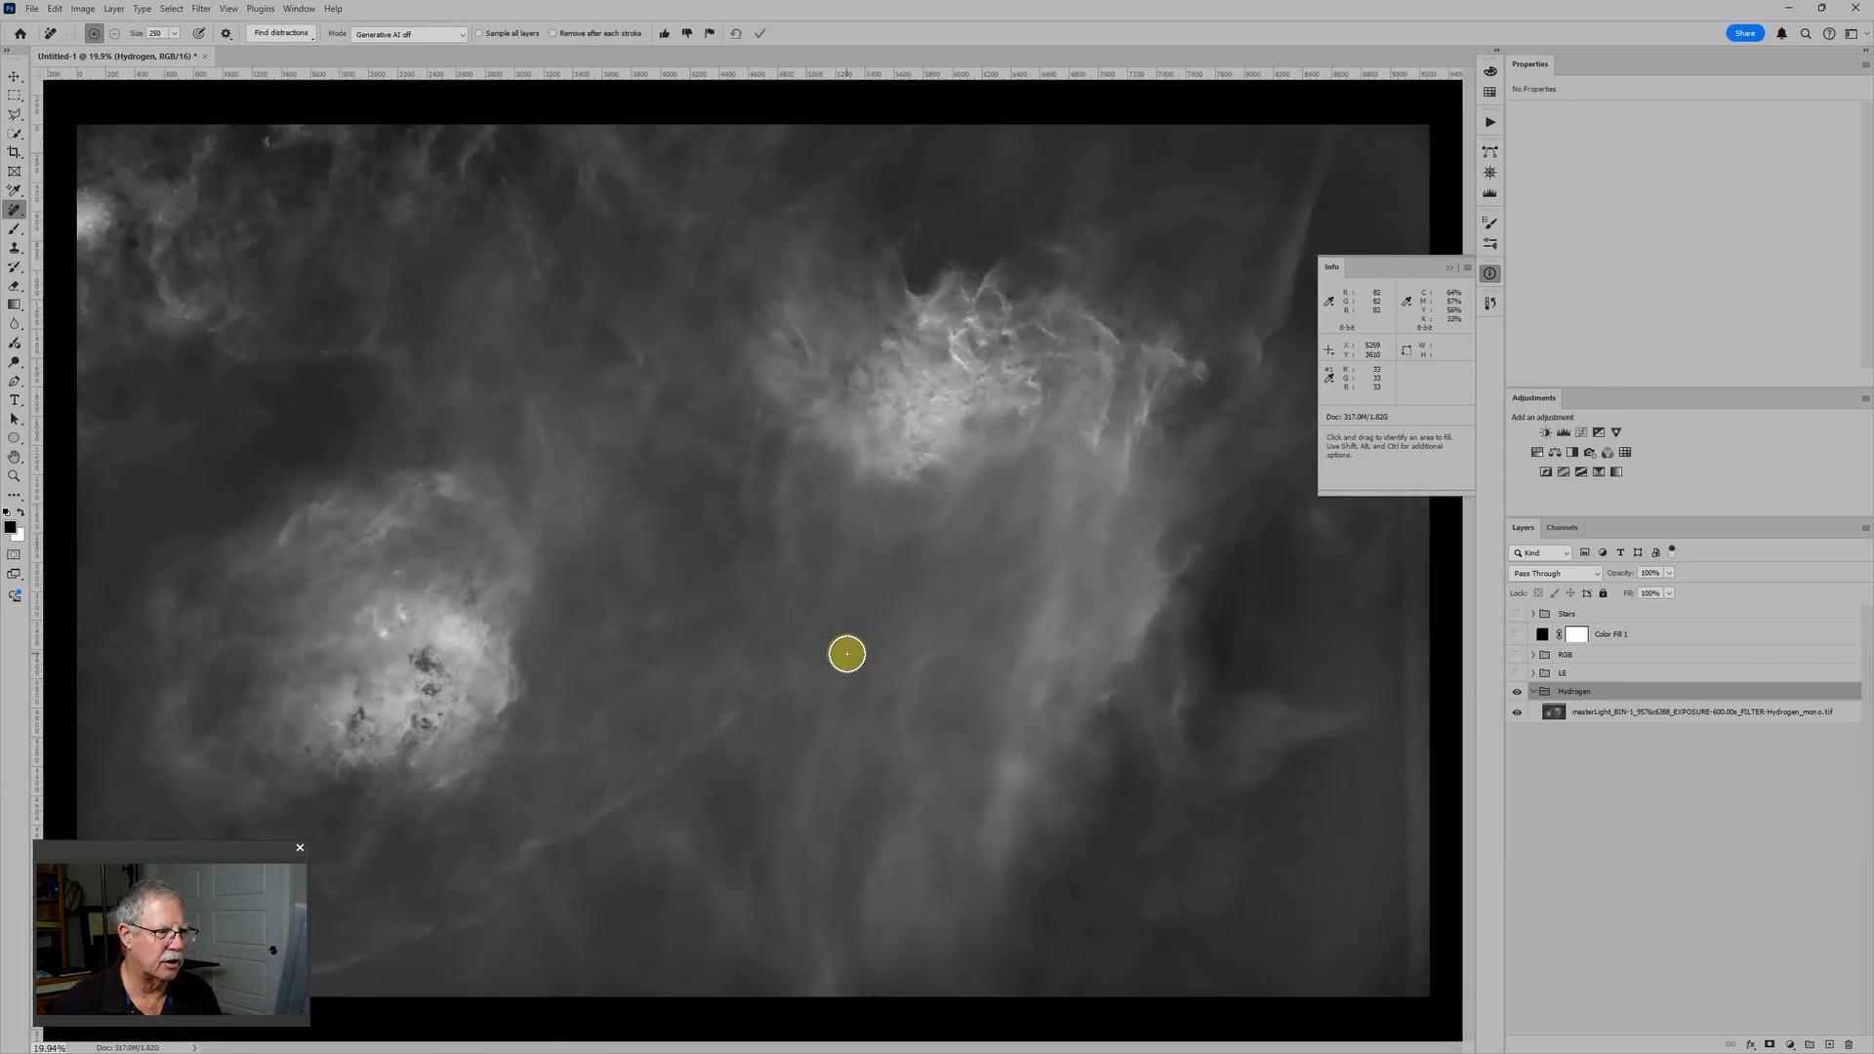
scroll(846, 654, "down", 1)
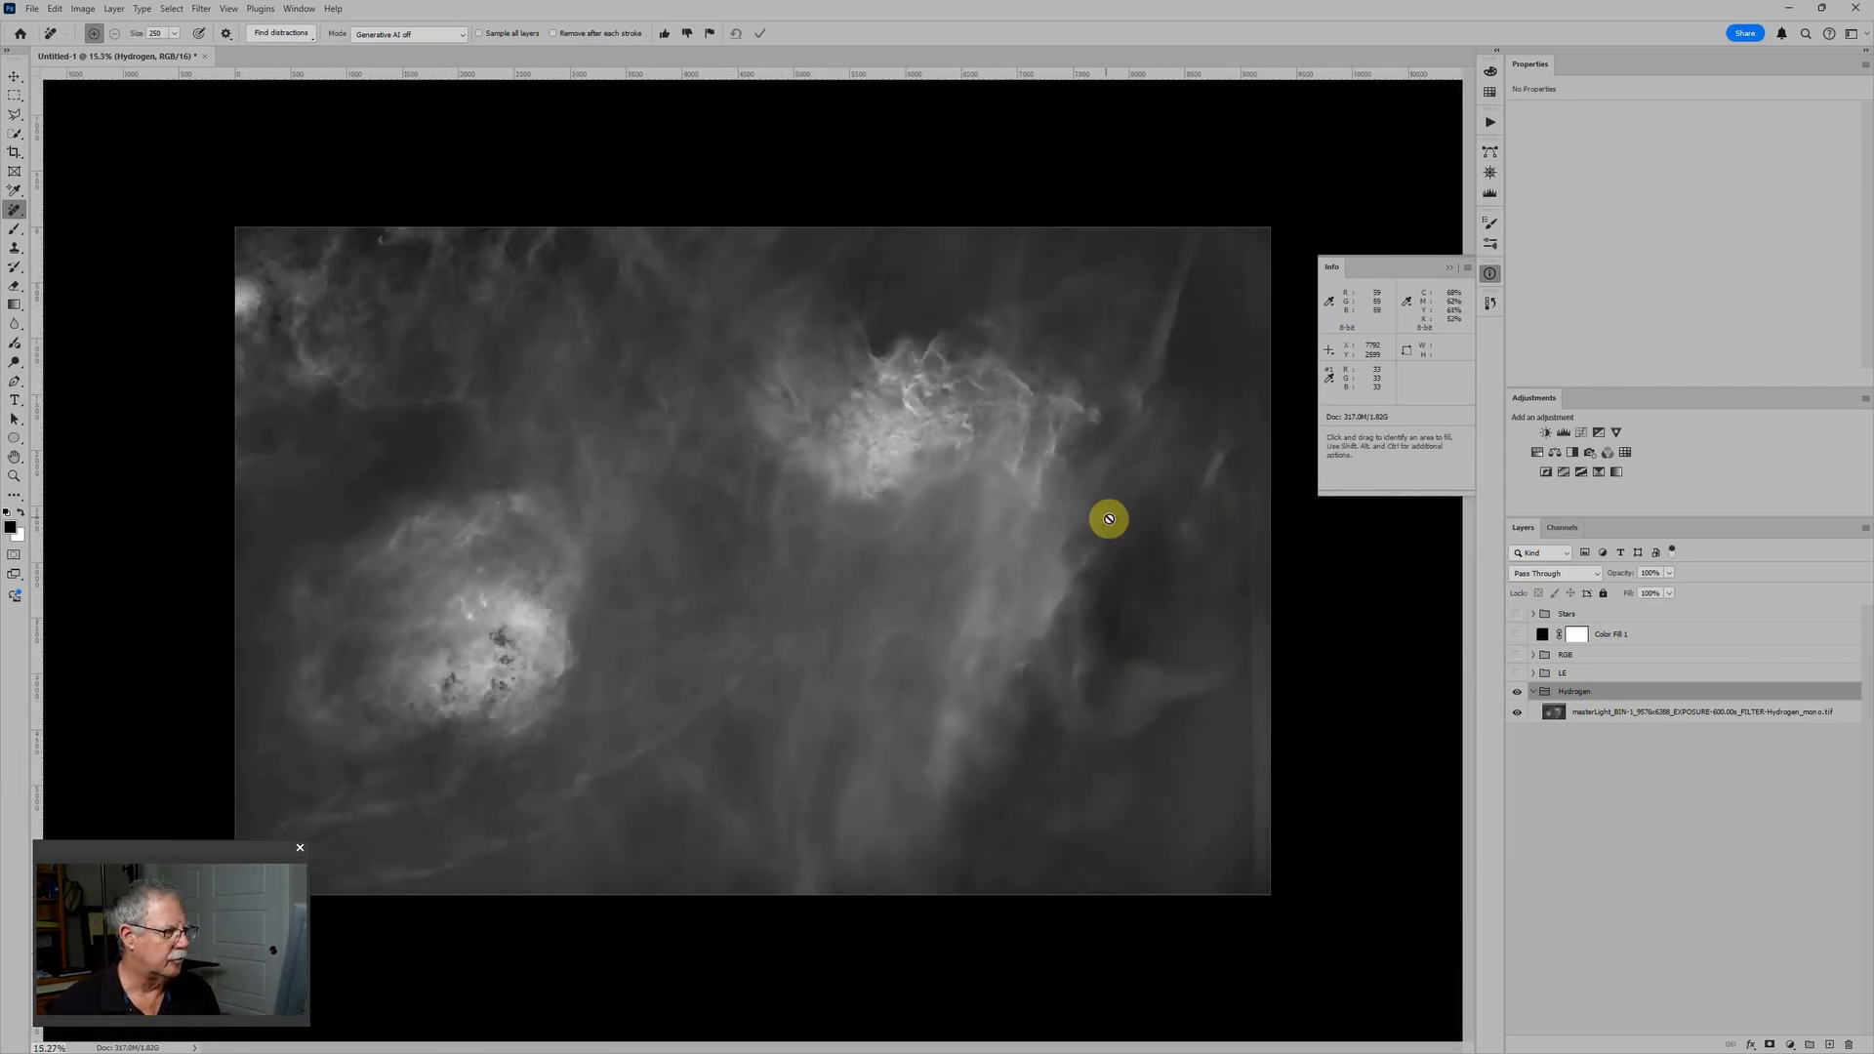
scroll(1107, 518, "down", 1)
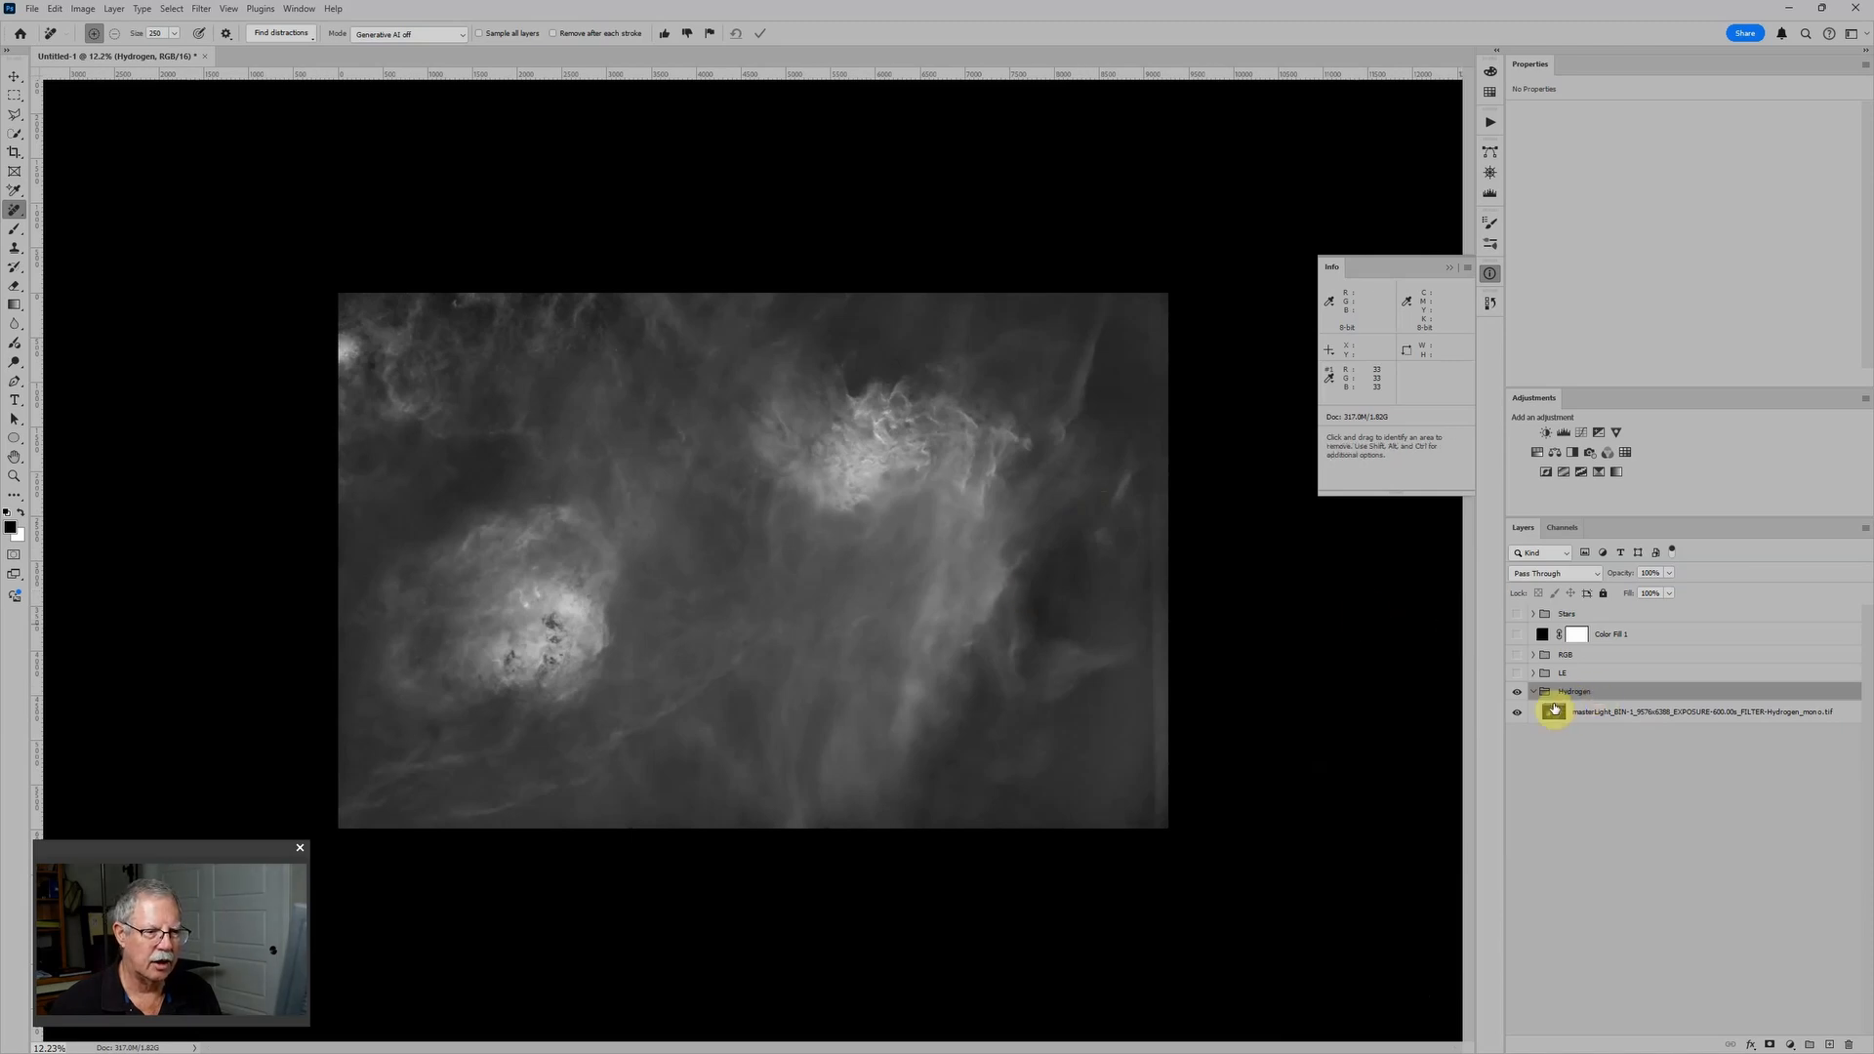
left_click(1538, 451)
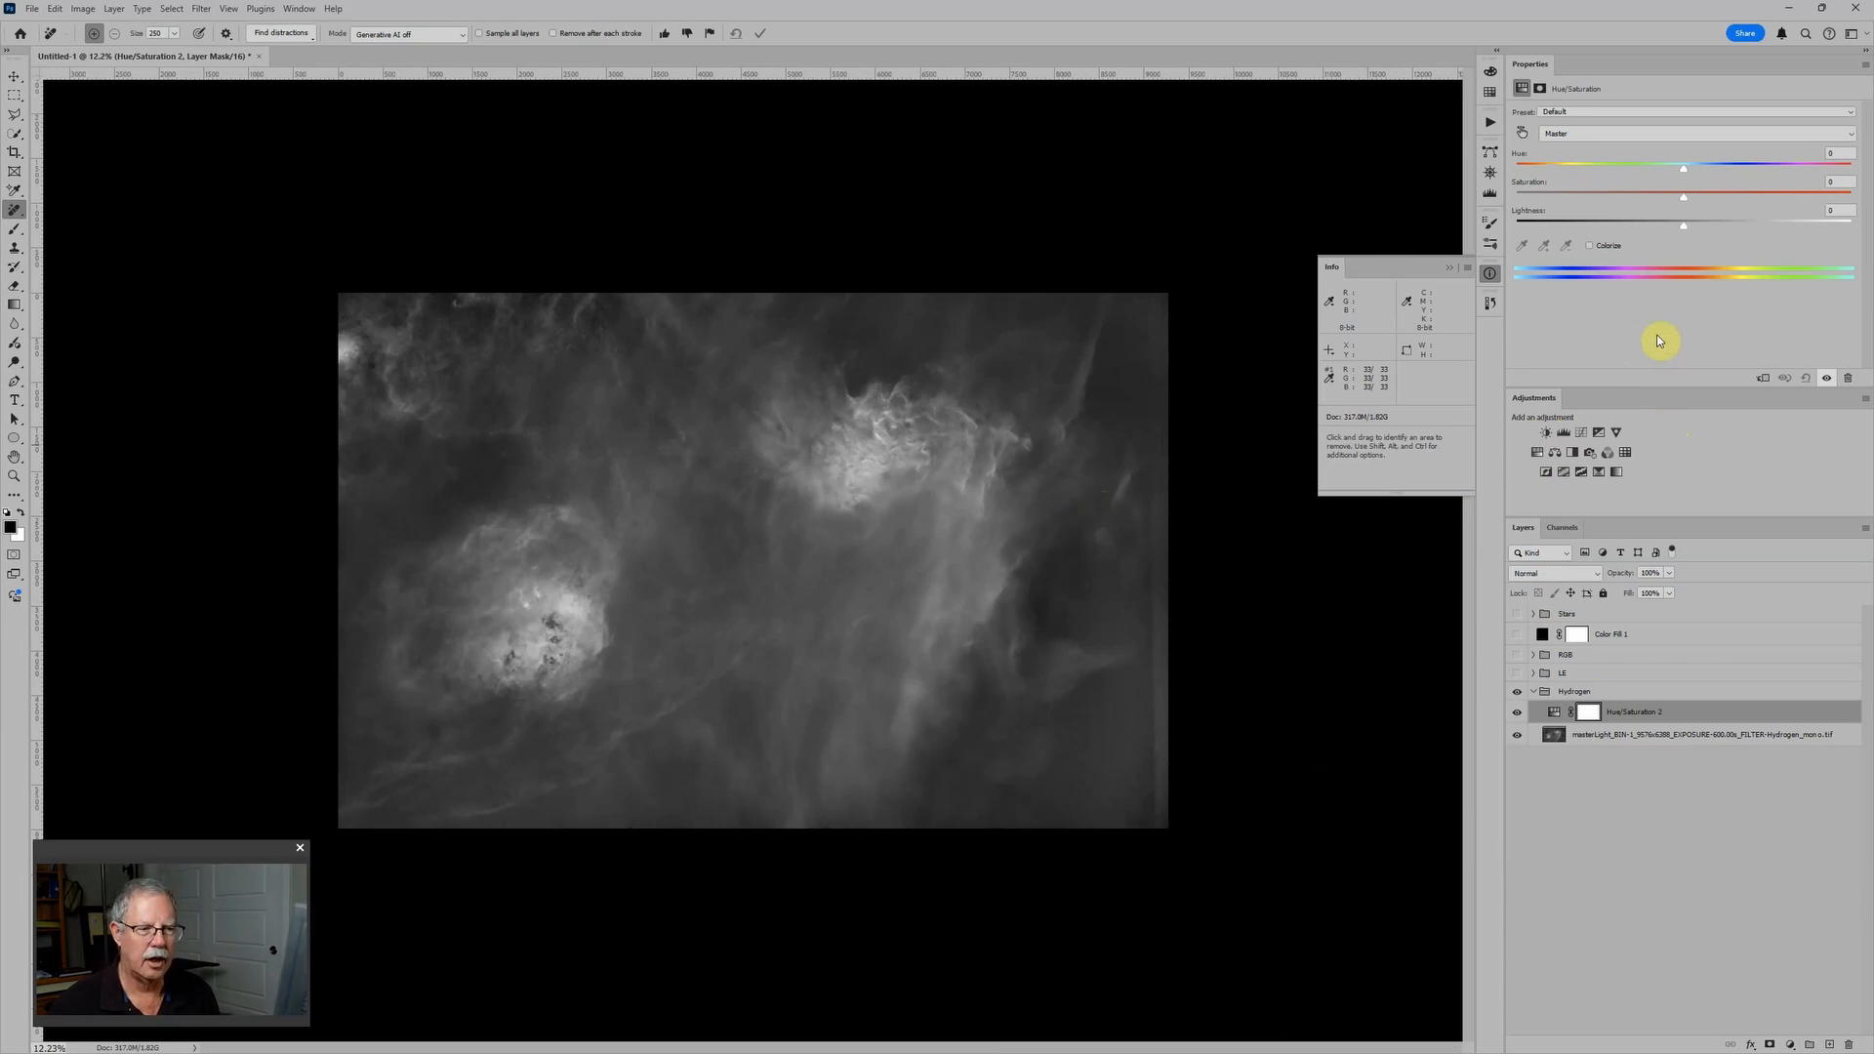
left_click(1588, 246)
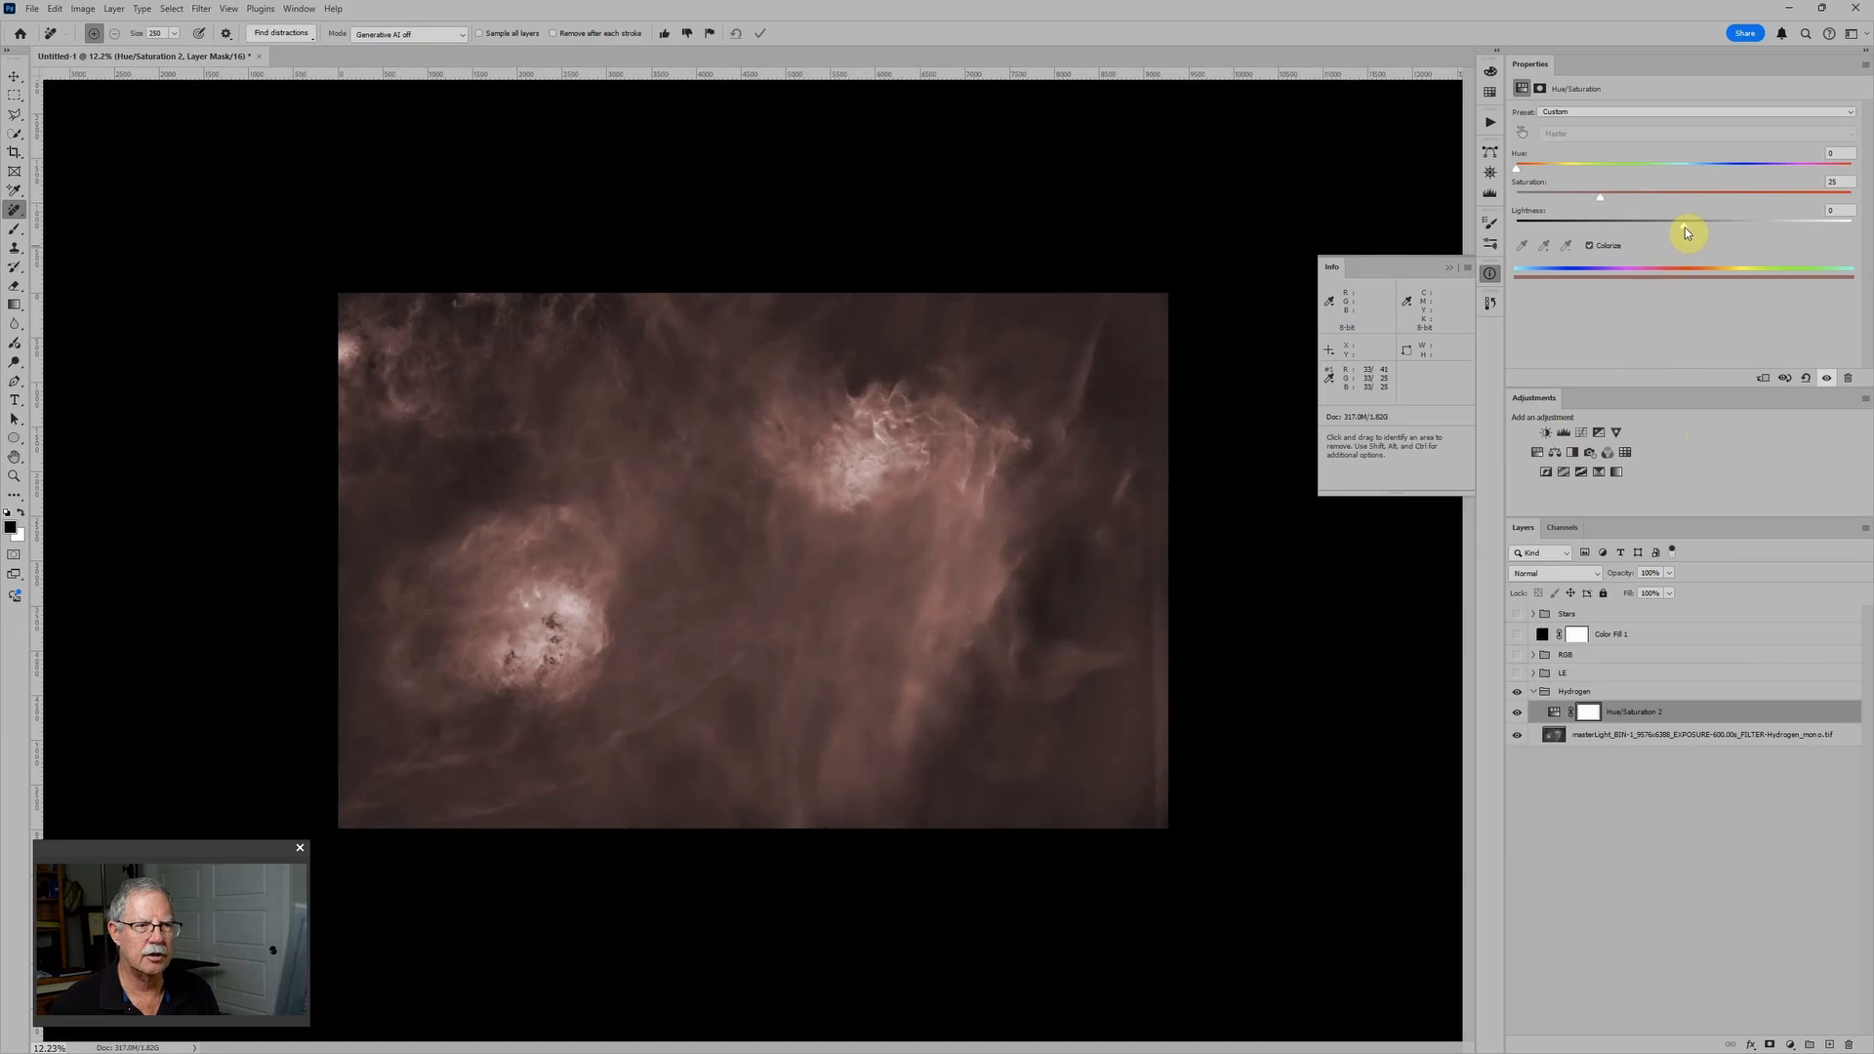
Set the hydrogen Hue/Saturation adjustment's lightness to -50 and its saturation to 100
left_click_drag(1686, 233, 1609, 234)
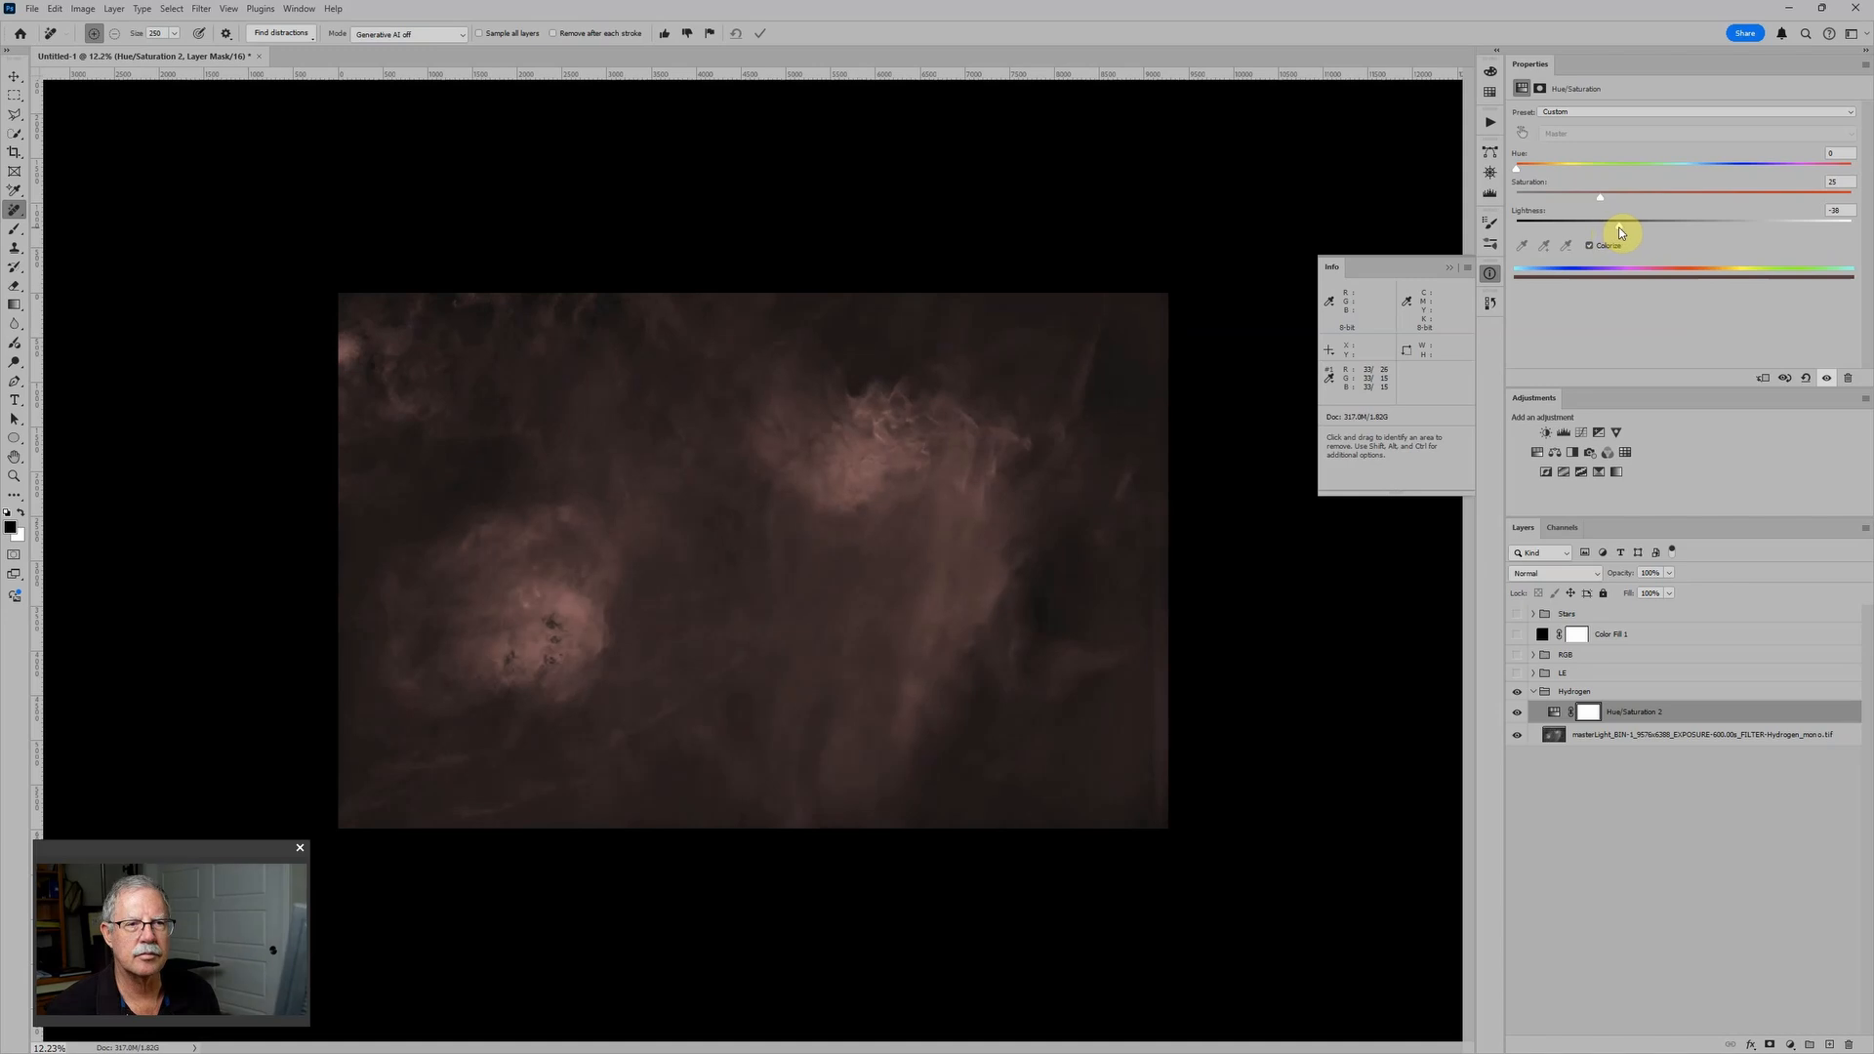
left_click_drag(1612, 223, 1598, 223)
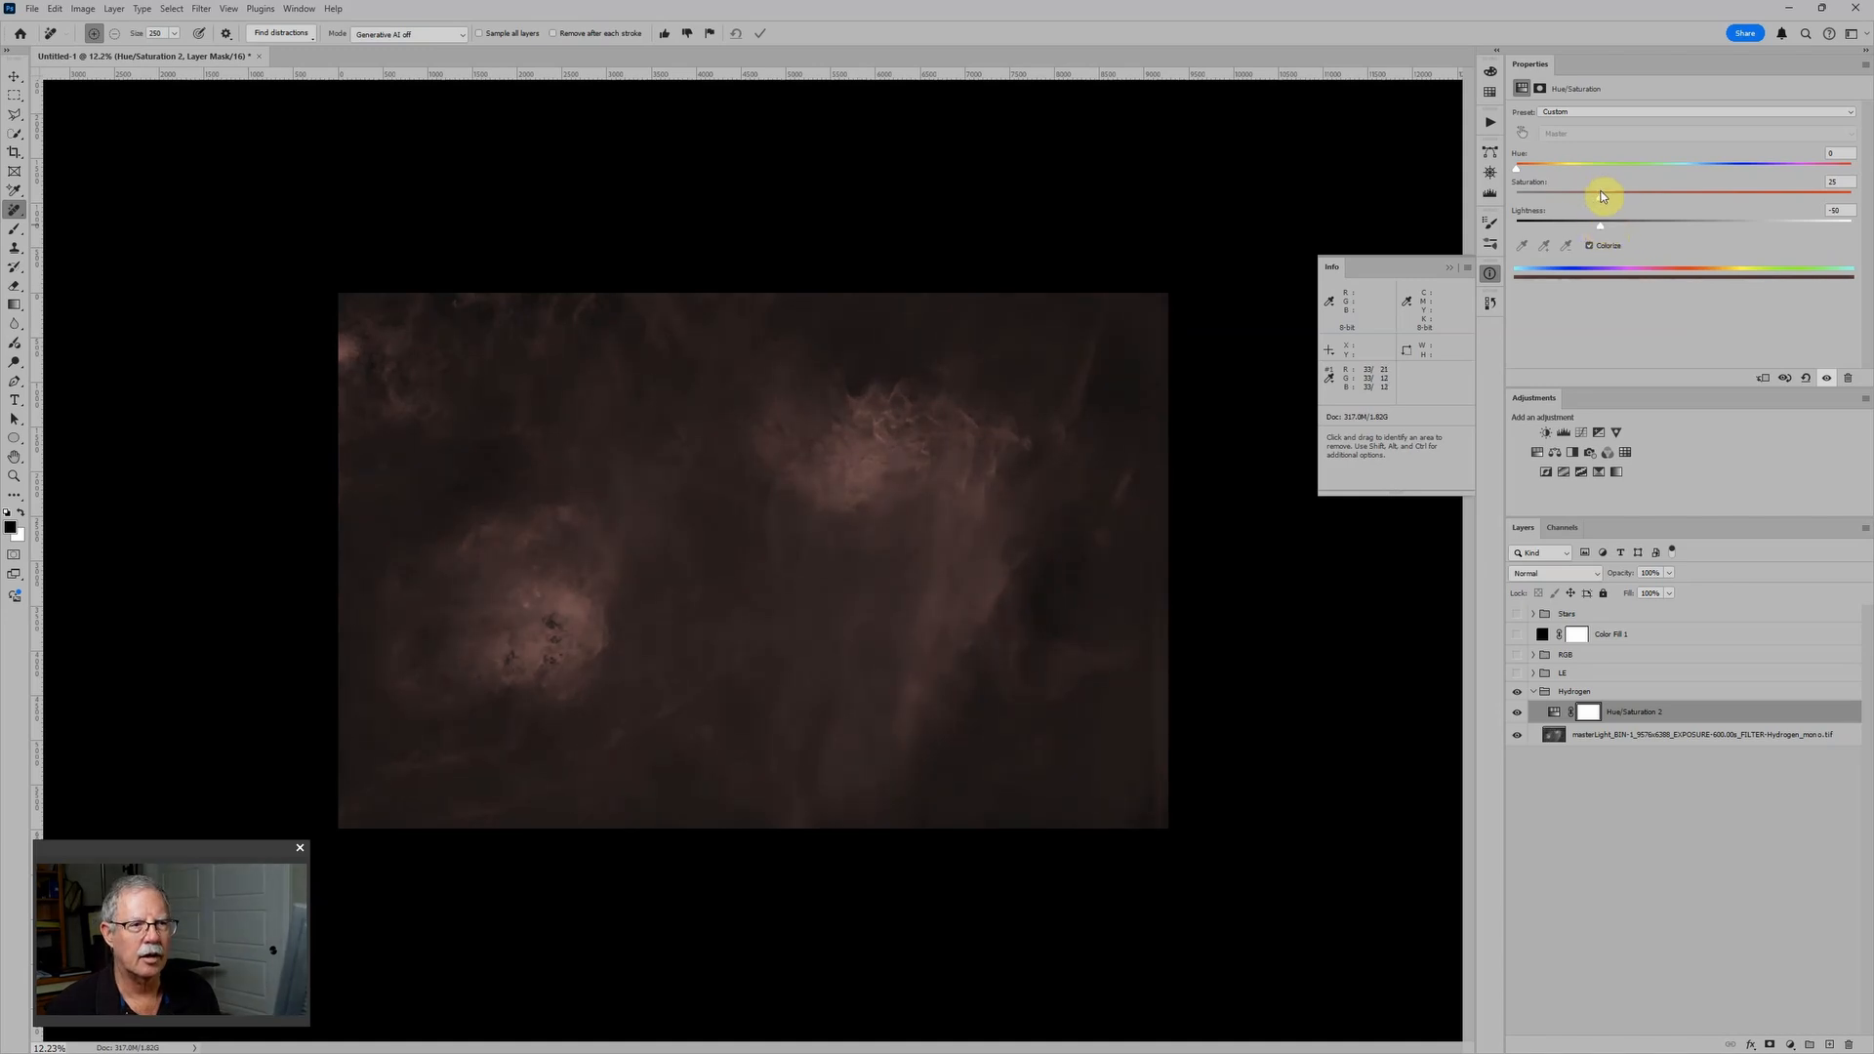
left_click_drag(1601, 194, 1851, 194)
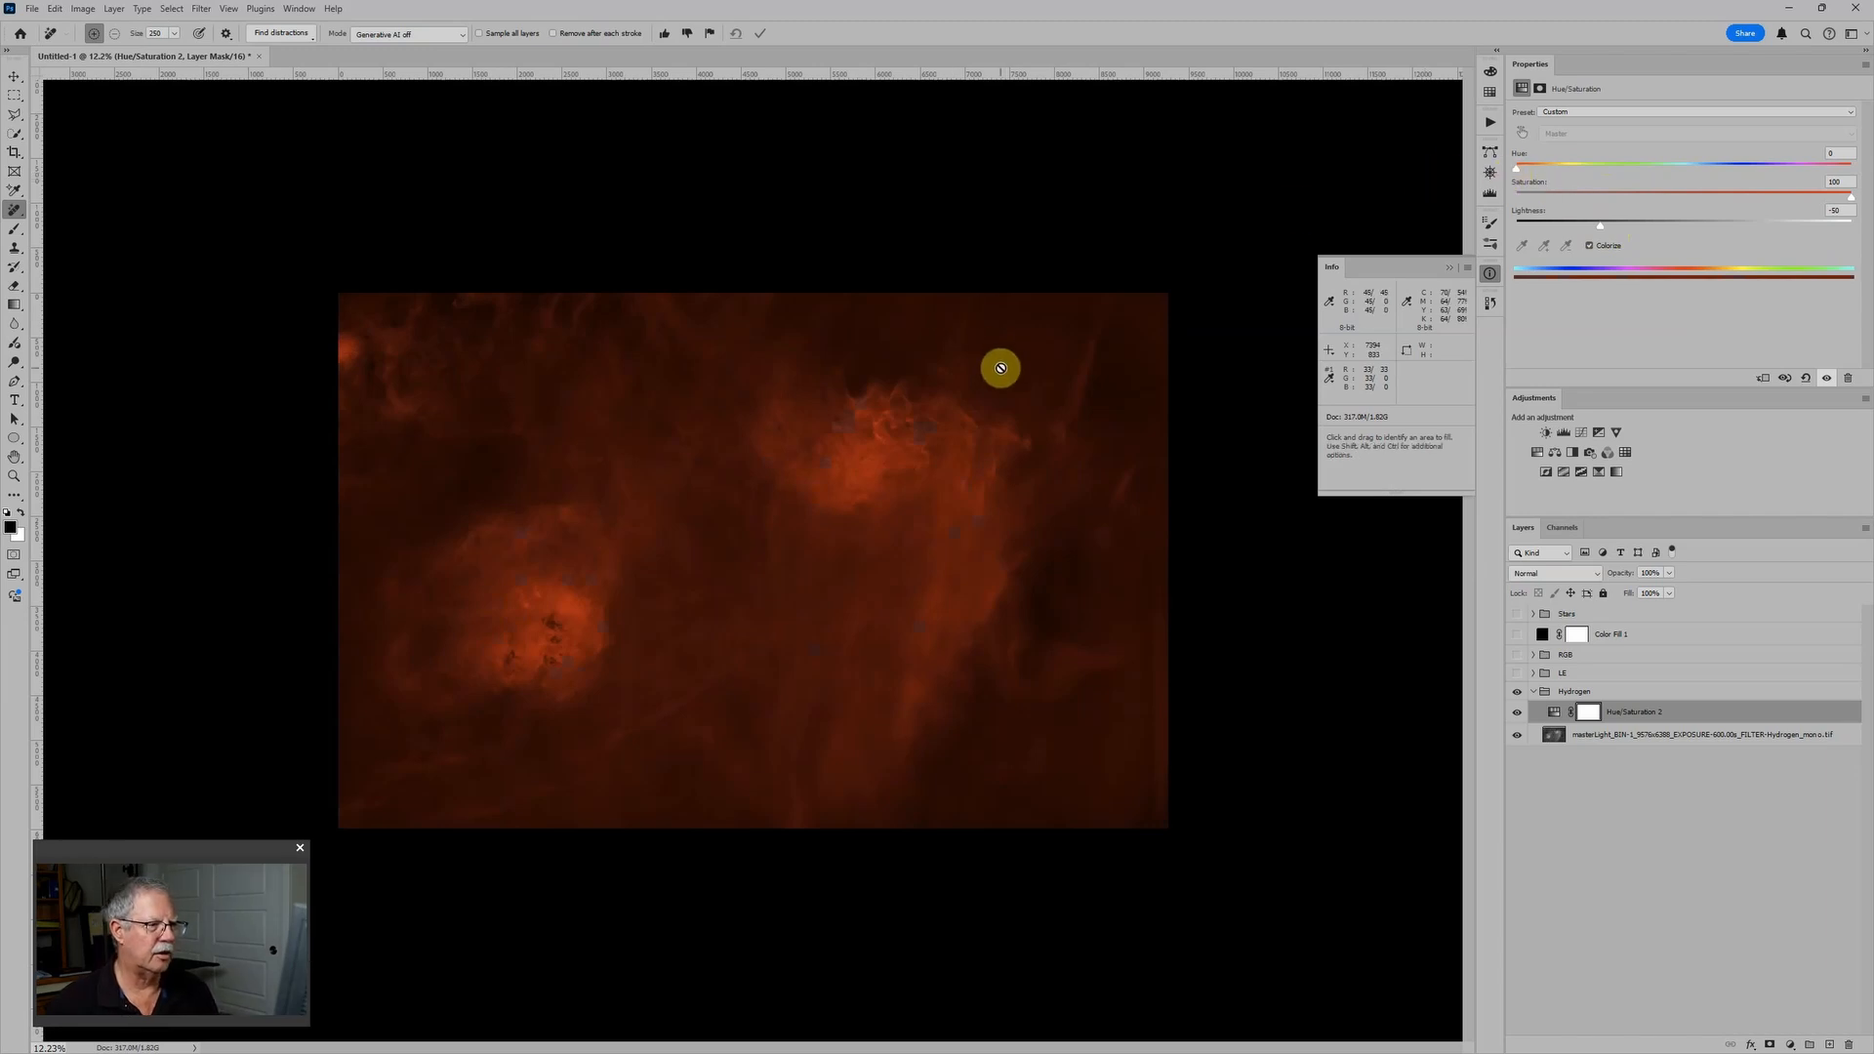
Set the Hydrogen group's blend mode to Screen
left_click(1576, 692)
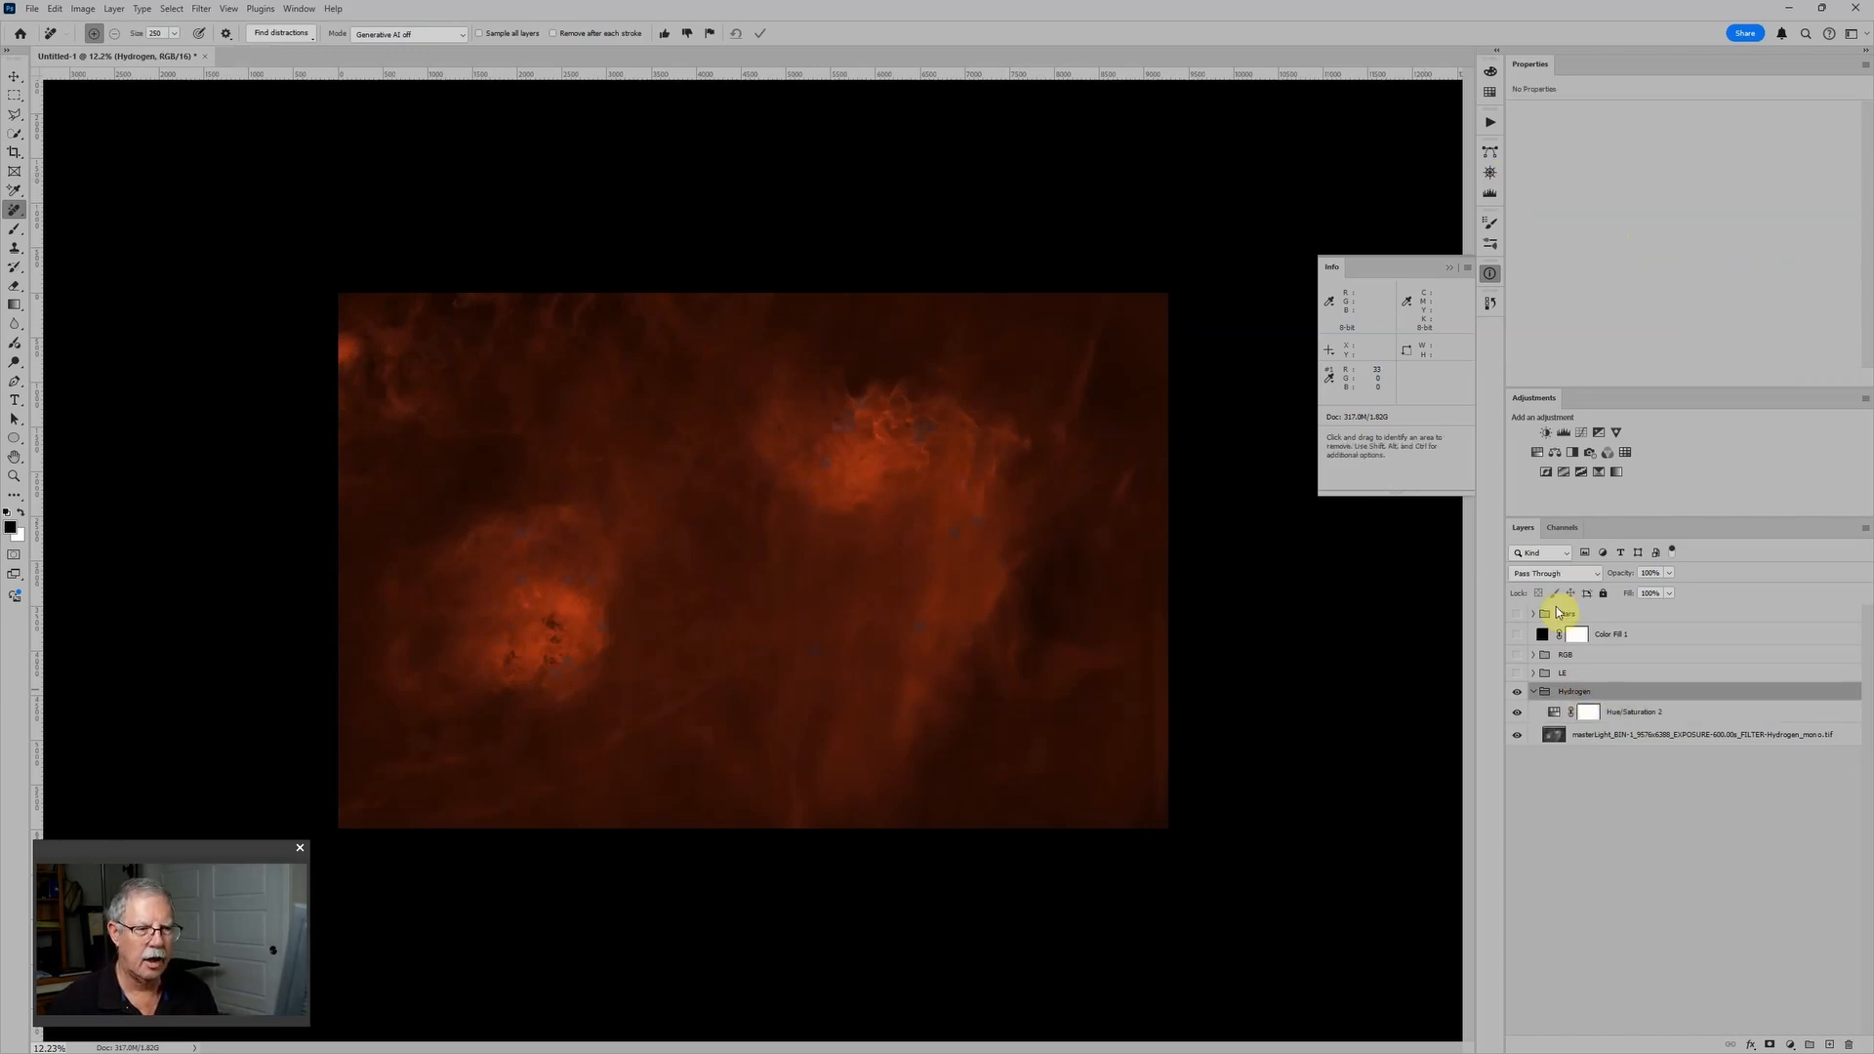
left_click(1560, 574)
left_click(1540, 739)
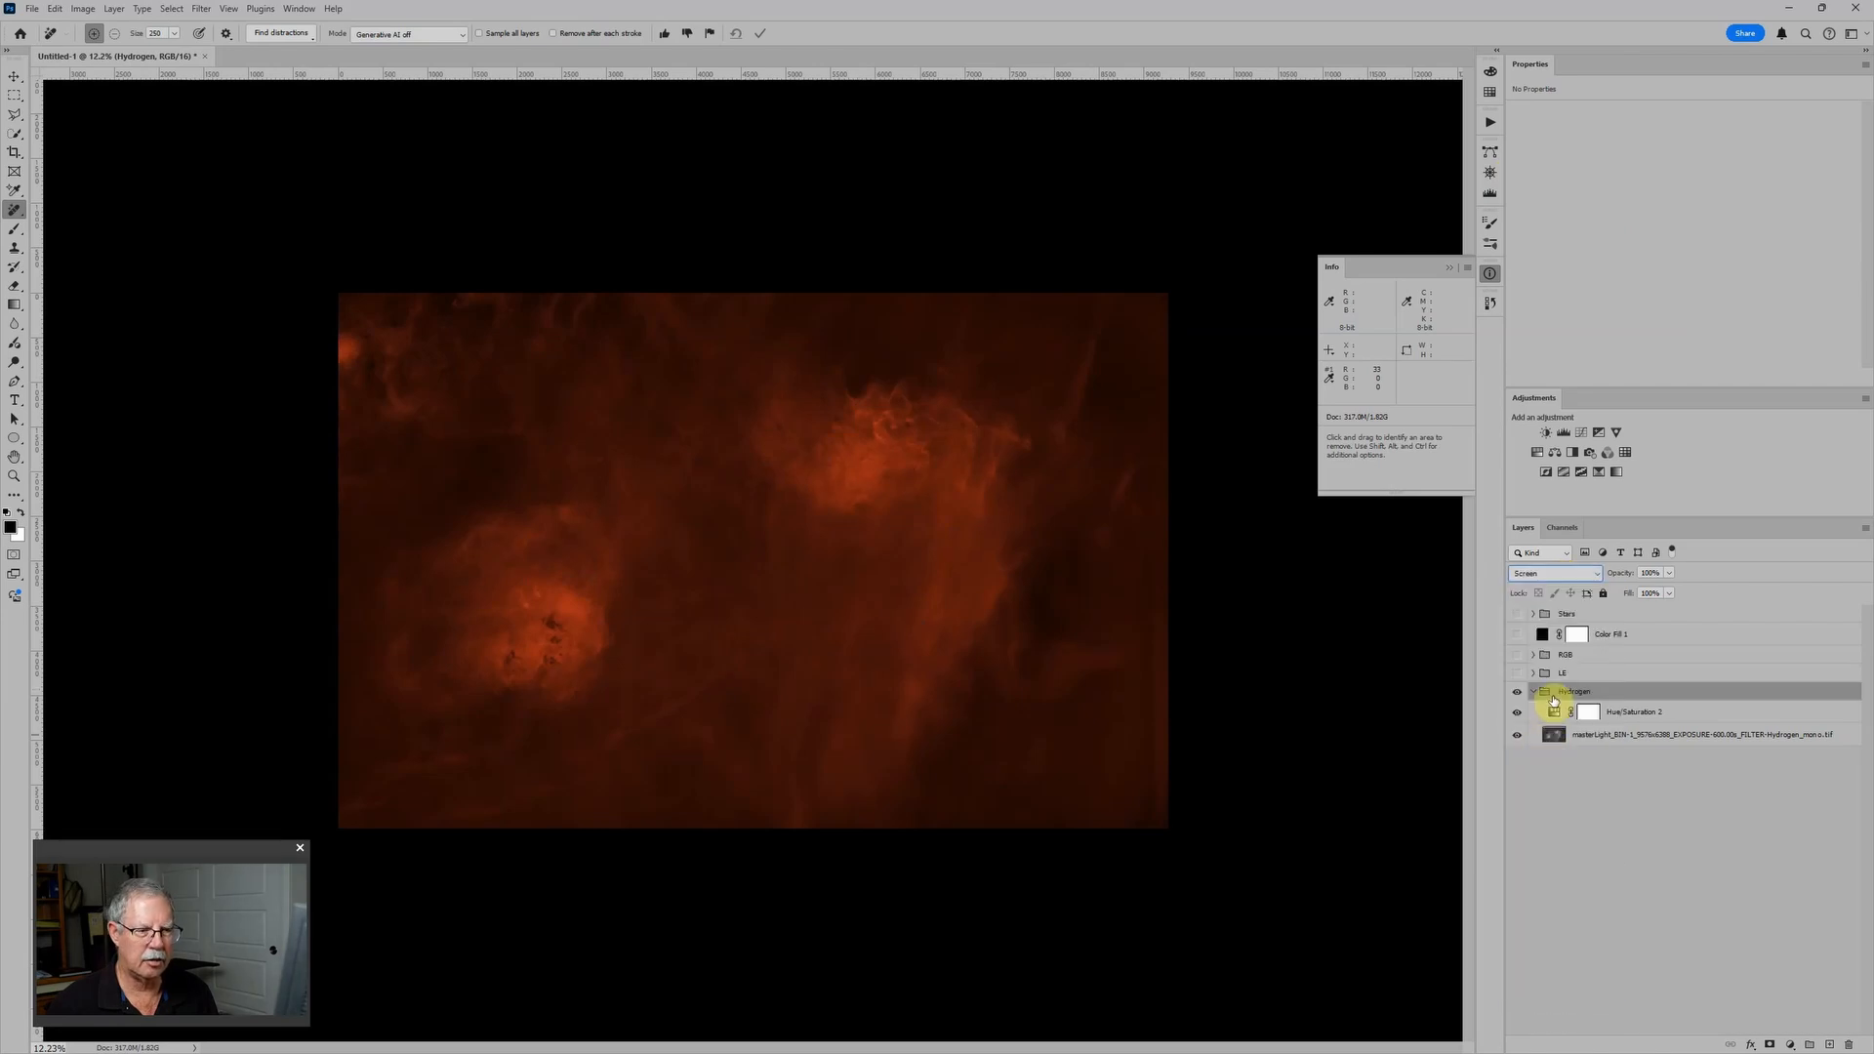
Collapse the Hydrogen group, move it above the LE group, and make the LE group visible
left_click(1533, 692)
left_click_drag(1563, 694, 1561, 667)
left_click(1517, 692)
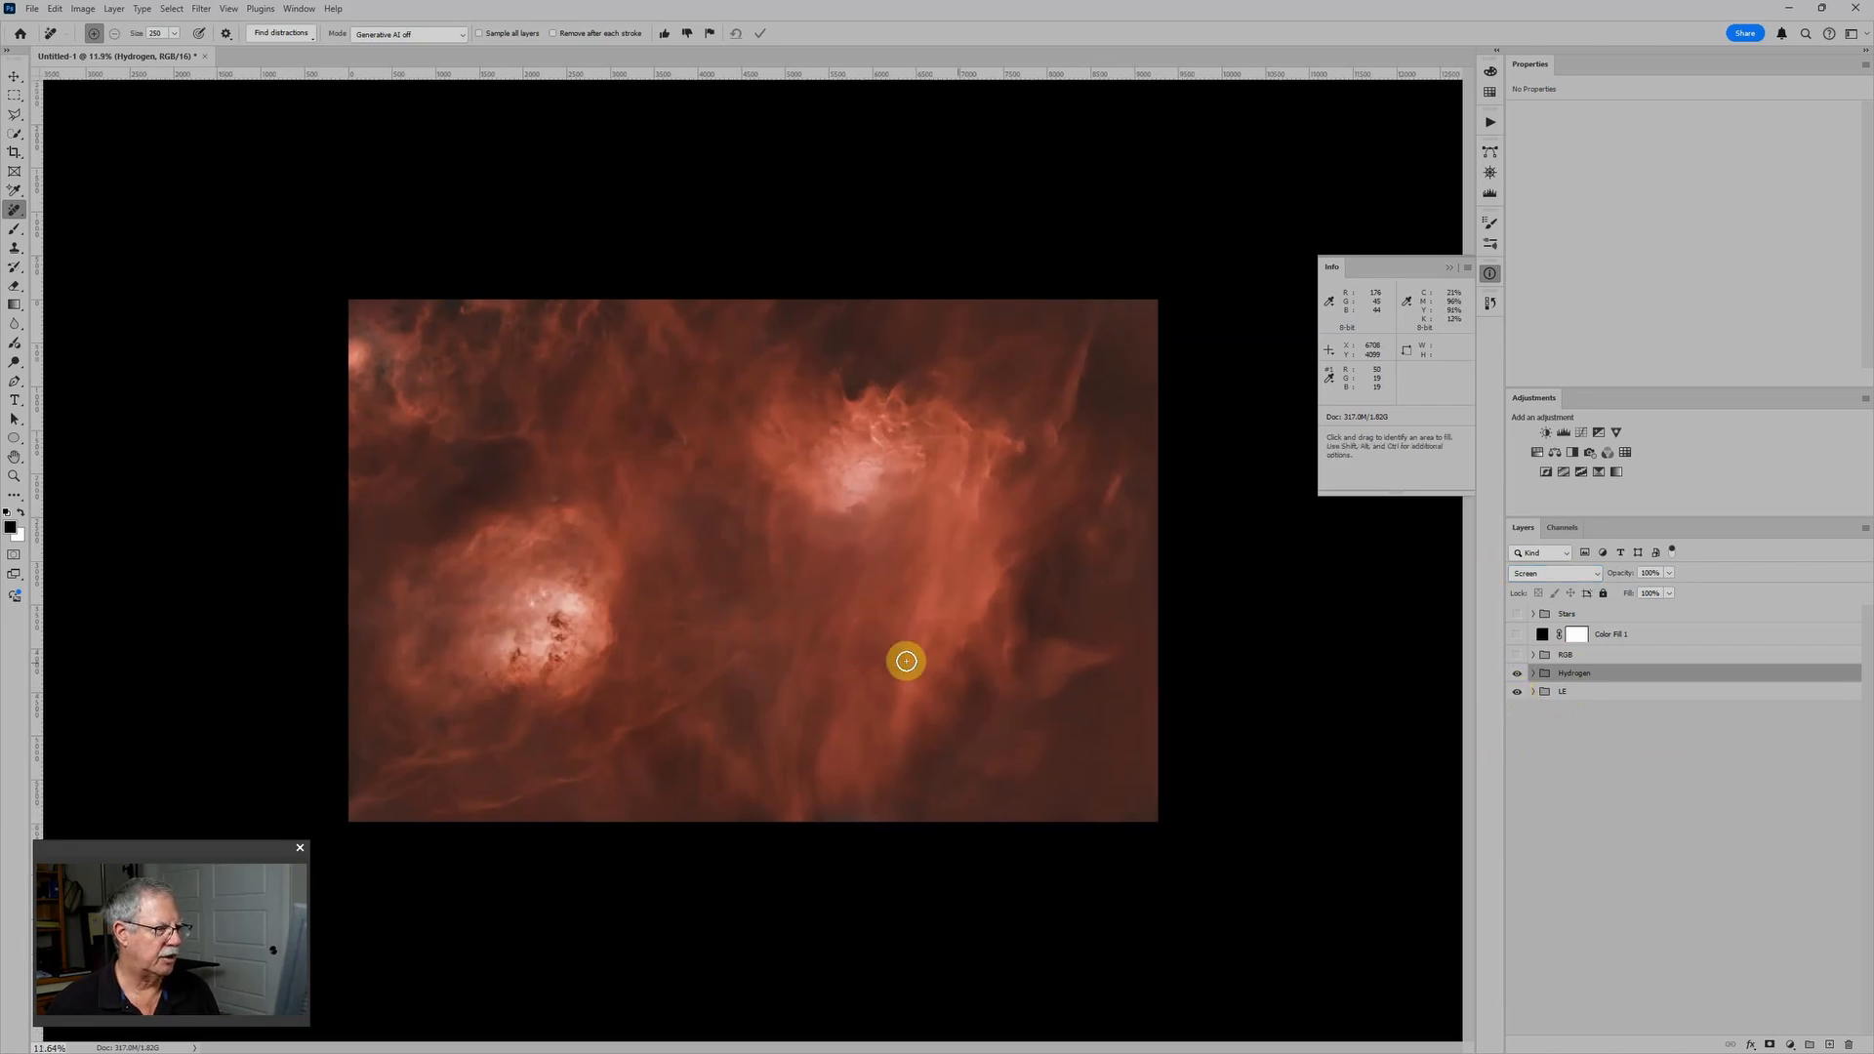
Toggle the LE group's visibility to compare the Hydrogen layer alone with the combined nebula image
key("ctrl+minus")
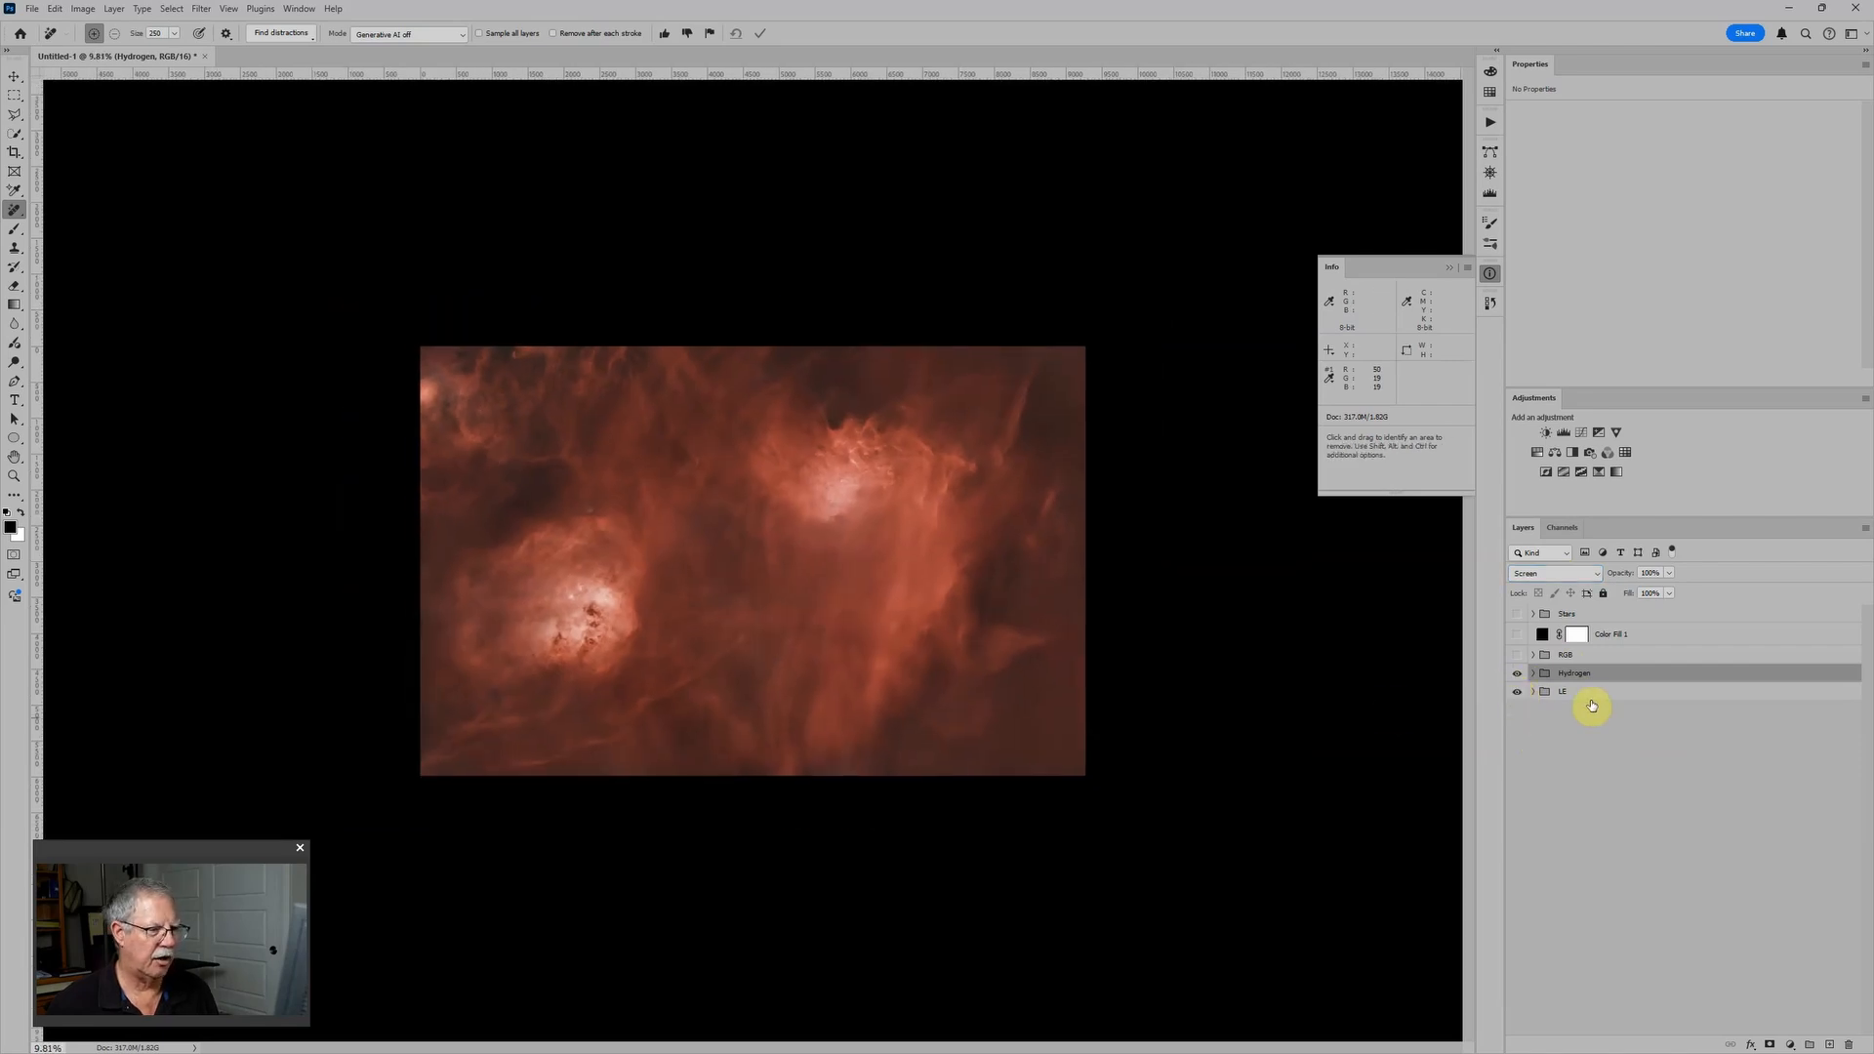
left_click(1518, 692)
left_click(1518, 693)
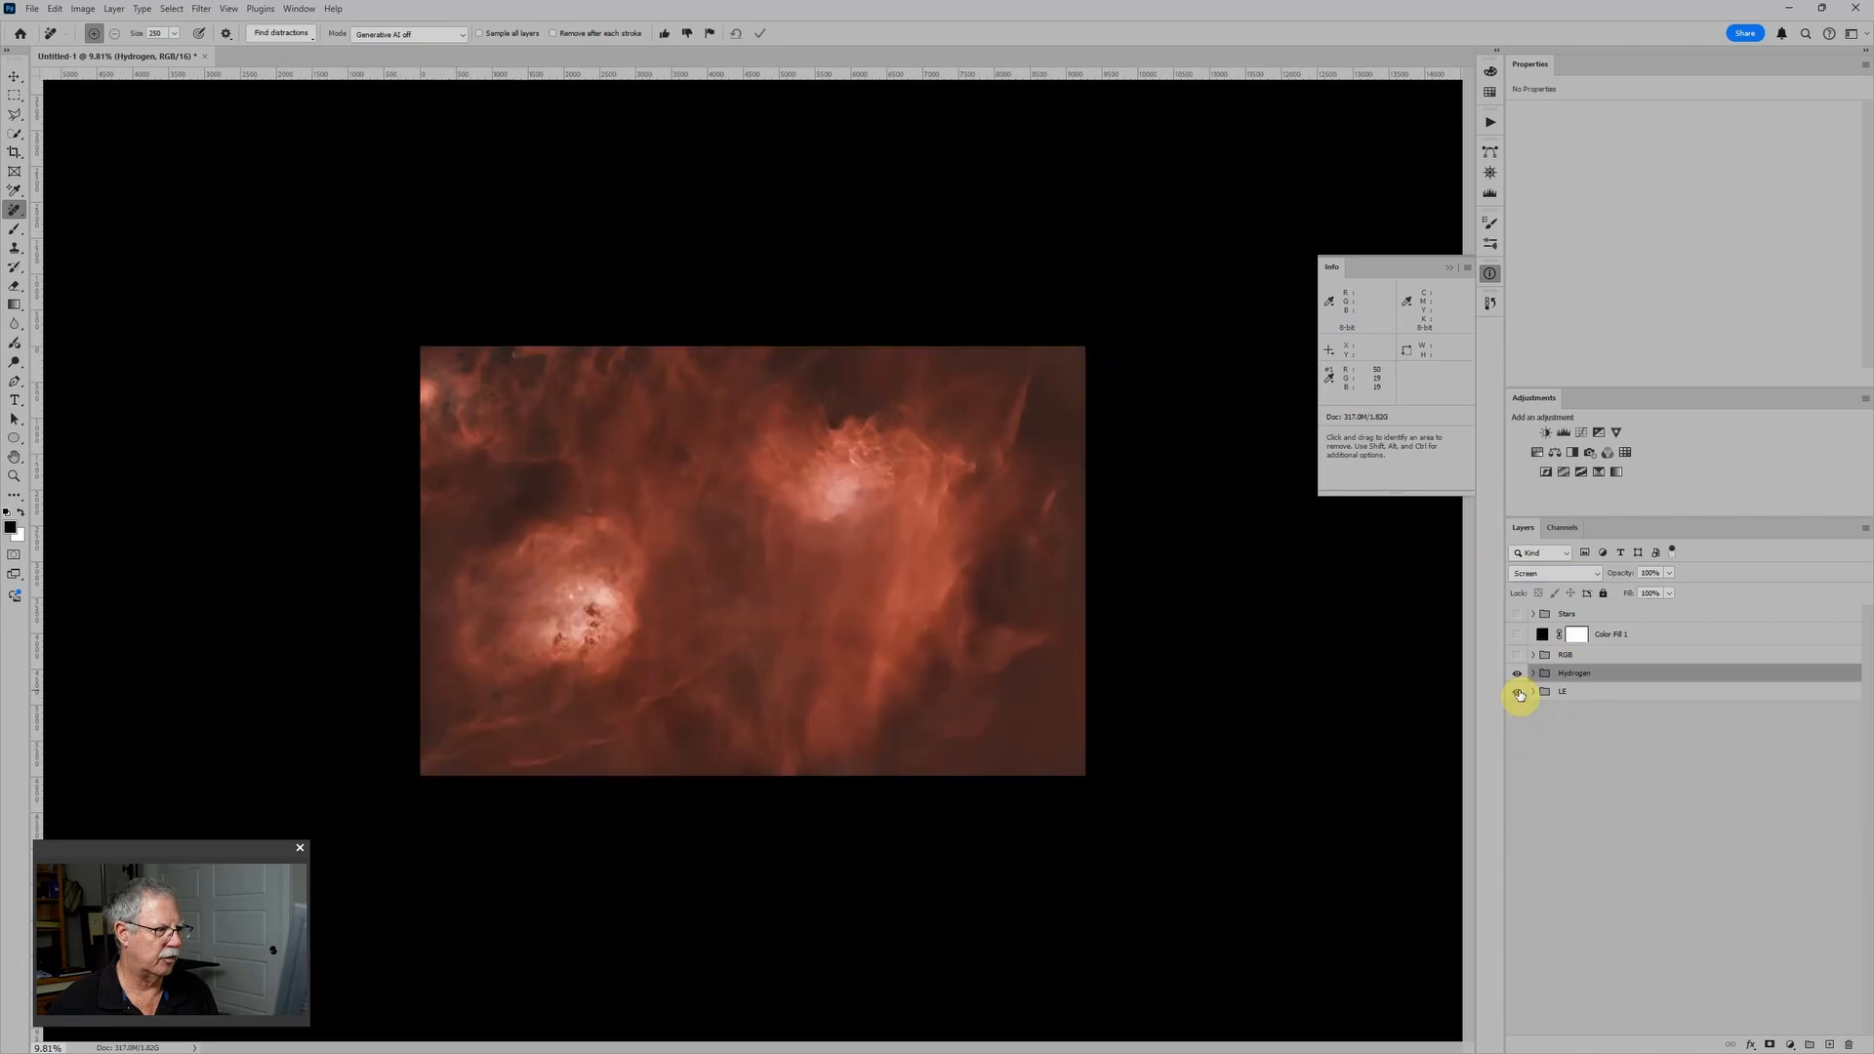
left_click(1519, 693)
left_click(1519, 693)
key("ctrl+plus")
scroll(671, 601, "up", 5)
scroll(666, 596, "down", 4)
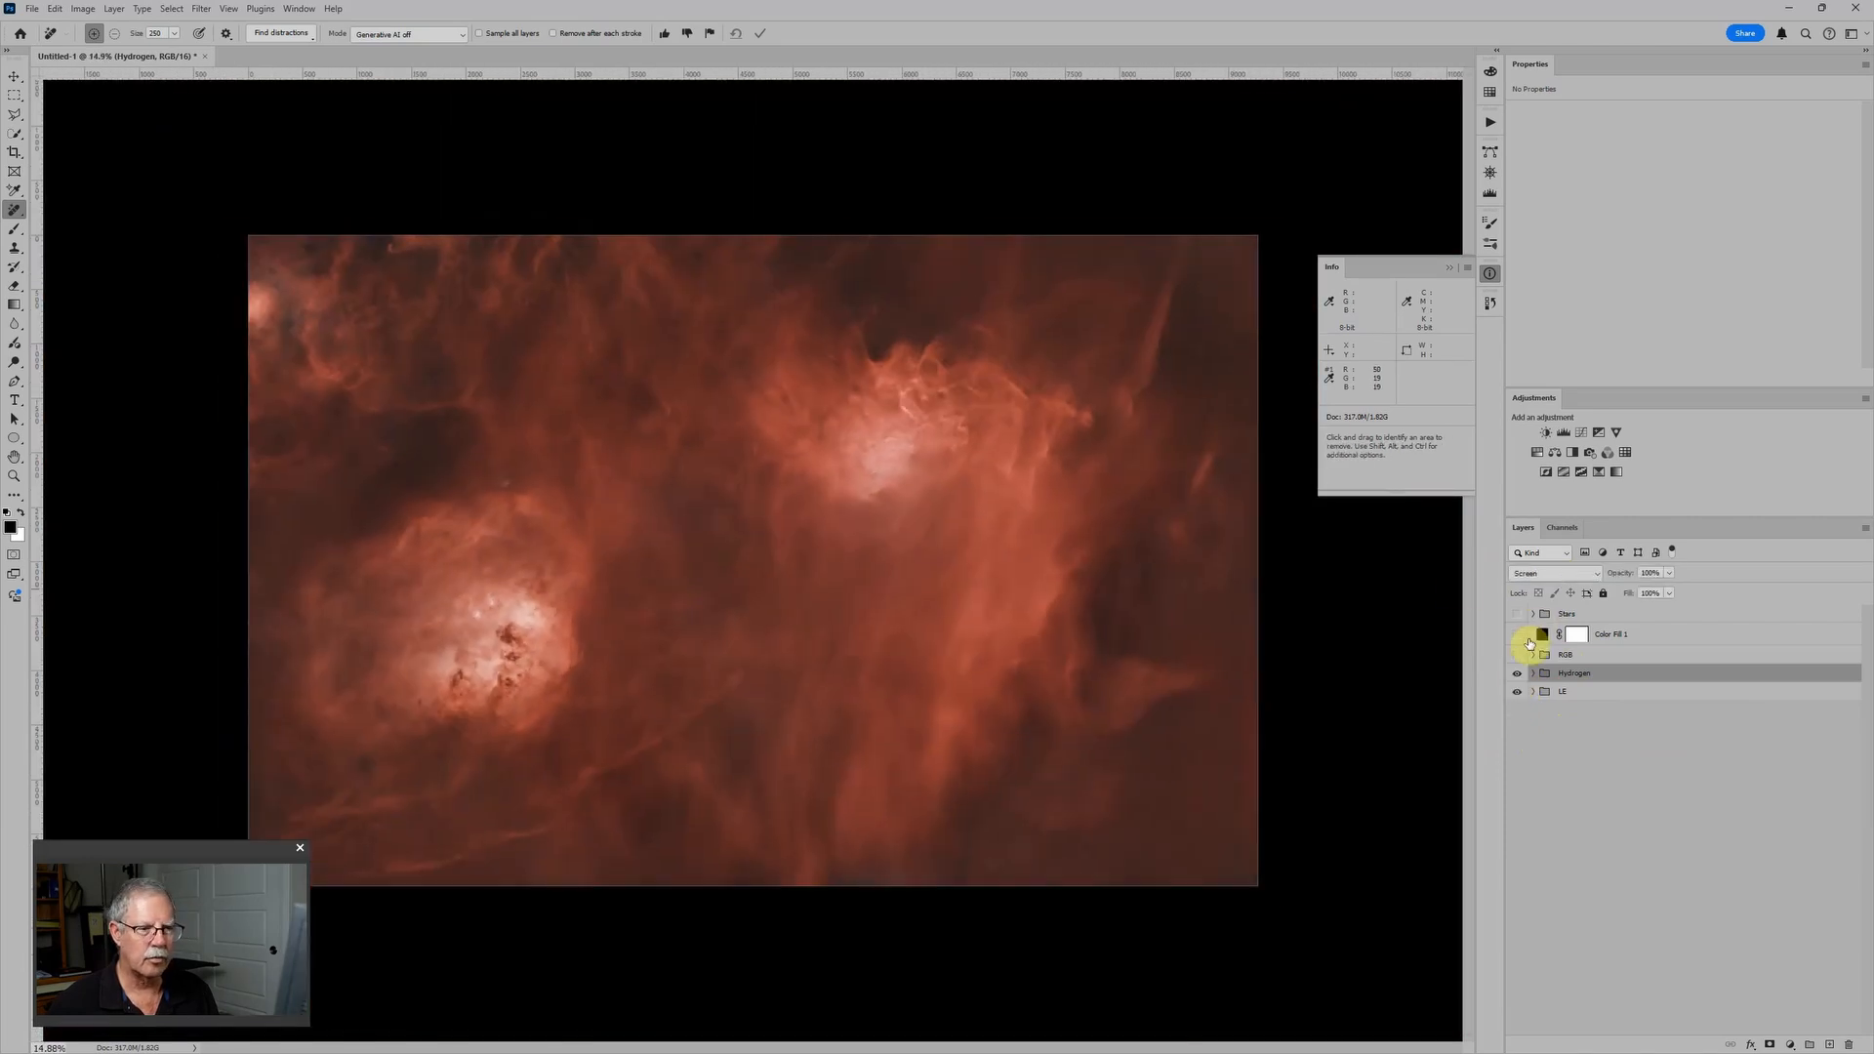
Add a Levels adjustment directly above the Hydrogen mono layer, with black input 25 and midtones 0.86
left_click(1533, 673)
left_click(1593, 712)
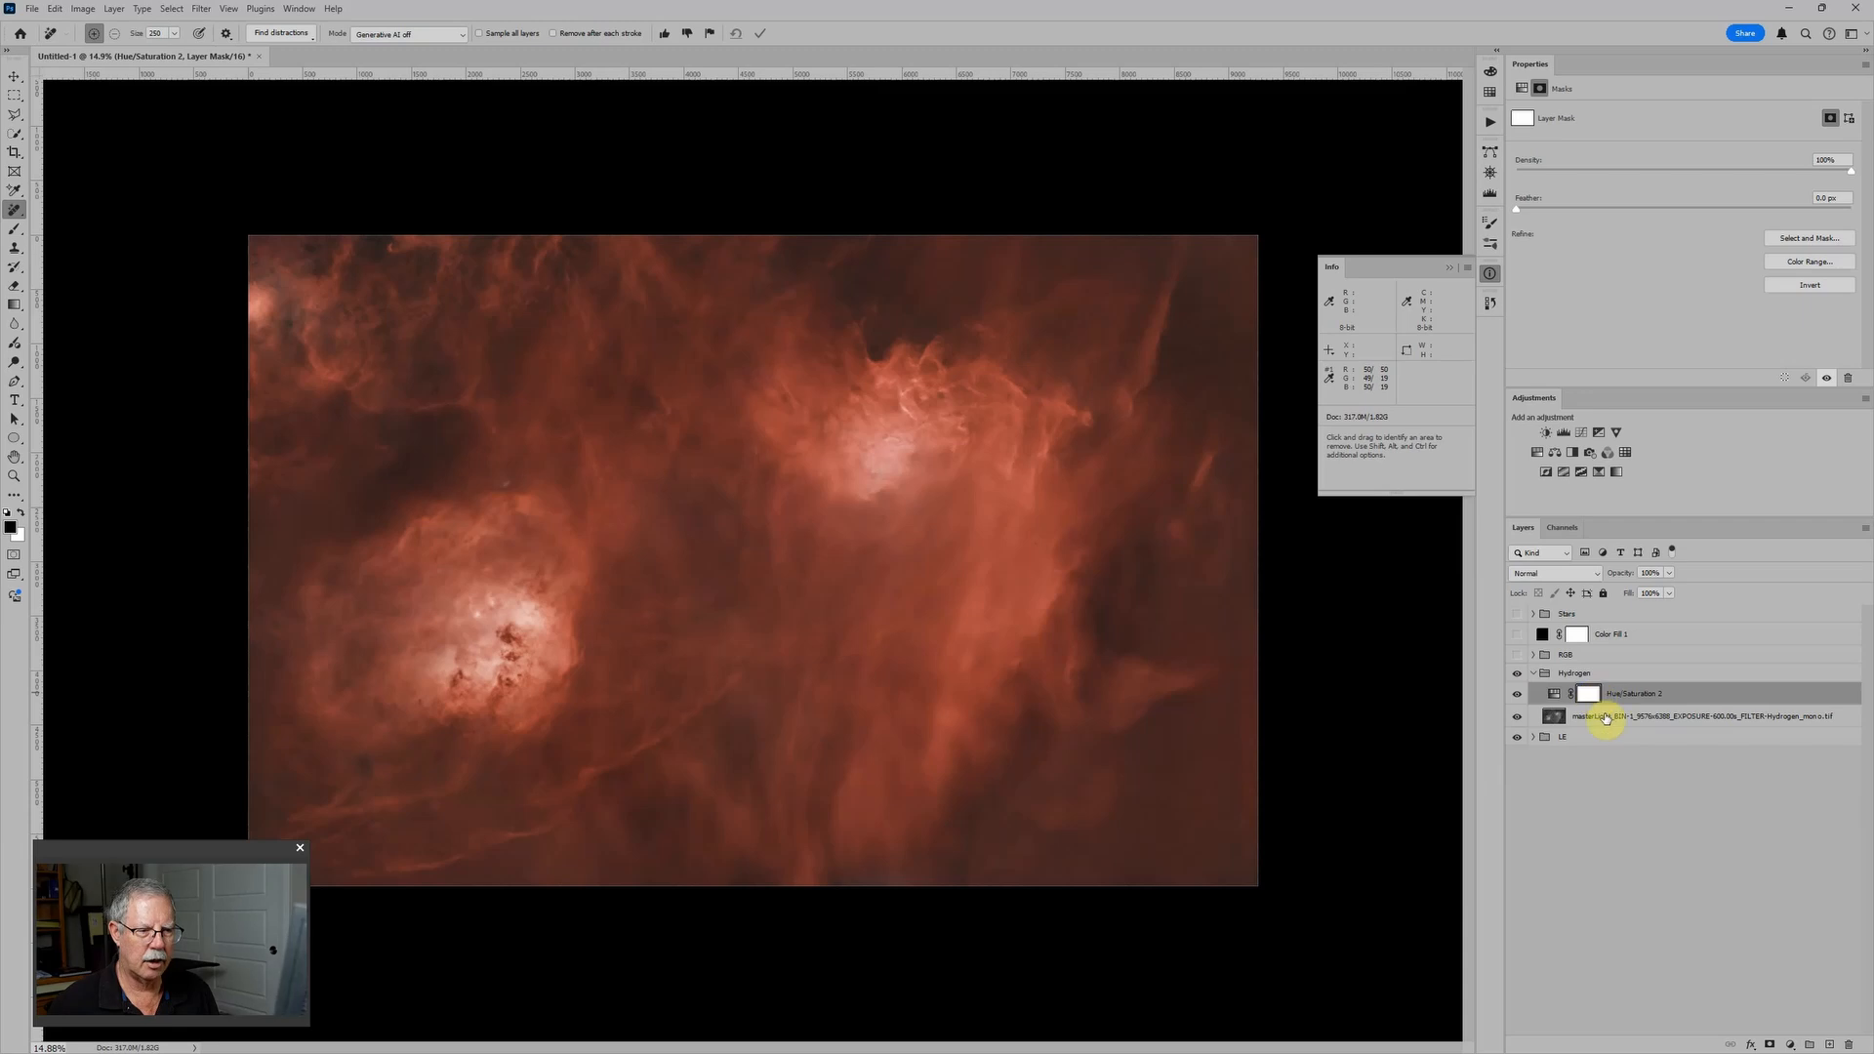
left_click(1564, 433)
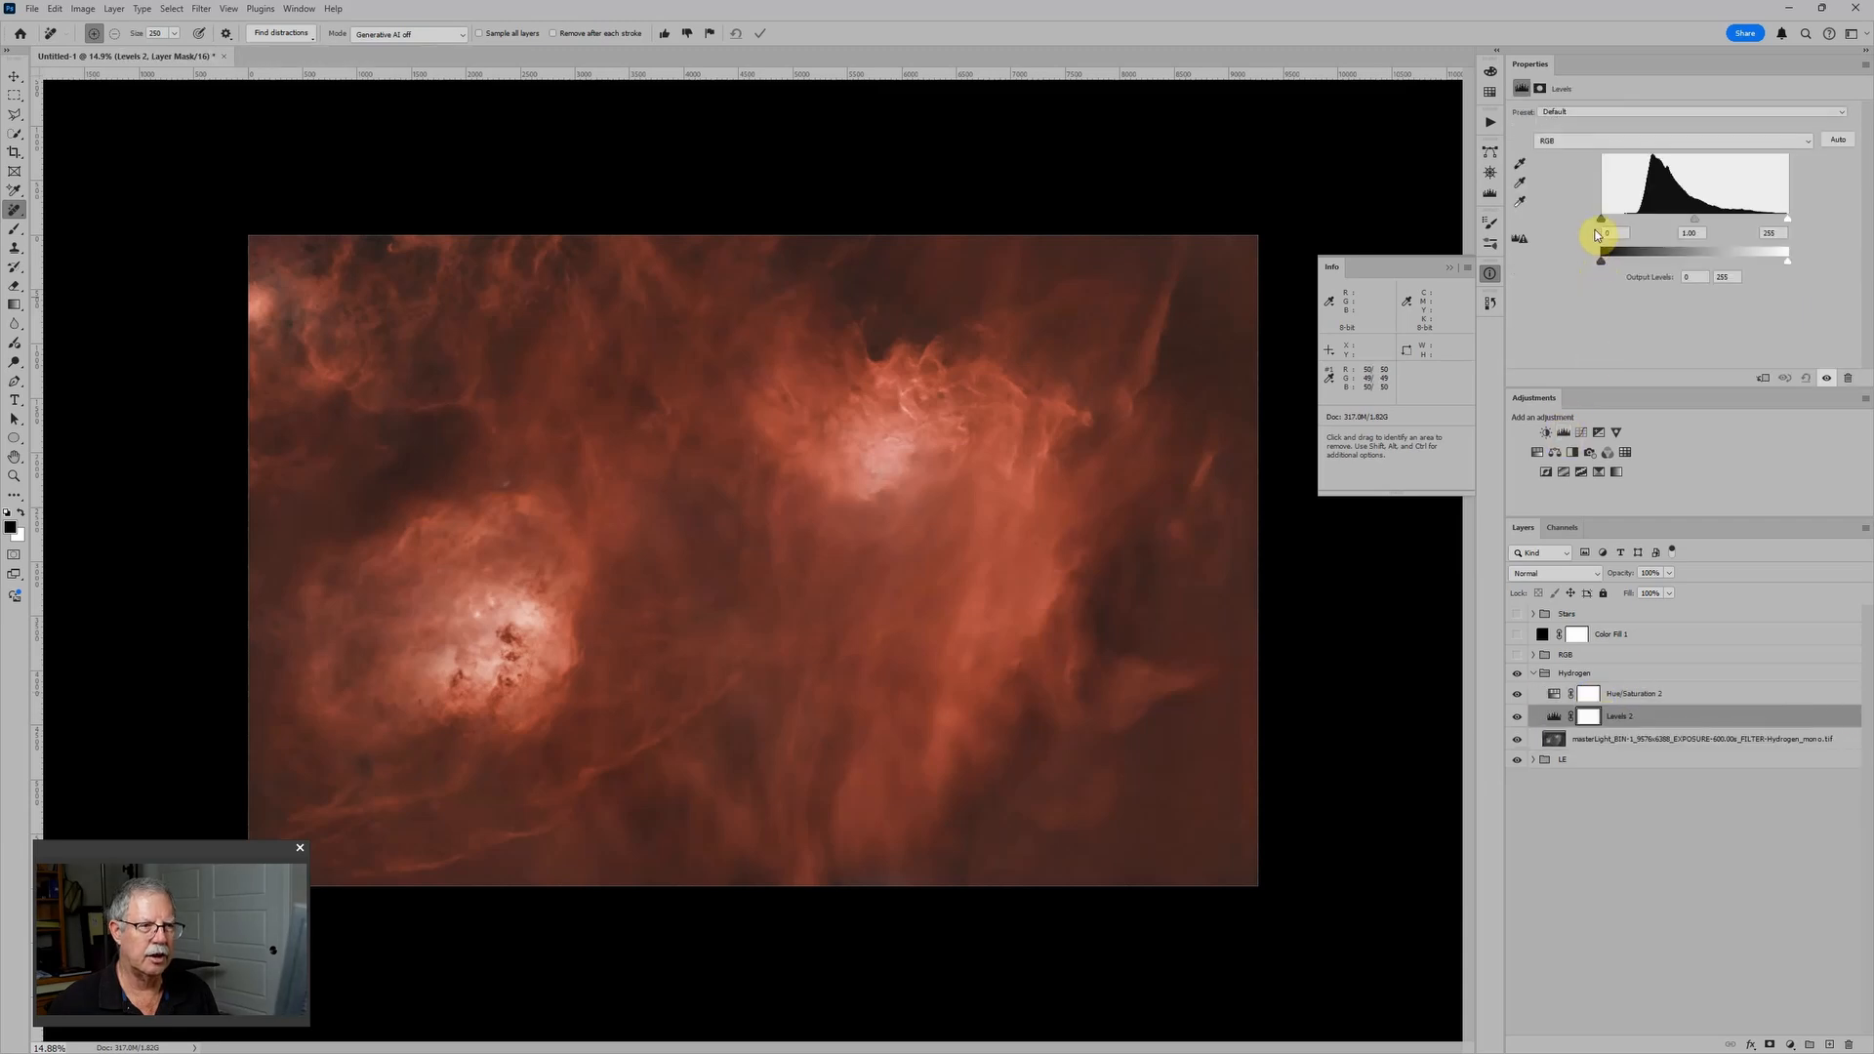
left_click_drag(1602, 224, 1619, 219)
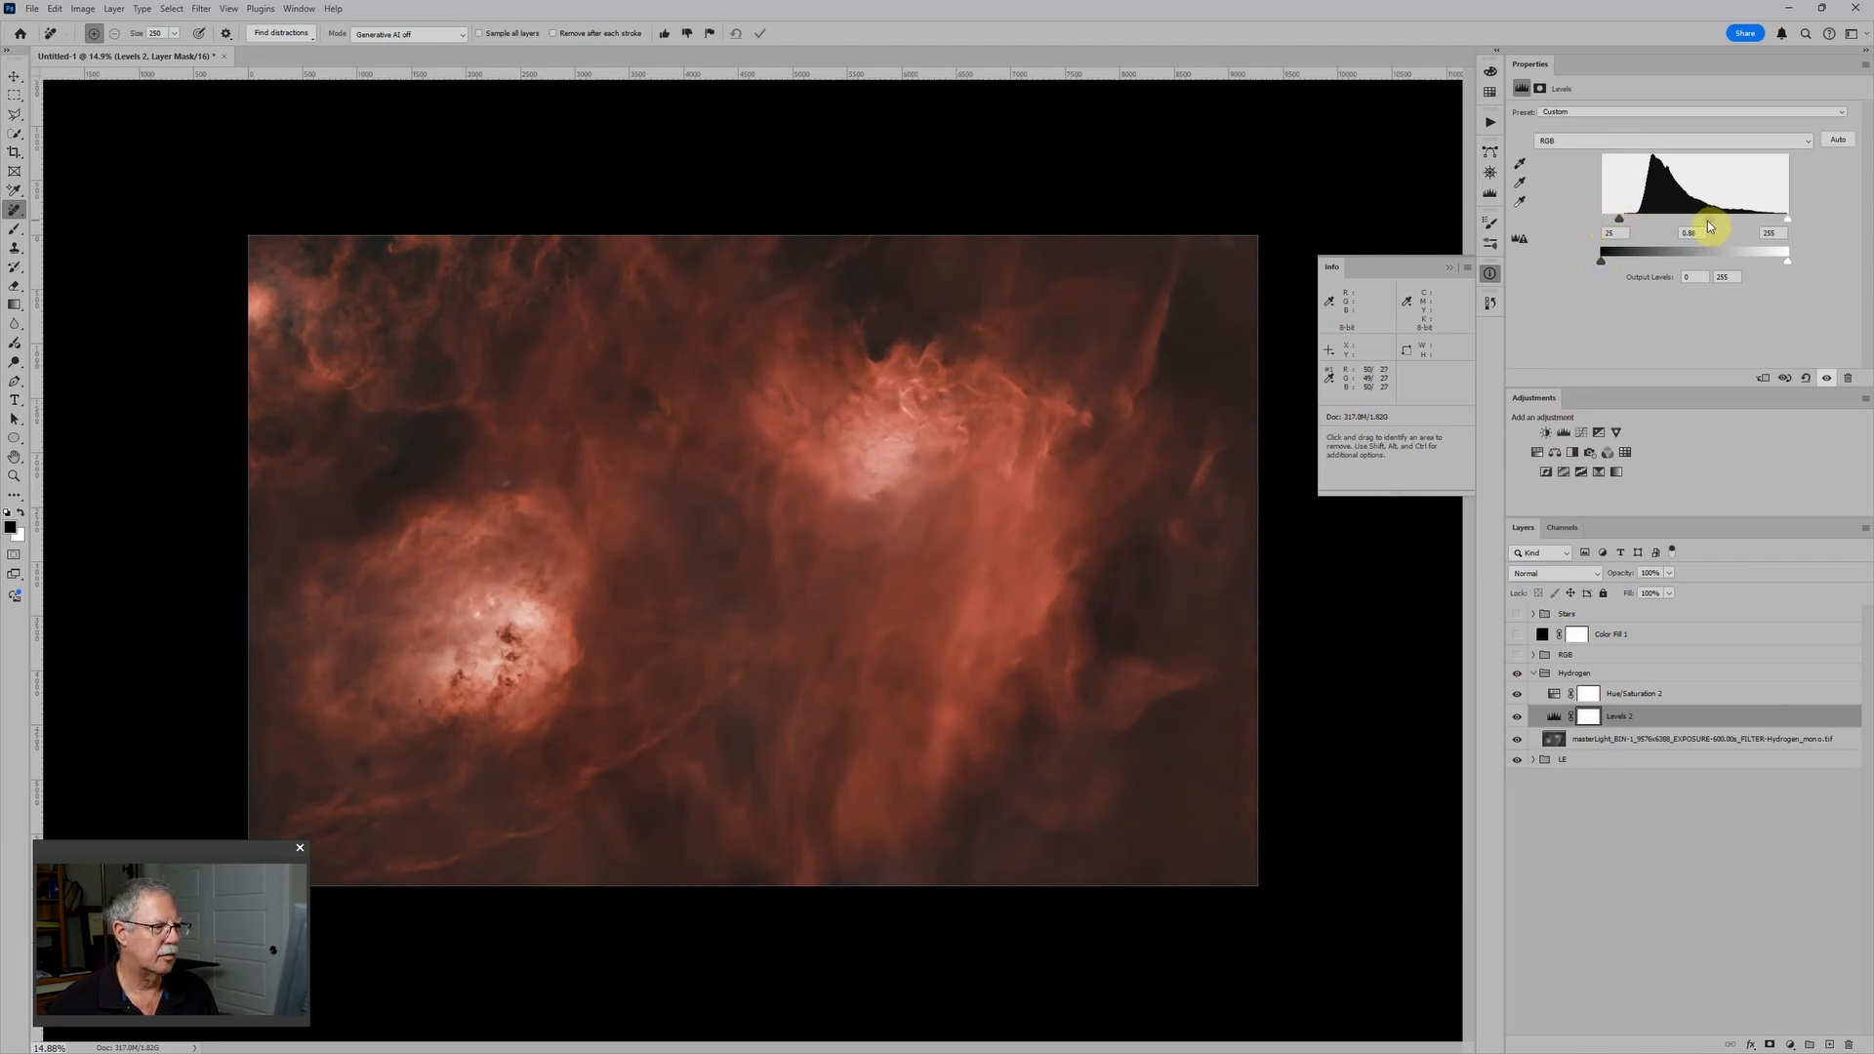
Compare the nebula with and without the Hydrogen group, examining both bright regions and the dark background
scroll(847, 525, "down", 3)
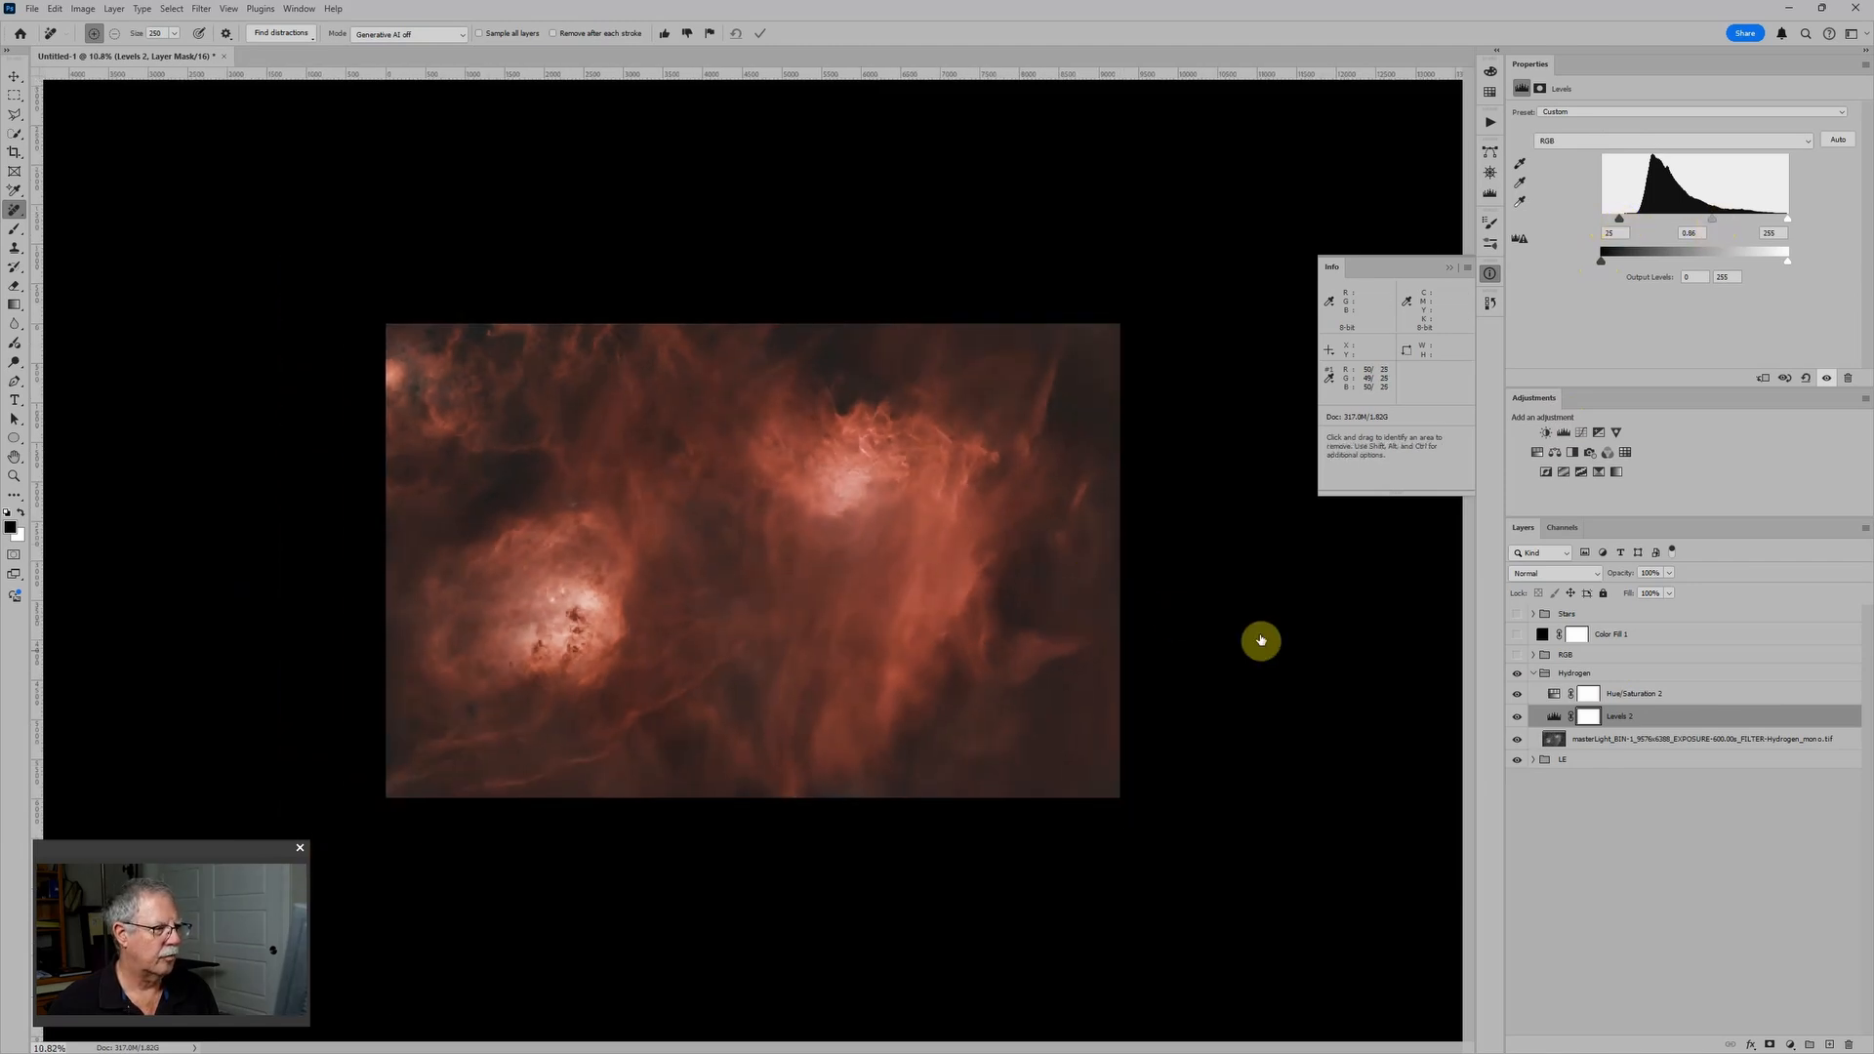
scroll(838, 576, "up", 4)
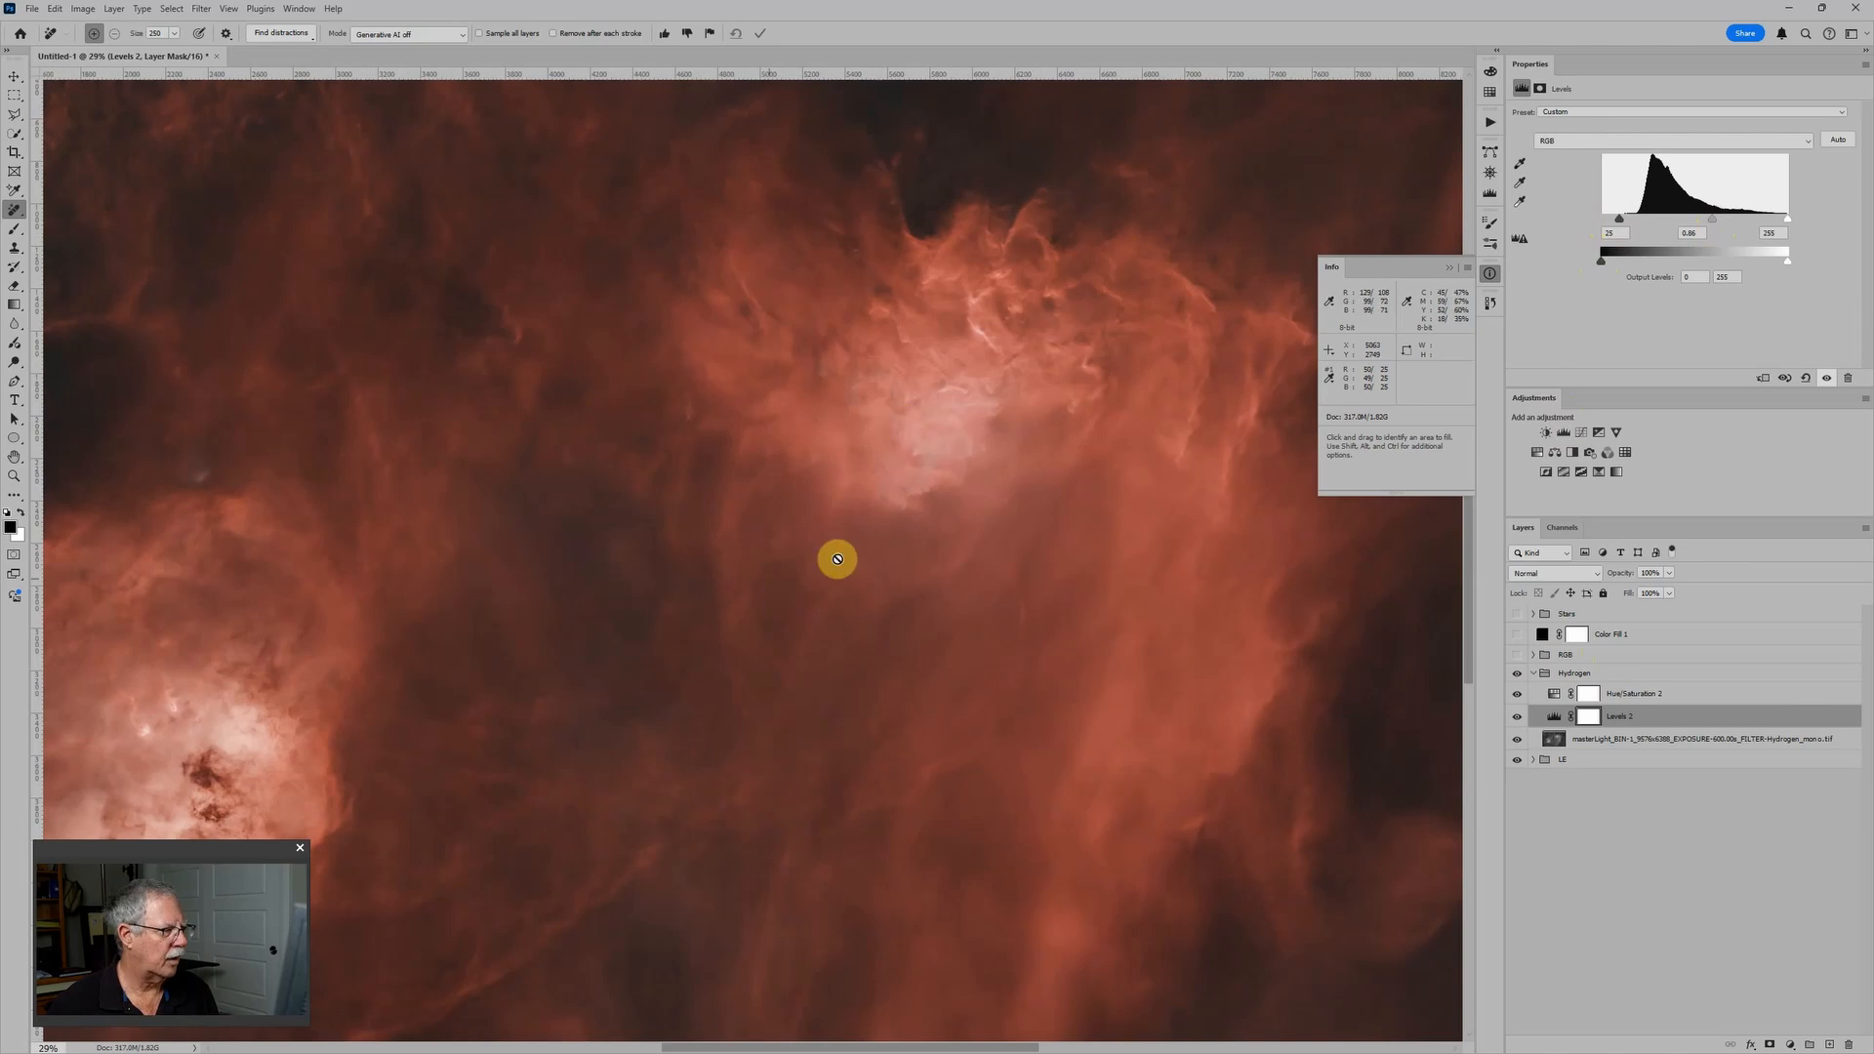
scroll(837, 557, "down", 2)
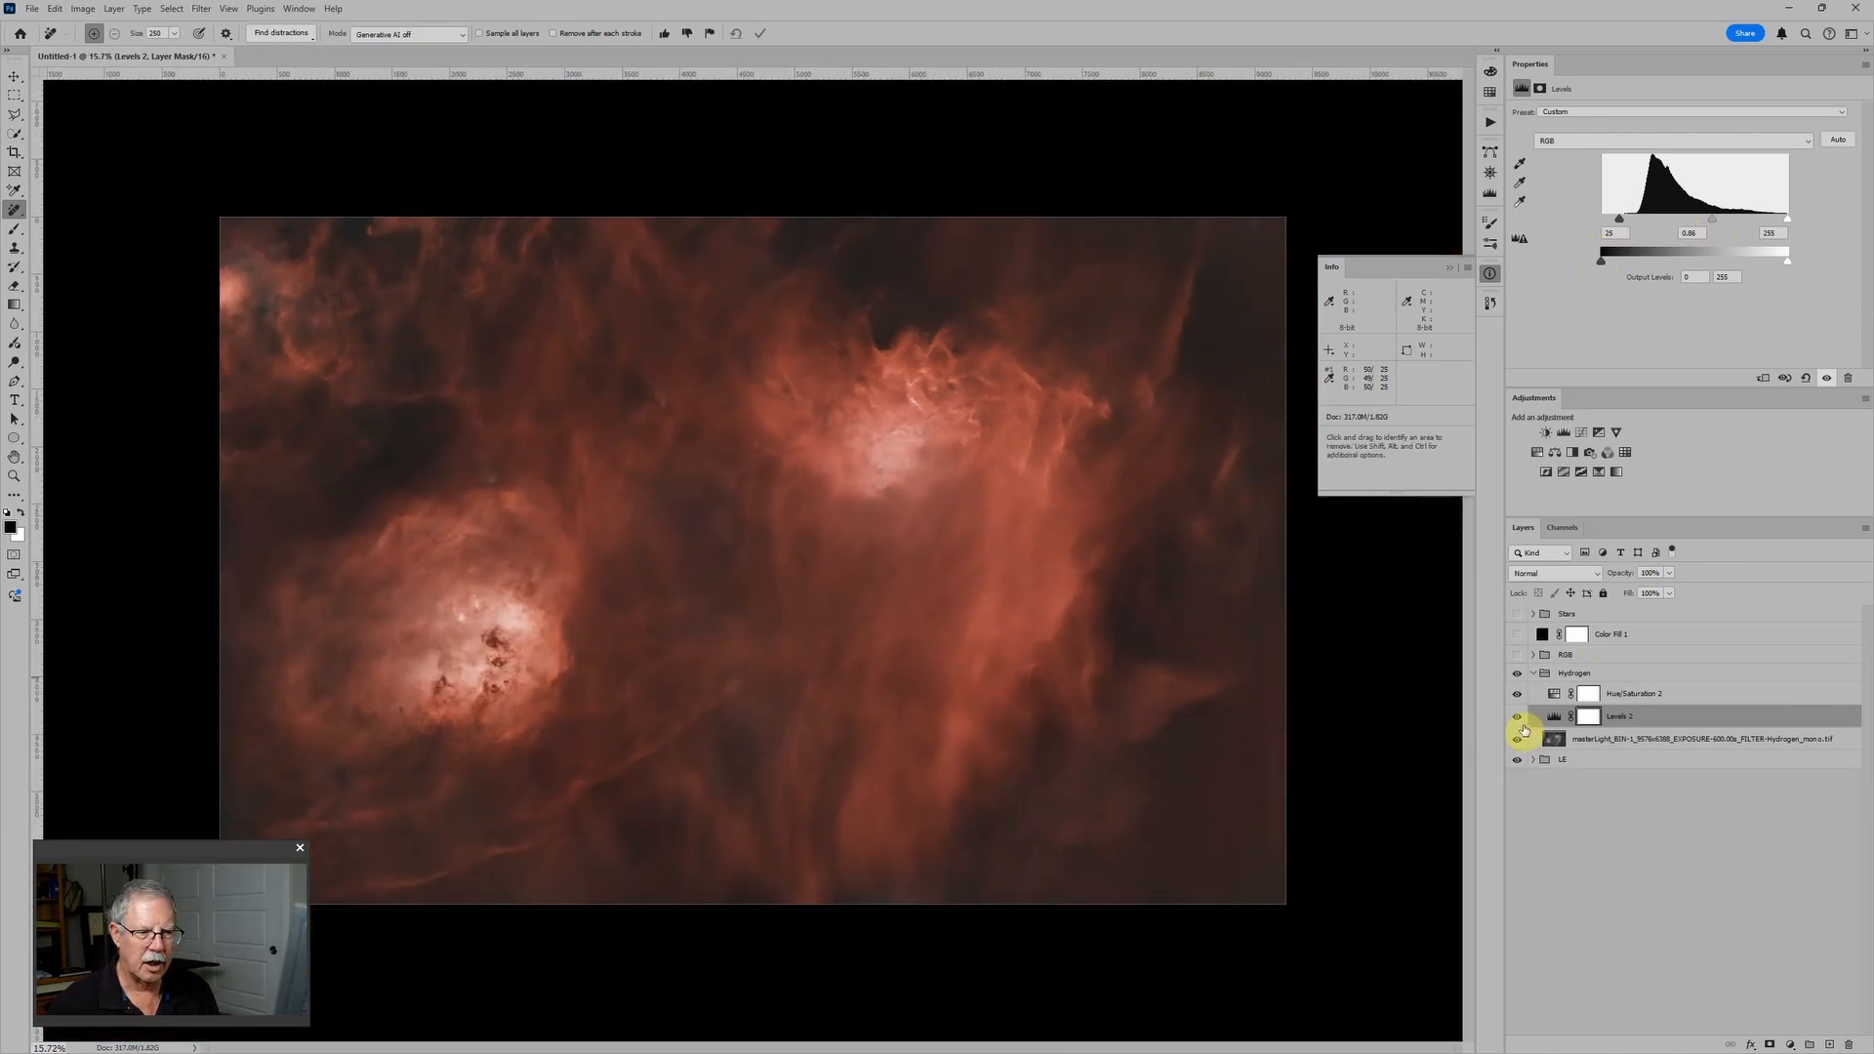
scroll(608, 636, "up", 4)
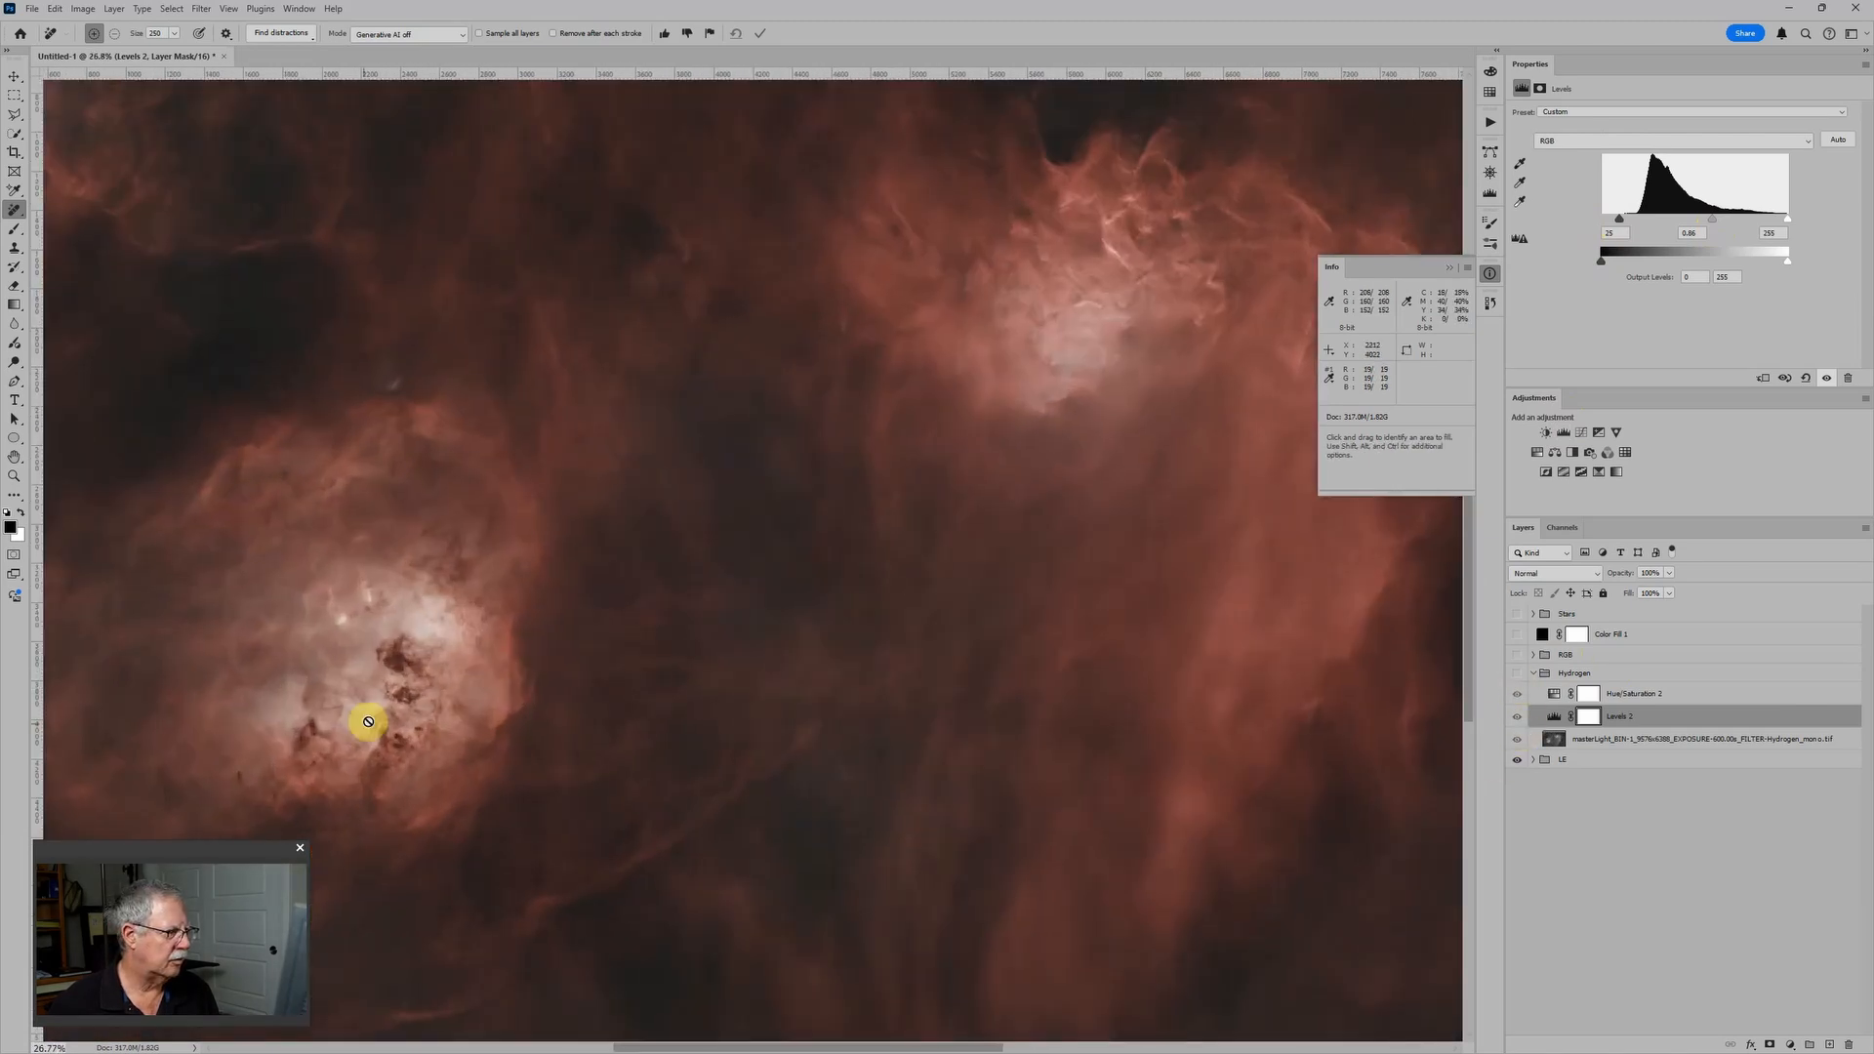
scroll(346, 720, "down", 4)
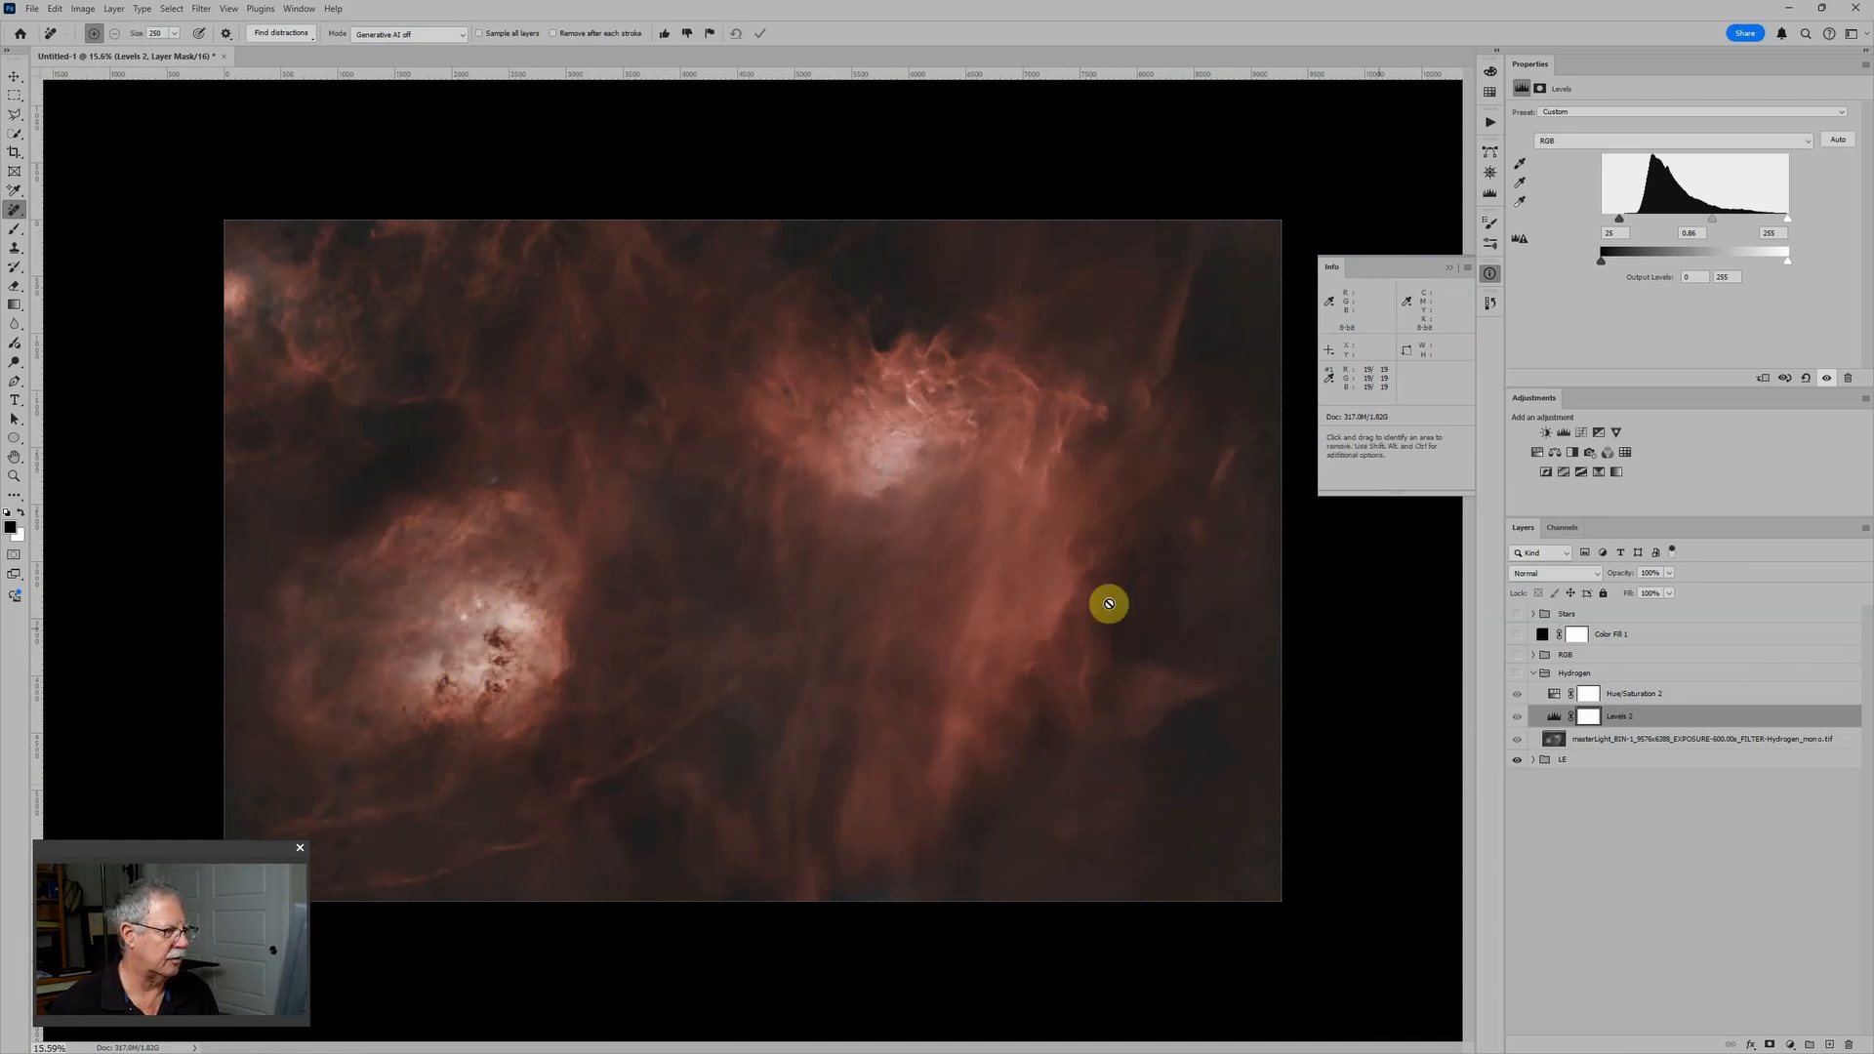
scroll(606, 650, "up", 2)
scroll(606, 649, "down", 2)
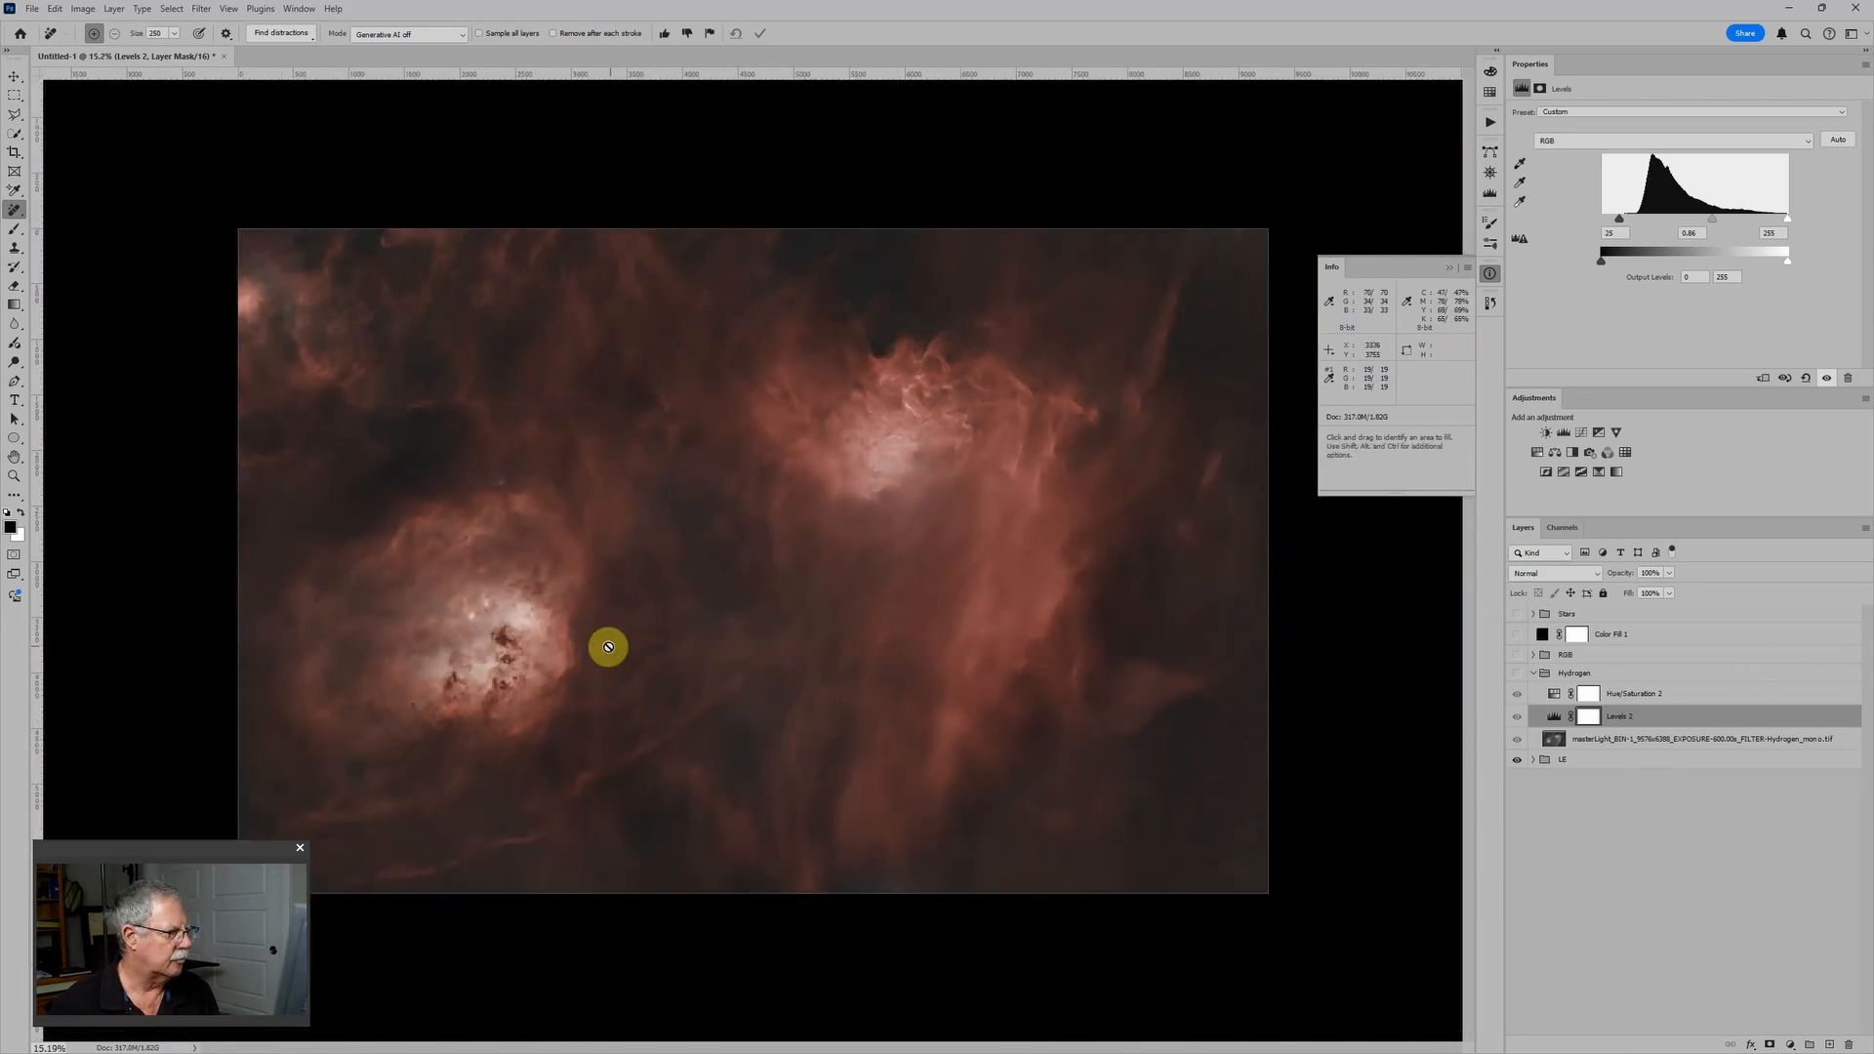
Duplicate the LE group and rename the copy "LE - Oxygen"
left_click(1606, 761)
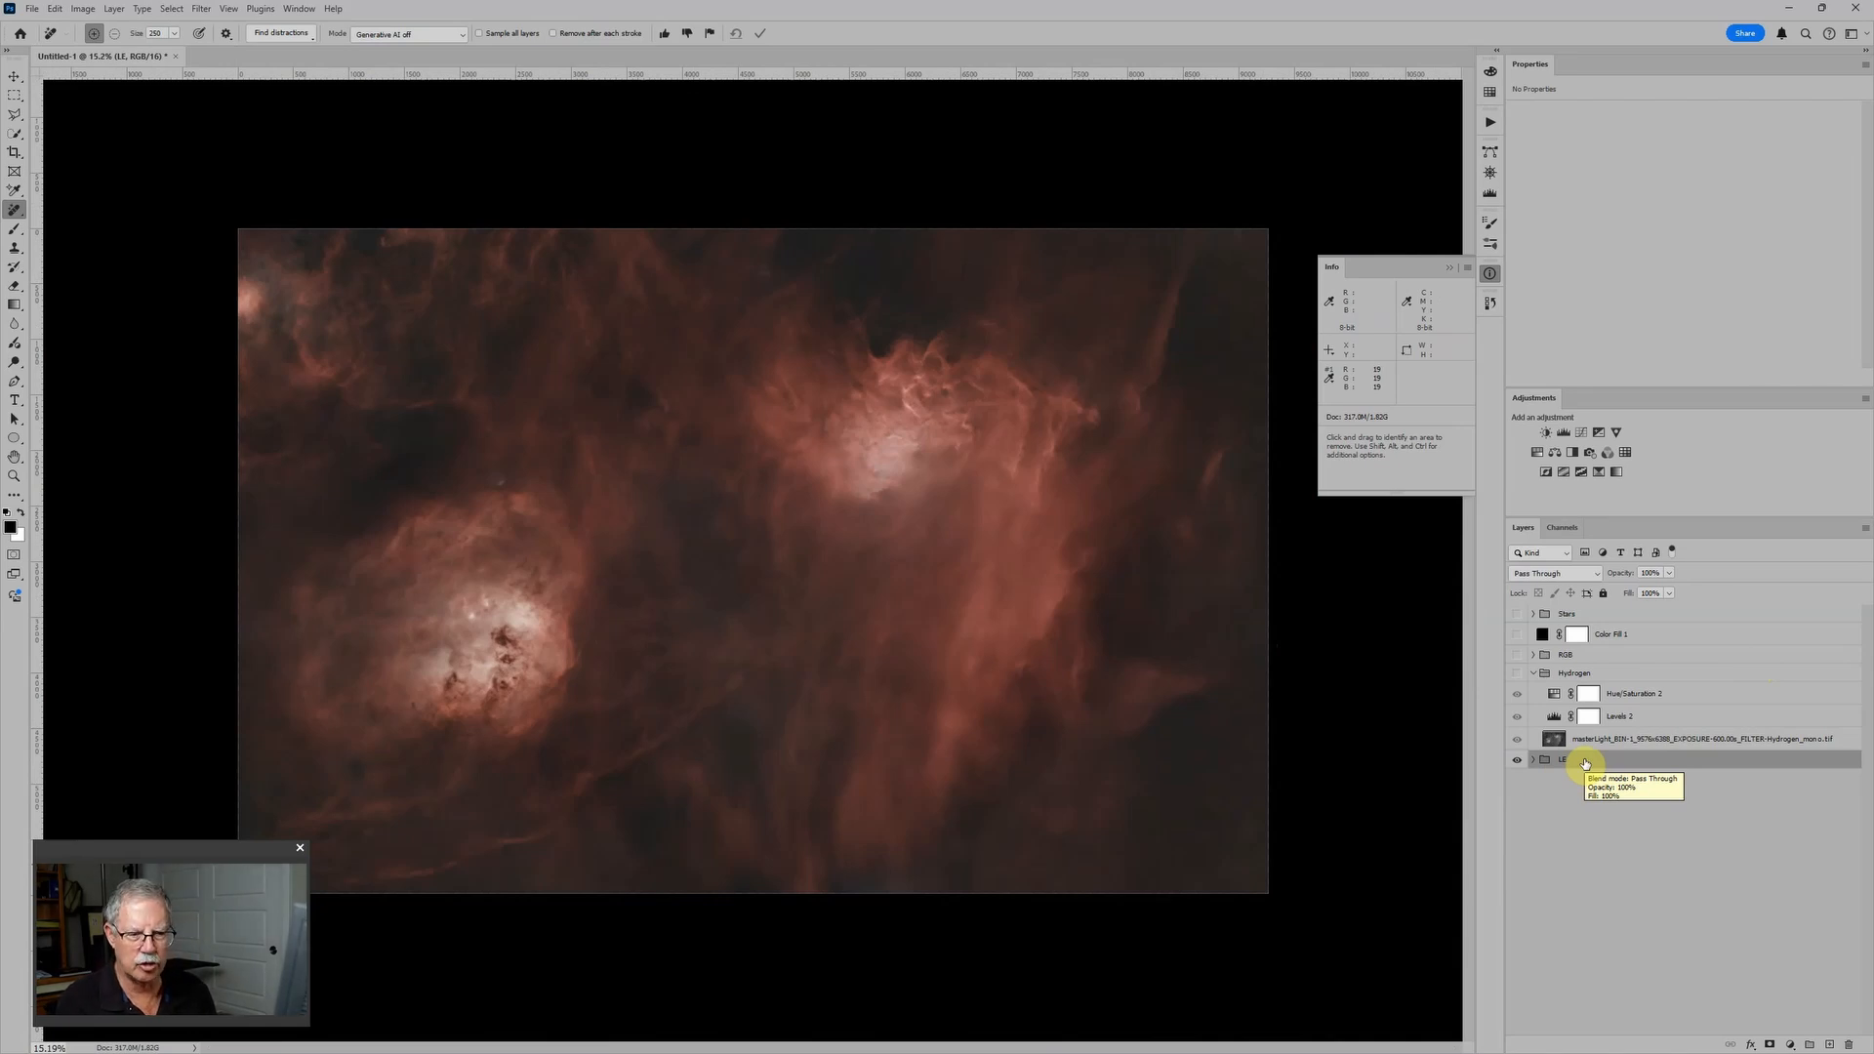
key("ctrl+j")
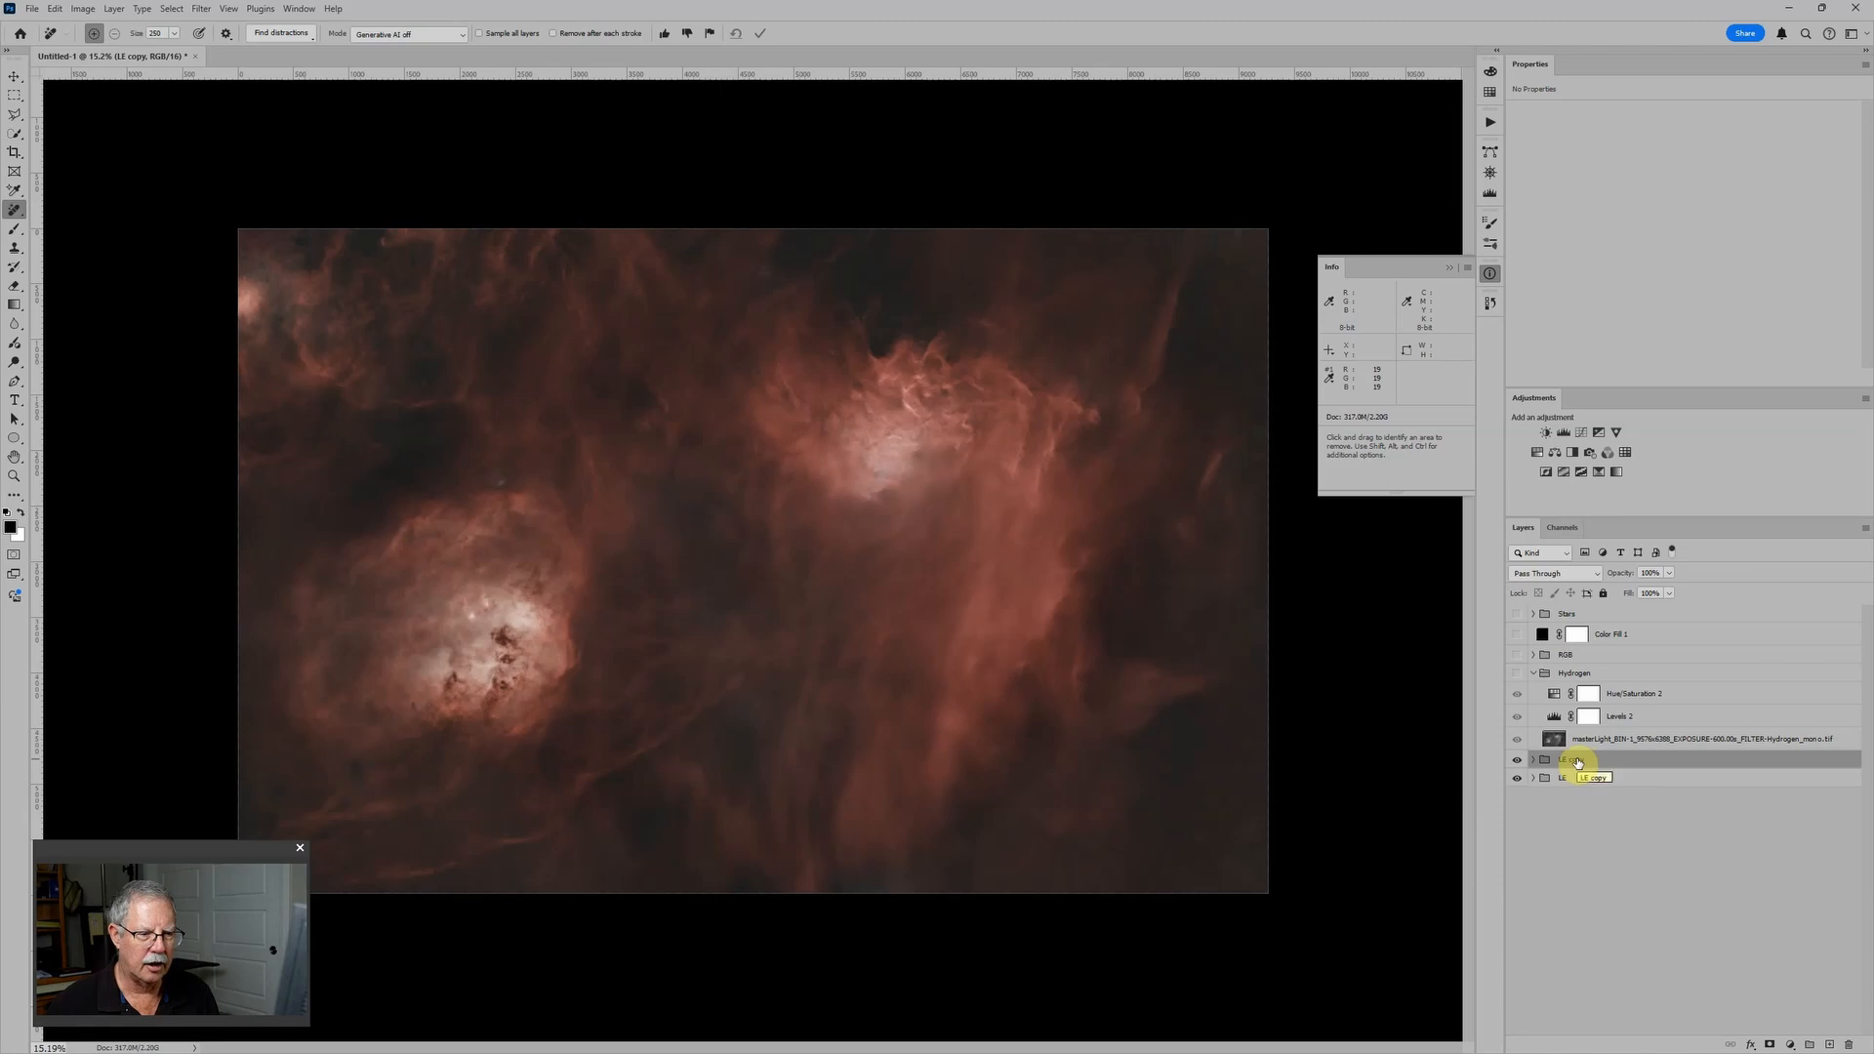
double_click(1578, 762)
type("LE")
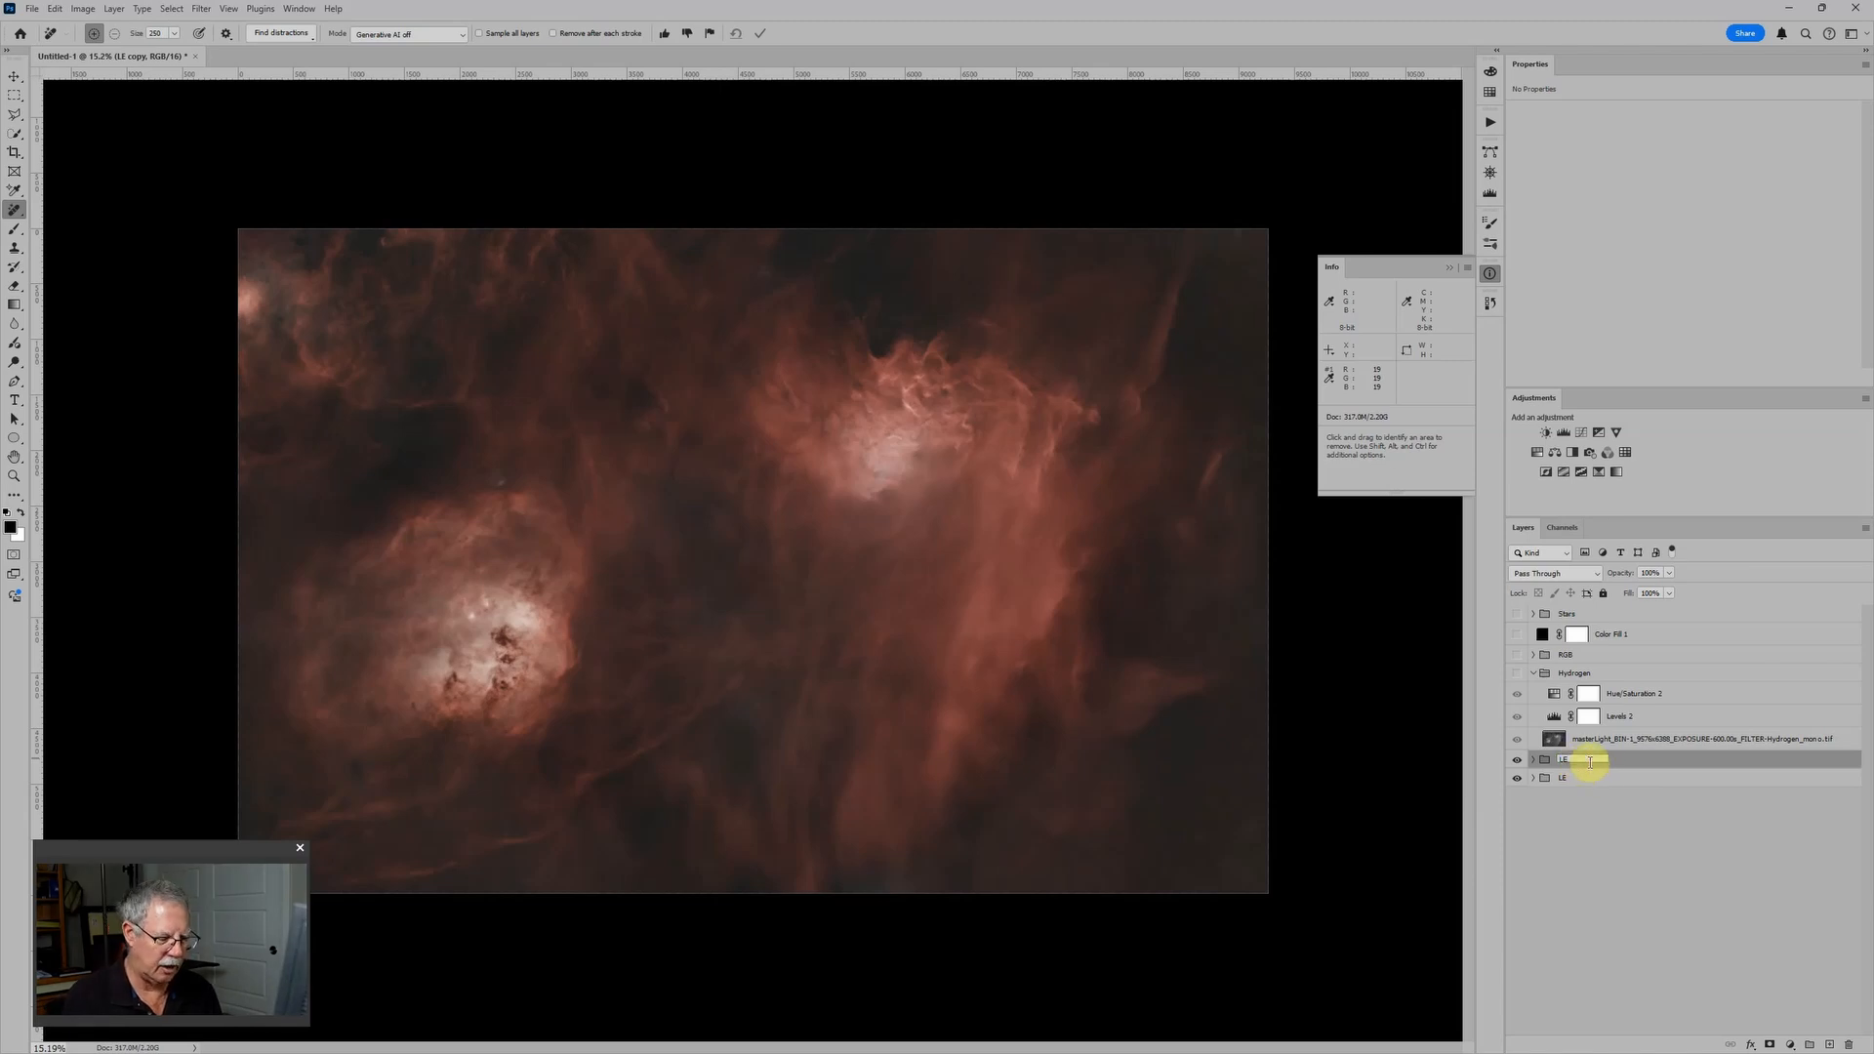
type(" - Oxygen")
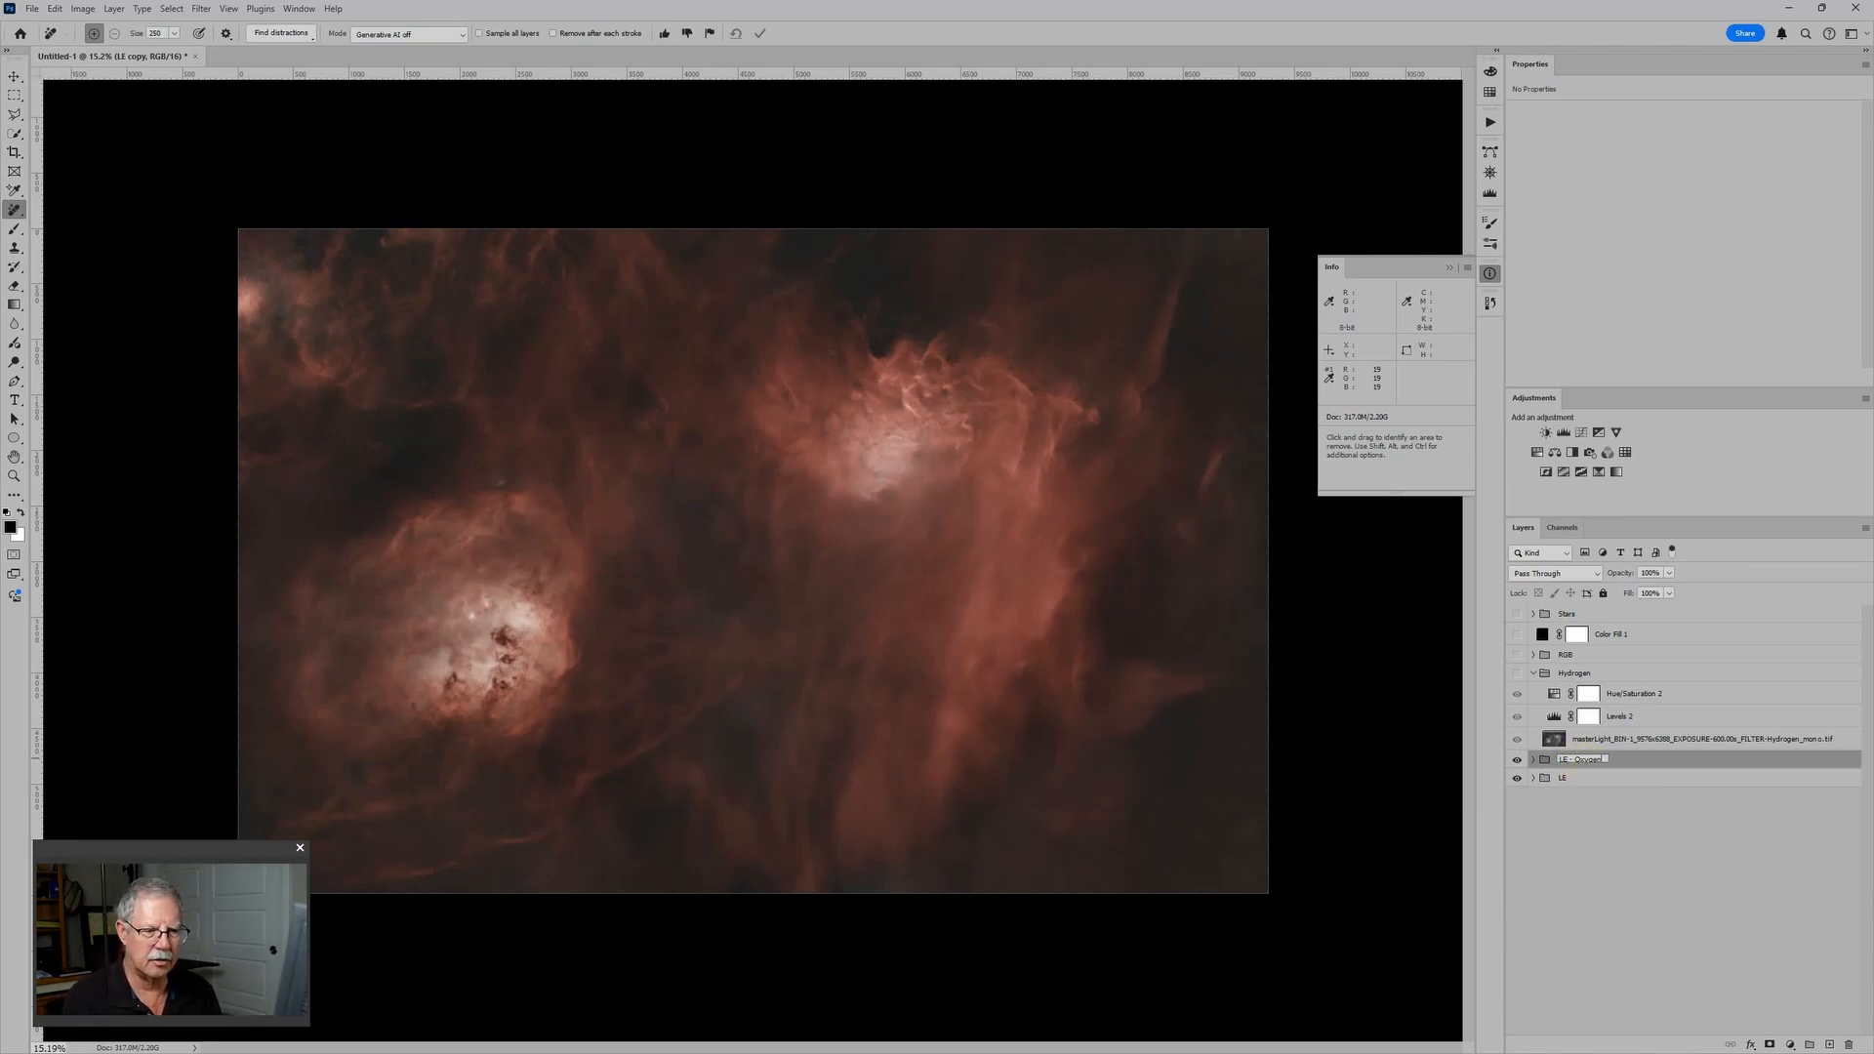
left_click(1590, 767)
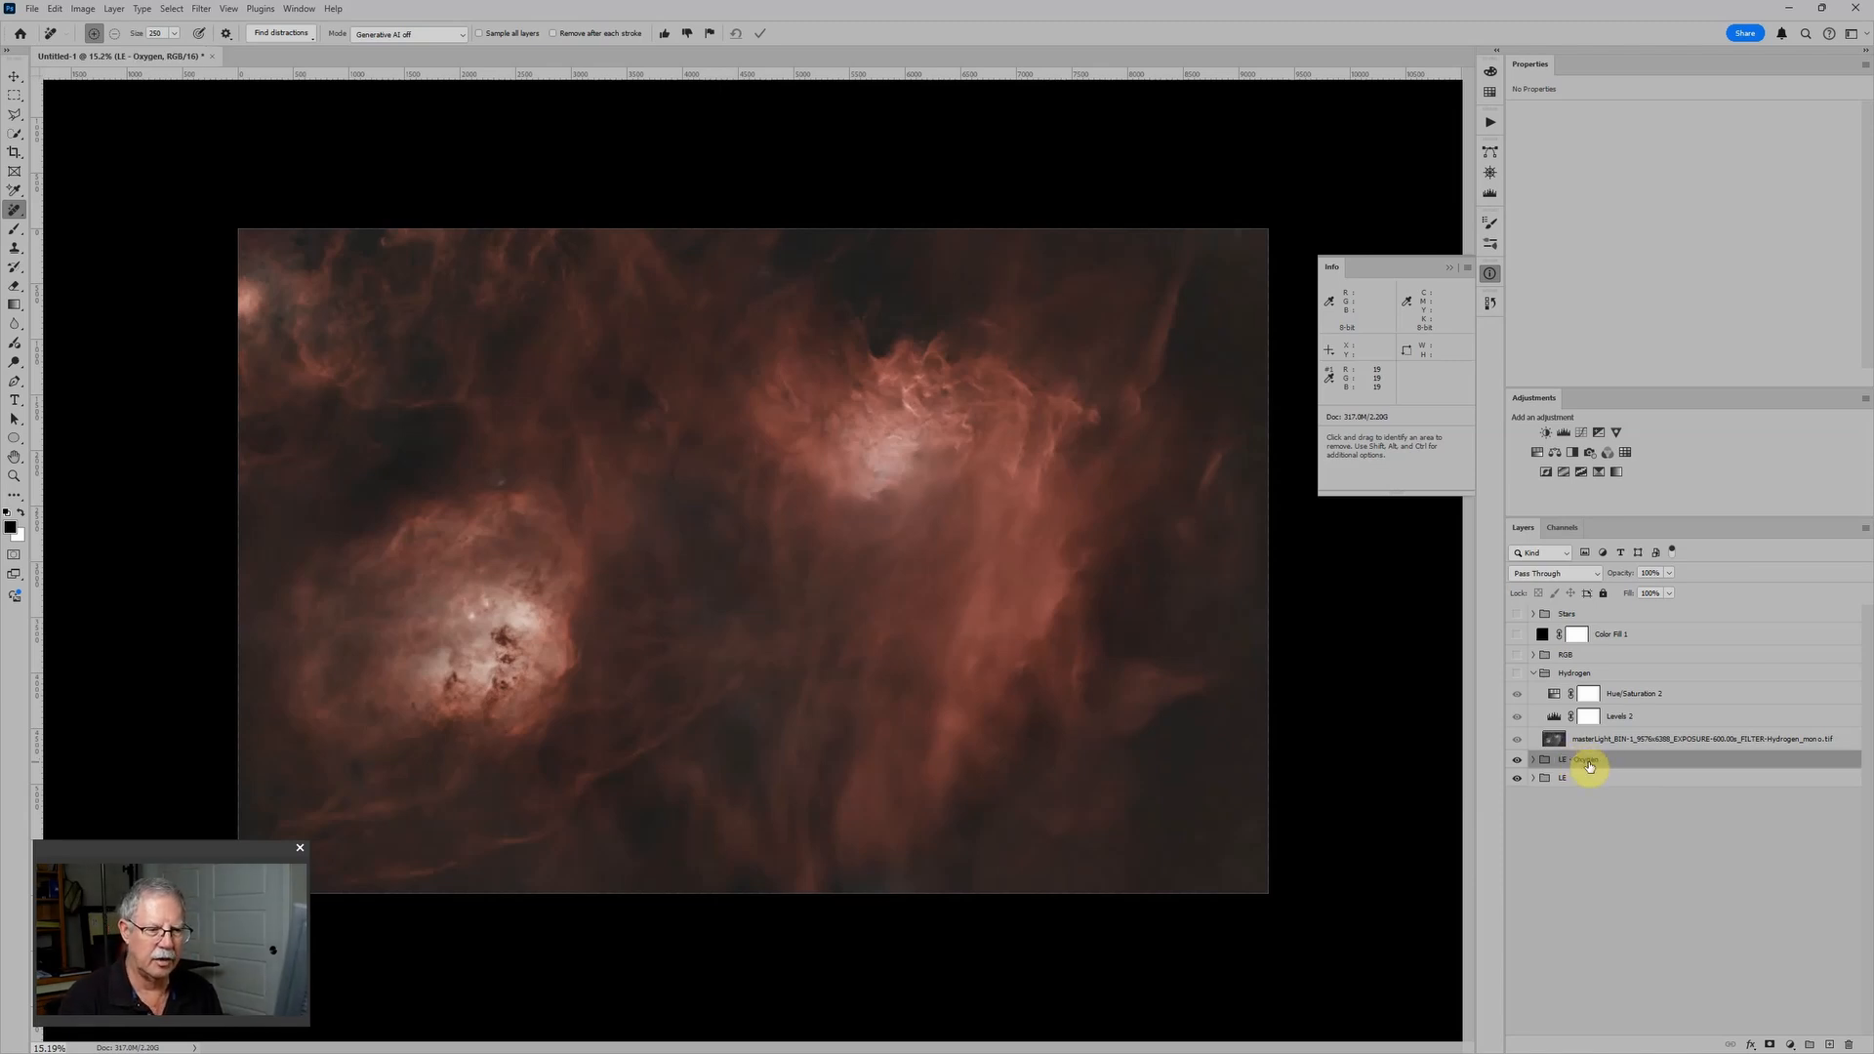
Add a Channel Mixer above the Color layer in LE - Oxygen, with red output at red 0, green 50 and blue 50%
left_click(1534, 761)
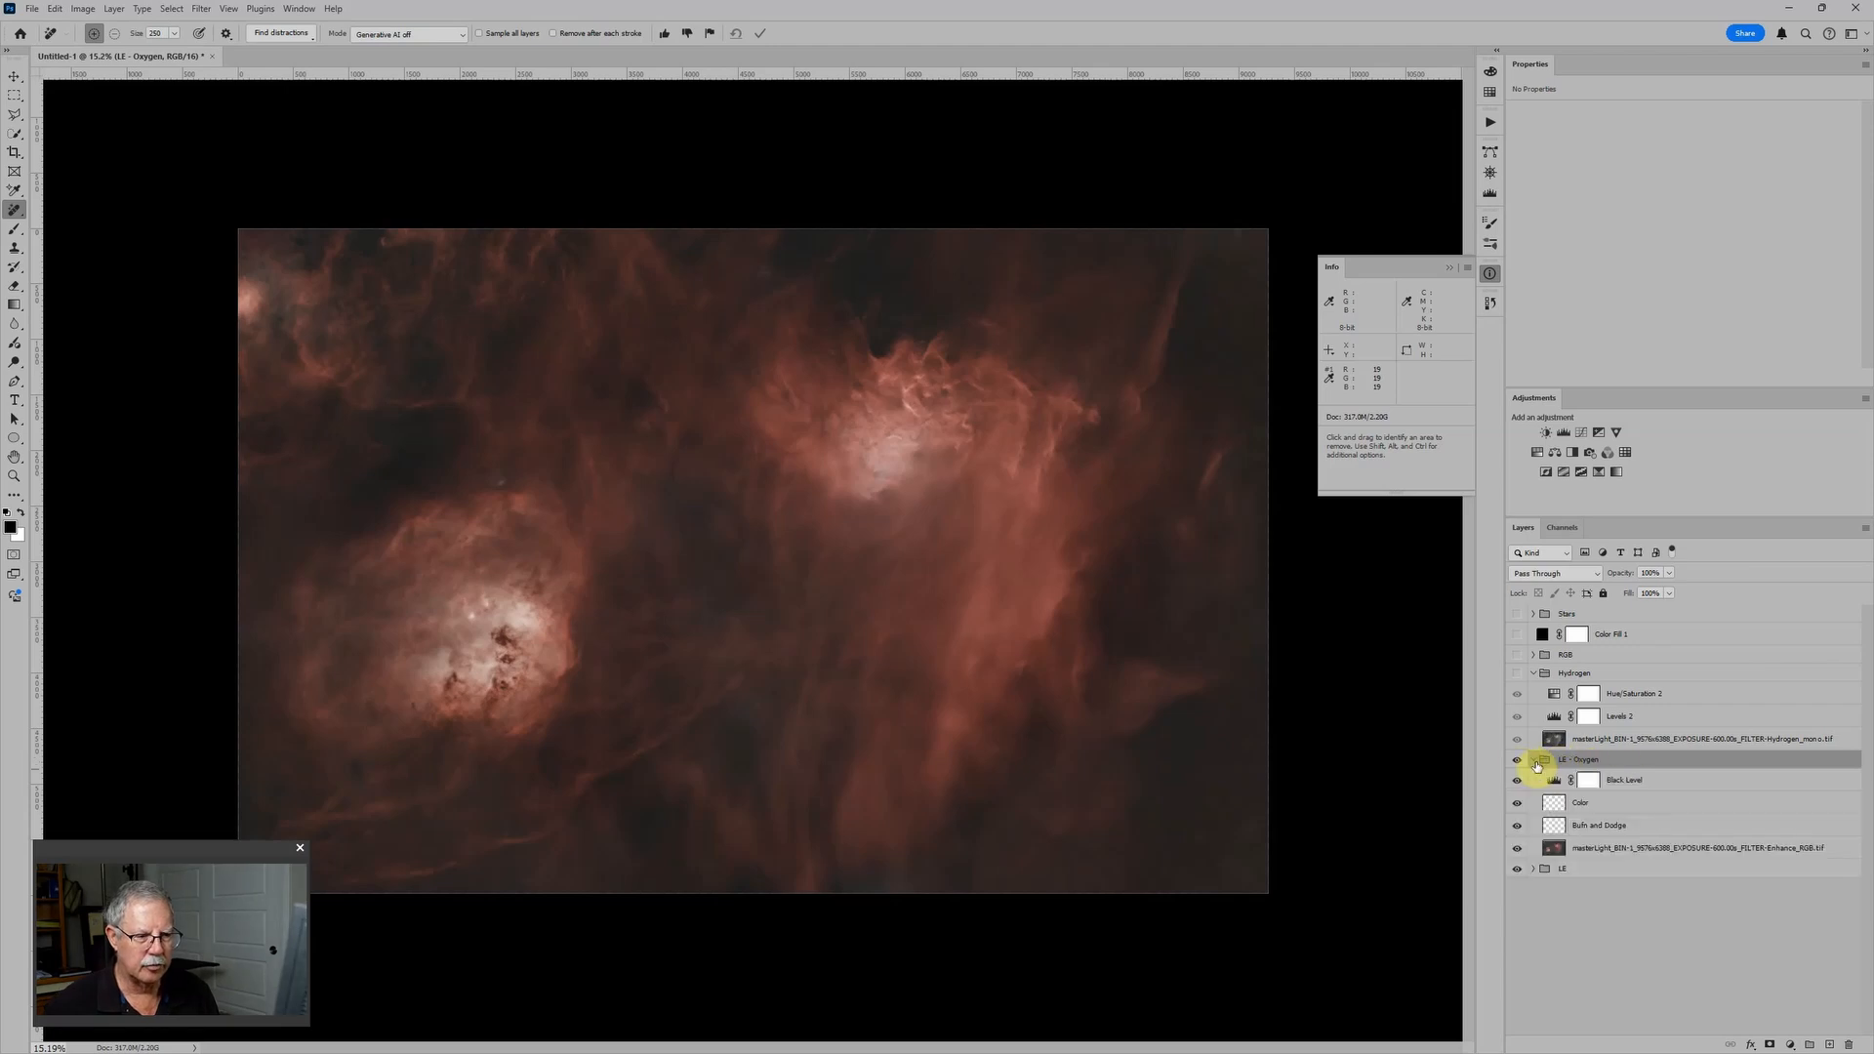
left_click(1616, 847)
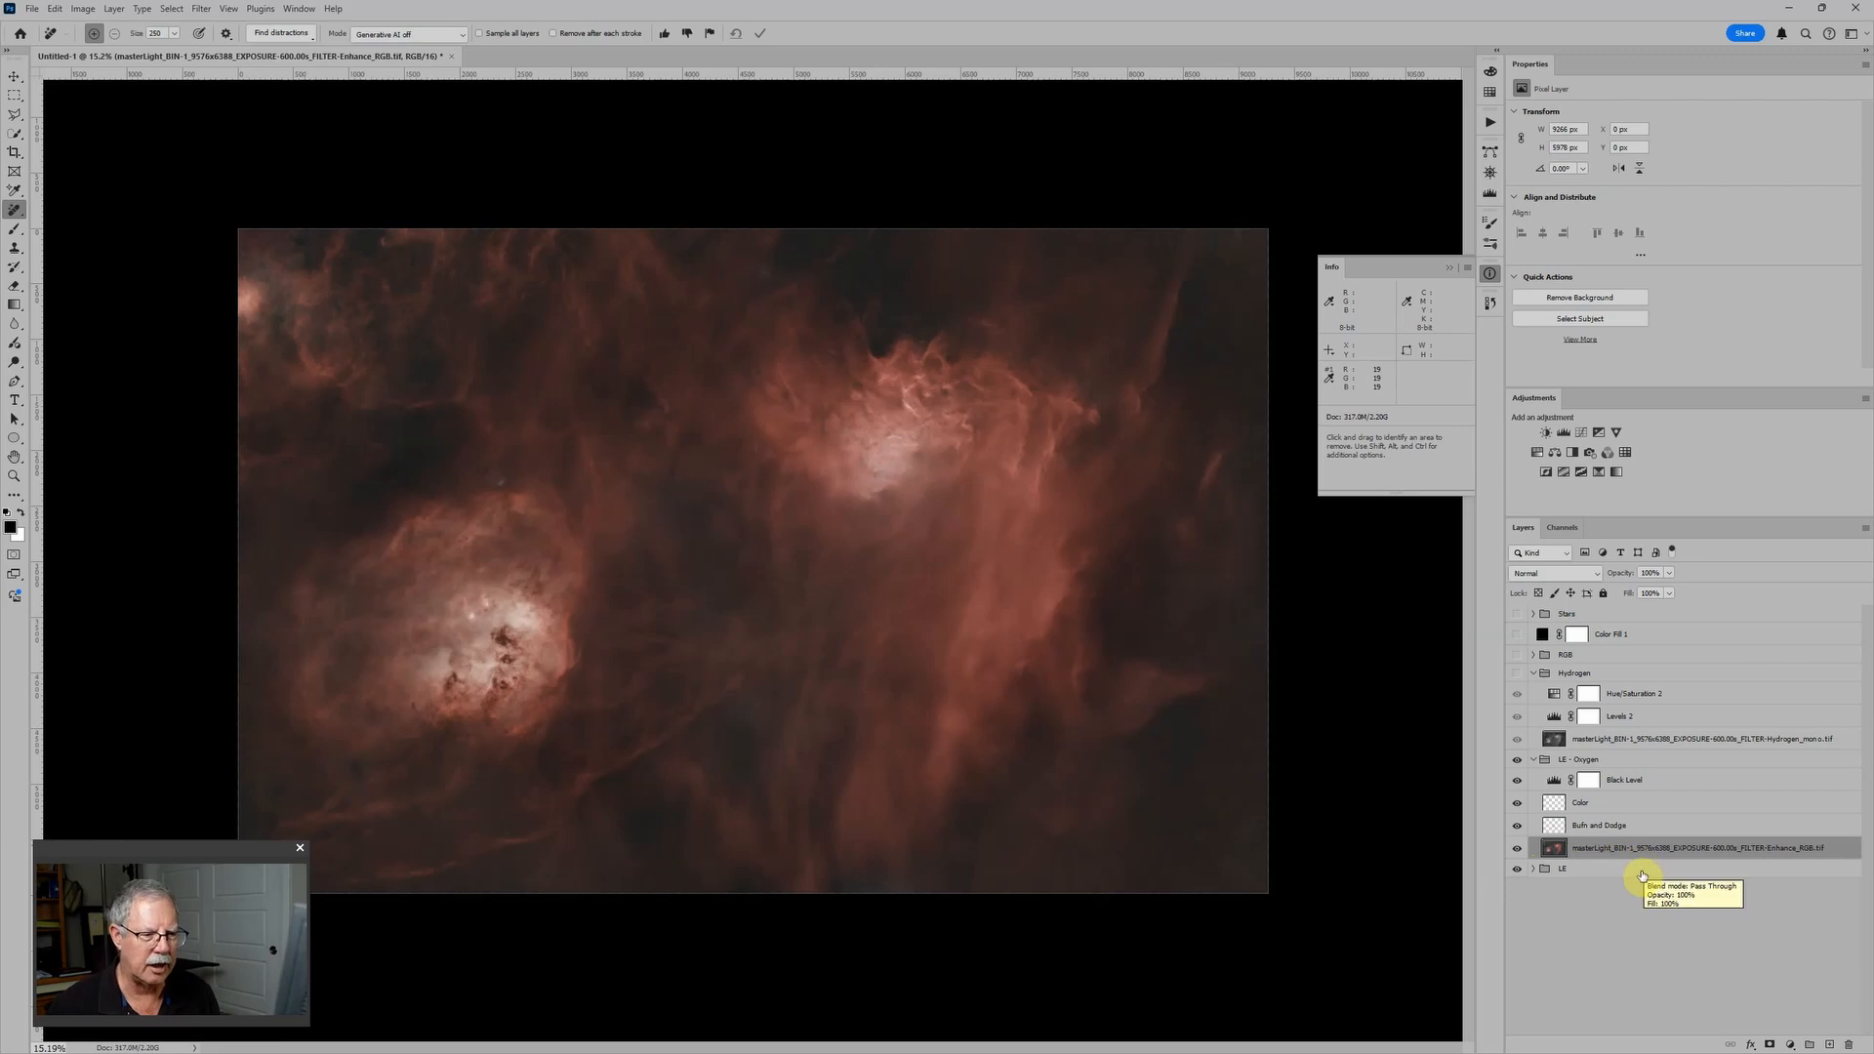
left_click(1652, 812)
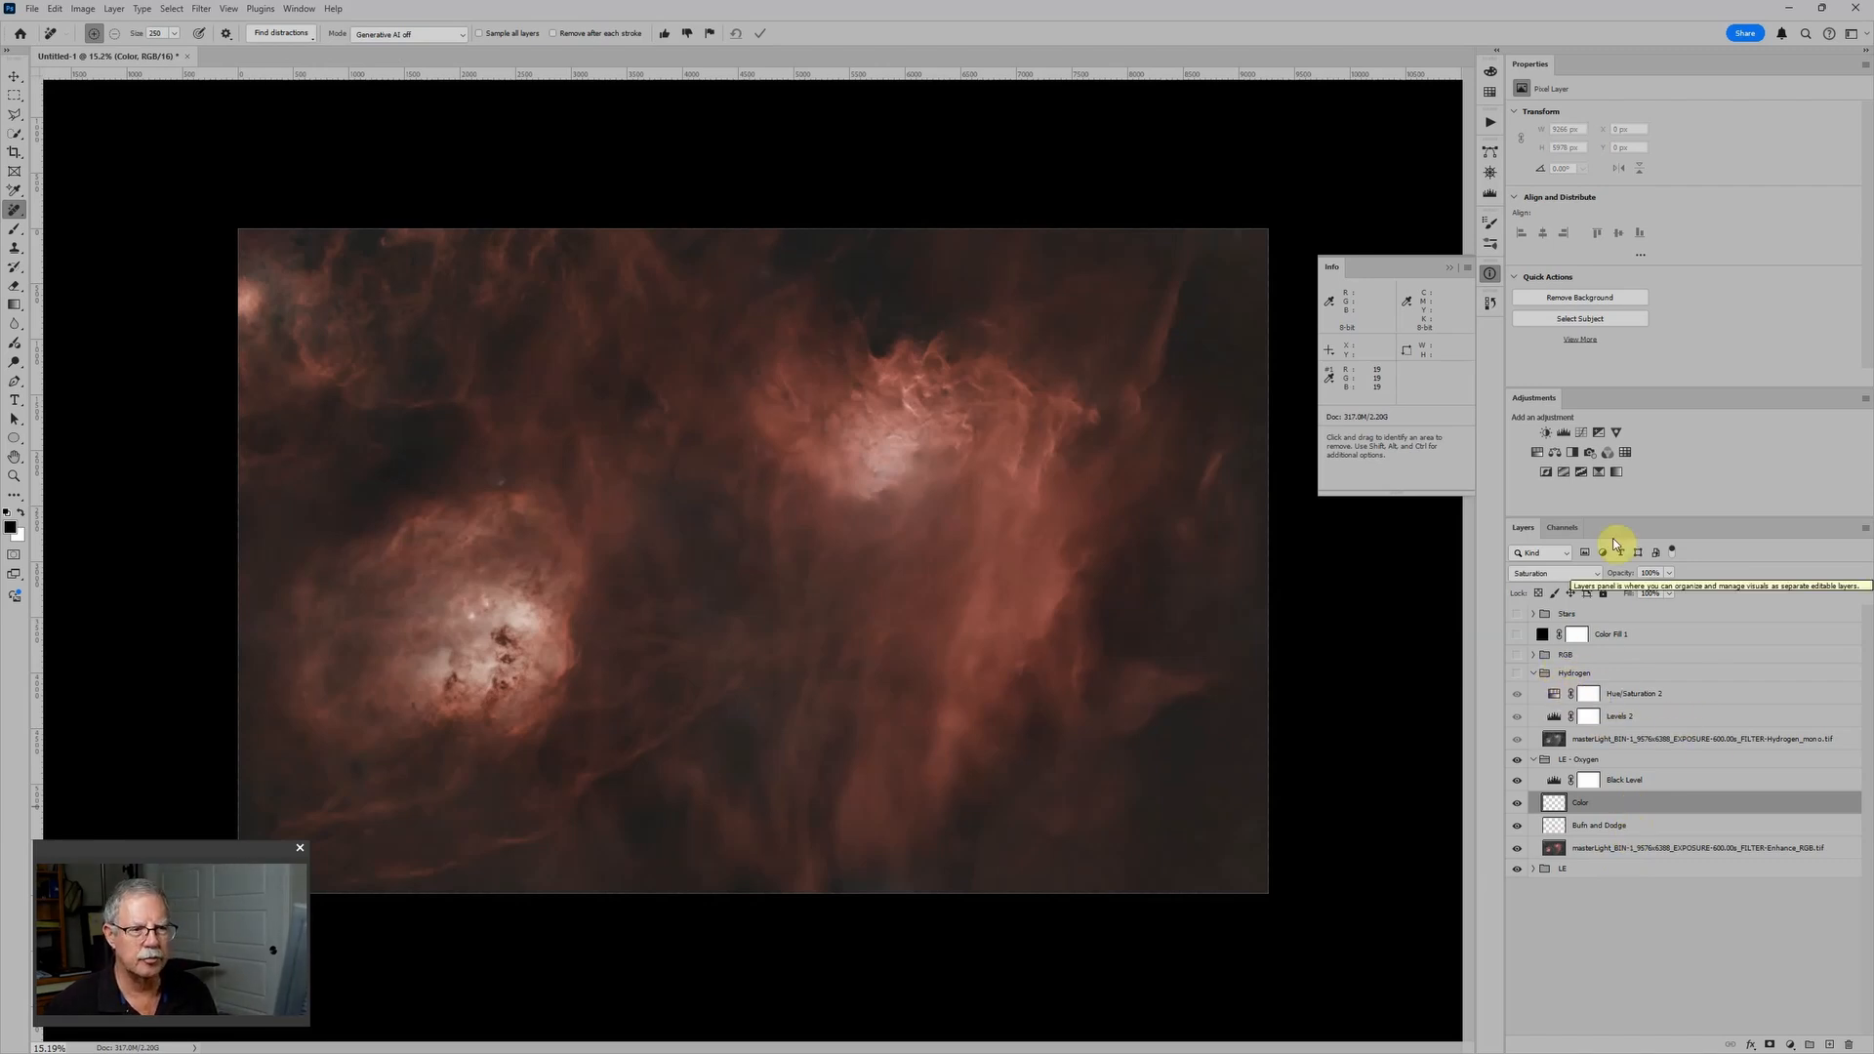
left_click(1608, 455)
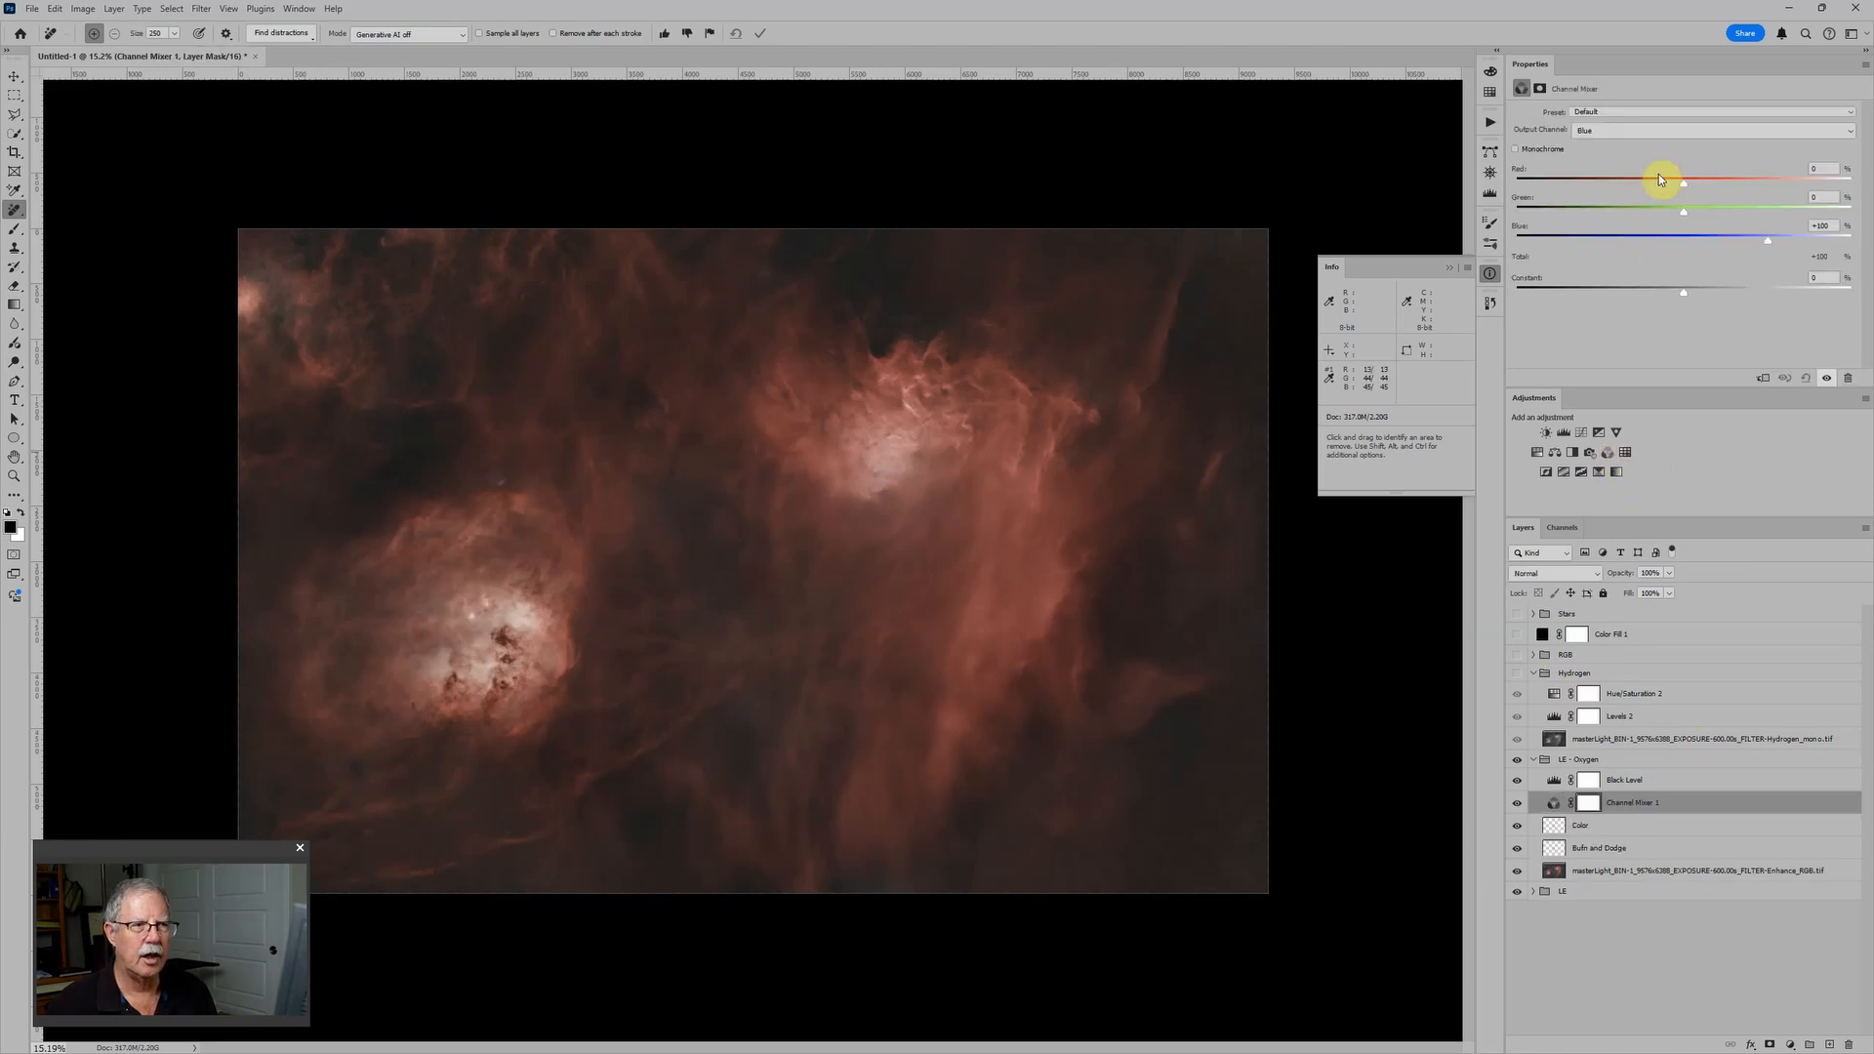
left_click(1659, 131)
left_click(1618, 148)
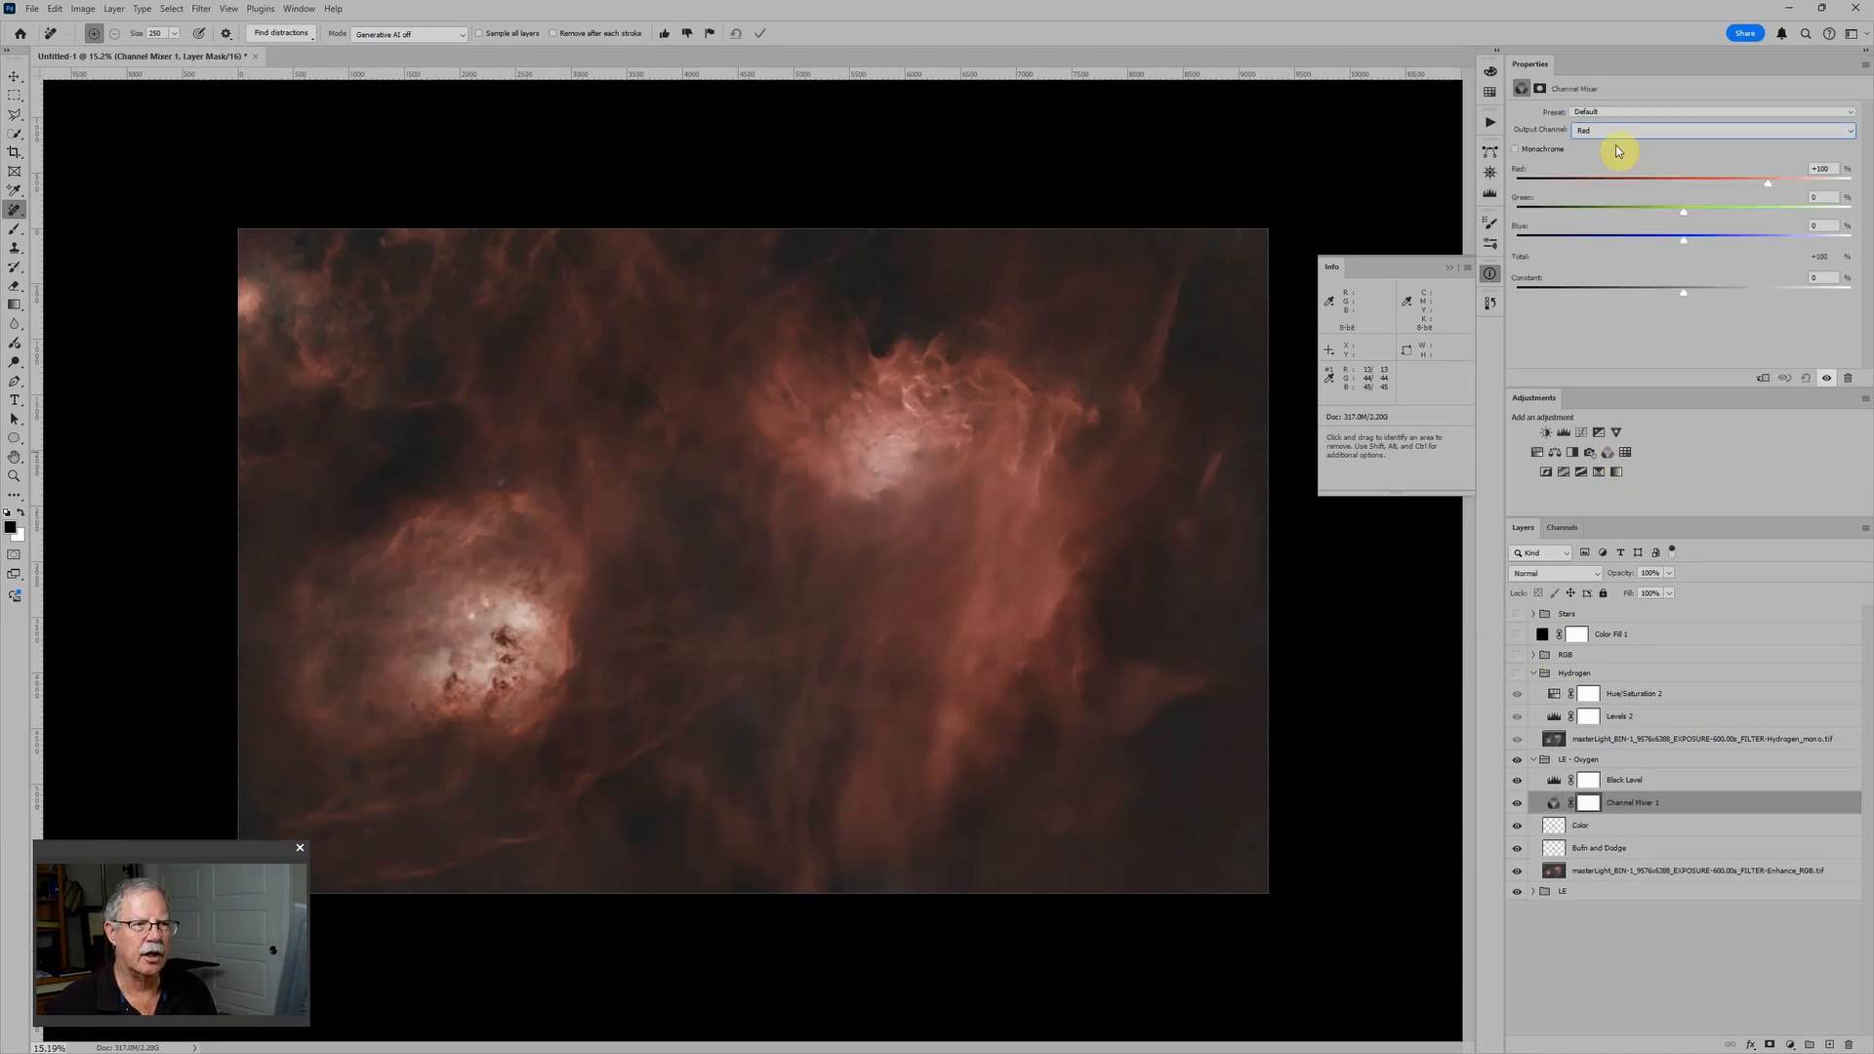
left_click(1821, 168)
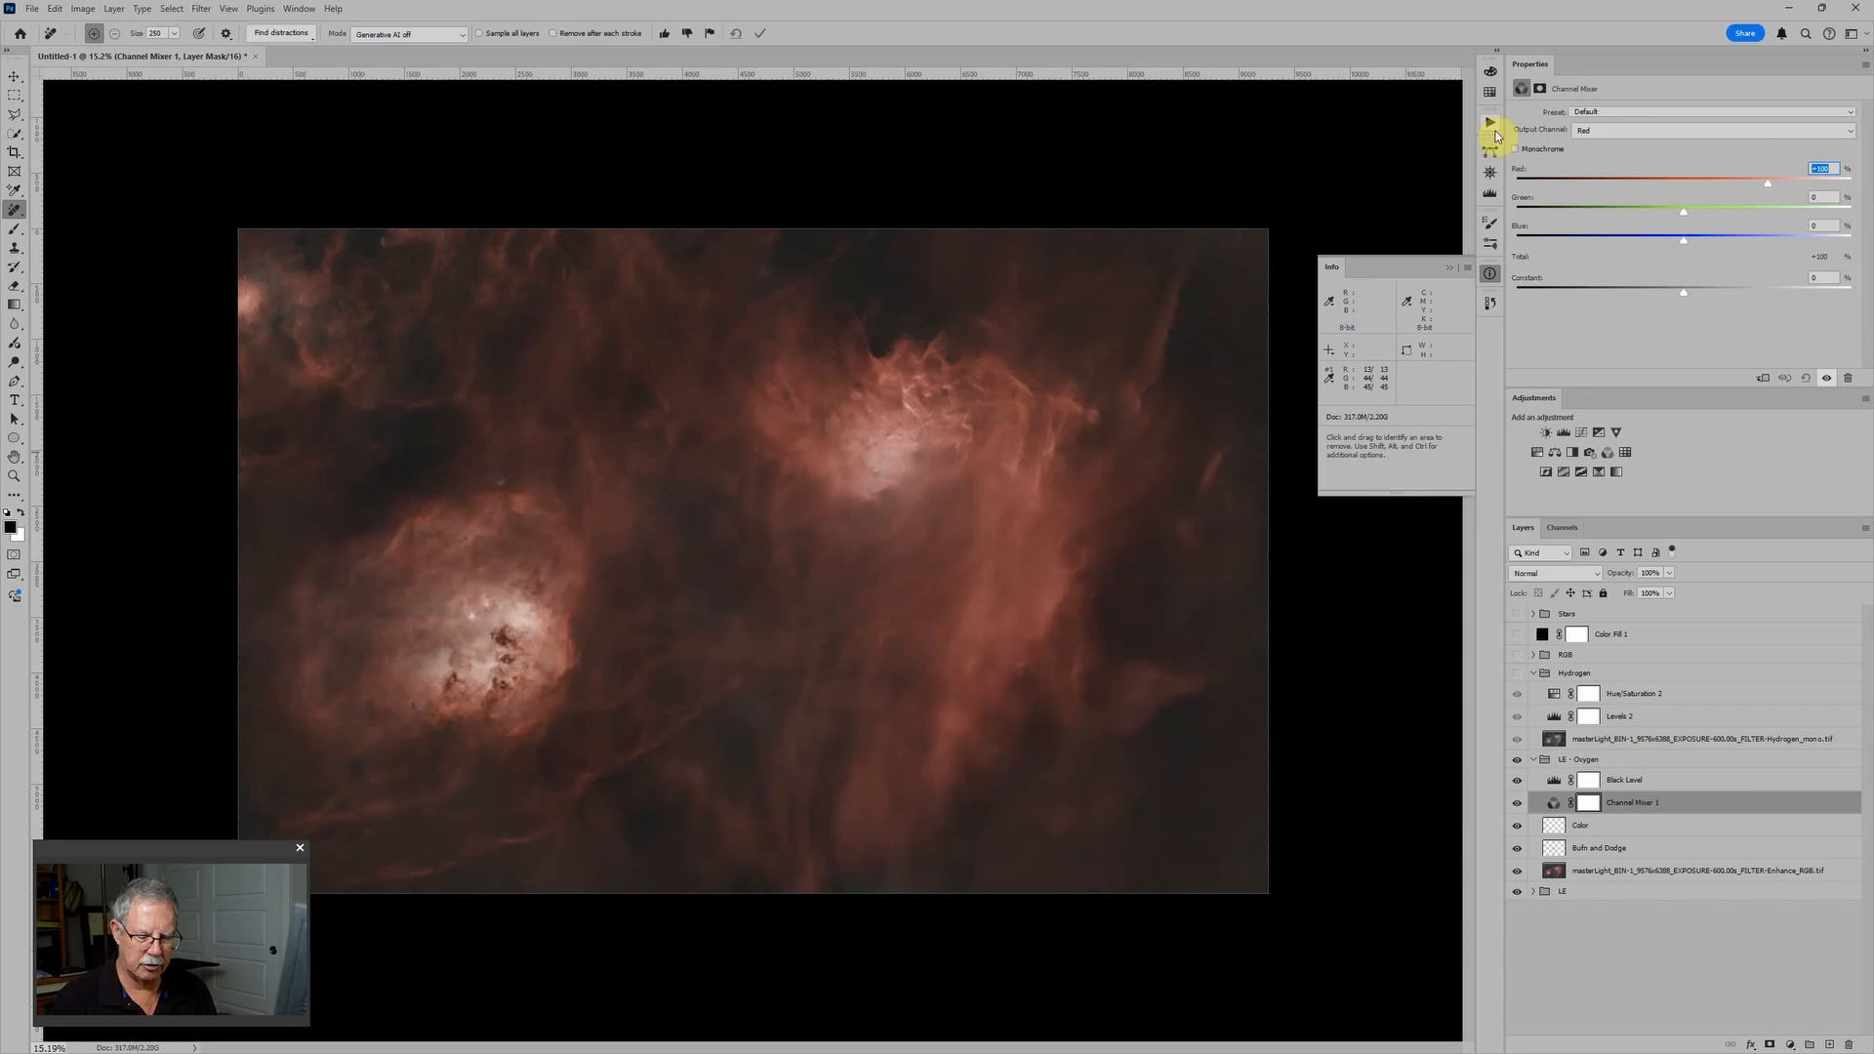
type("0")
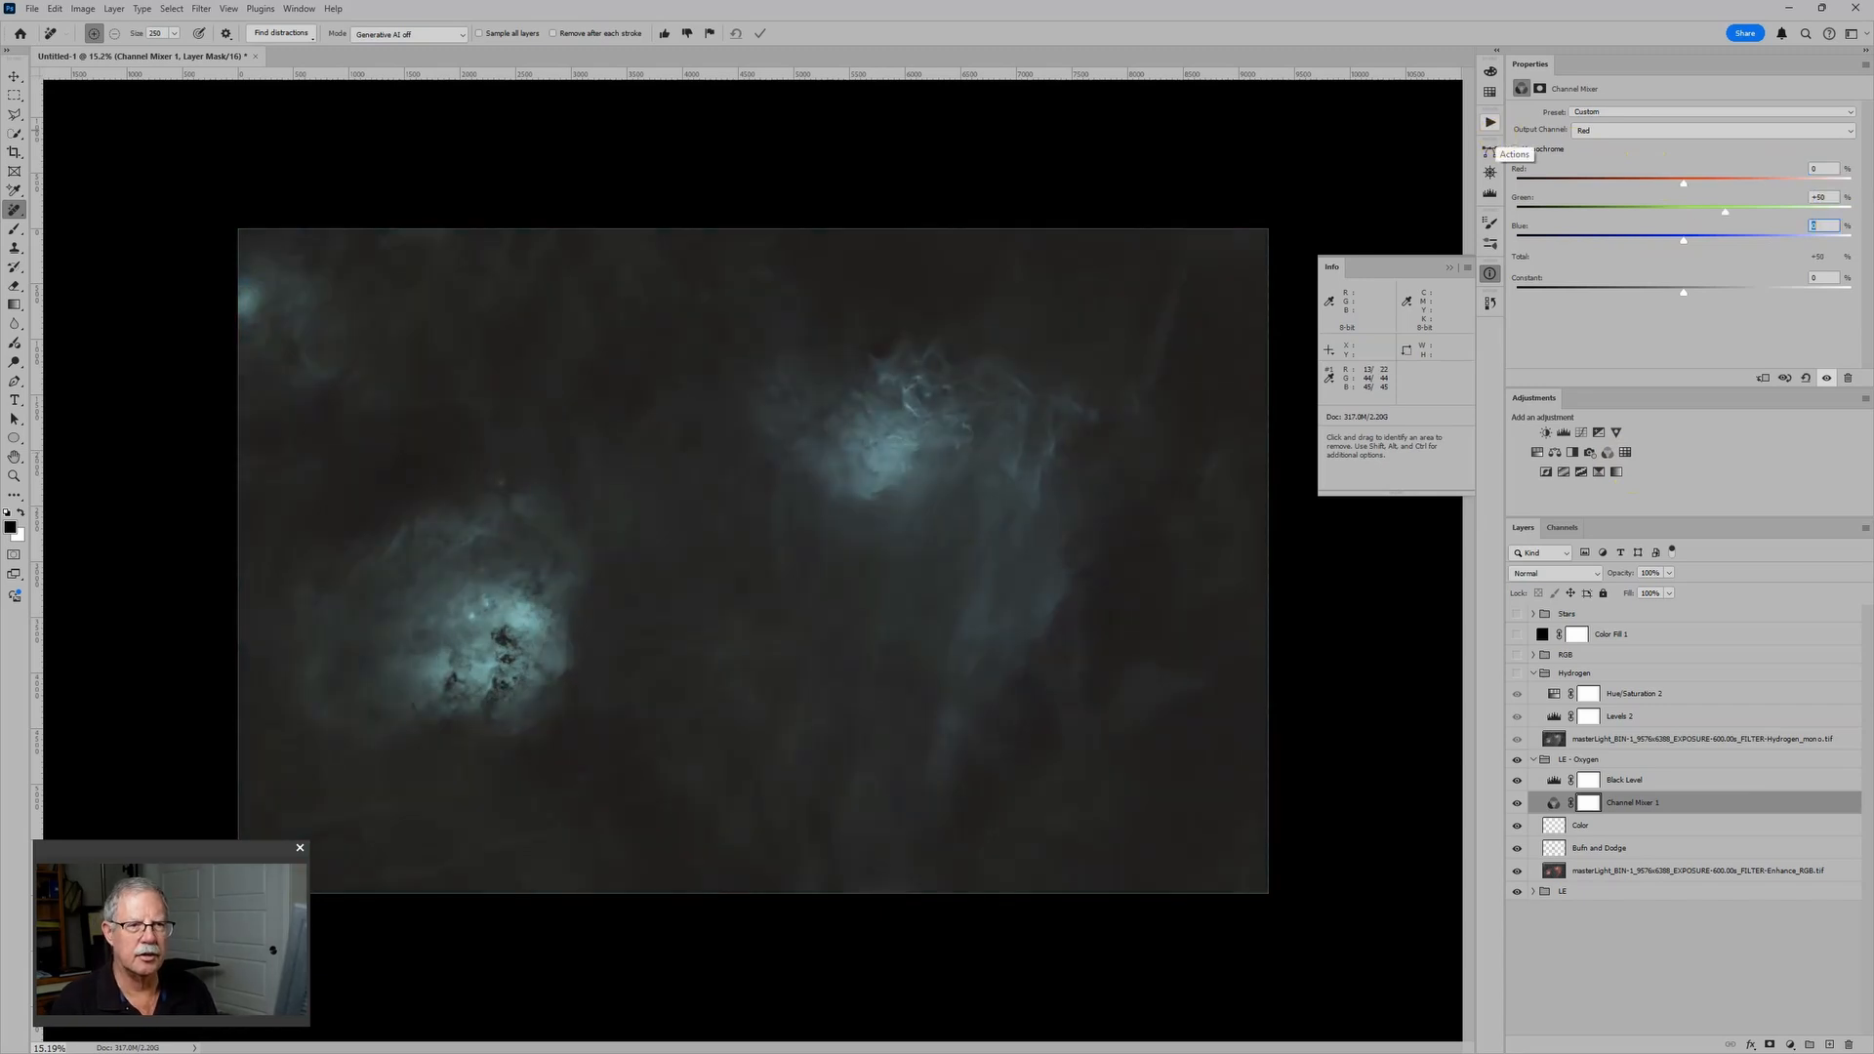
type("50")
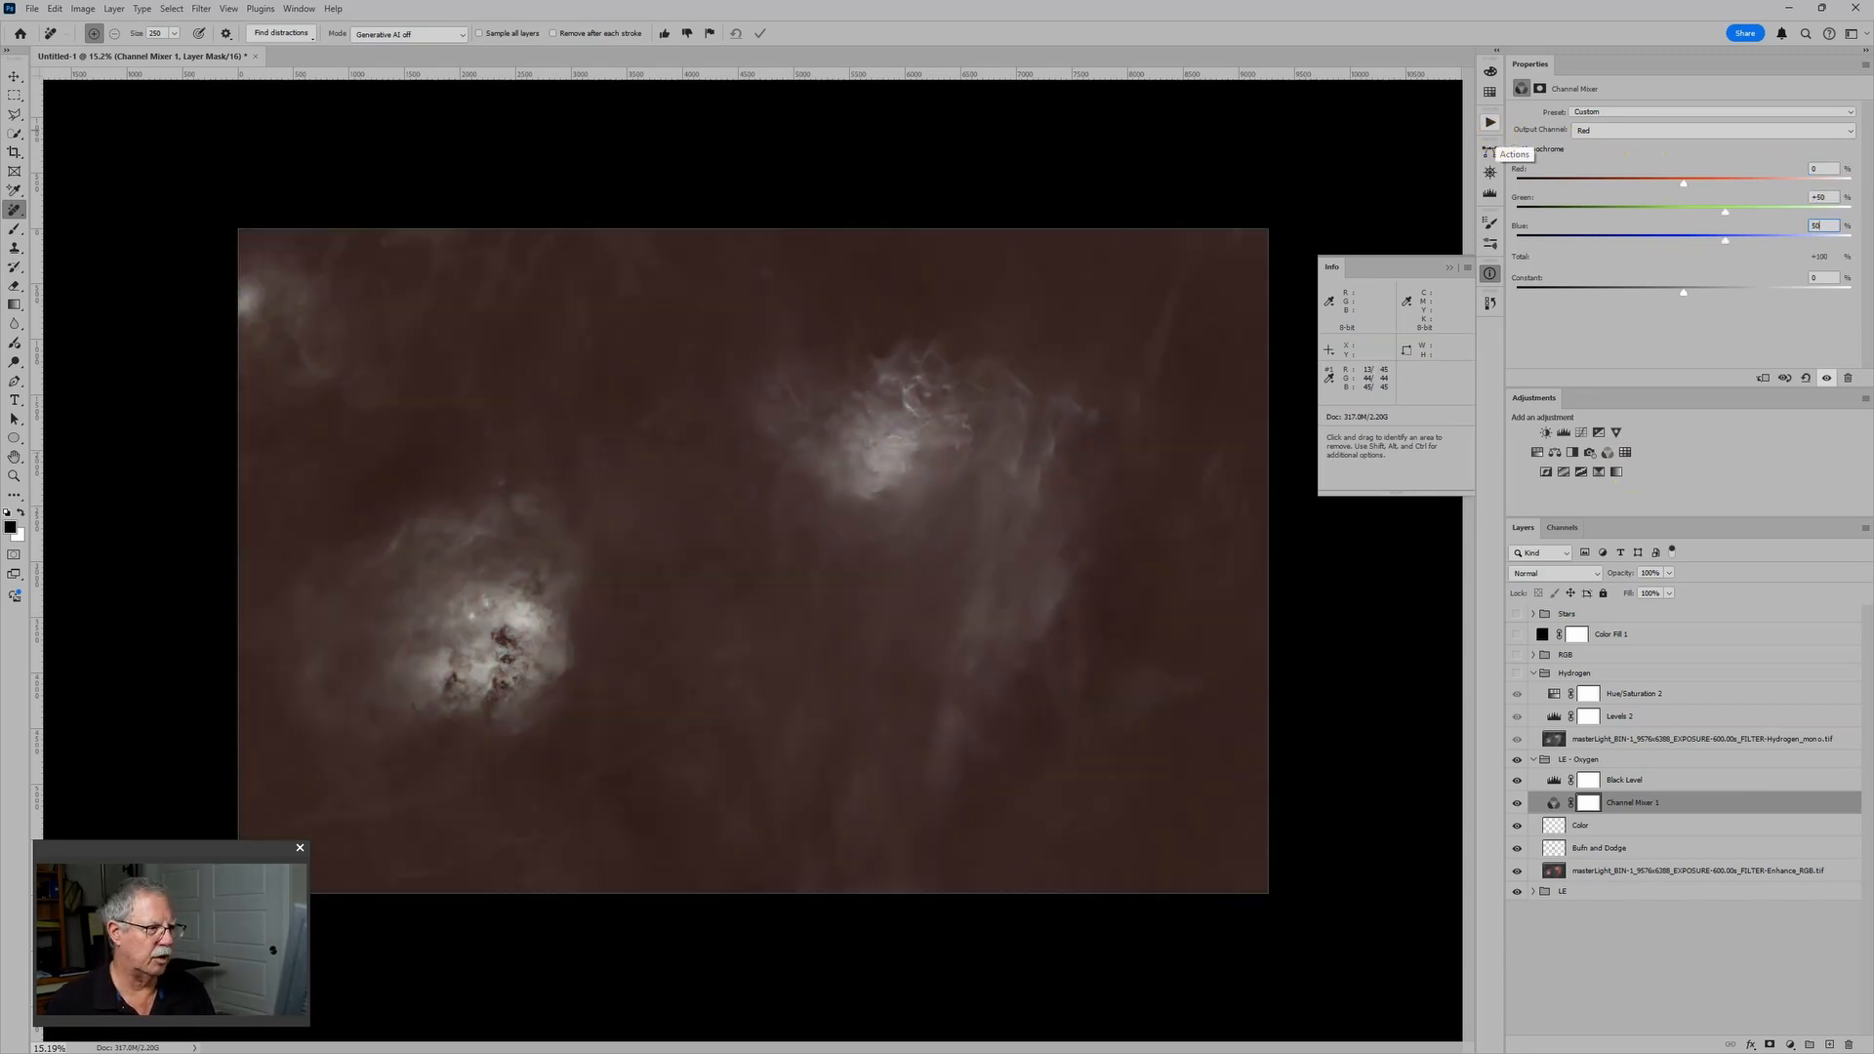
Set the Channel Mixer's green output channel to green 50% and blue 50%
left_click(1644, 131)
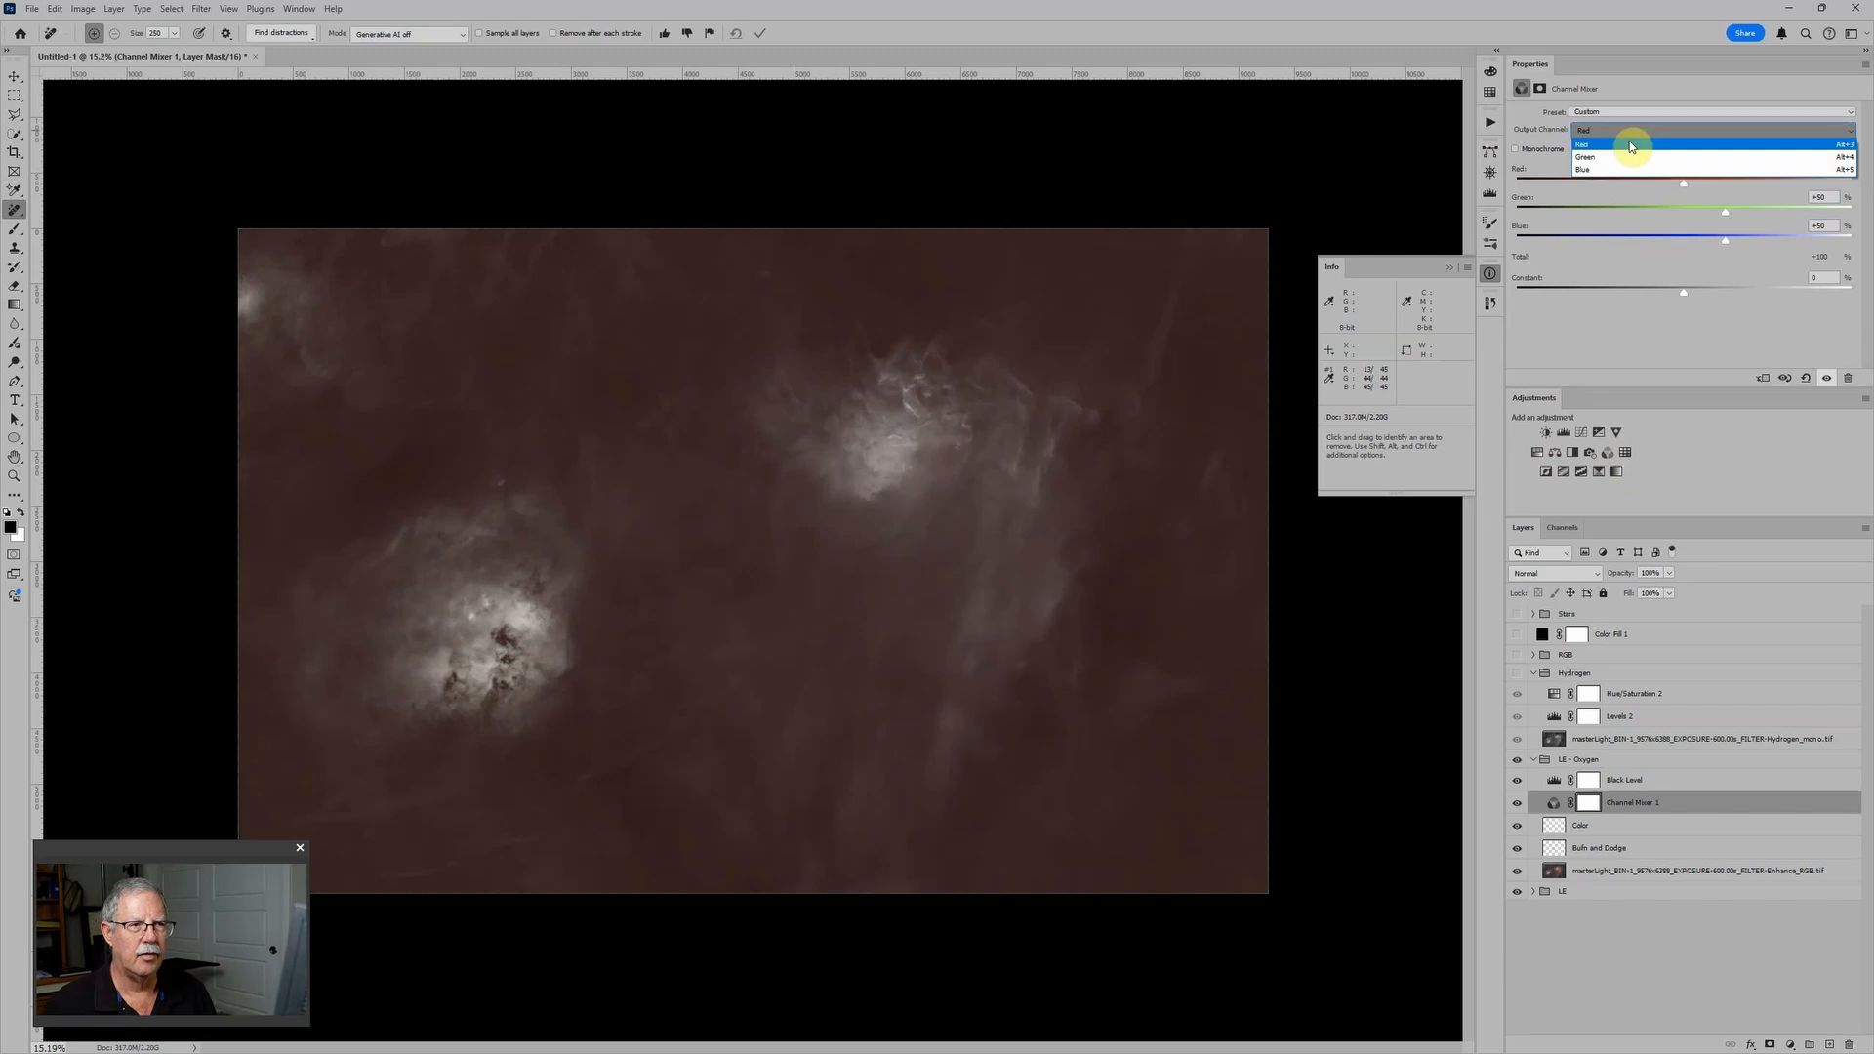
left_click(1625, 156)
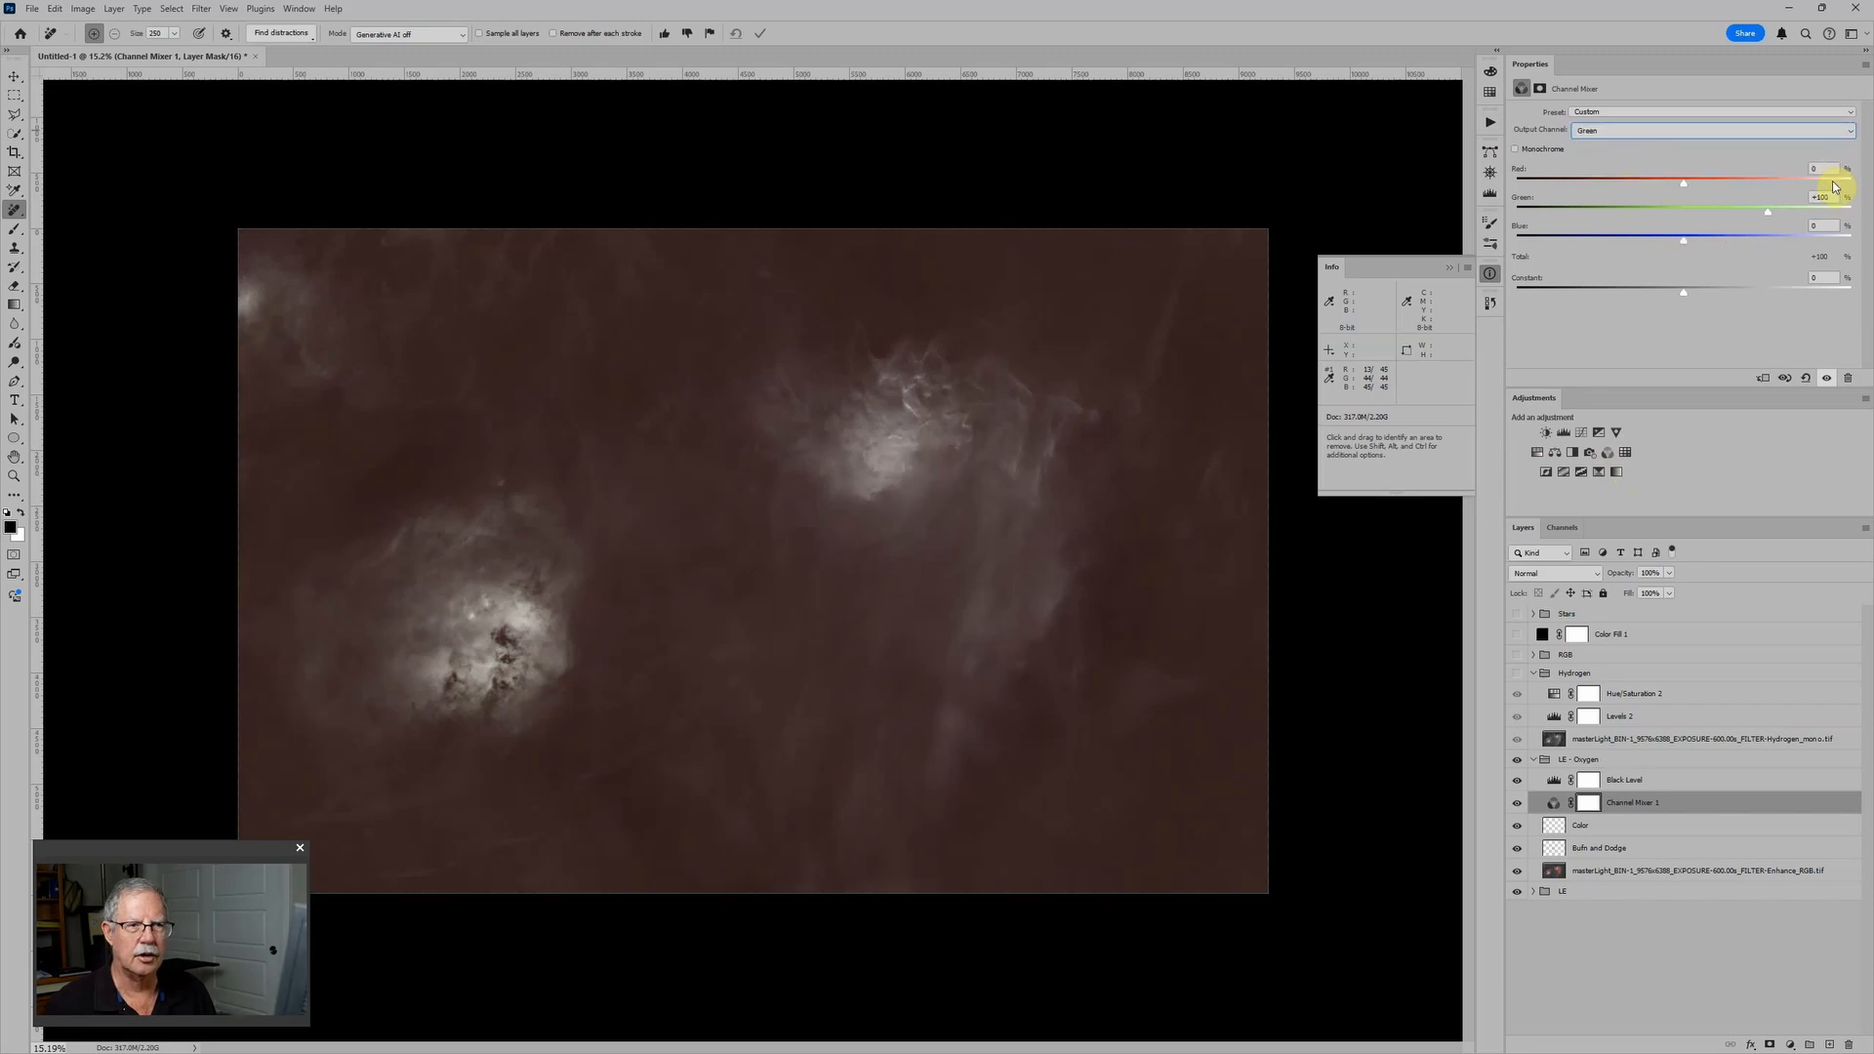
left_click(1822, 196)
type("50")
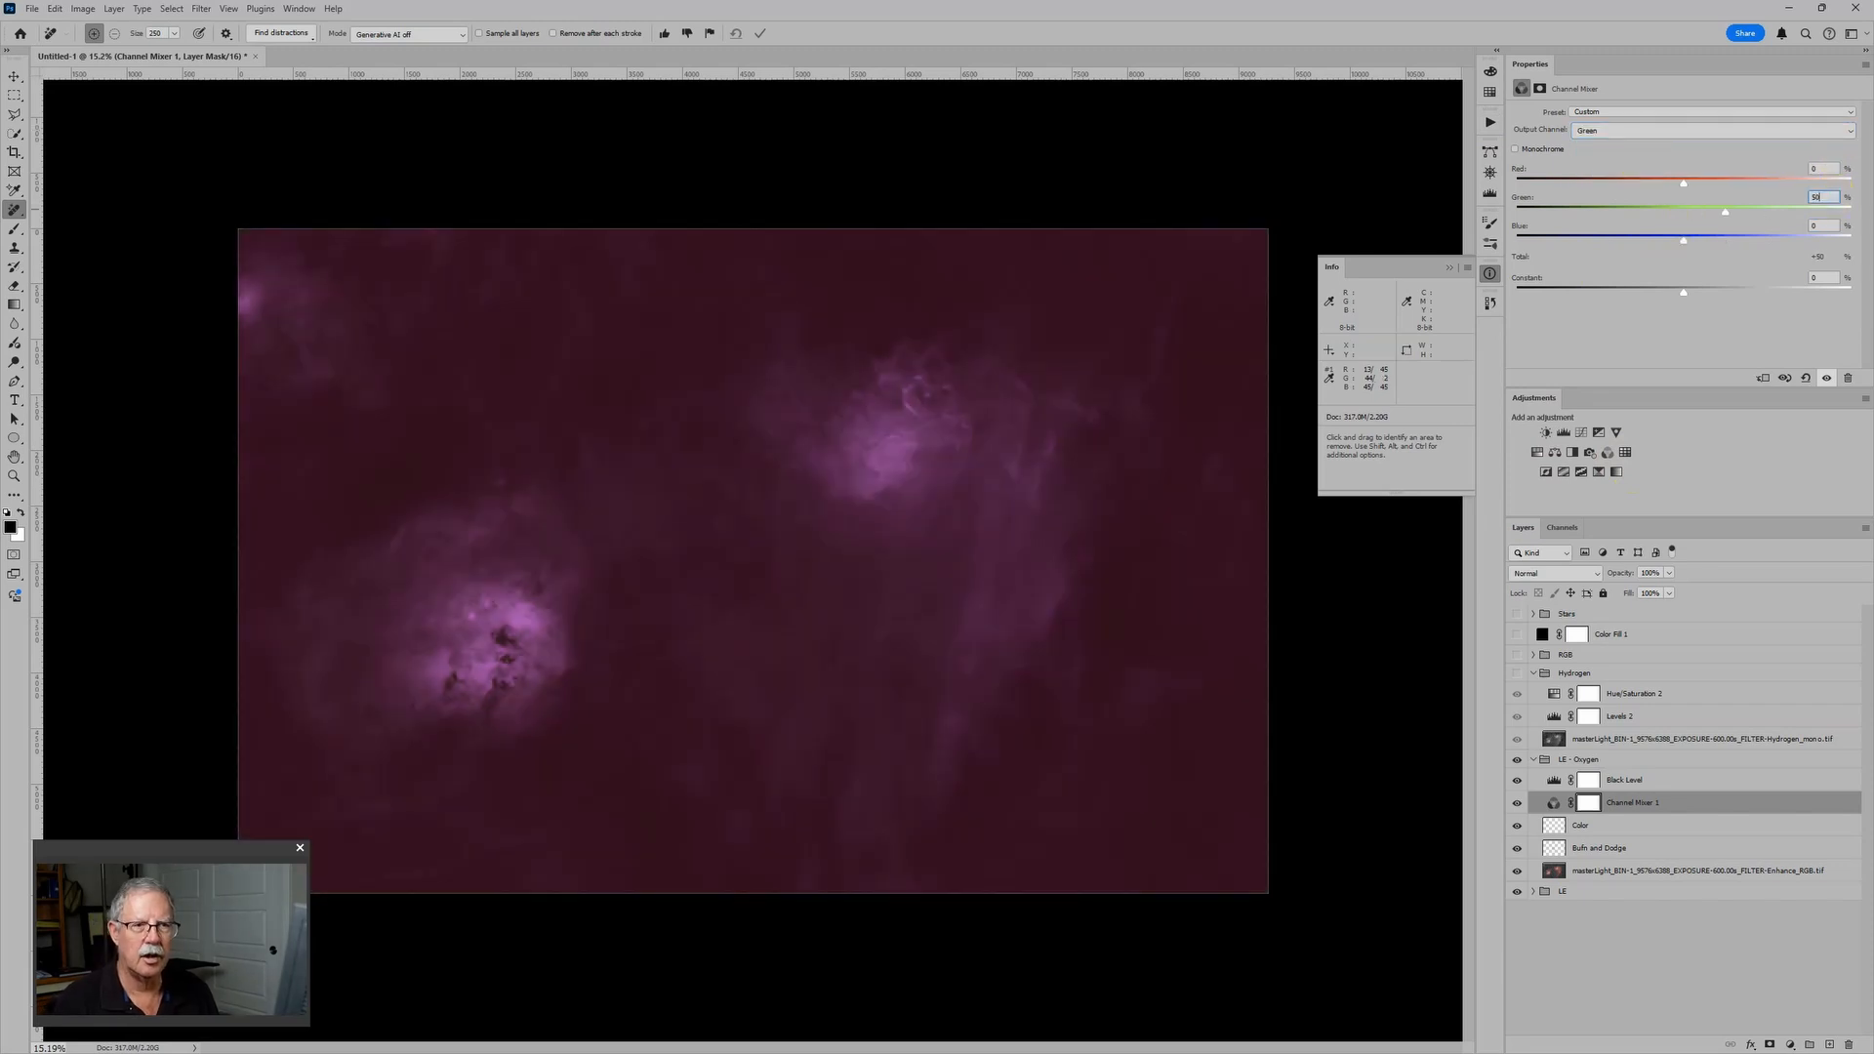
key("Tab")
type("50")
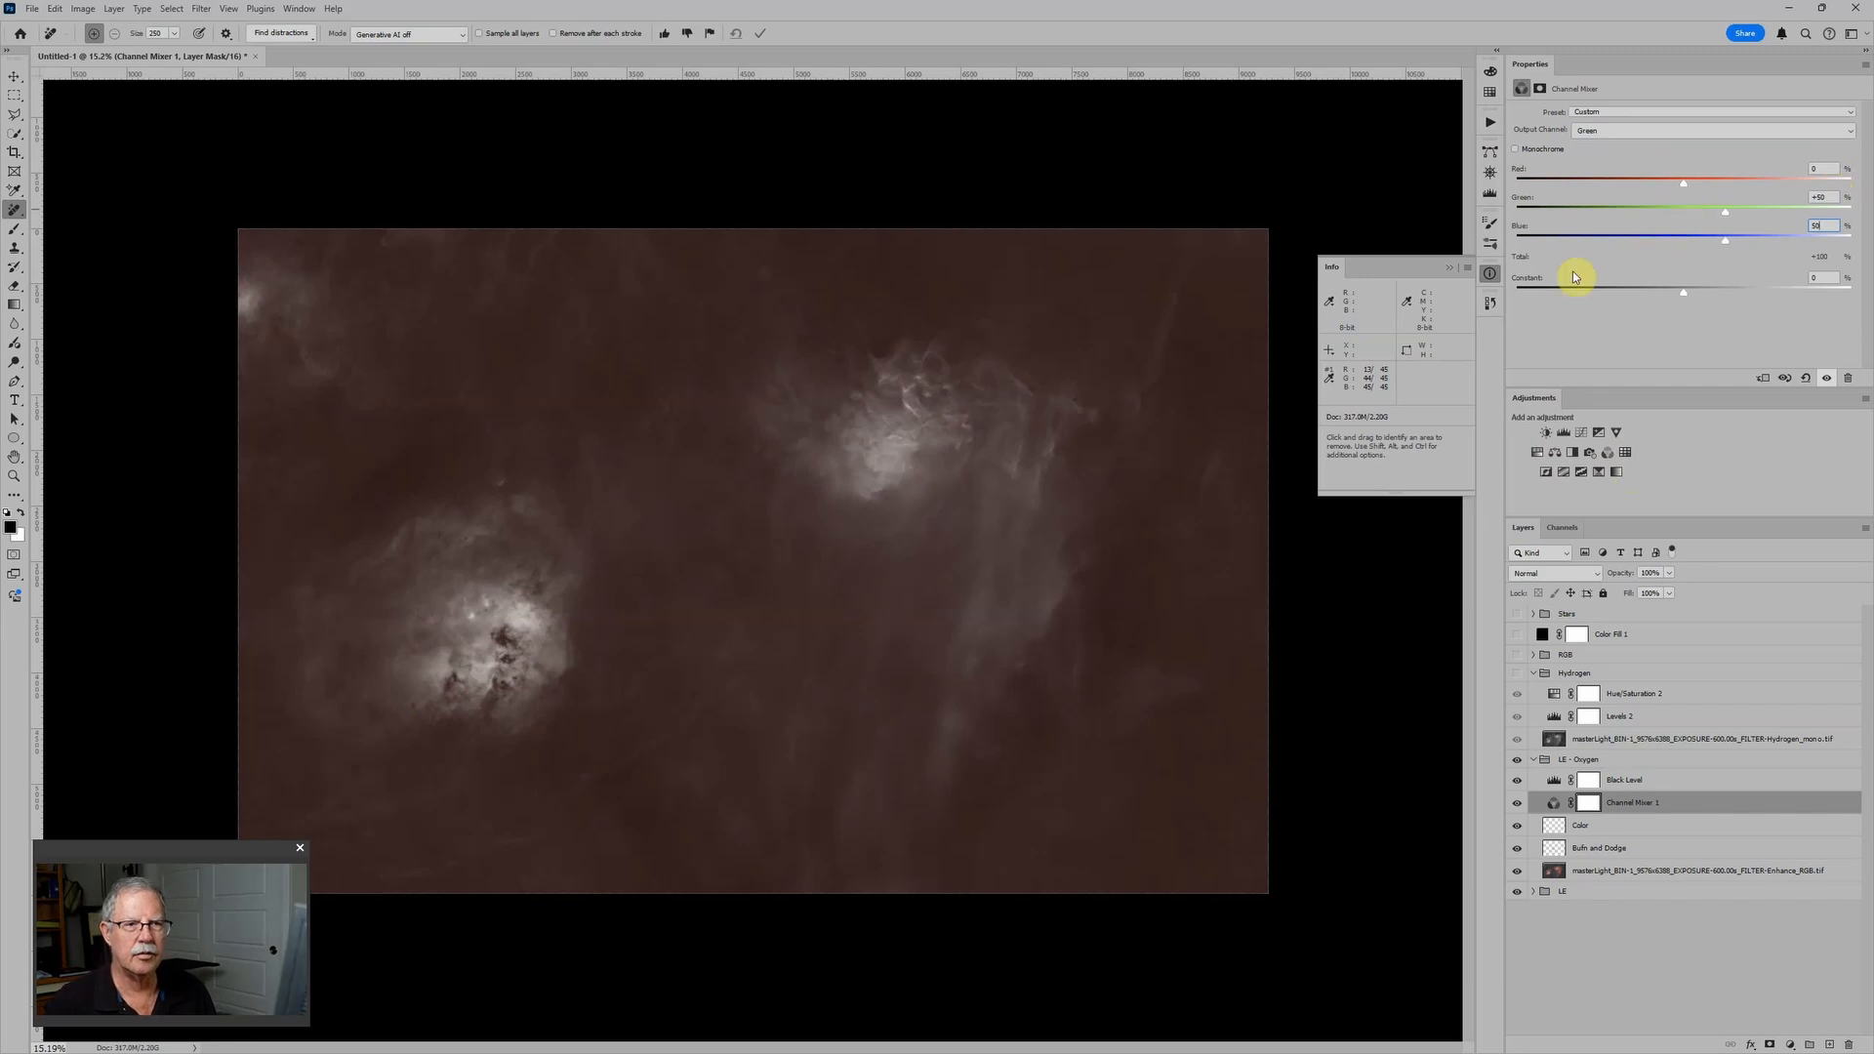
key("Tab")
Set the Channel Mixer's blue output channel to red 0%, green 50% and blue 50%
left_click(1638, 133)
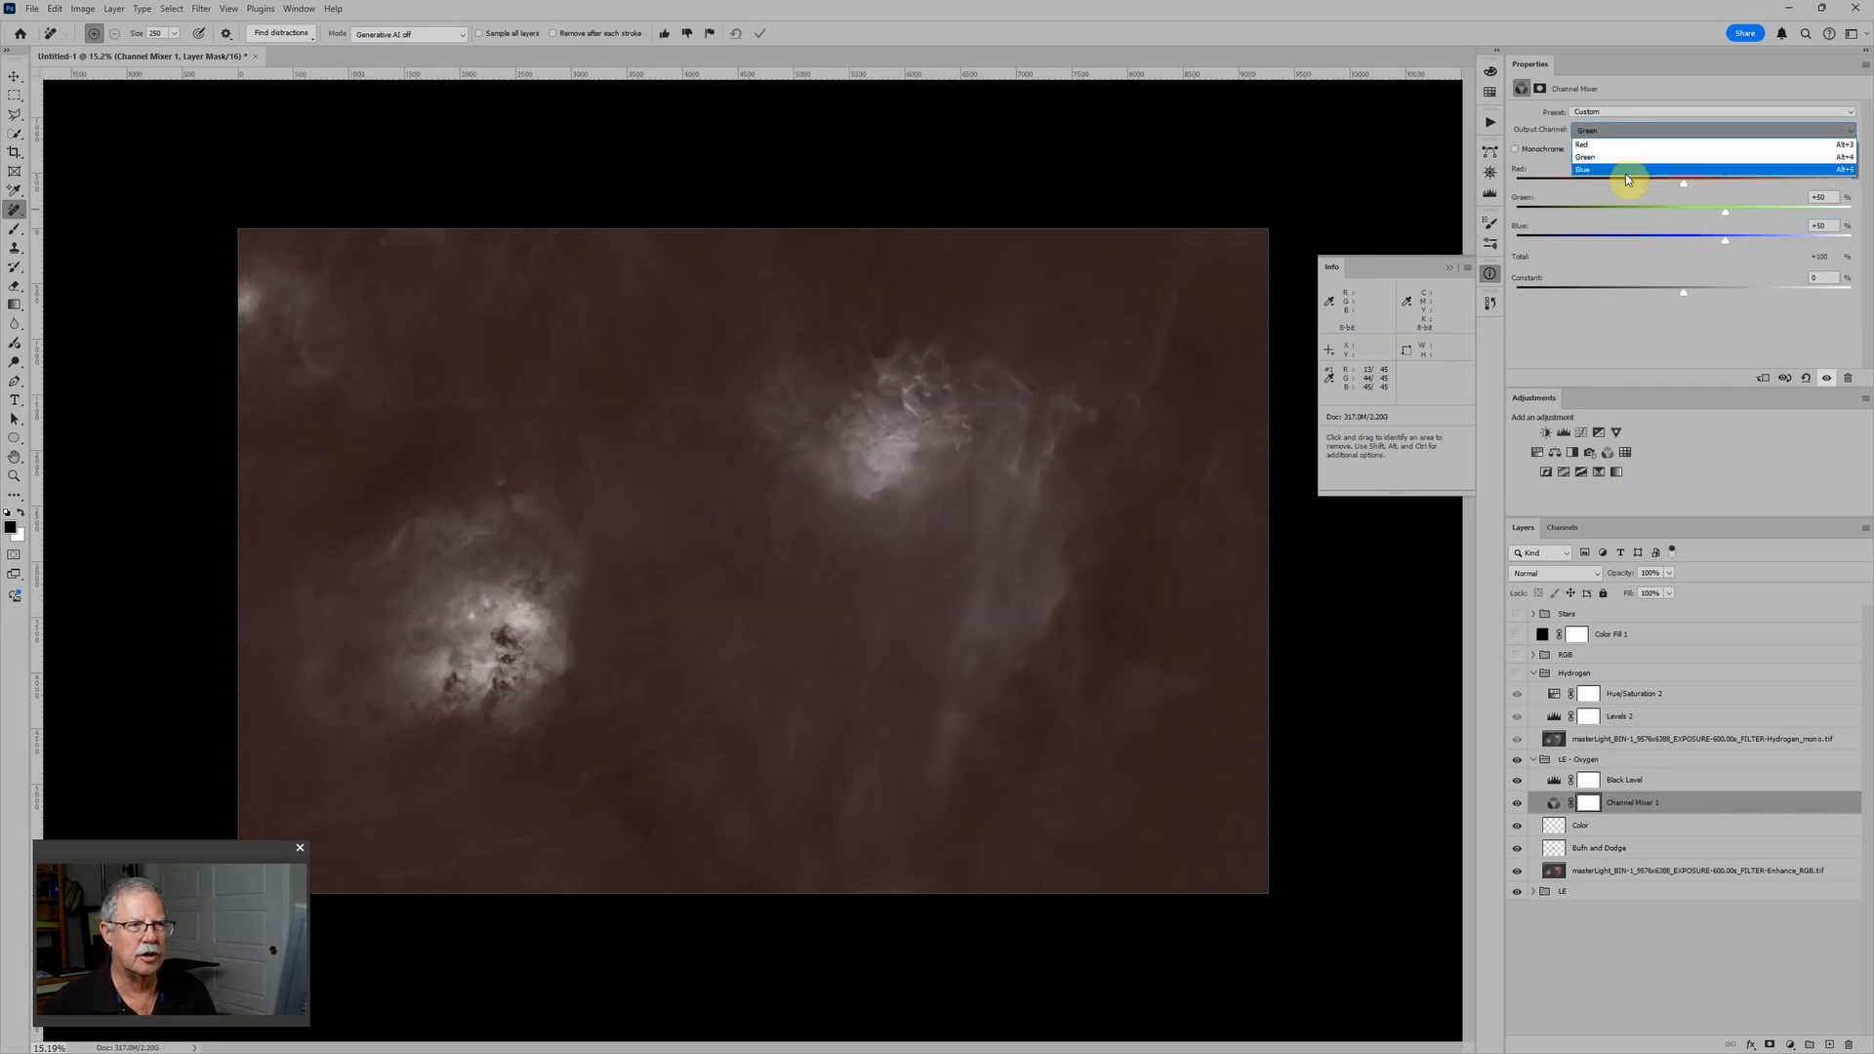
left_click(1626, 174)
left_click(1833, 168)
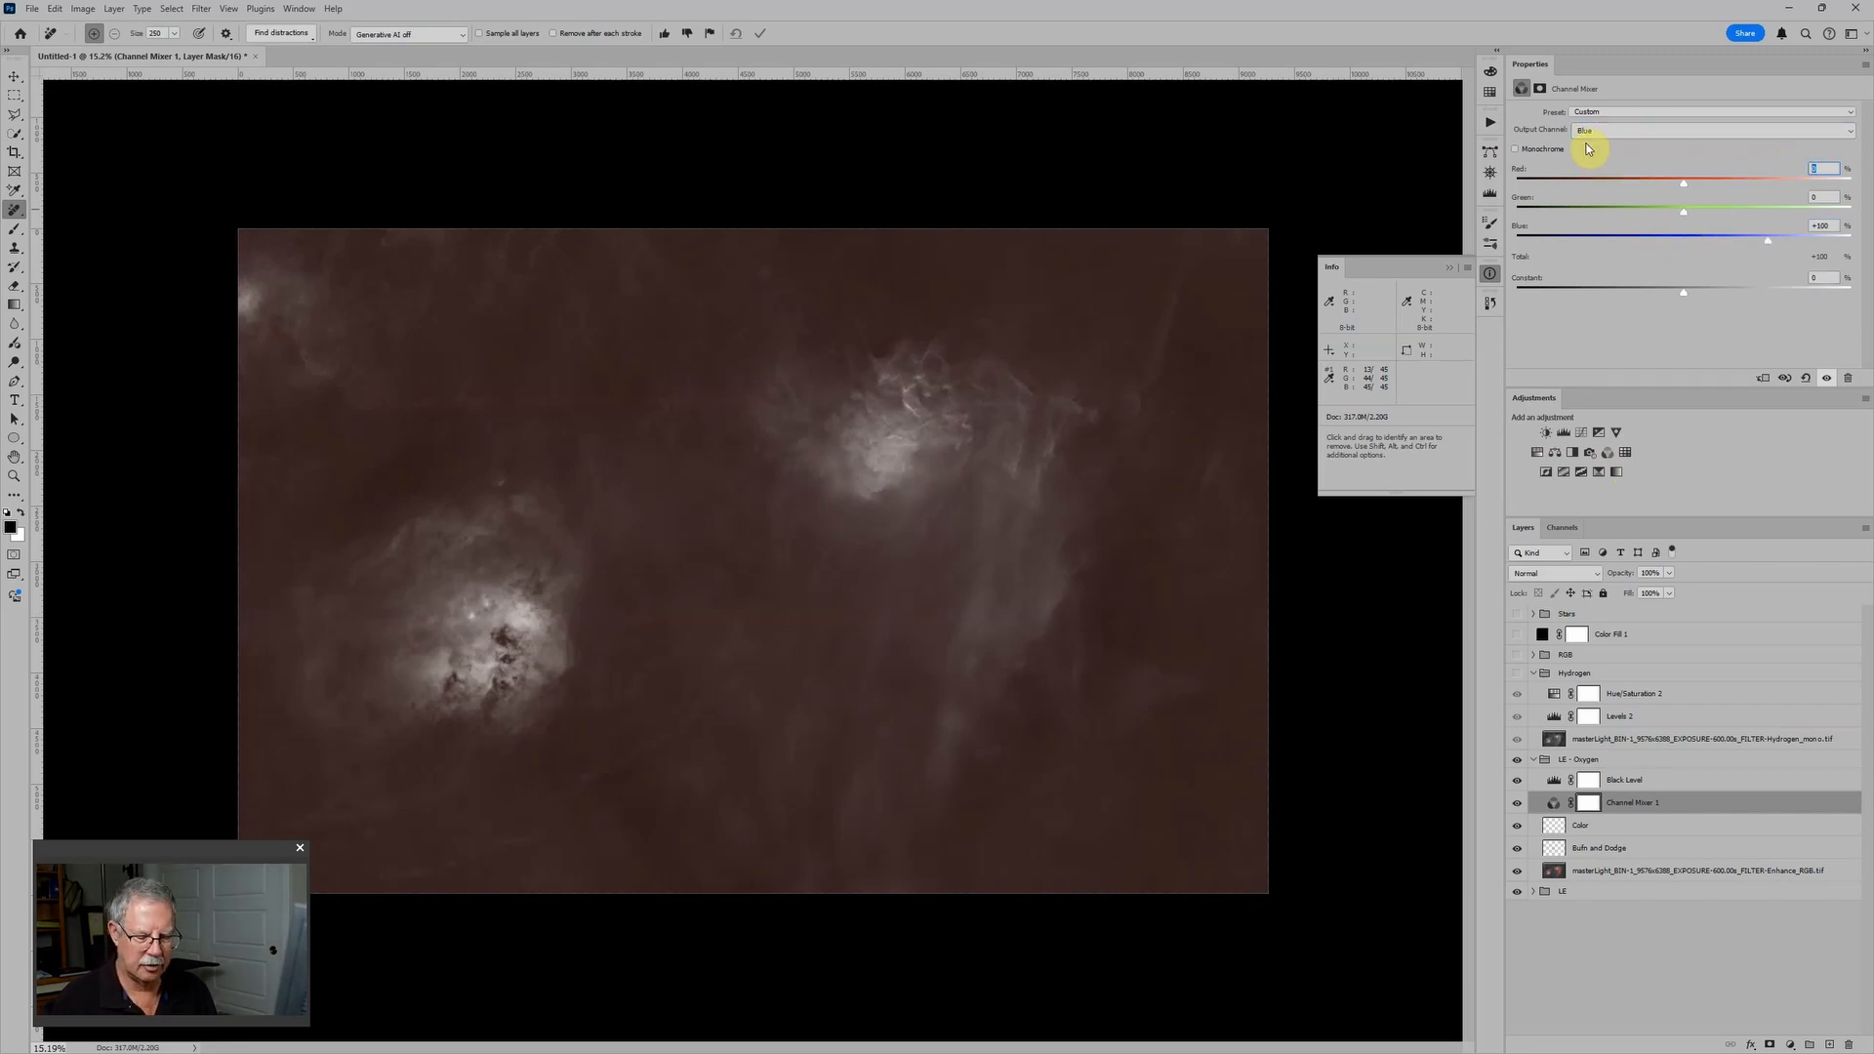
type("50")
key("Tab")
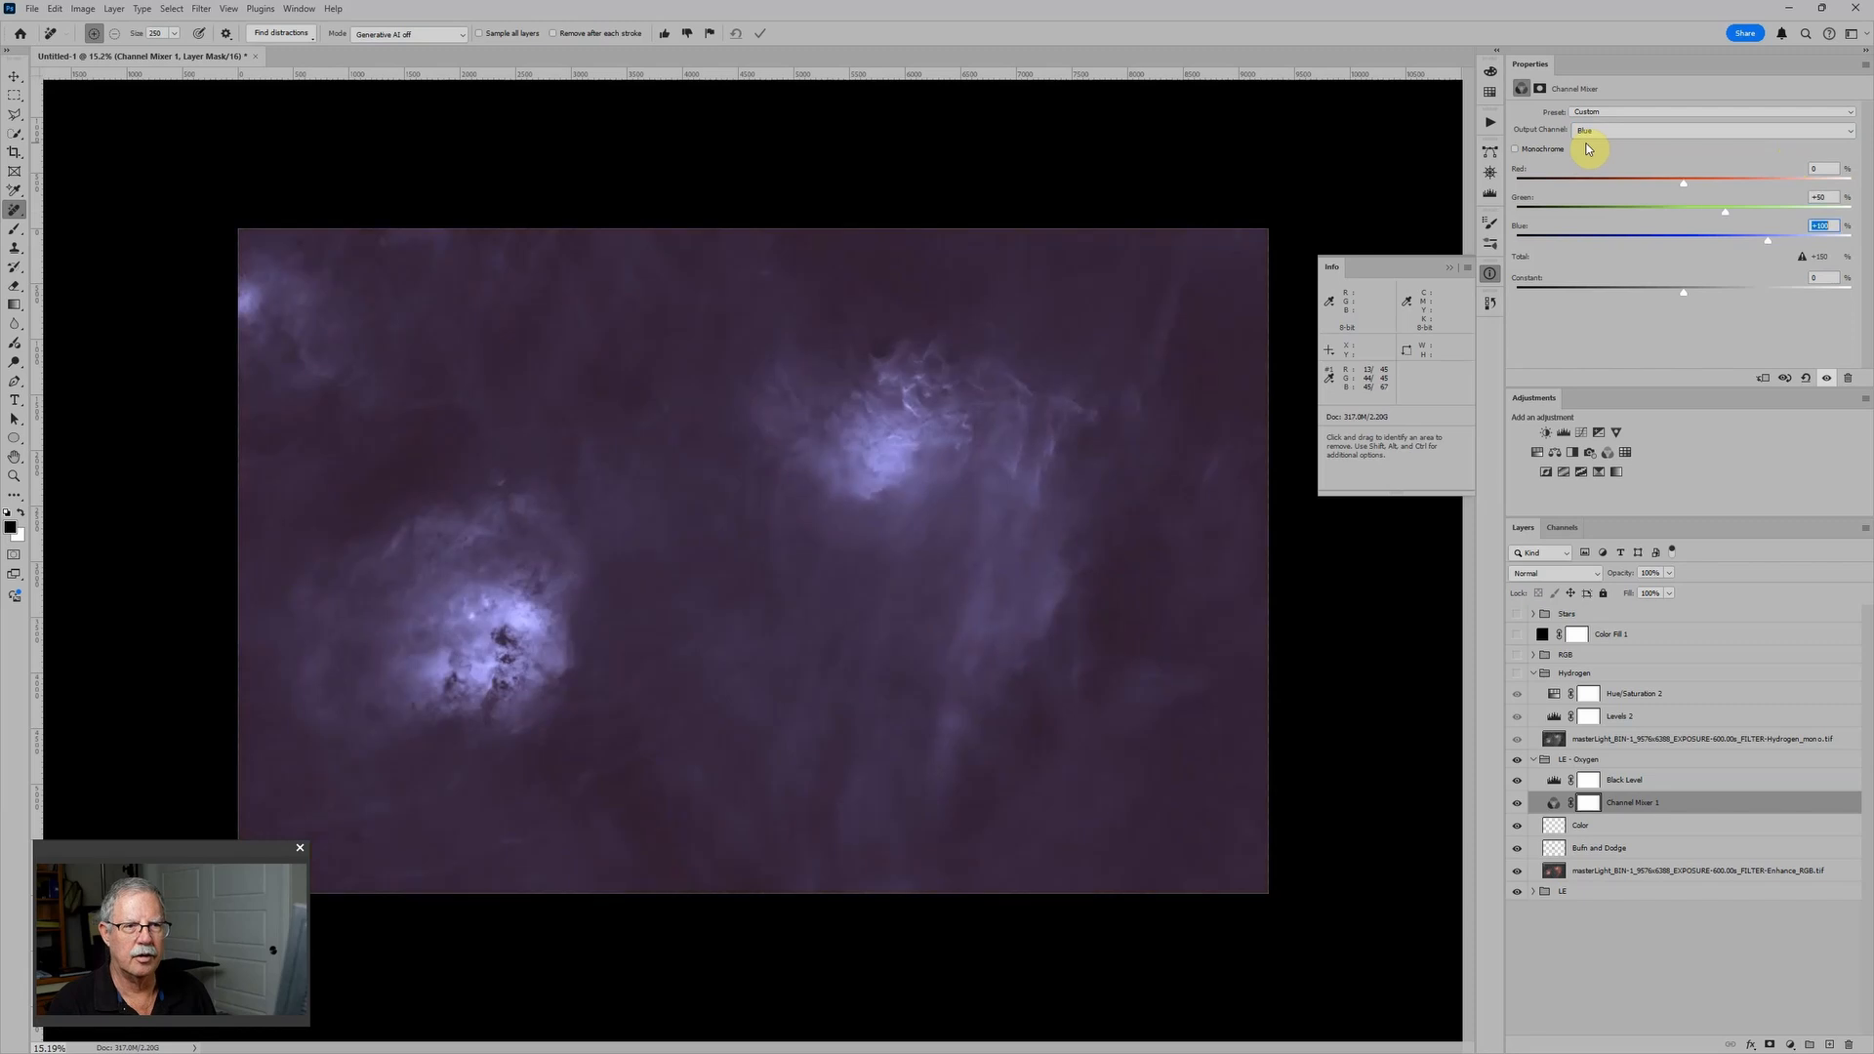
type("50")
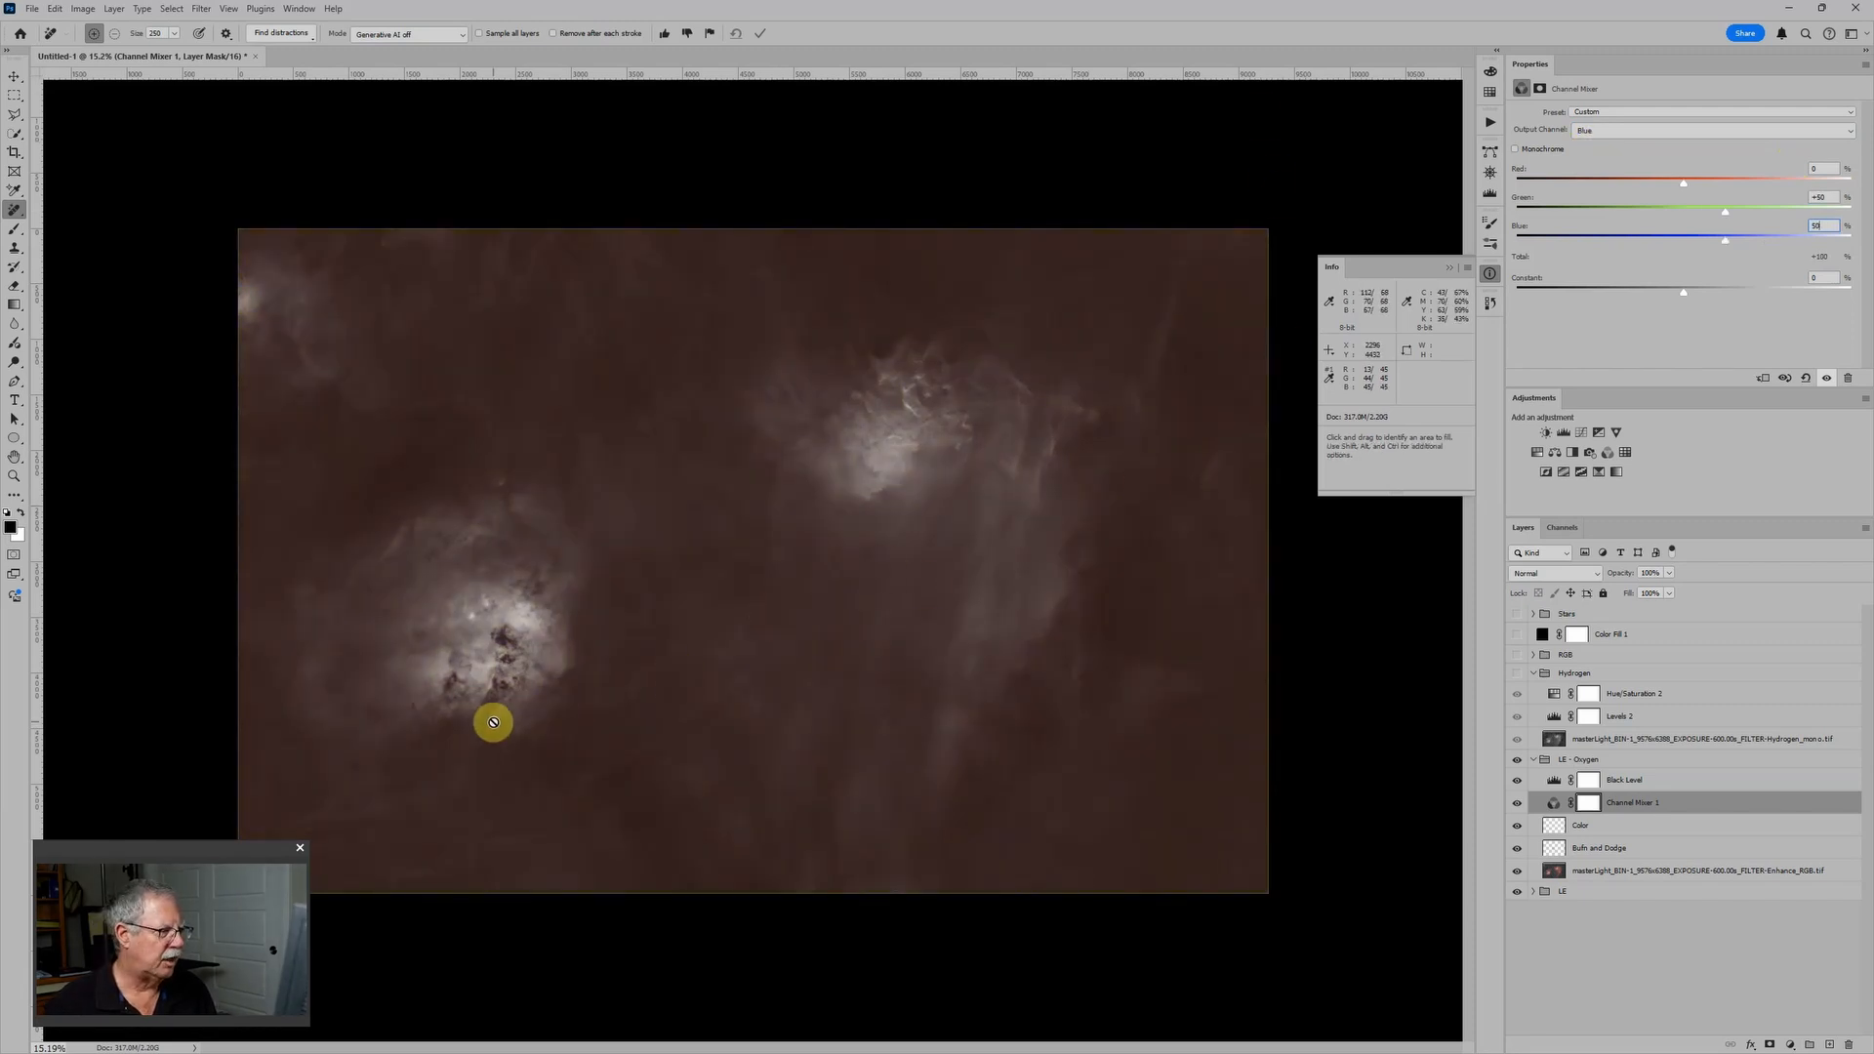
key("Return")
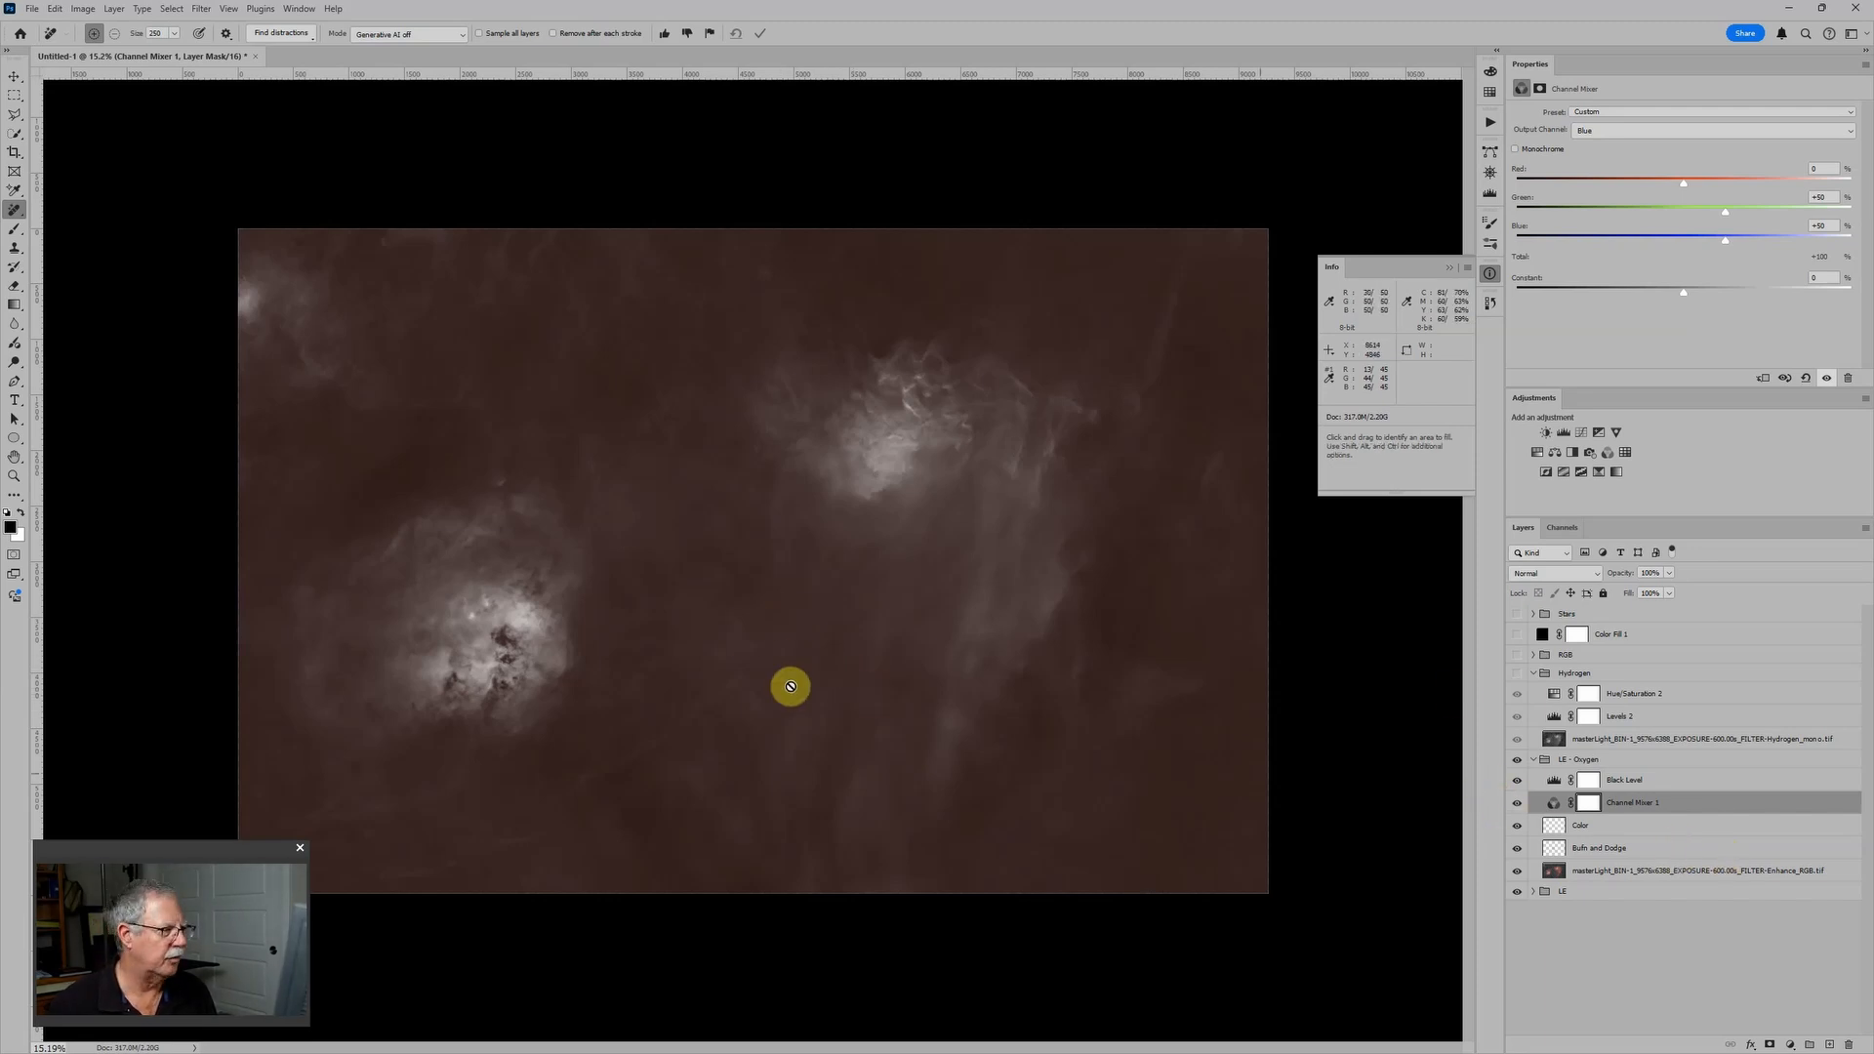
Add a colorizing Hue/Saturation adjustment above the Black Level layer in LE - Oxygen, with hue 180, saturation 100 and lightness -50
left_click(1675, 780)
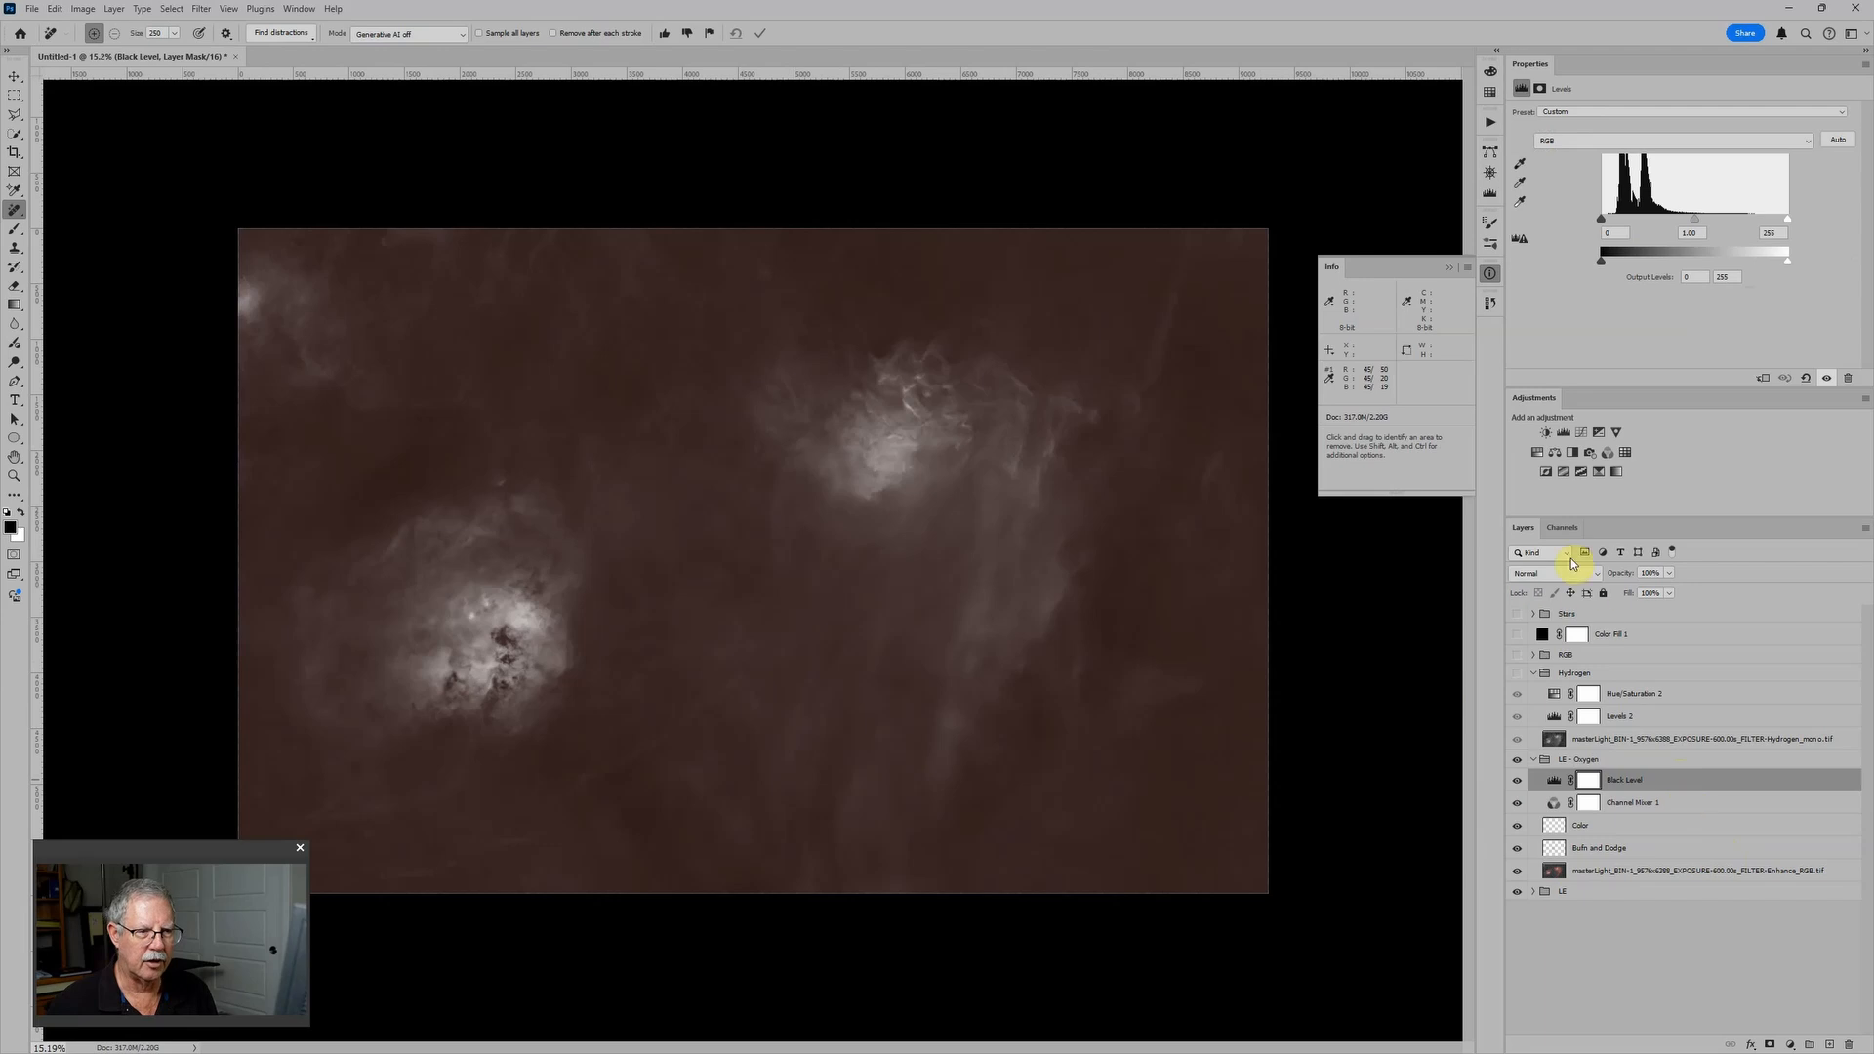
left_click(1539, 454)
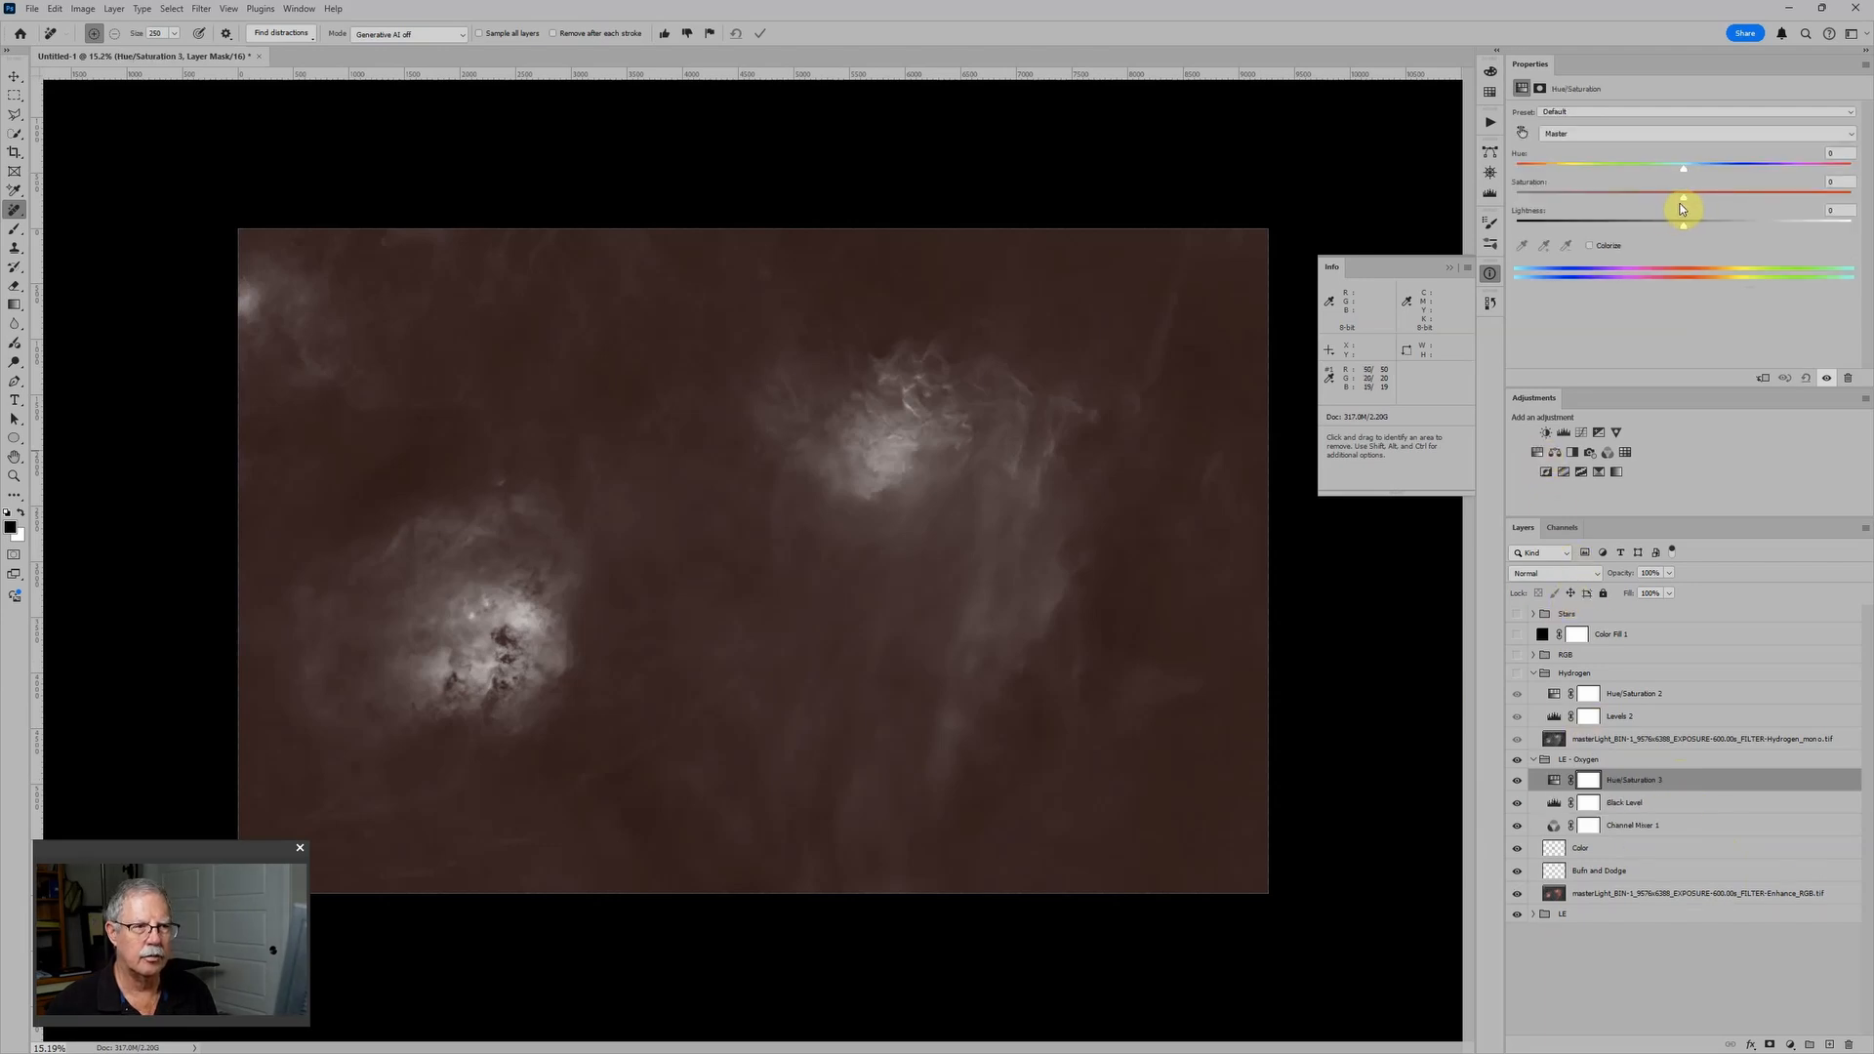
left_click(1590, 246)
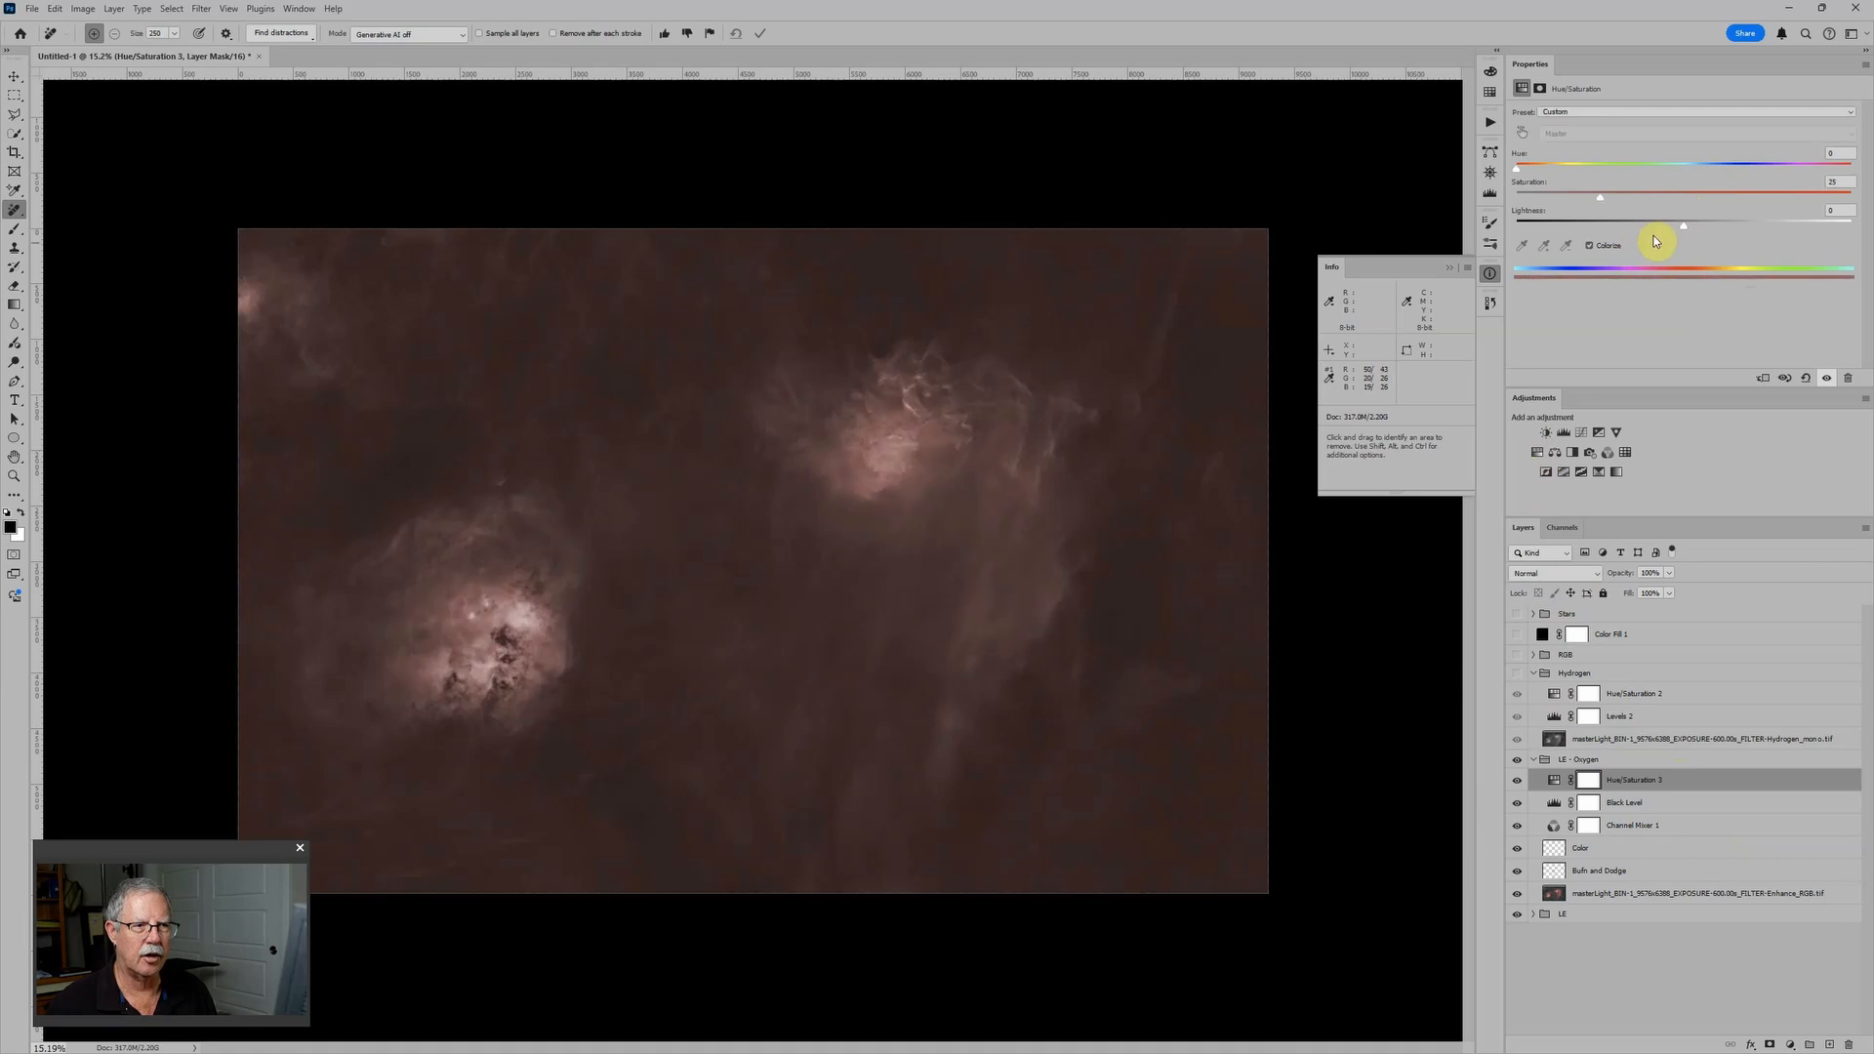
left_click_drag(1688, 226, 1609, 239)
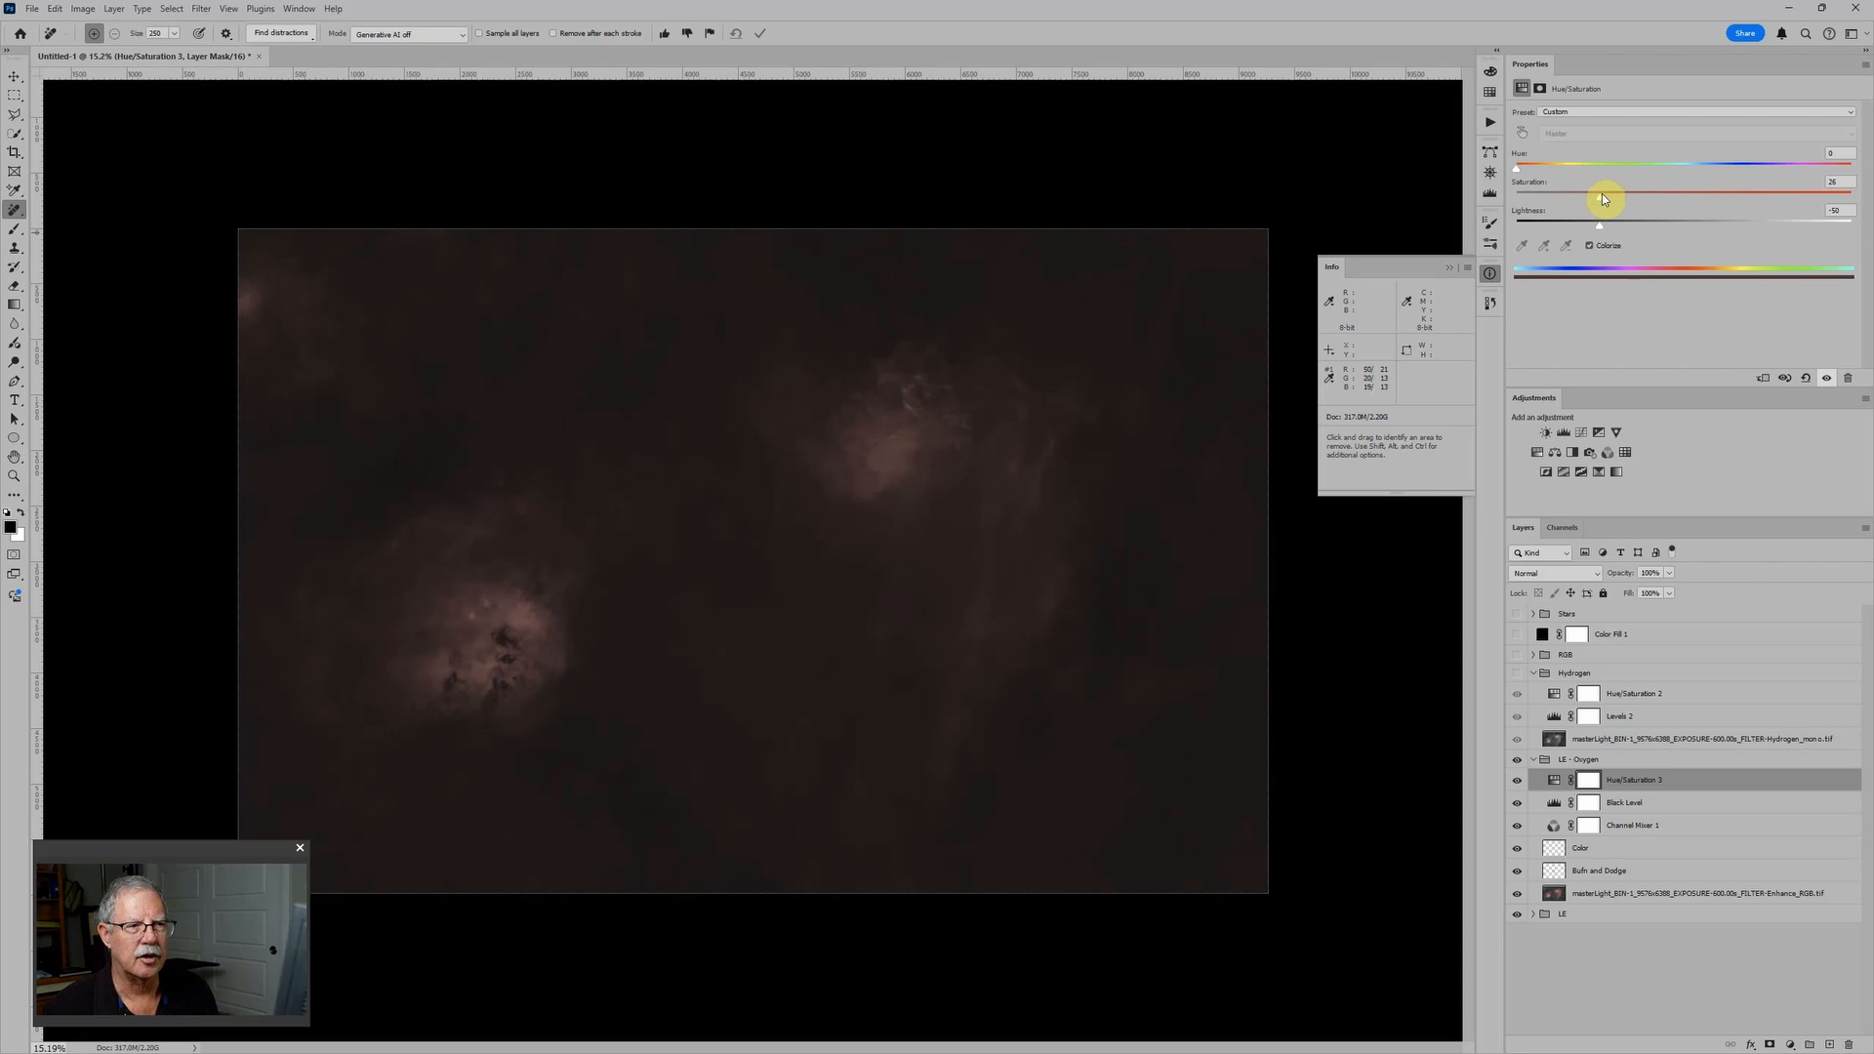
left_click_drag(1602, 198, 1852, 193)
left_click_drag(1518, 167, 1670, 173)
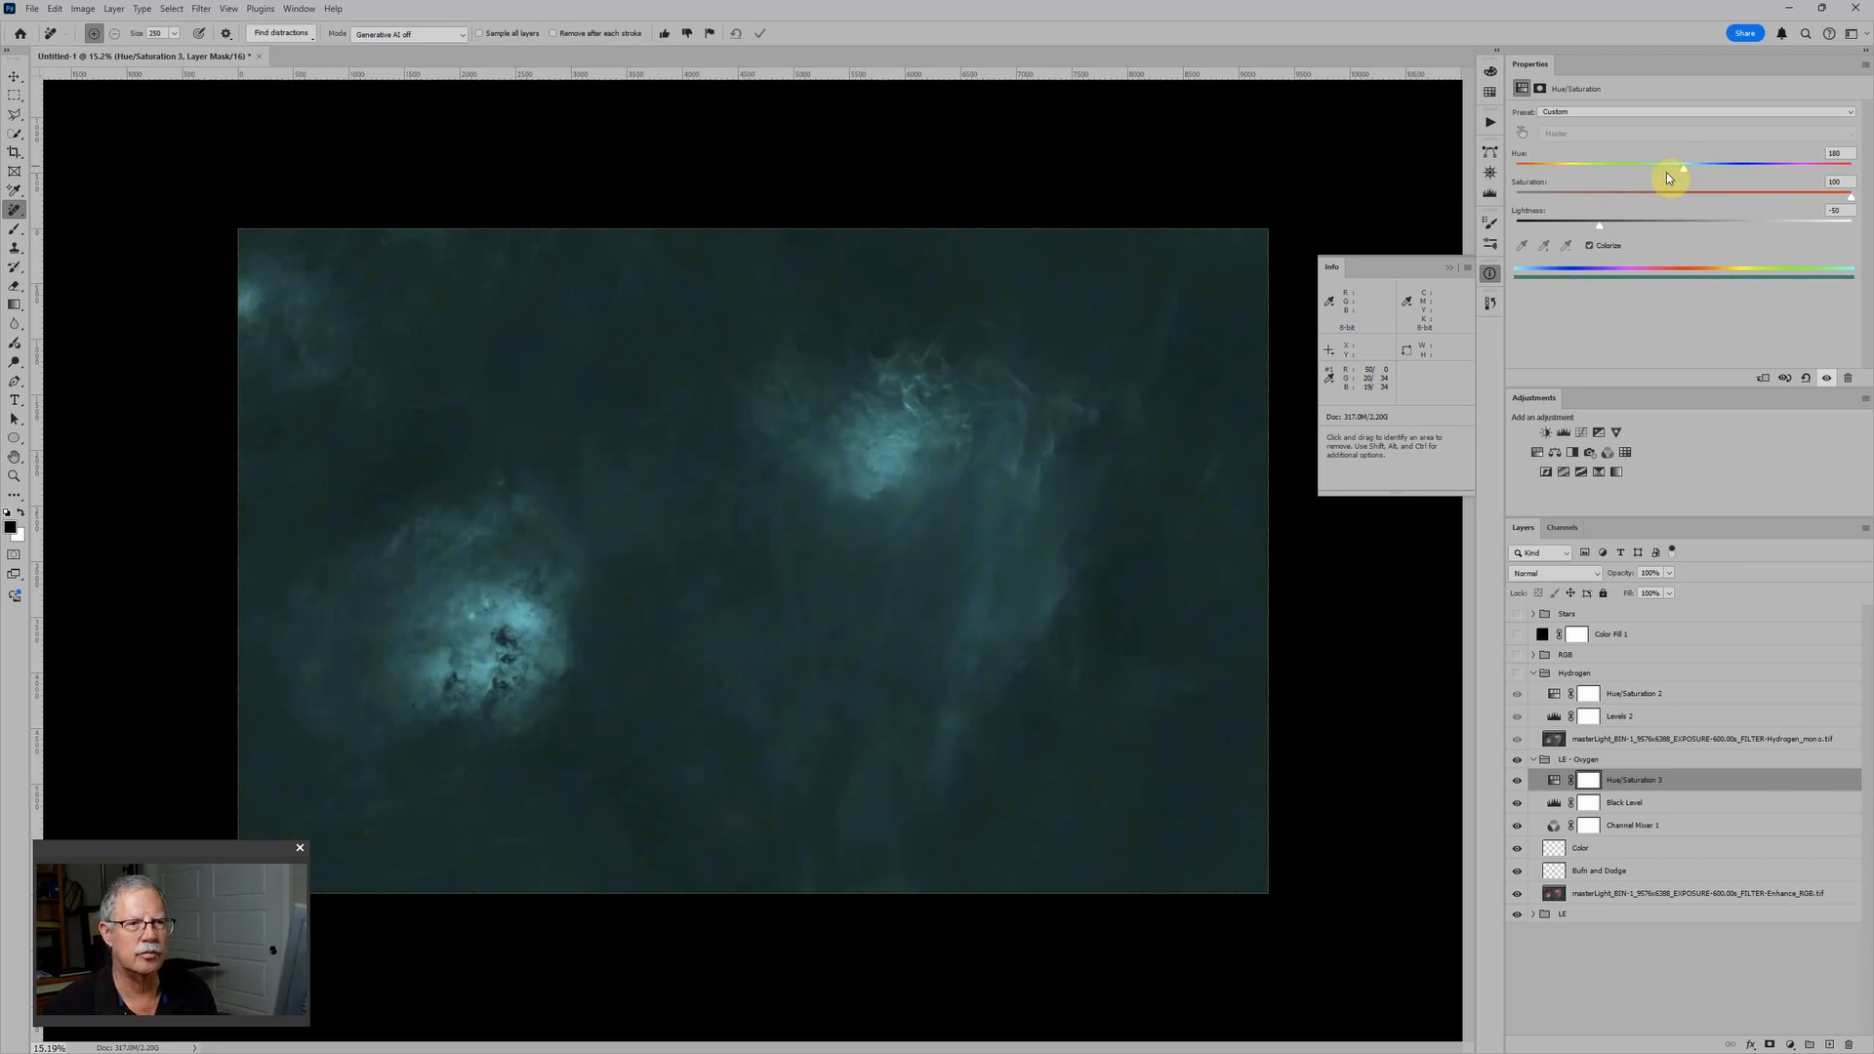
Collapse the LE - Oxygen group, then show the Hydrogen group and hide the original LE group
scroll(756, 612, "down", 2)
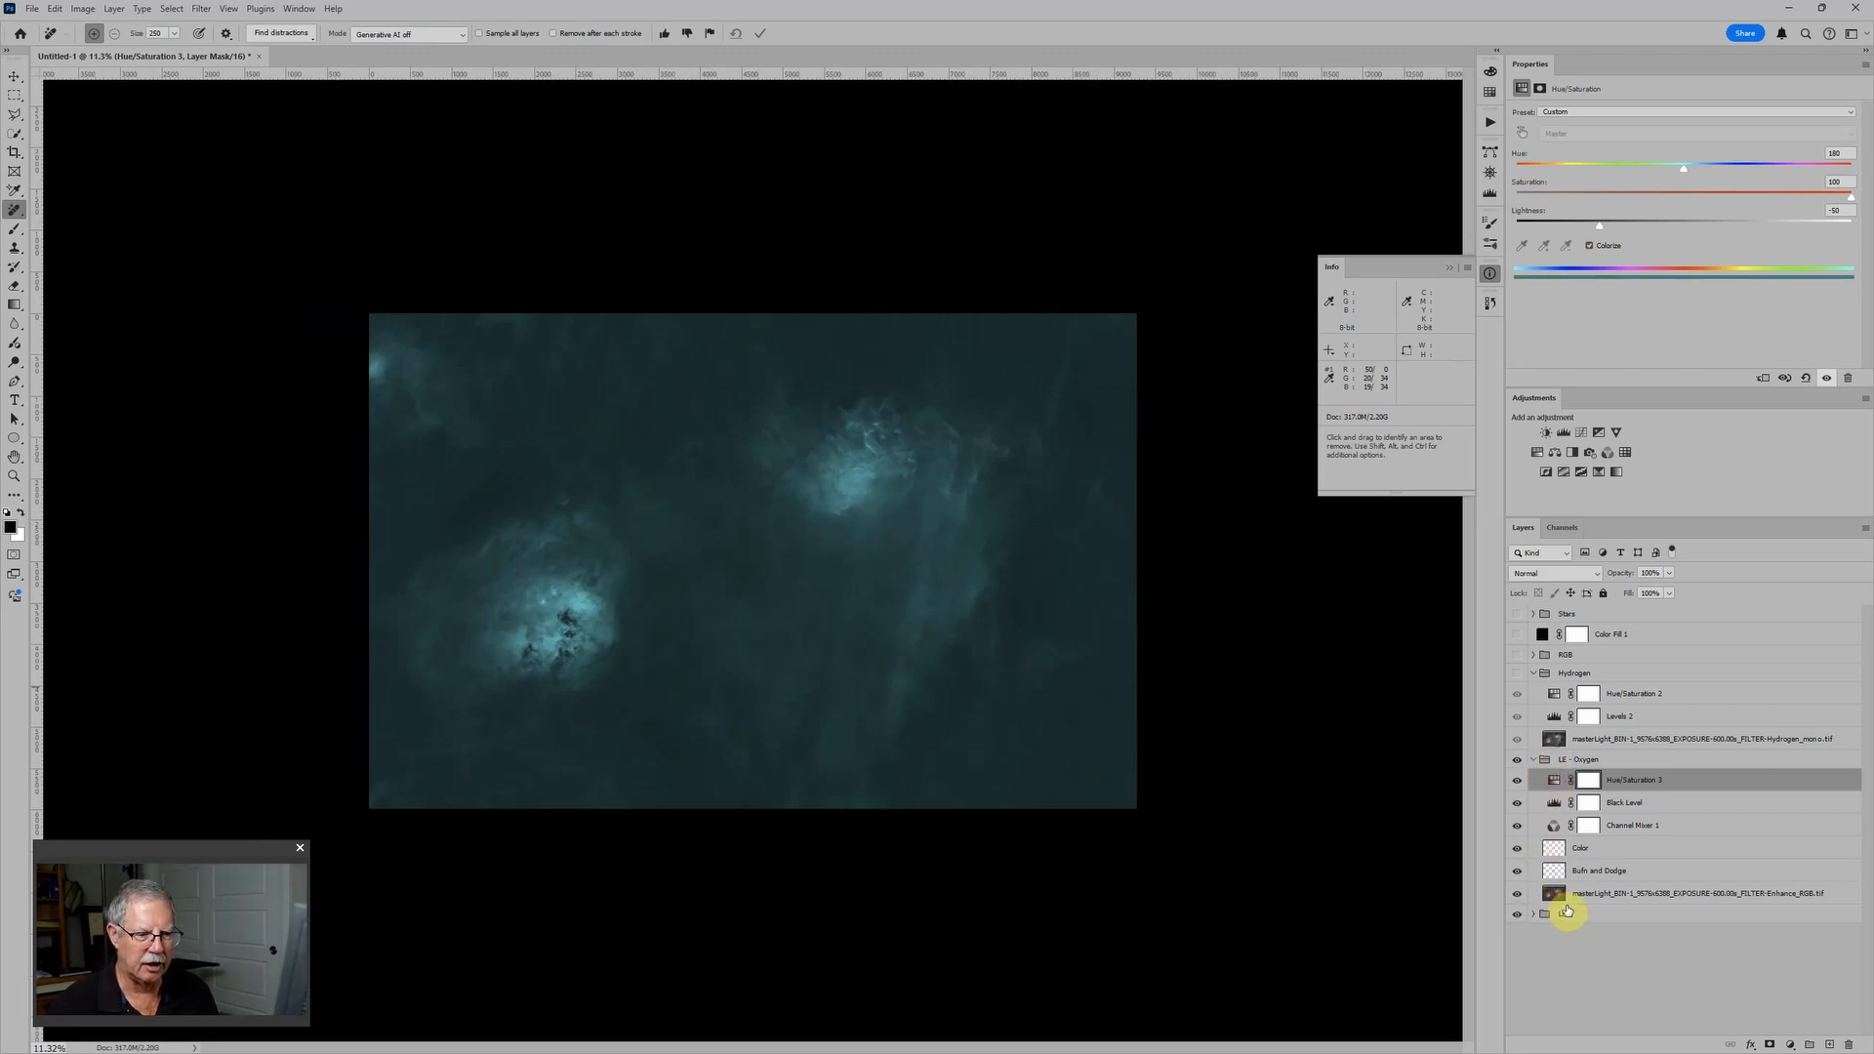
left_click(1532, 760)
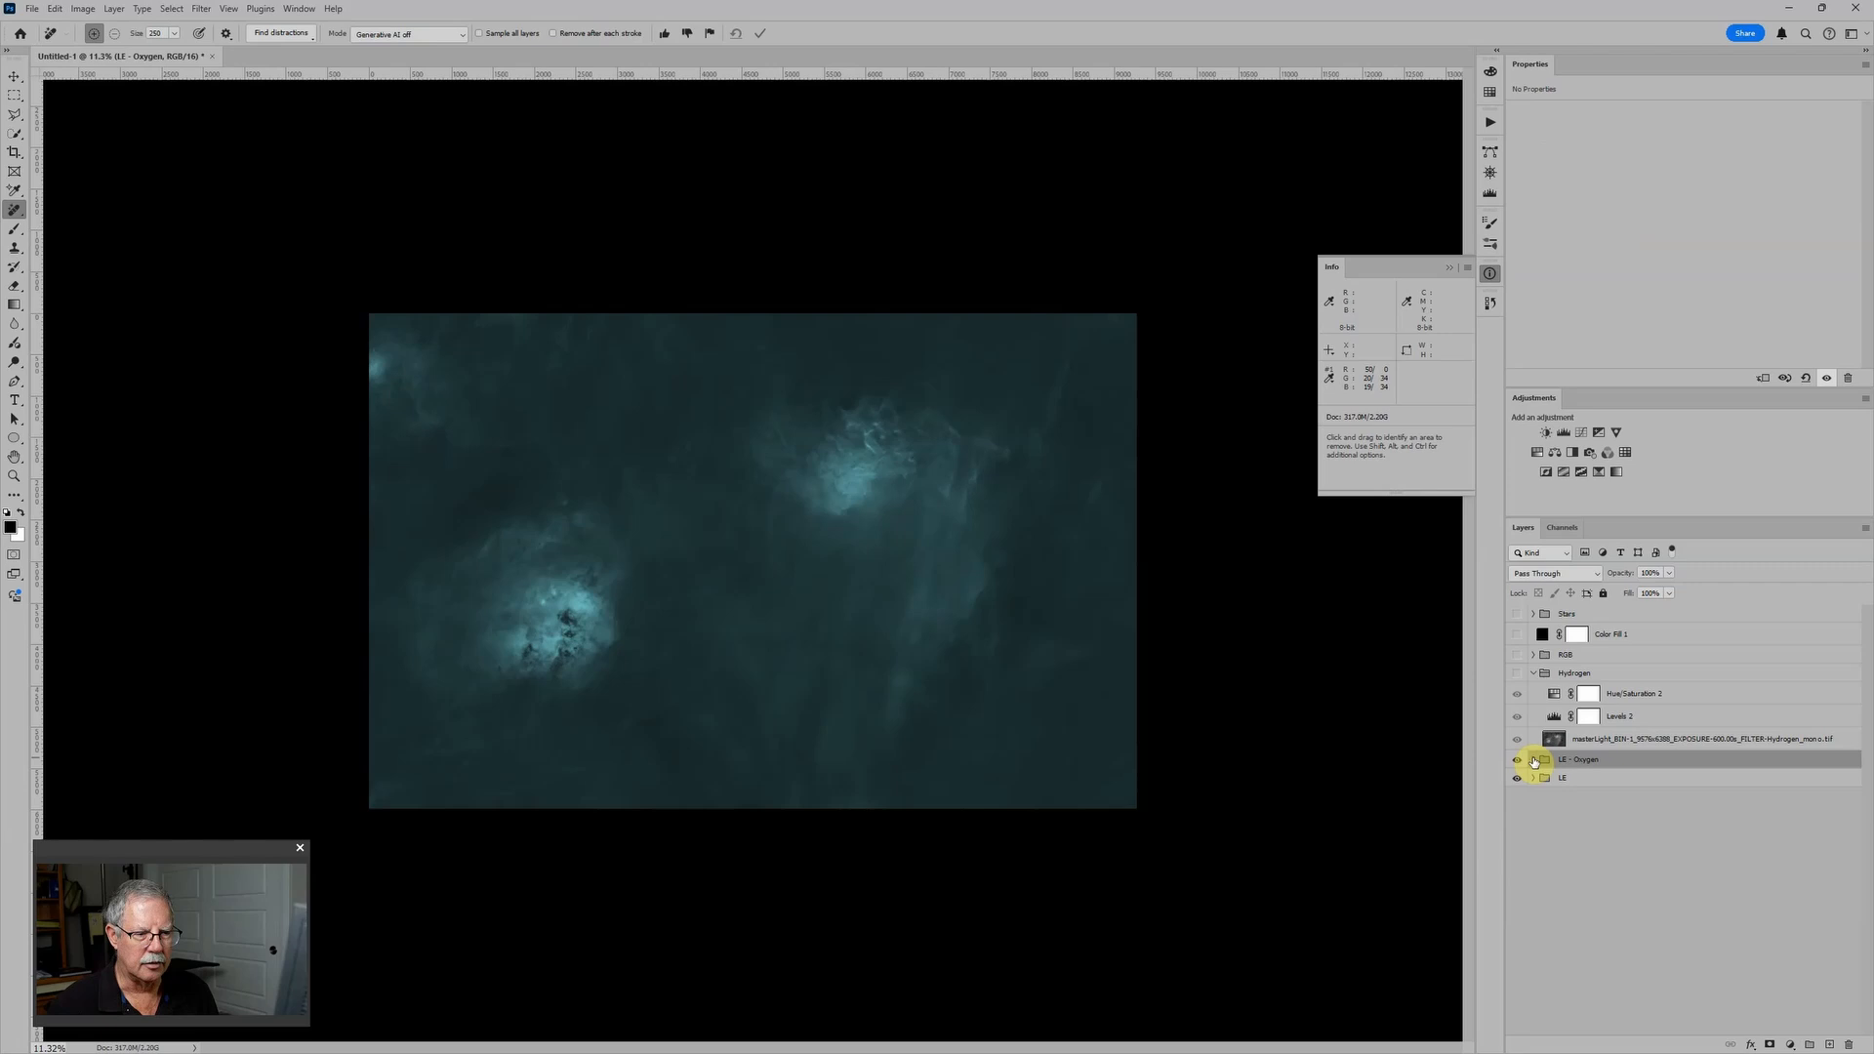
left_click(1517, 674)
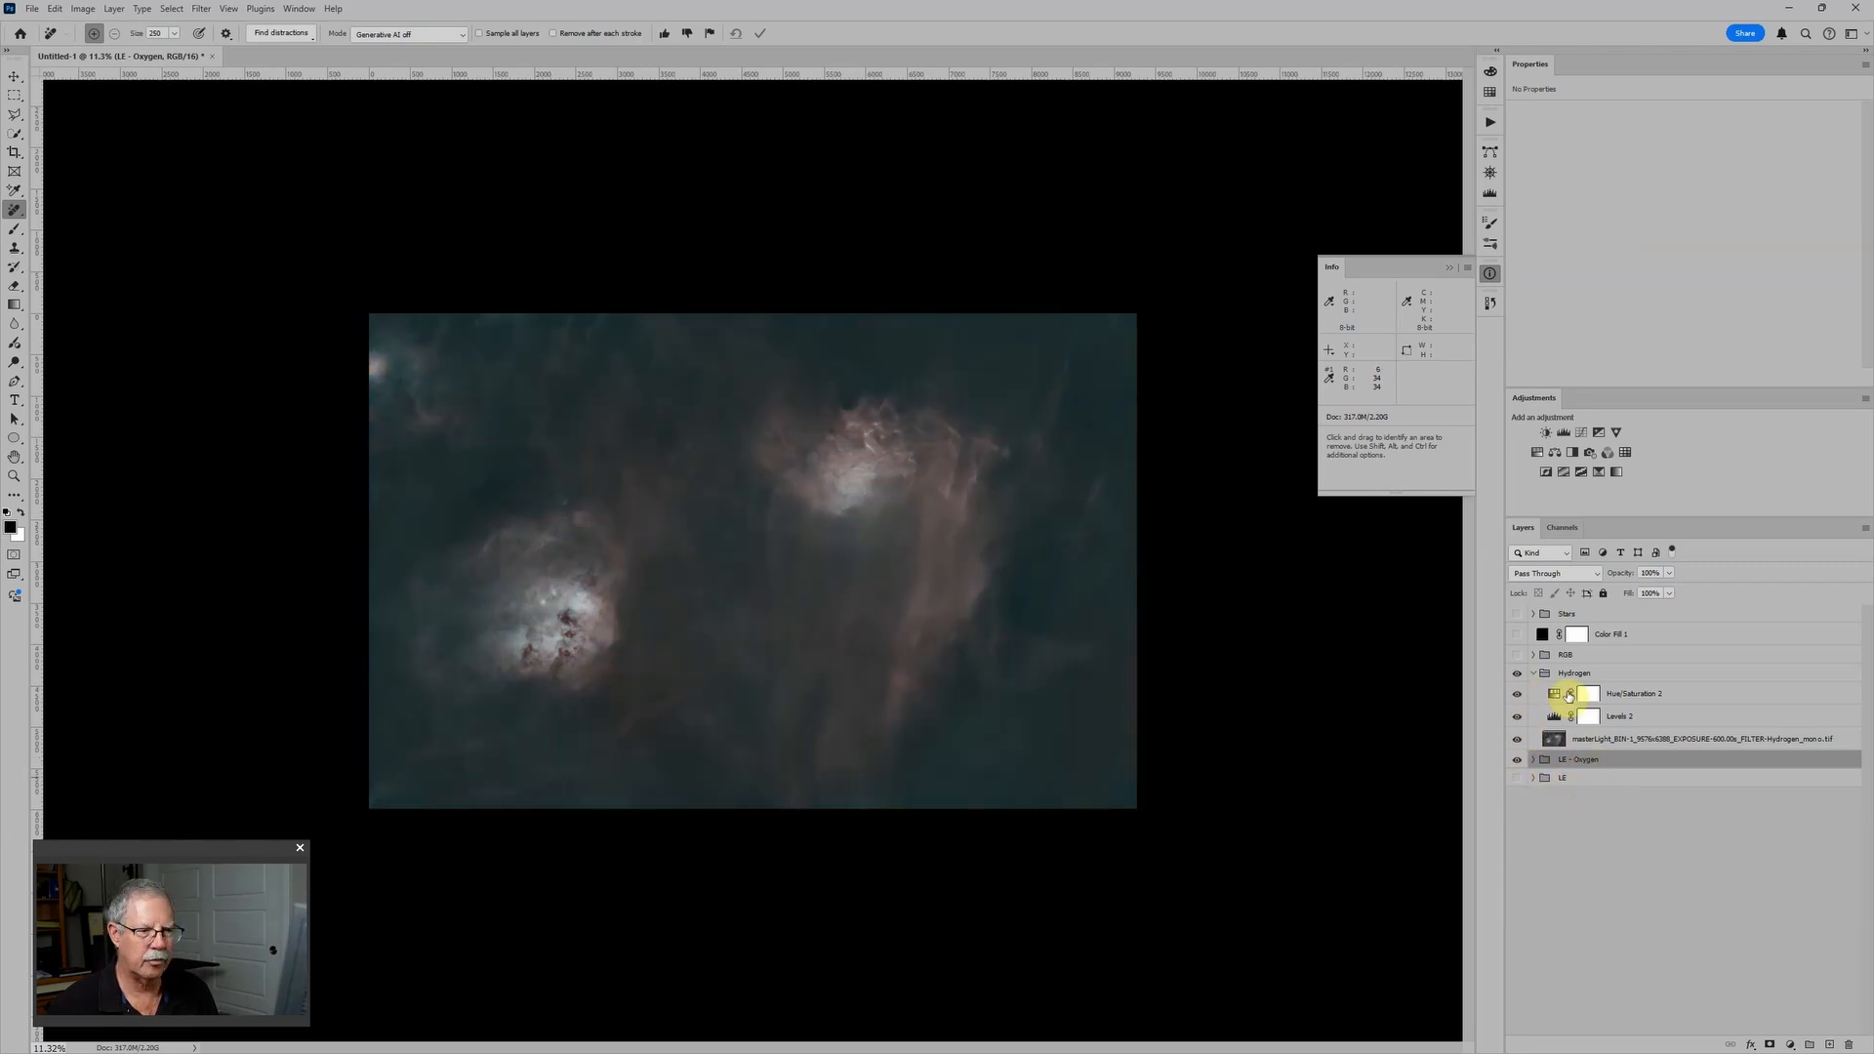
Toggle the Hydrogen group's visibility to compare the oxygen image with and without it
left_click(1577, 674)
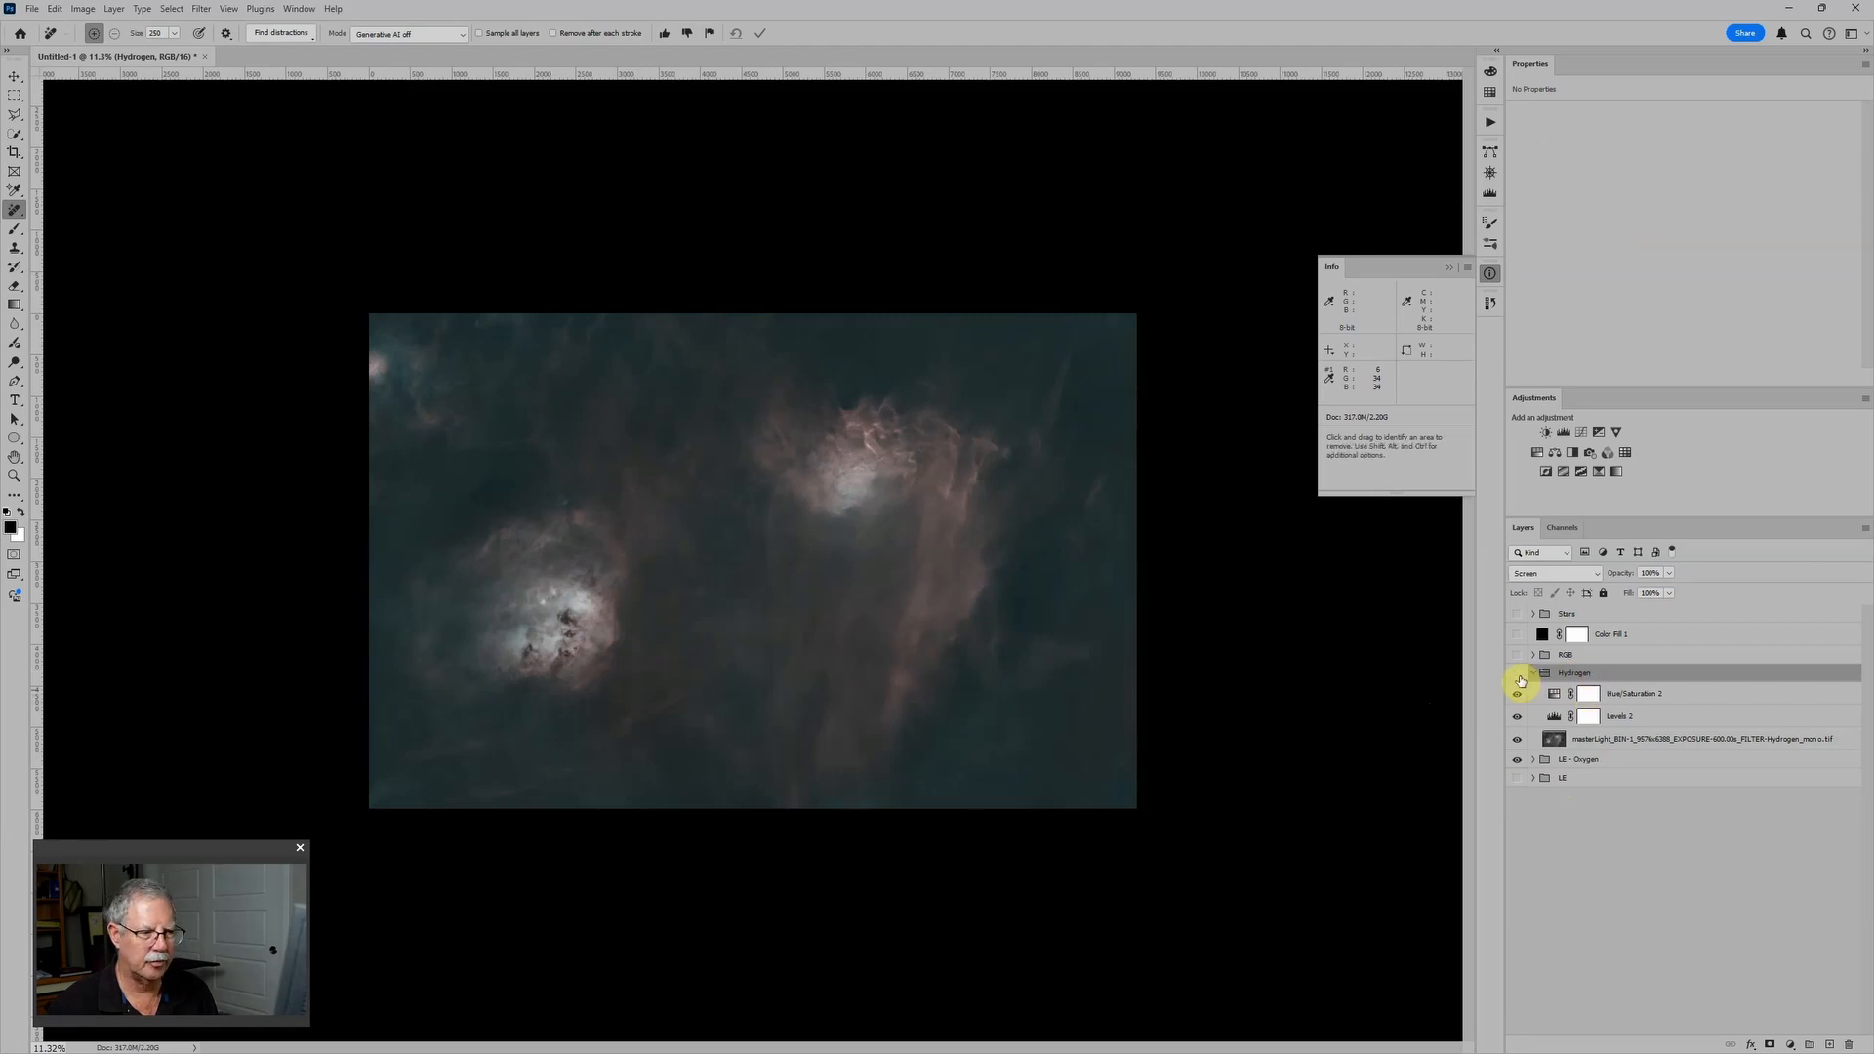
left_click(1519, 674)
left_click(1519, 674)
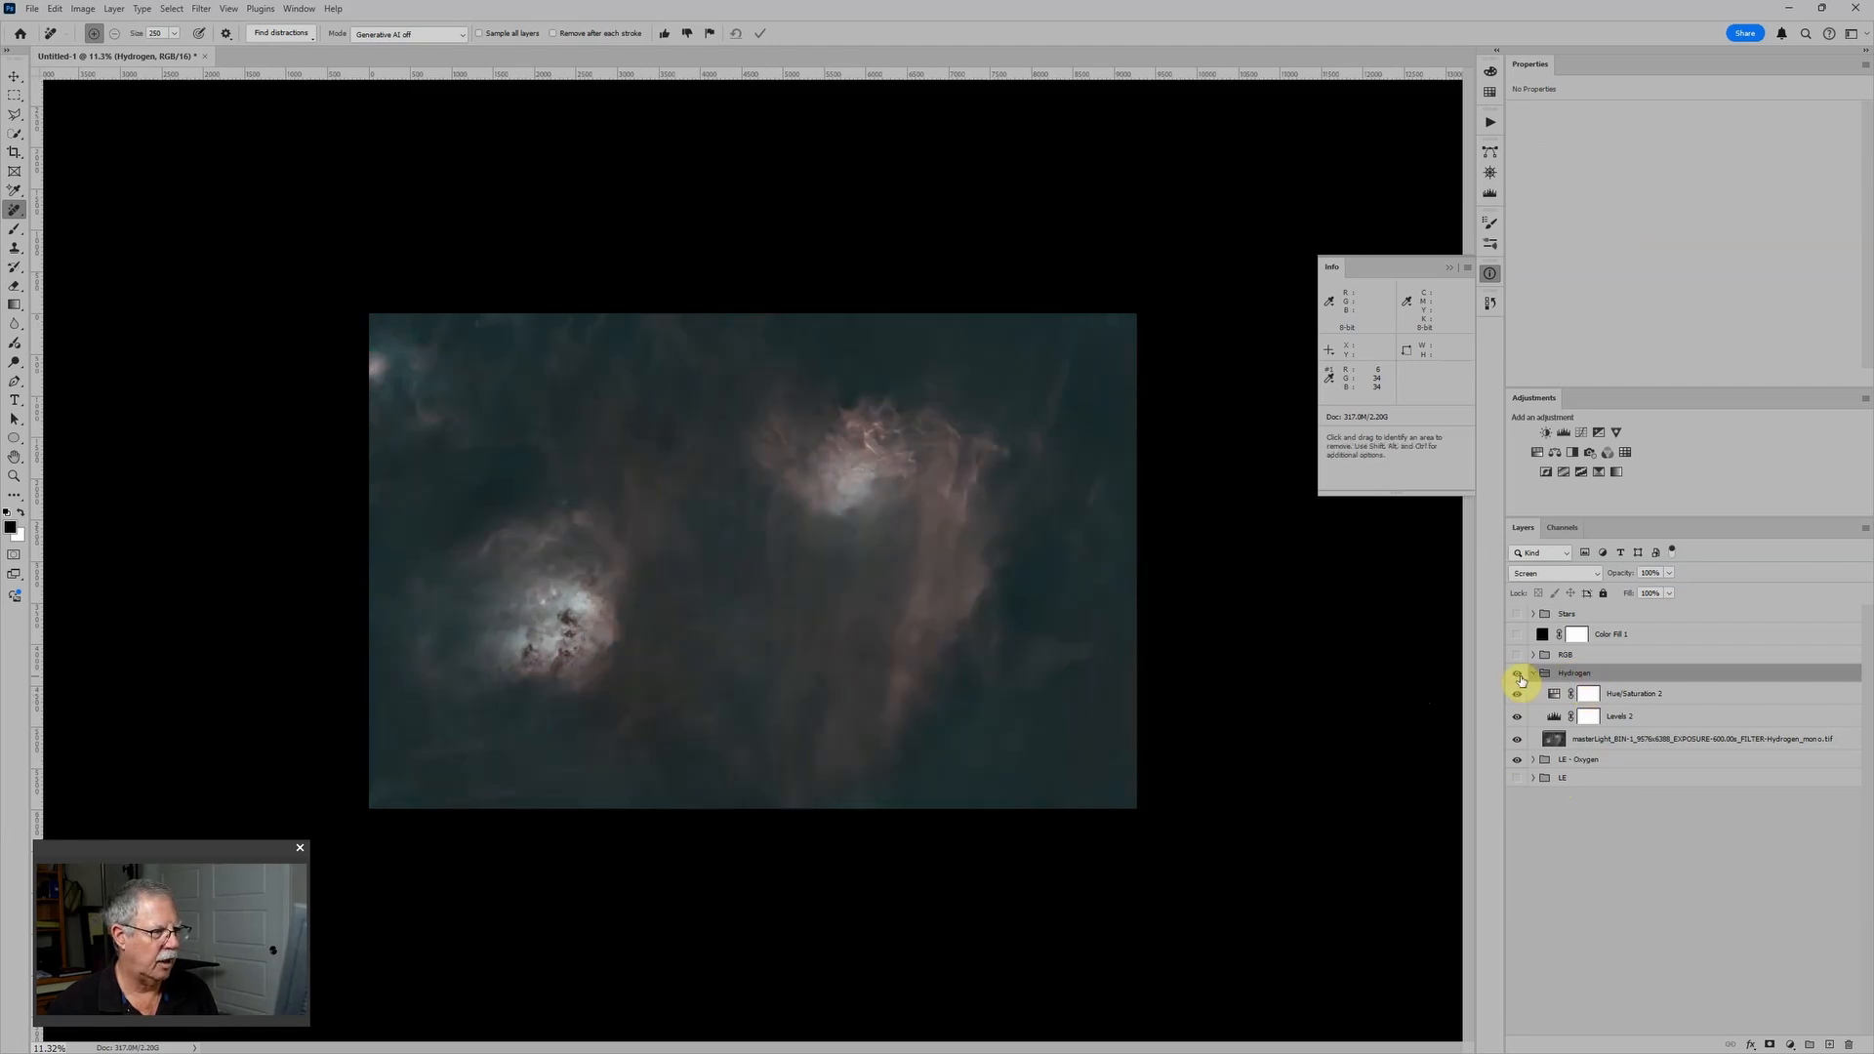
Adjust the Levels layer in the Hydrogen group, setting the midtones to 1.28 and slightly lowering the black input level
left_click(1564, 763)
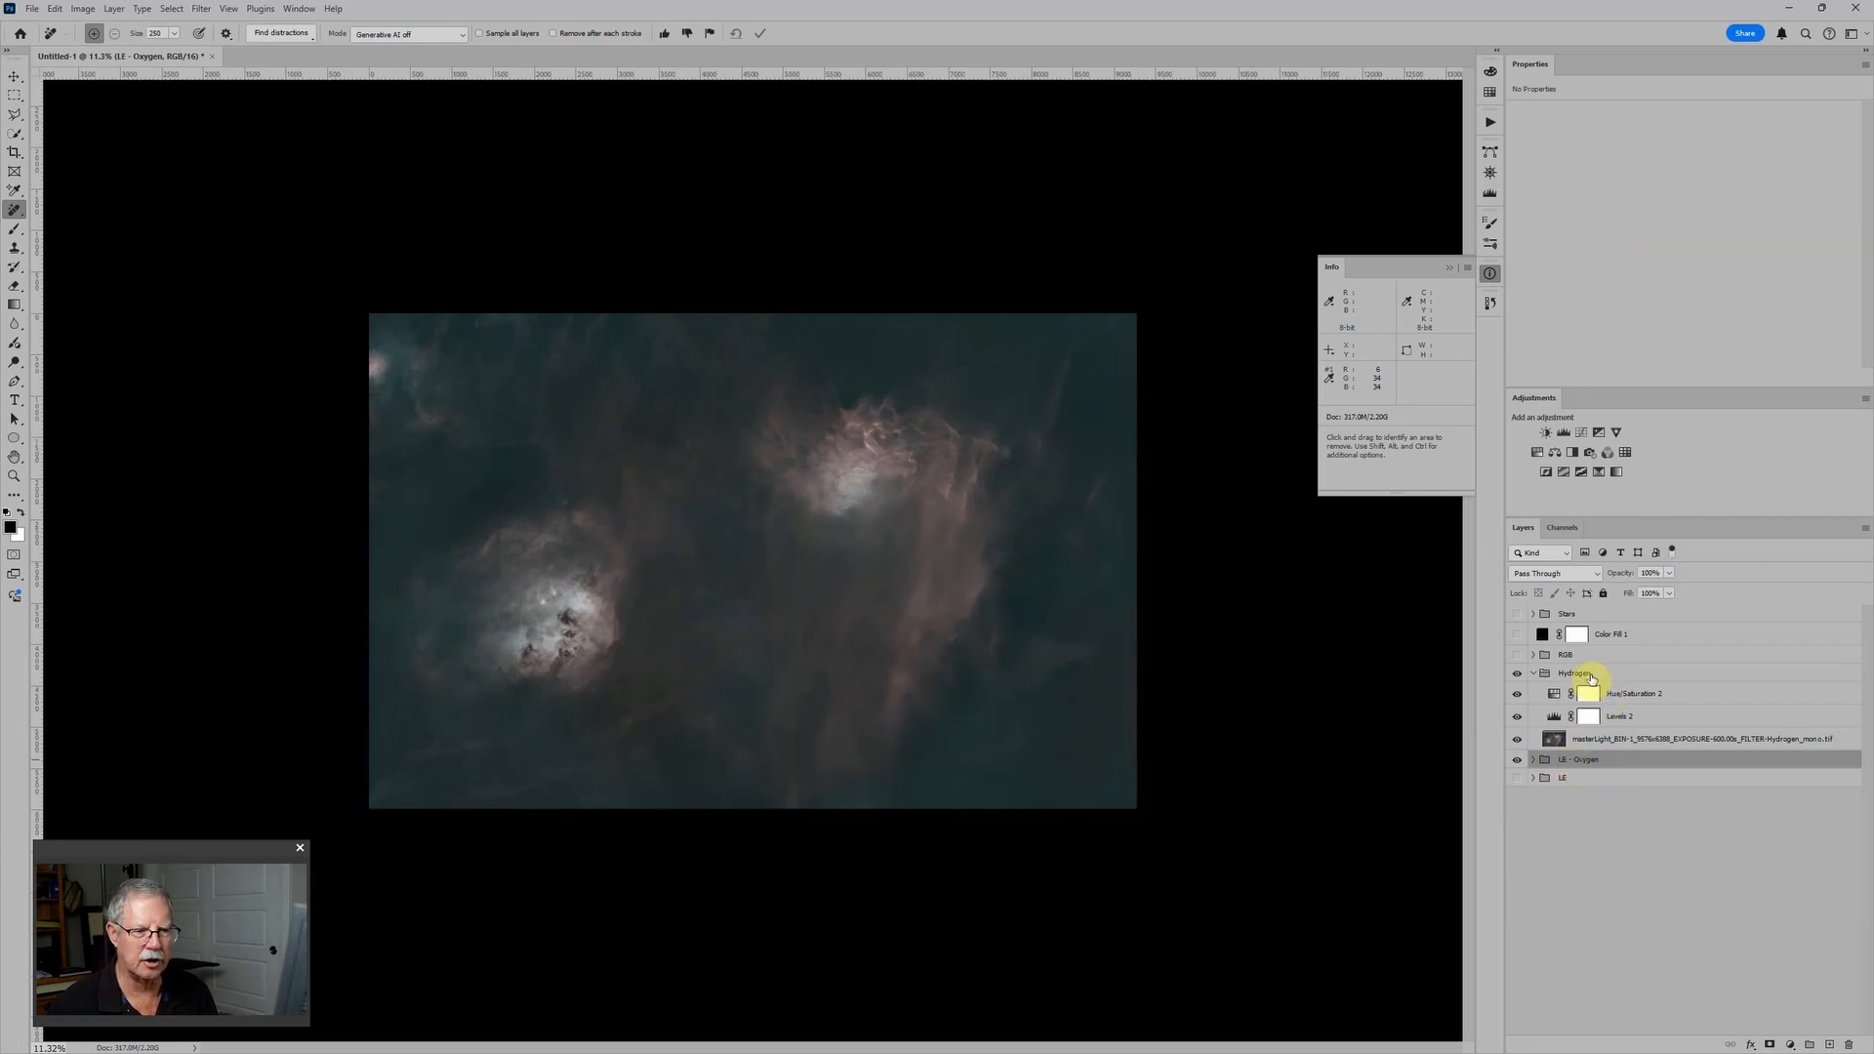
left_click(1556, 720)
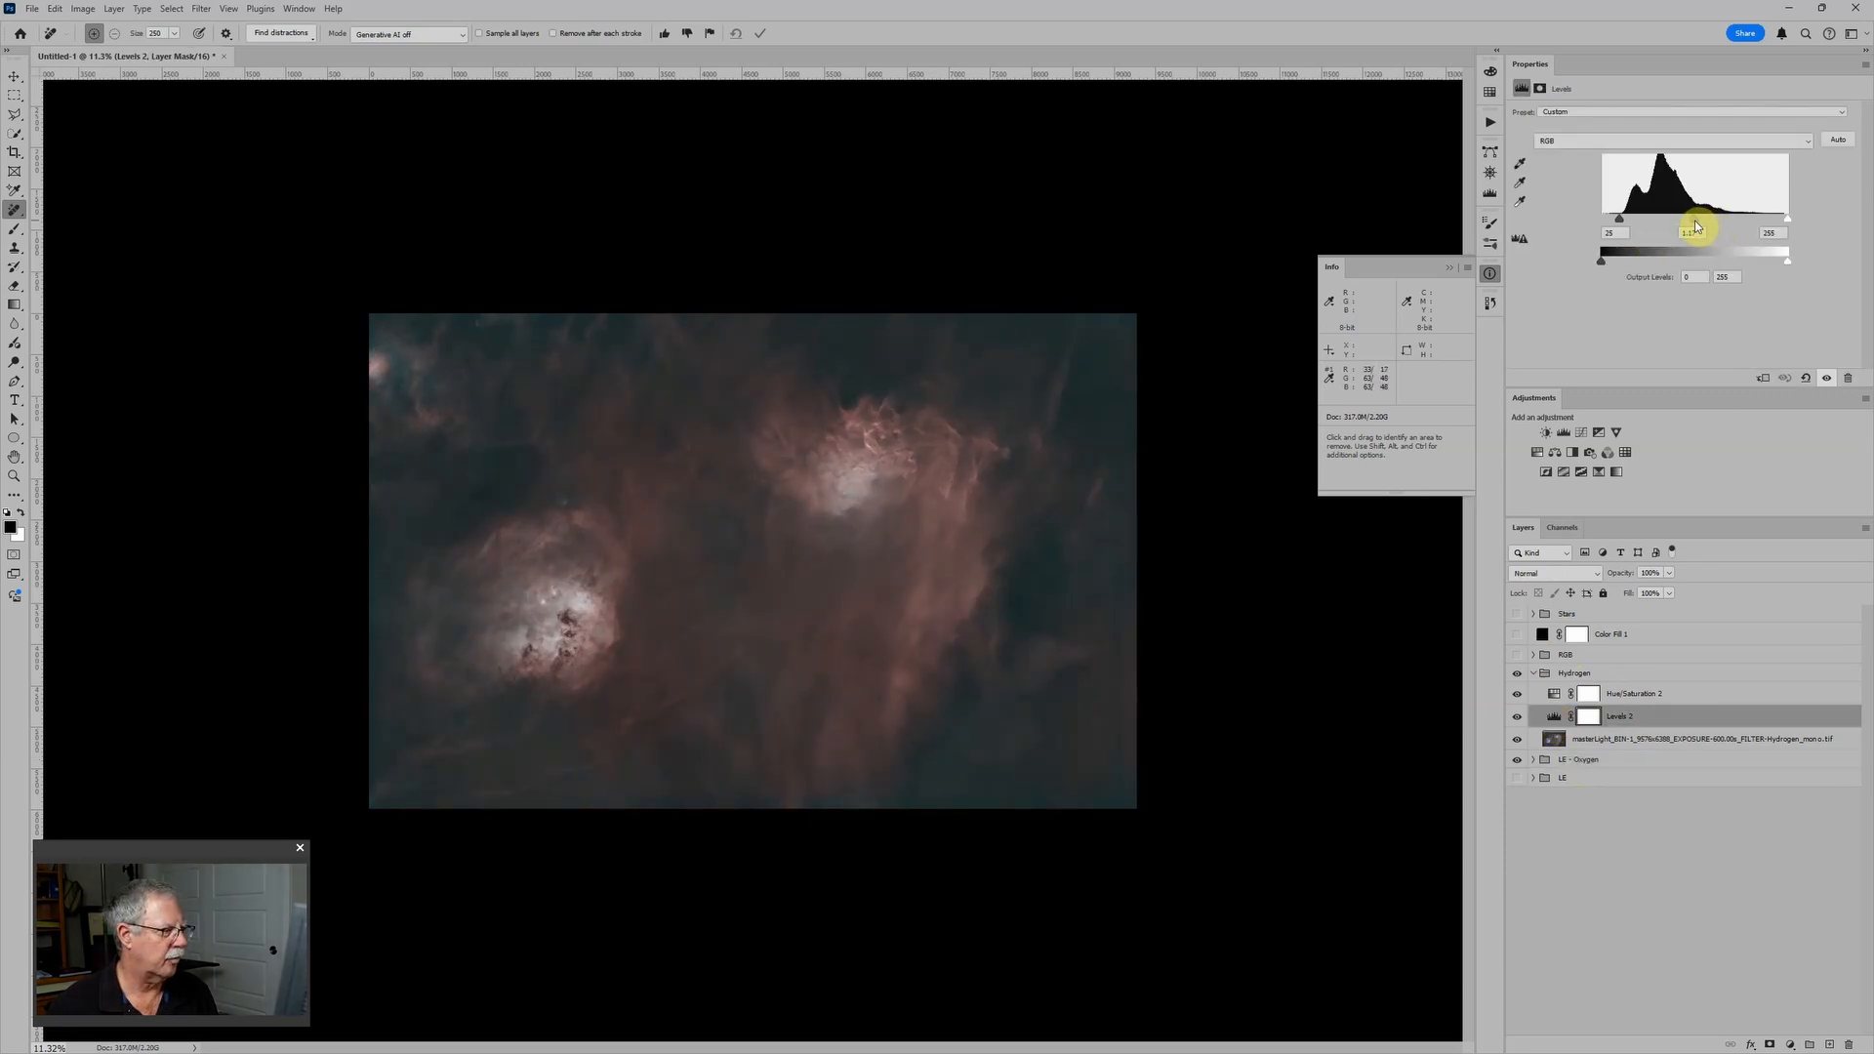
scroll(1072, 486, "up", 3)
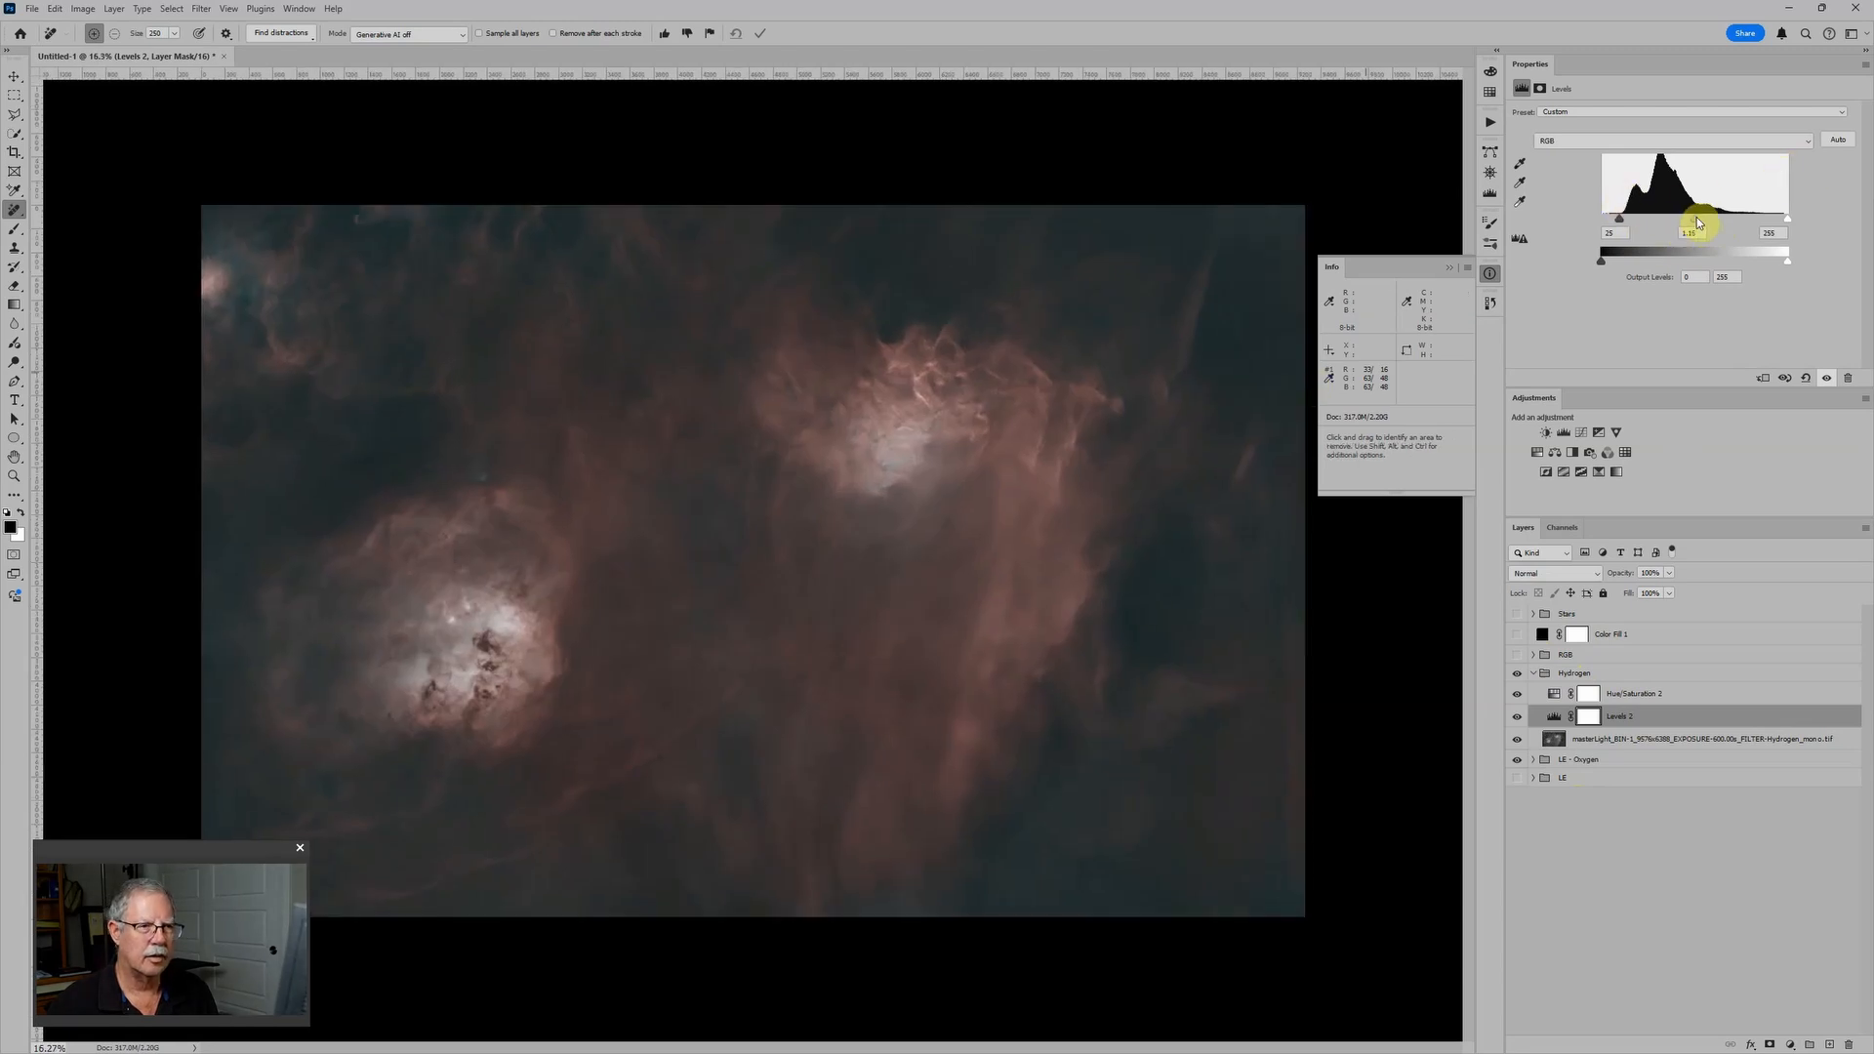
left_click_drag(1696, 219, 1694, 219)
left_click_drag(1619, 219, 1627, 221)
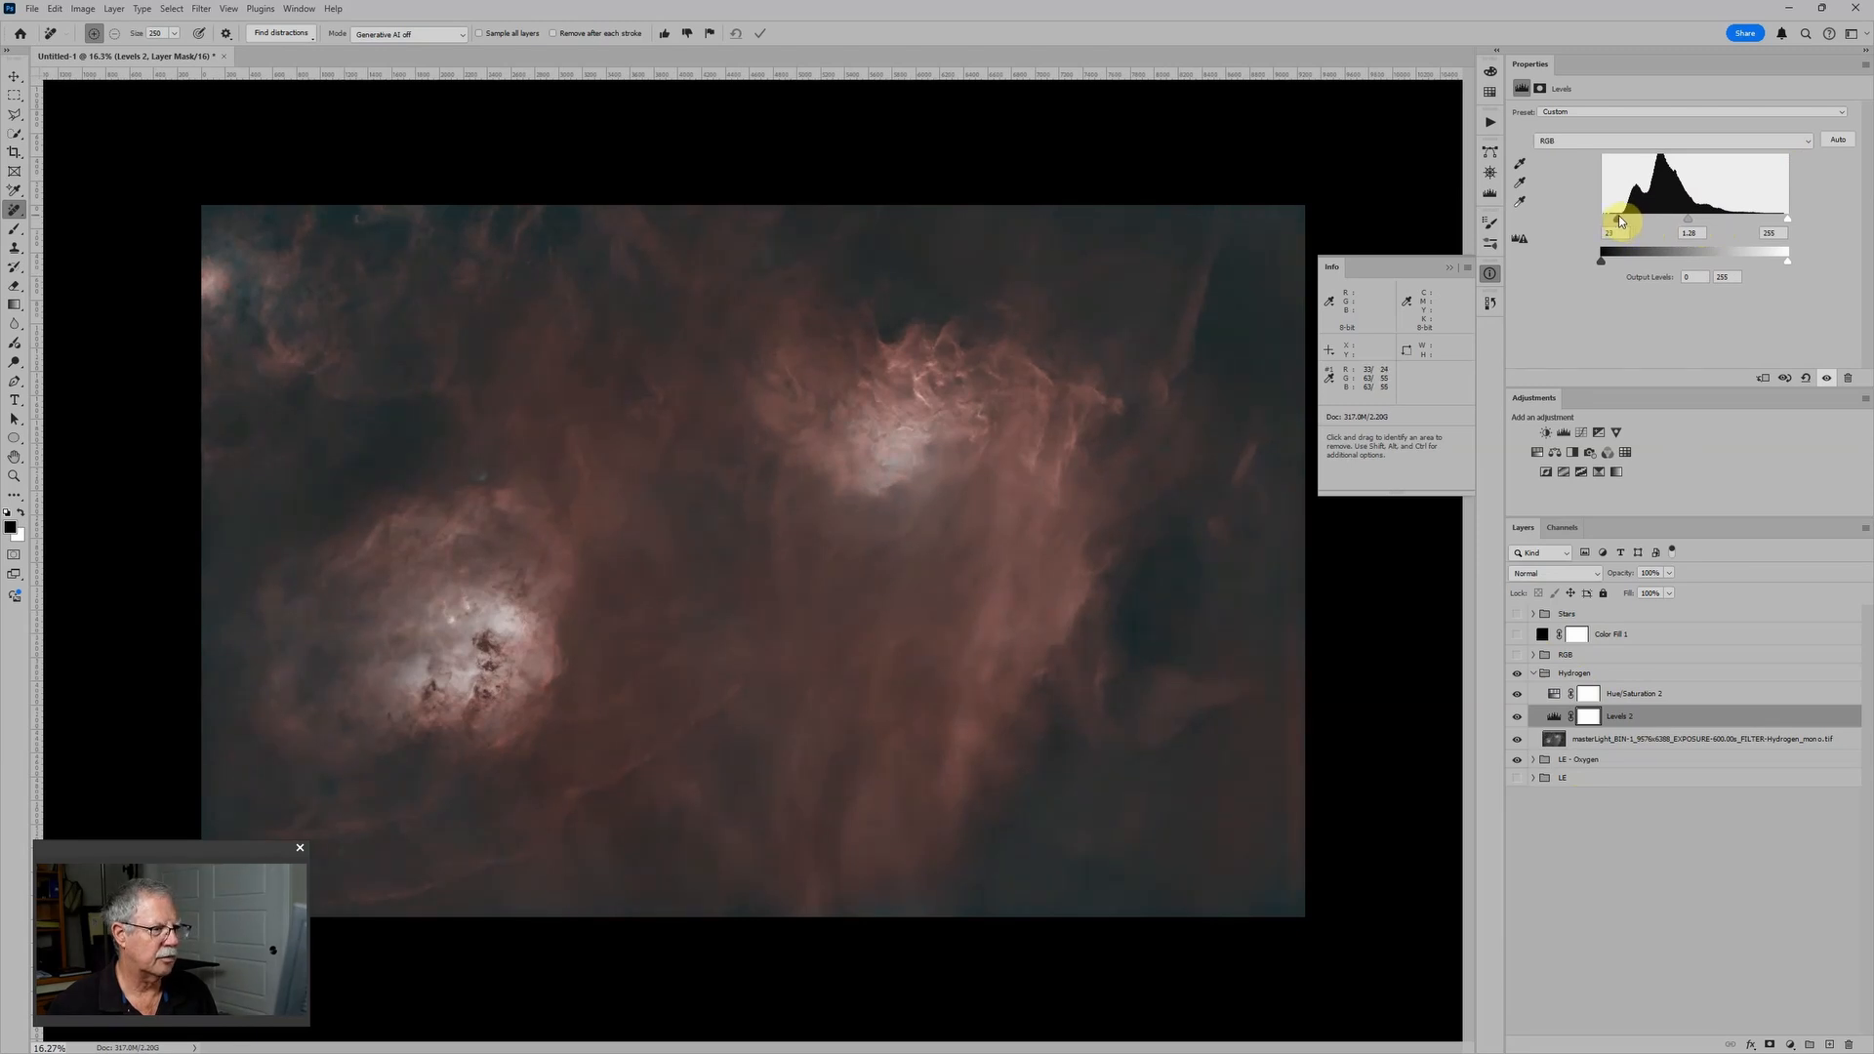
Expand the LE - Oxygen group and lower its Black Level layer's white input to about 238
left_click(1534, 759)
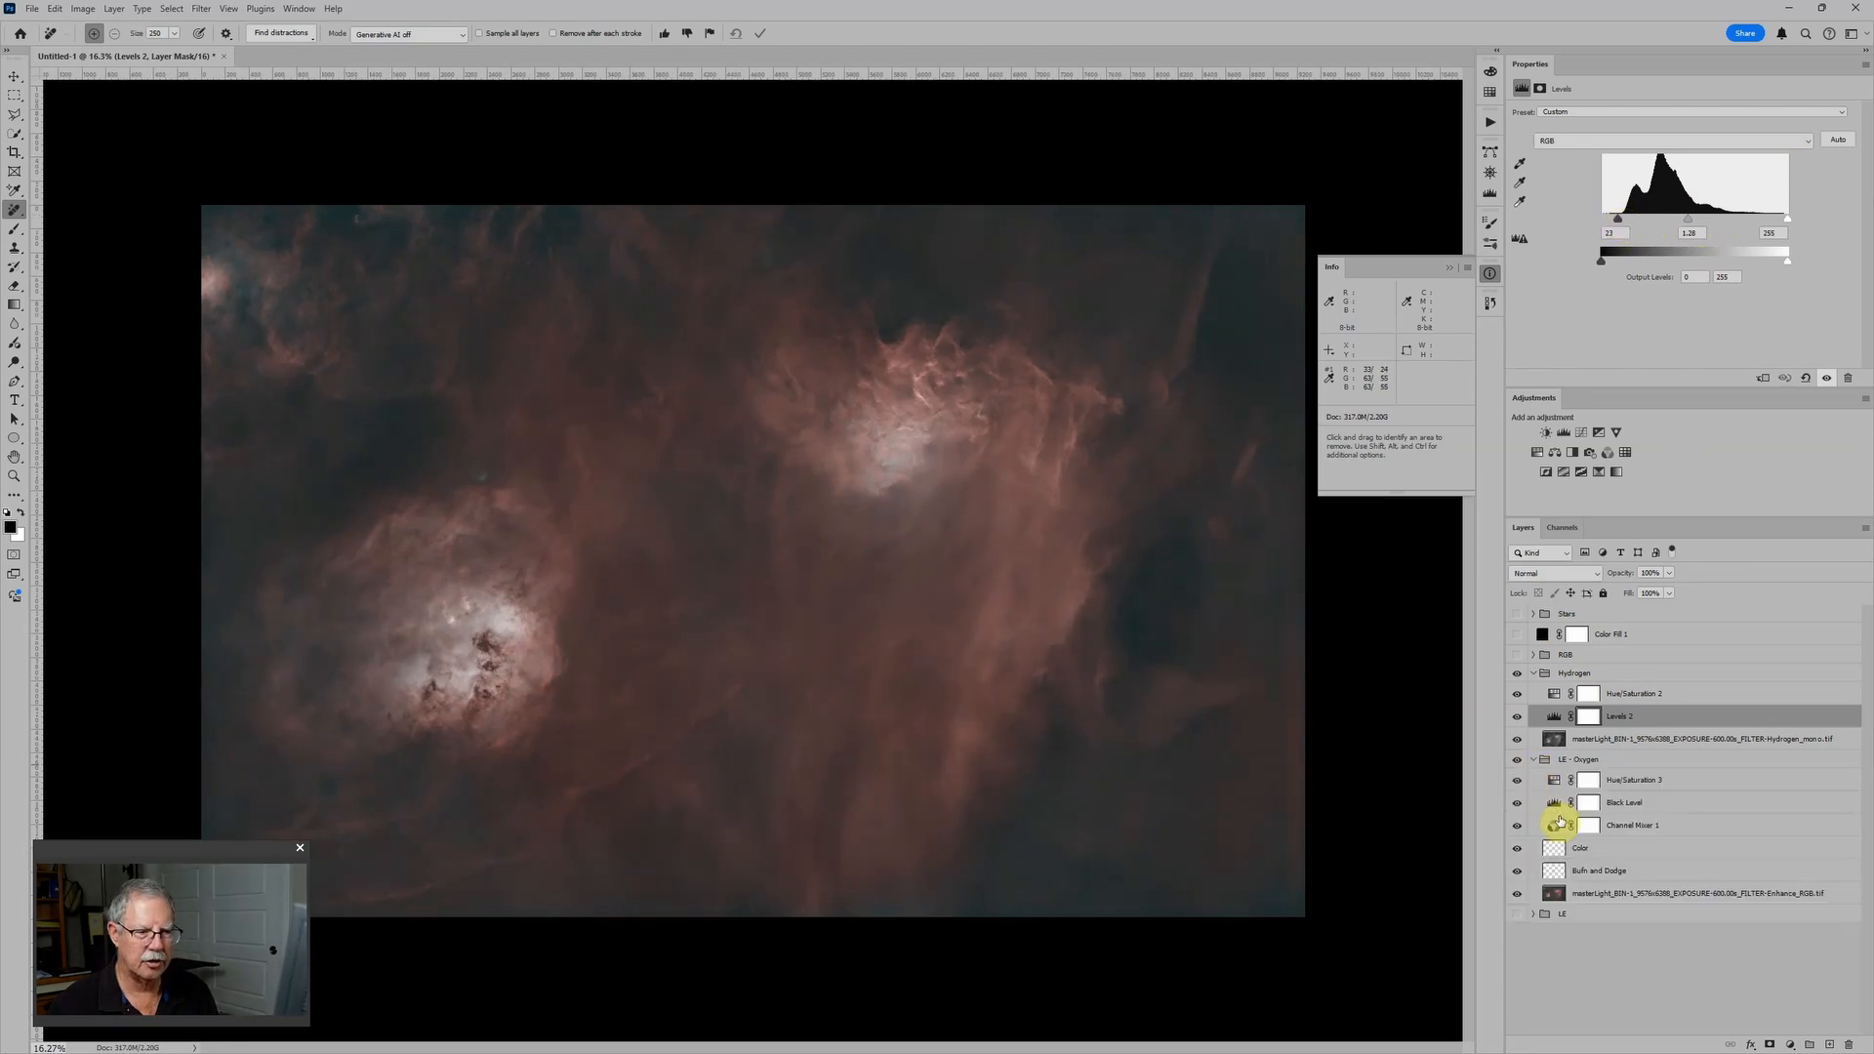
left_click(1576, 802)
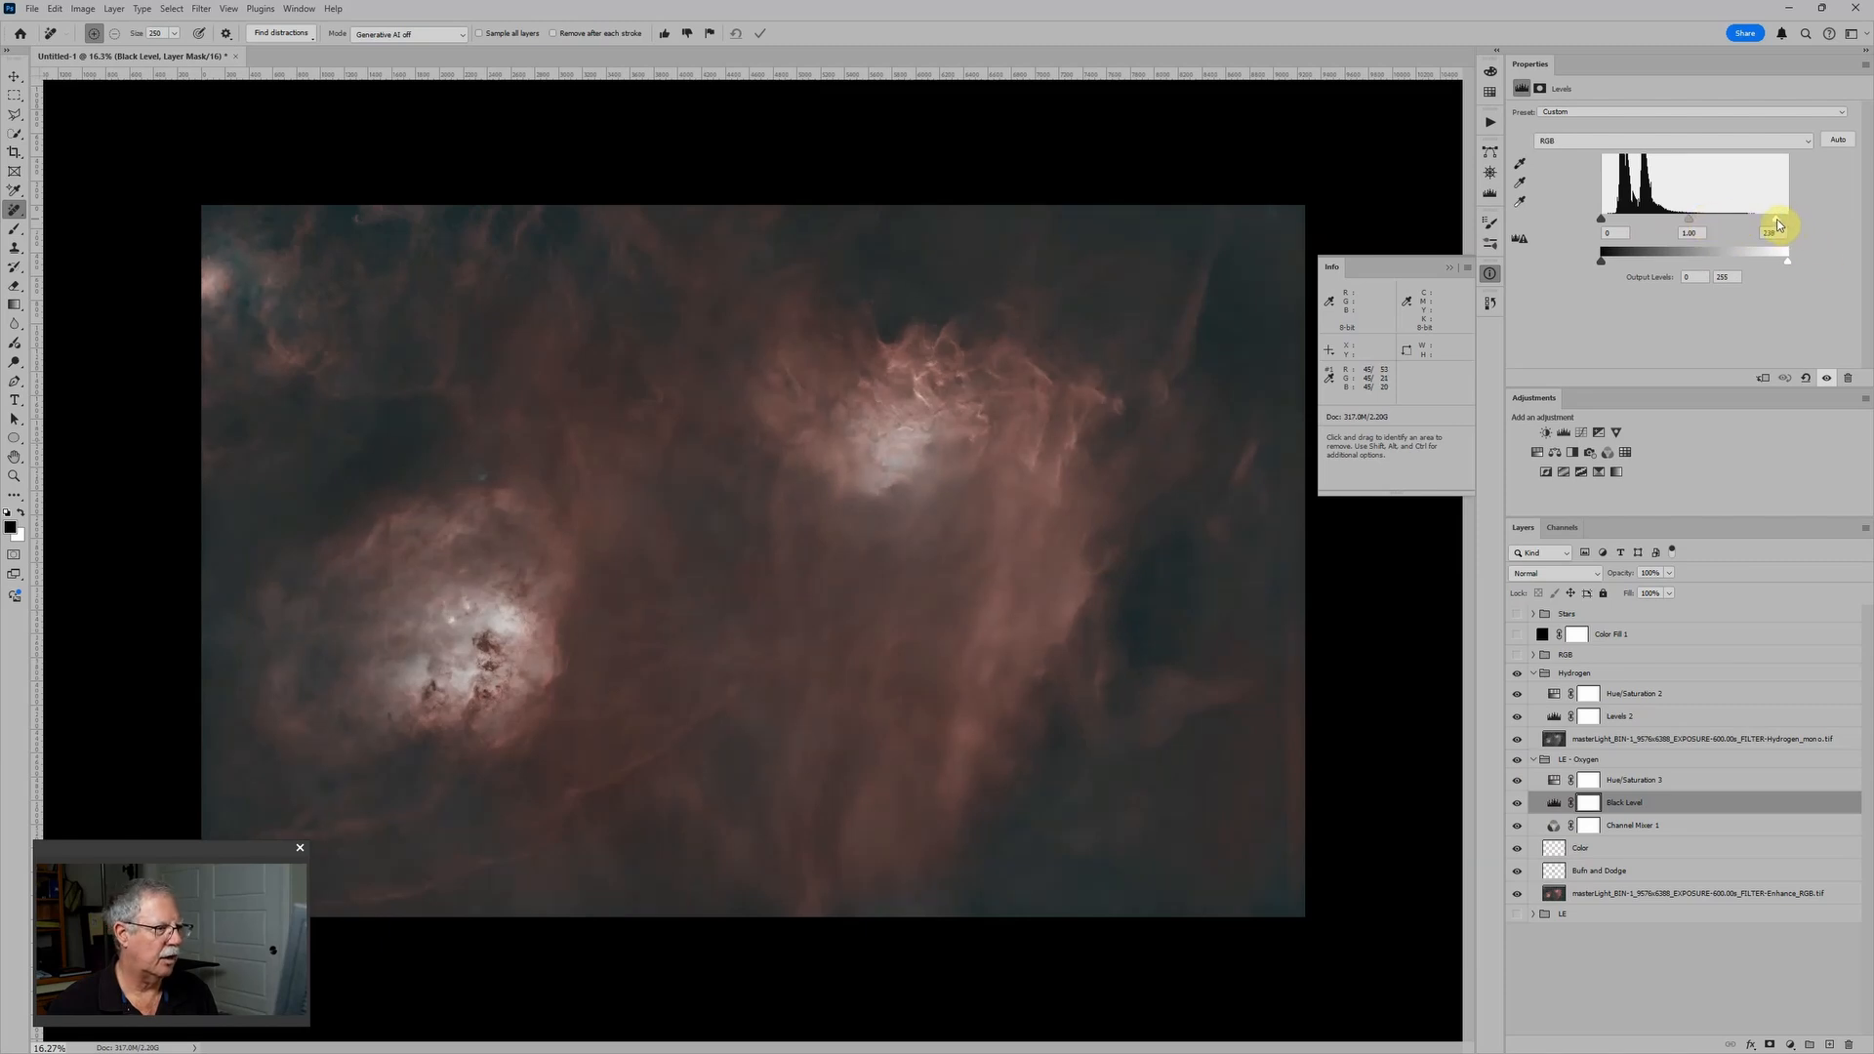
left_click_drag(1777, 225, 1778, 221)
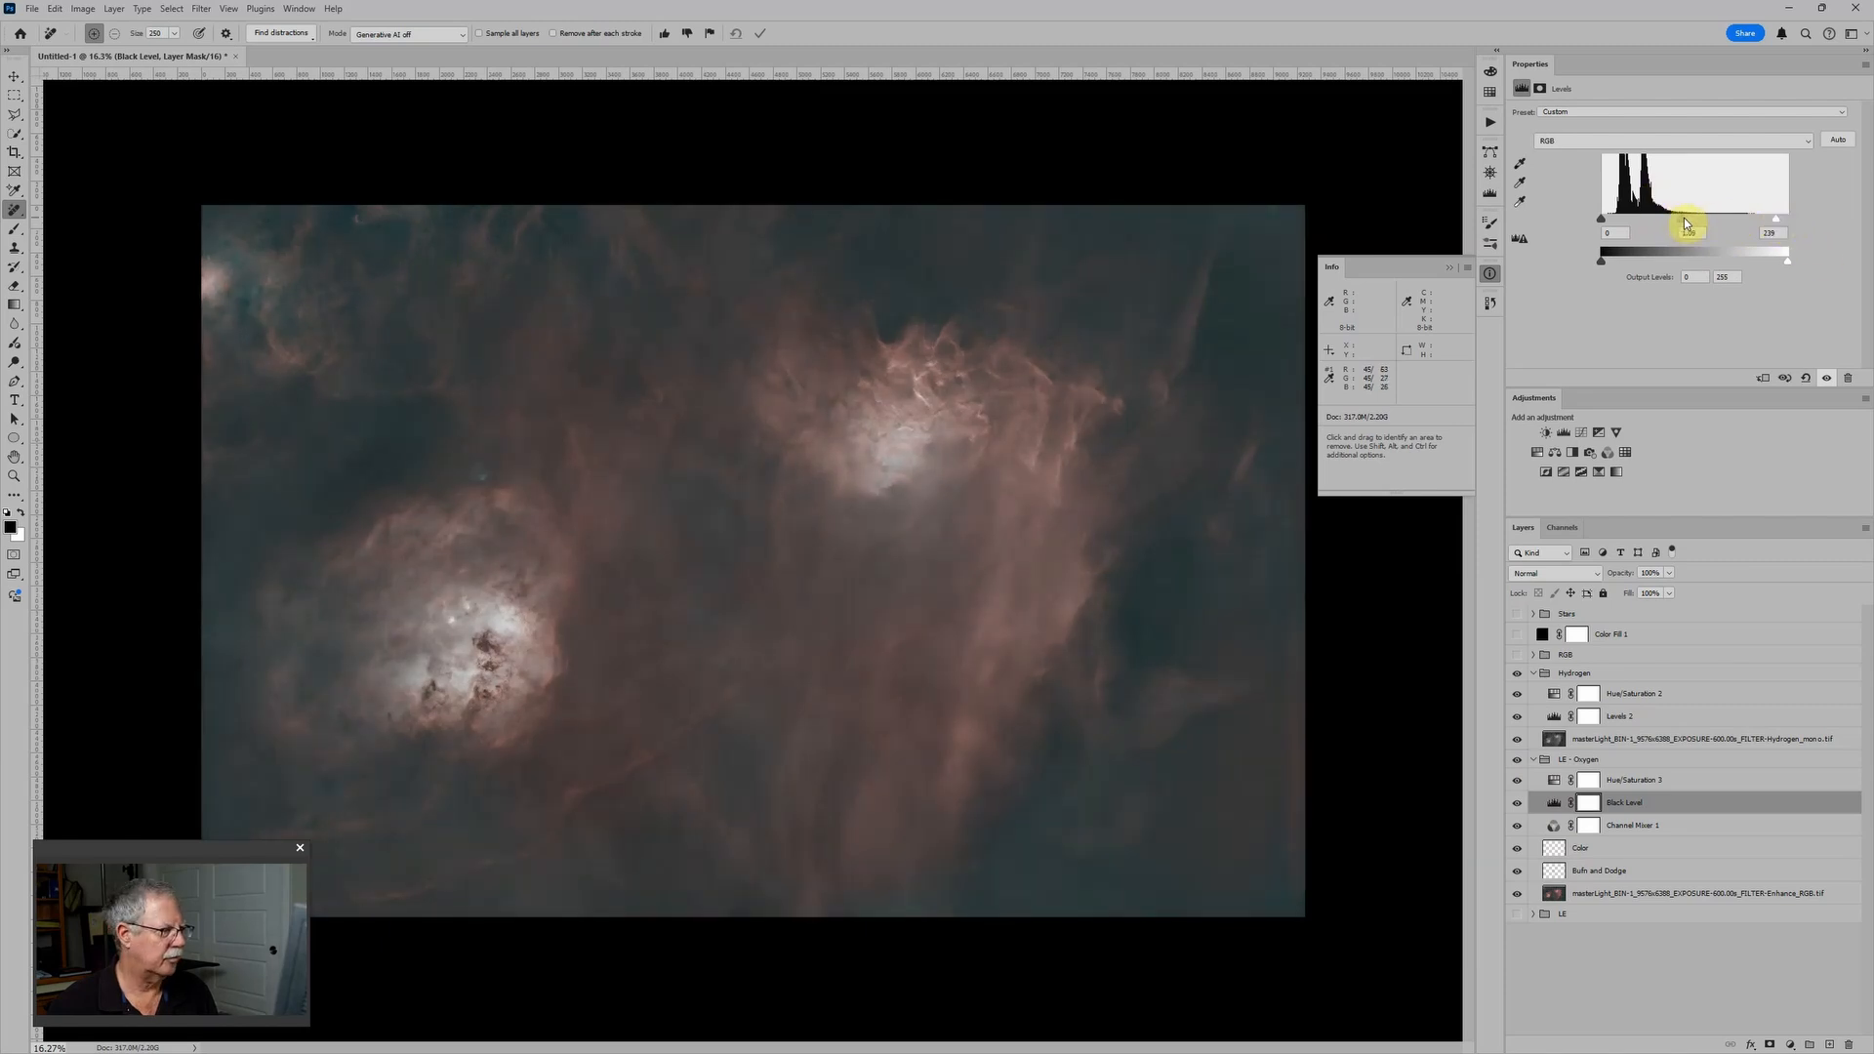
Toggle the LE - Oxygen group's visibility and inspect the combined nebula image at different magnifications
scroll(1210, 488, "down", 4)
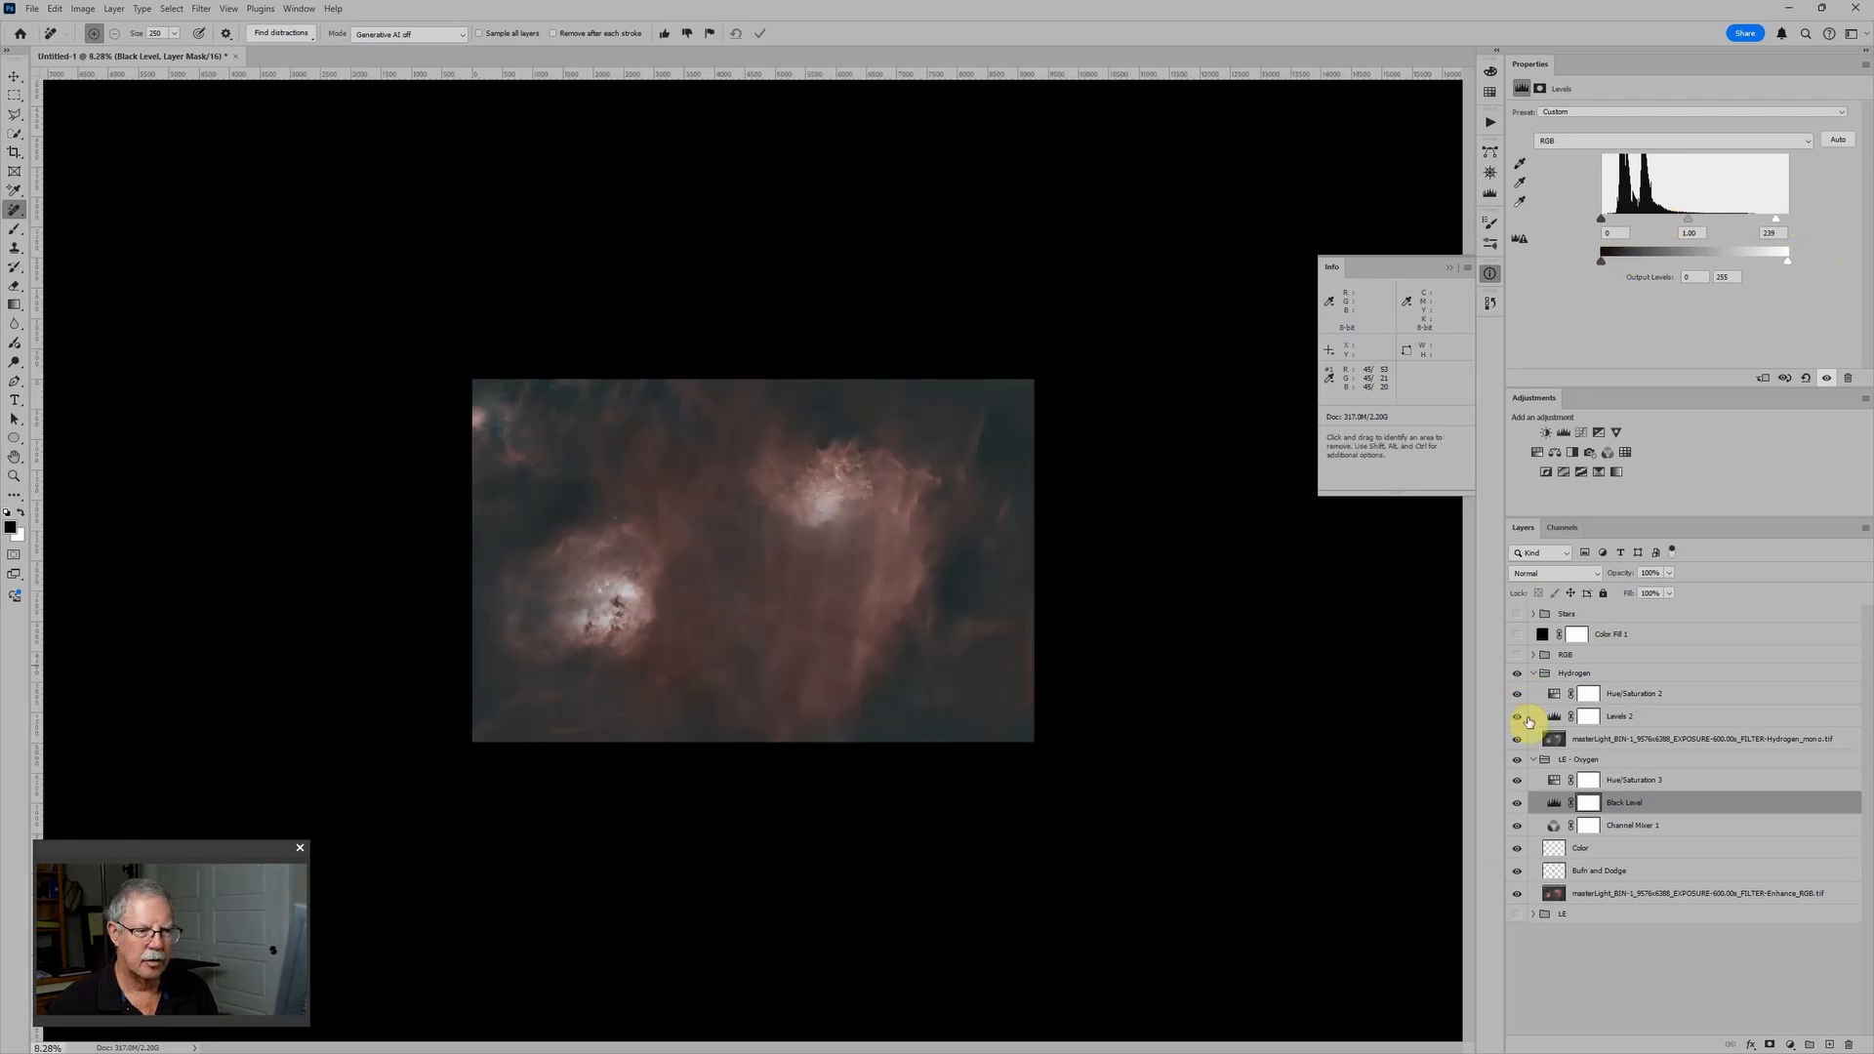
left_click(1517, 765)
left_click(1517, 765)
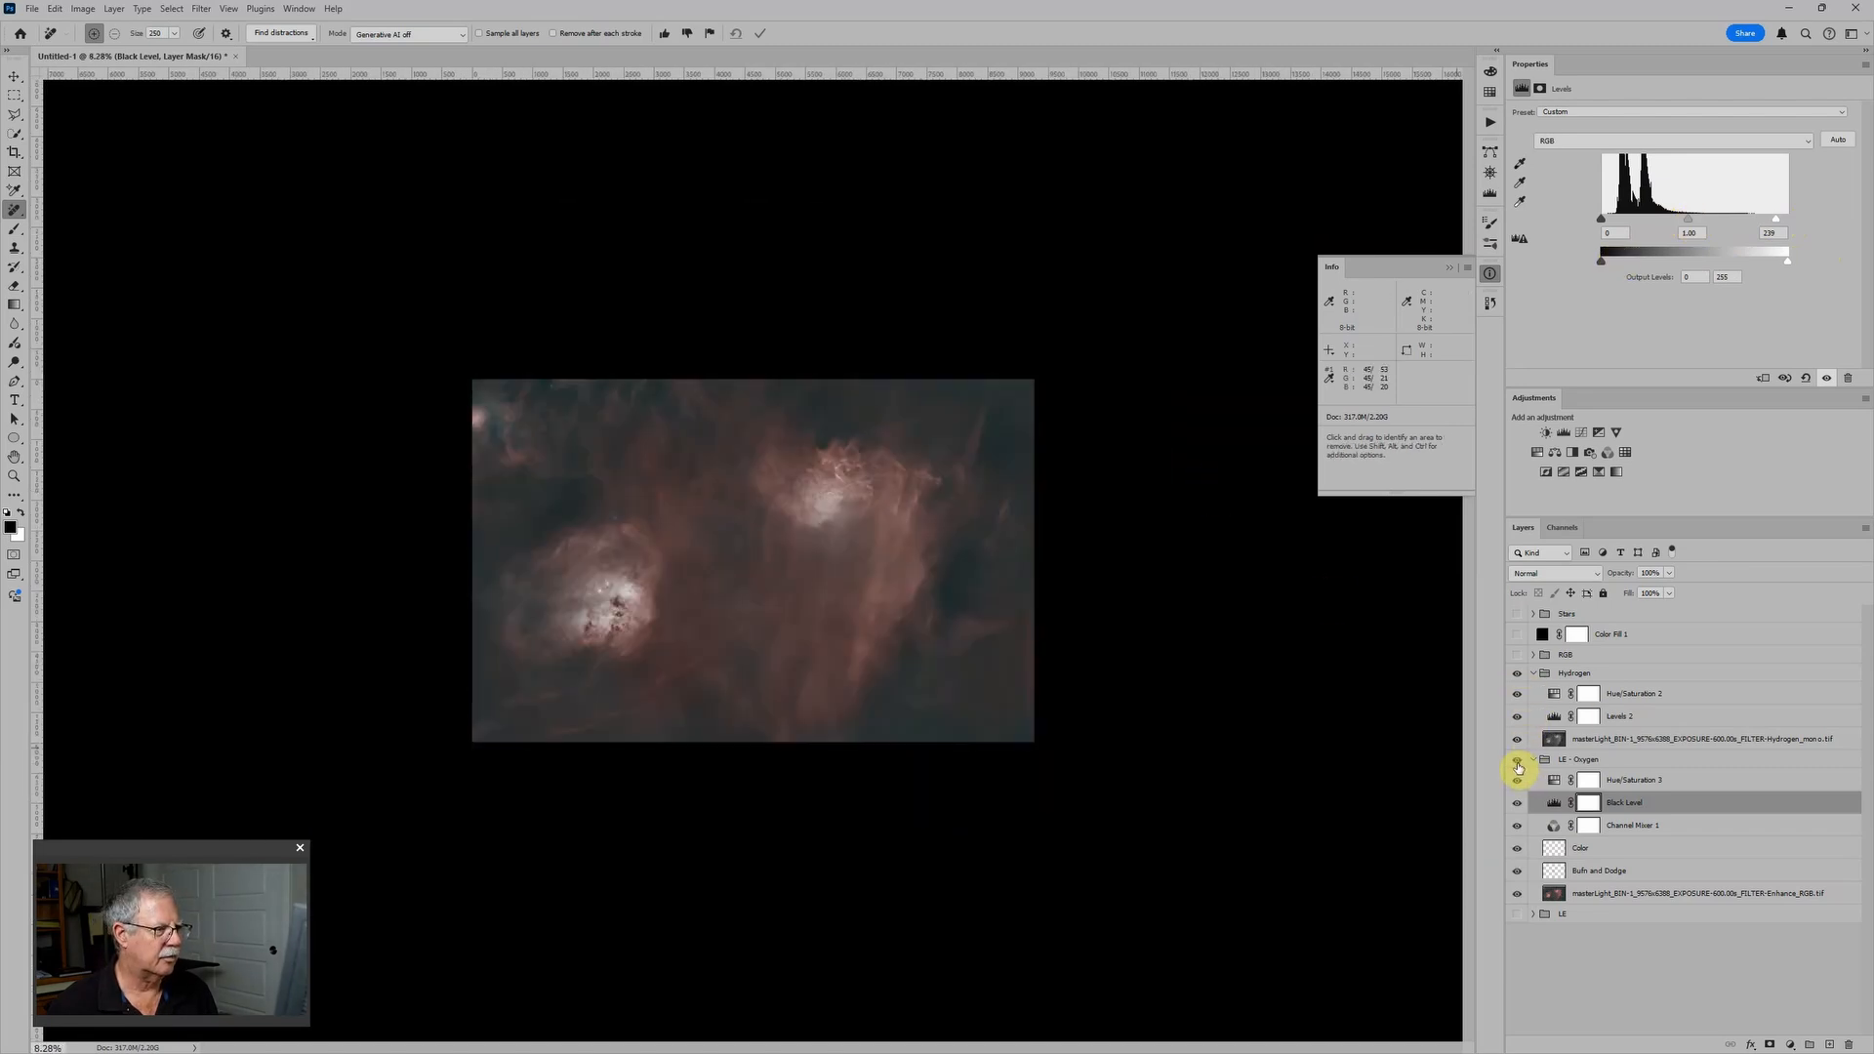
scroll(1144, 610, "up", 2)
scroll(1144, 609, "up", 2)
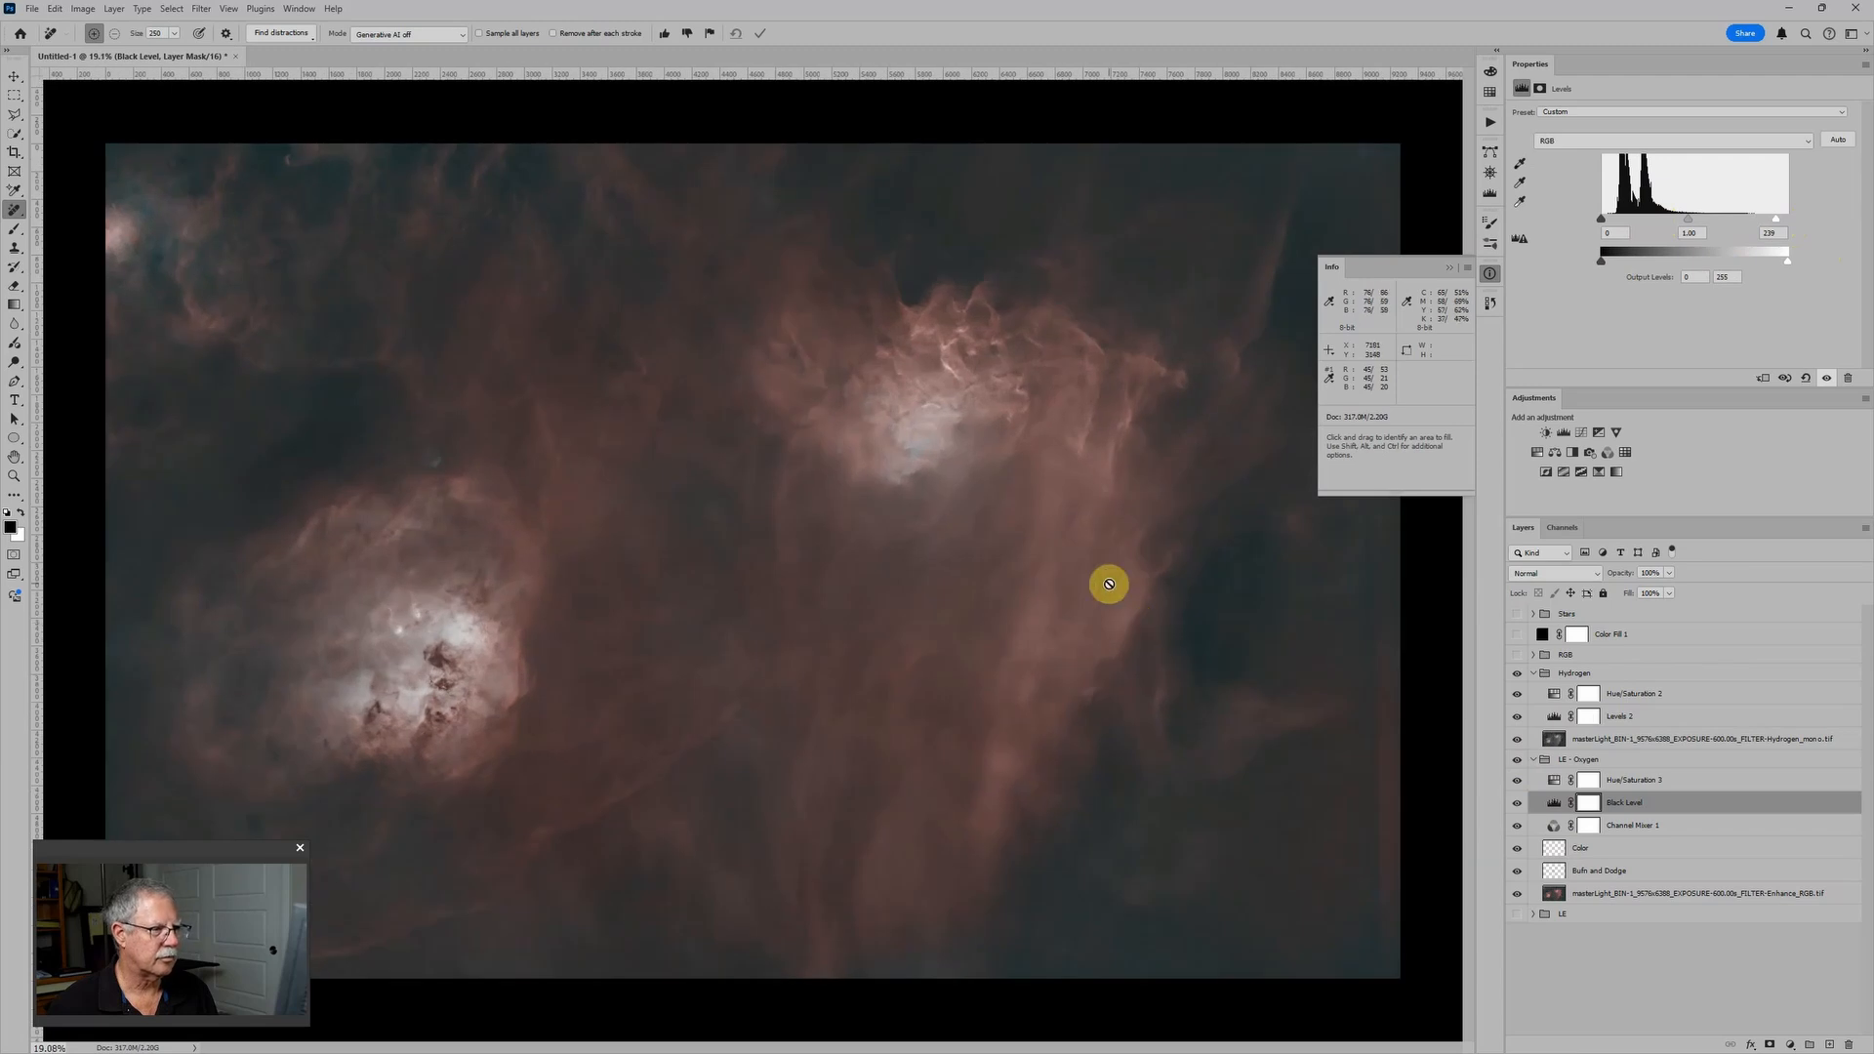
scroll(884, 578, "down", 2)
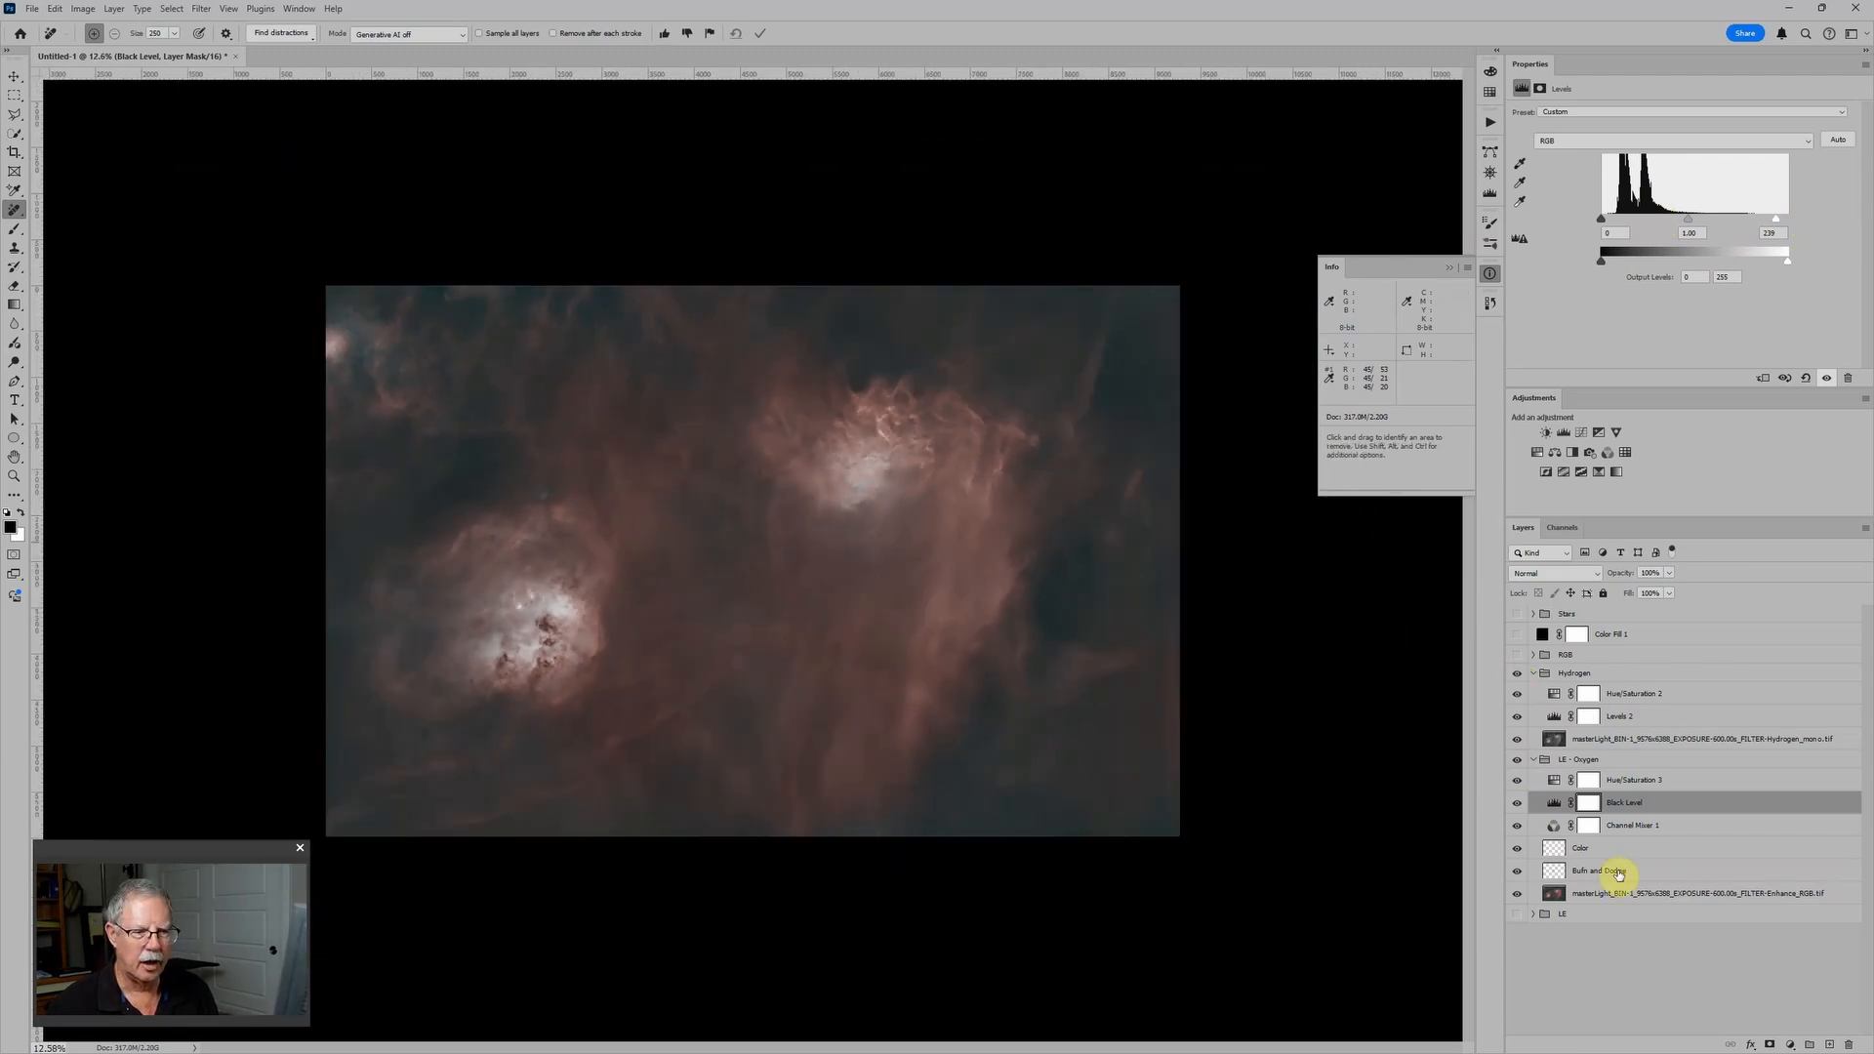
Collapse the LE - Oxygen and Hydrogen groups
left_click(1534, 761)
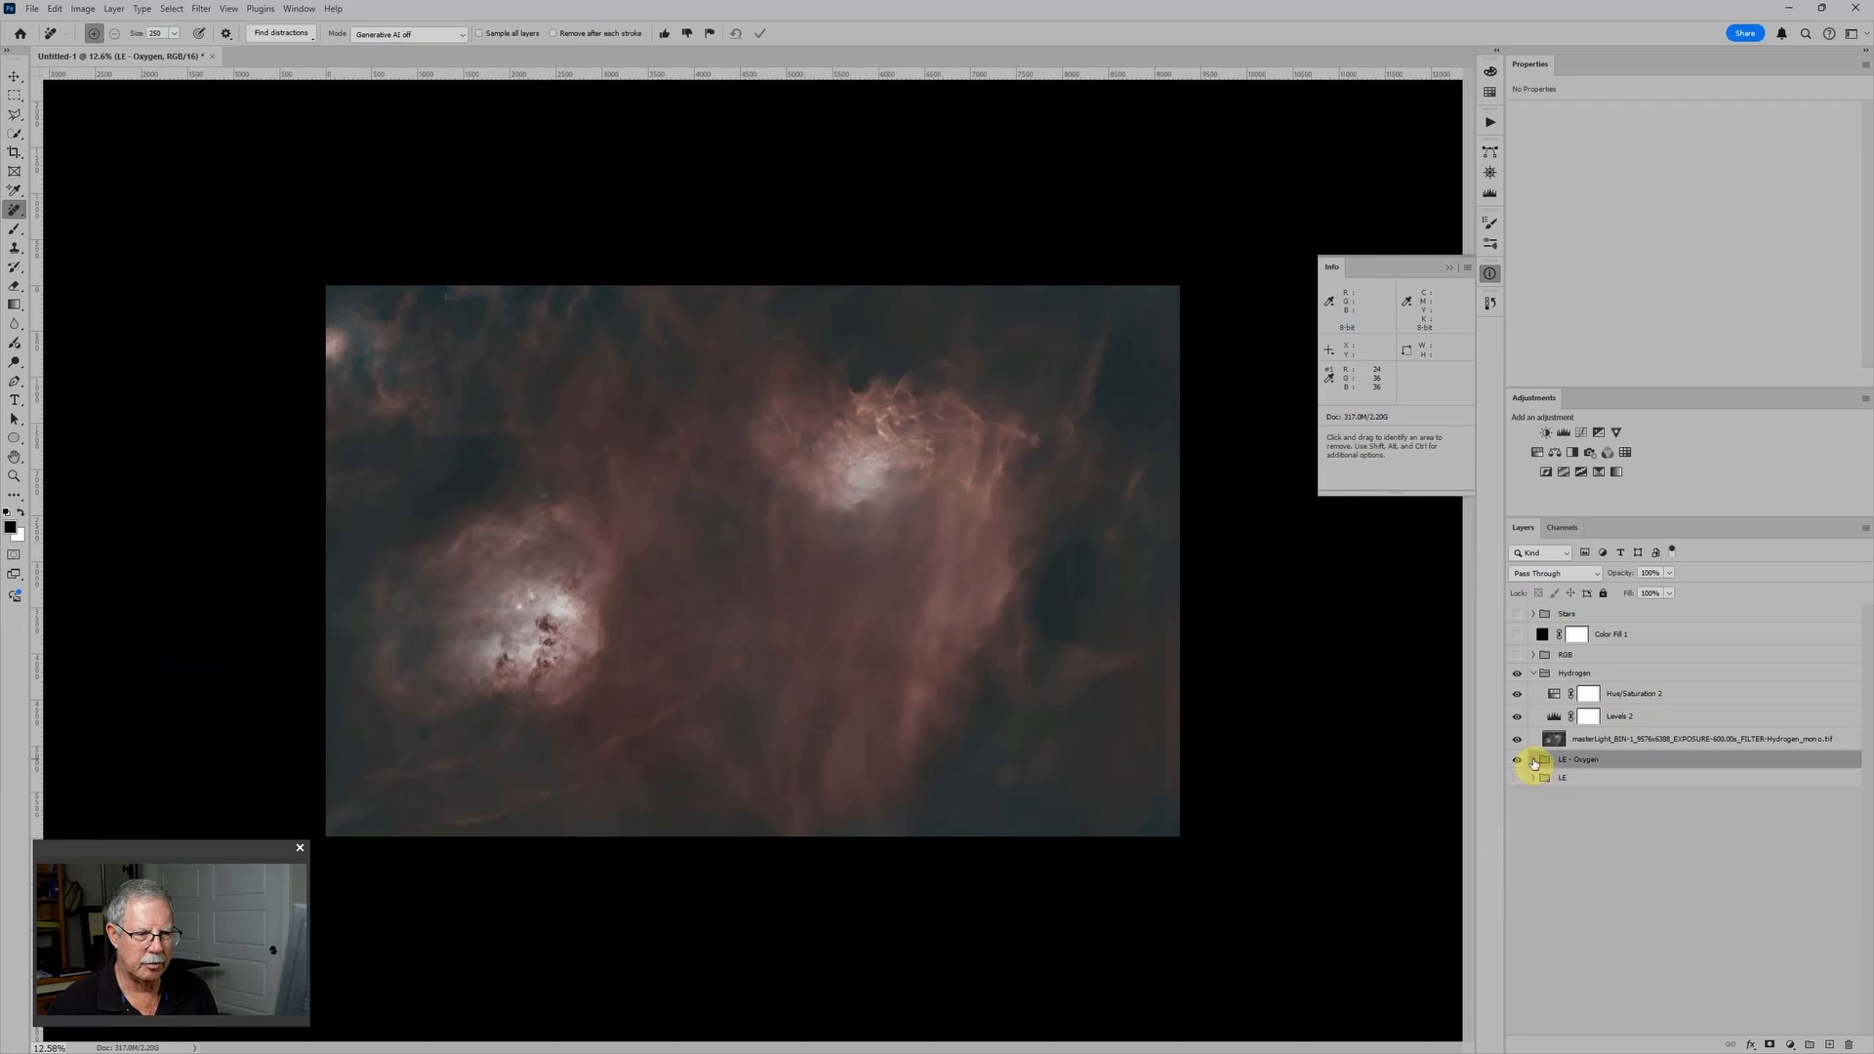
left_click(1533, 674)
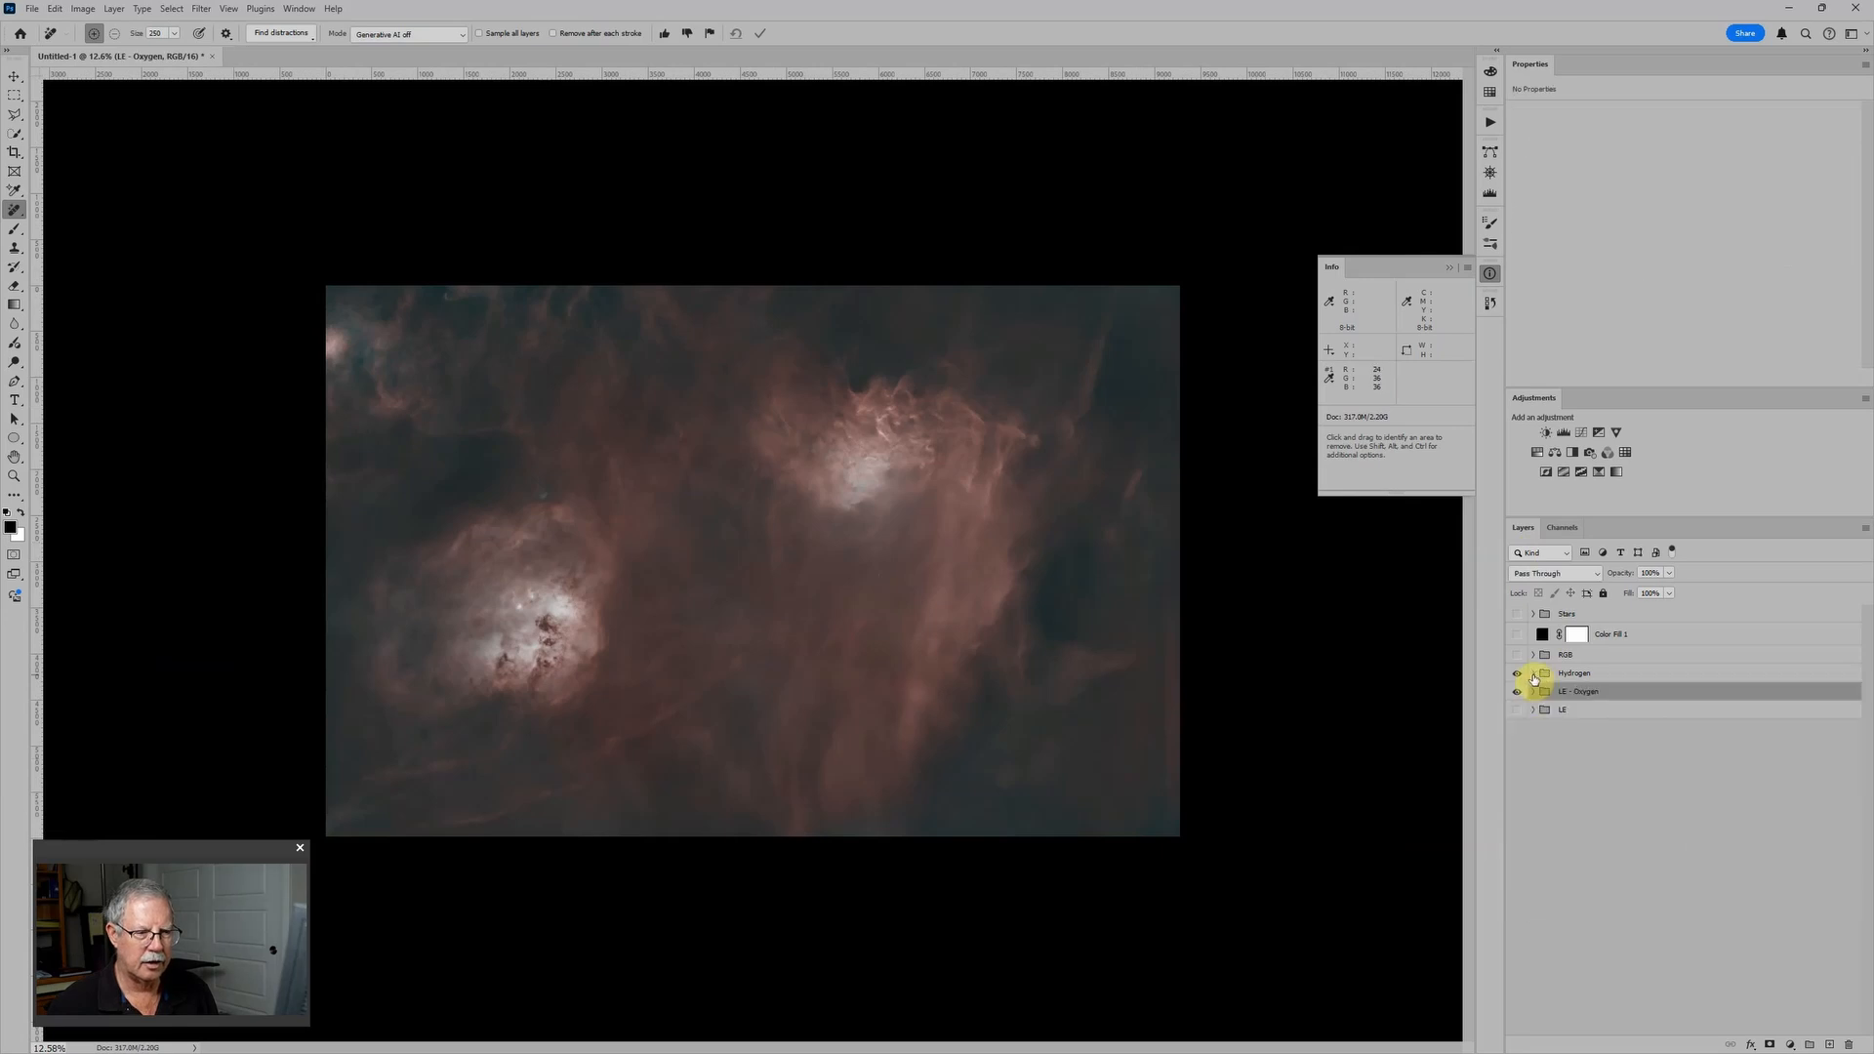
left_click(1607, 675)
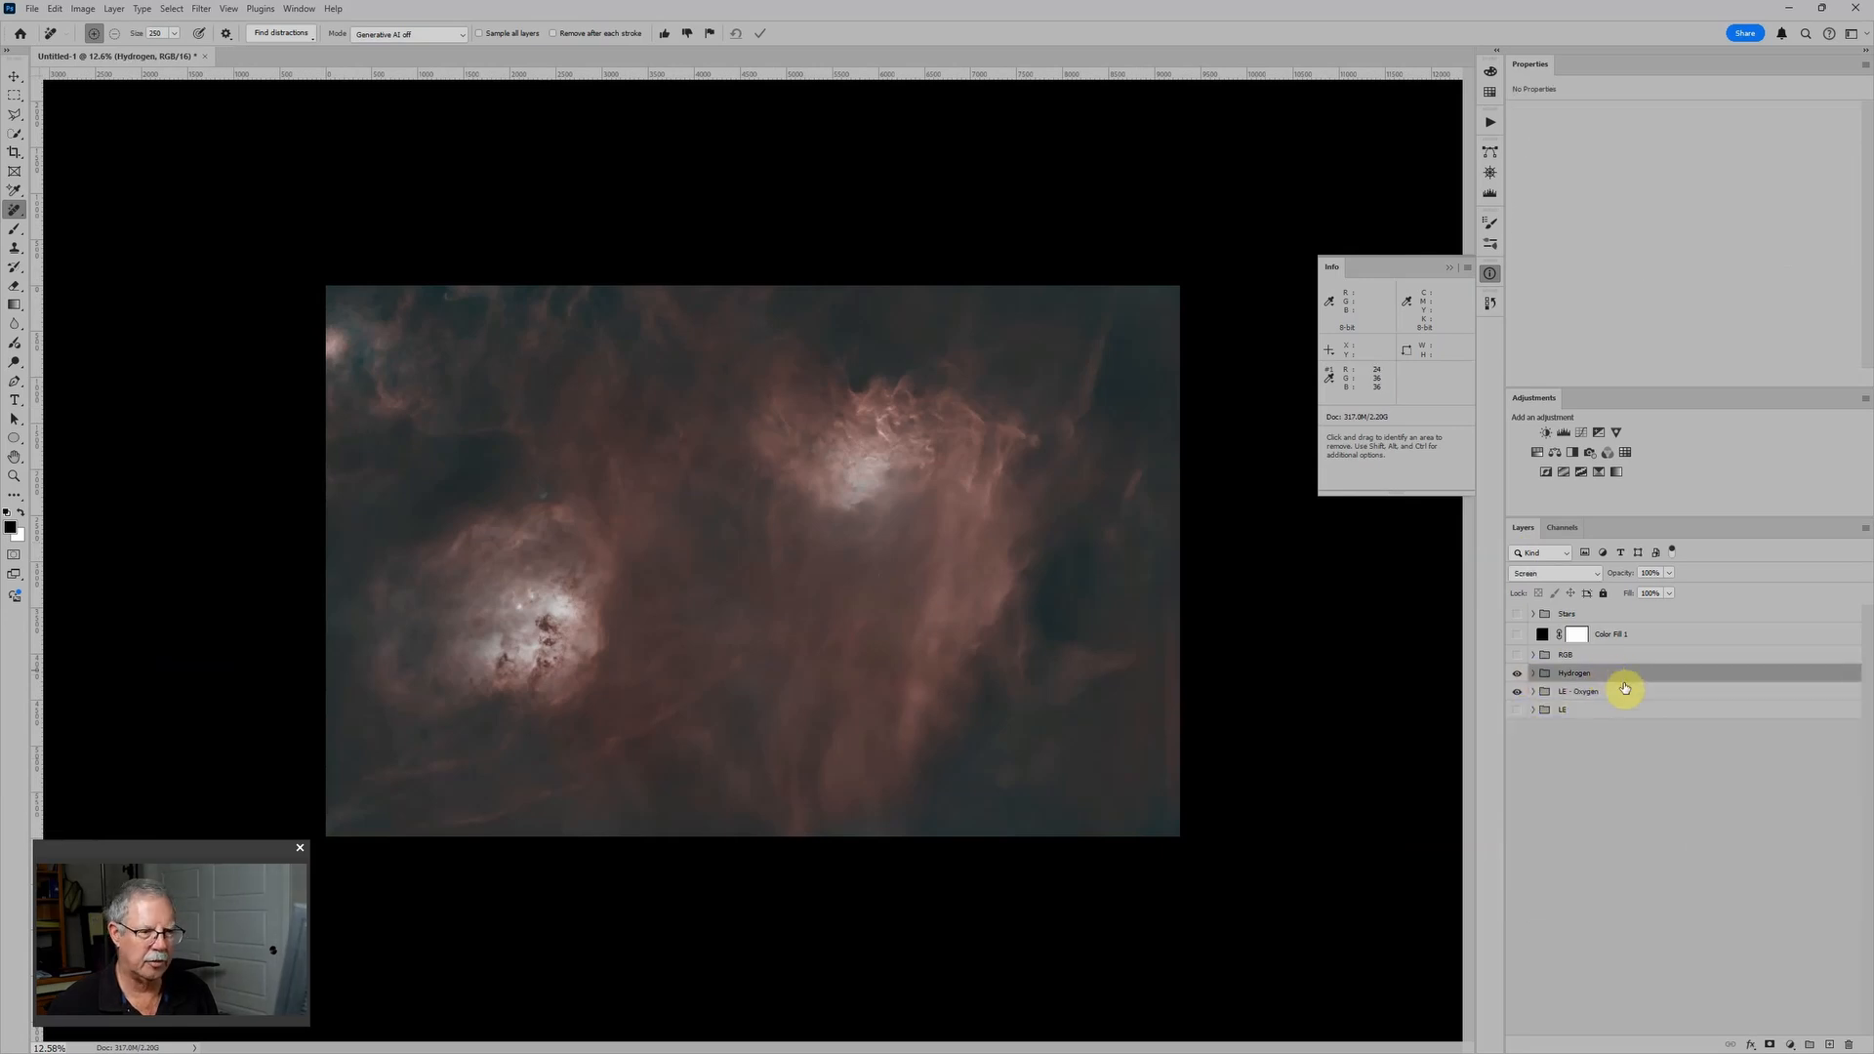
left_click(1605, 693)
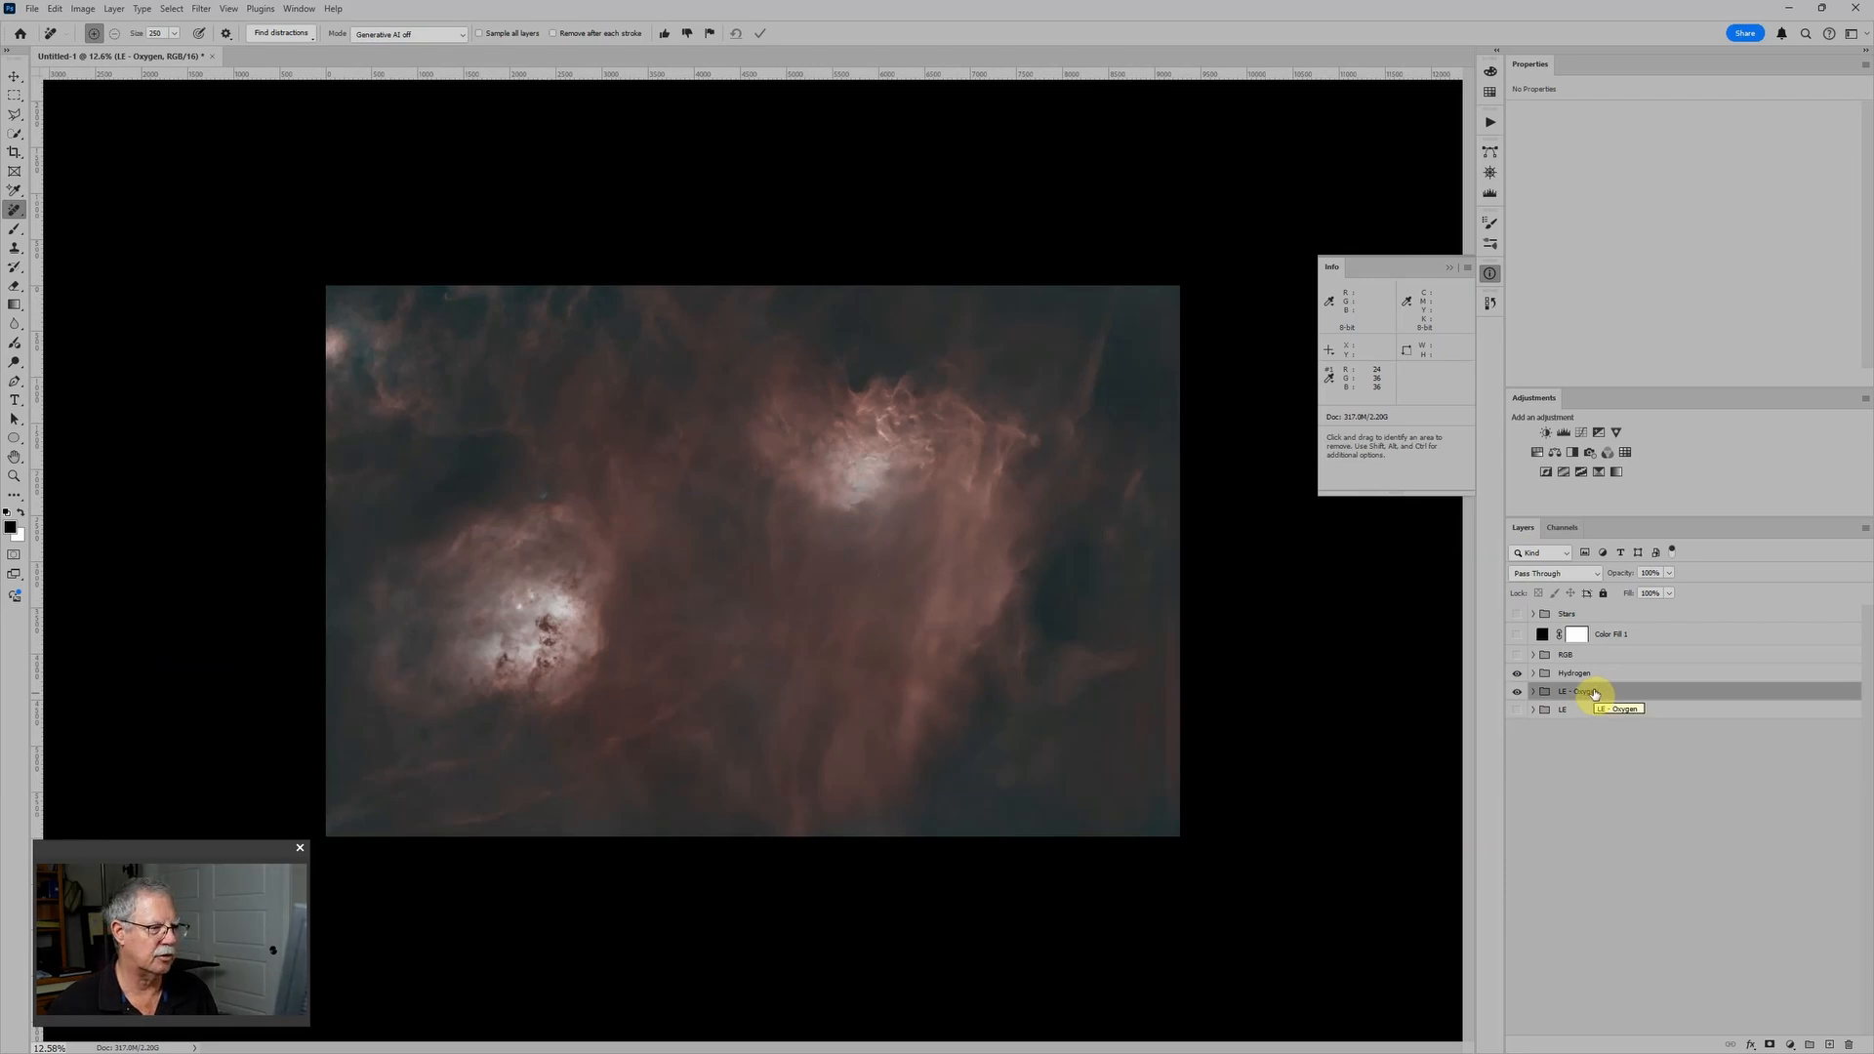
View the original LE group alone, then show the Hydrogen and LE - Oxygen groups over it for comparison
mouse_move(1517, 714)
left_mouse_down()
mouse_move(1519, 683)
mouse_move(1519, 699)
left_mouse_up()
left_click(1516, 712)
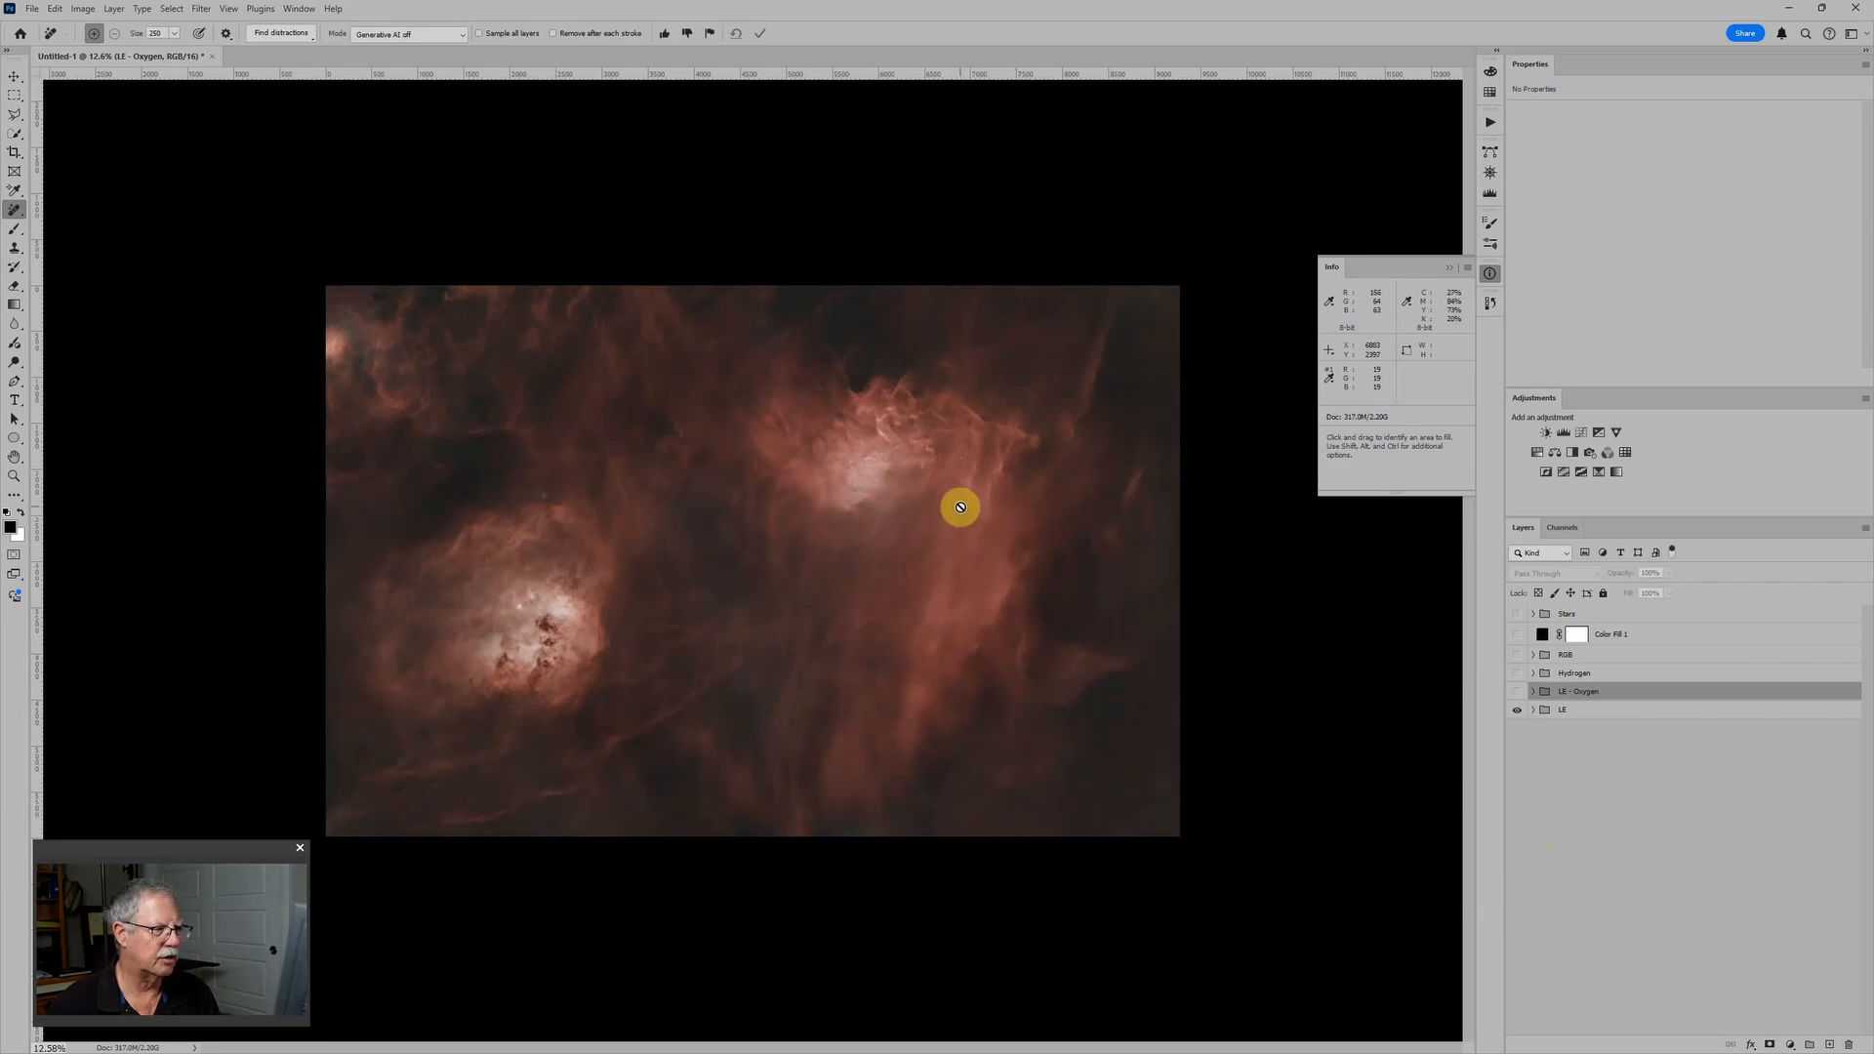
left_click(1518, 674)
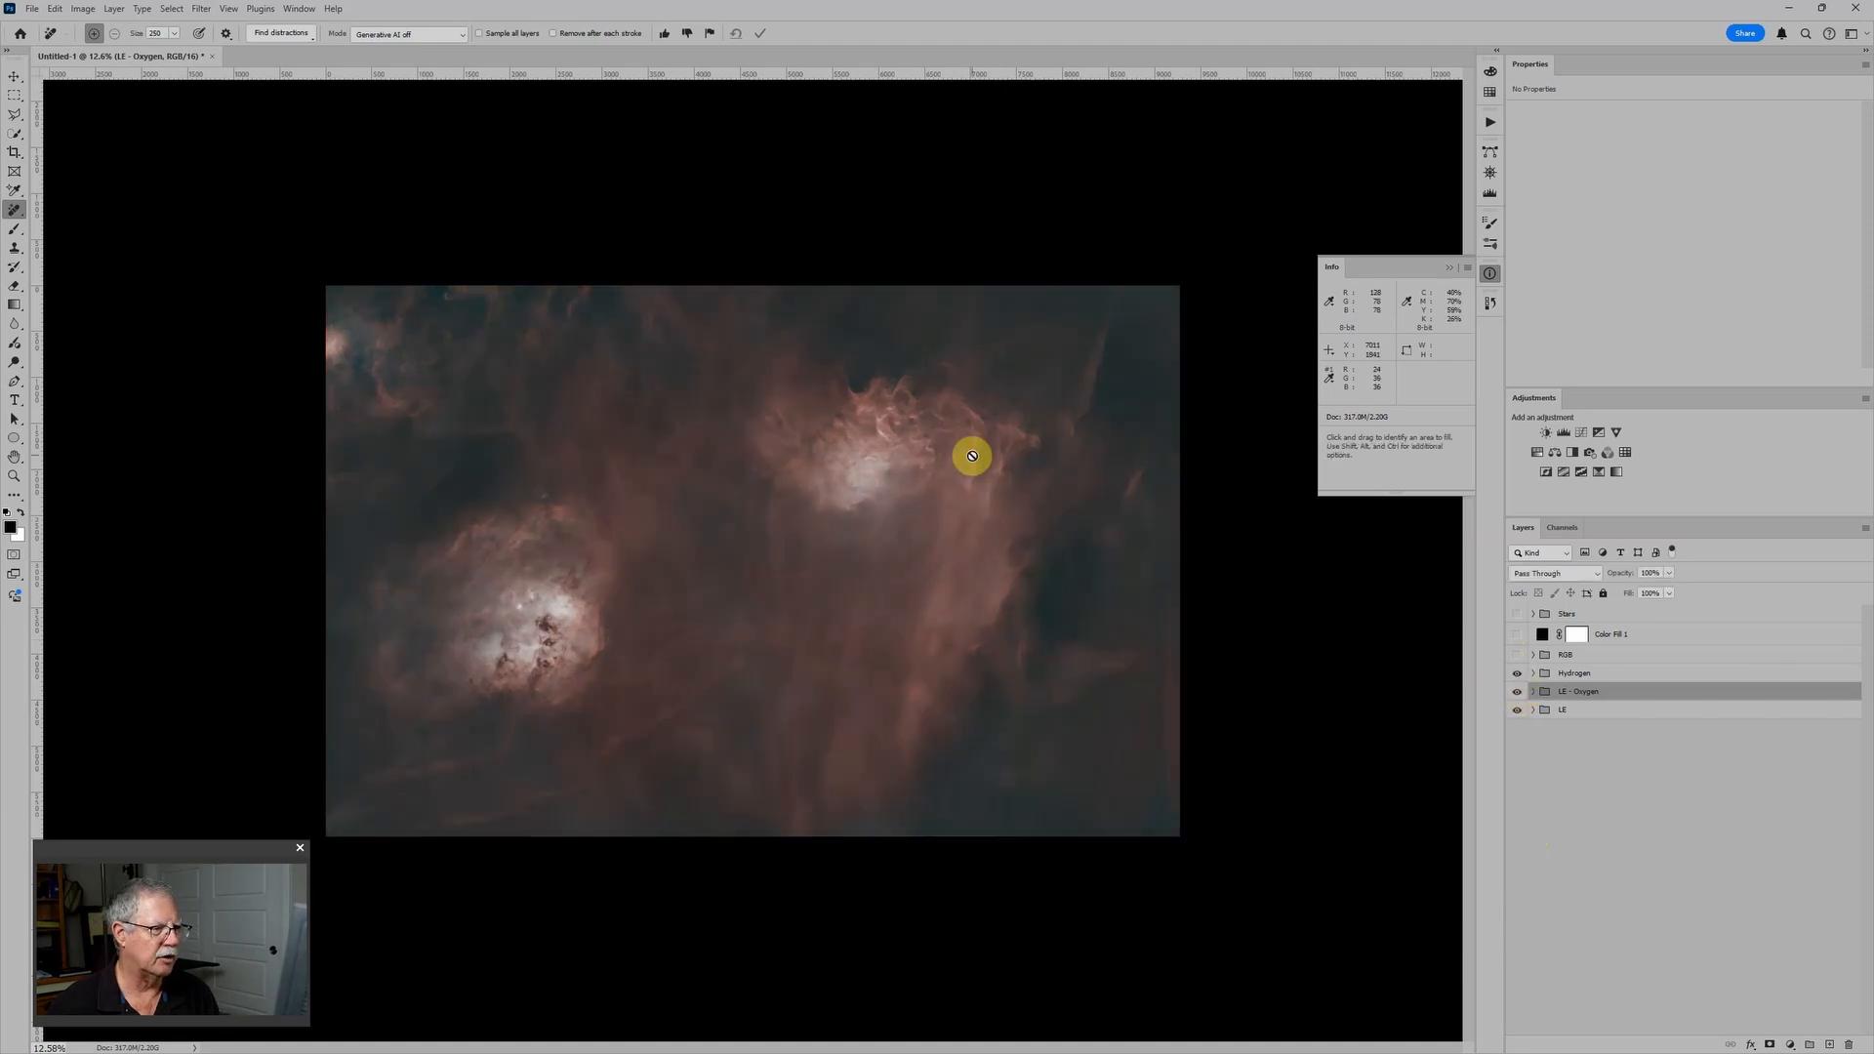
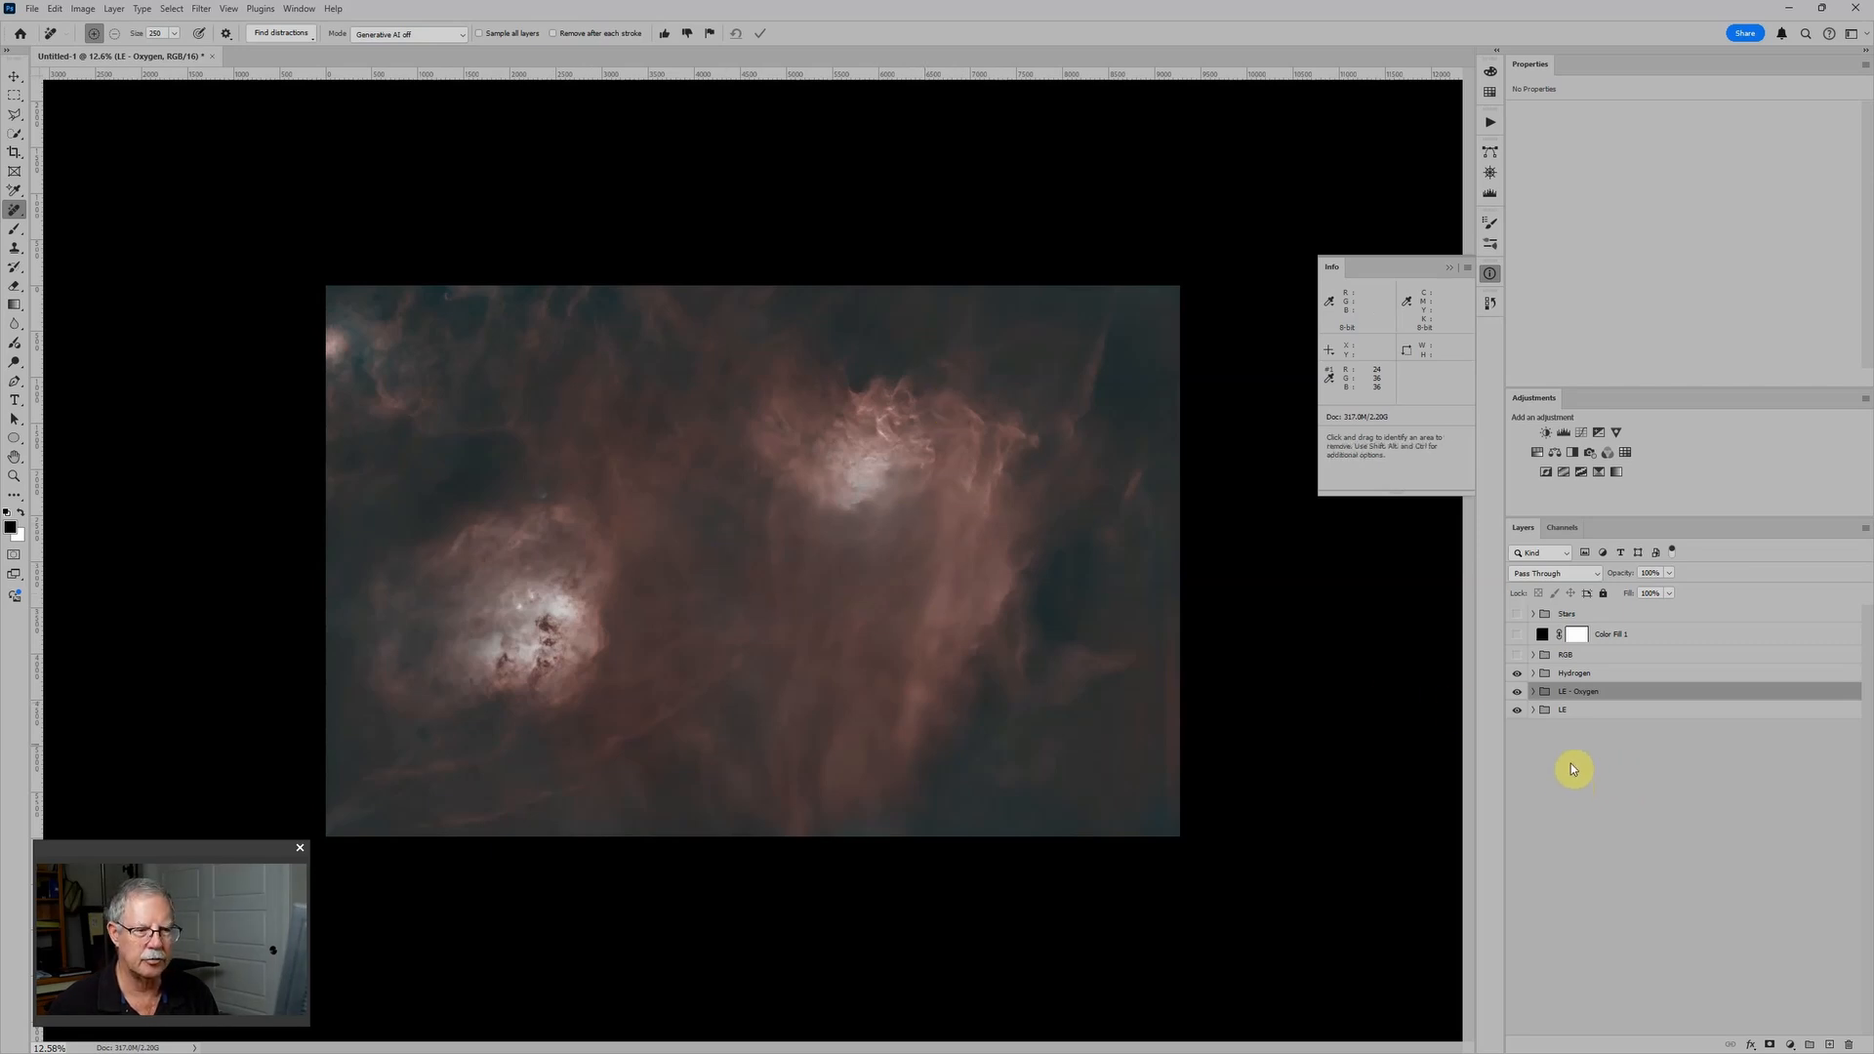
Show the RGB group and set its blend mode to Screen
left_click(1602, 636)
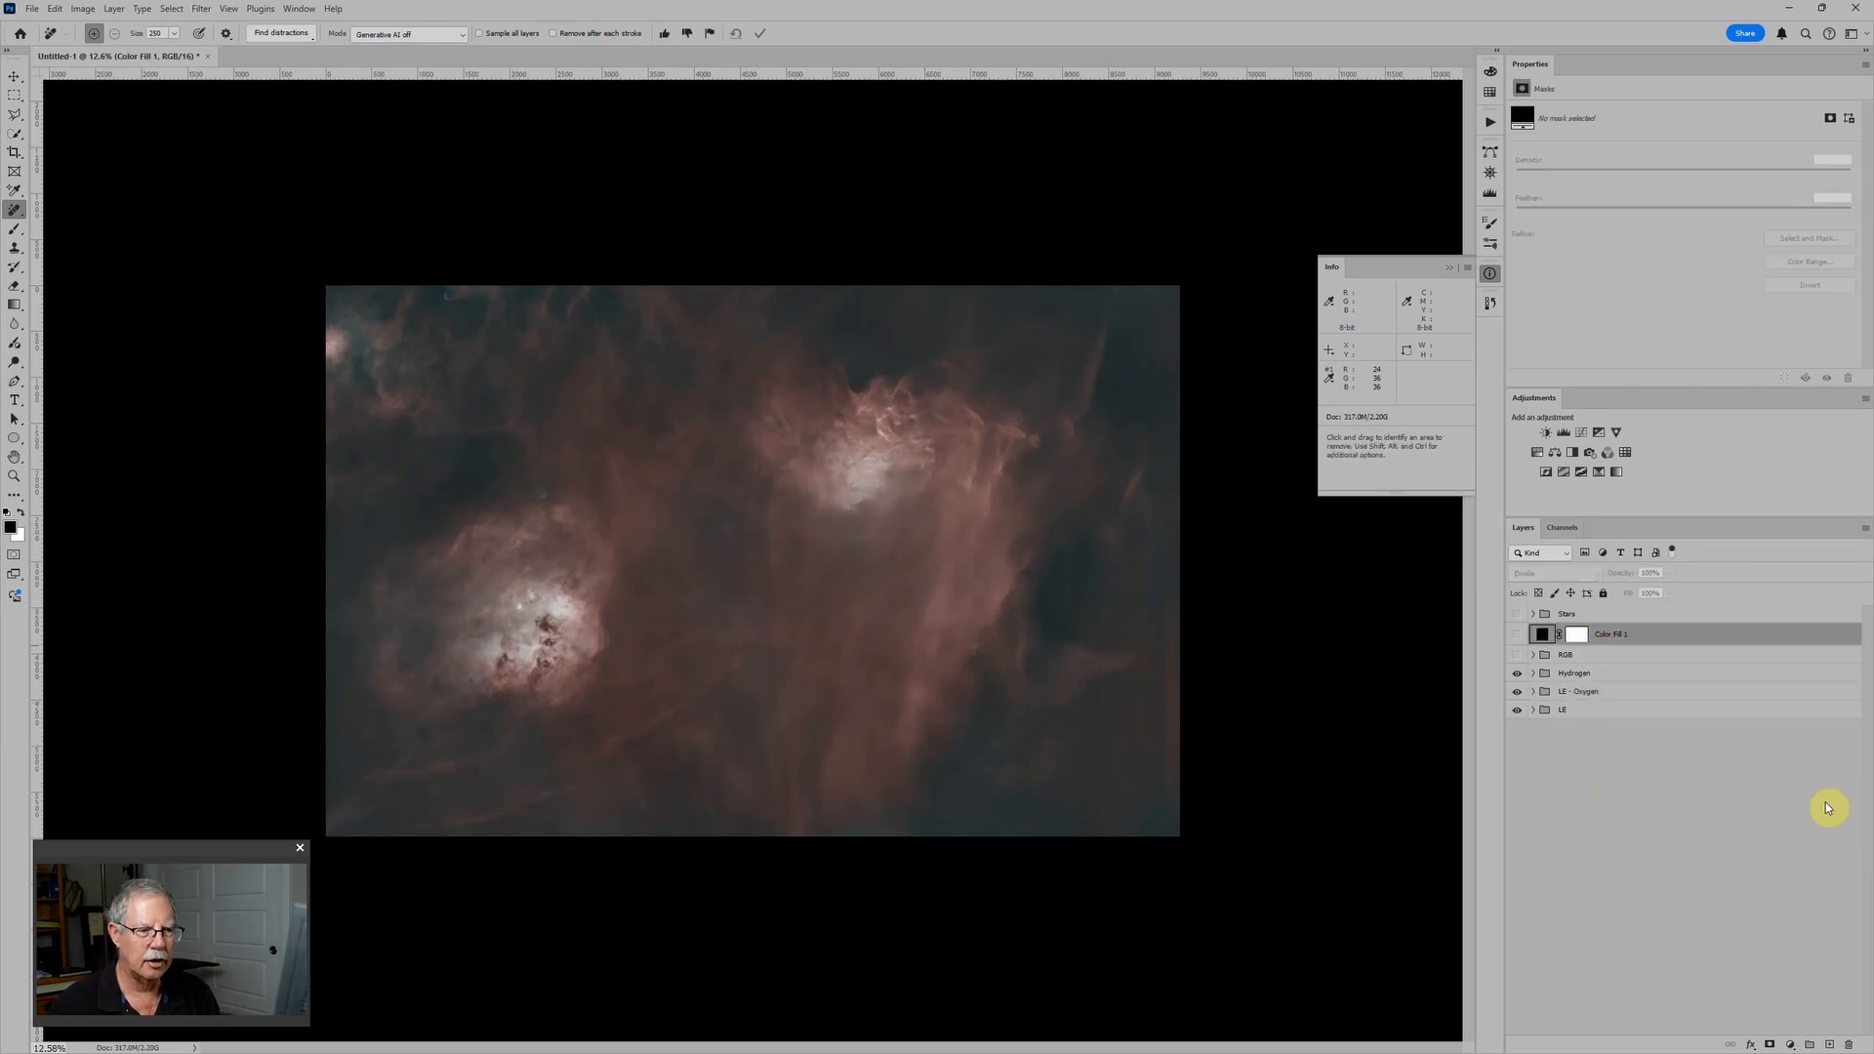
left_click(1517, 655)
scroll(806, 532, "up", 4)
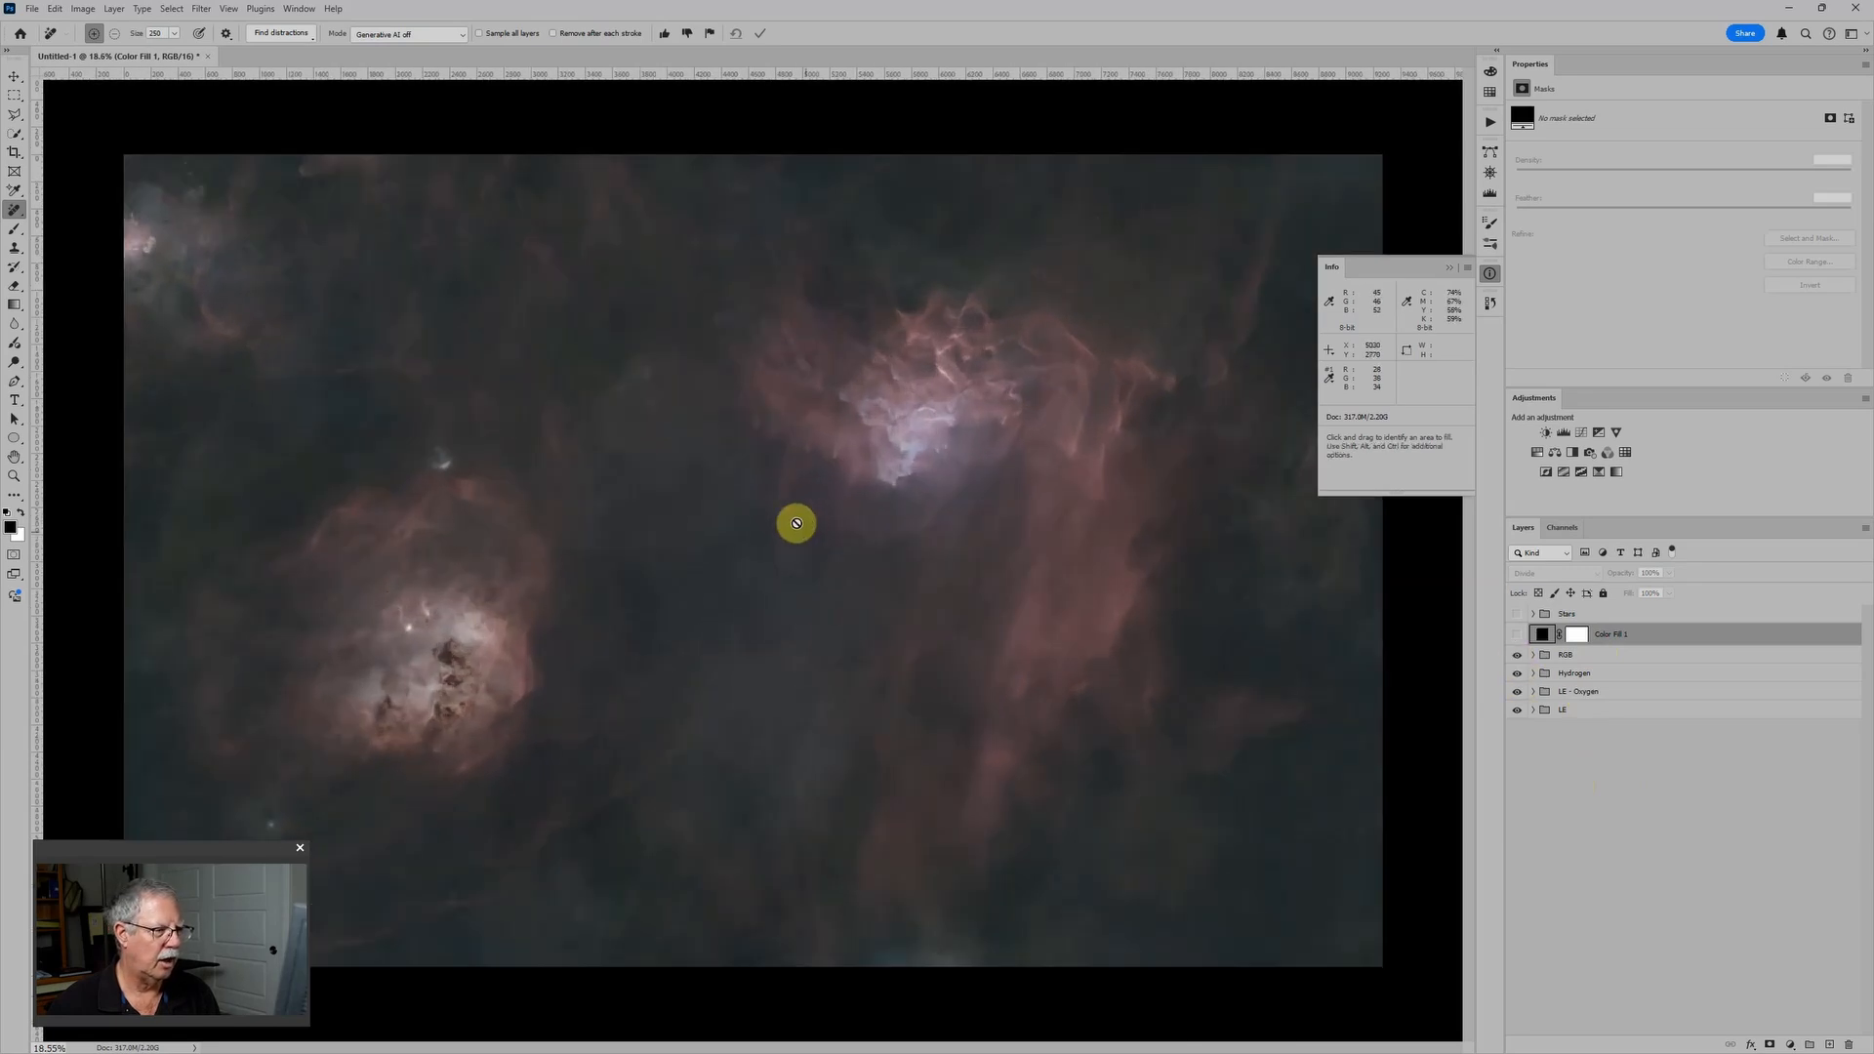
left_click(1591, 655)
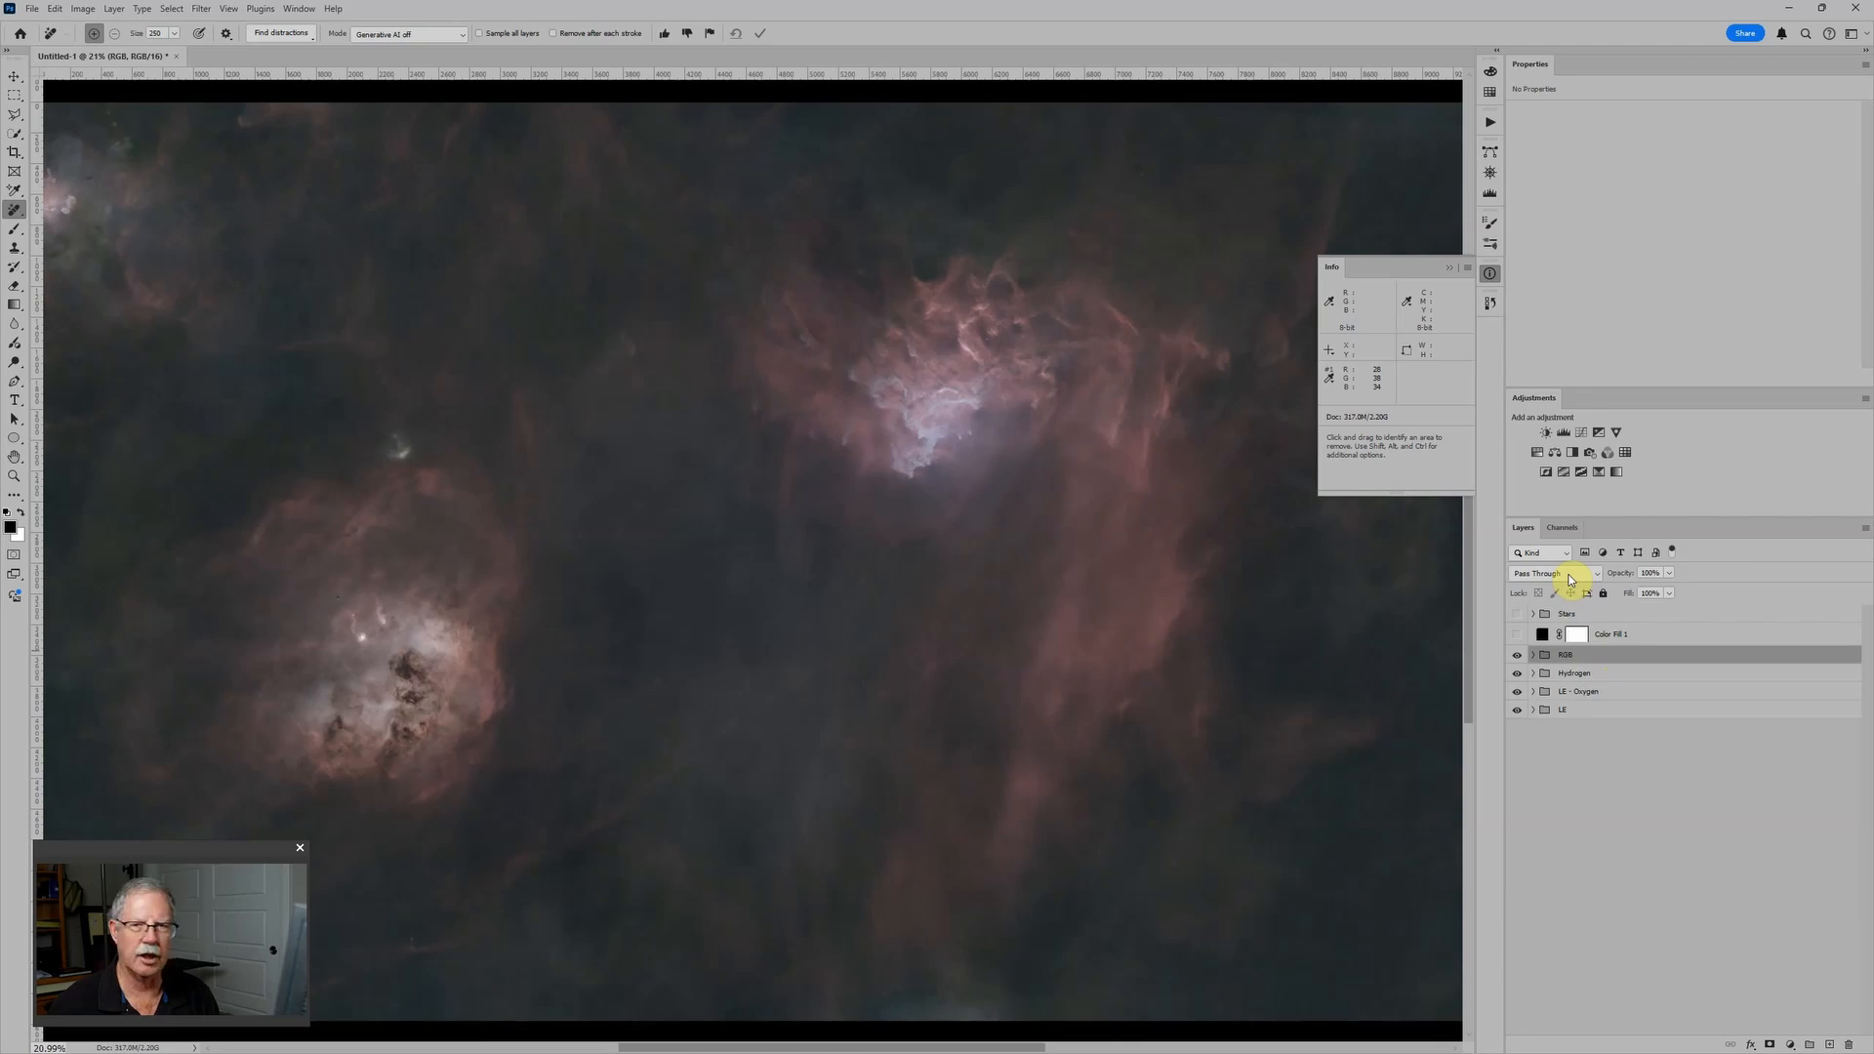
scroll(1112, 620, "down", 3)
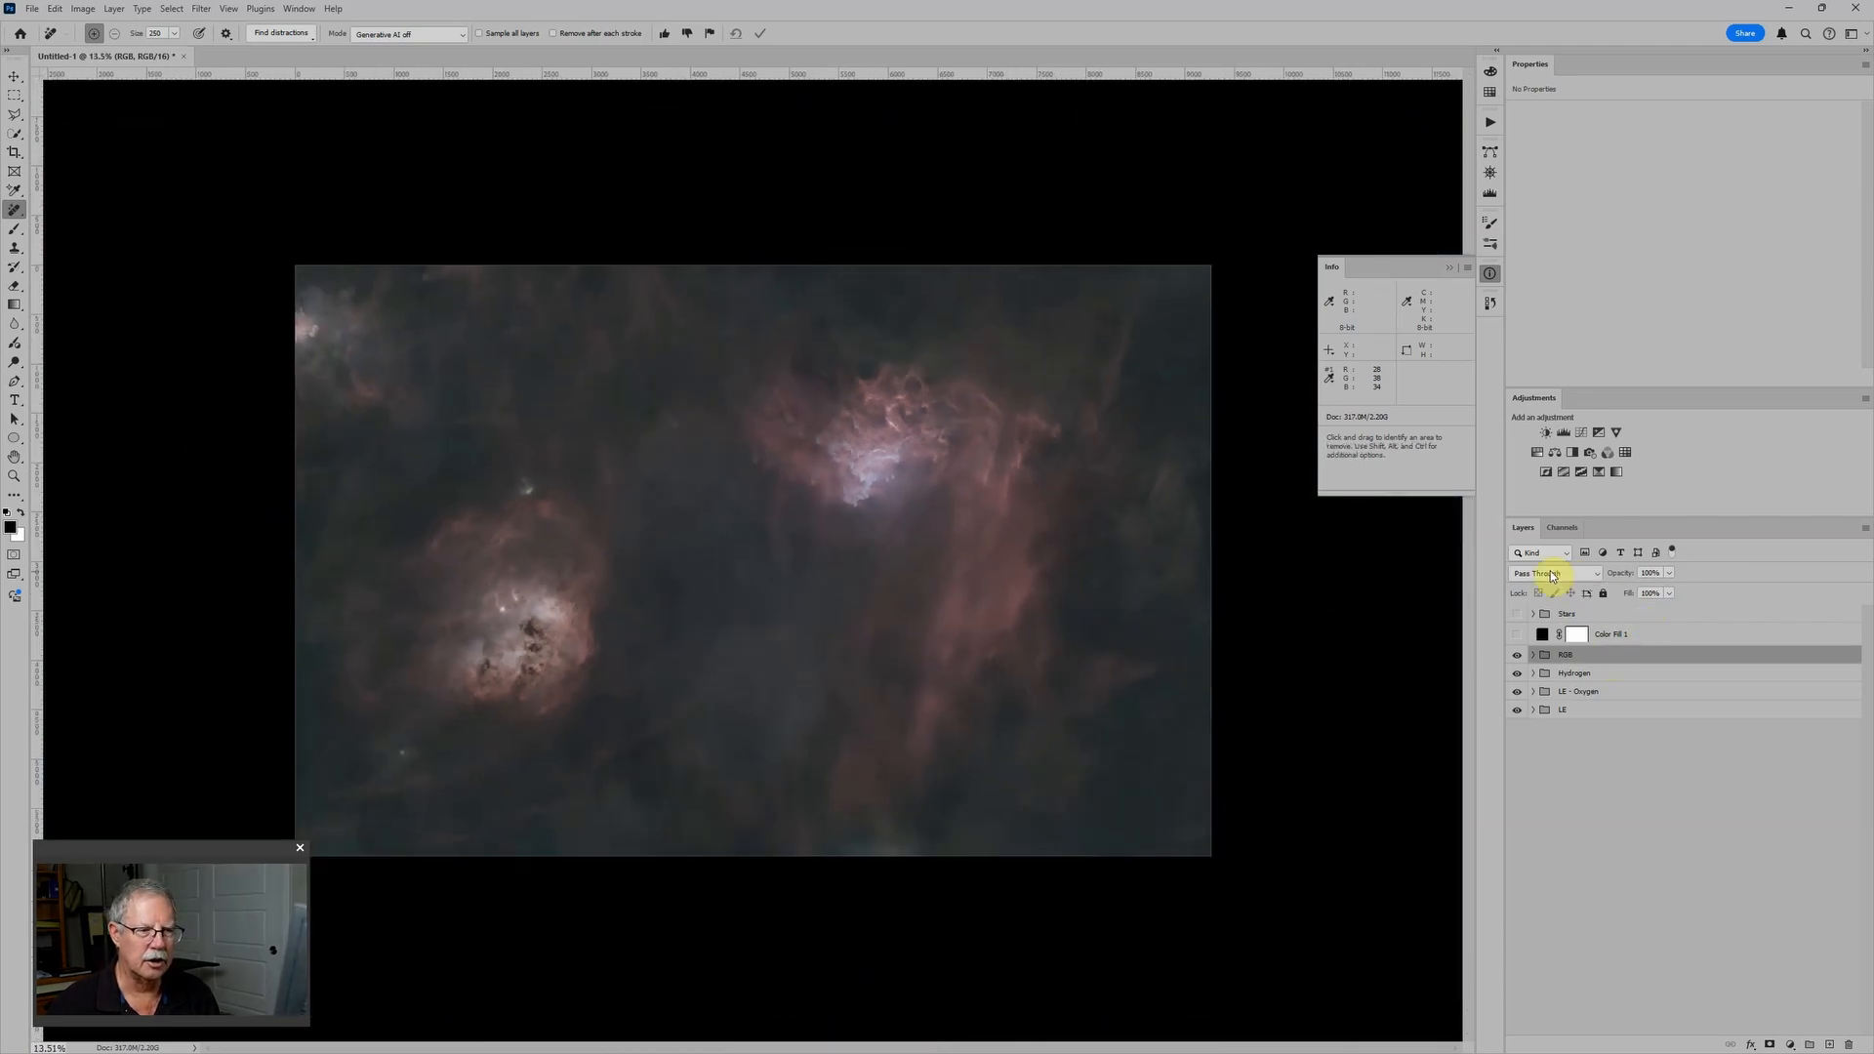
left_click(1553, 575)
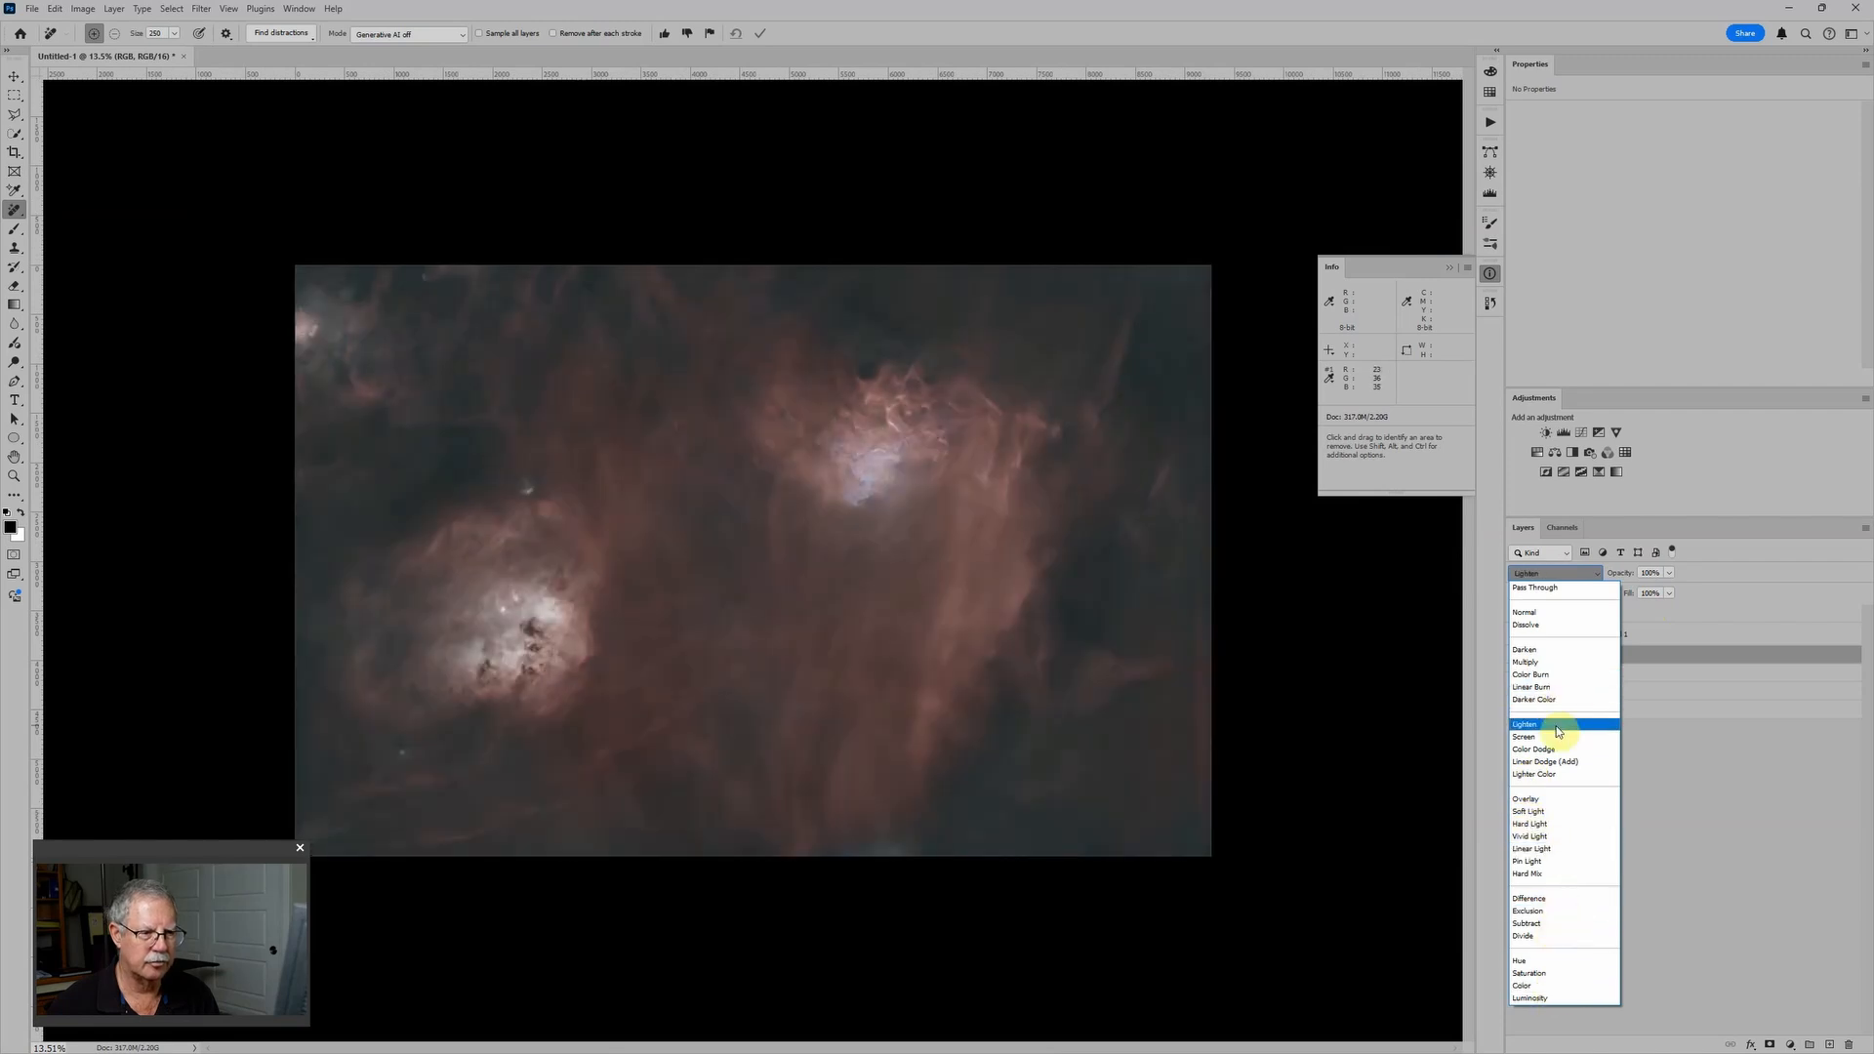
left_click(1555, 738)
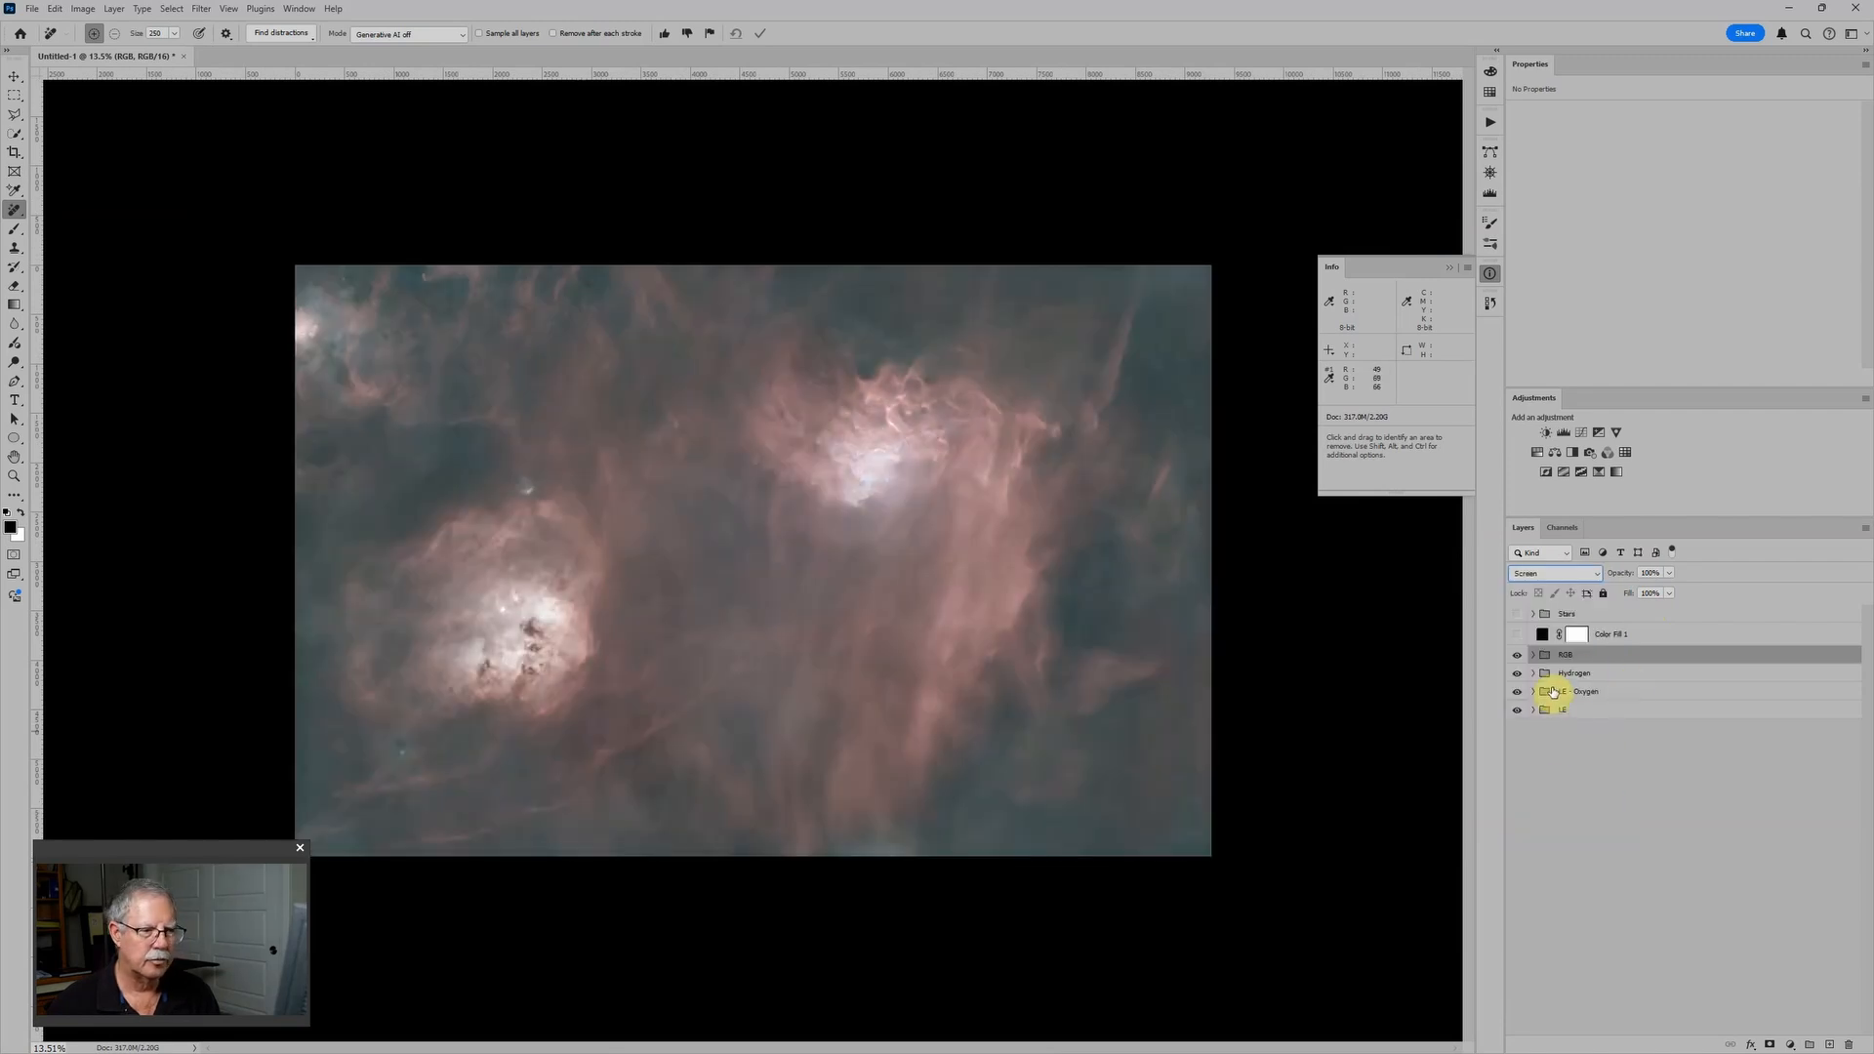
Expand the RGB group and set its Levels layer to black input 30 and midtones 0.71
left_click(1535, 657)
left_click(1562, 699)
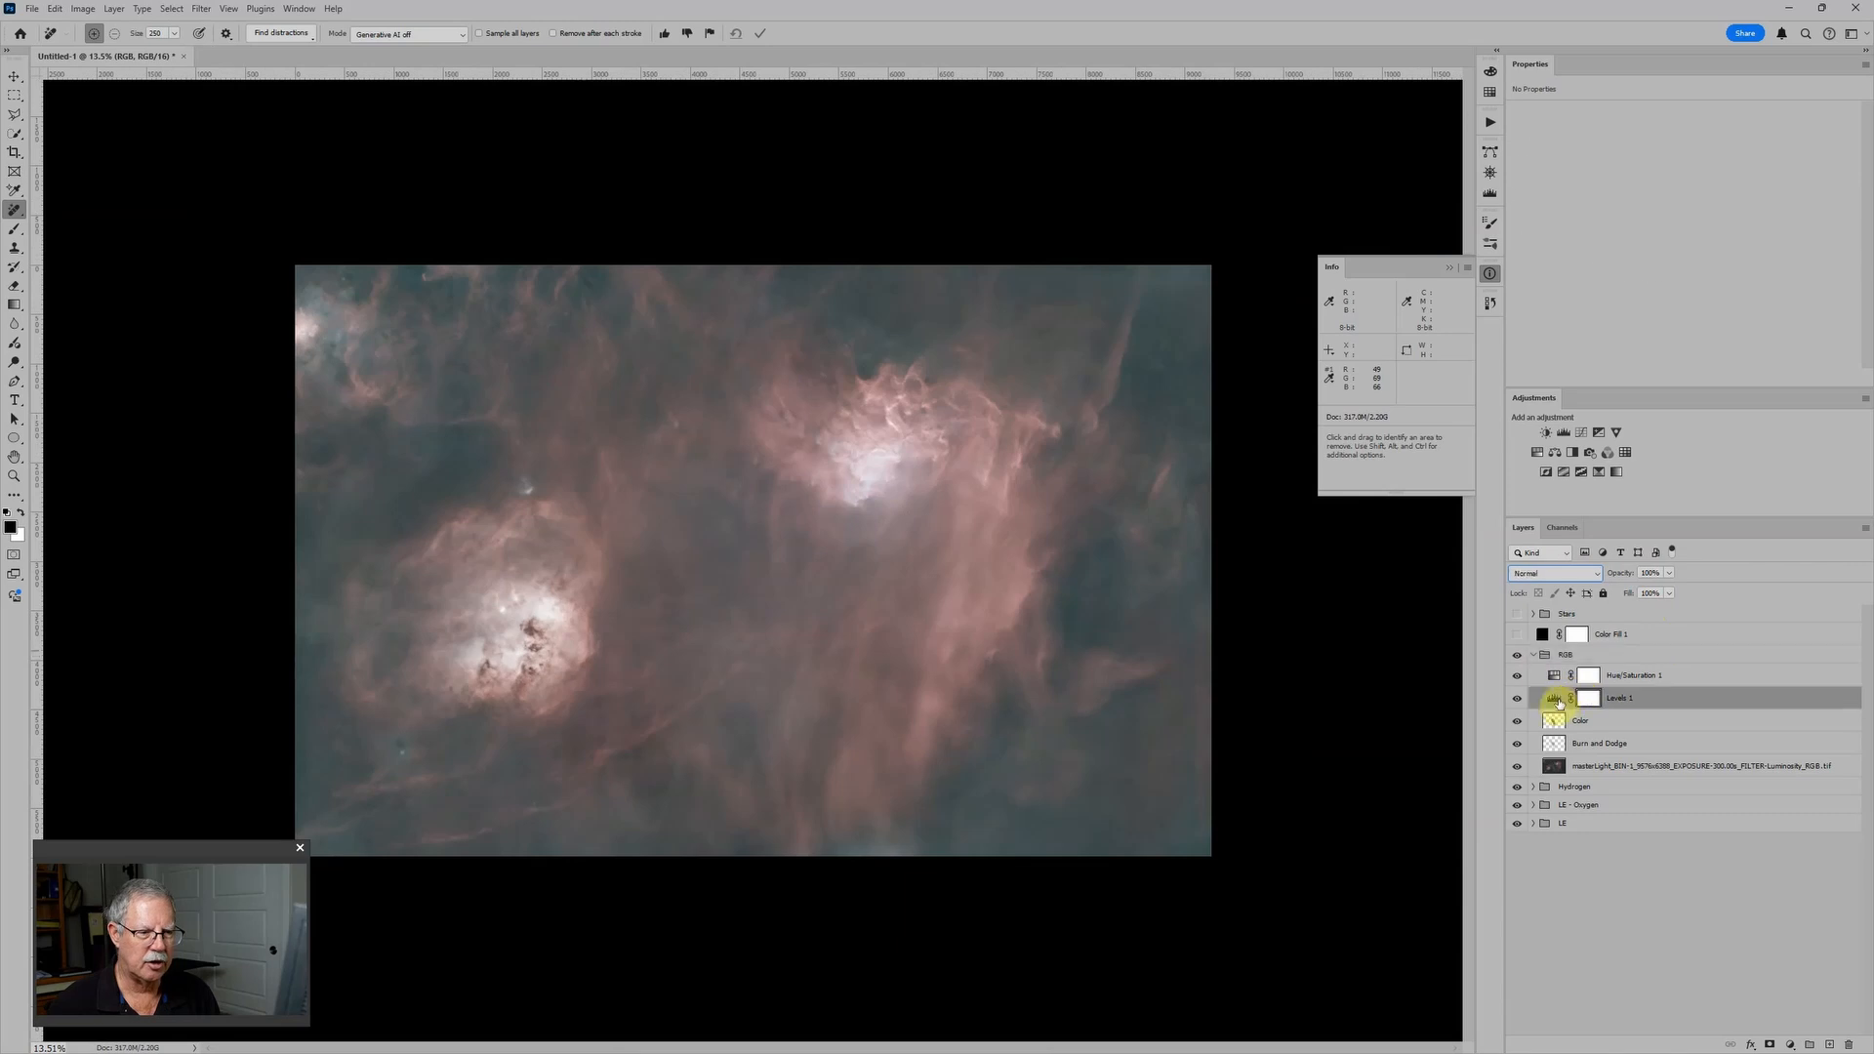
left_click_drag(1602, 224, 1717, 226)
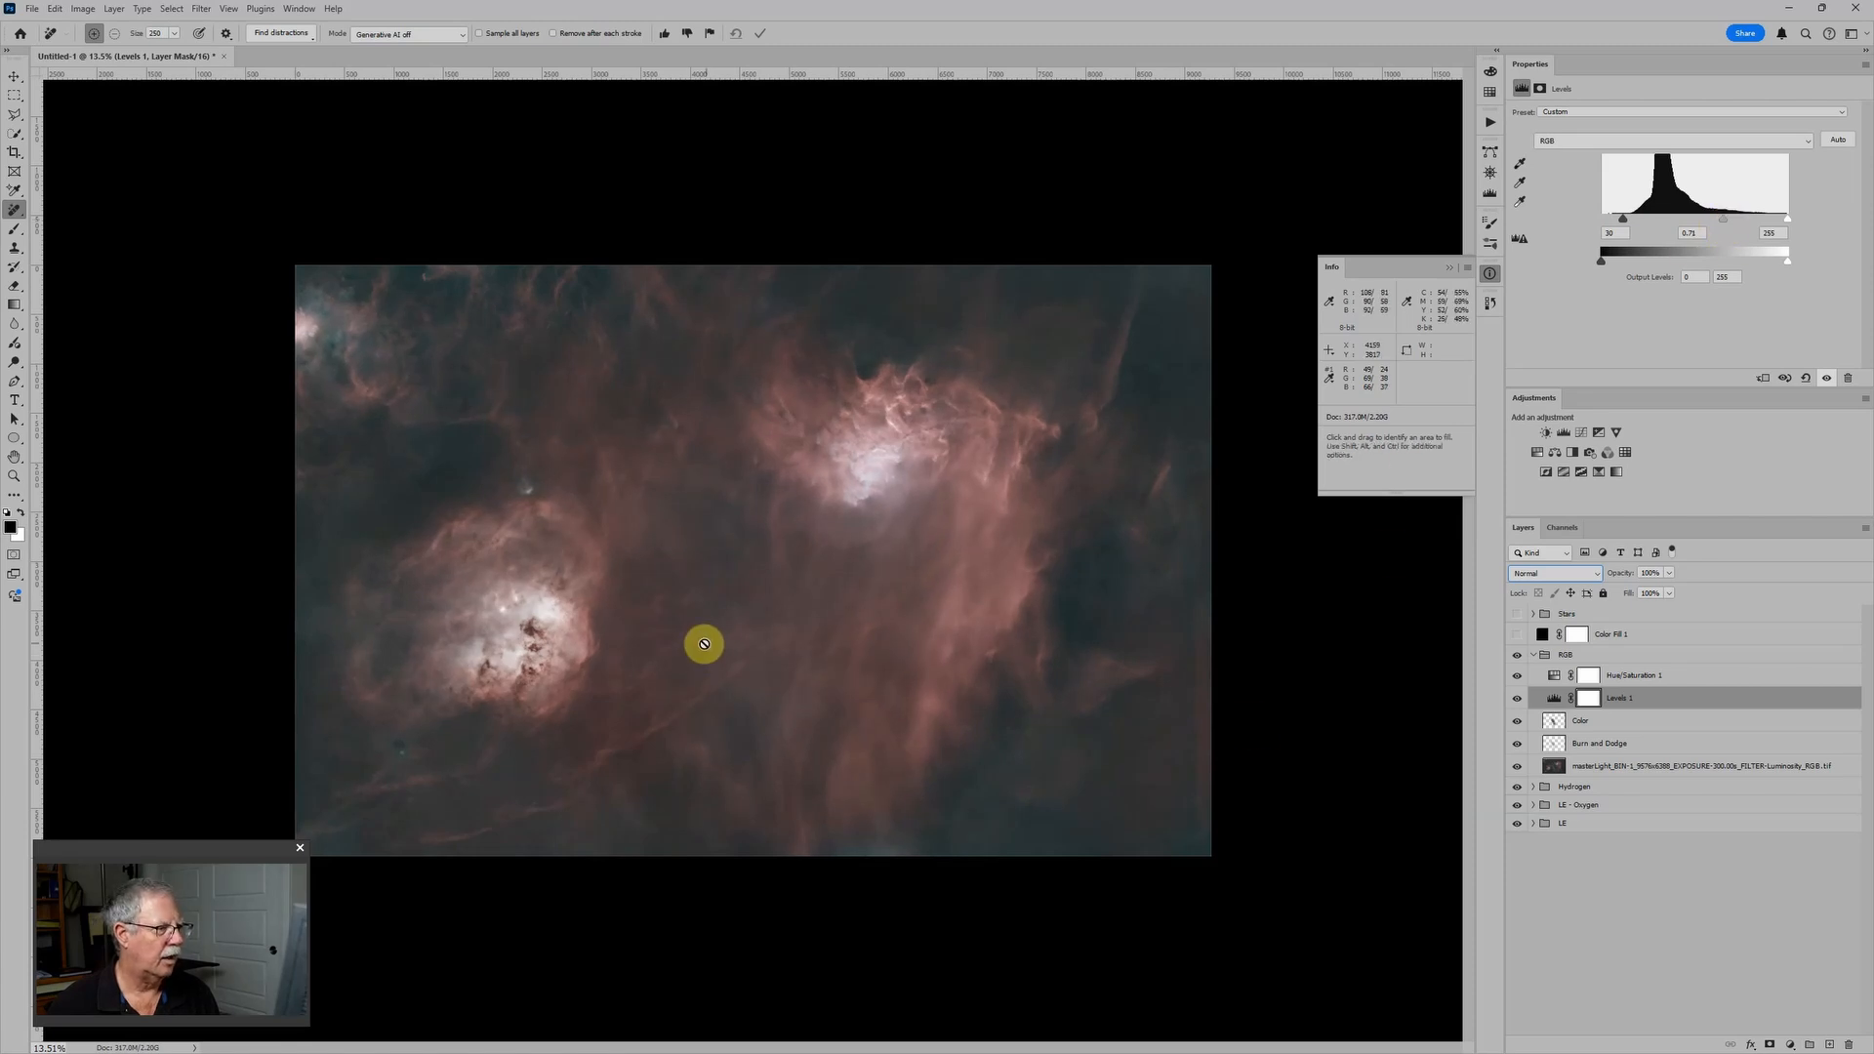
Examine both bright nebula cores up close and compare the image with and without the RGB group
scroll(683, 586, "up", 3)
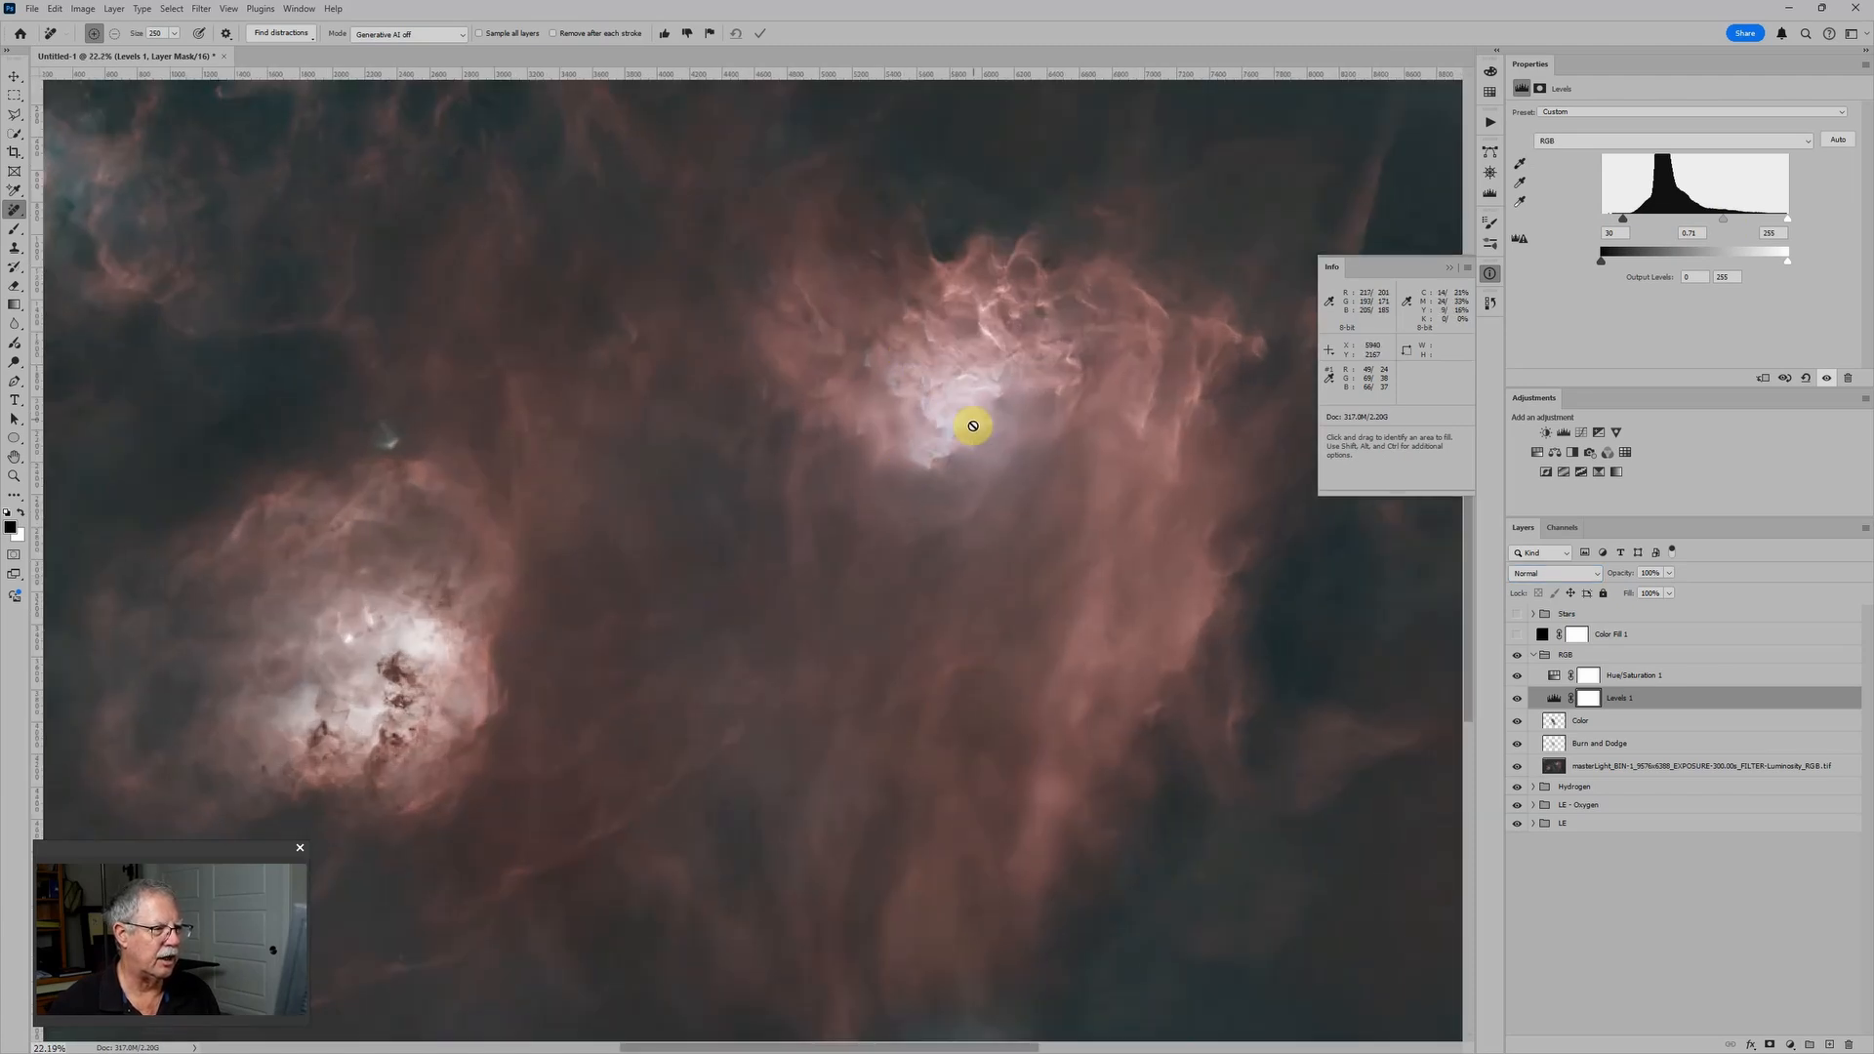
scroll(969, 420, "up", 4)
scroll(970, 420, "up", 2)
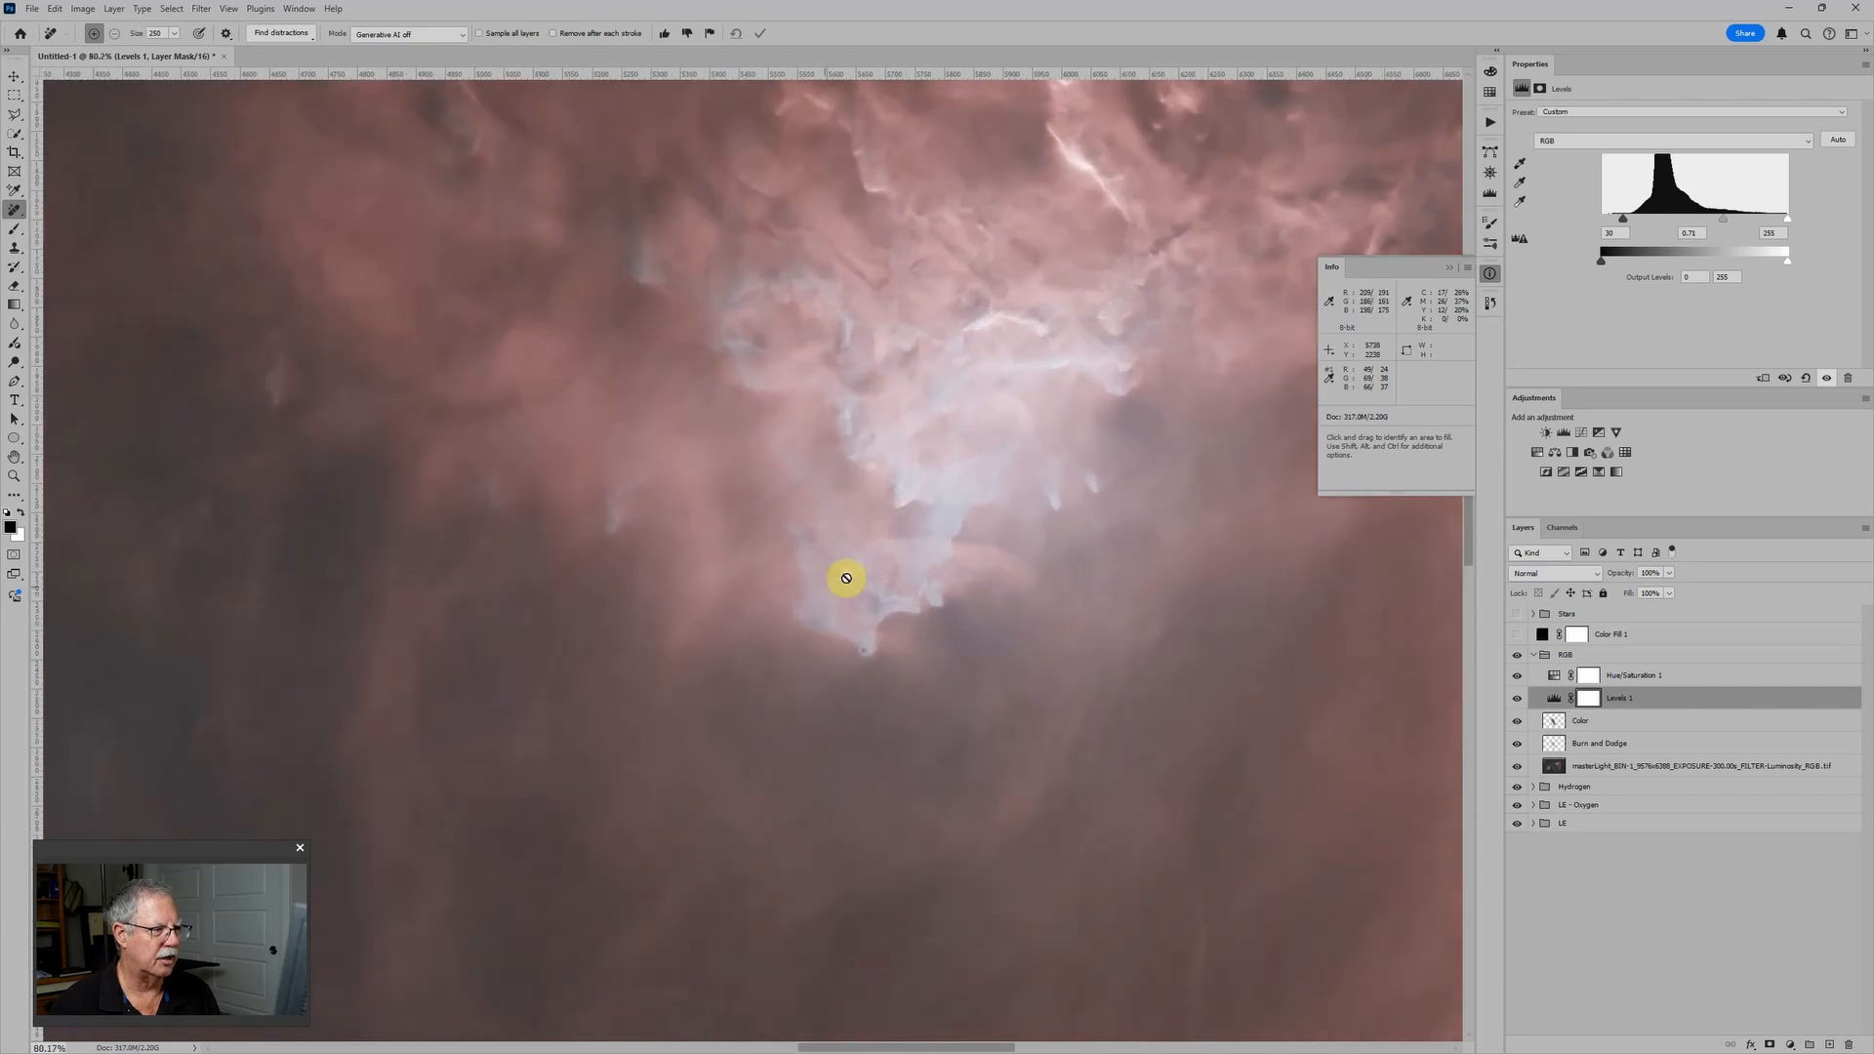
scroll(888, 381, "down", 8)
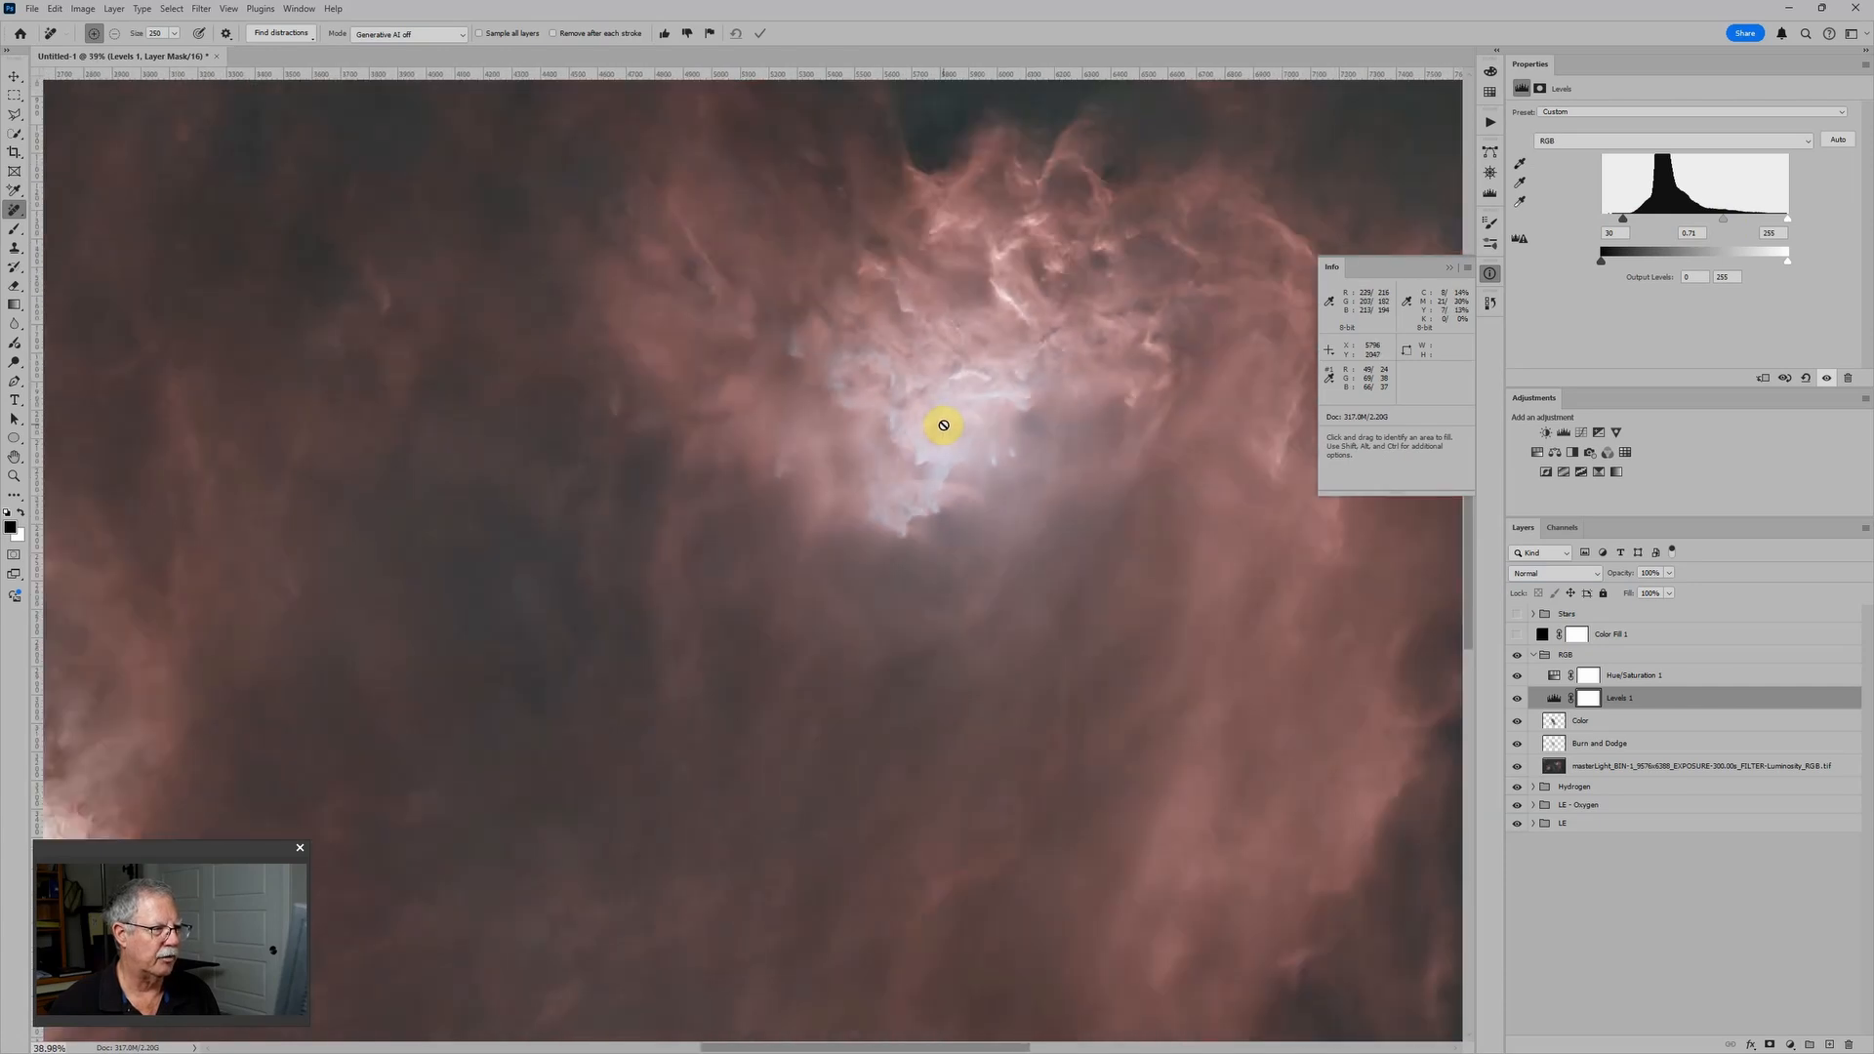
scroll(452, 657, "up", 4)
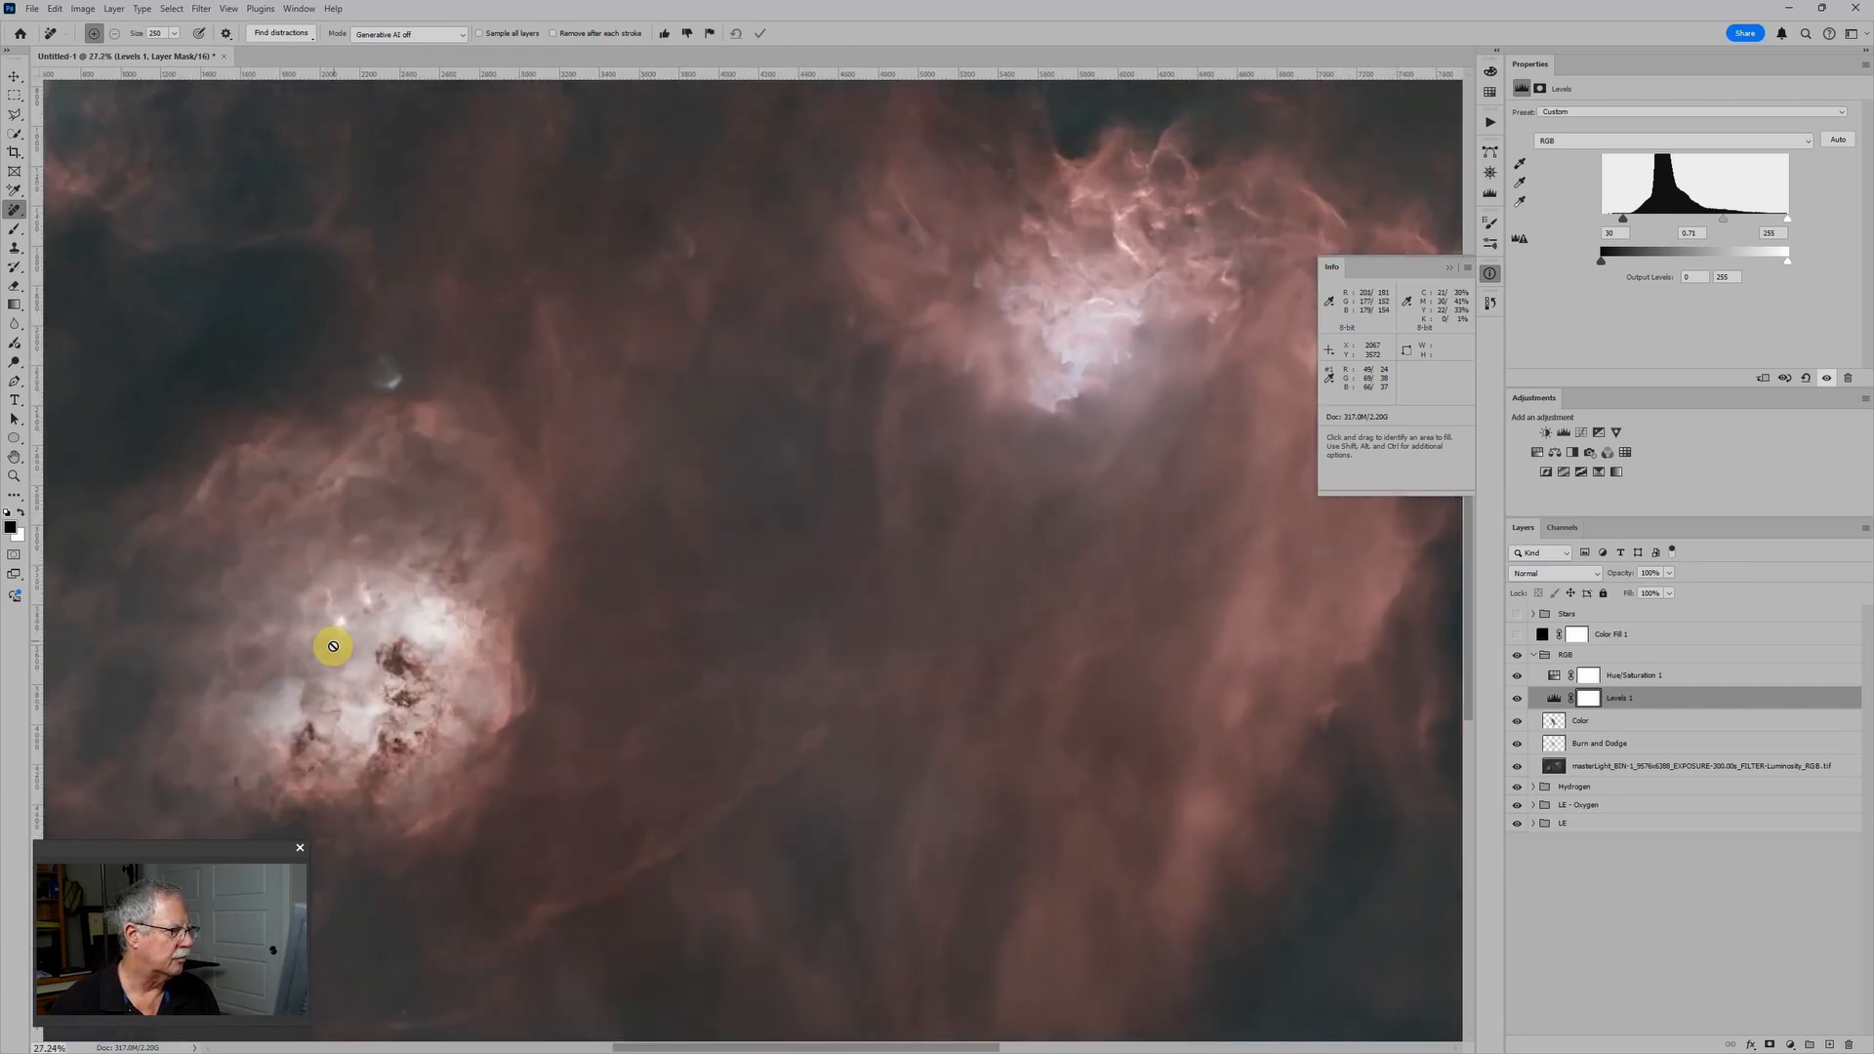
left_click(1518, 659)
left_click(1518, 657)
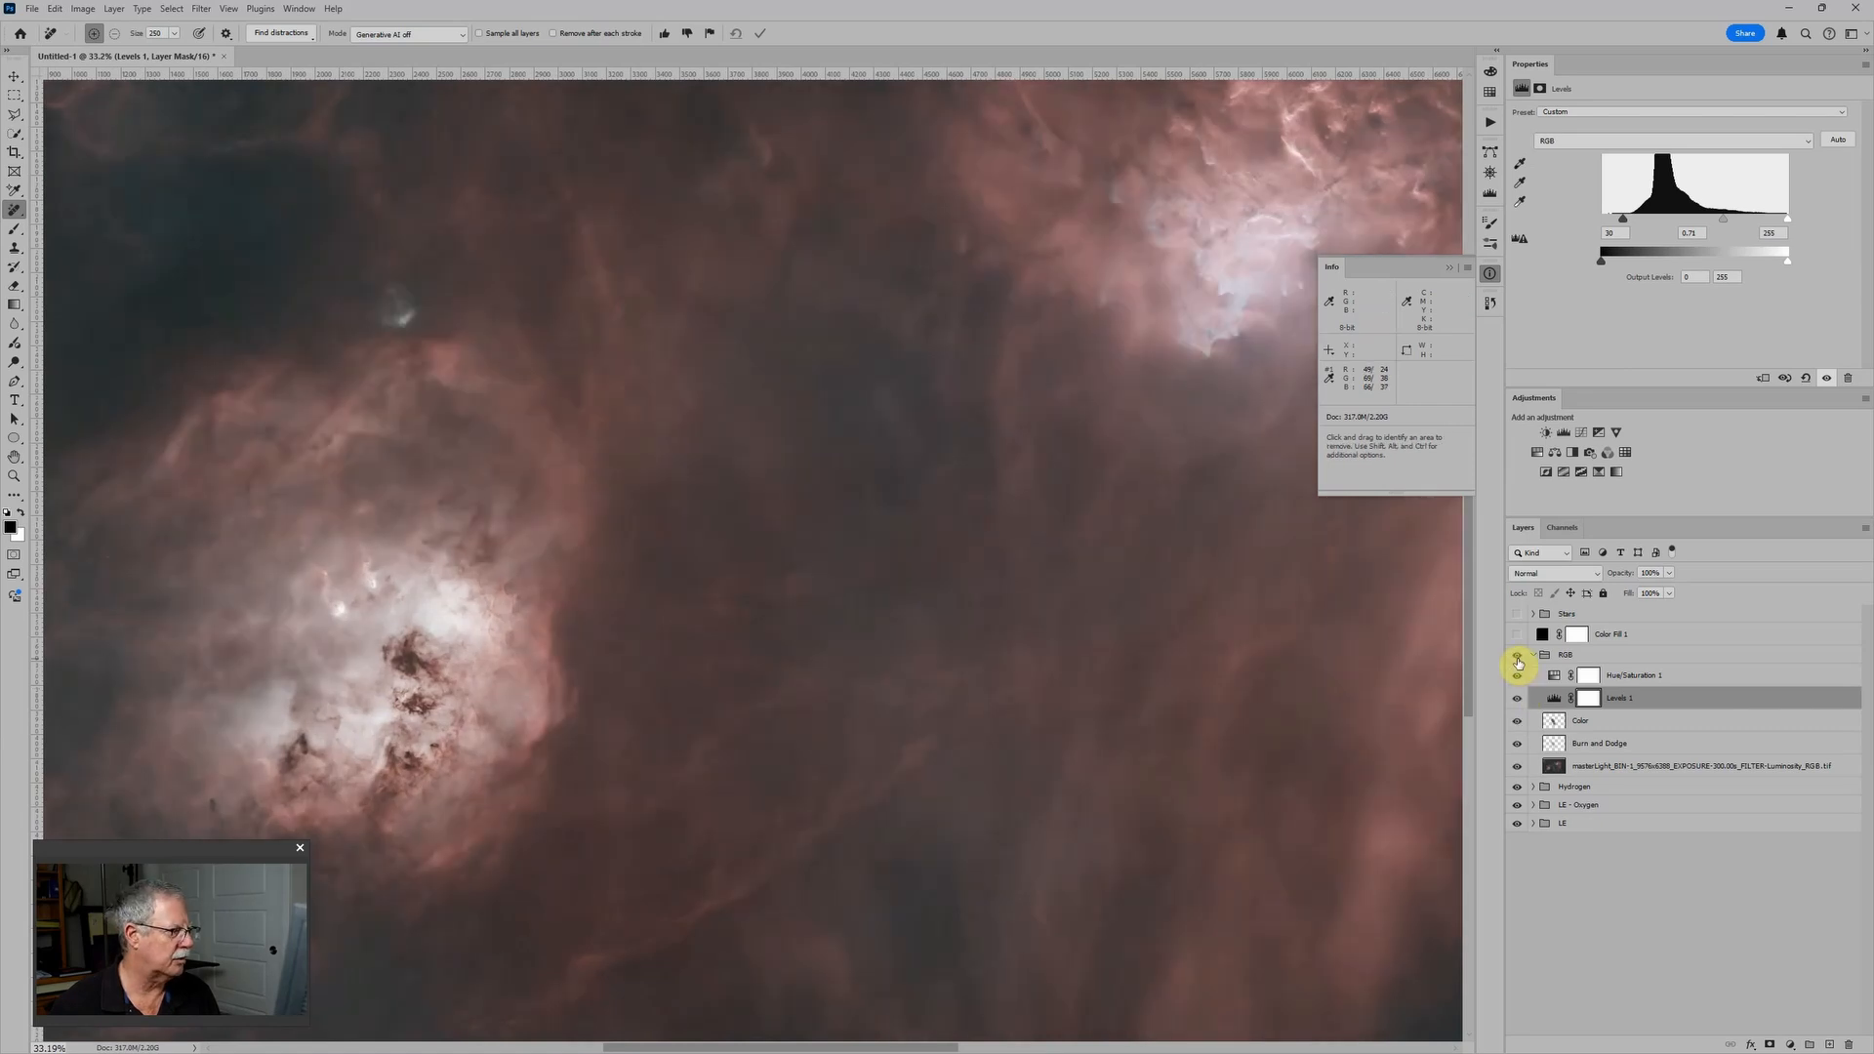
left_click(1518, 657)
scroll(1188, 647, "down", 5)
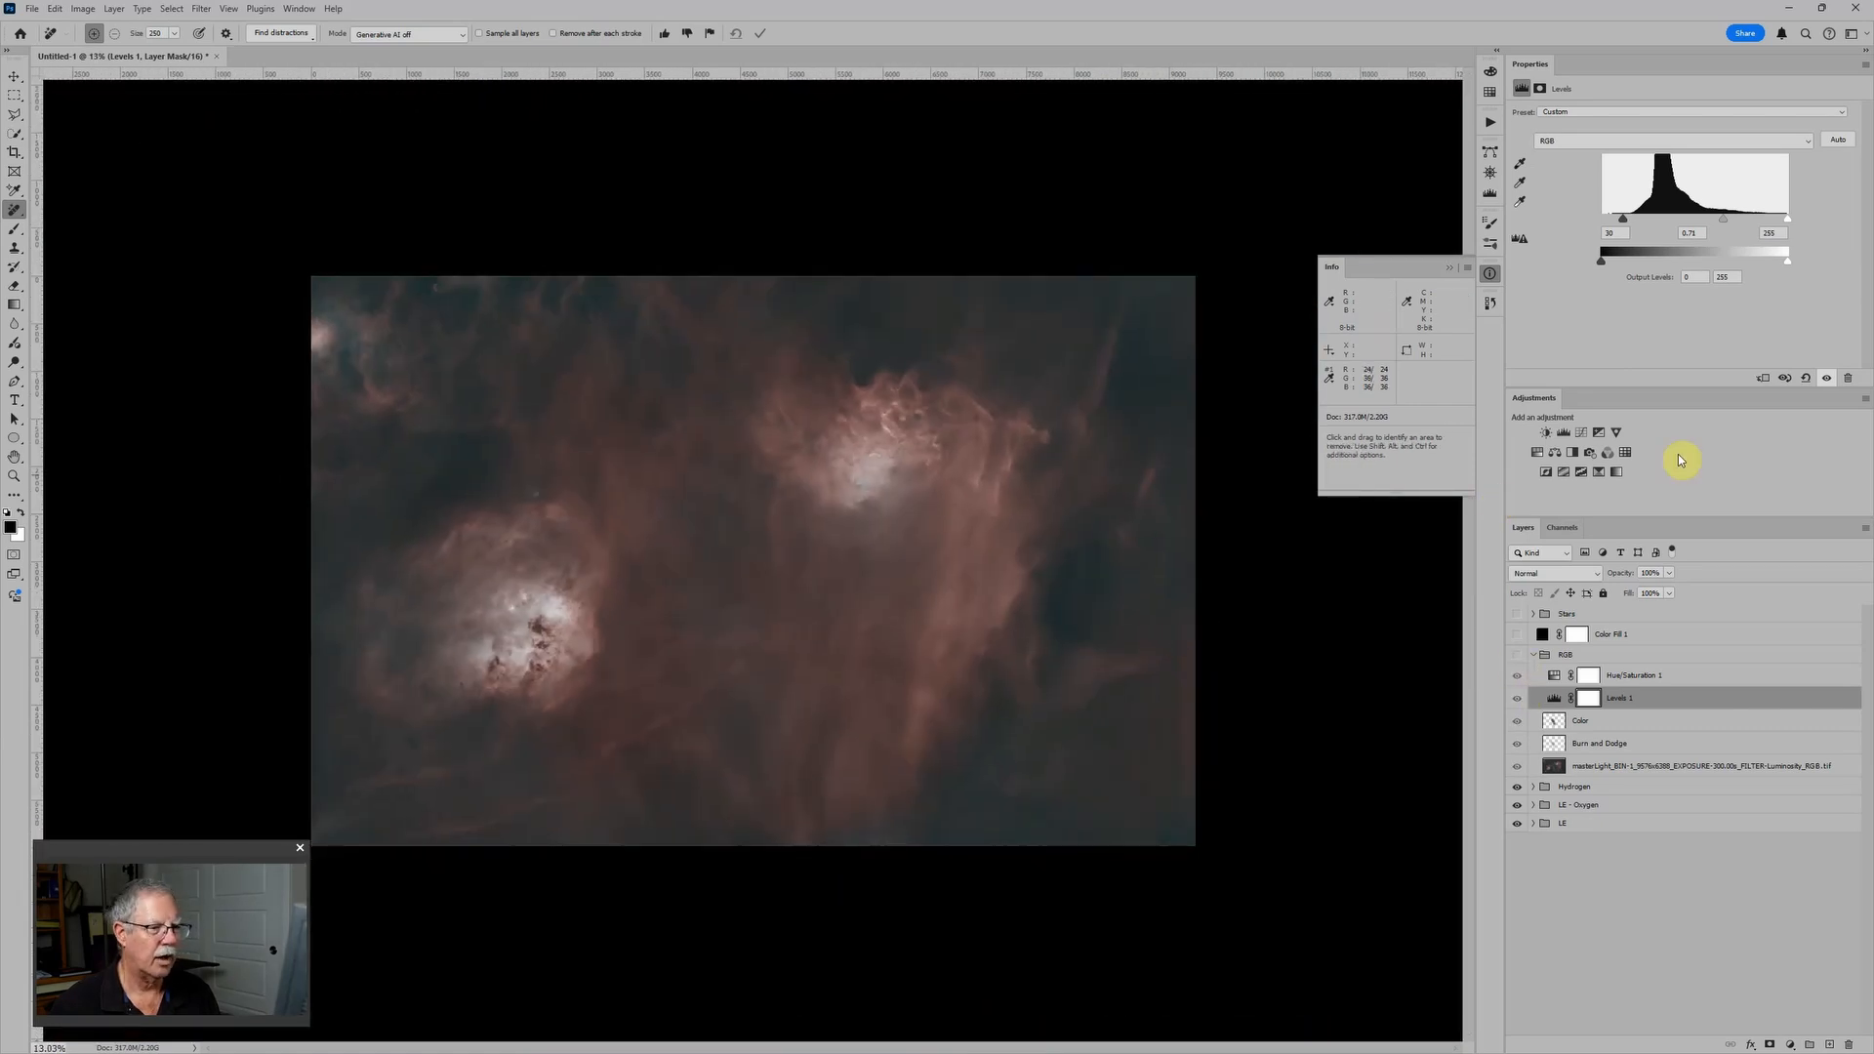
Collapse and show the RGB group, then add Levels, Color Balance and Hue/Saturation adjustment layers above it
left_click(1534, 657)
left_click(1518, 657)
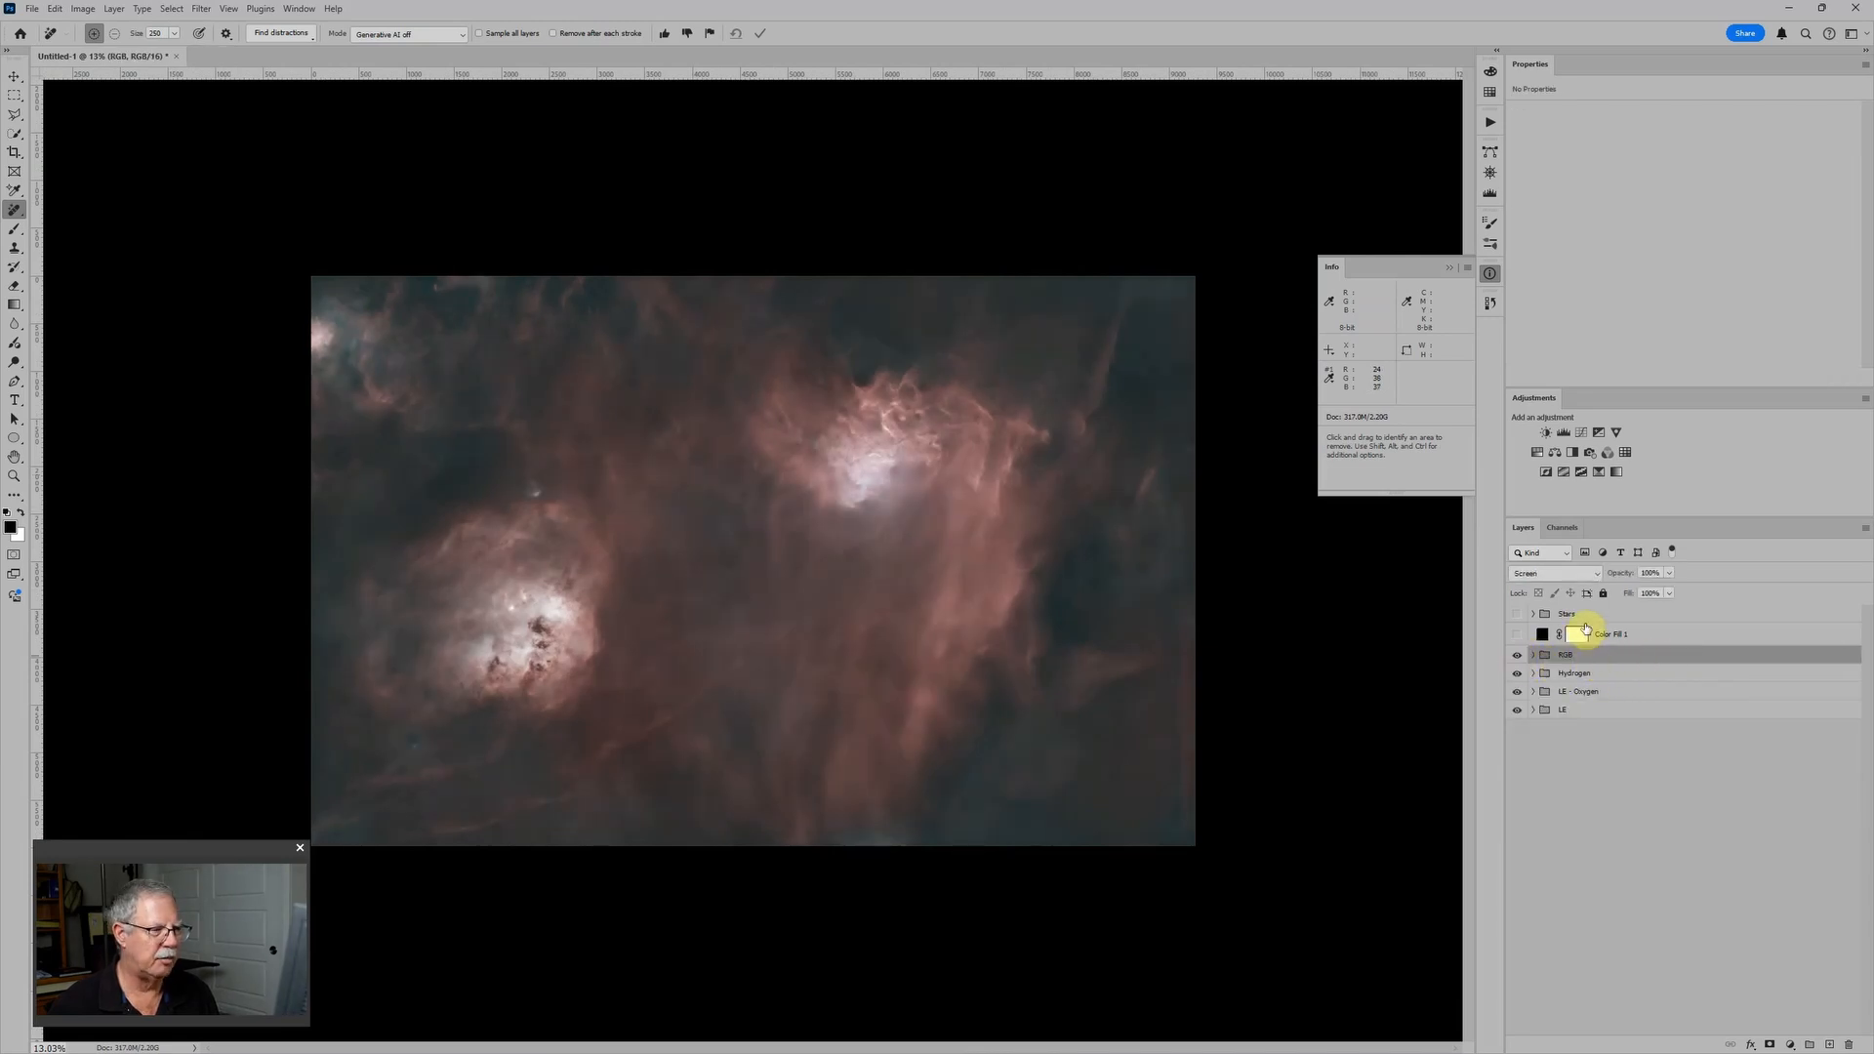
left_click(1565, 435)
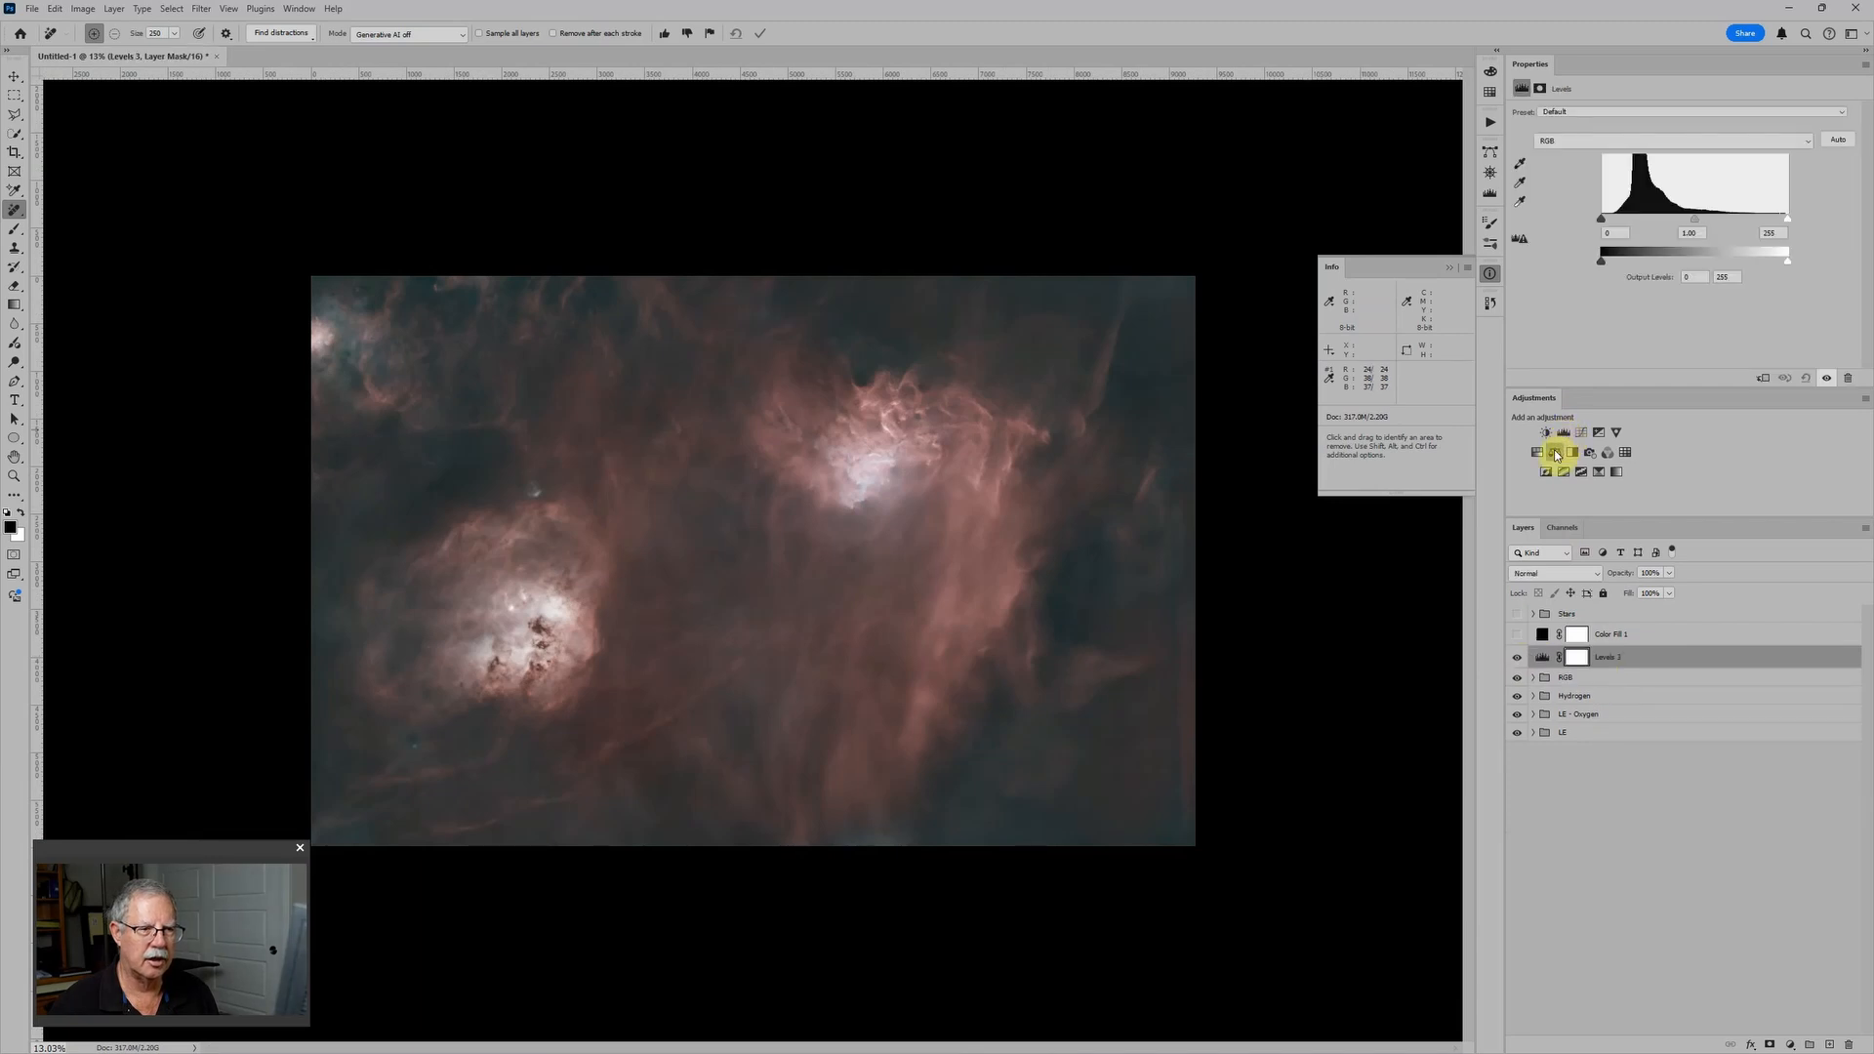
left_click(1555, 454)
left_click(1540, 454)
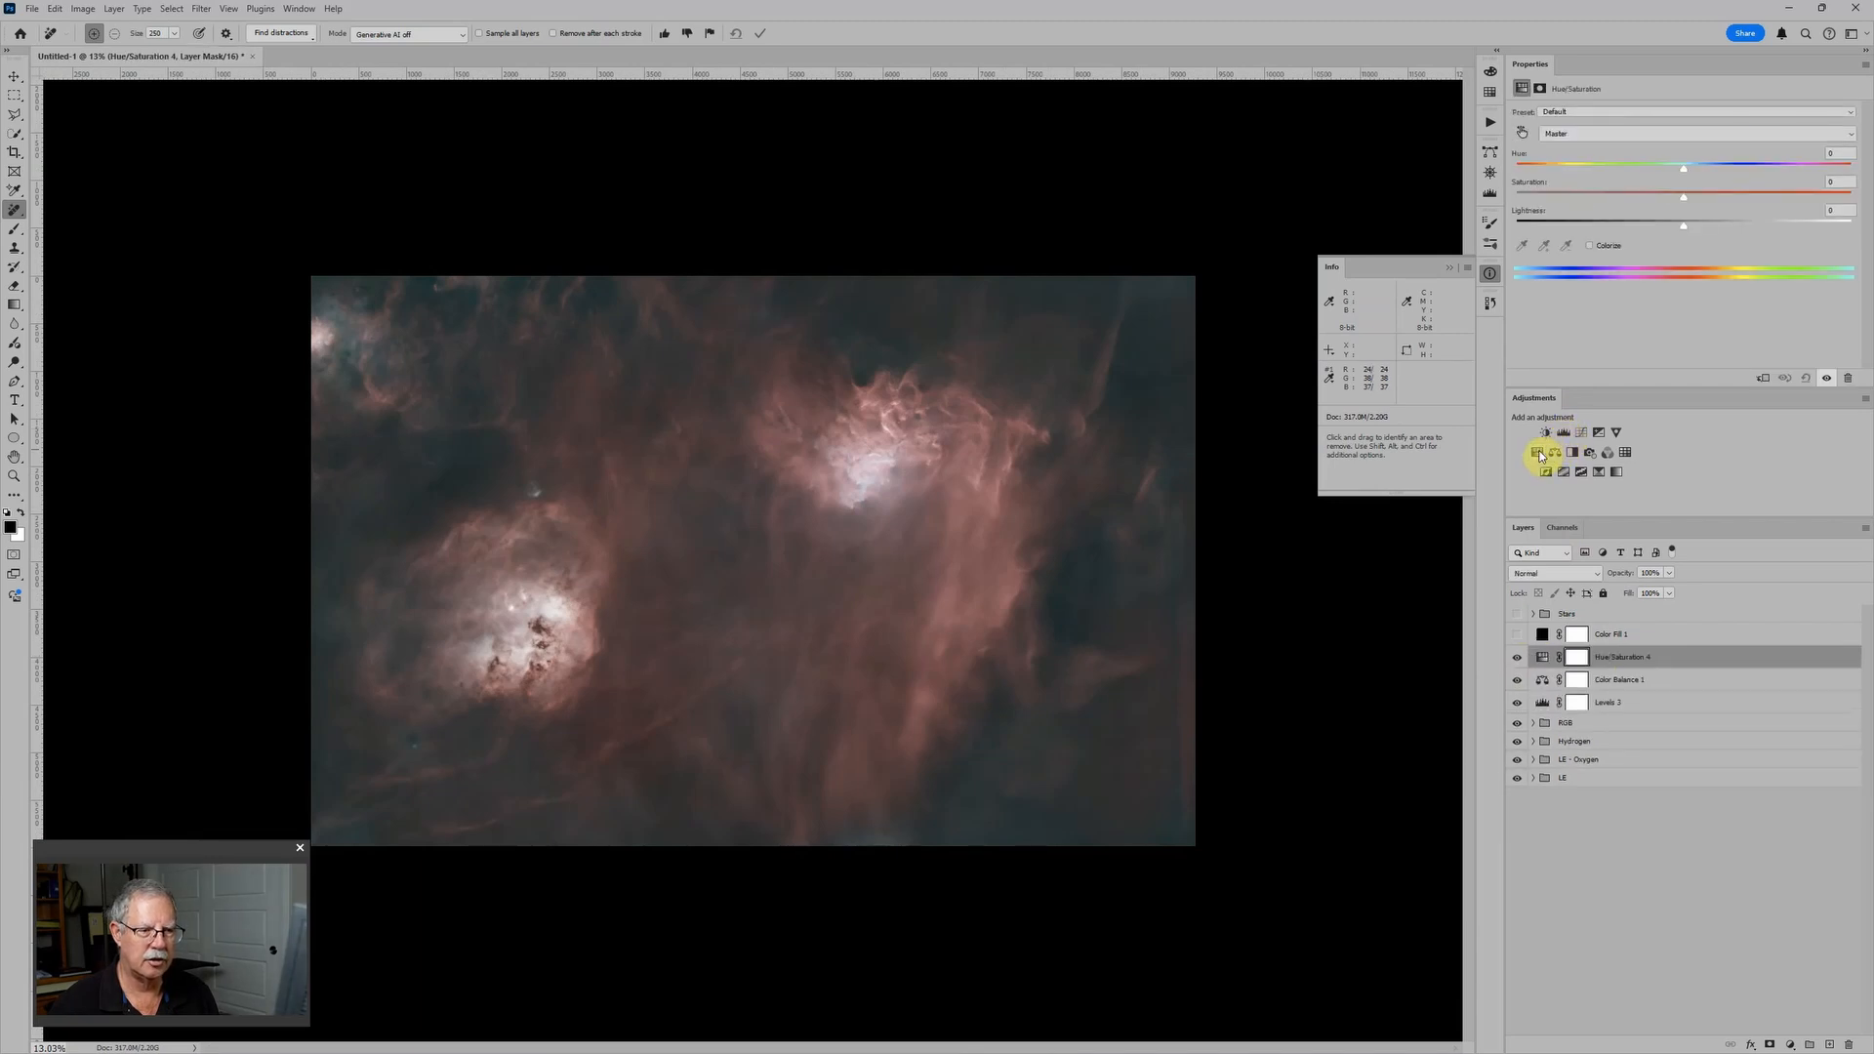
Add a #131313 solid color fill layer above the Hue/Saturation adjustment and set its blend mode to Lighten
left_click(1791, 1043)
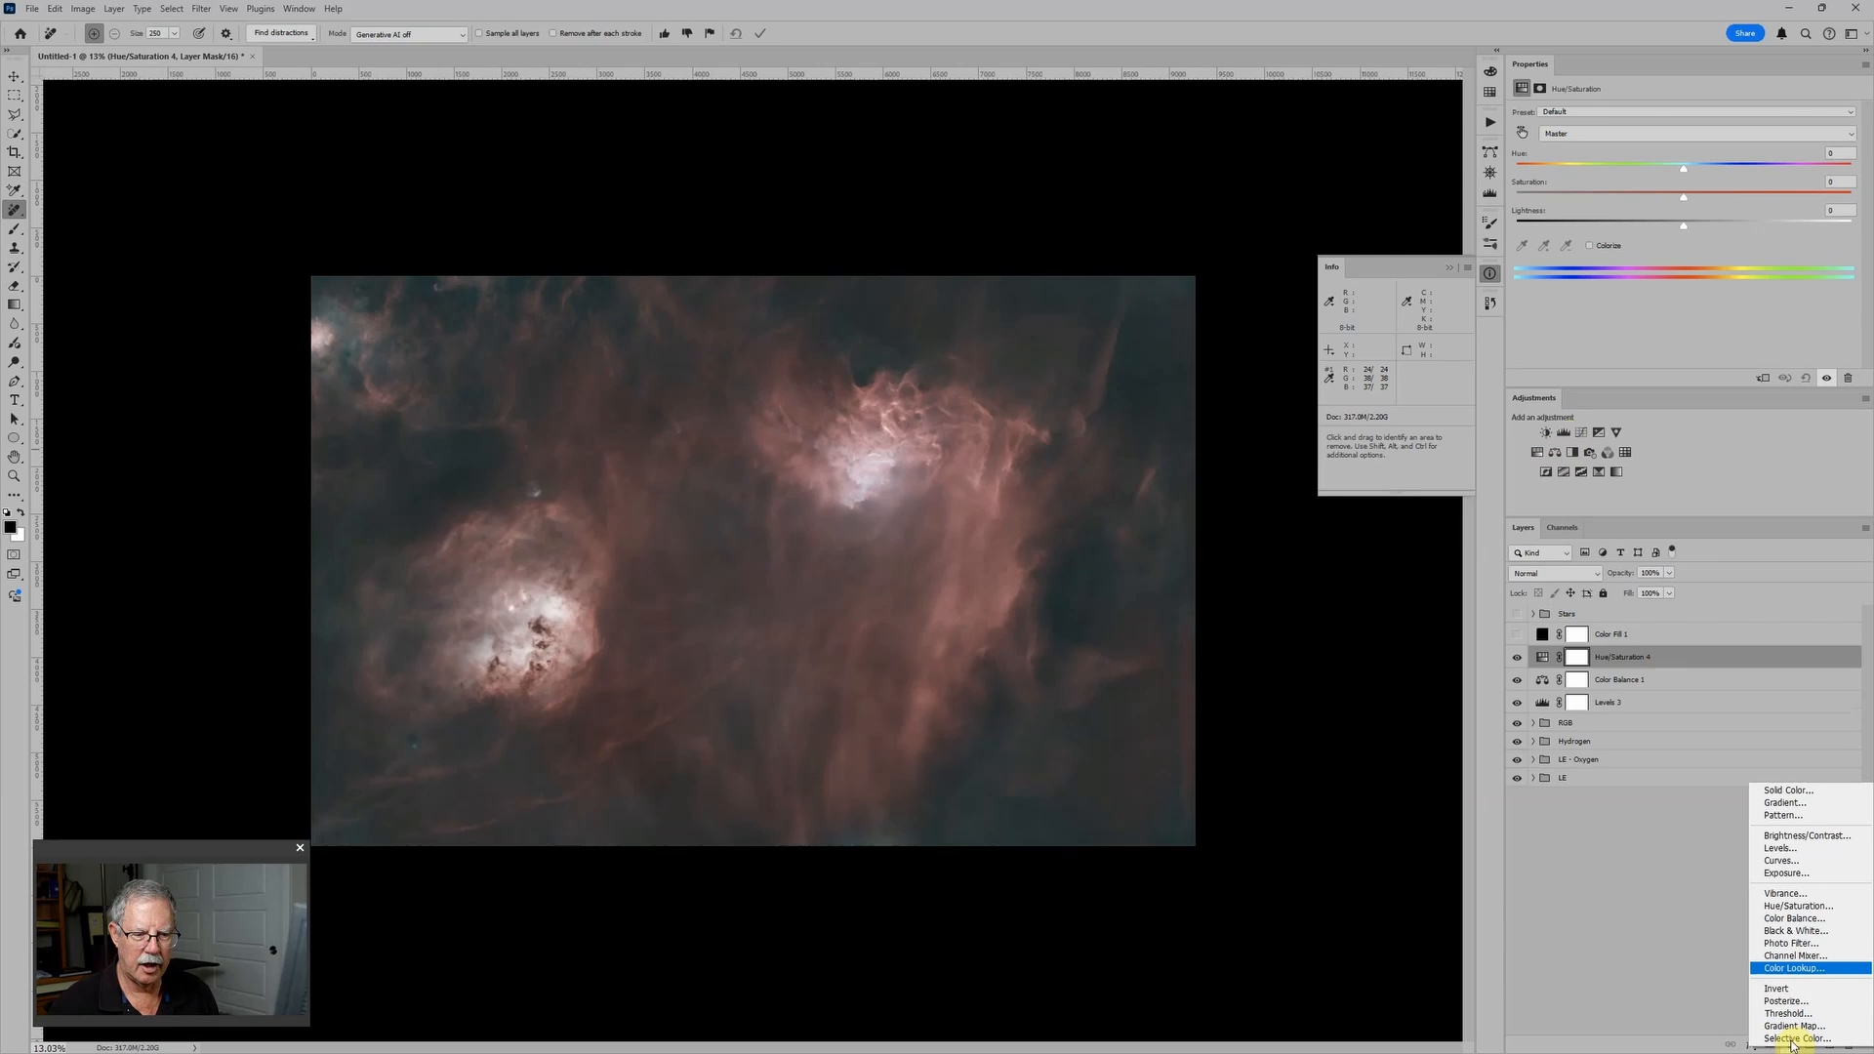
left_click(1814, 788)
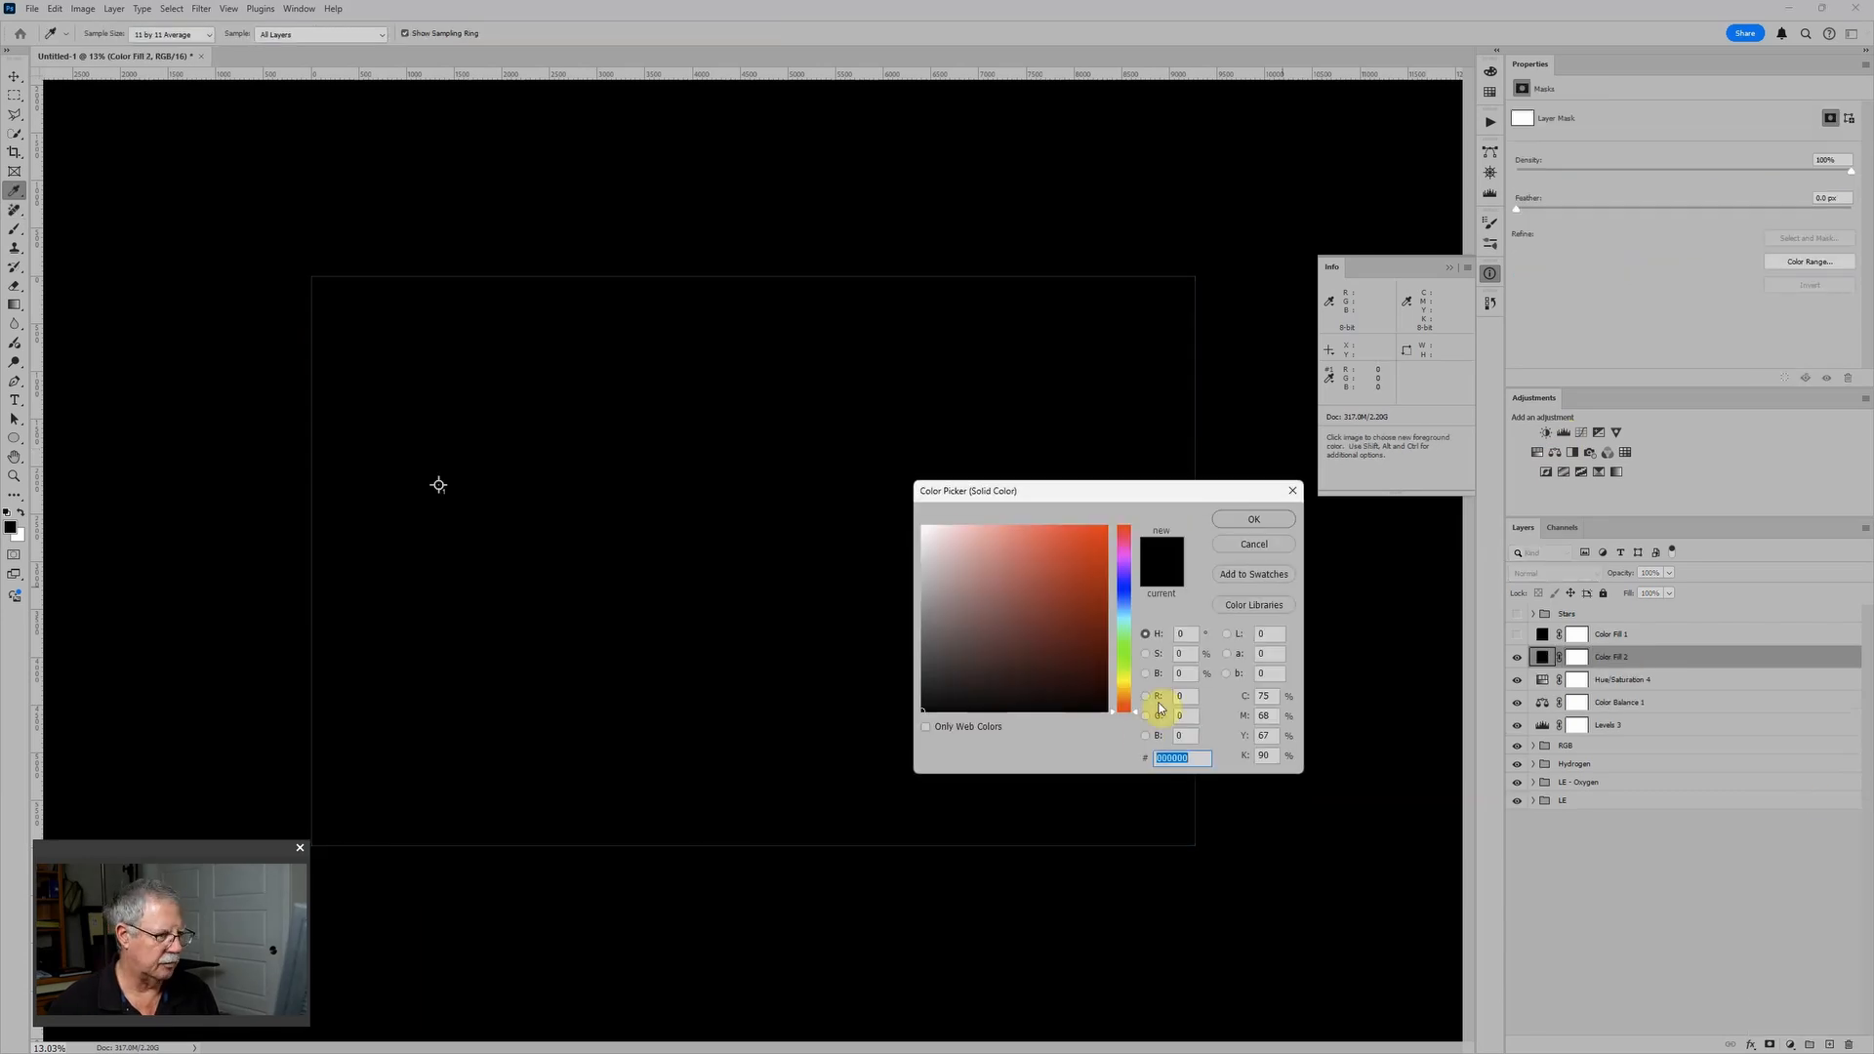
type("131313")
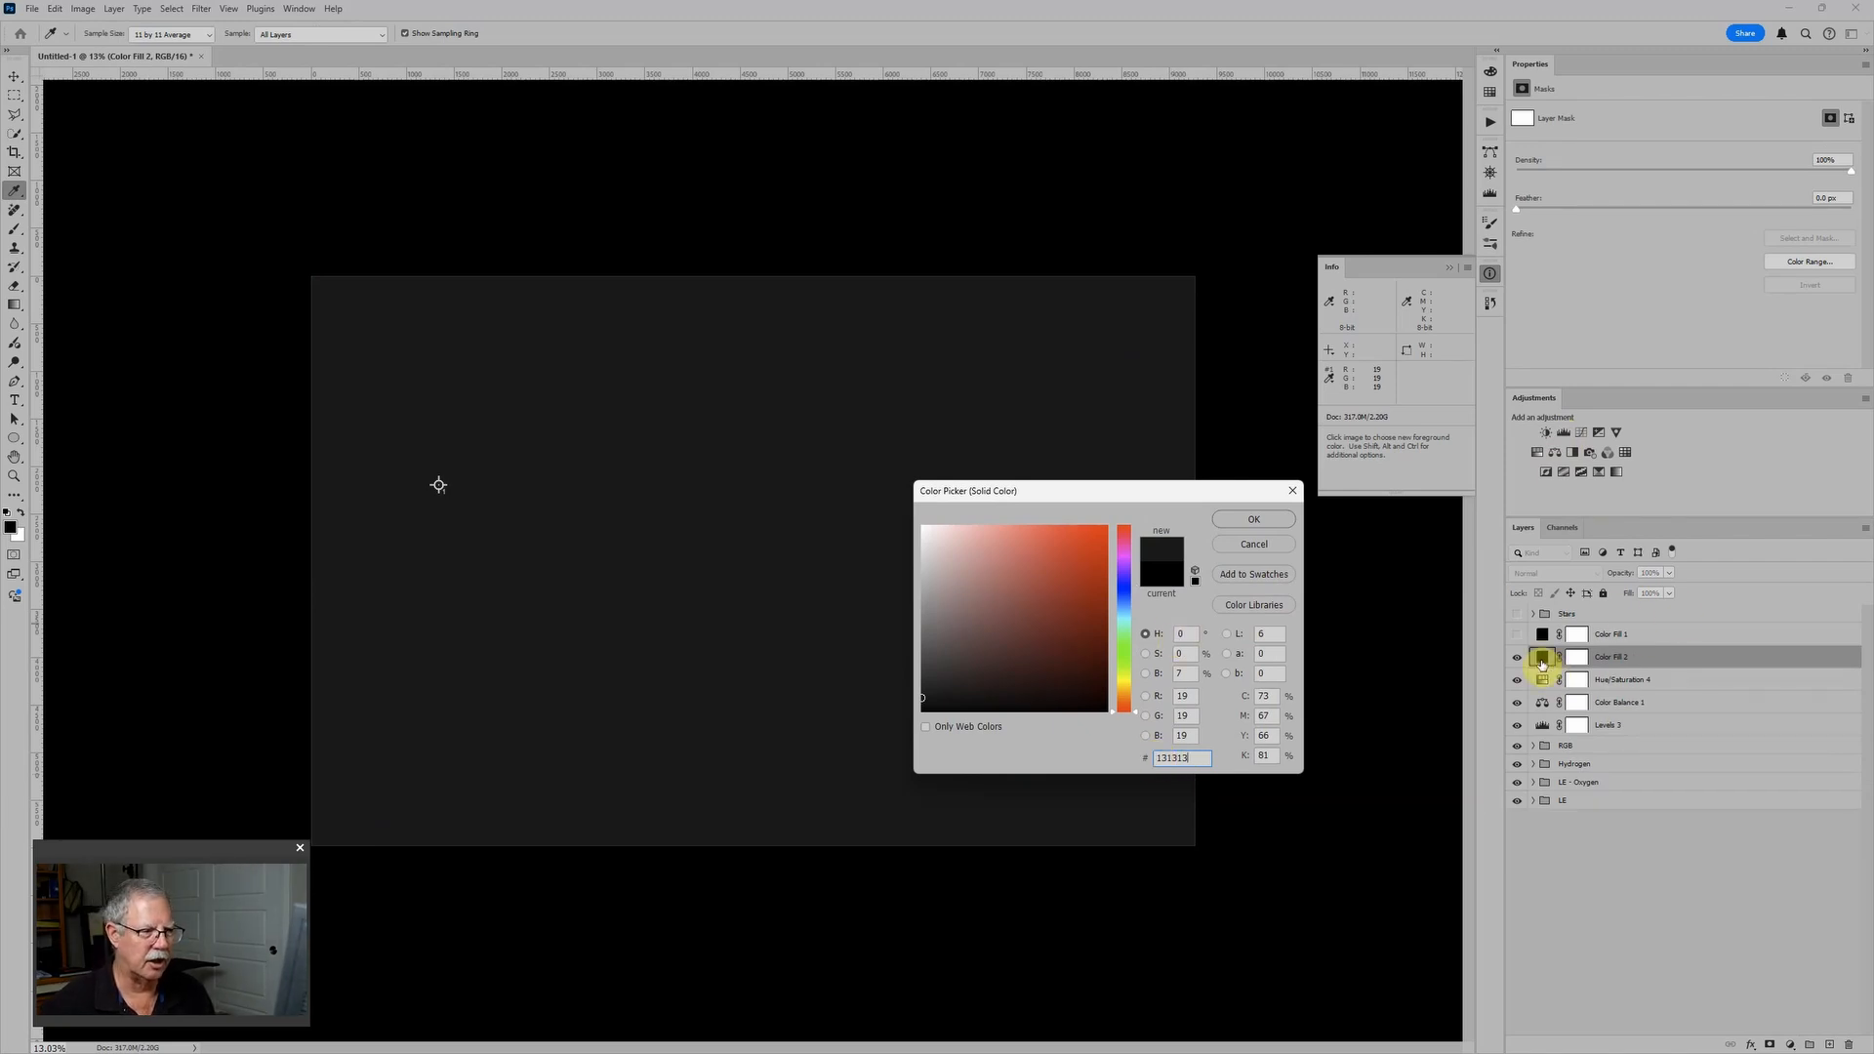
left_click(1250, 519)
left_click(1542, 574)
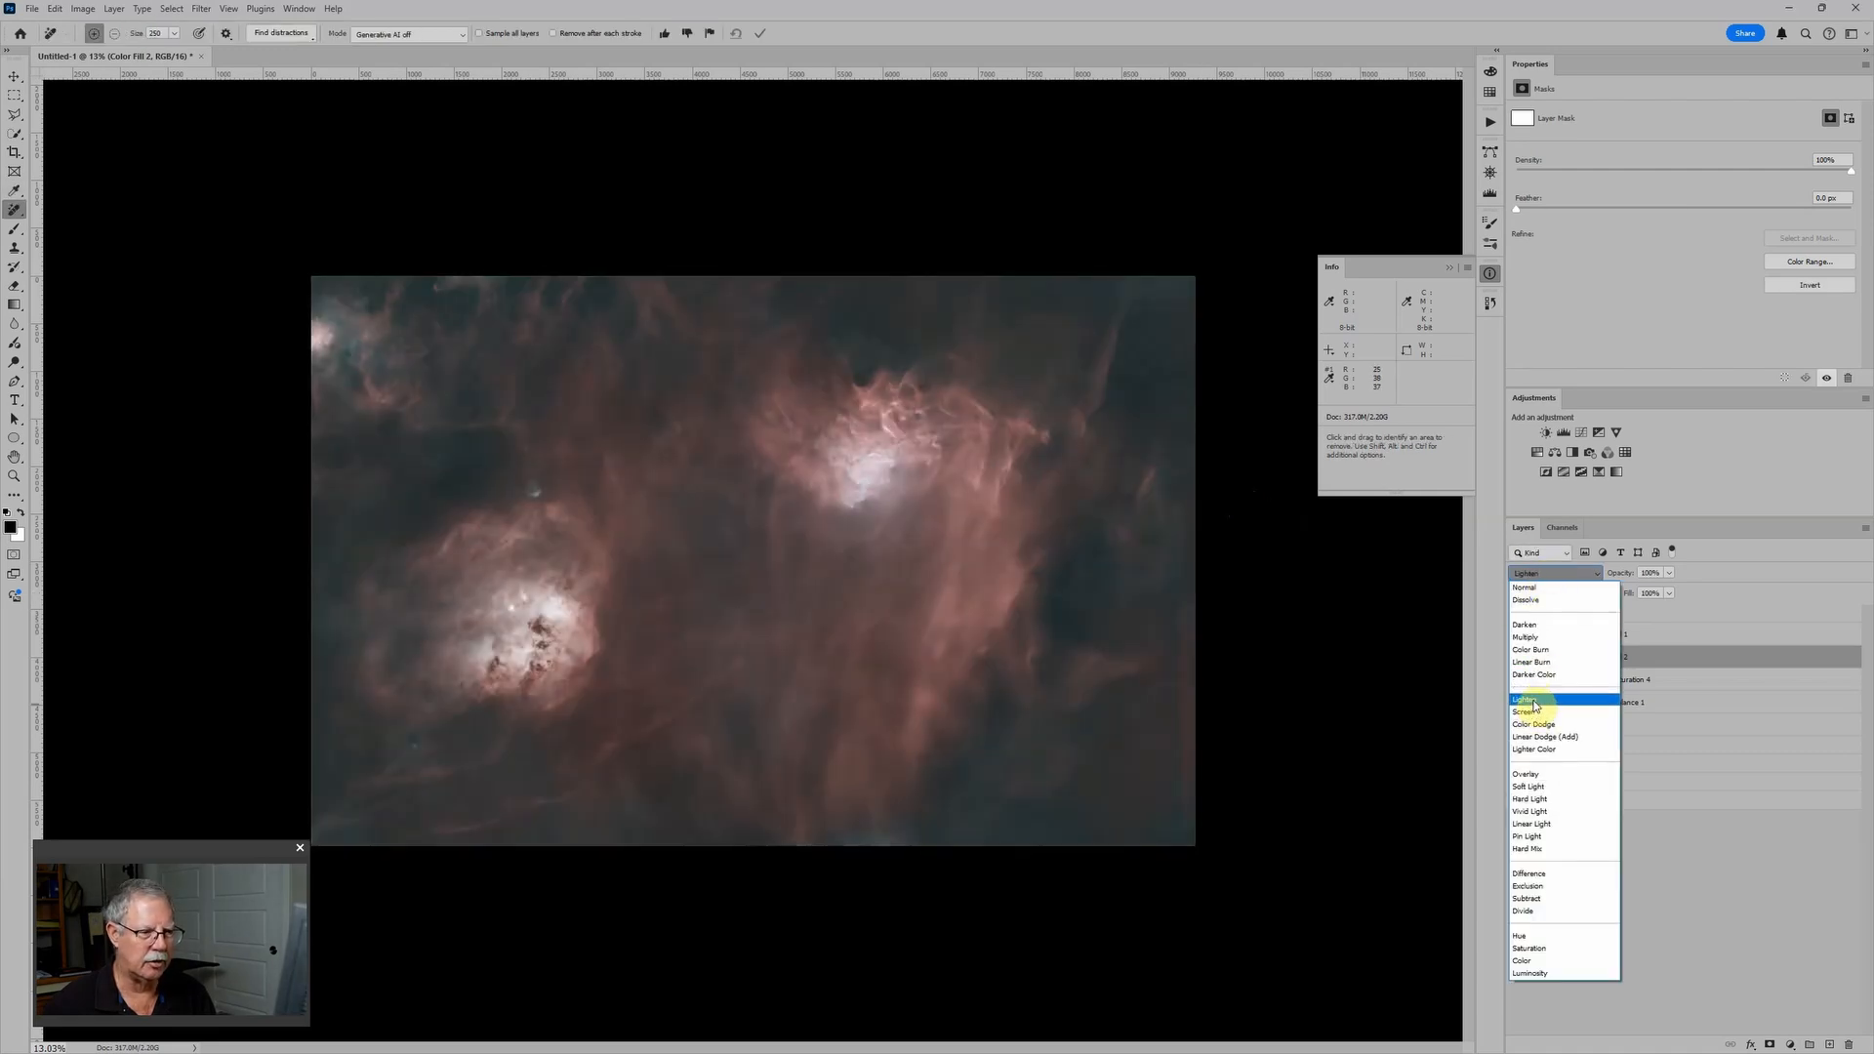
left_click(1526, 700)
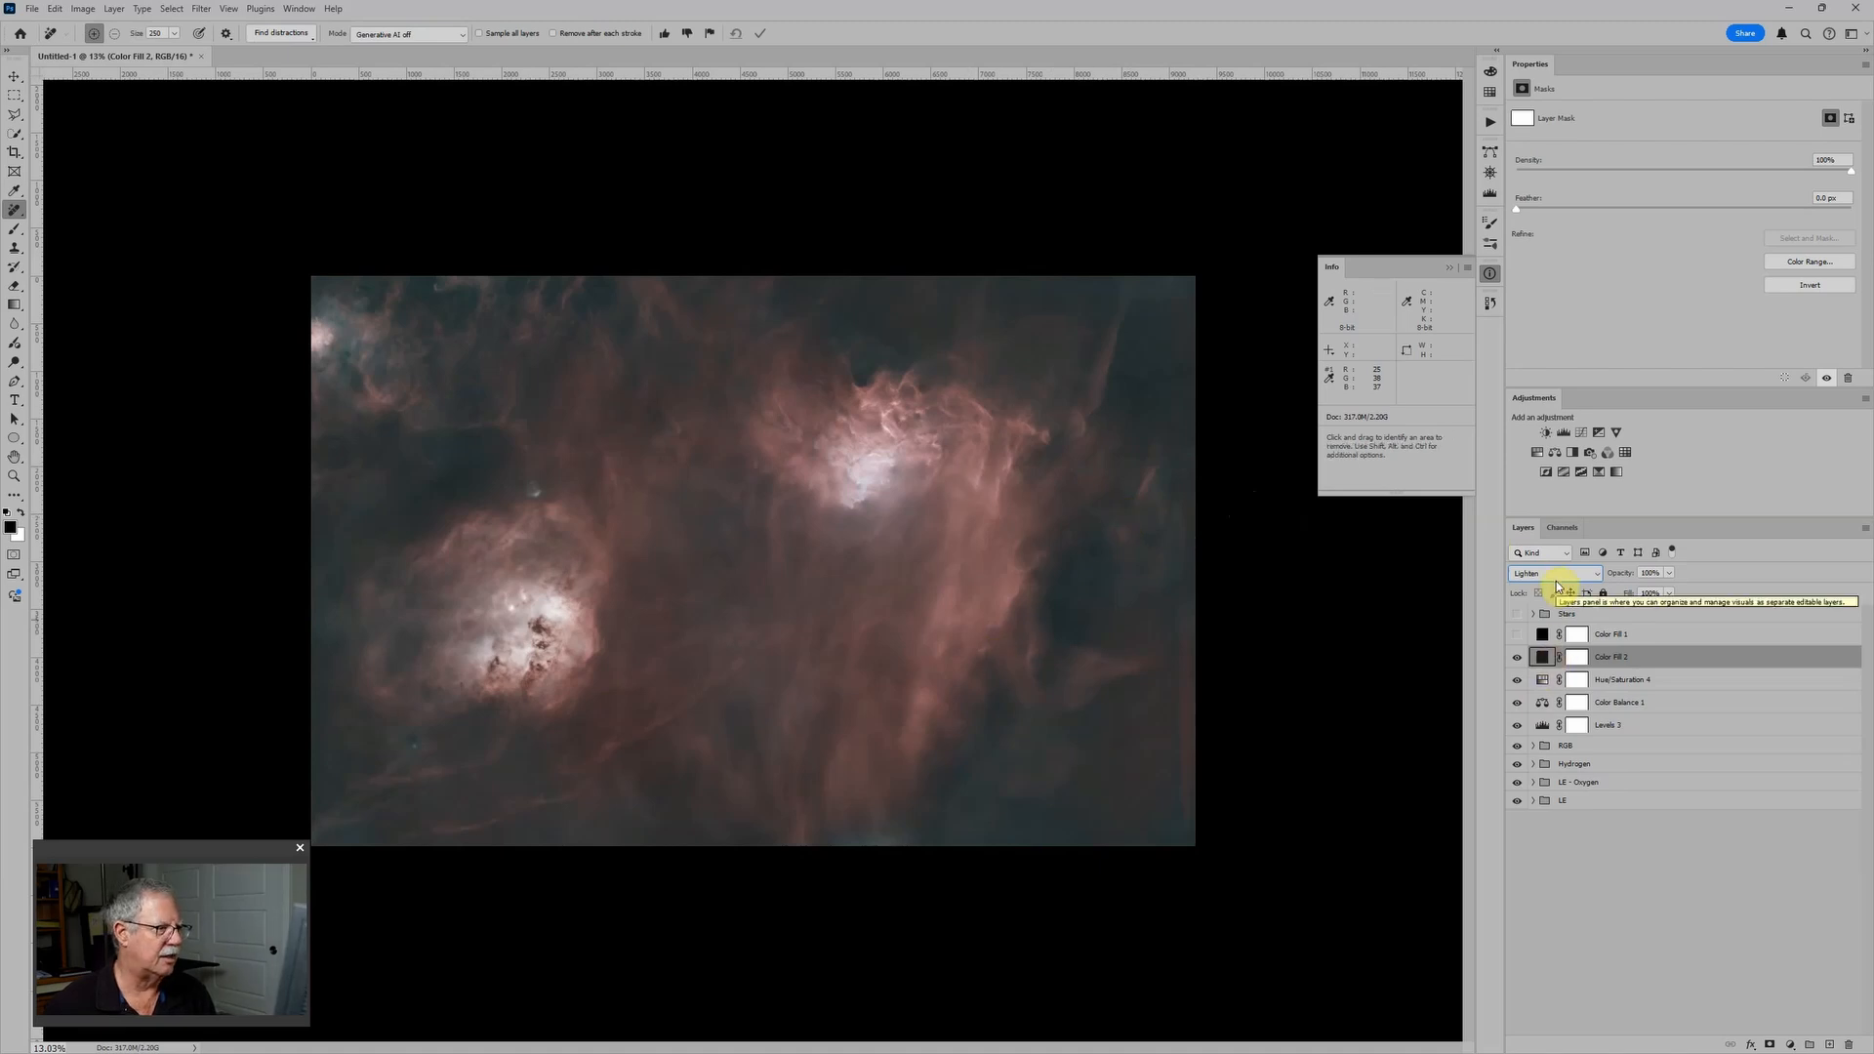
Set the black input of the Levels layer above the RGB group to 19
left_click(1547, 727)
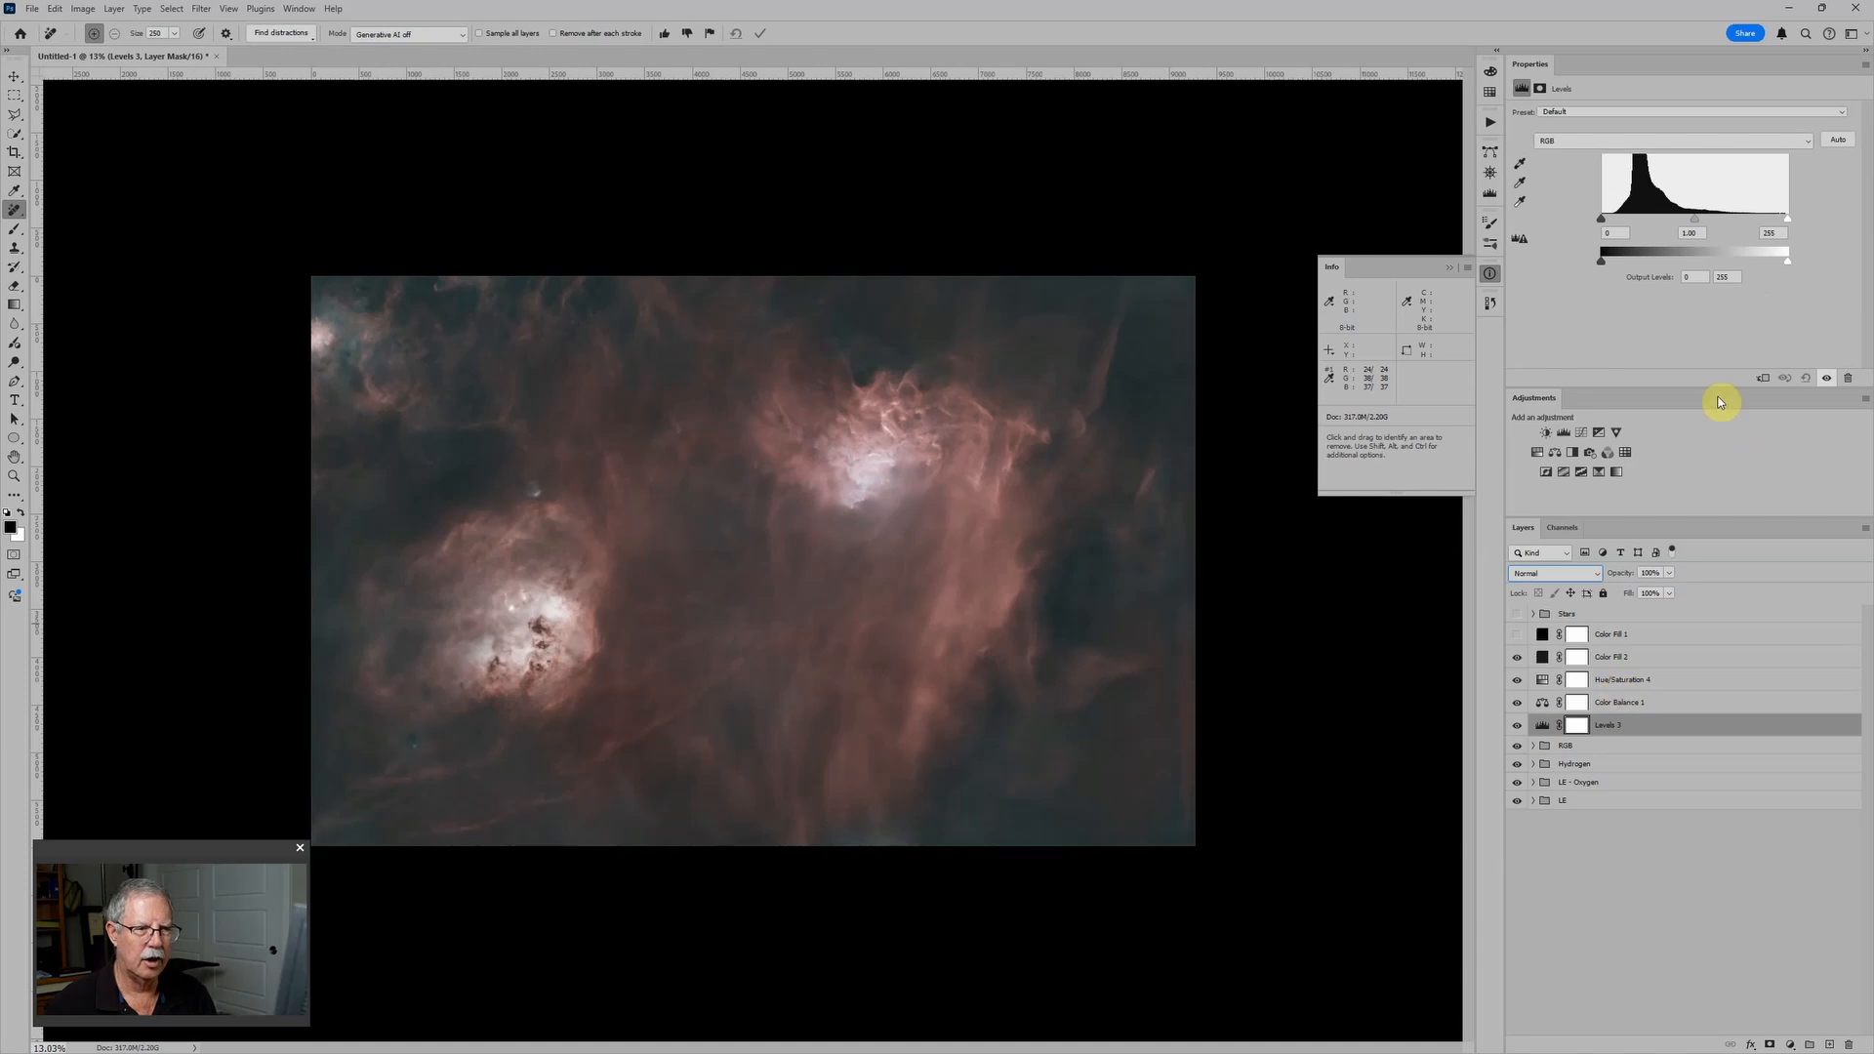
left_click_drag(1602, 220, 1615, 219)
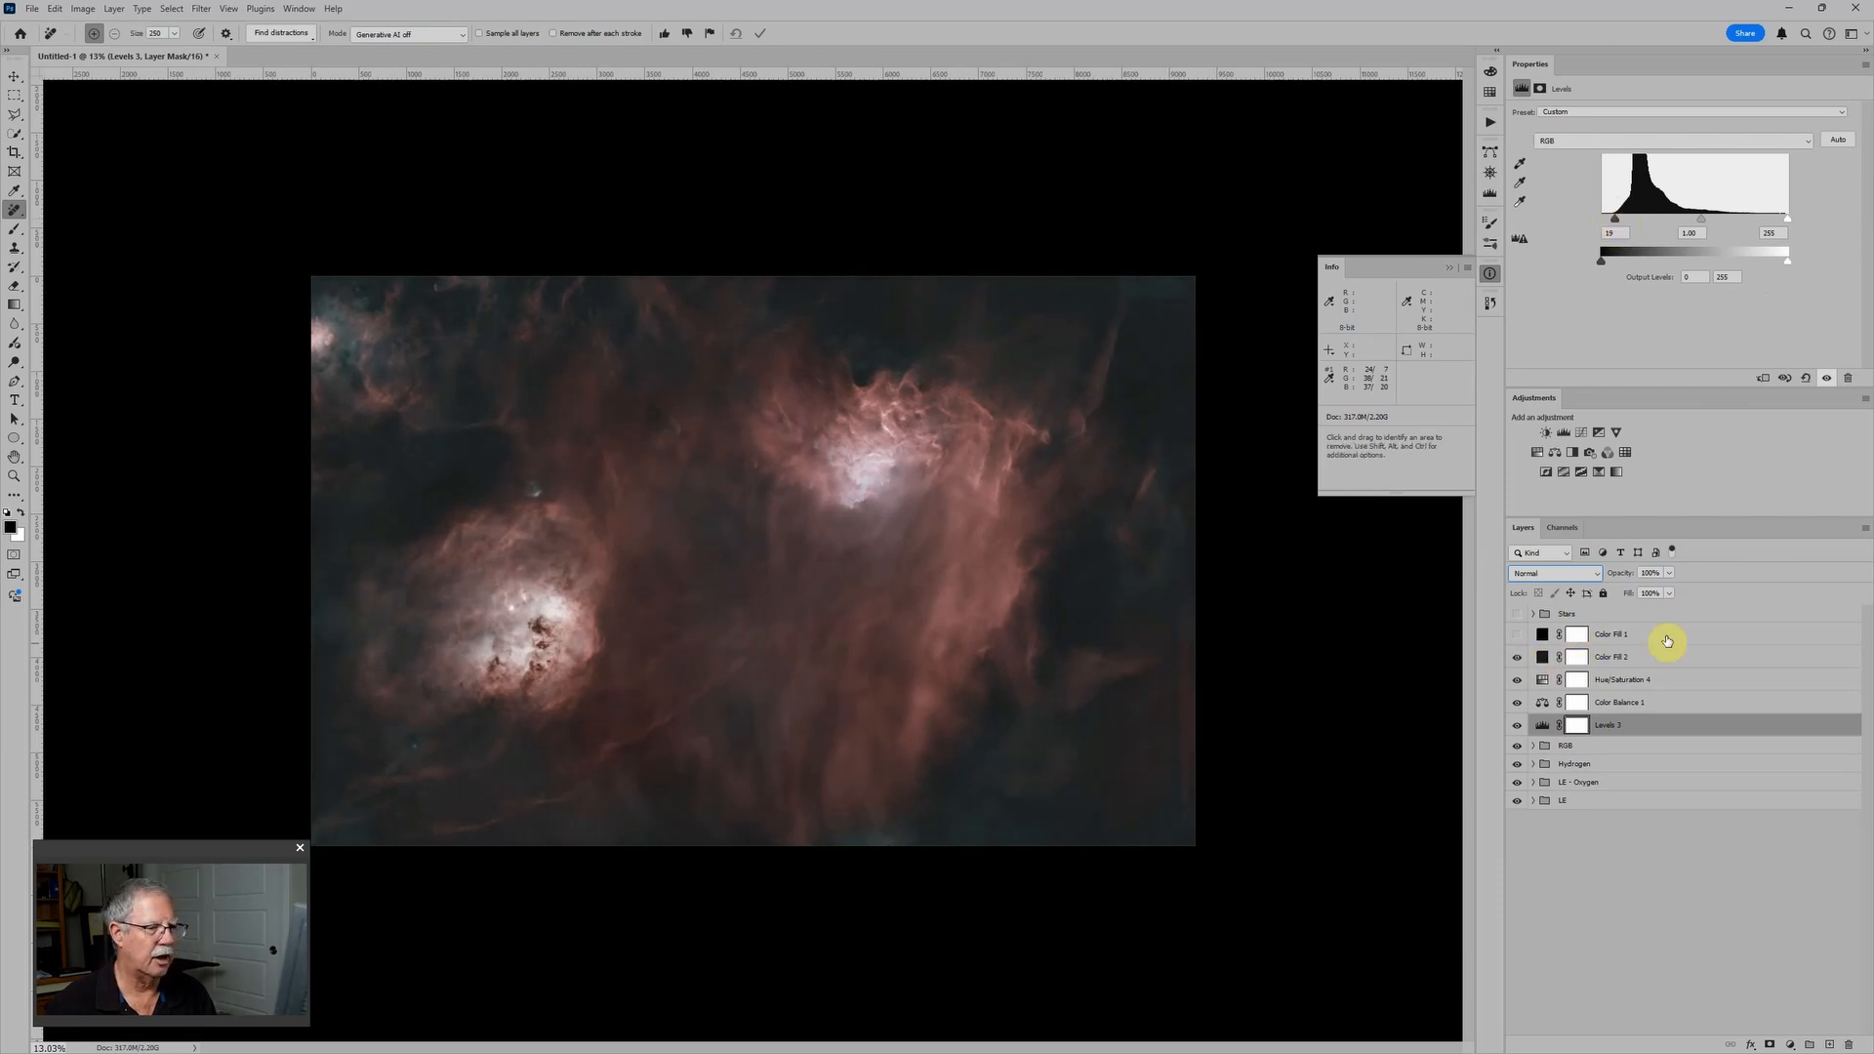
Make the mask of the Lighten fill layer active and switch to the Polygonal Lasso tool
left_click(1580, 659)
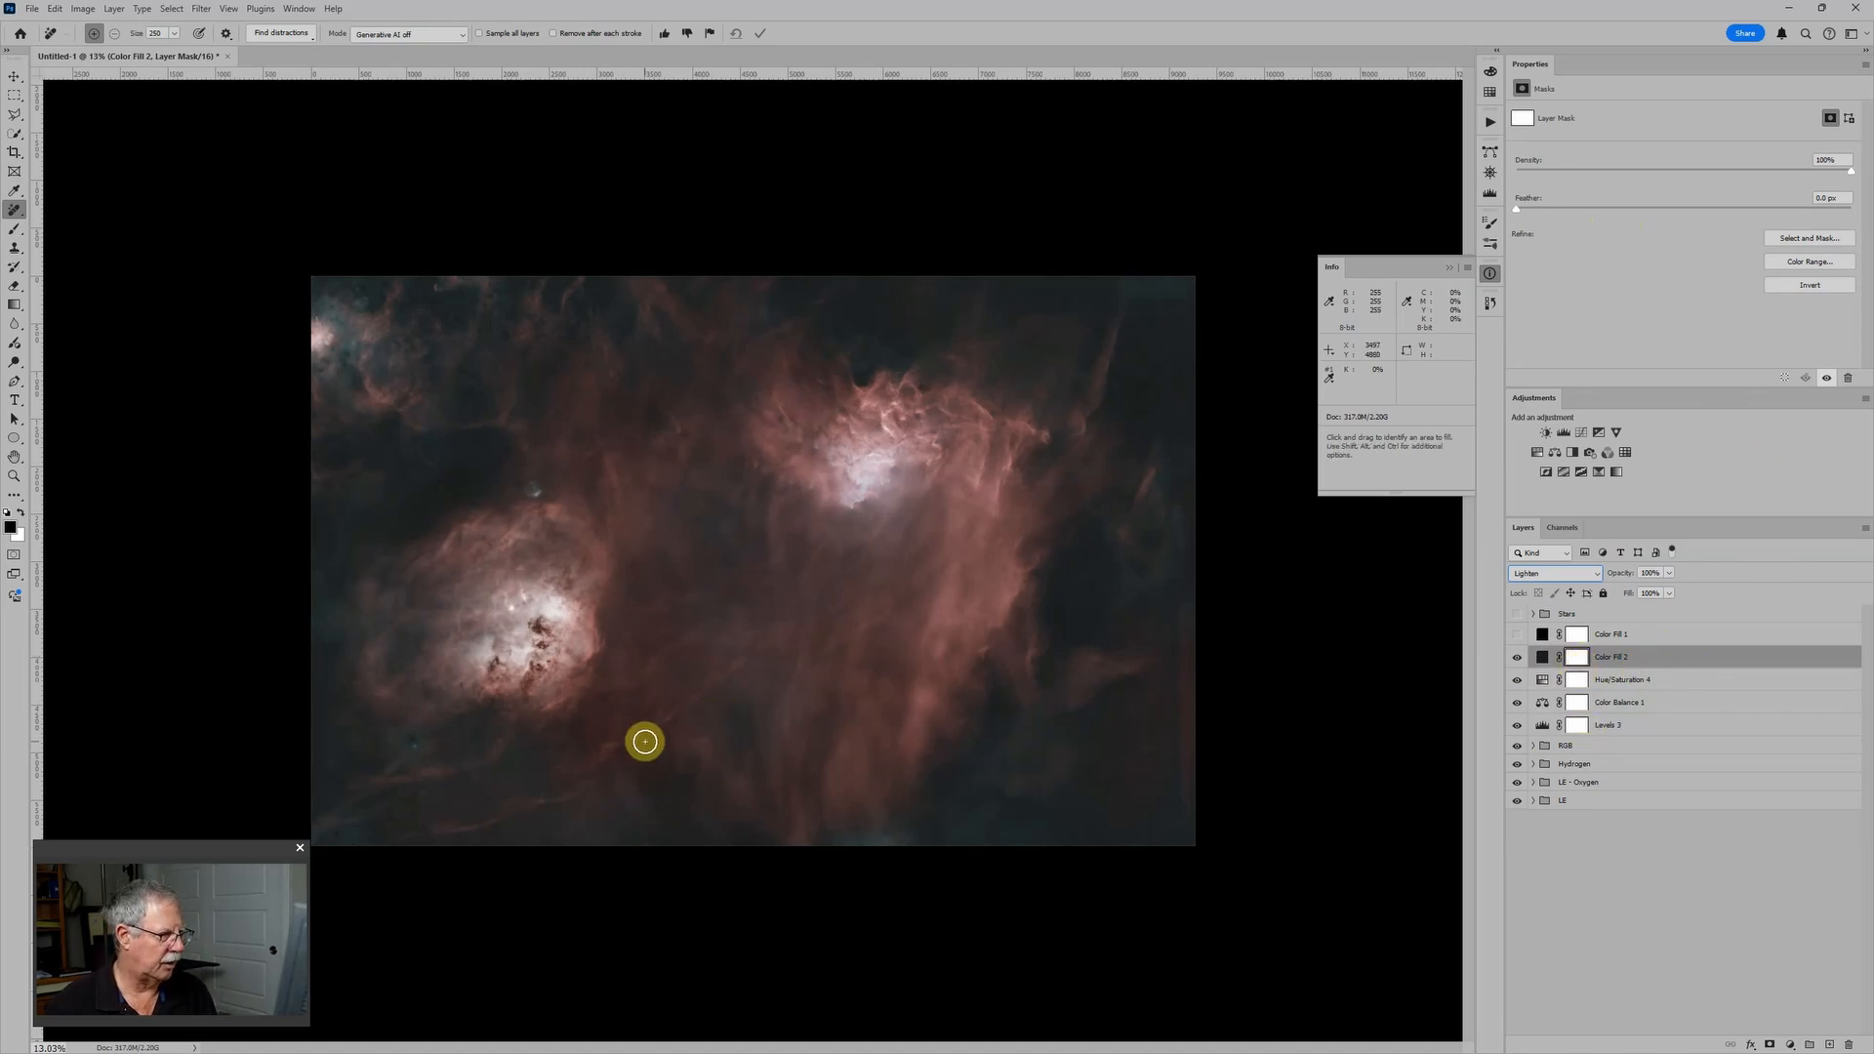
key("l")
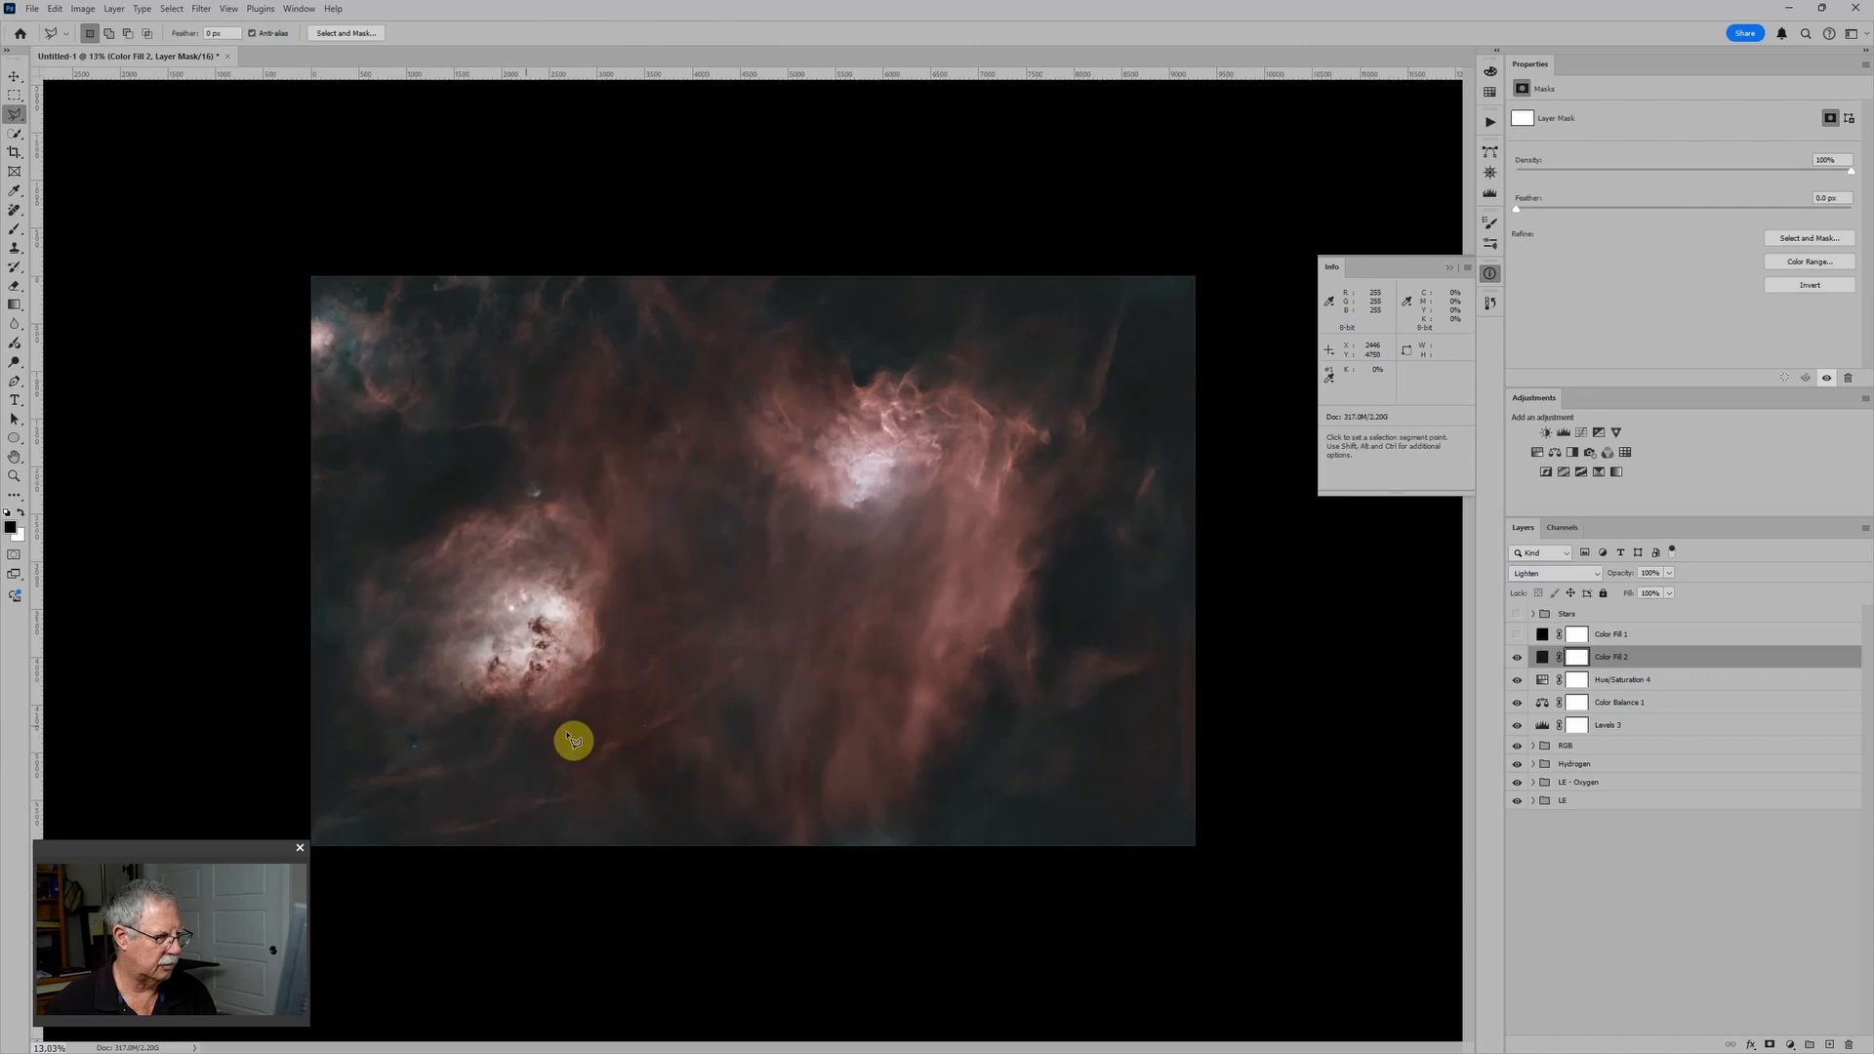
left_click(290, 807)
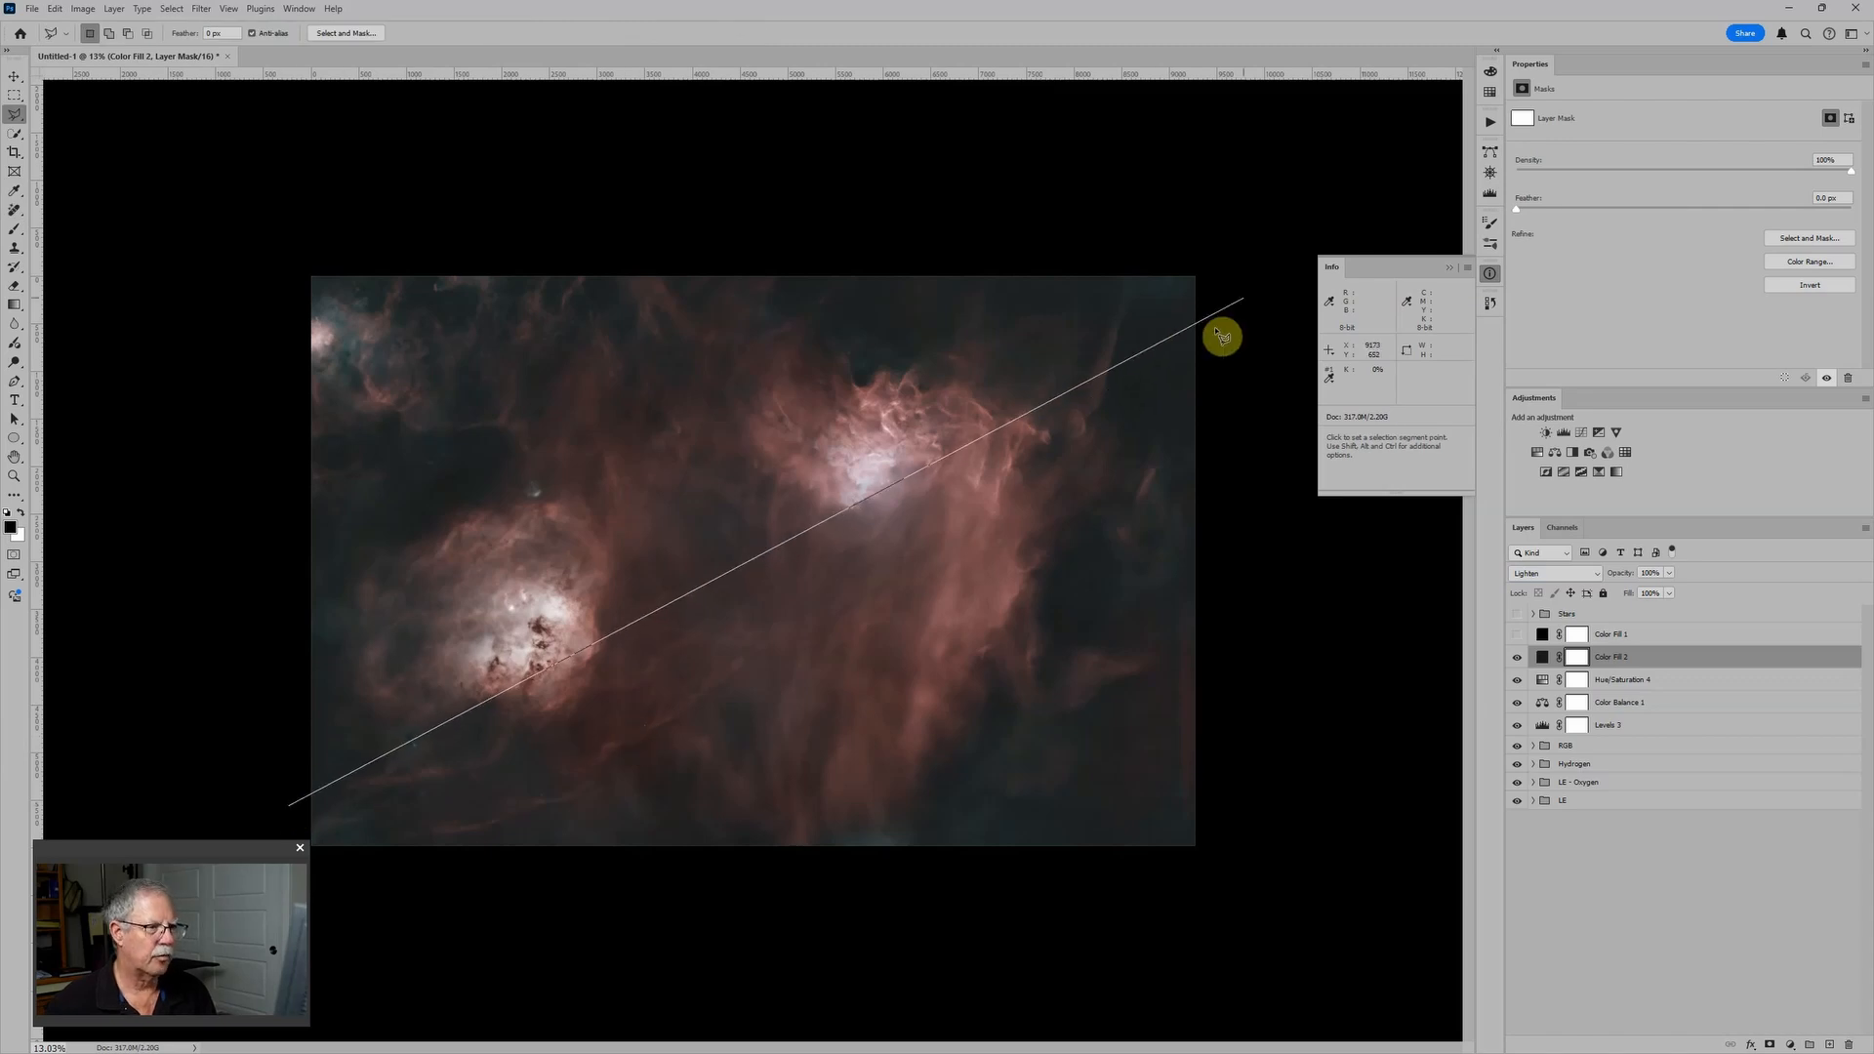
left_click(1242, 299)
left_click(1225, 924)
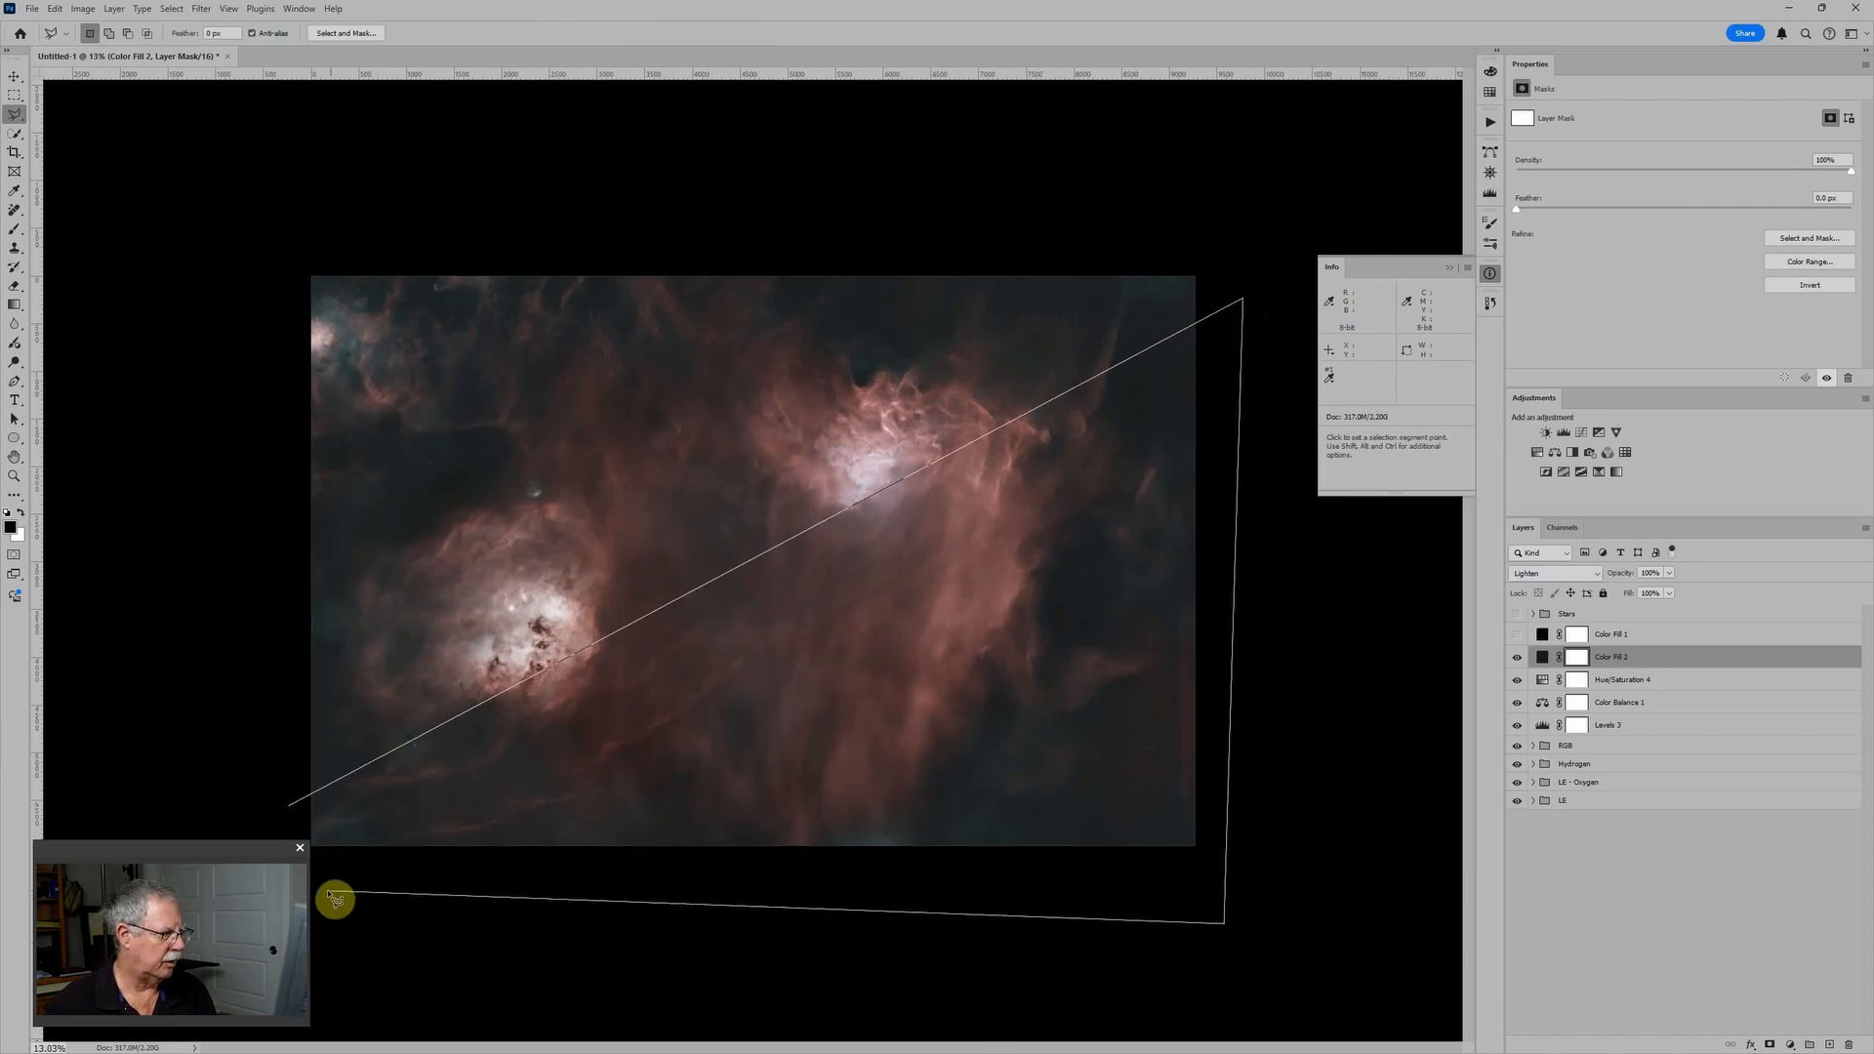
left_click(300, 903)
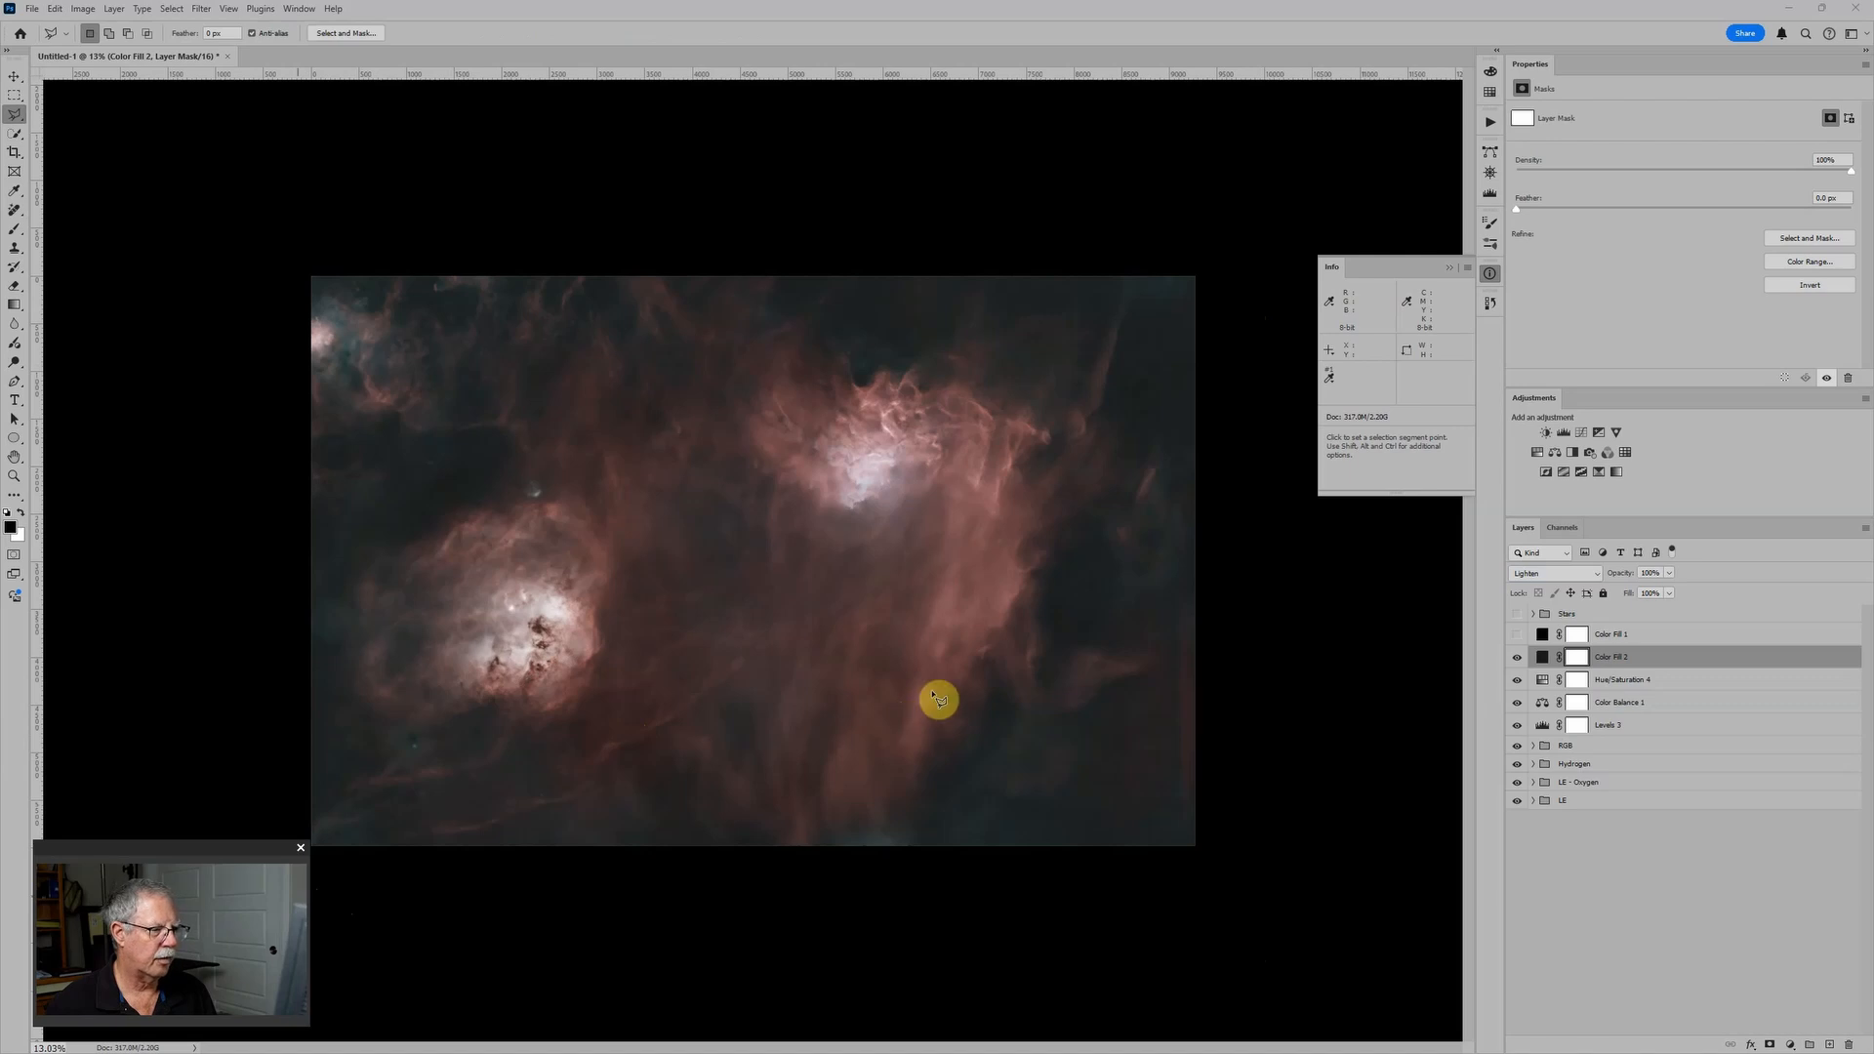
Select the image's lower-right diagonal half, fill it with black on the fill layer's mask, deselect, and collapse the Info panel
scroll(716, 552, "down", 3)
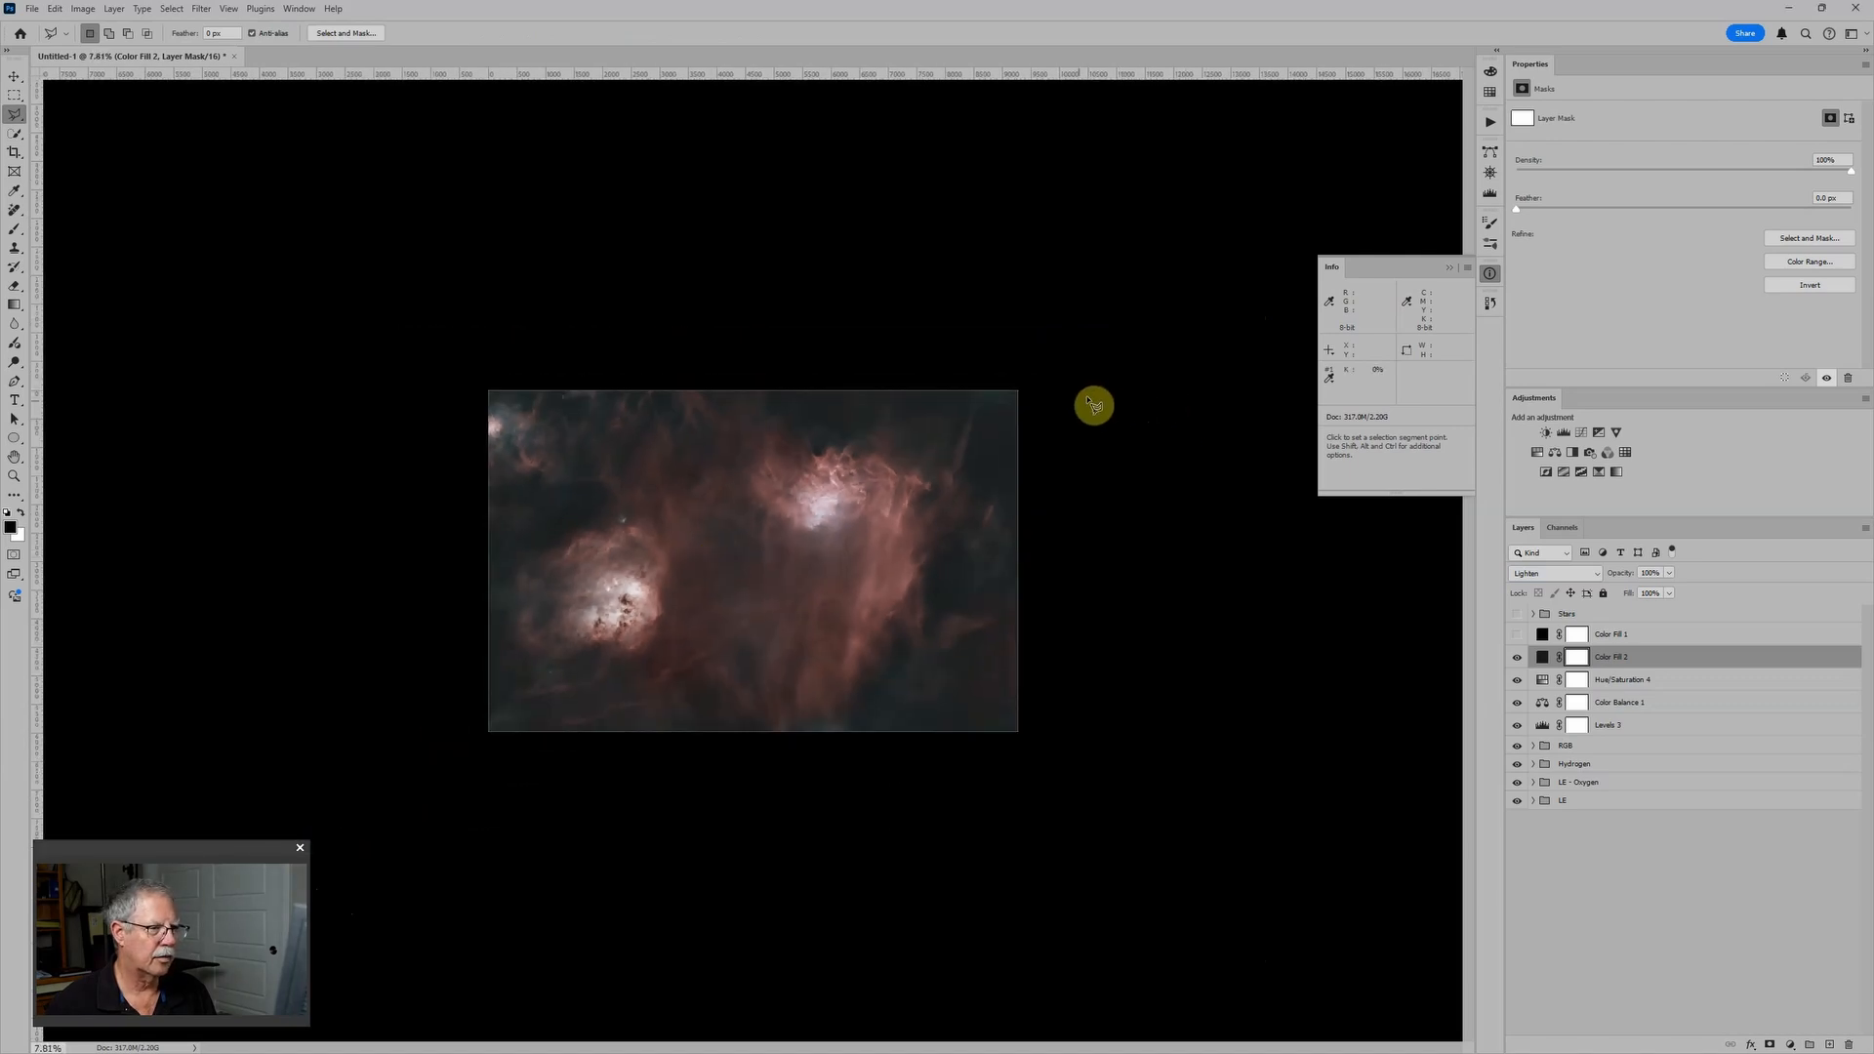
left_click(462, 732)
left_click(1049, 389)
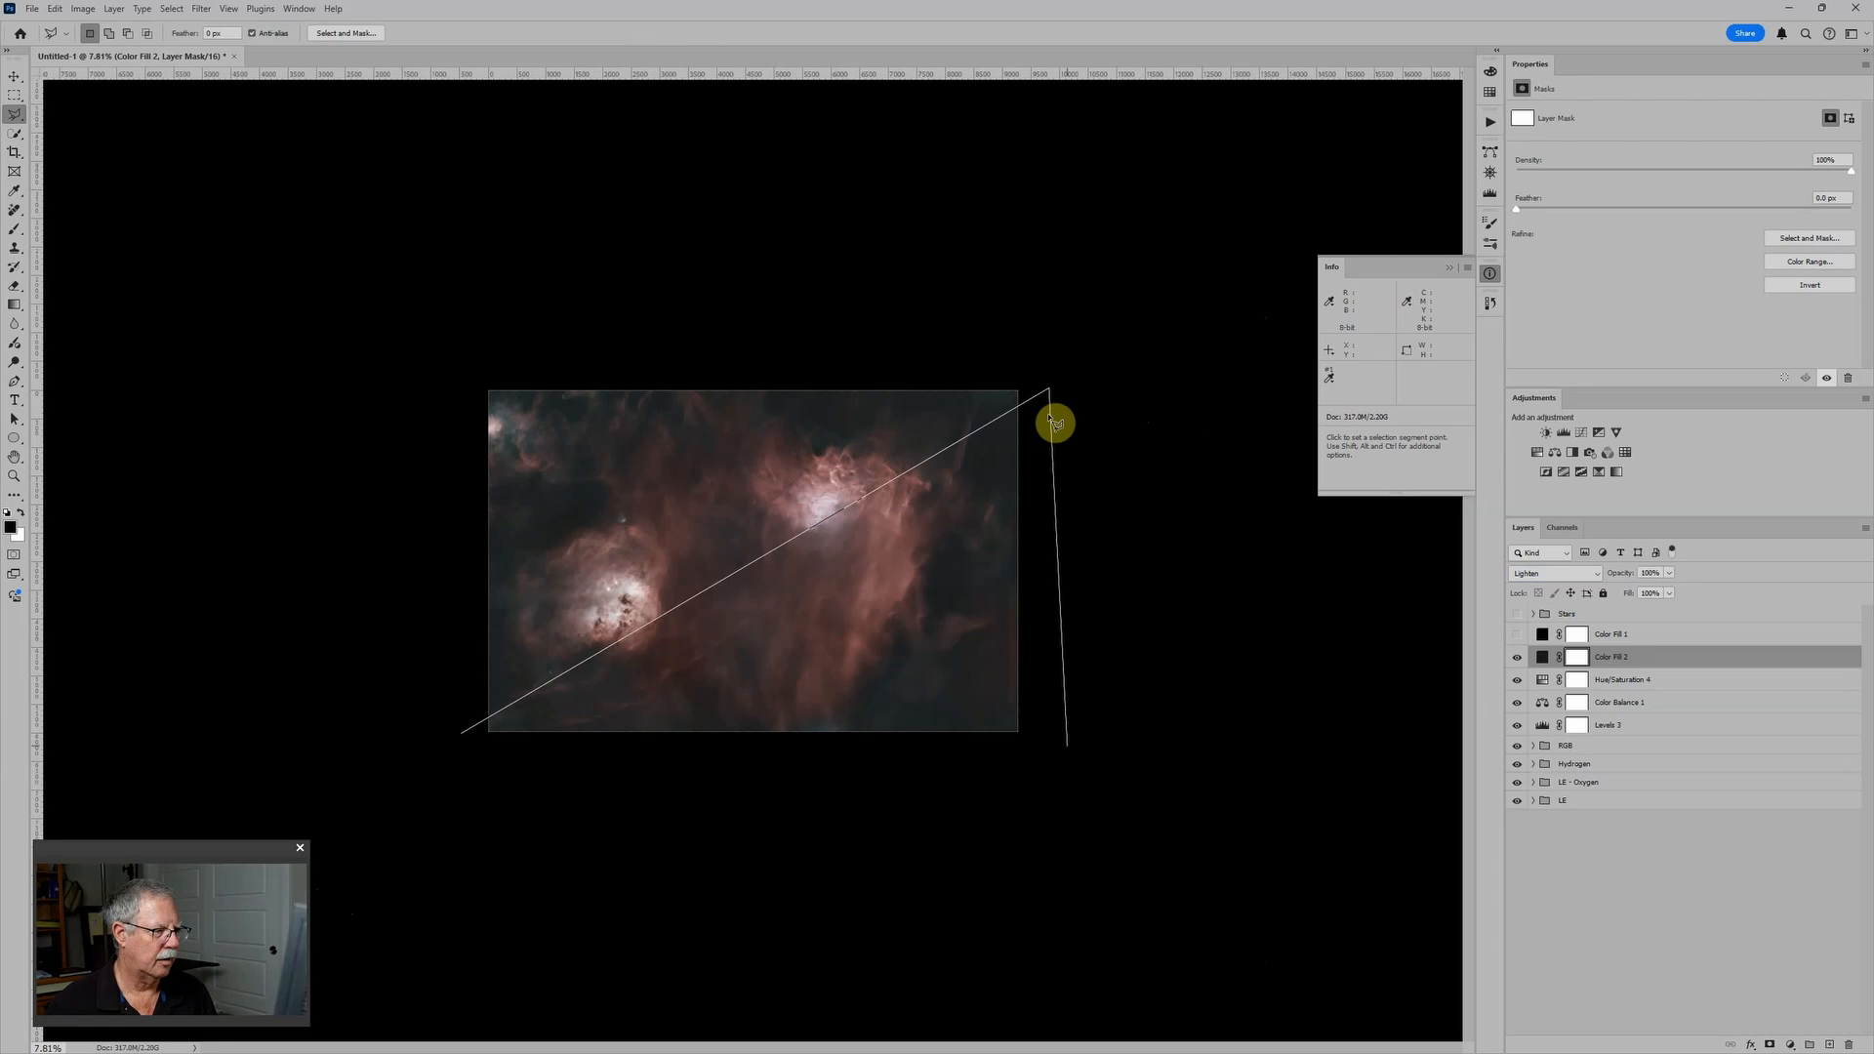
left_click(1051, 768)
double_click(462, 789)
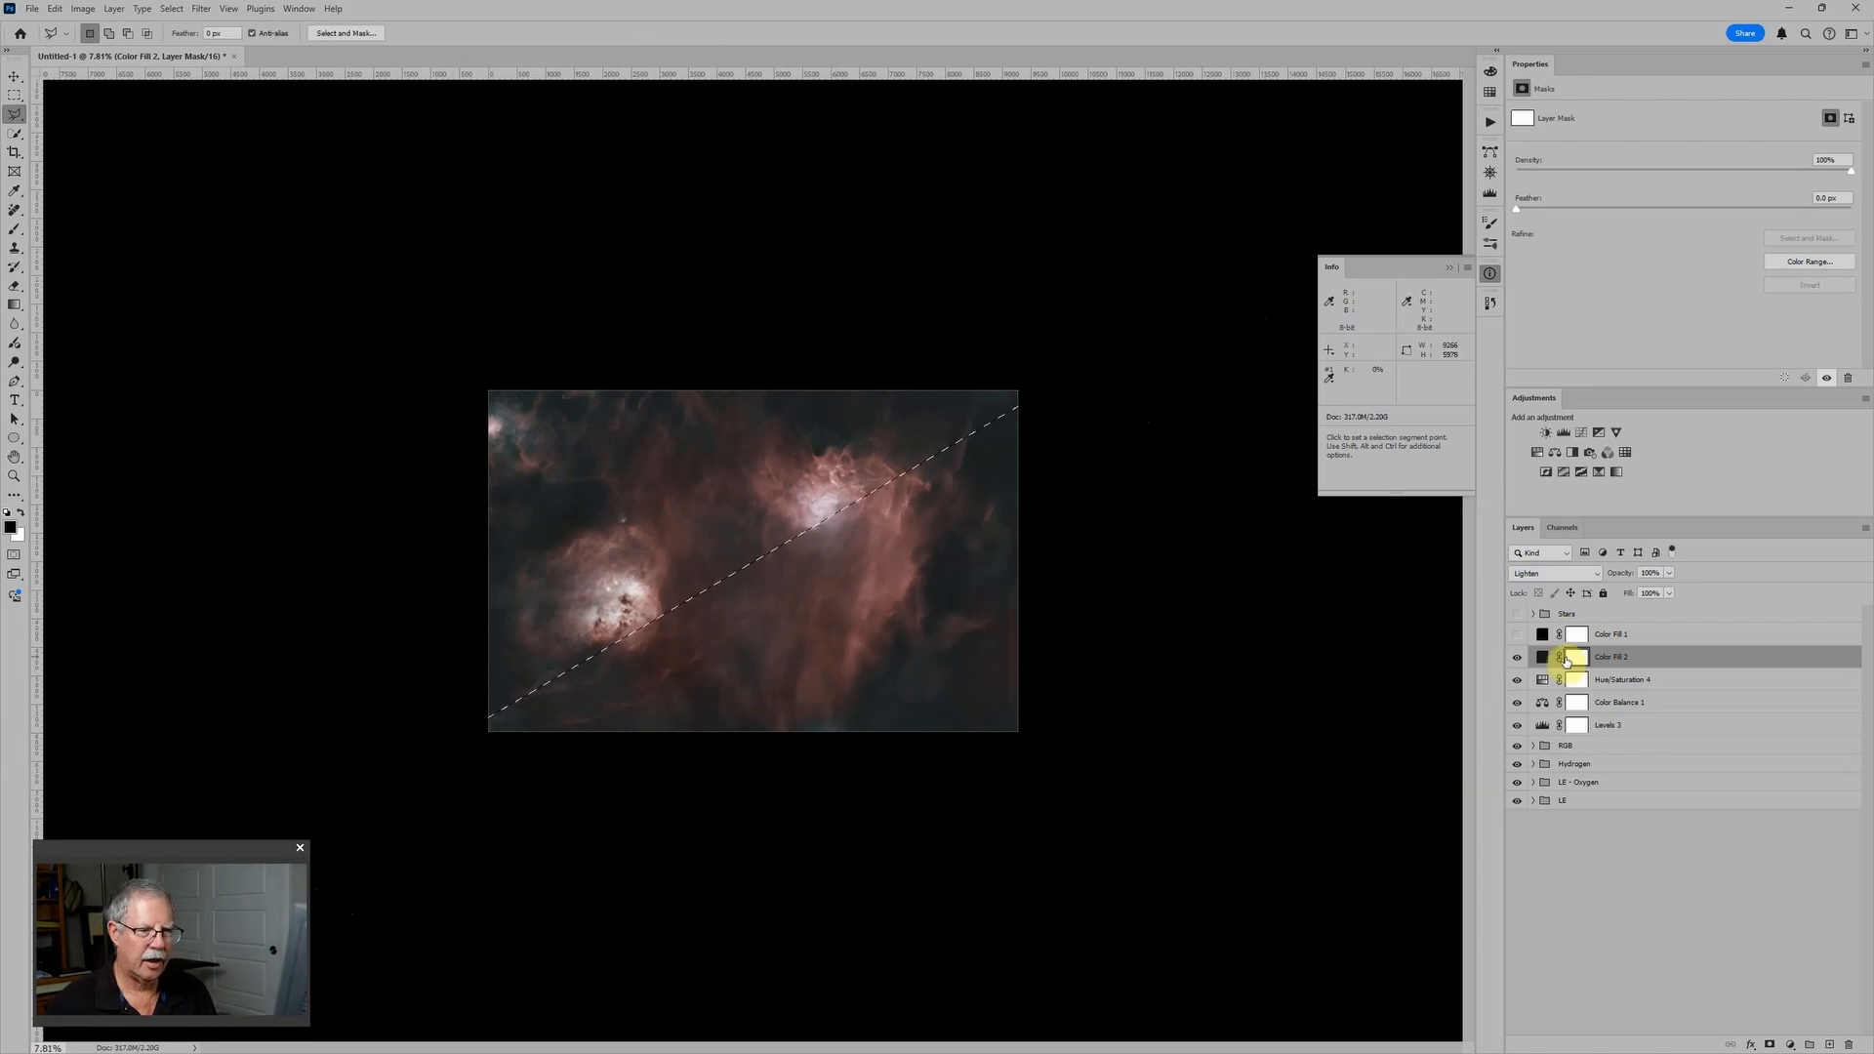
key("alt+BackSpace")
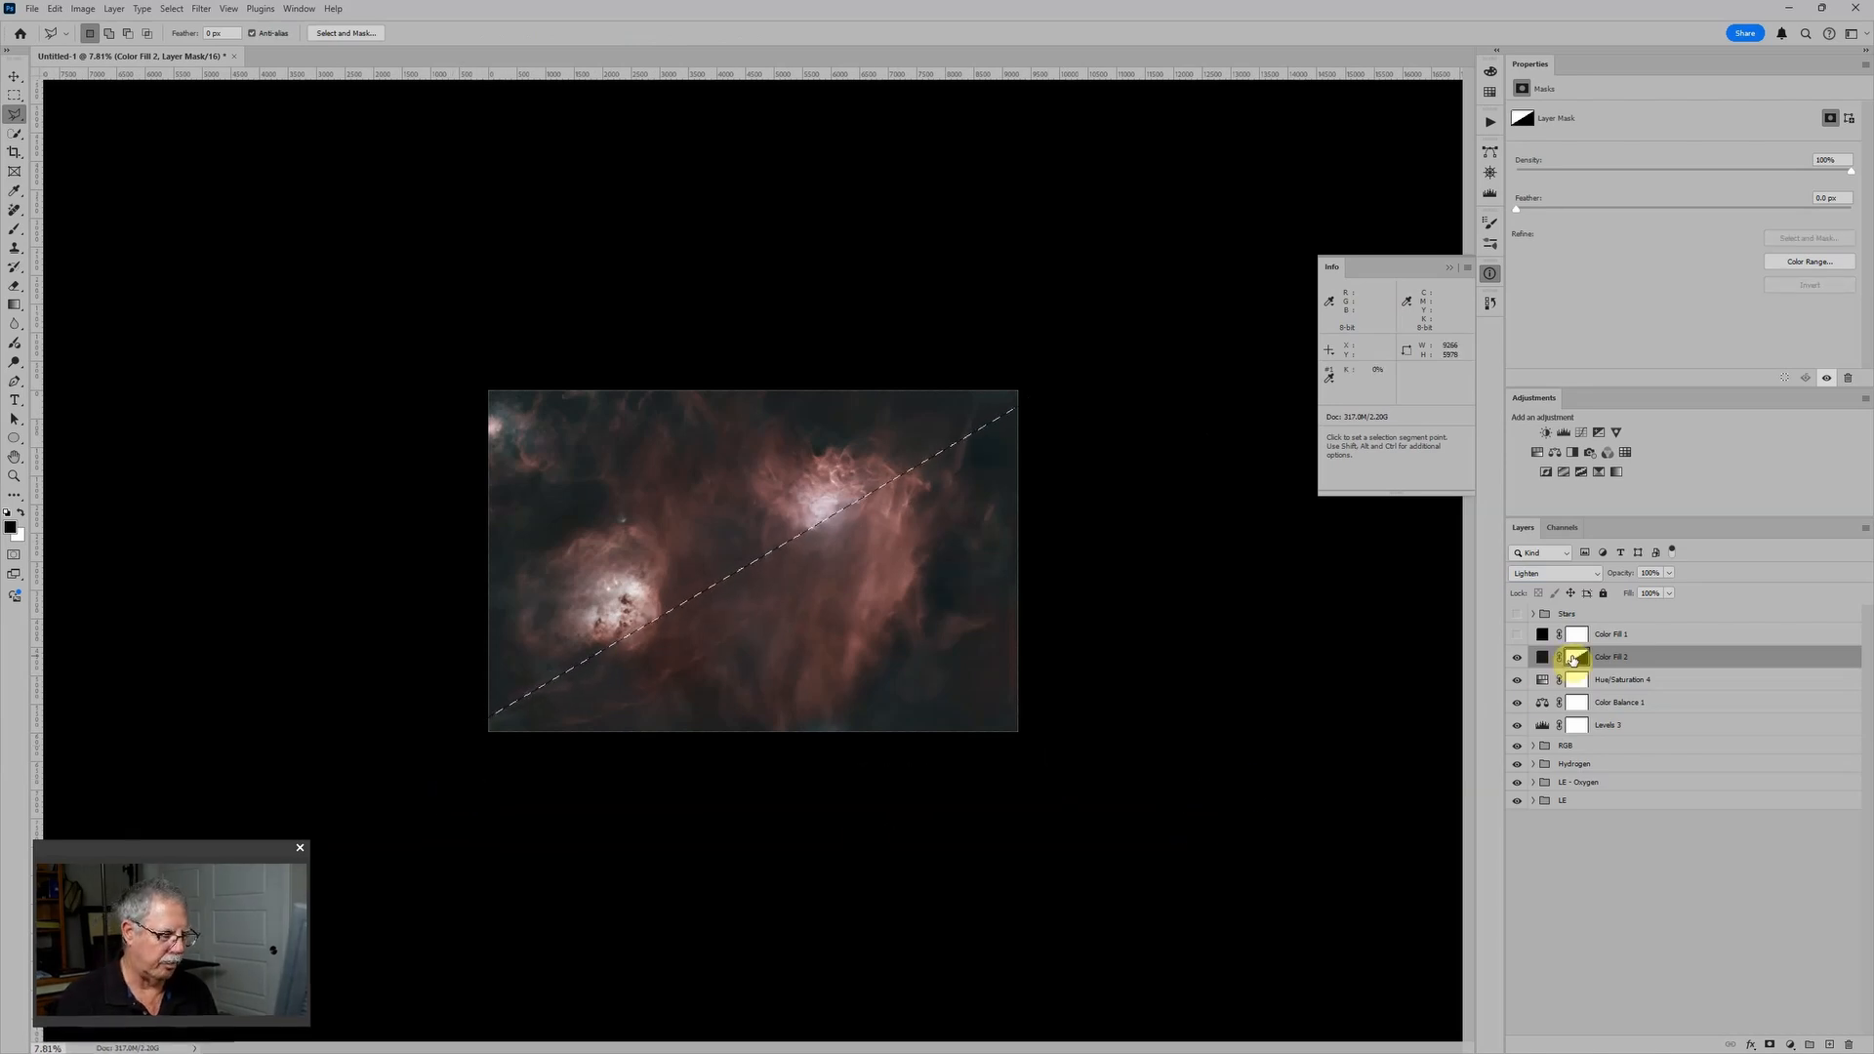
key("ctrl+d")
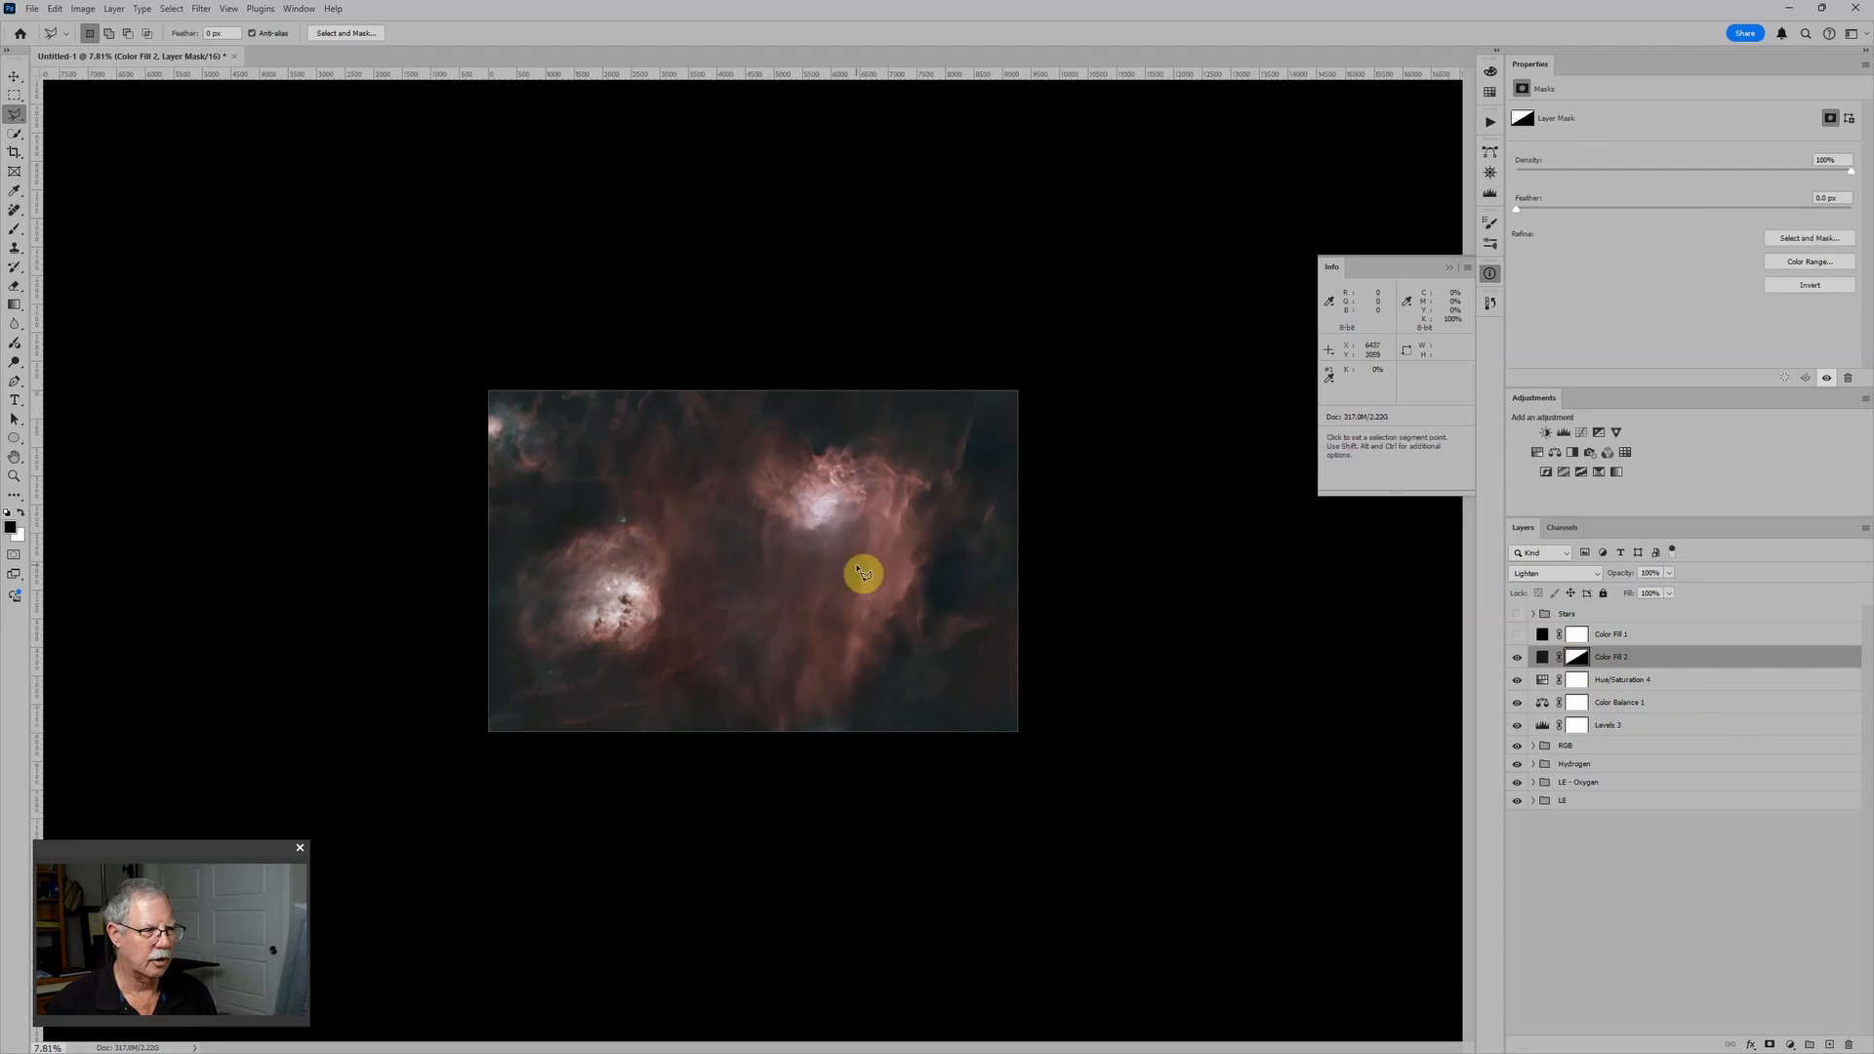
scroll(583, 565, "up", 1)
scroll(582, 564, "up", 3)
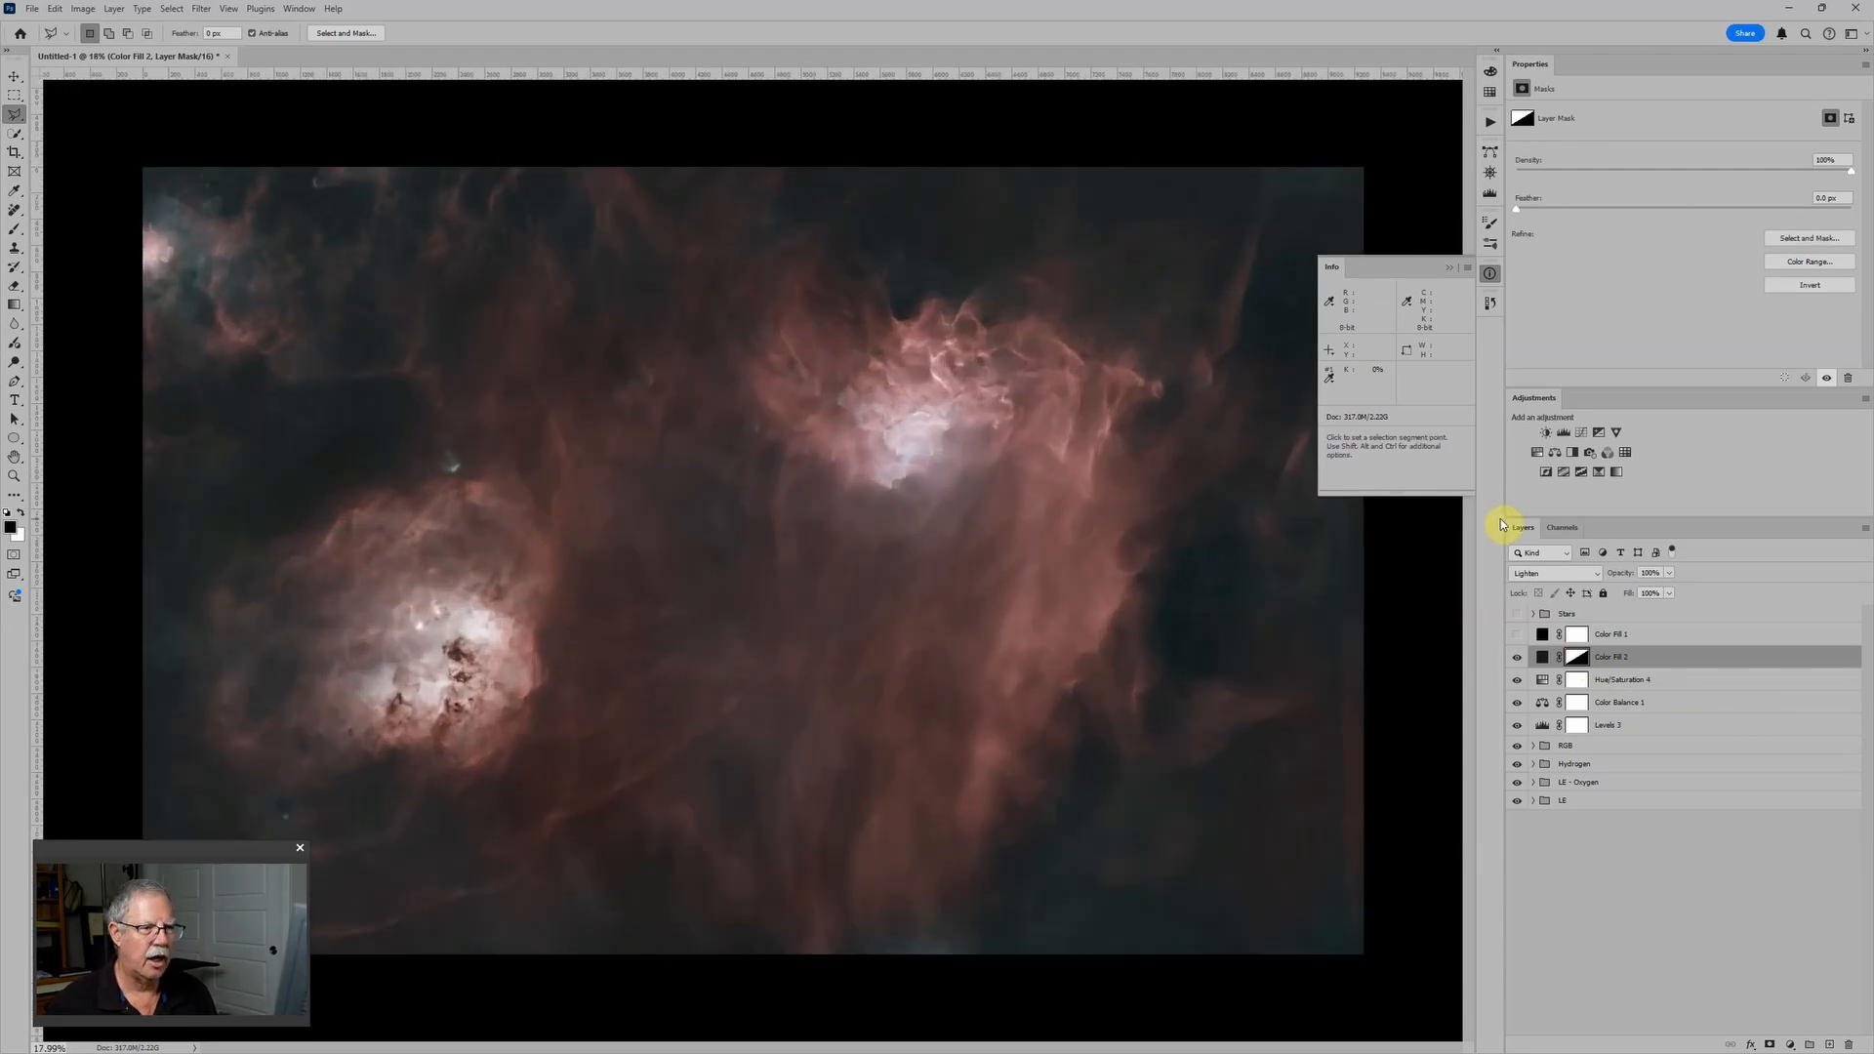
left_click(1449, 268)
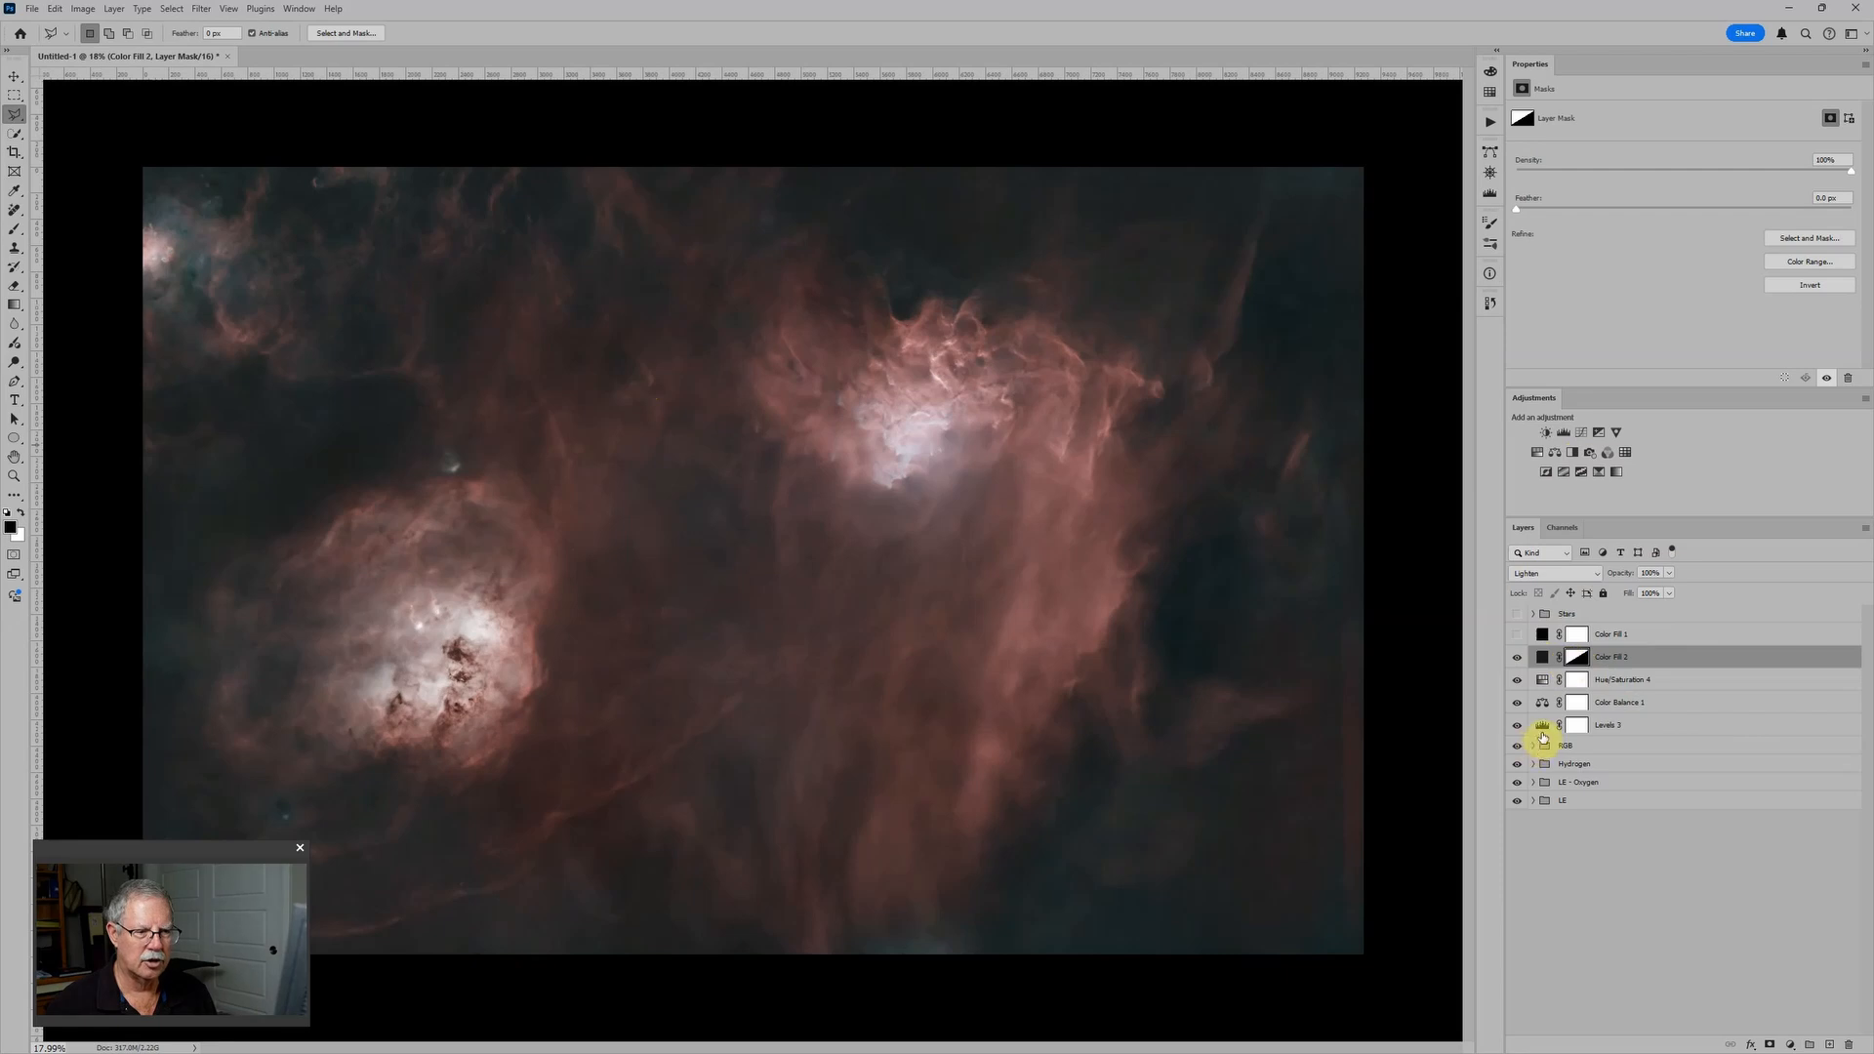
Set the black input of the Levels layer above the RGB group to 30, then disable the Lighten fill layer's mask
left_click(1543, 729)
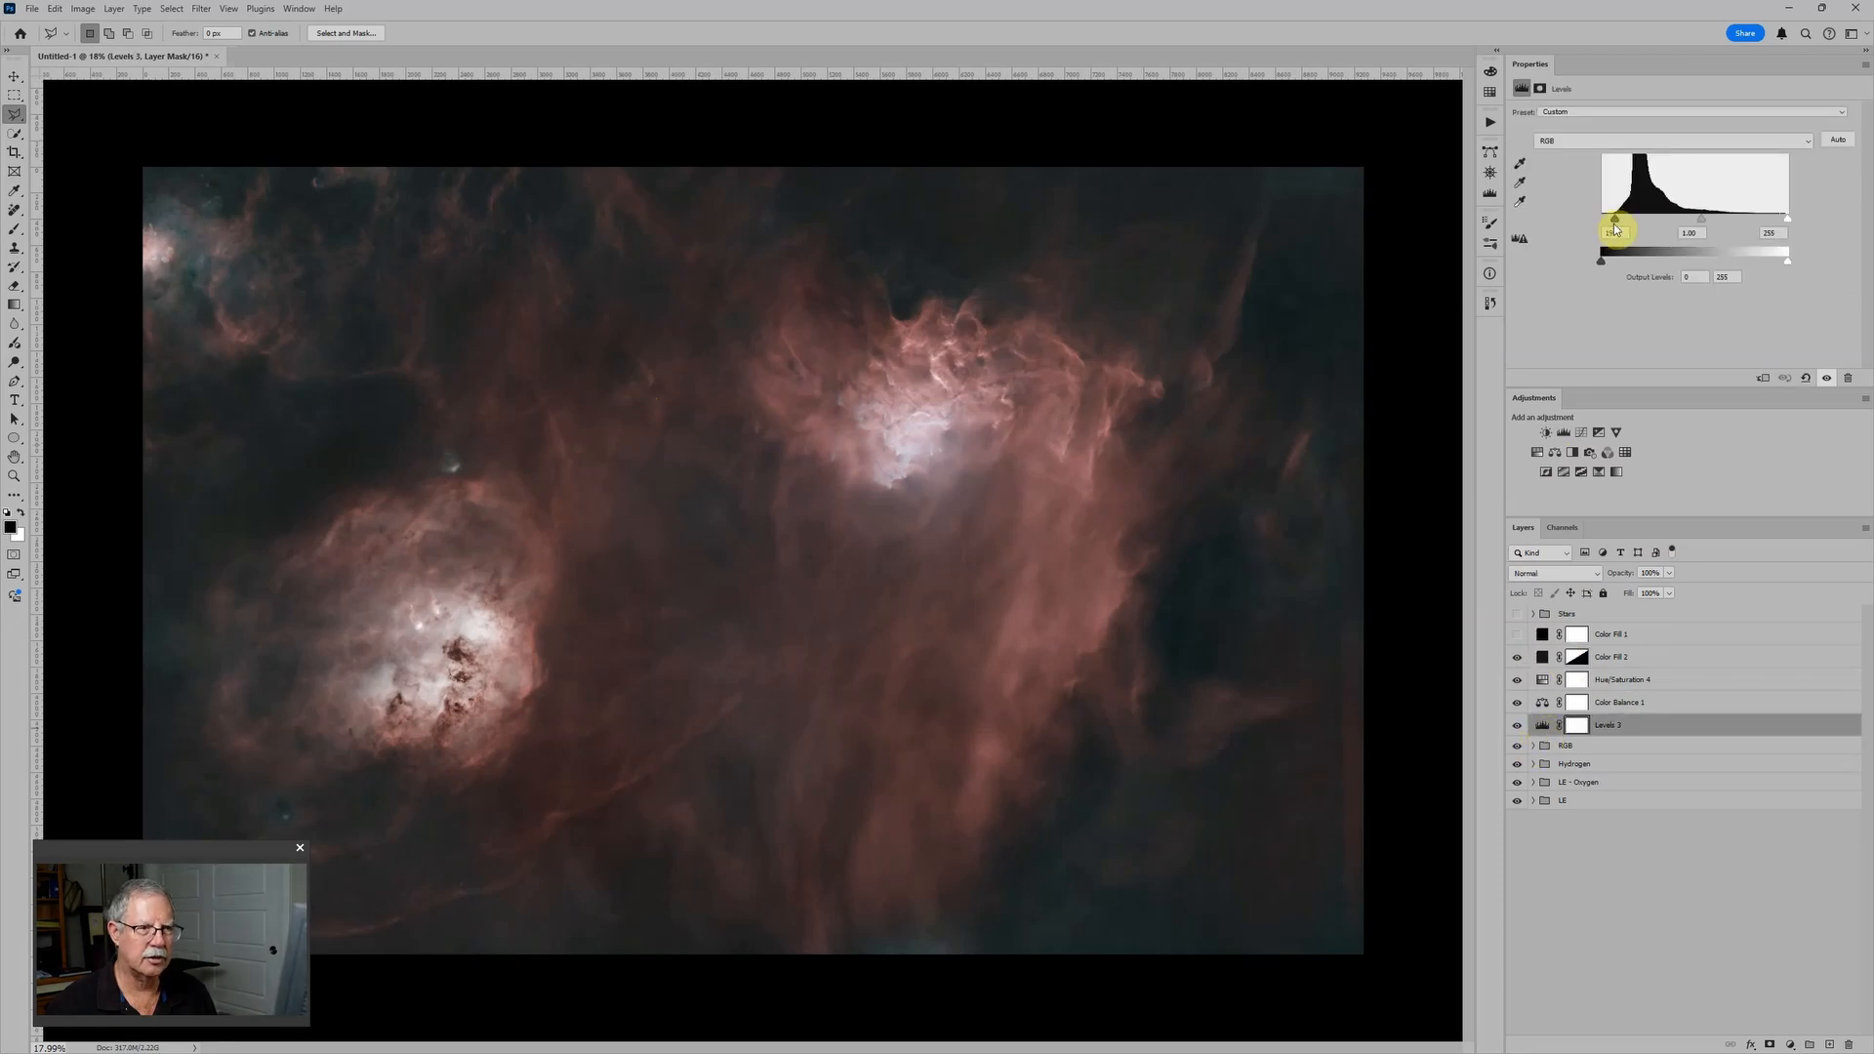
left_click_drag(1621, 218, 1643, 222)
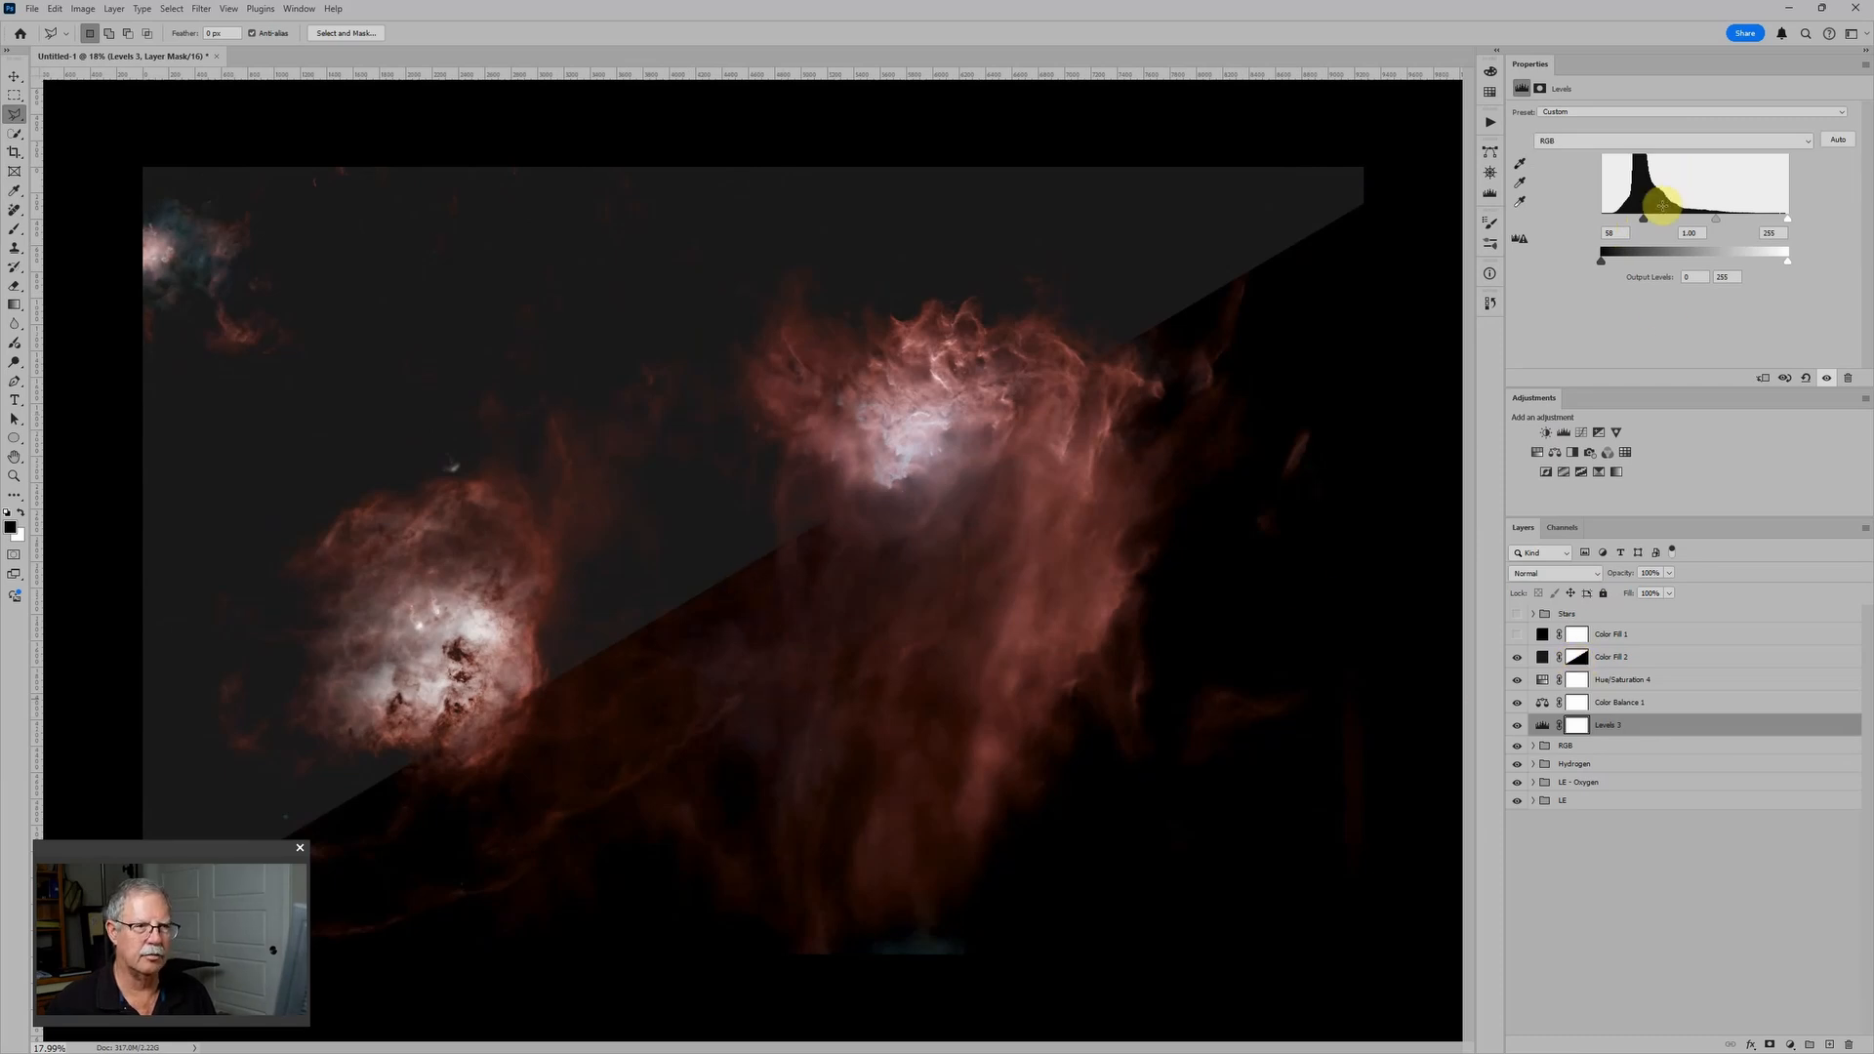
left_click_drag(1644, 224, 1637, 223)
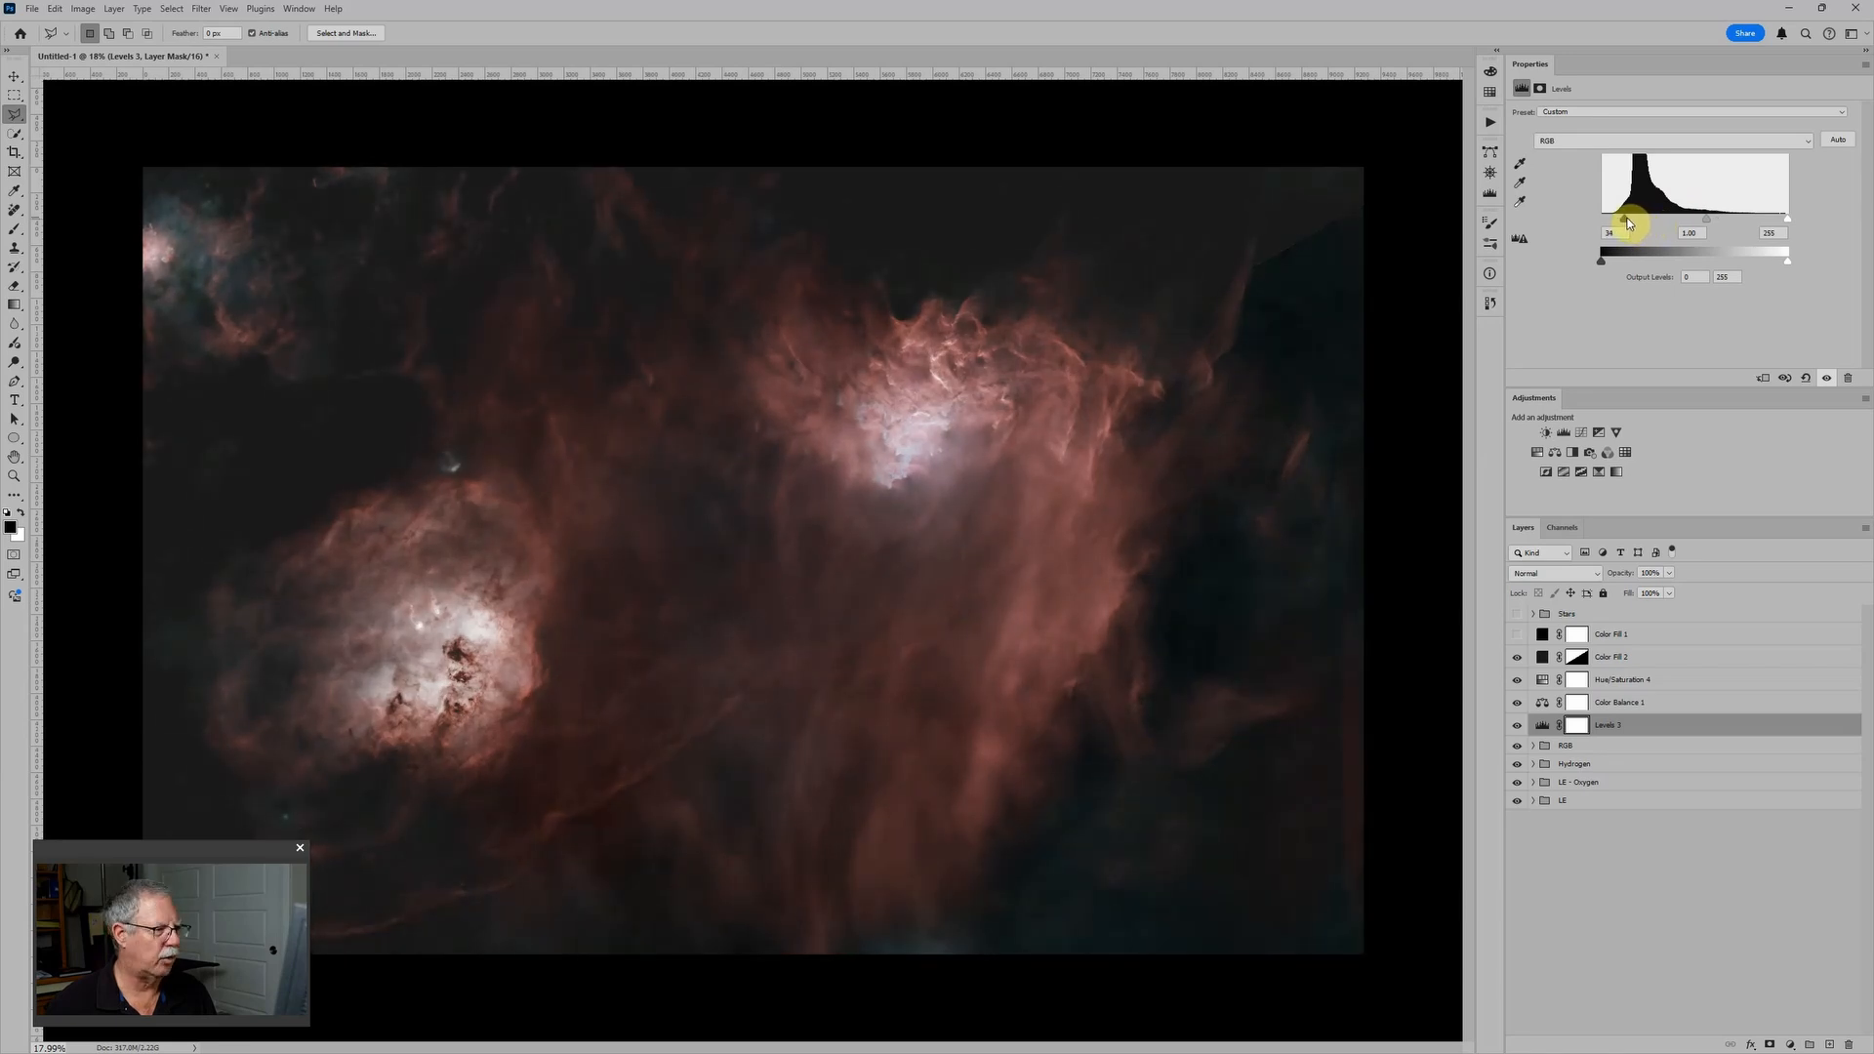
left_click_drag(1623, 218, 1625, 217)
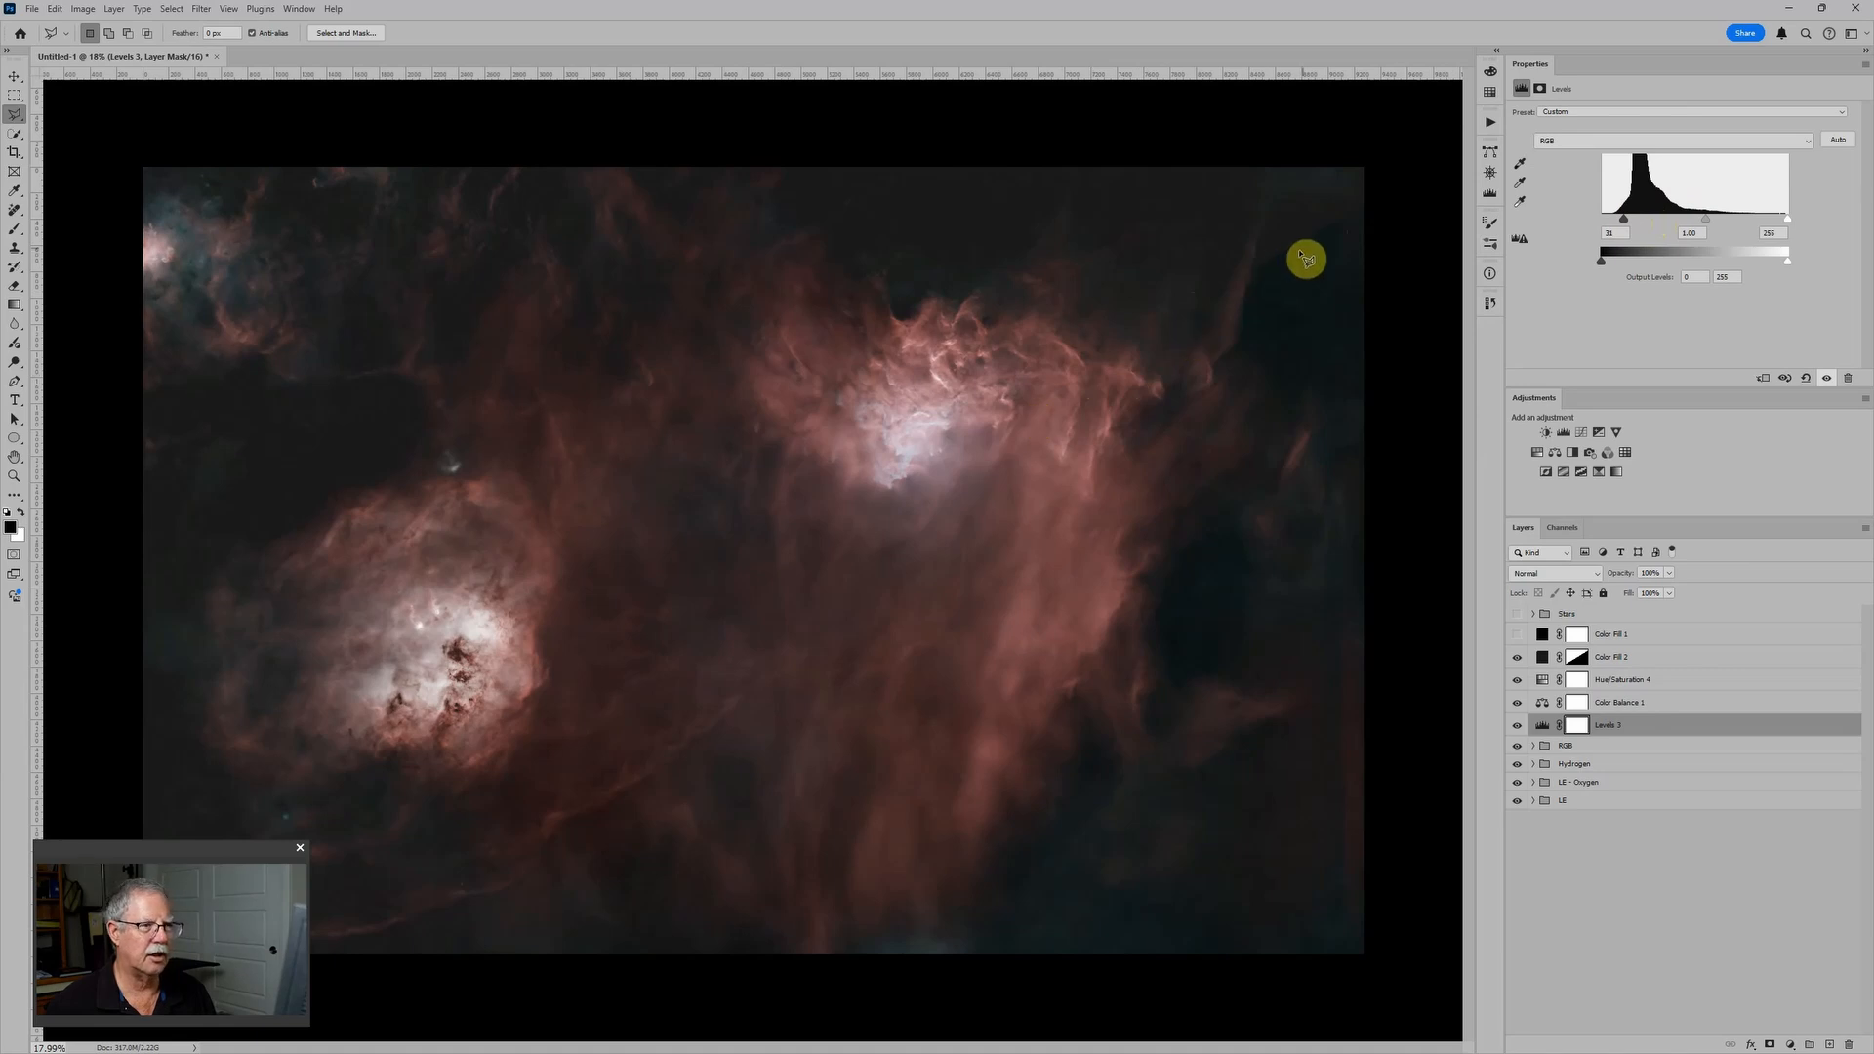
scroll(1306, 265, "up", 5)
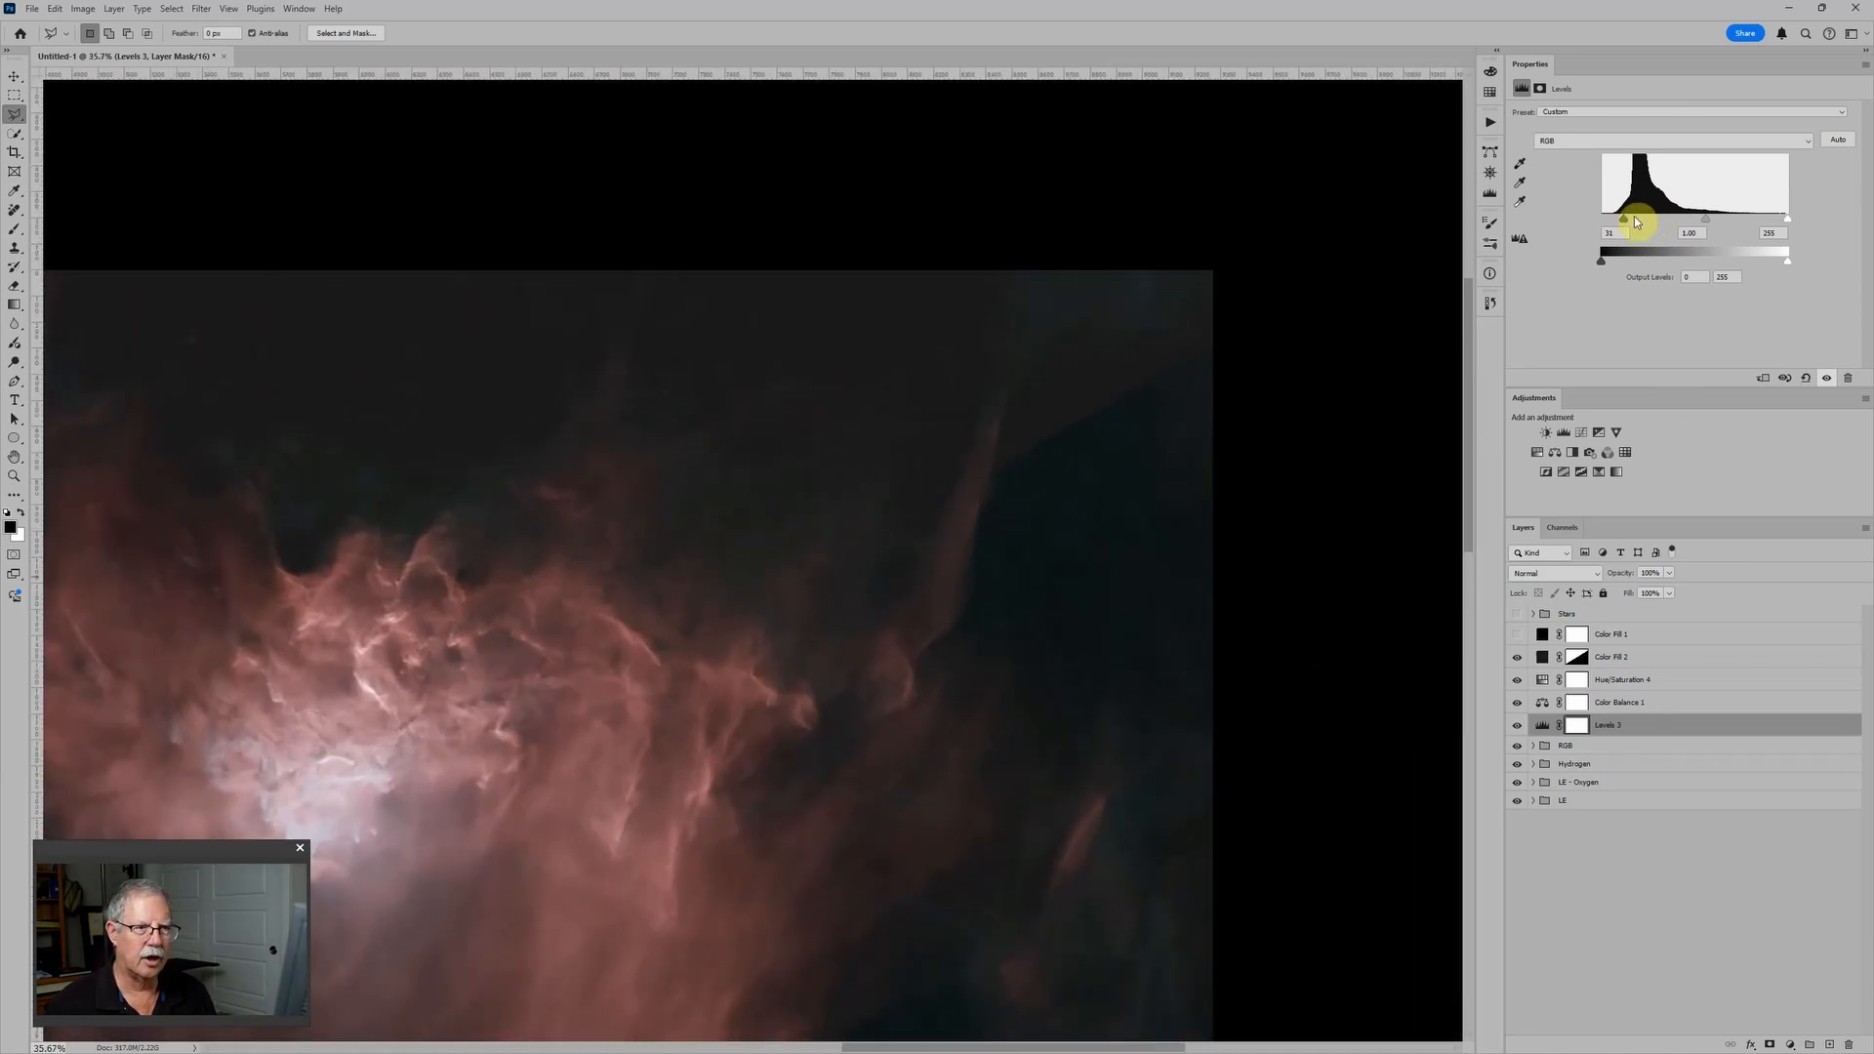
left_click_drag(1628, 222, 1618, 223)
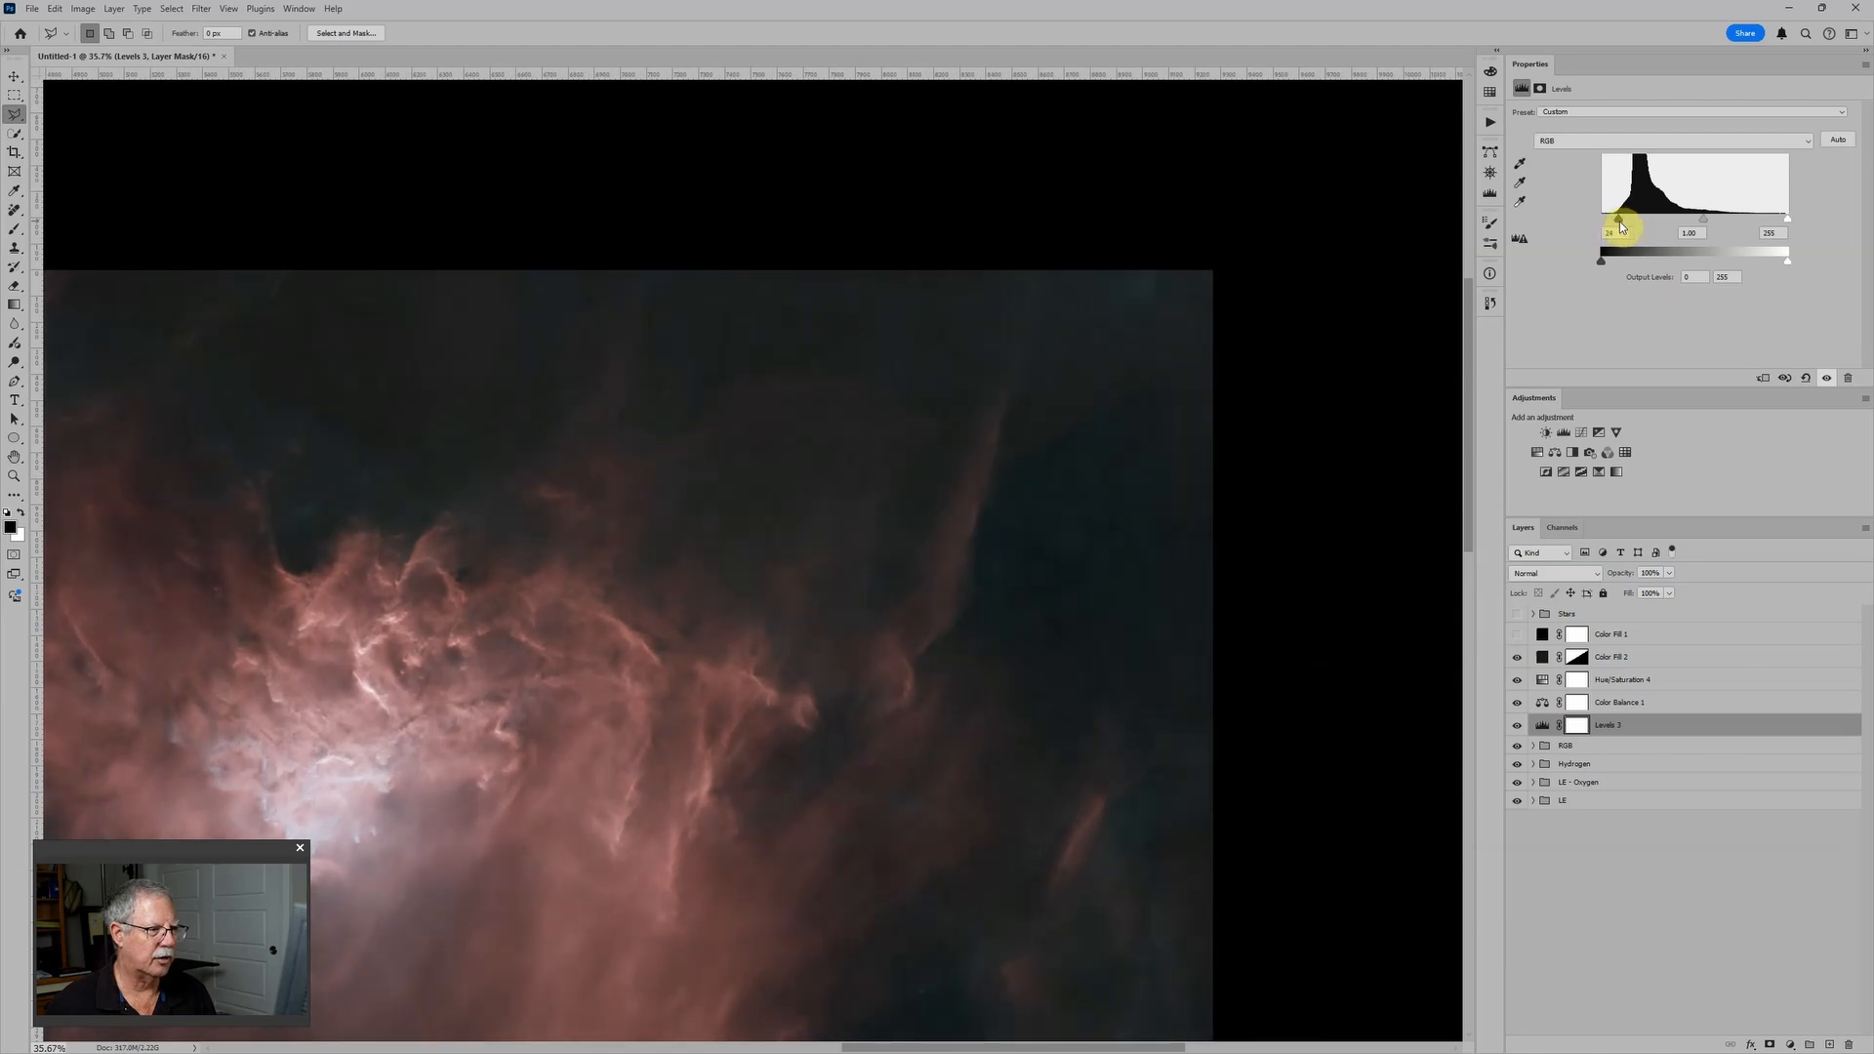
left_click_drag(1619, 222, 1622, 228)
left_click_drag(1625, 229, 1623, 229)
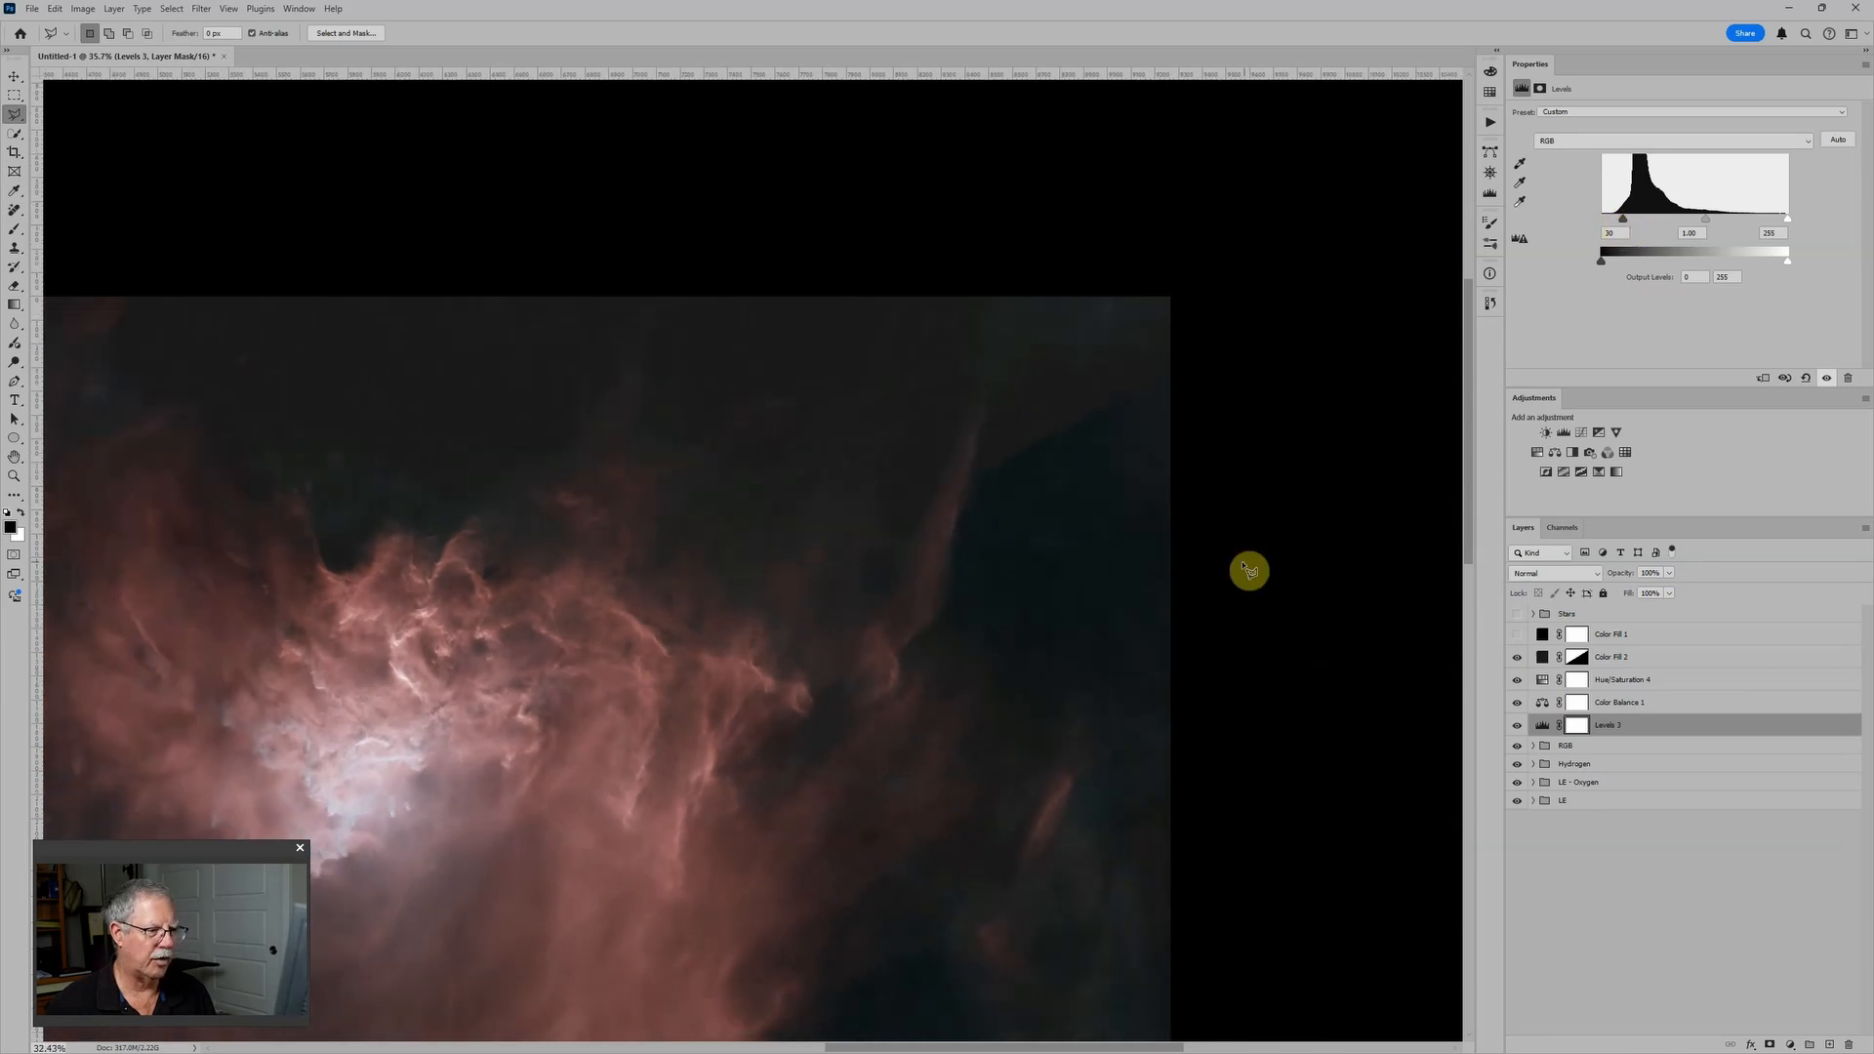
scroll(1254, 558, "down", 4)
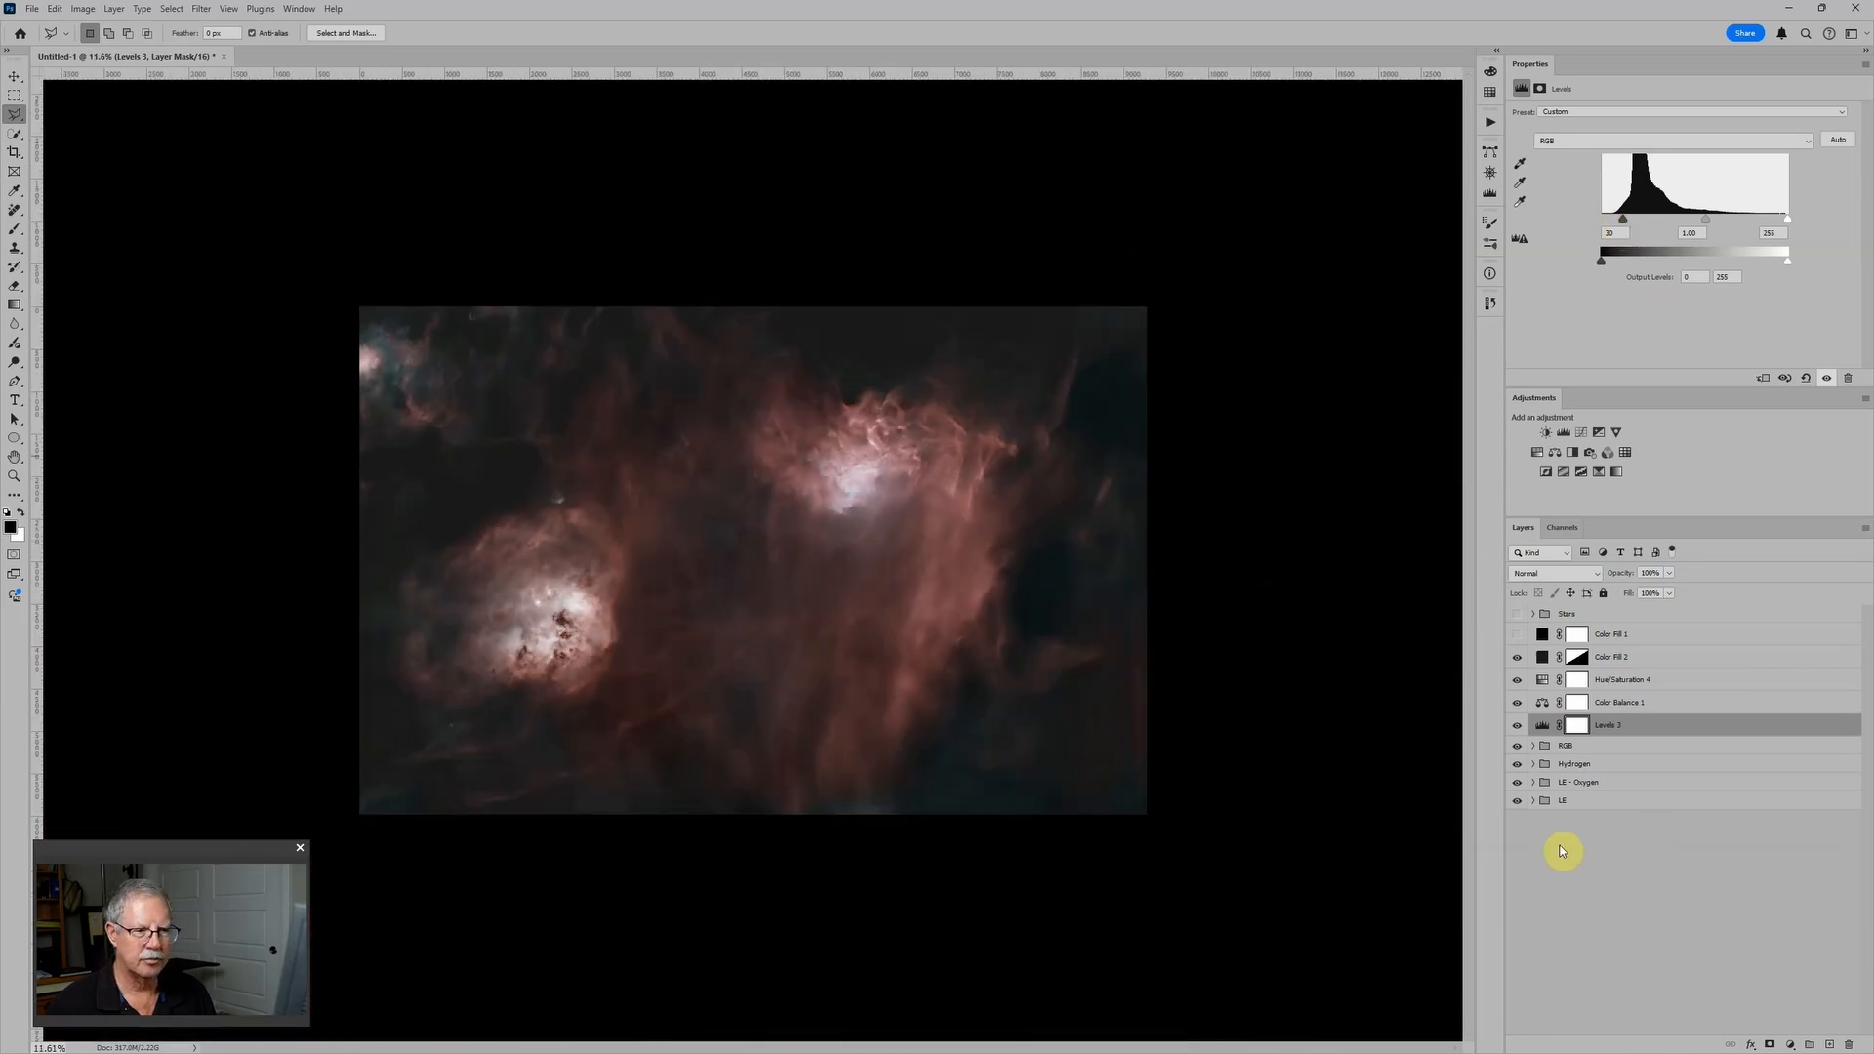
left_click(1577, 661, "shift")
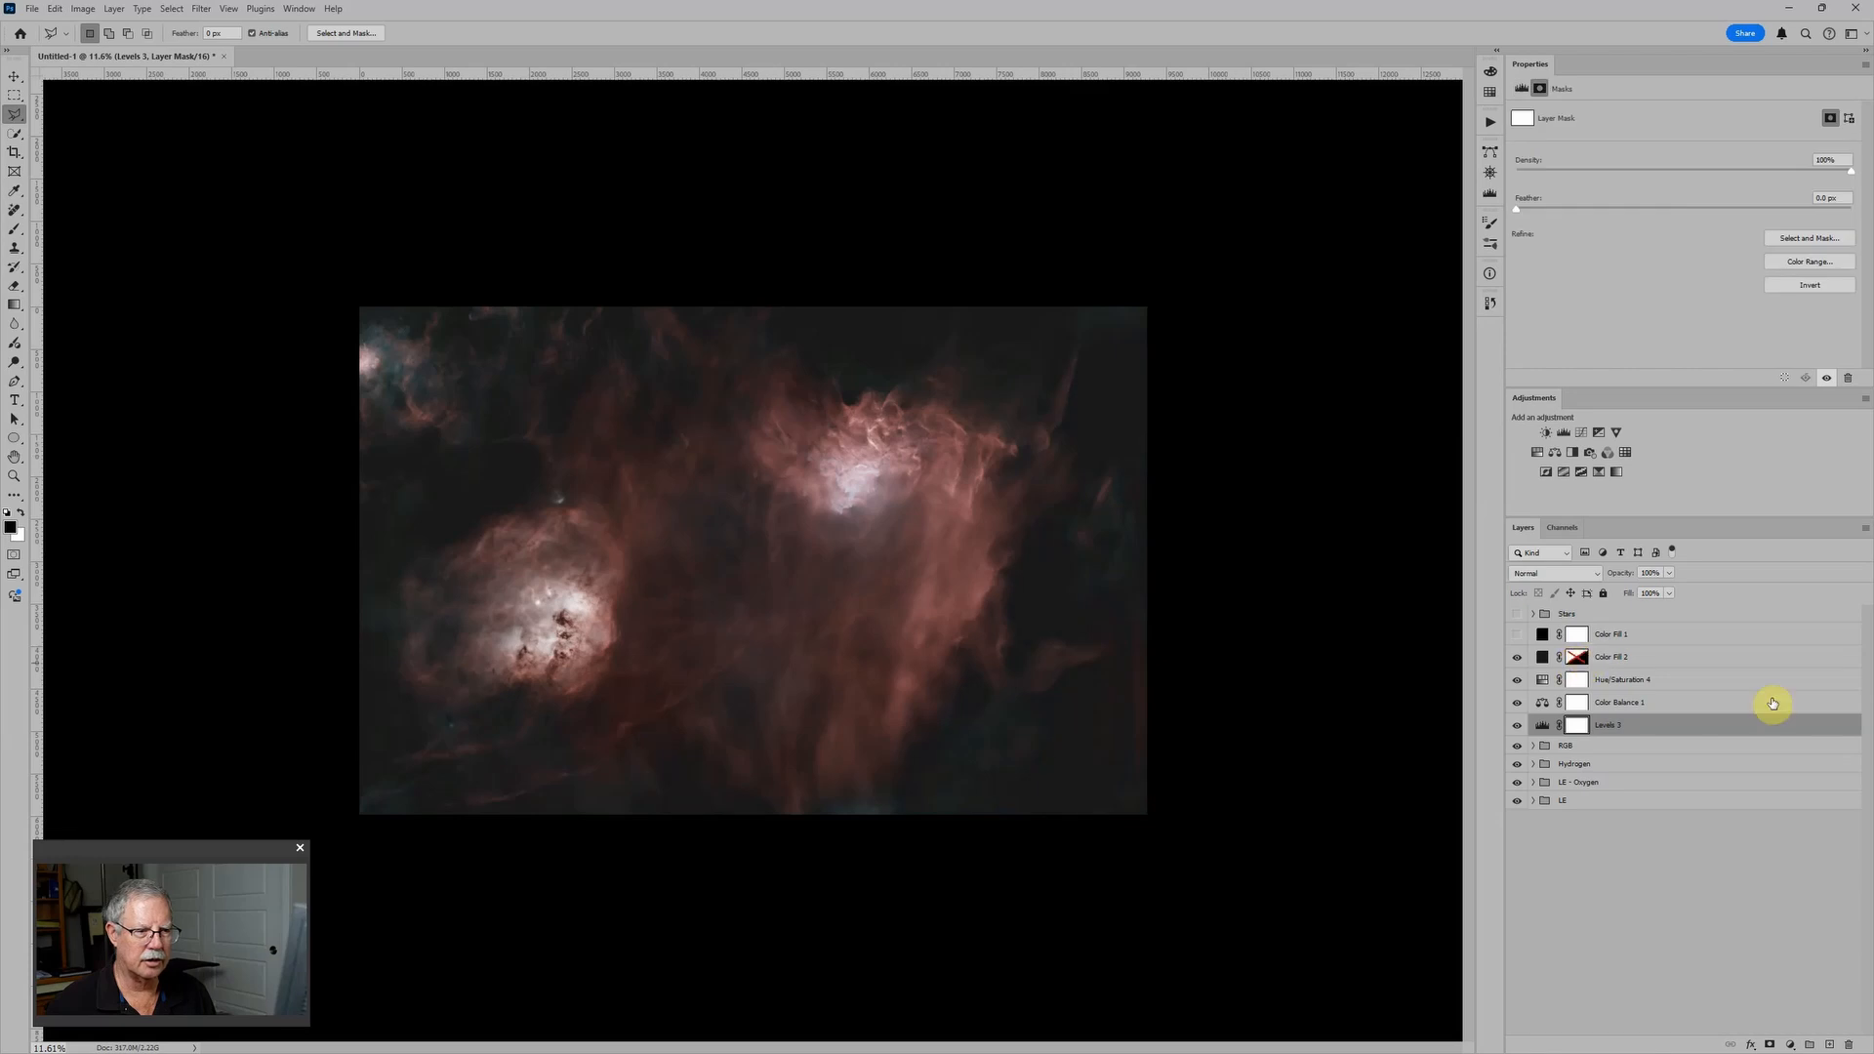
Set the Color Balance layer's midtones to Cyan-Red +8, Magenta-Green -3 and Yellow-Blue +1
left_click(1544, 705)
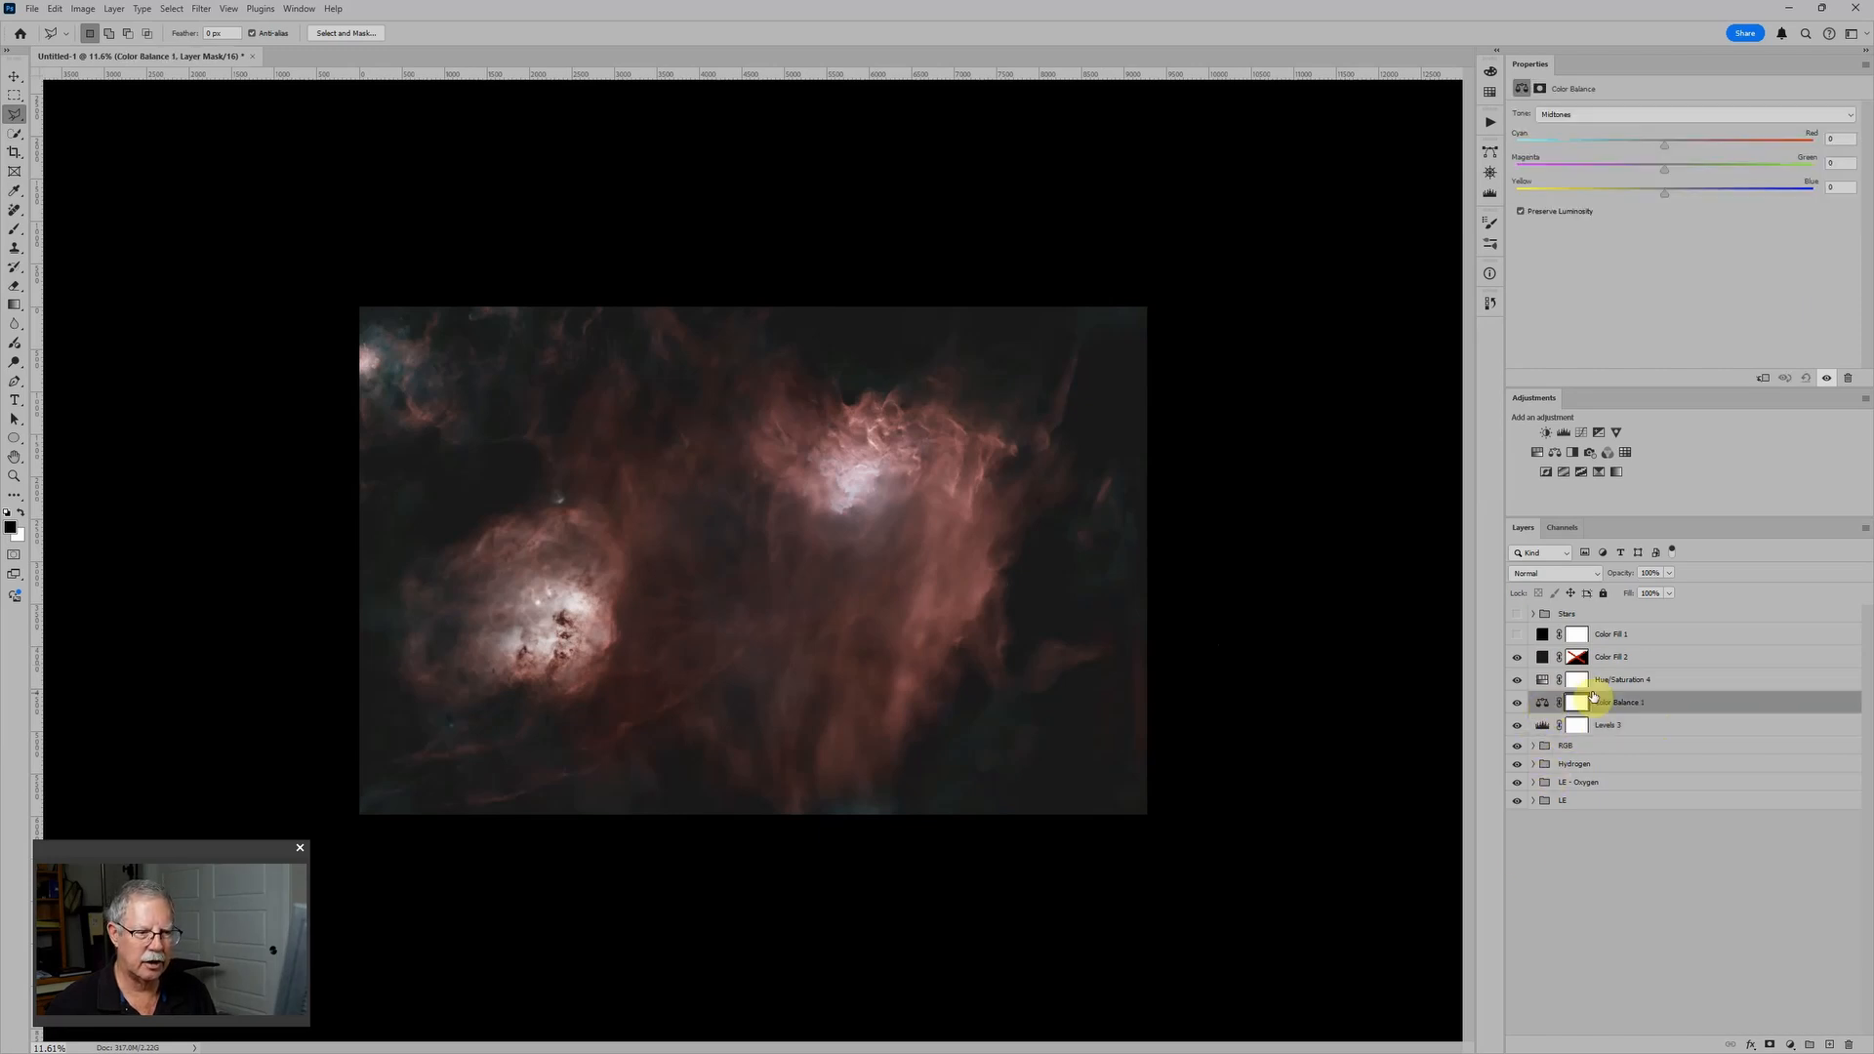
left_click(1669, 151)
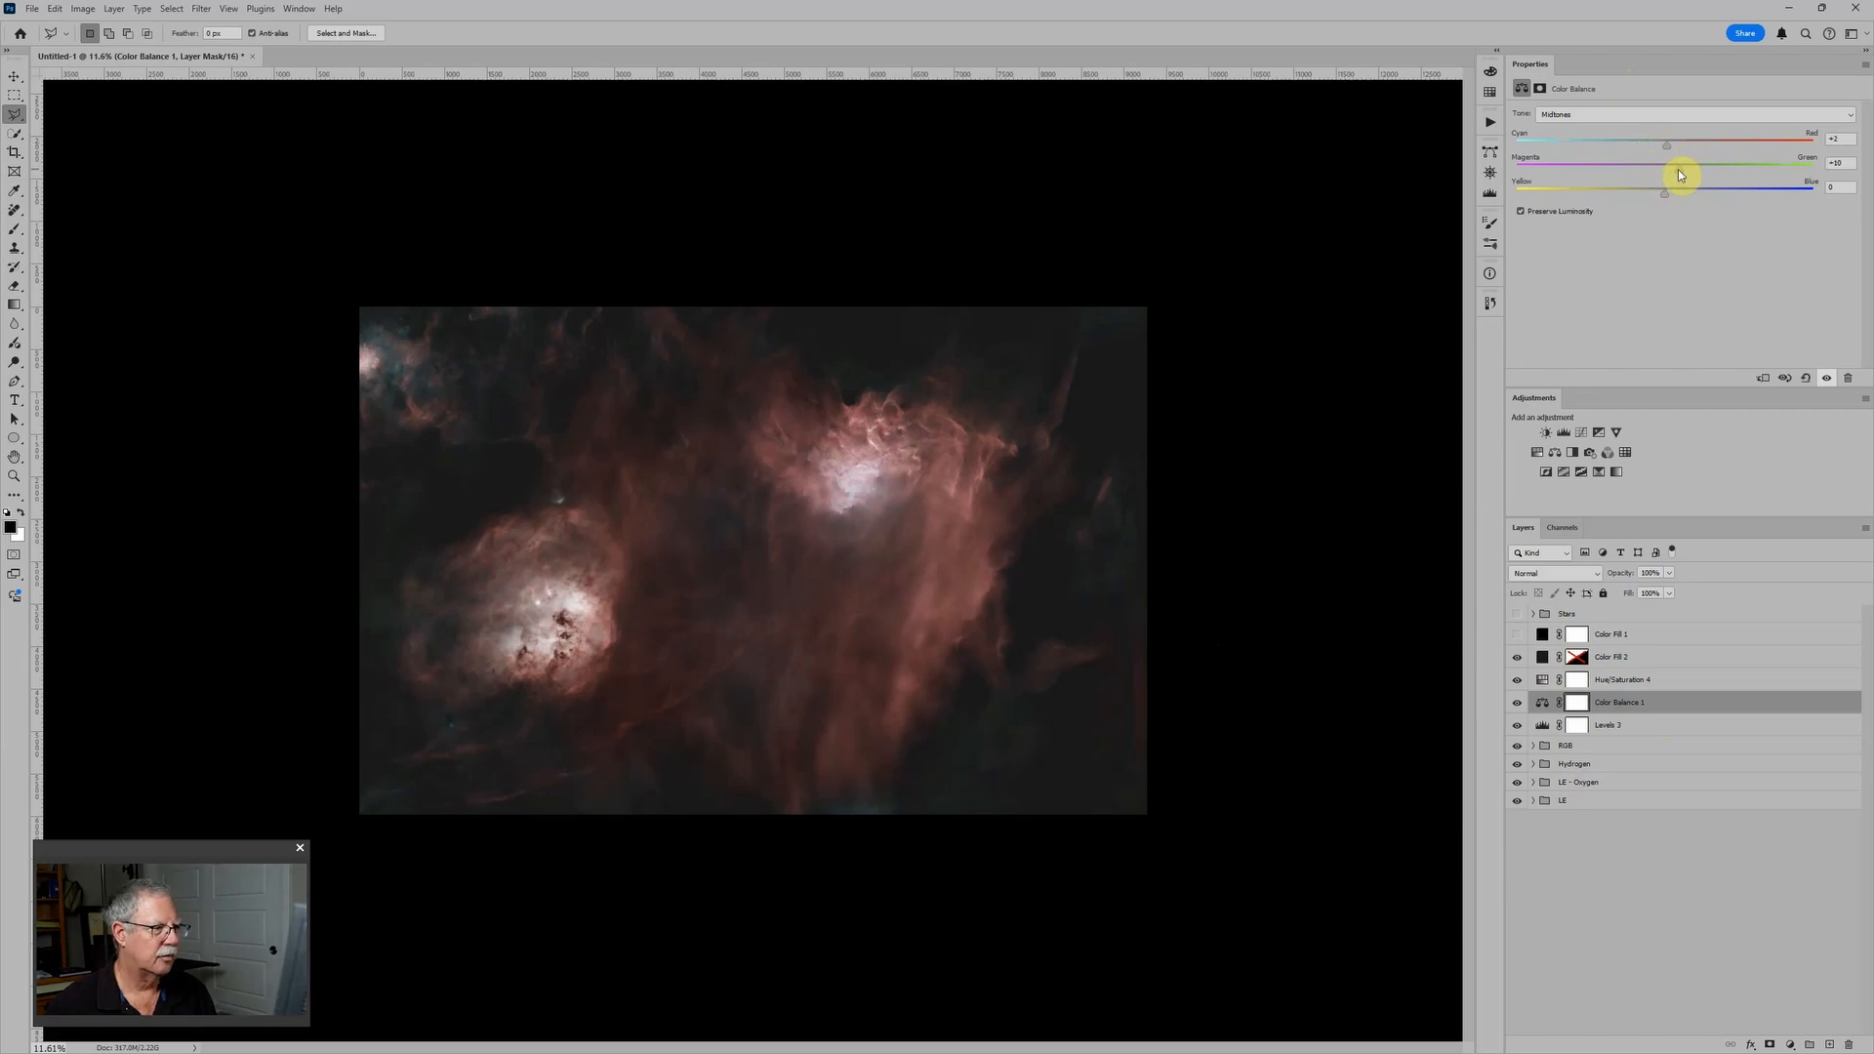
mouse_move(1664, 168)
left_mouse_down()
mouse_move(1657, 191)
mouse_move(1677, 146)
mouse_move(1669, 177)
left_mouse_up()
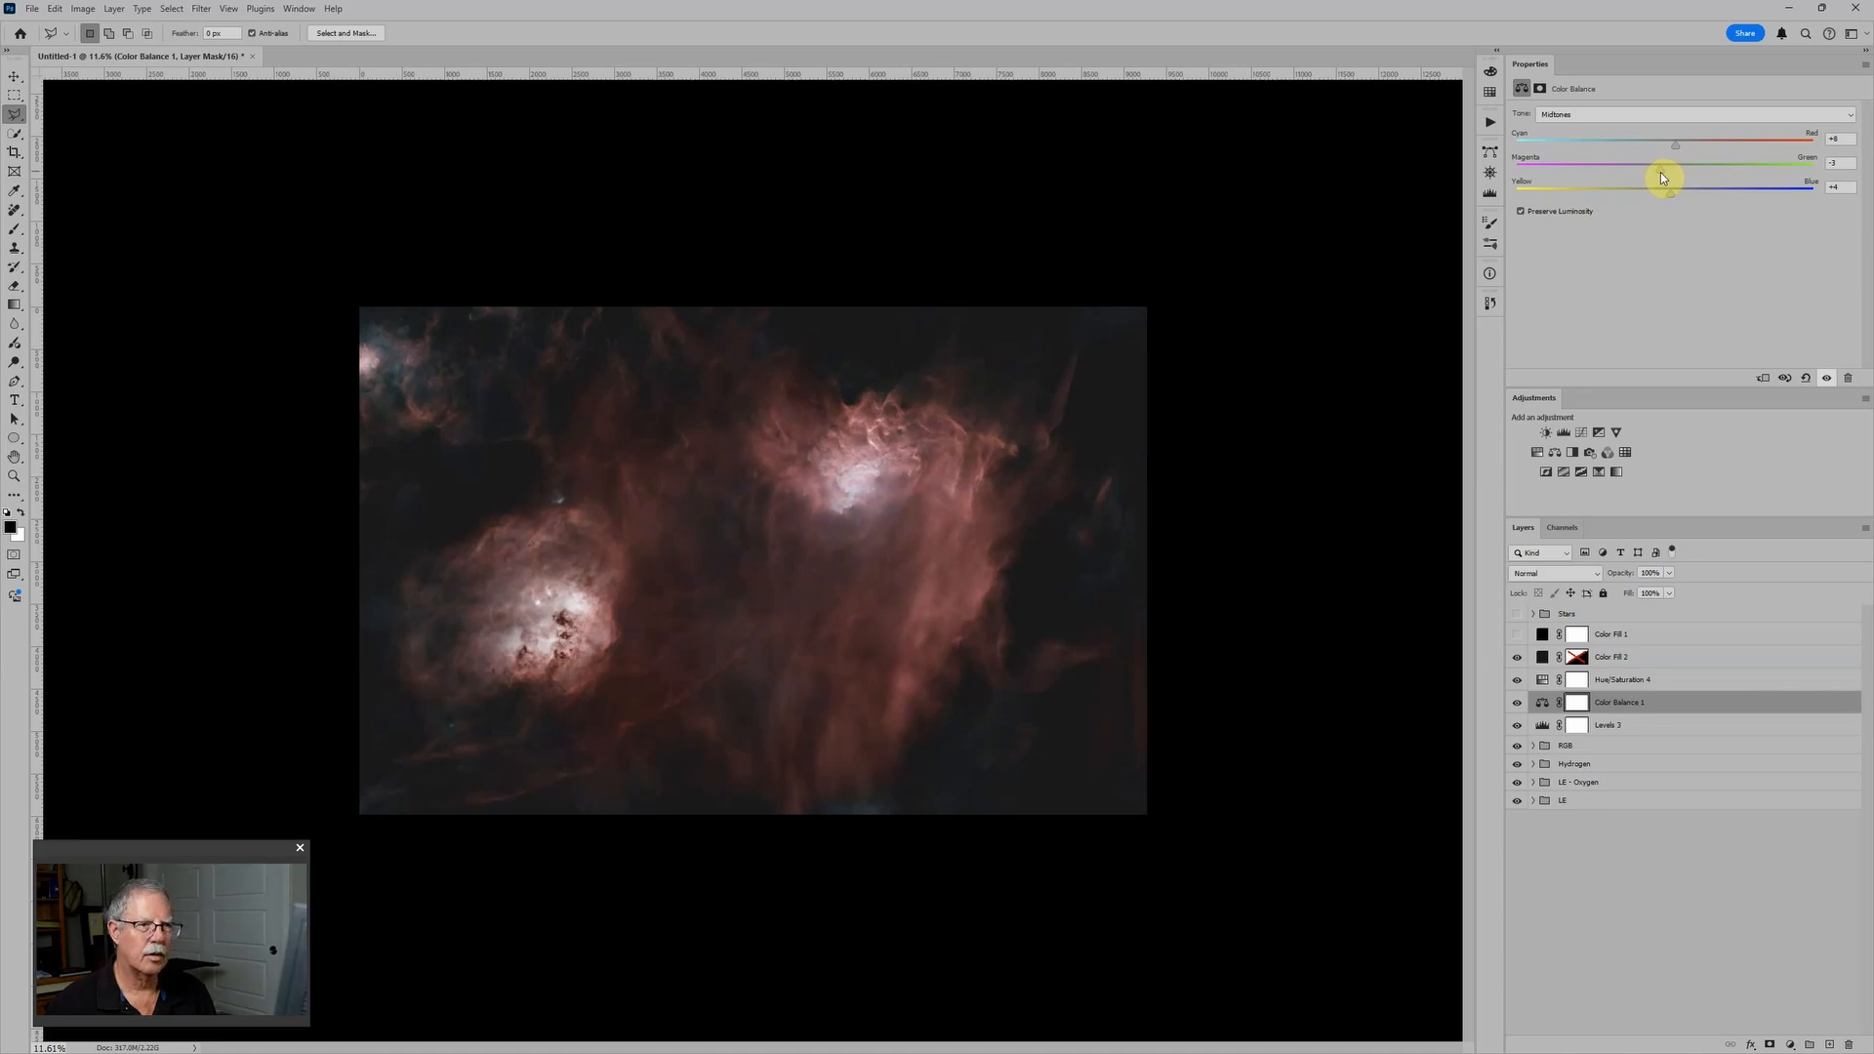
left_click_drag(1669, 196, 1665, 195)
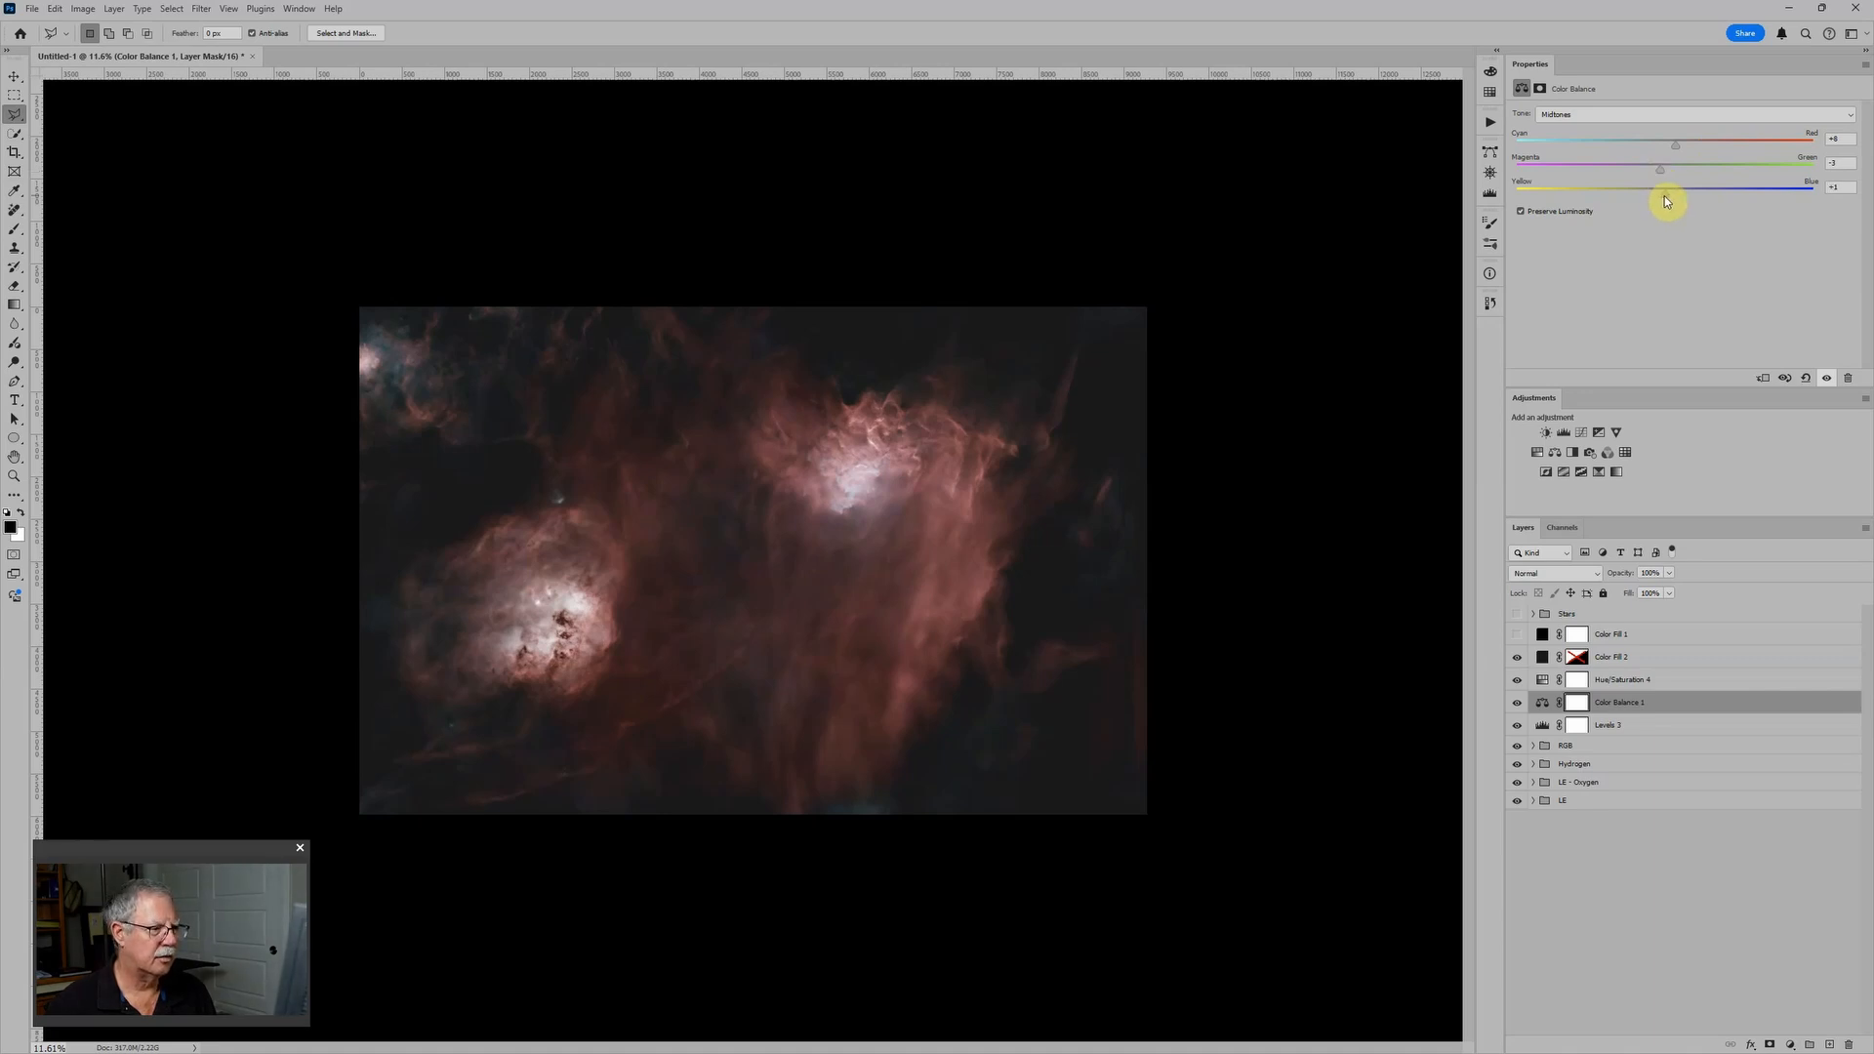
On the Hue/Saturation layer above Color Balance, set Master saturation to +17 and Reds to hue +9, saturation +10
left_click(1554, 679)
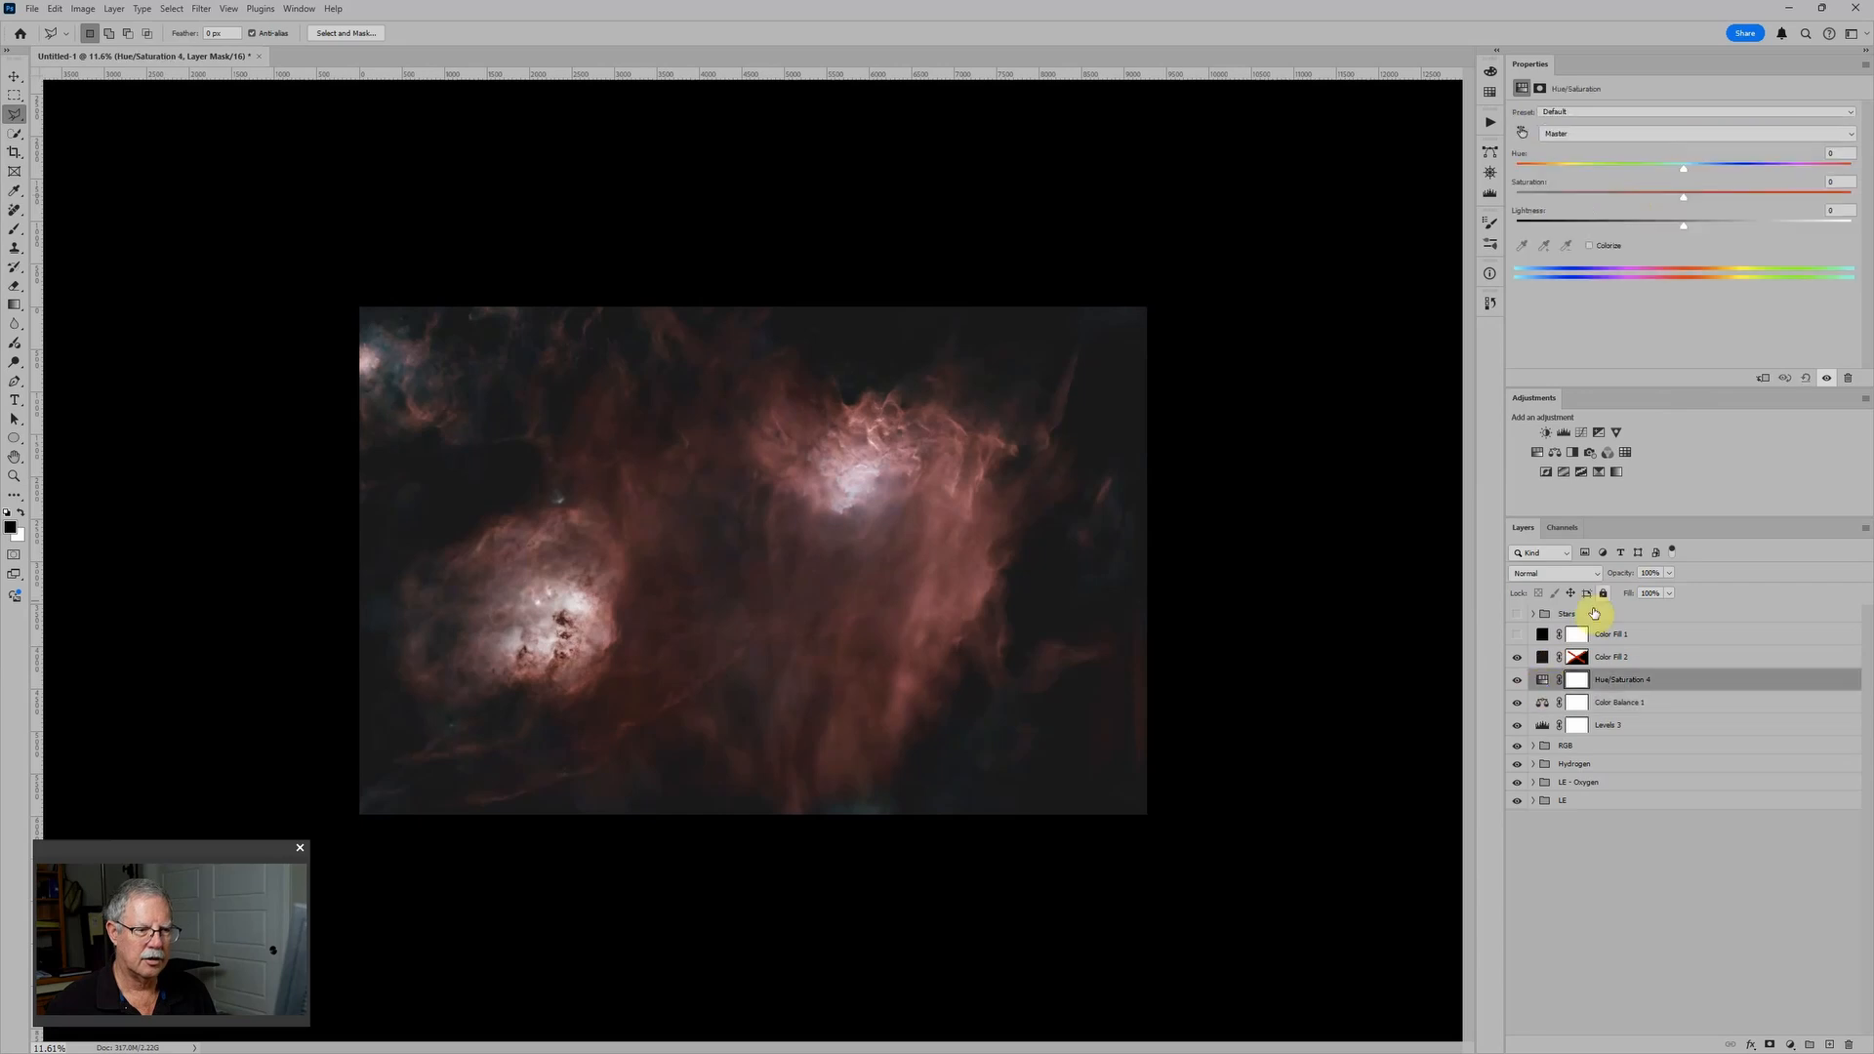
left_click_drag(1686, 201, 1715, 198)
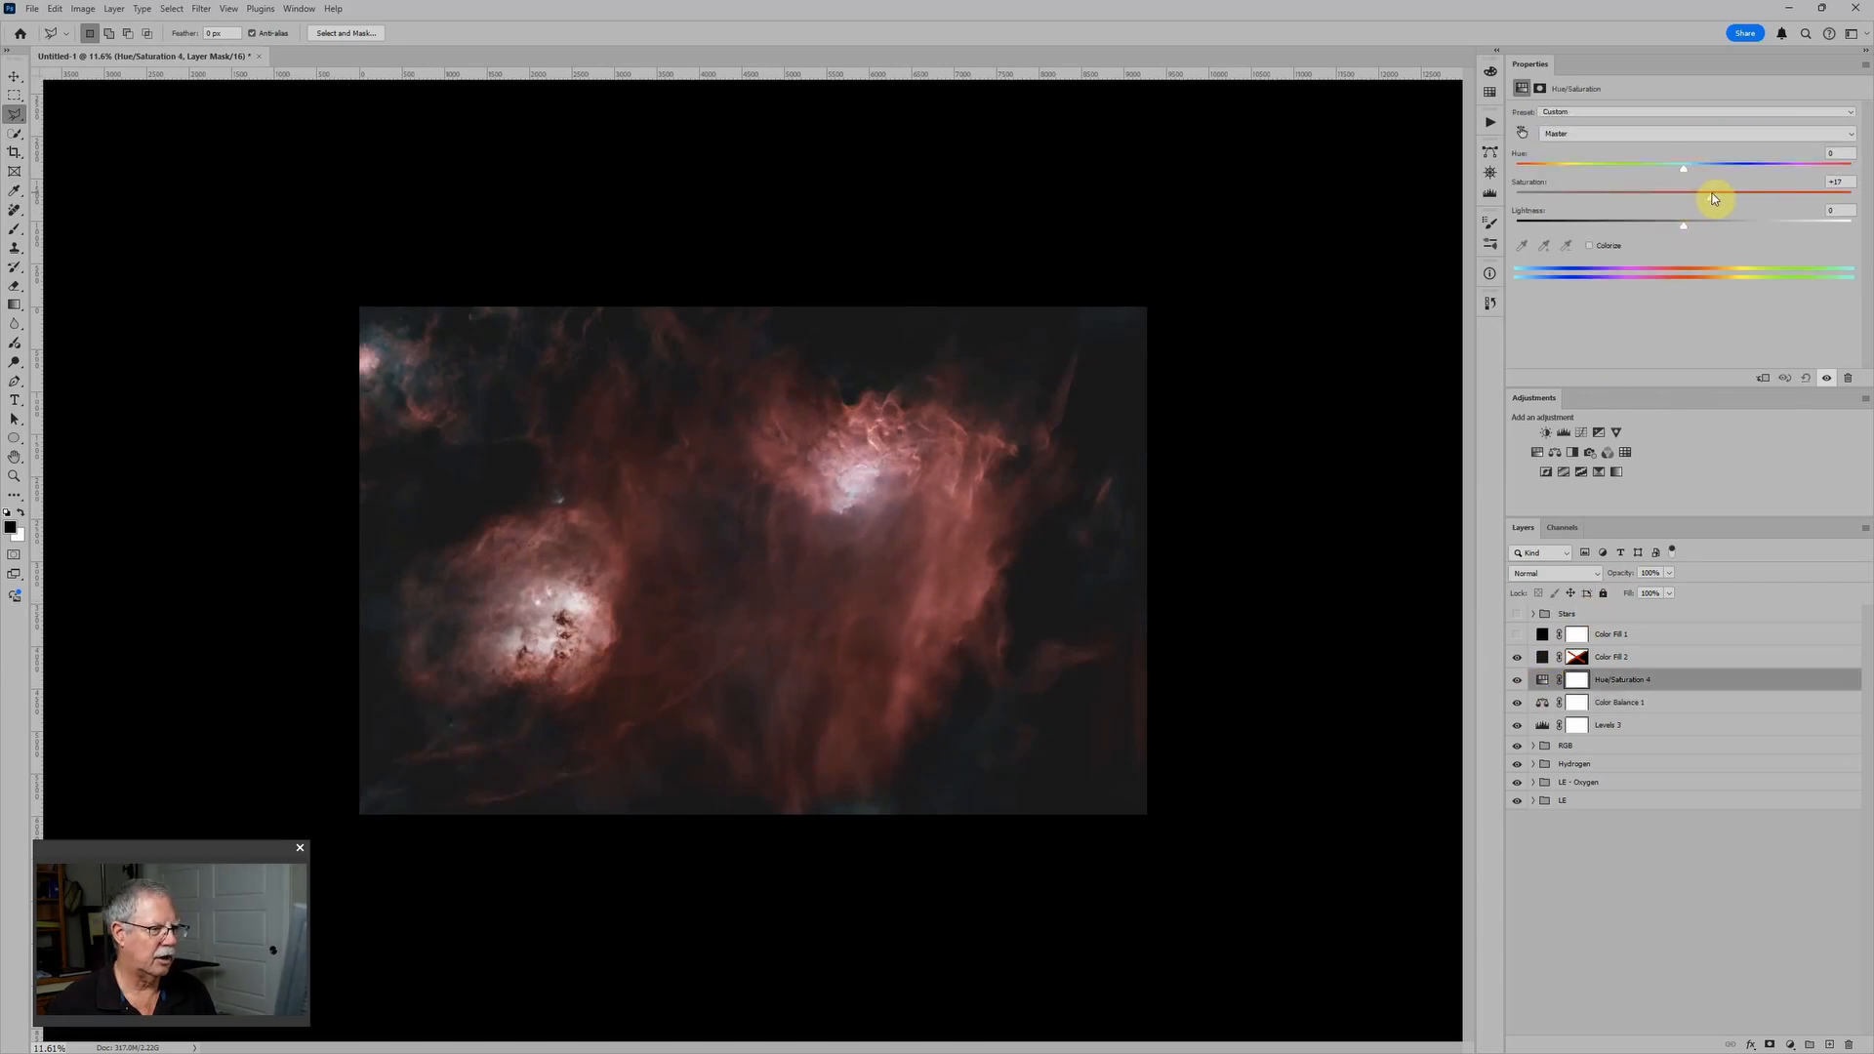
left_click(1606, 137)
left_click(1594, 169)
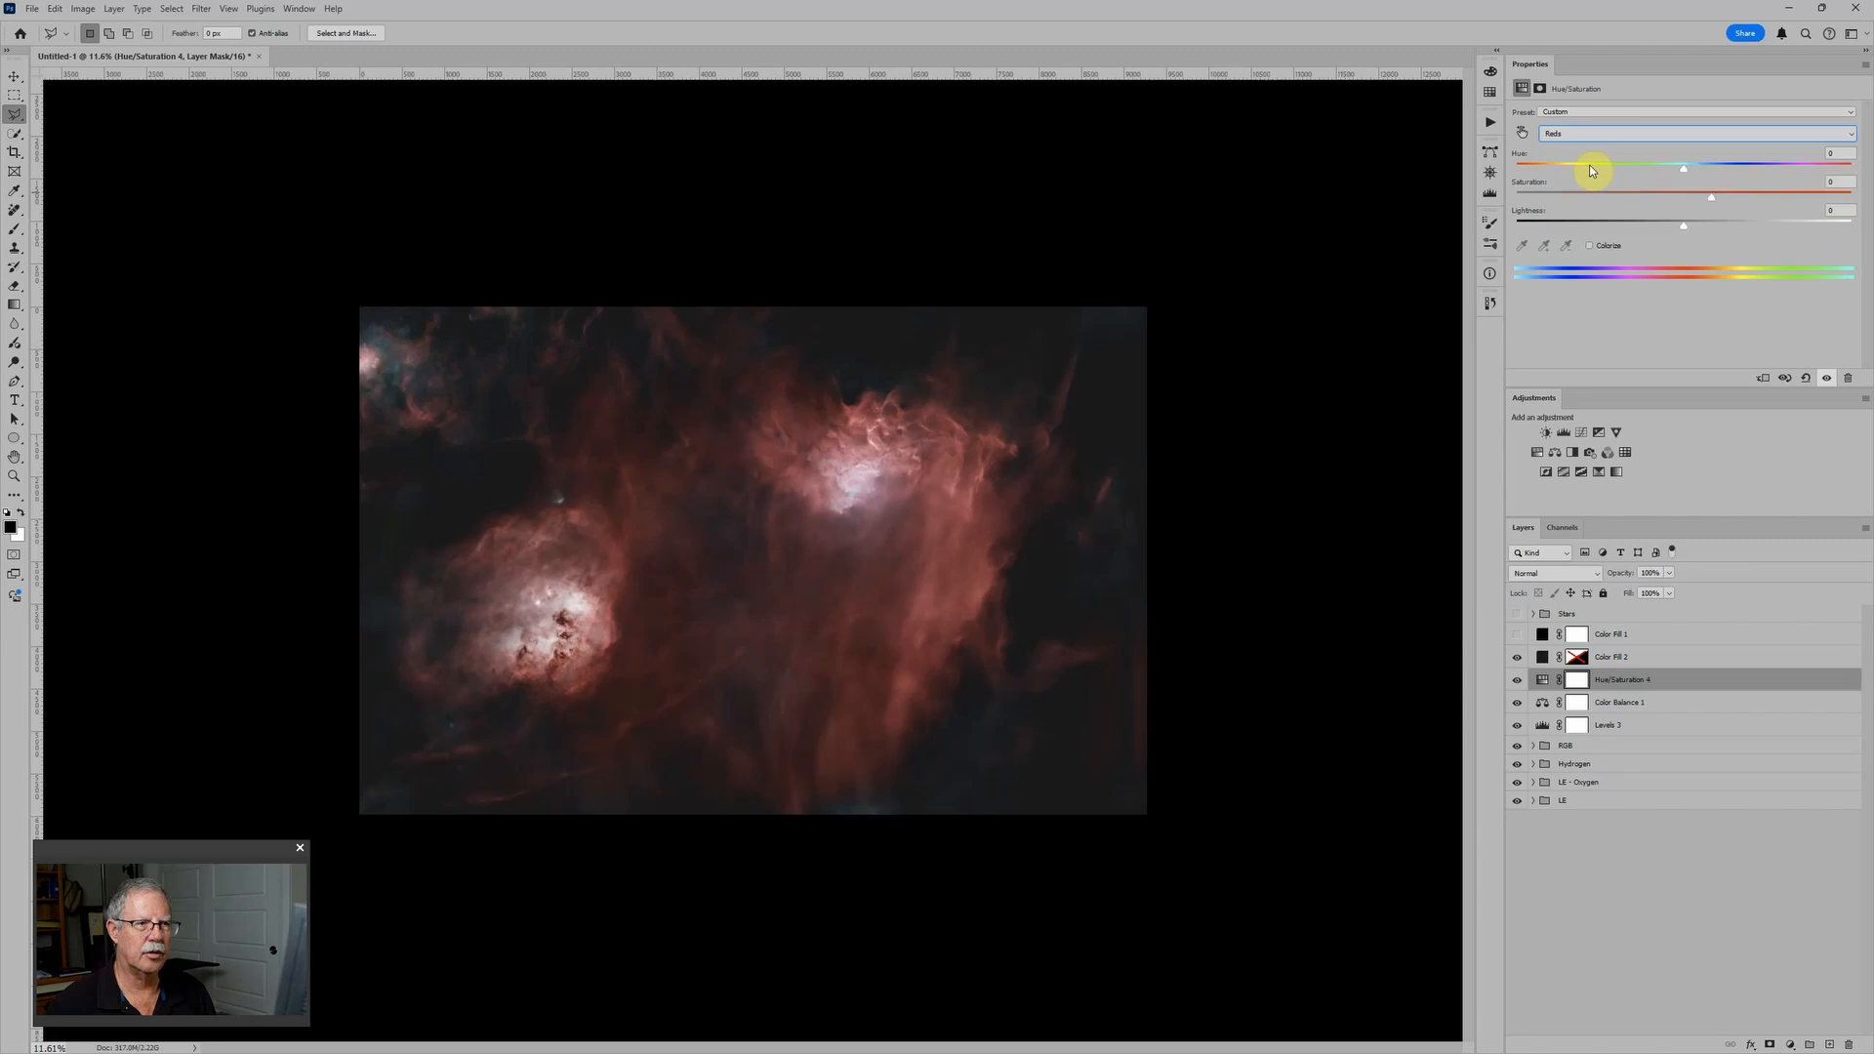
left_click_drag(1696, 201, 1698, 172)
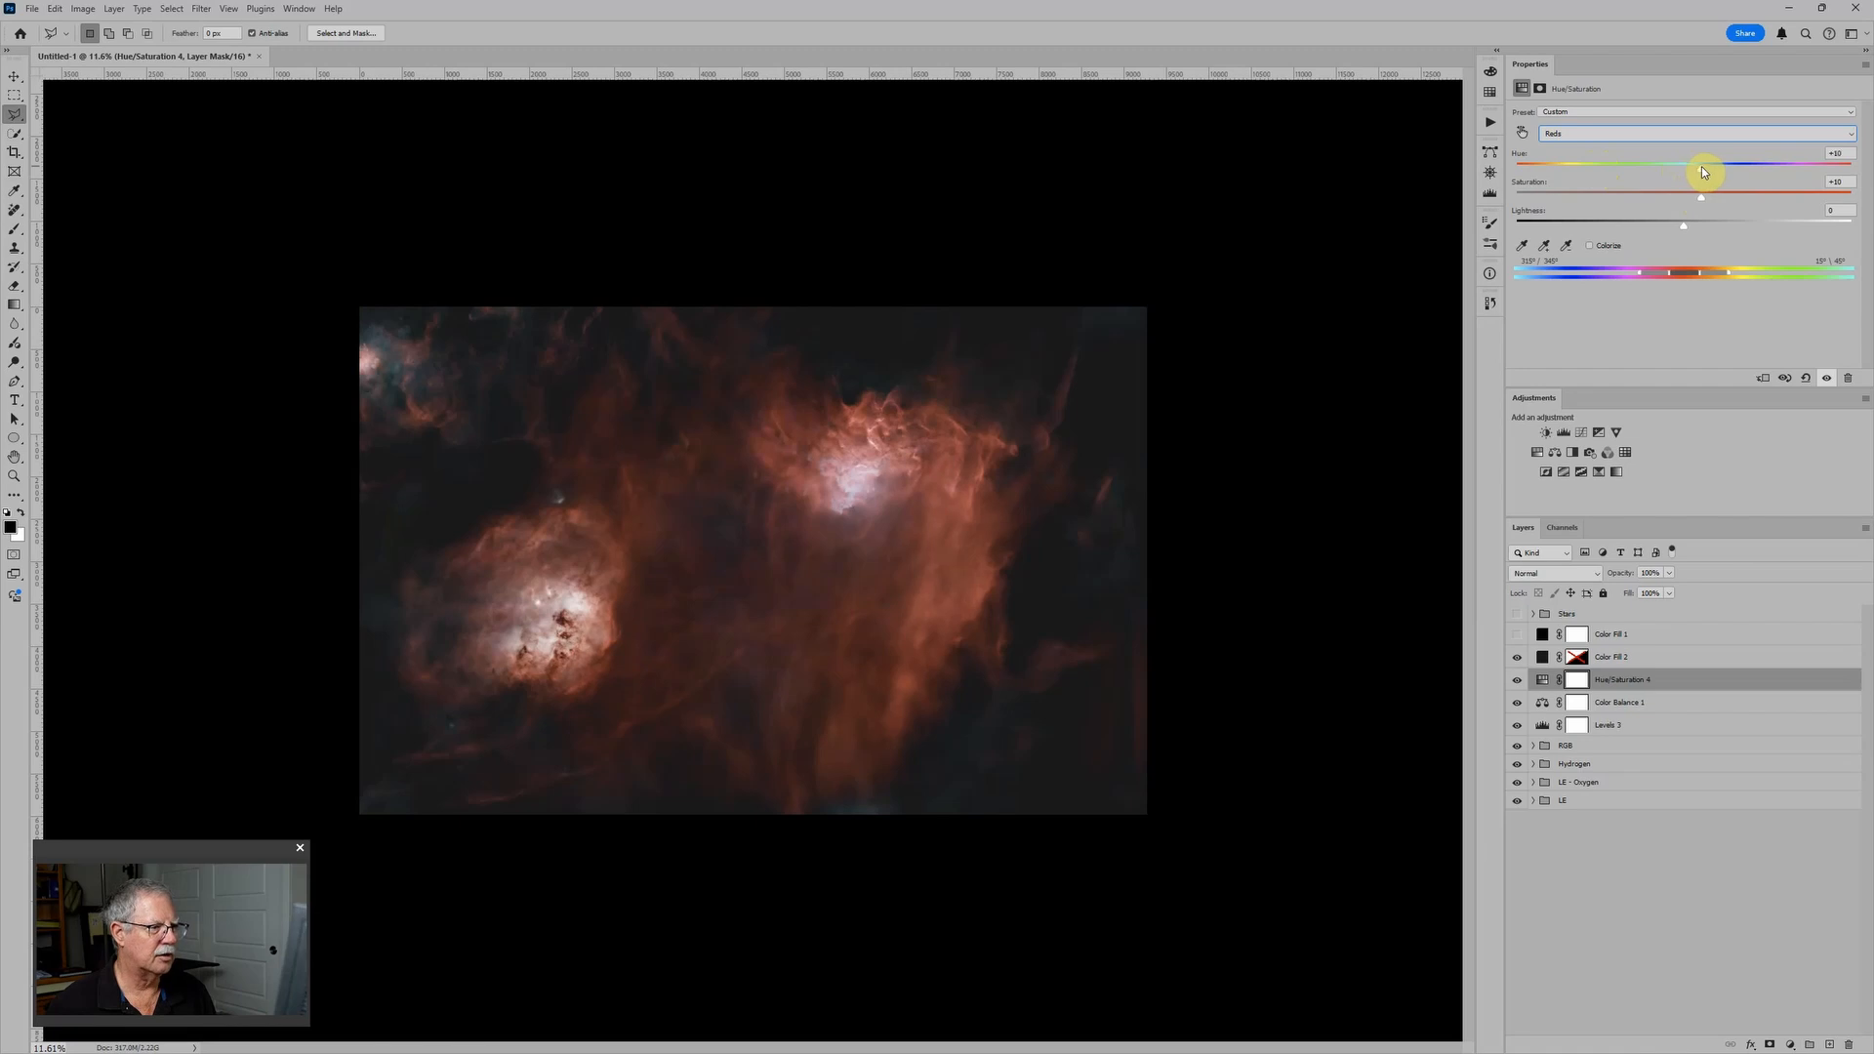
left_click_drag(1701, 171, 1699, 169)
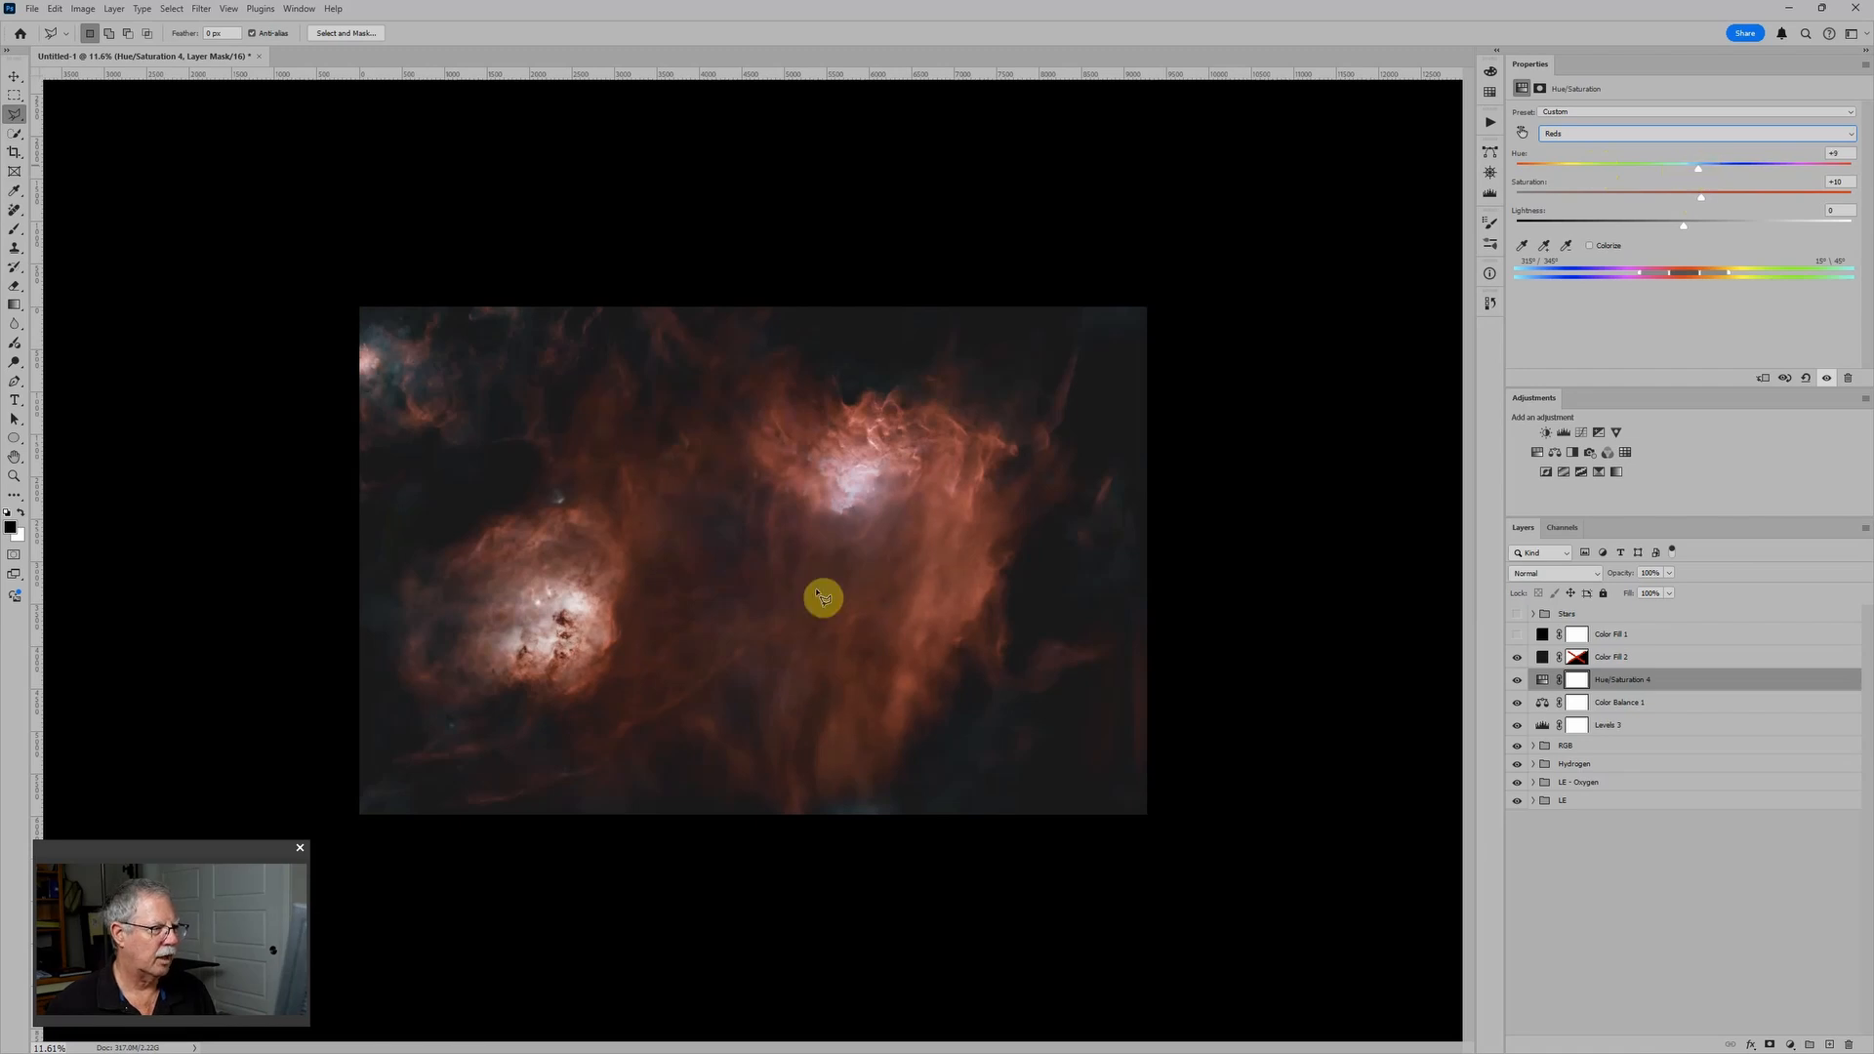
scroll(770, 606, "up", 3)
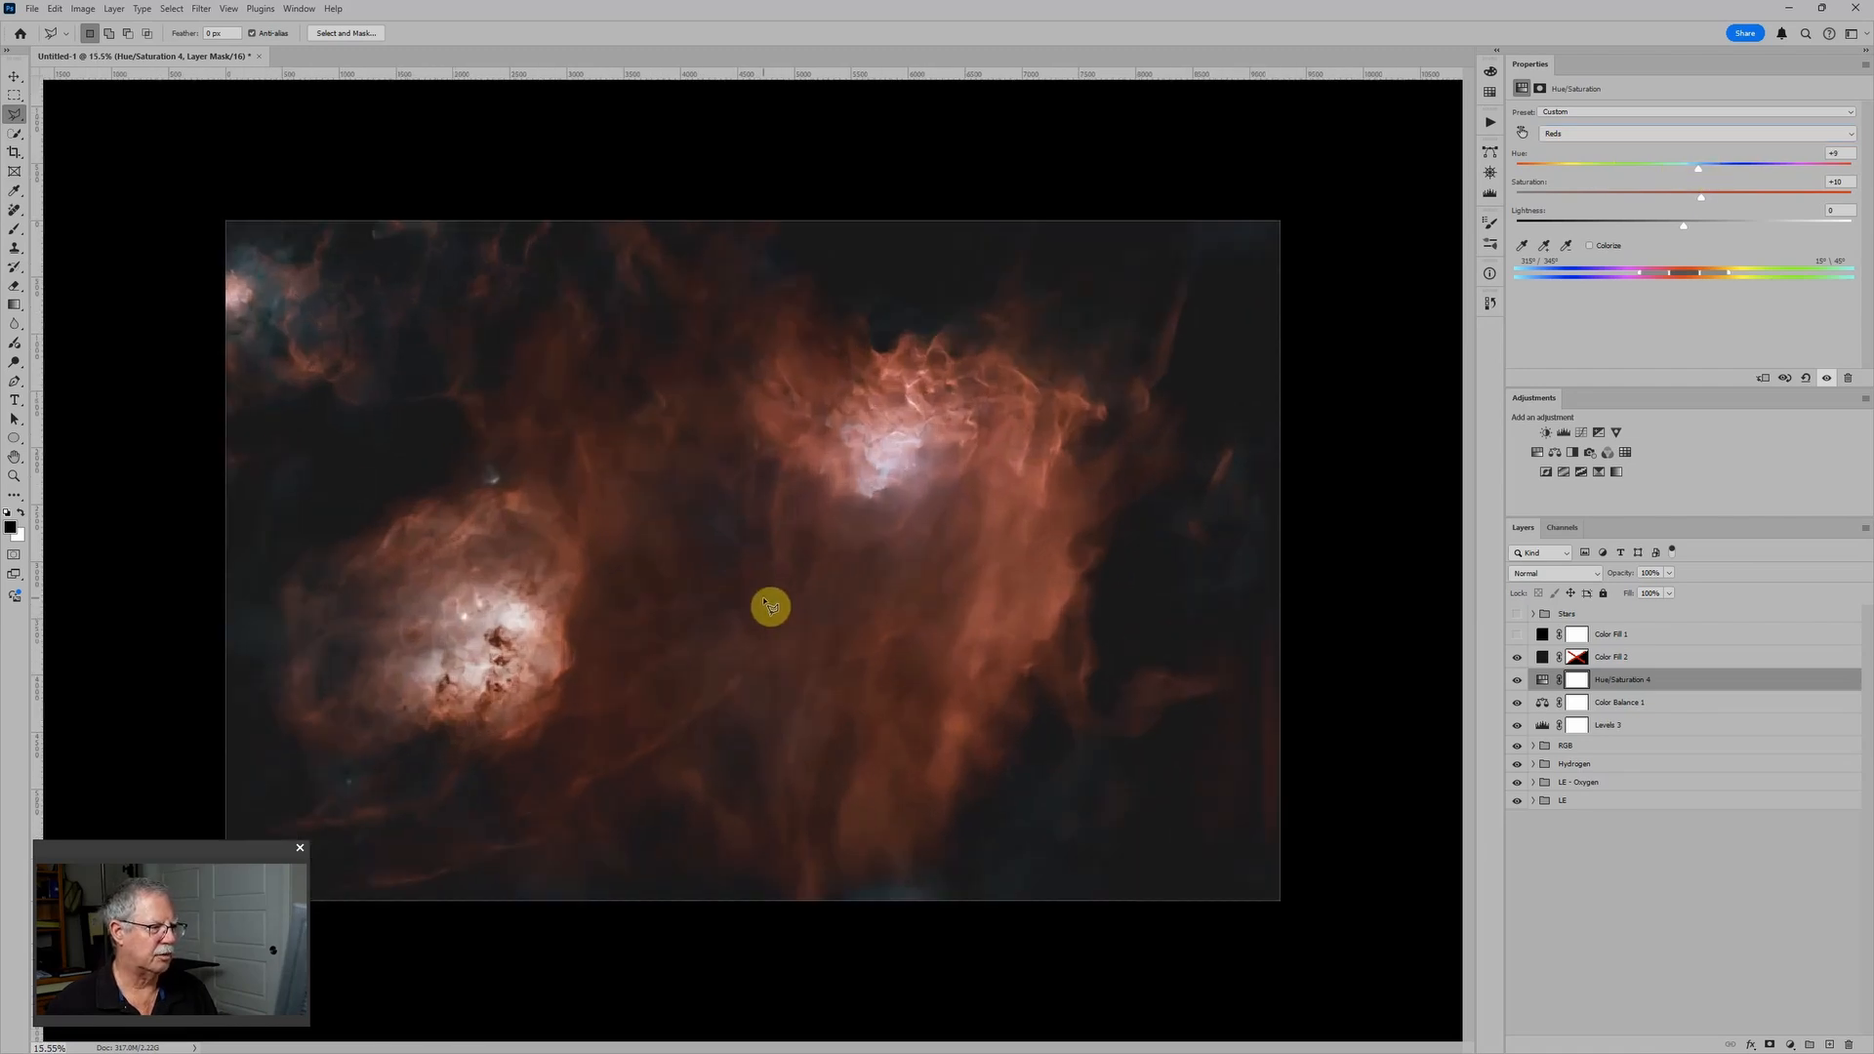
scroll(984, 519, "down", 2)
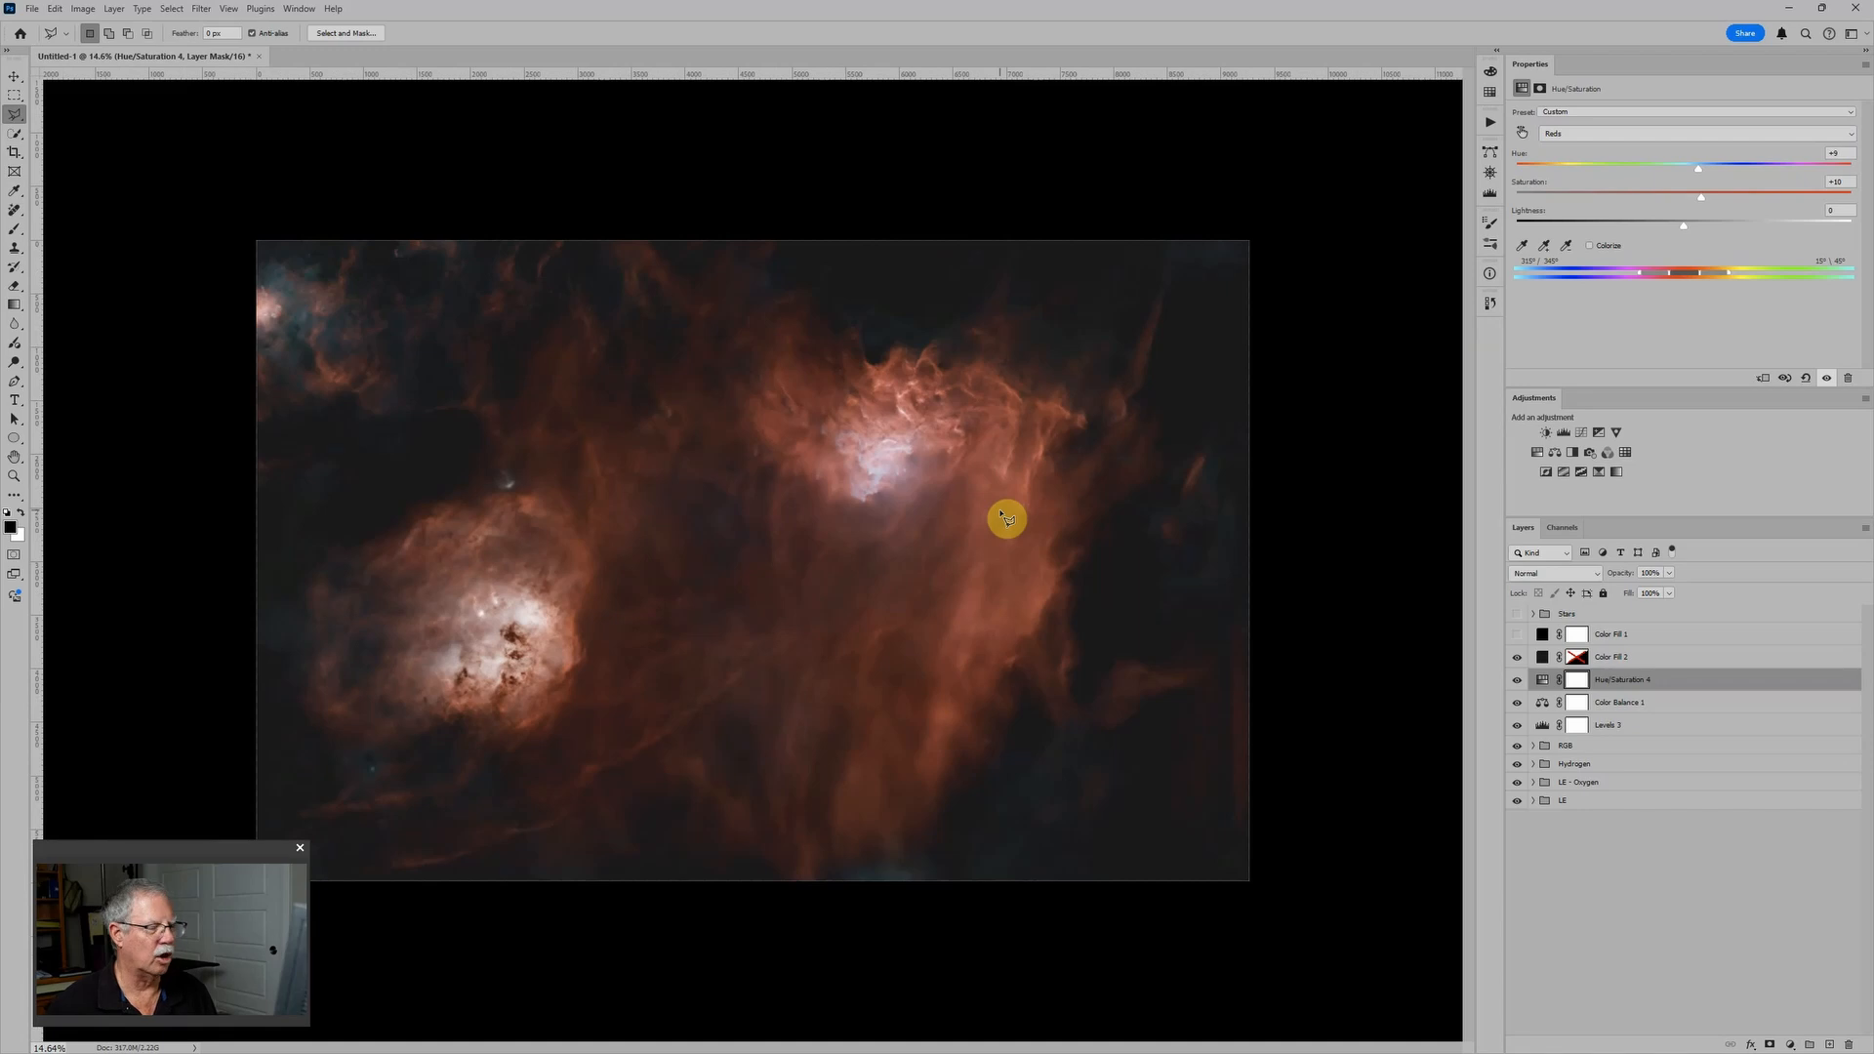
Widen the Cyans range of the same Hue/Saturation layer toward the blues and set the Cyans saturation to +1
left_click(1585, 135)
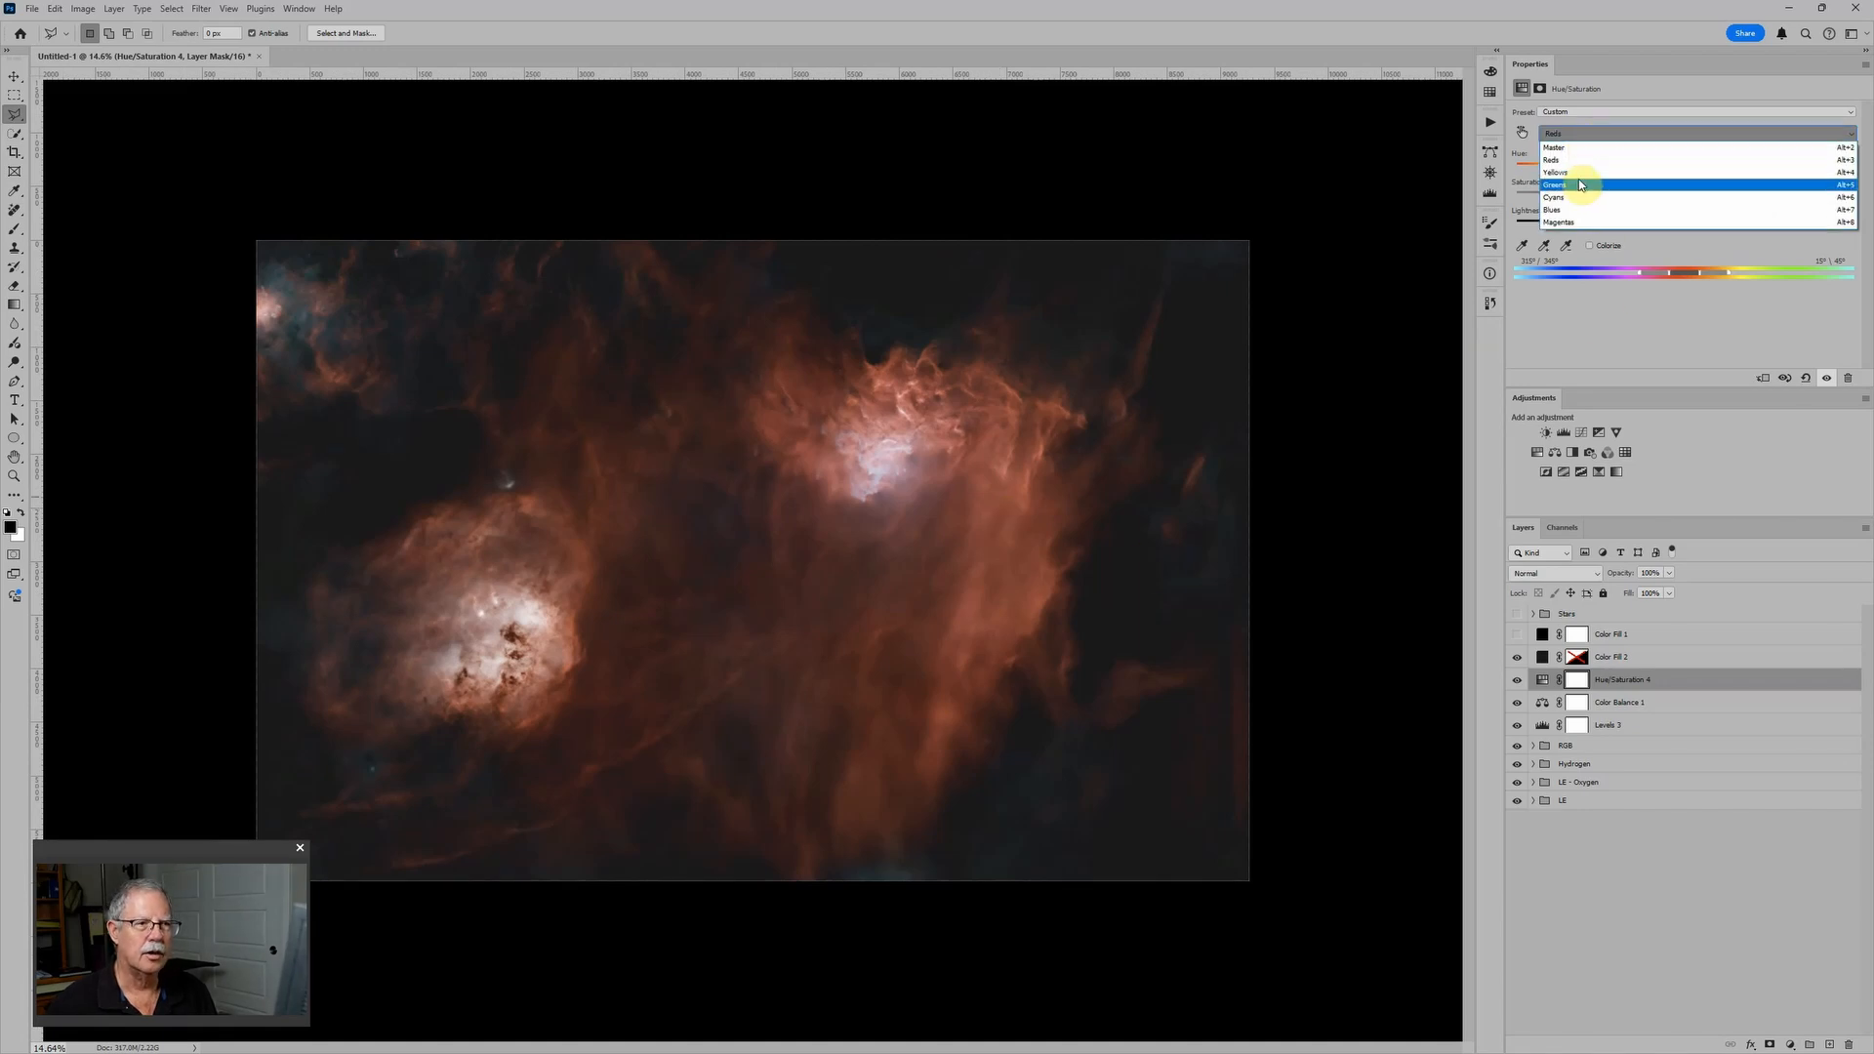
left_click(1578, 198)
left_click_drag(1684, 196, 1728, 207)
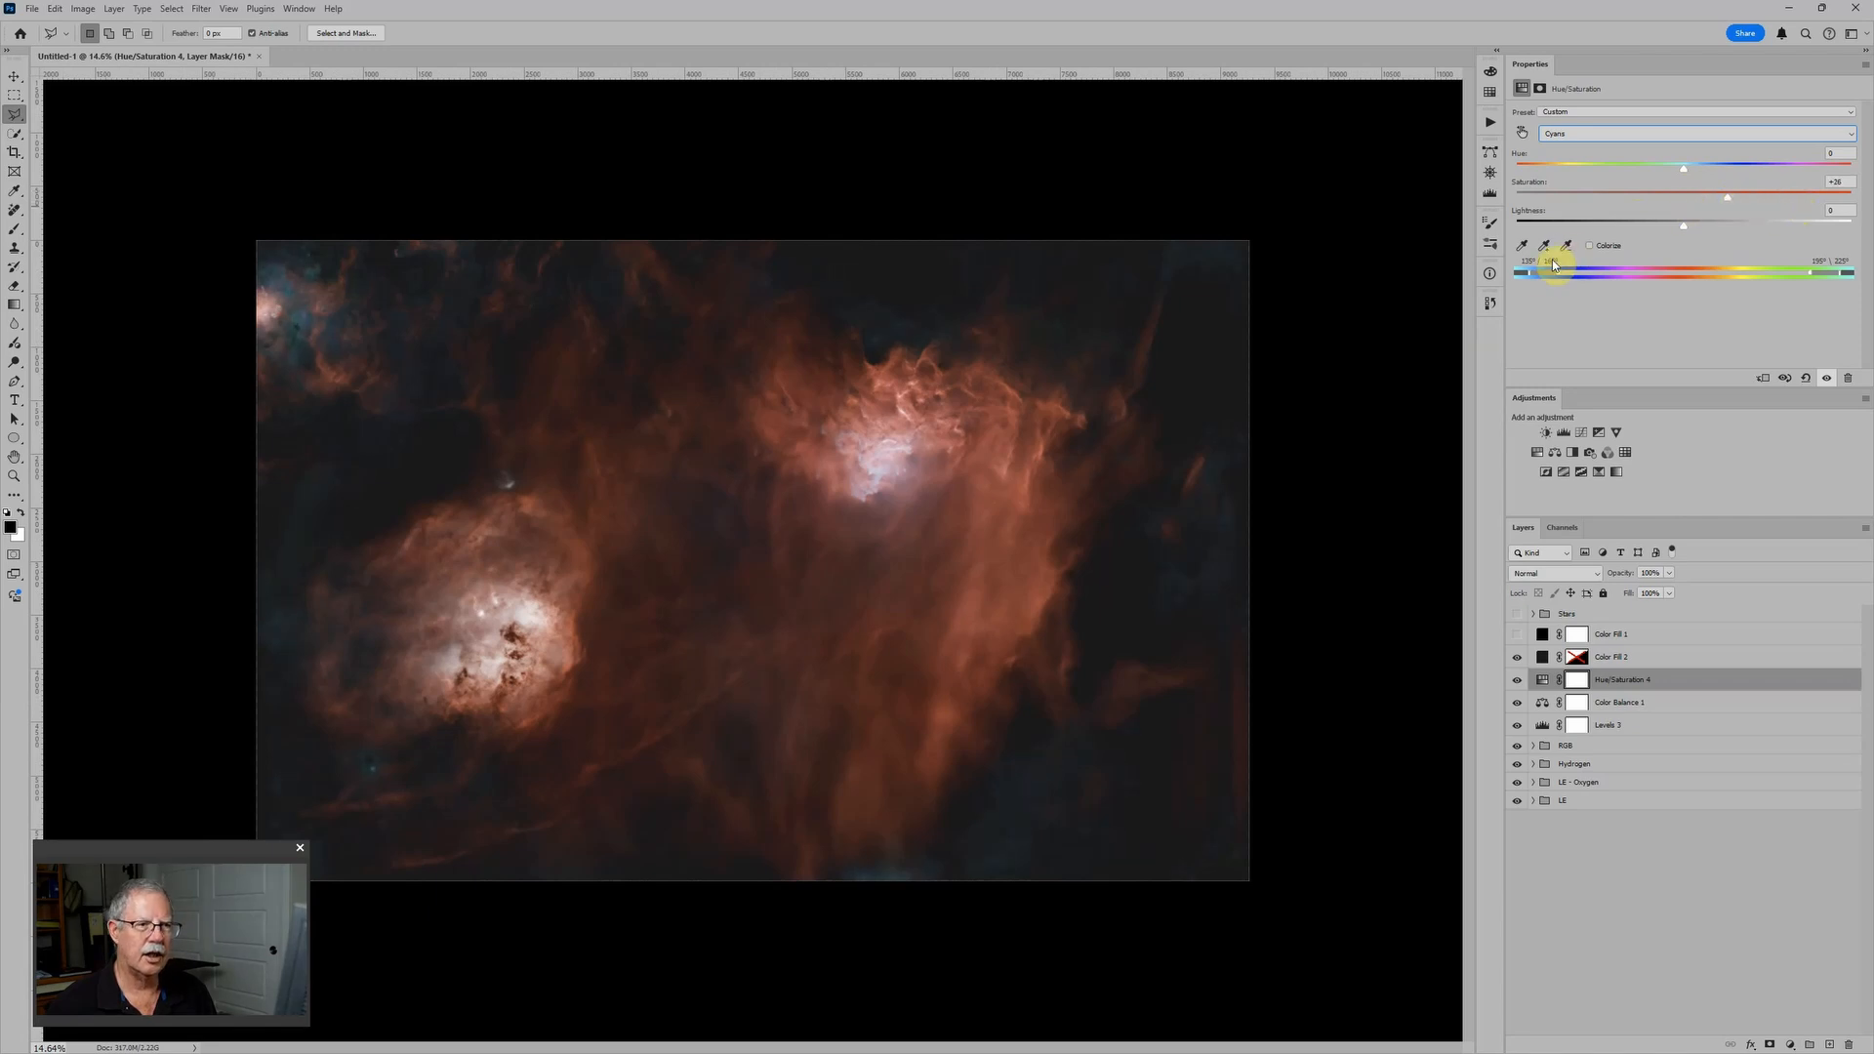
left_click_drag(1541, 273, 1589, 278)
left_click_drag(1728, 197, 1692, 217)
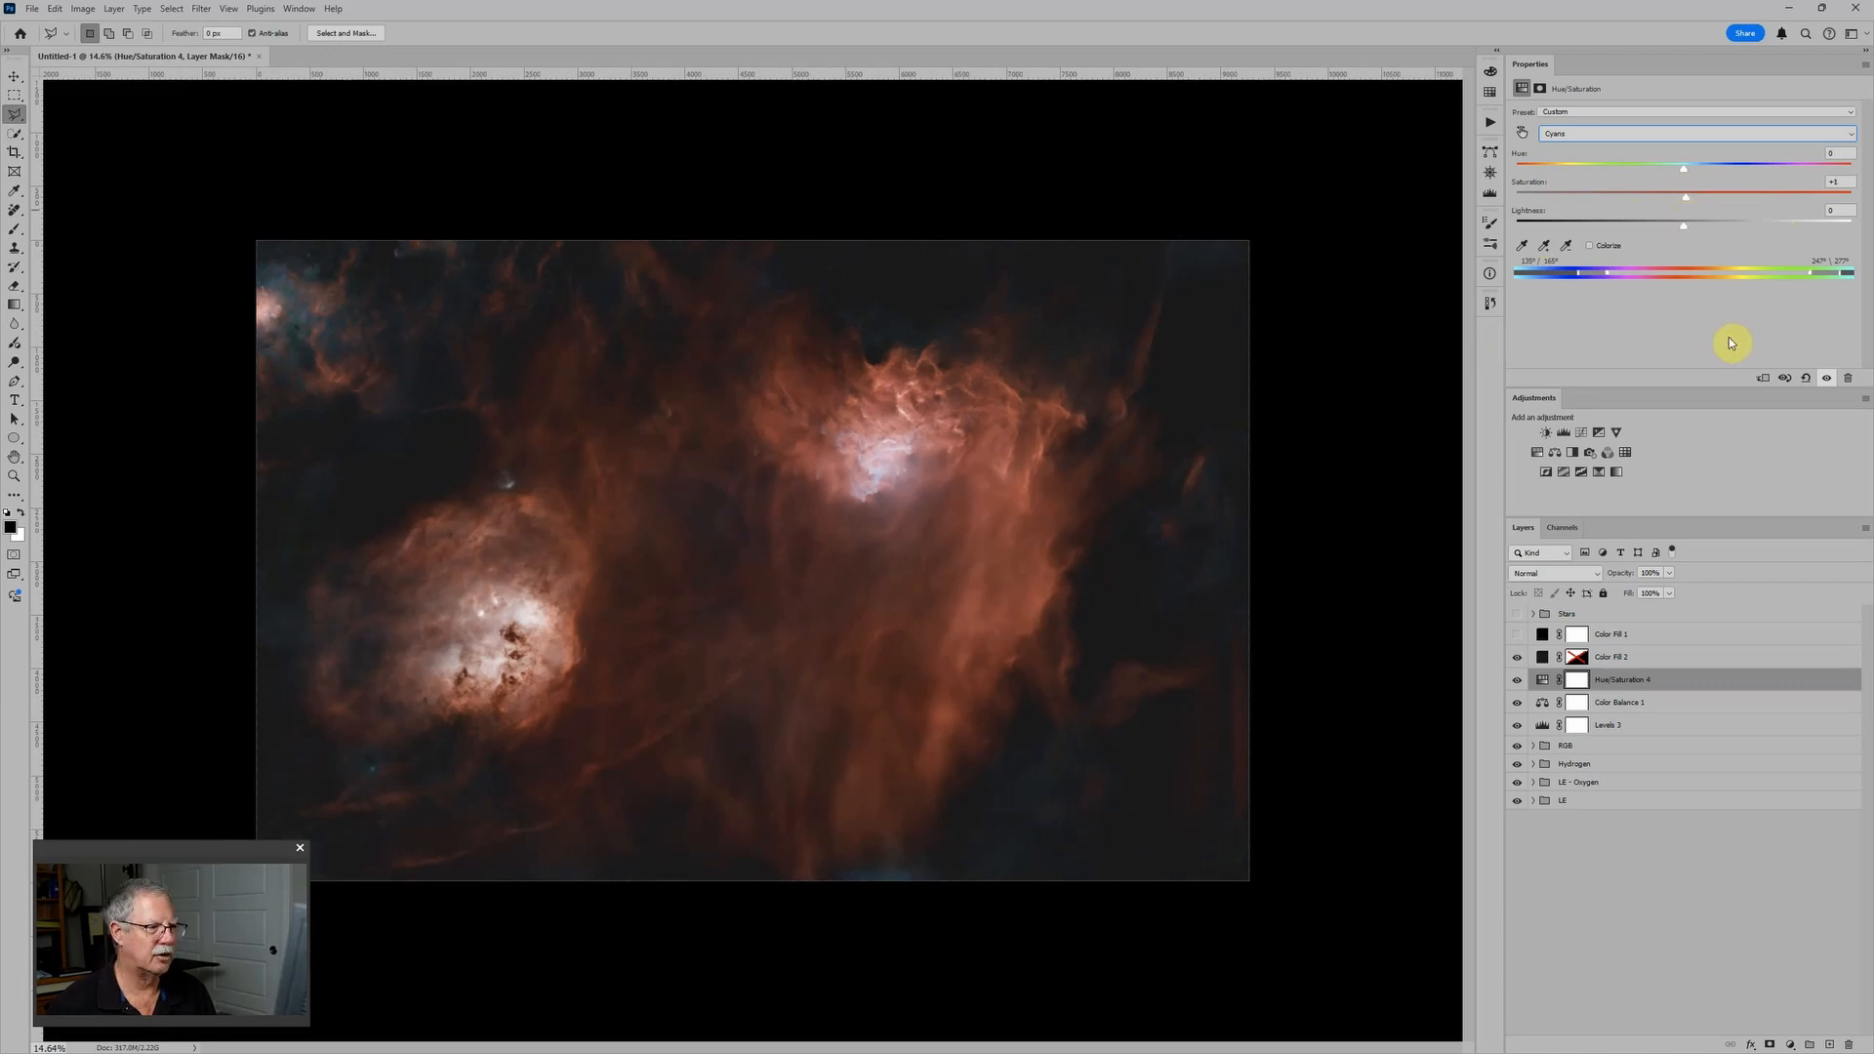
In the LE - Oxygen group, set the Black Level layer's white input to 221 and fine-tune its midtones
left_click(1533, 782)
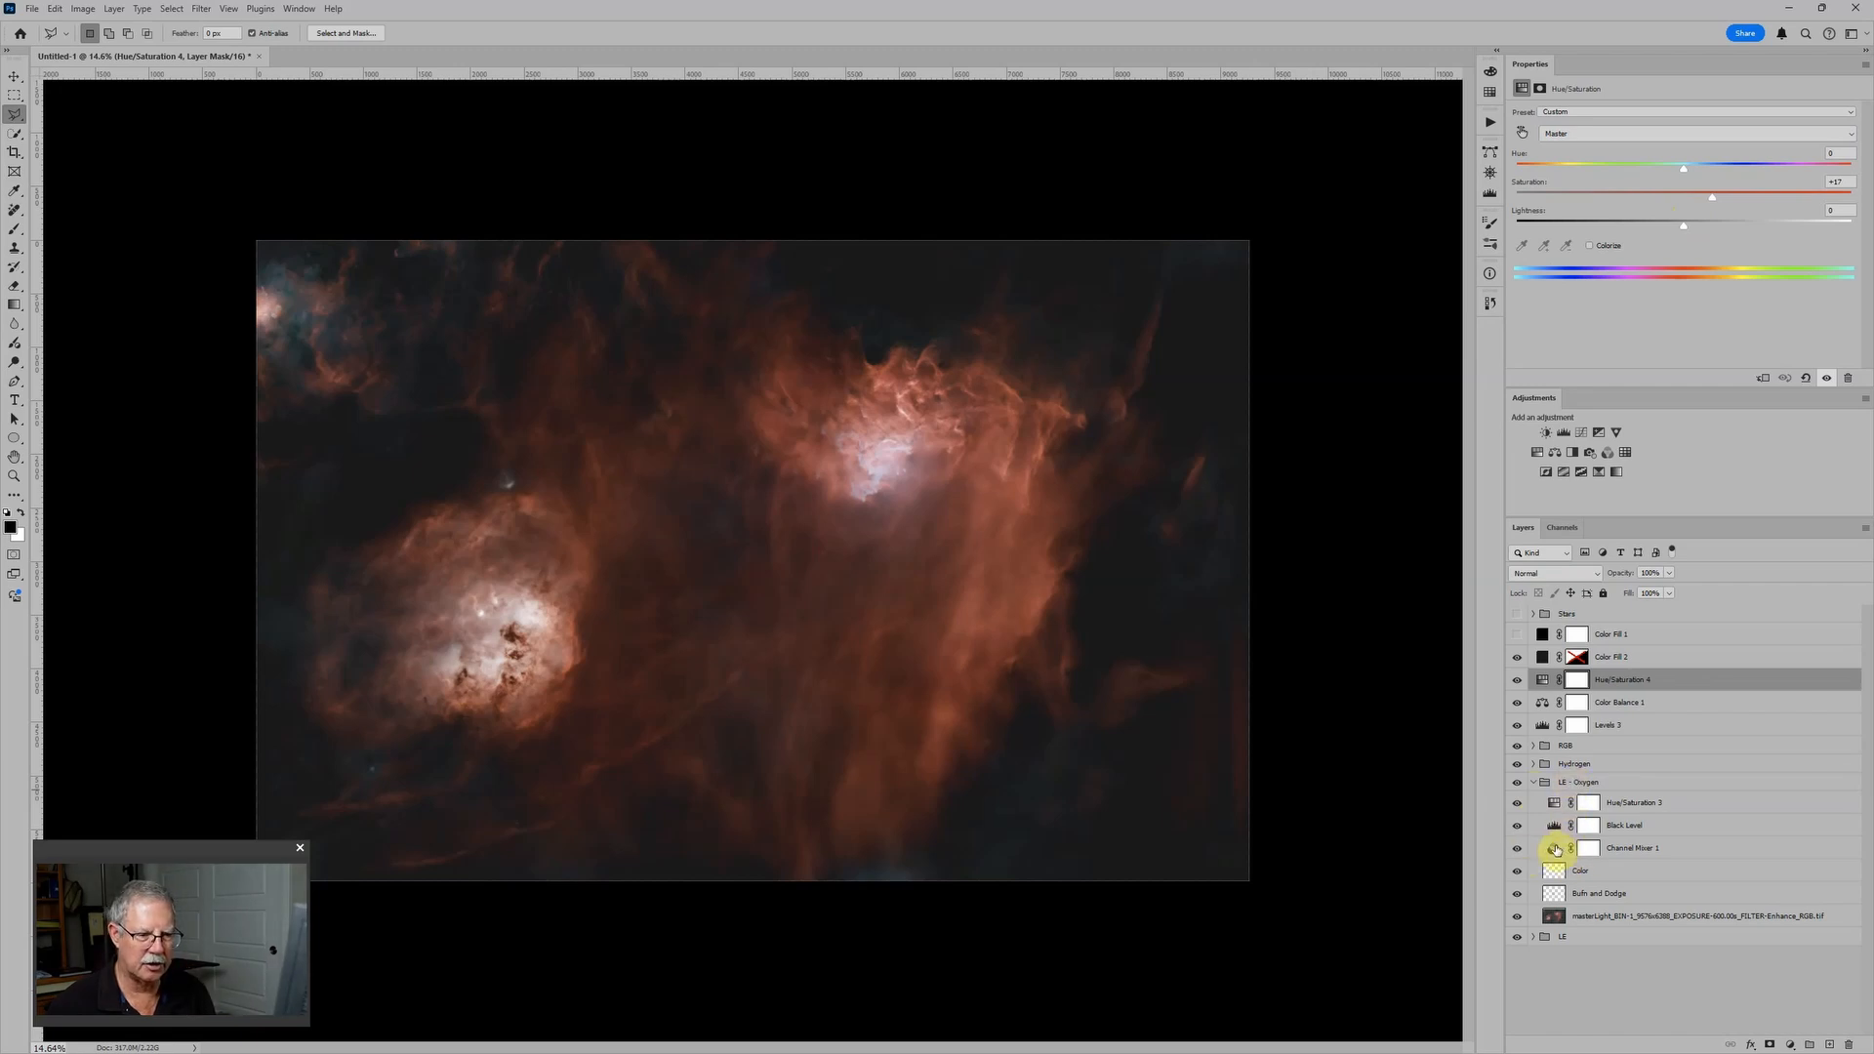
left_click(1556, 826)
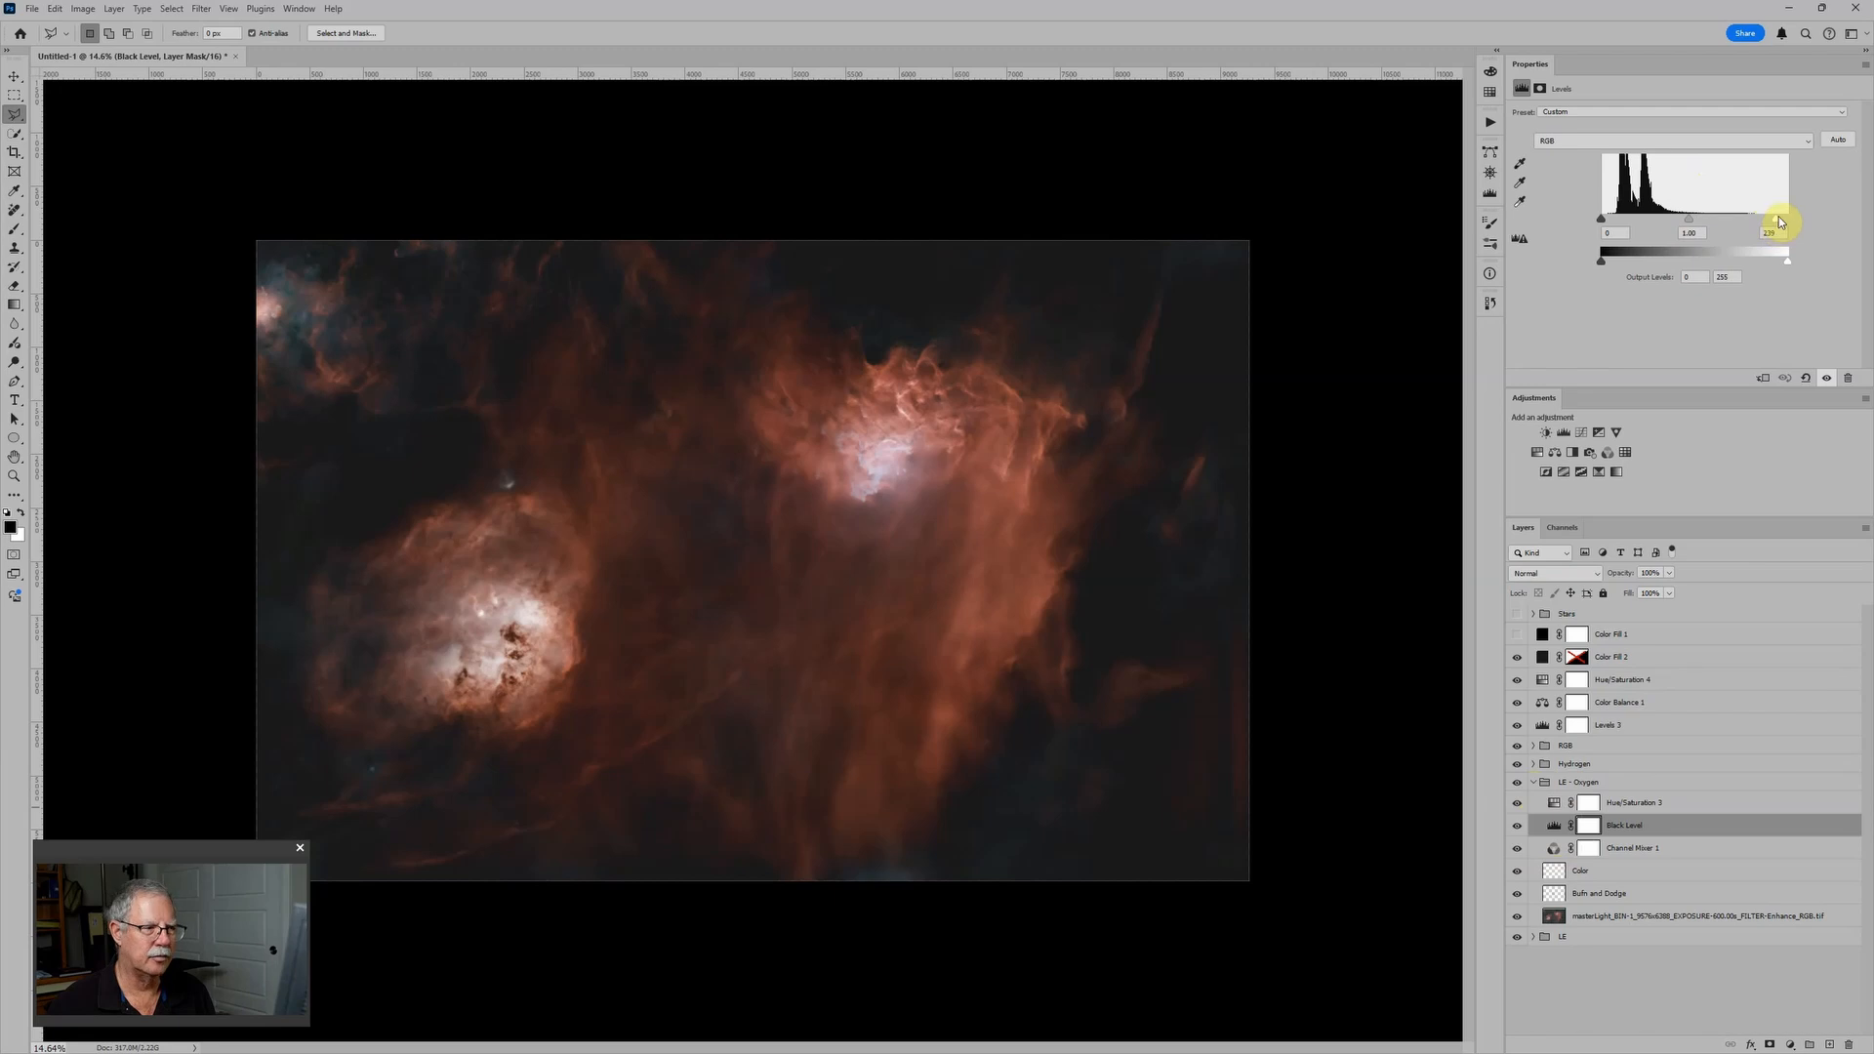
left_click_drag(1779, 216, 1763, 223)
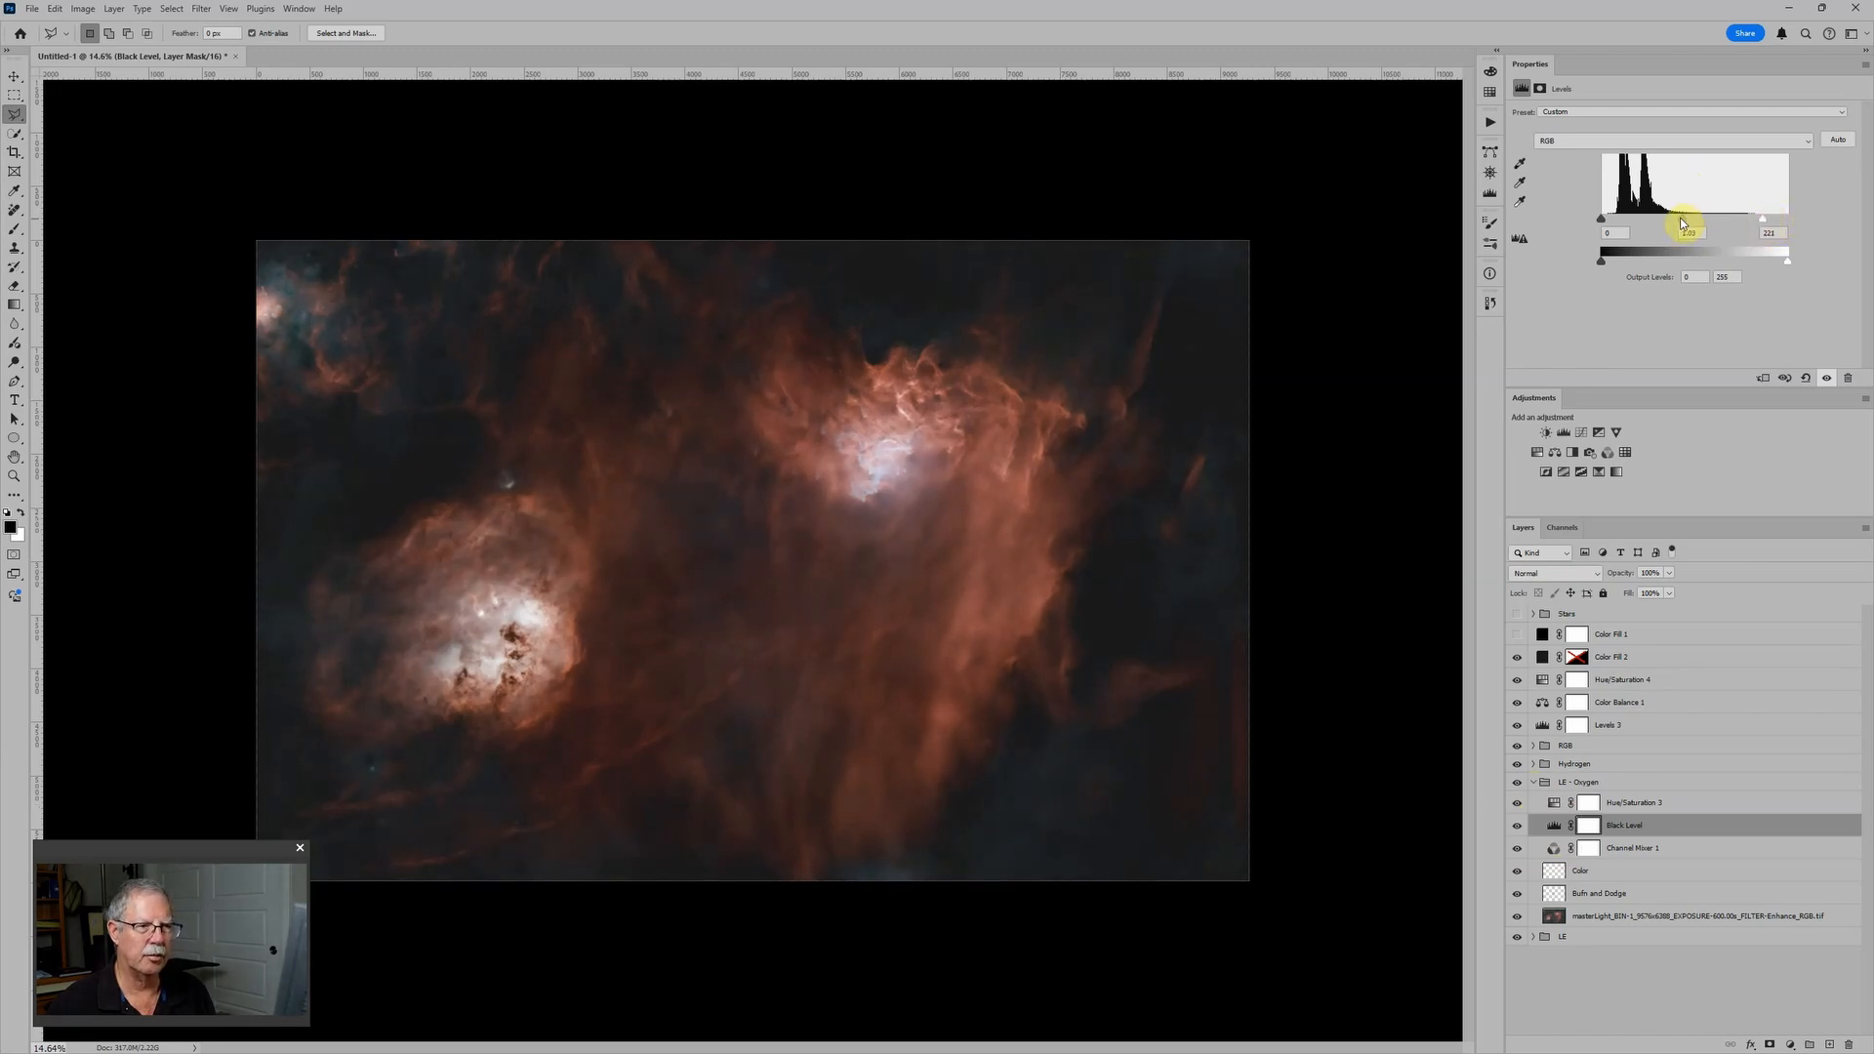
left_click_drag(1681, 219, 1685, 220)
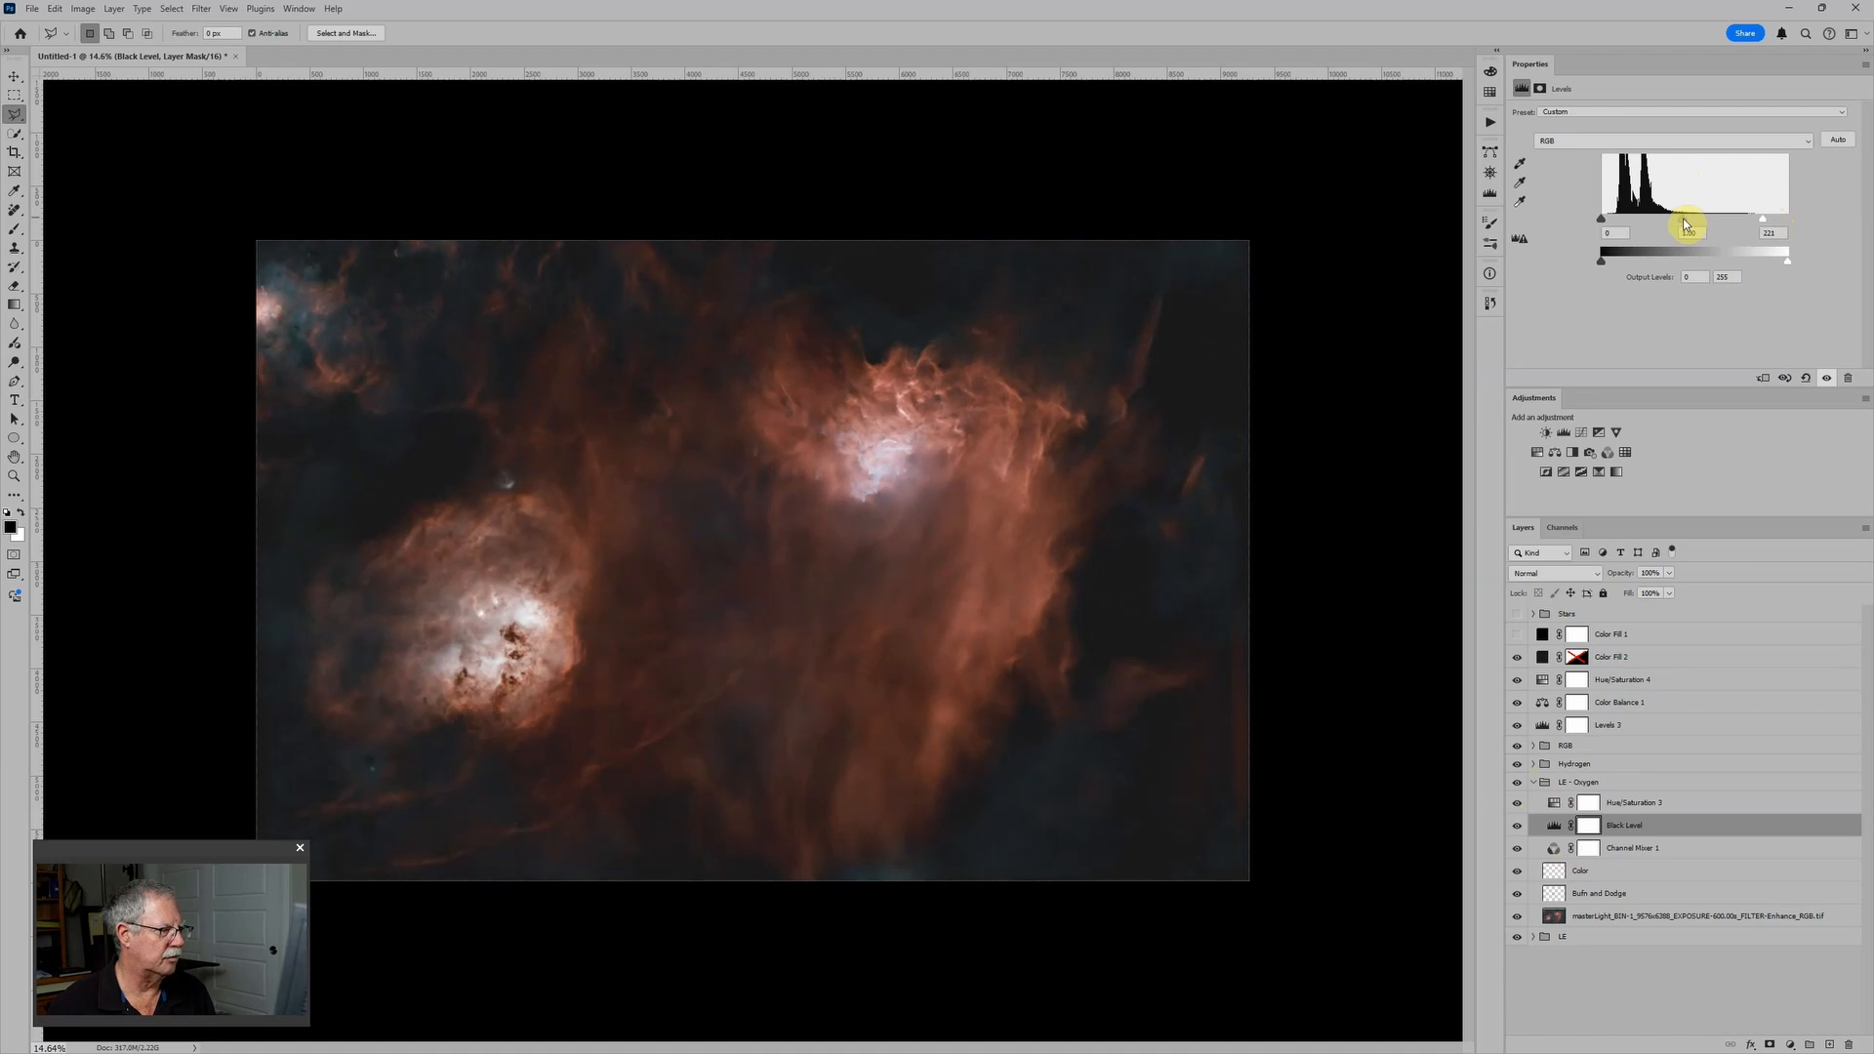
Set the hue of the colorizing Hue/Saturation layer in the LE - Oxygen group to 189
left_click(1556, 807)
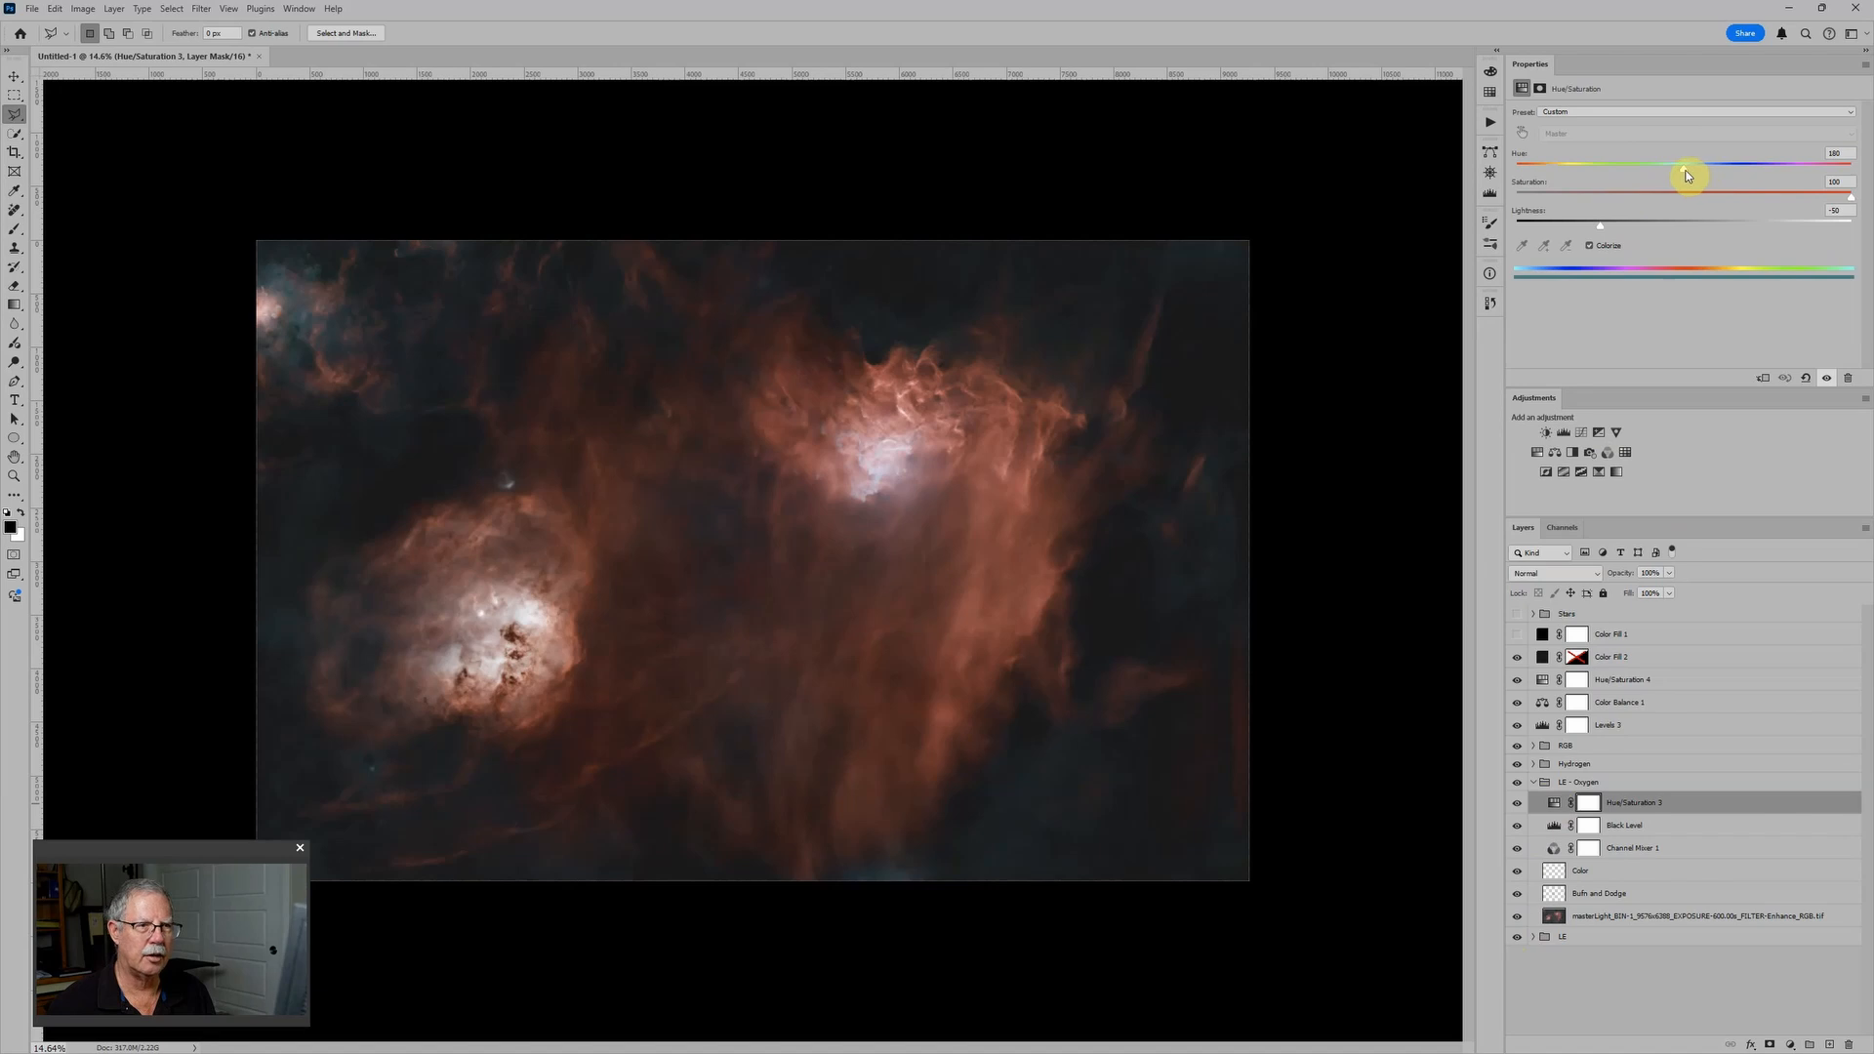
left_click_drag(1687, 174, 1696, 174)
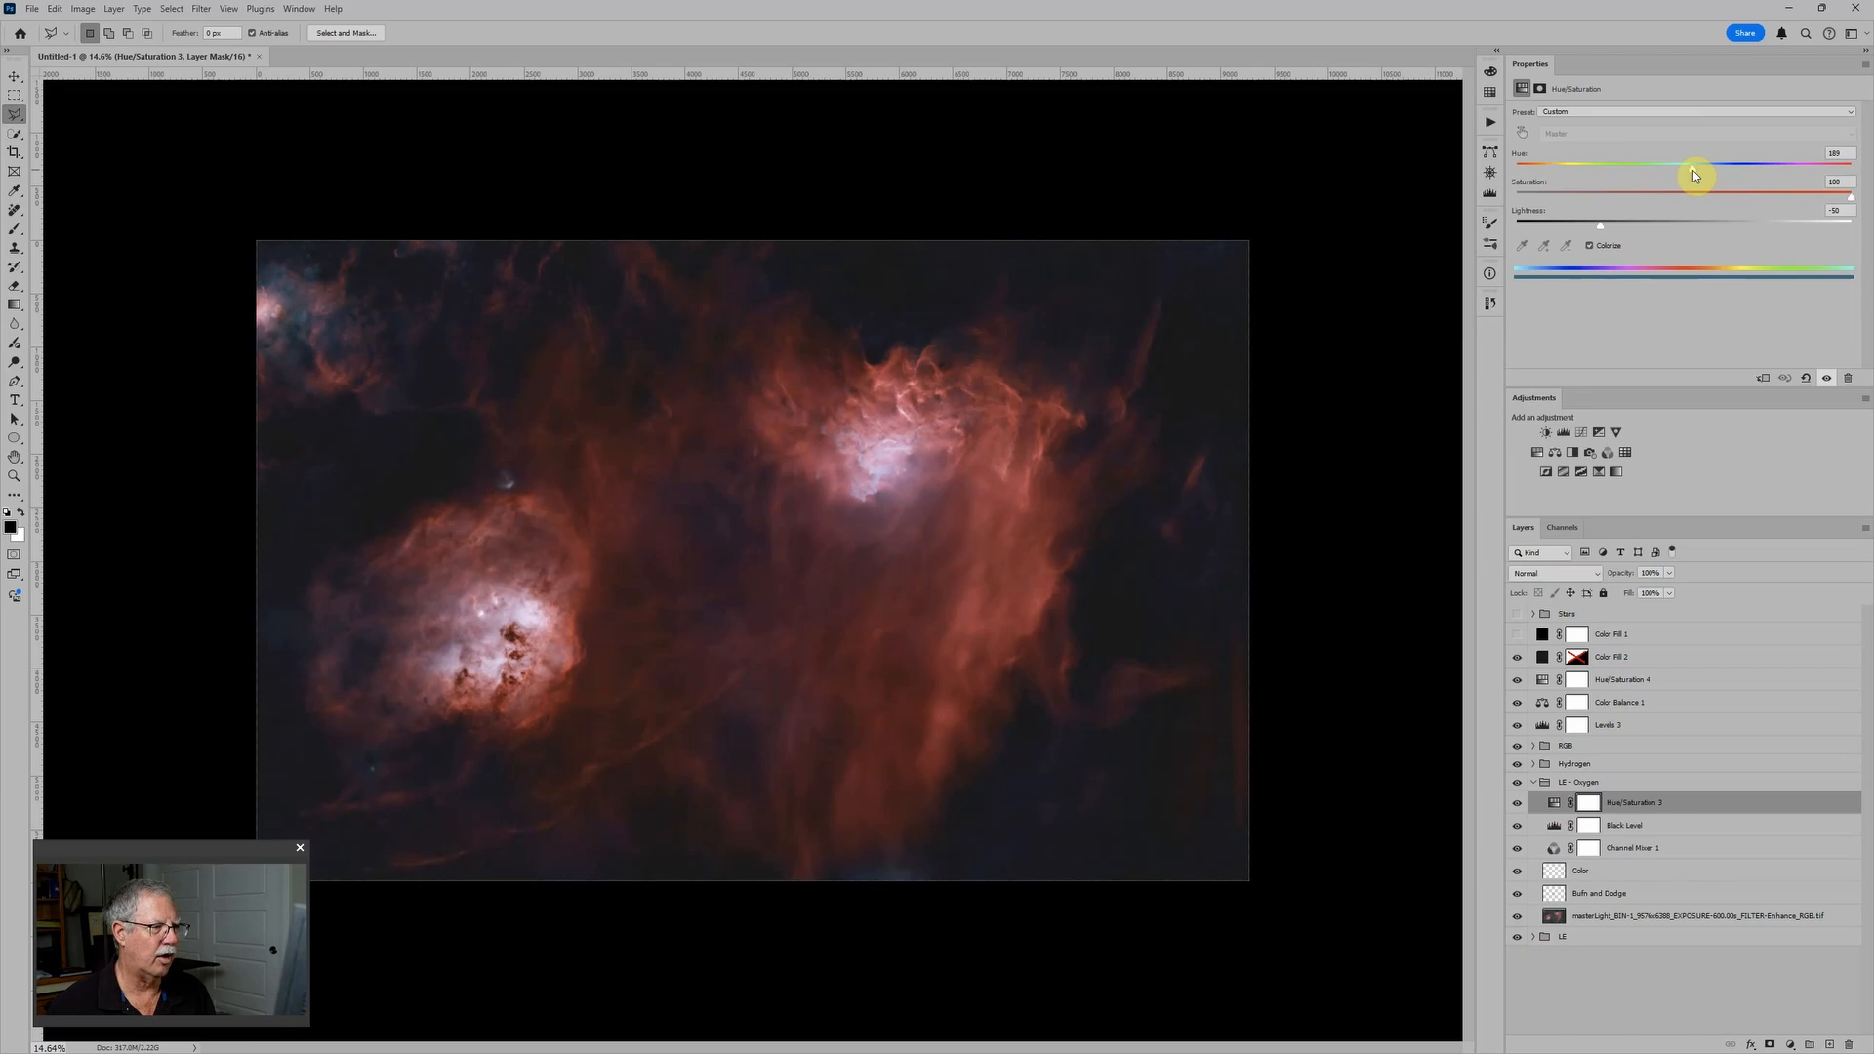
left_click_drag(1693, 175, 1691, 174)
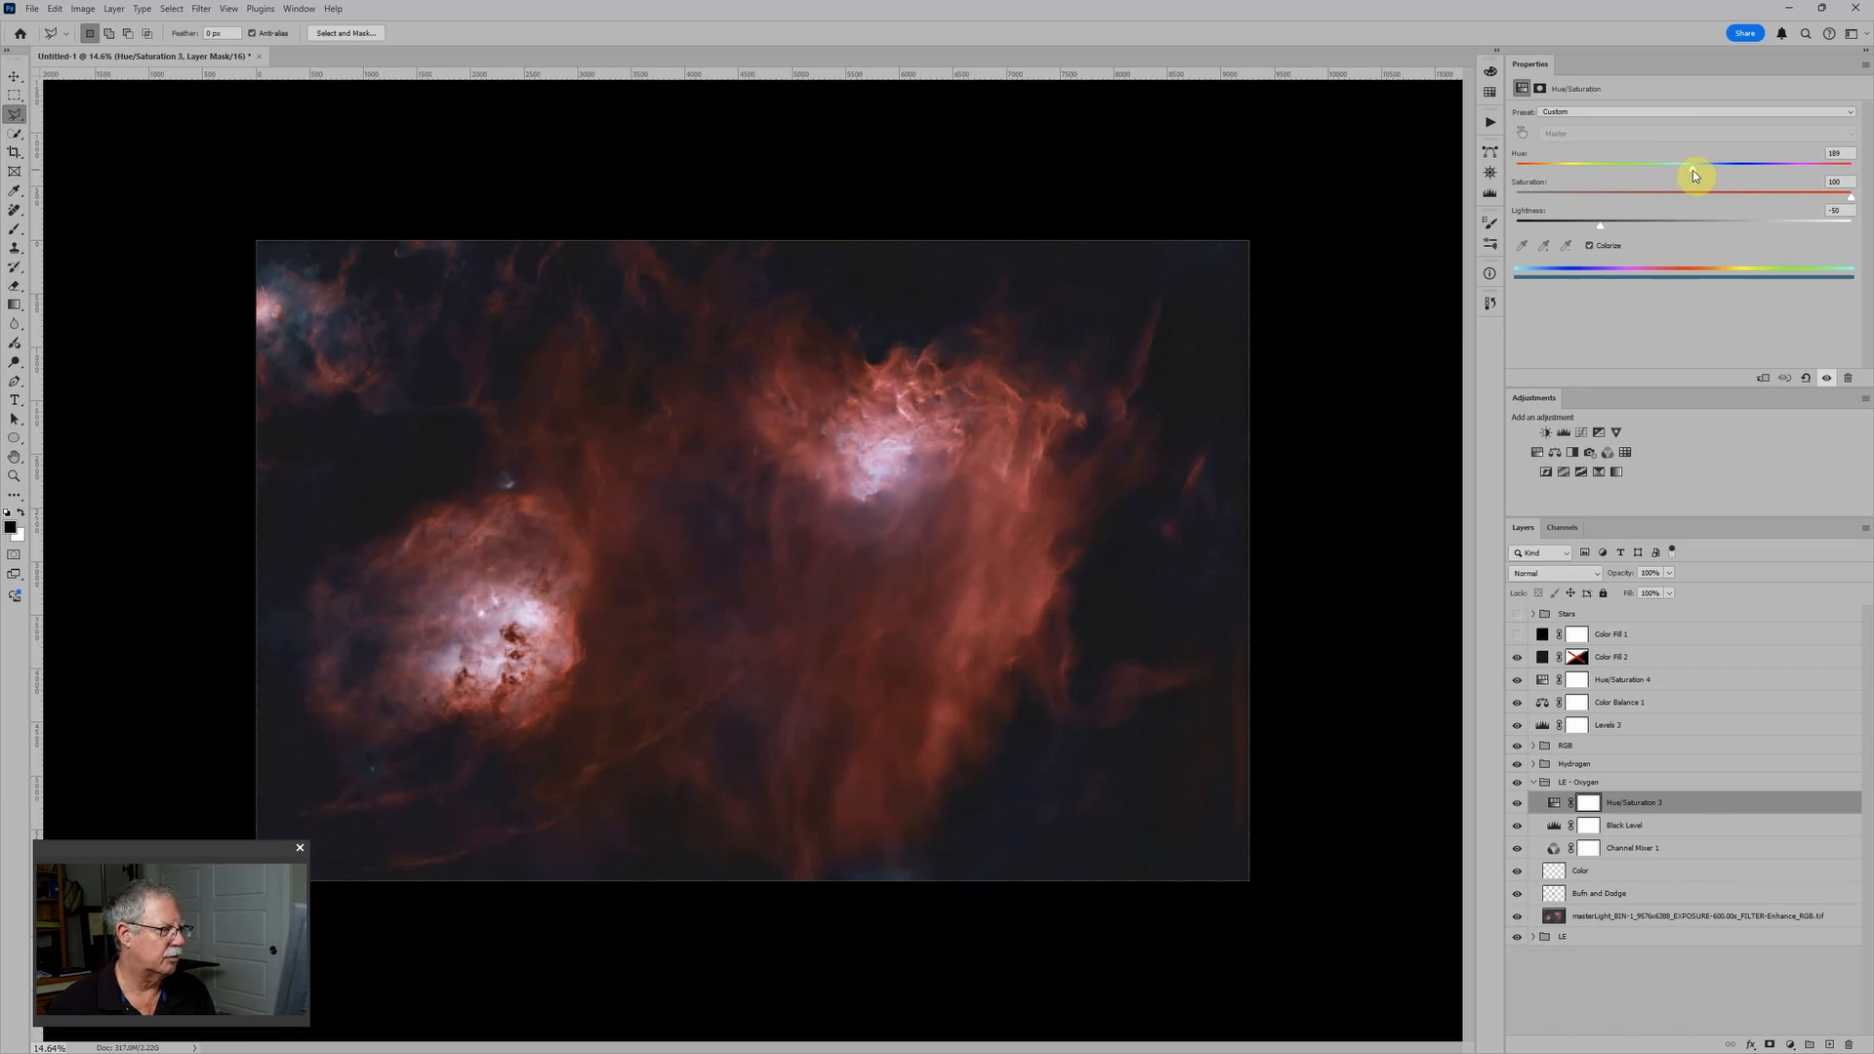
Set the hue of the colorizing Hue/Saturation layer in the Hydrogen group to 4
left_click(1532, 765)
left_click(1555, 784)
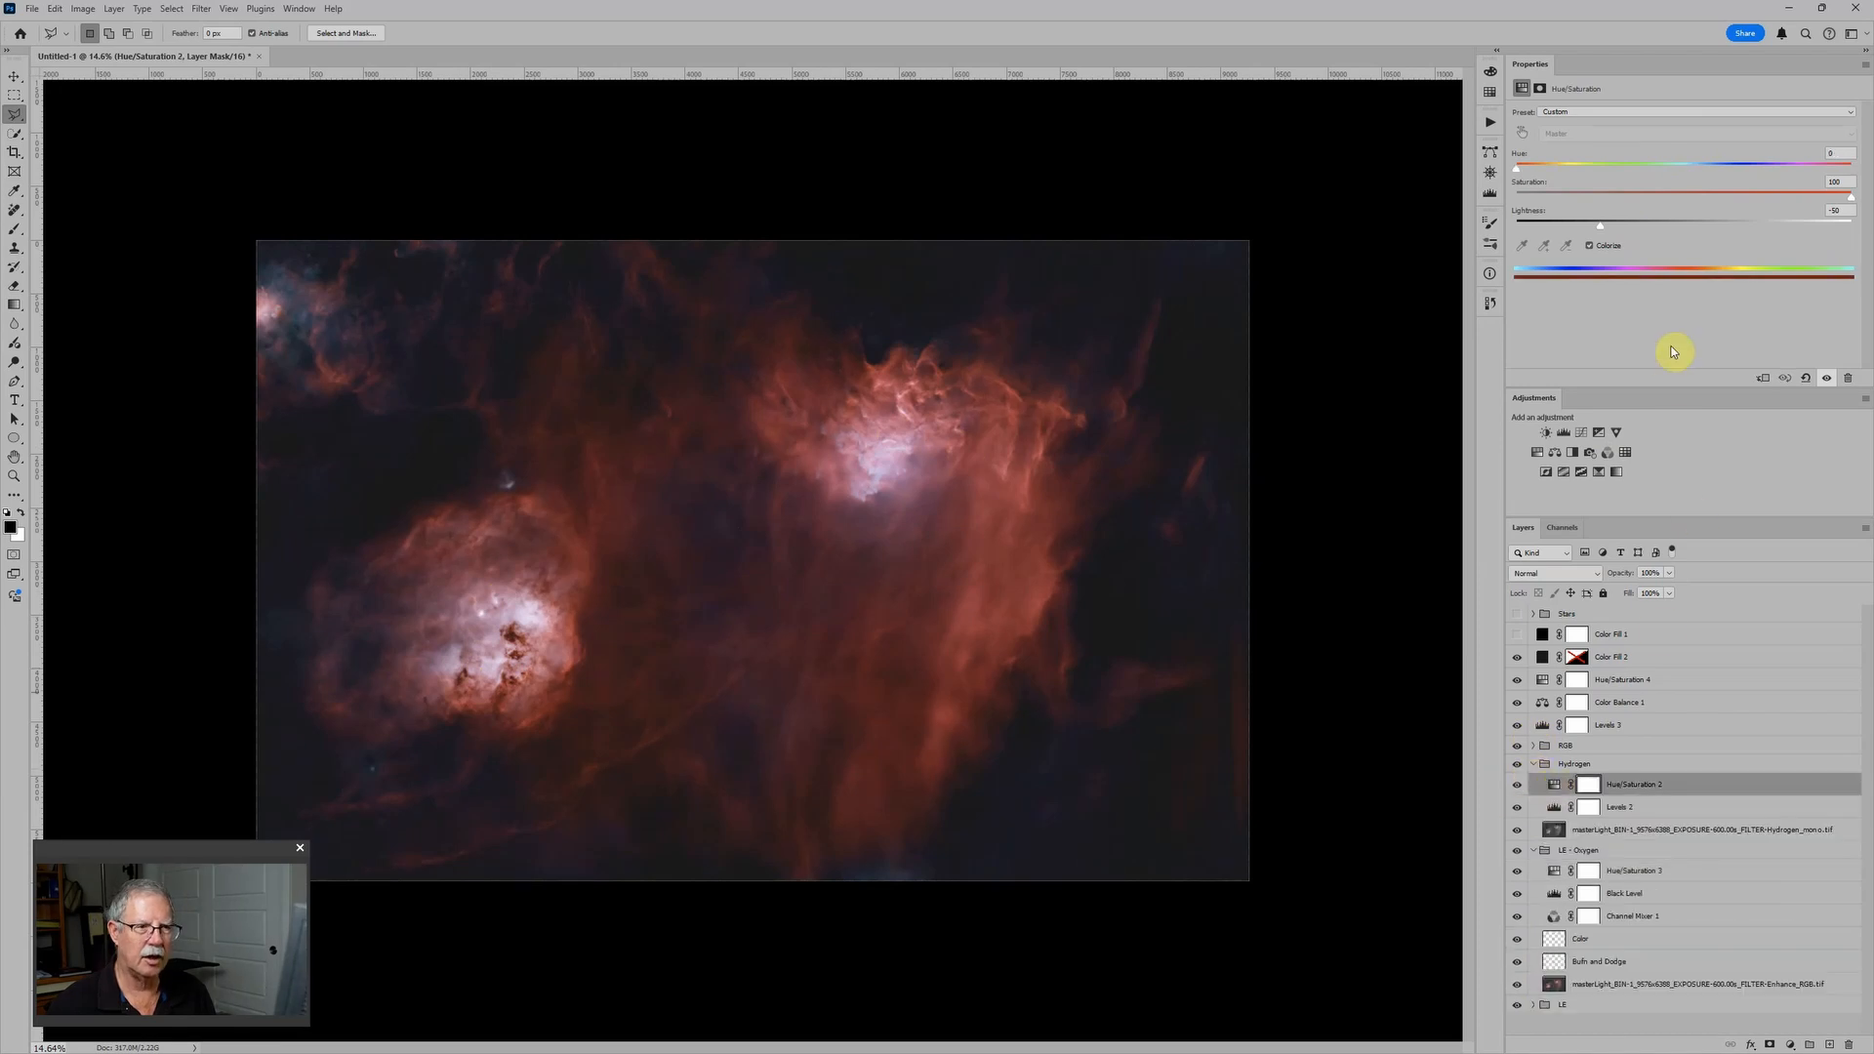
left_click_drag(1524, 173, 1524, 173)
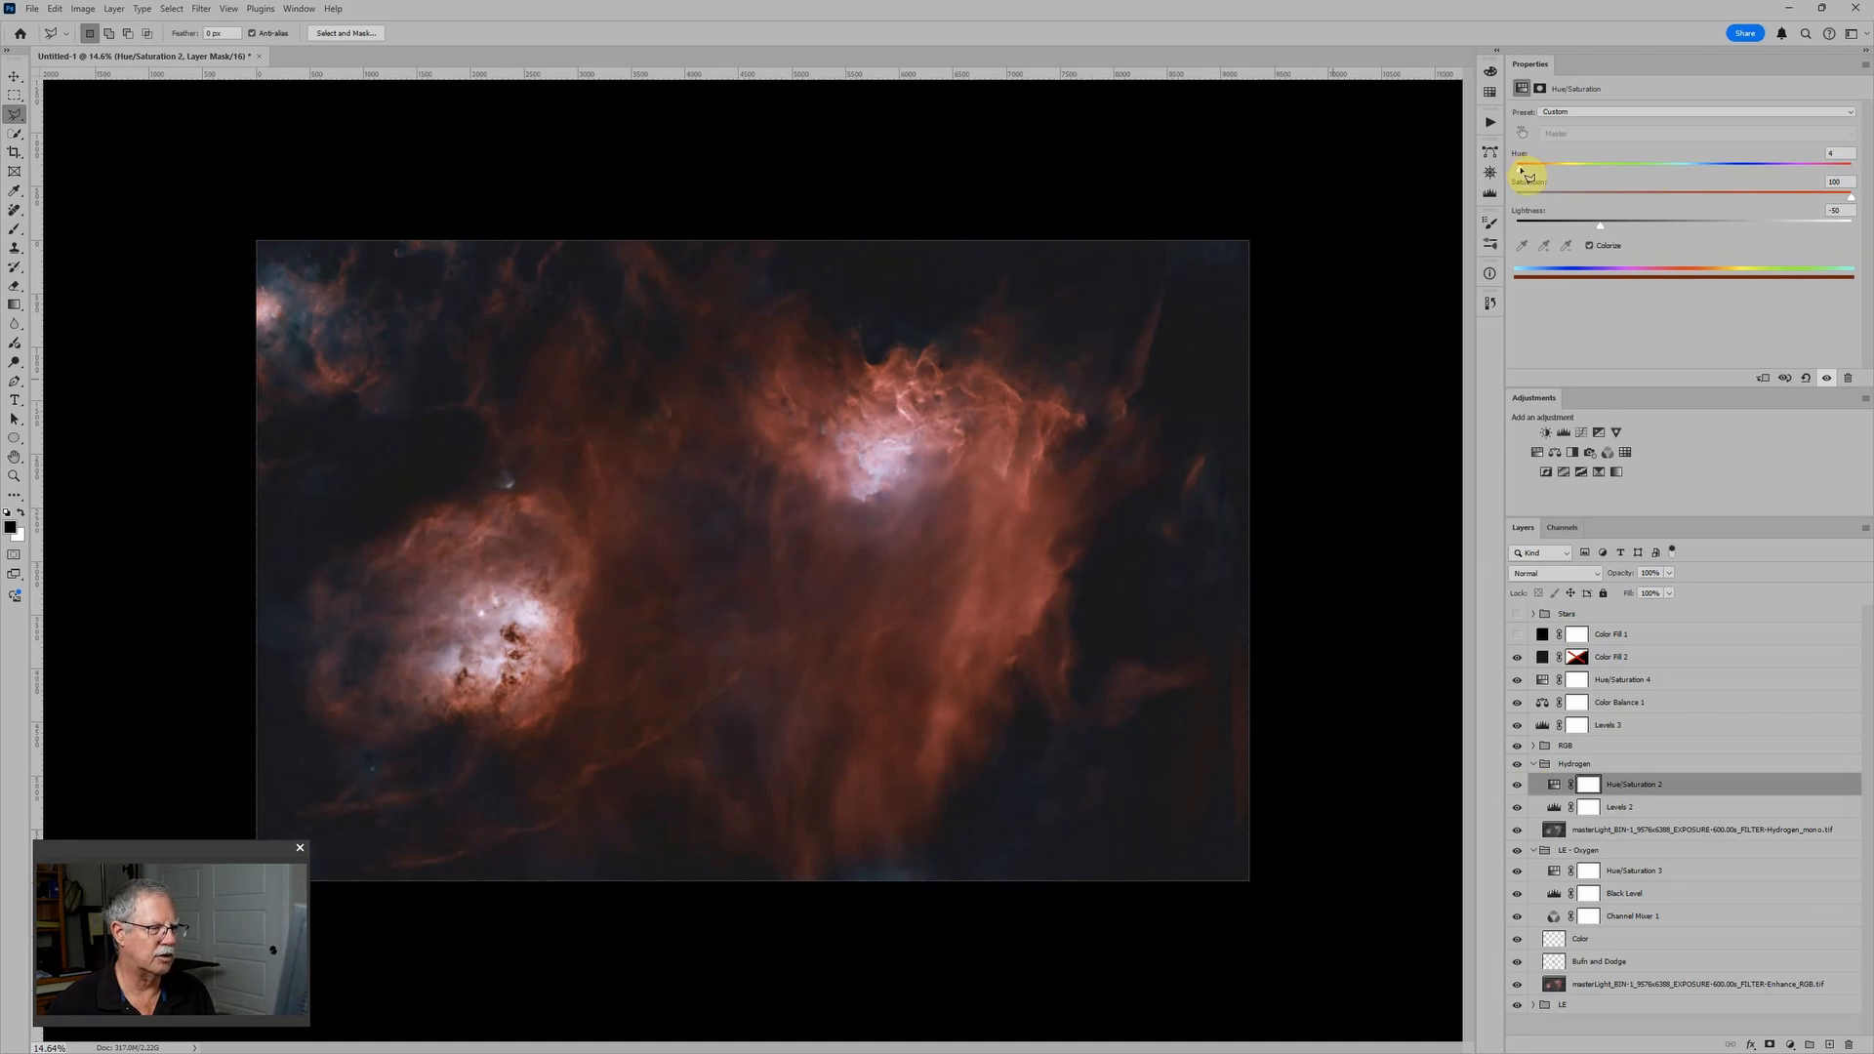
Compare the image with and without the Levels layer above the RGB group, and set its black input to 17
scroll(987, 611, "down", 3)
scroll(1004, 599, "down", 1)
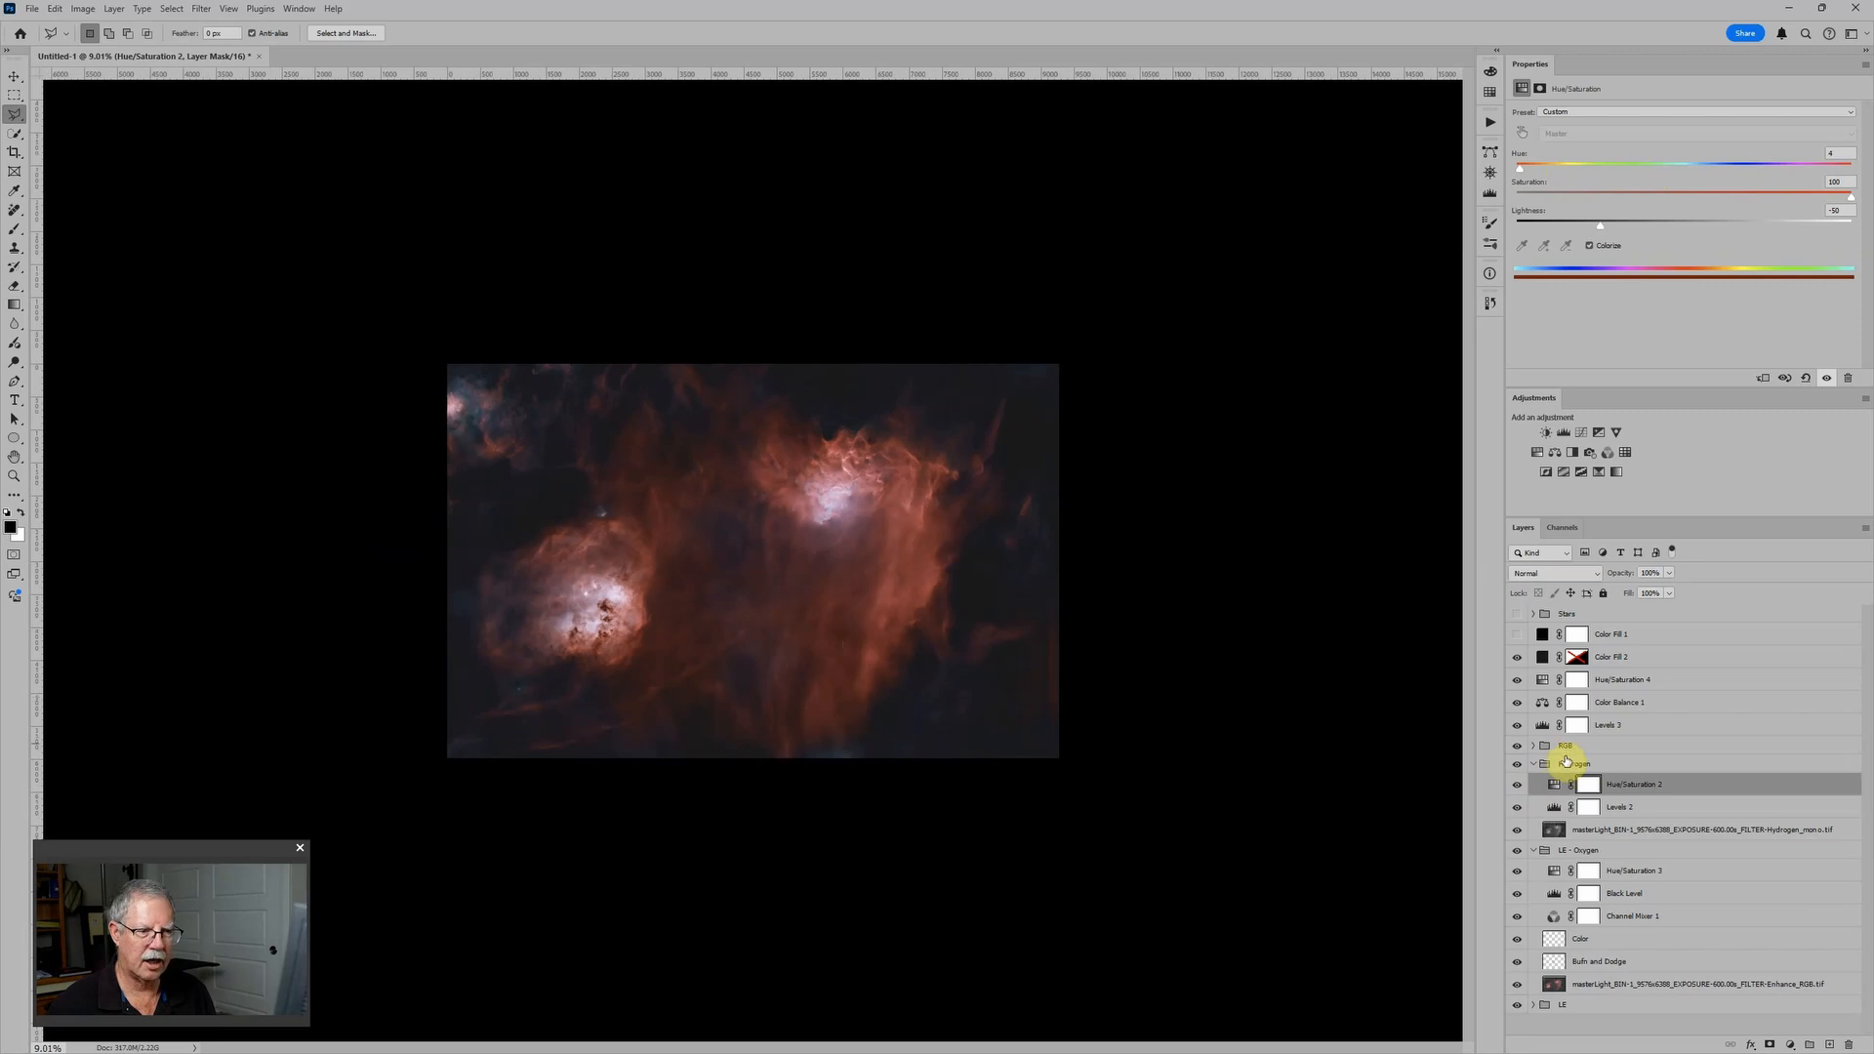
left_click(1518, 727)
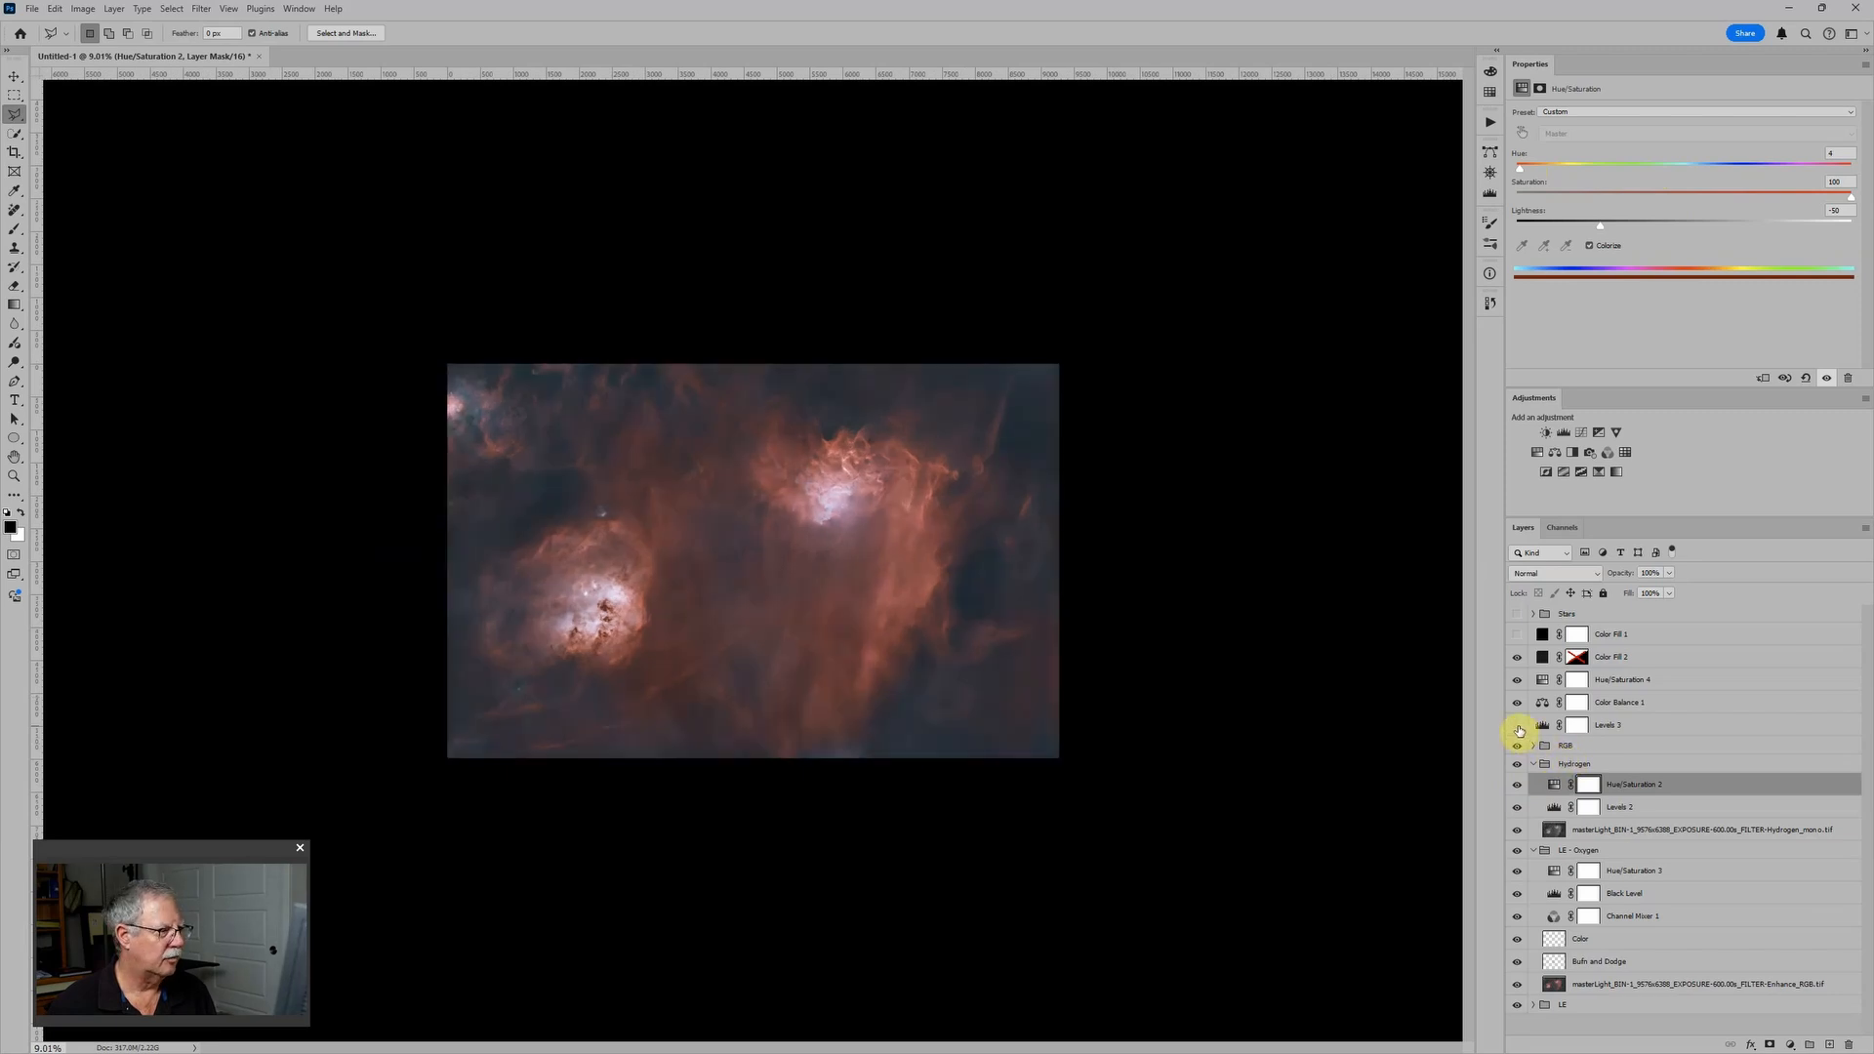
left_click(1518, 729)
left_click(1542, 725)
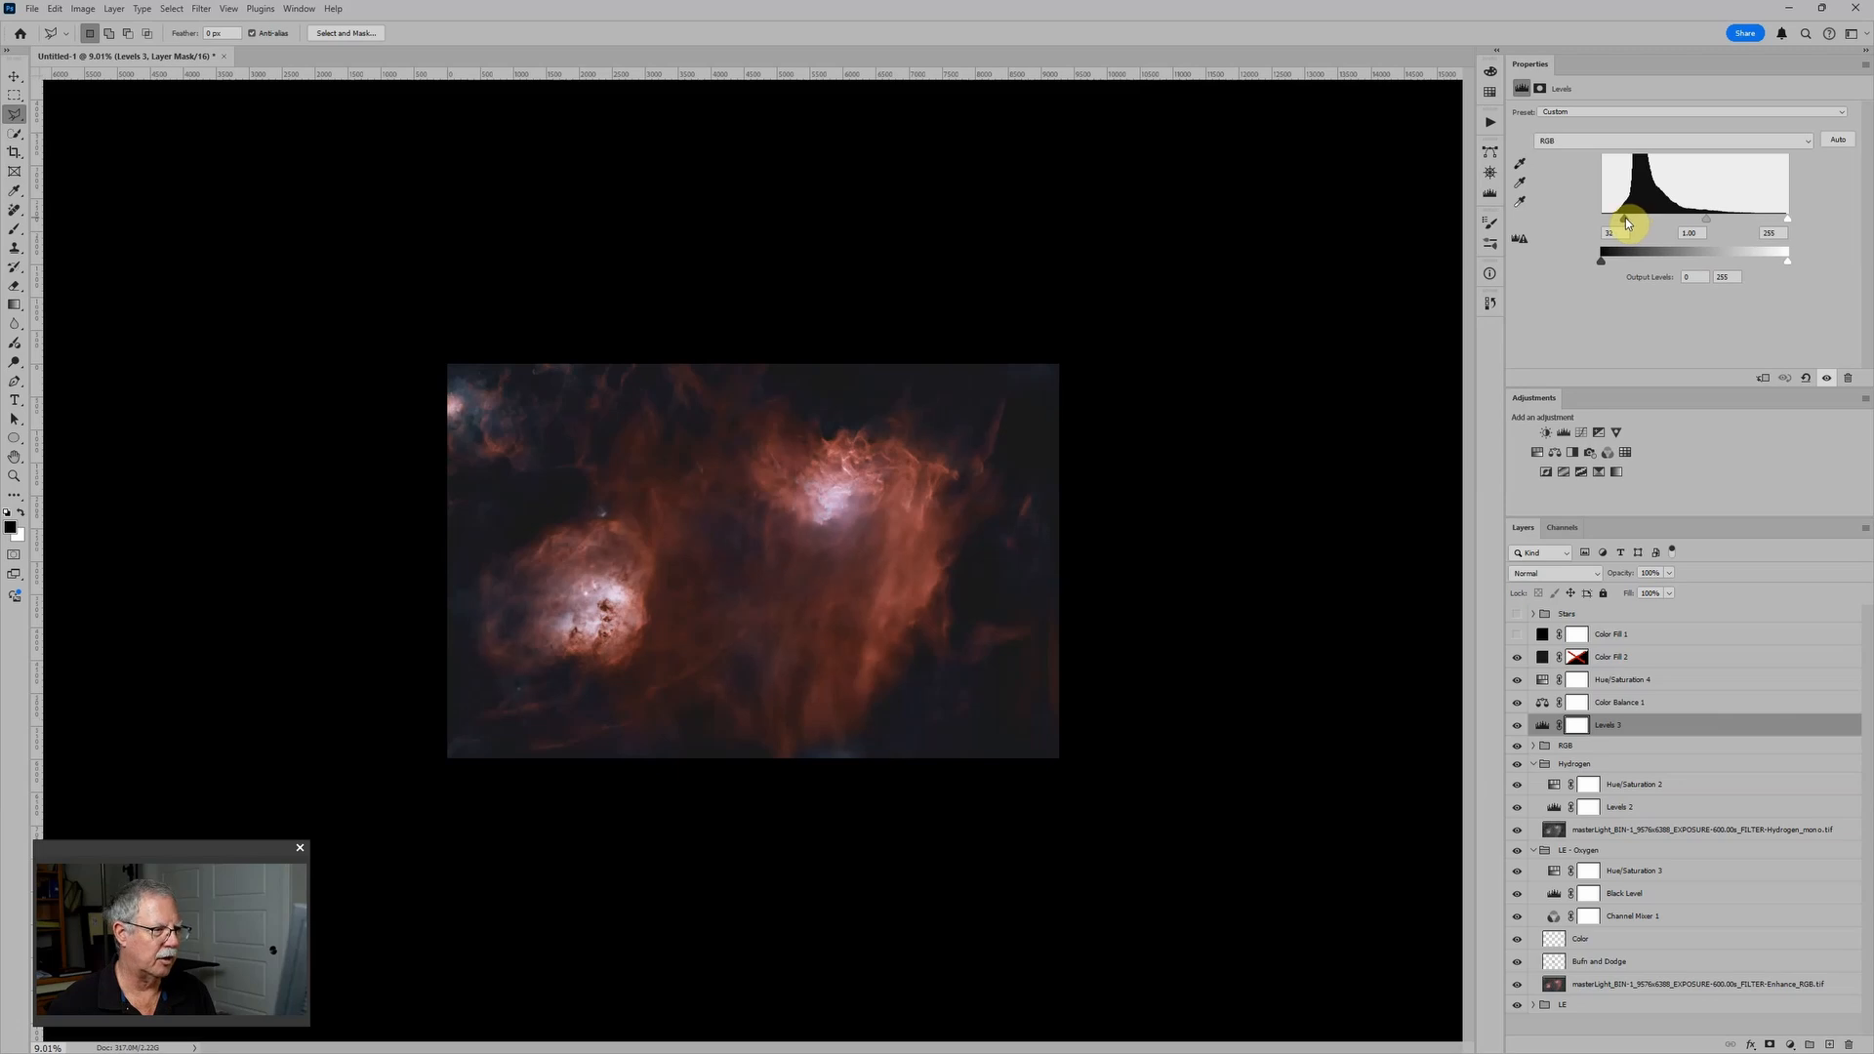
left_click_drag(1626, 221, 1617, 223)
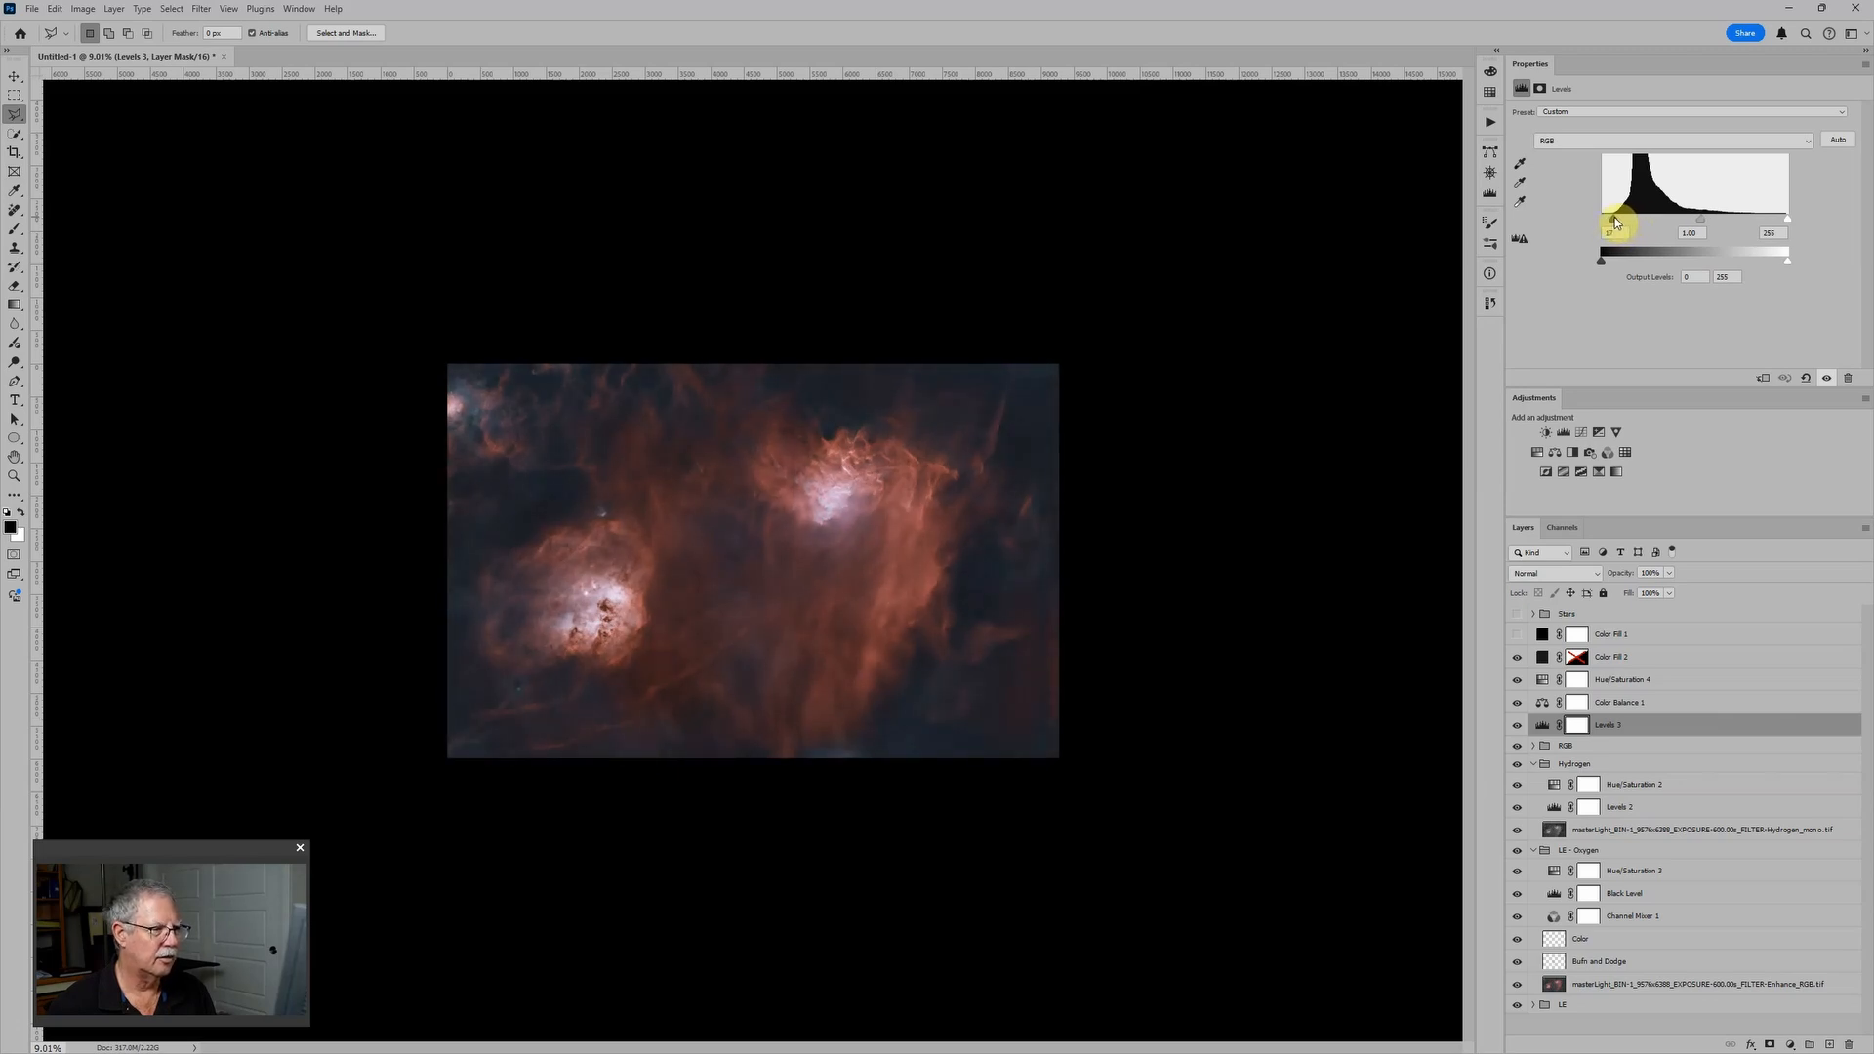
scroll(1281, 372, "up", 3)
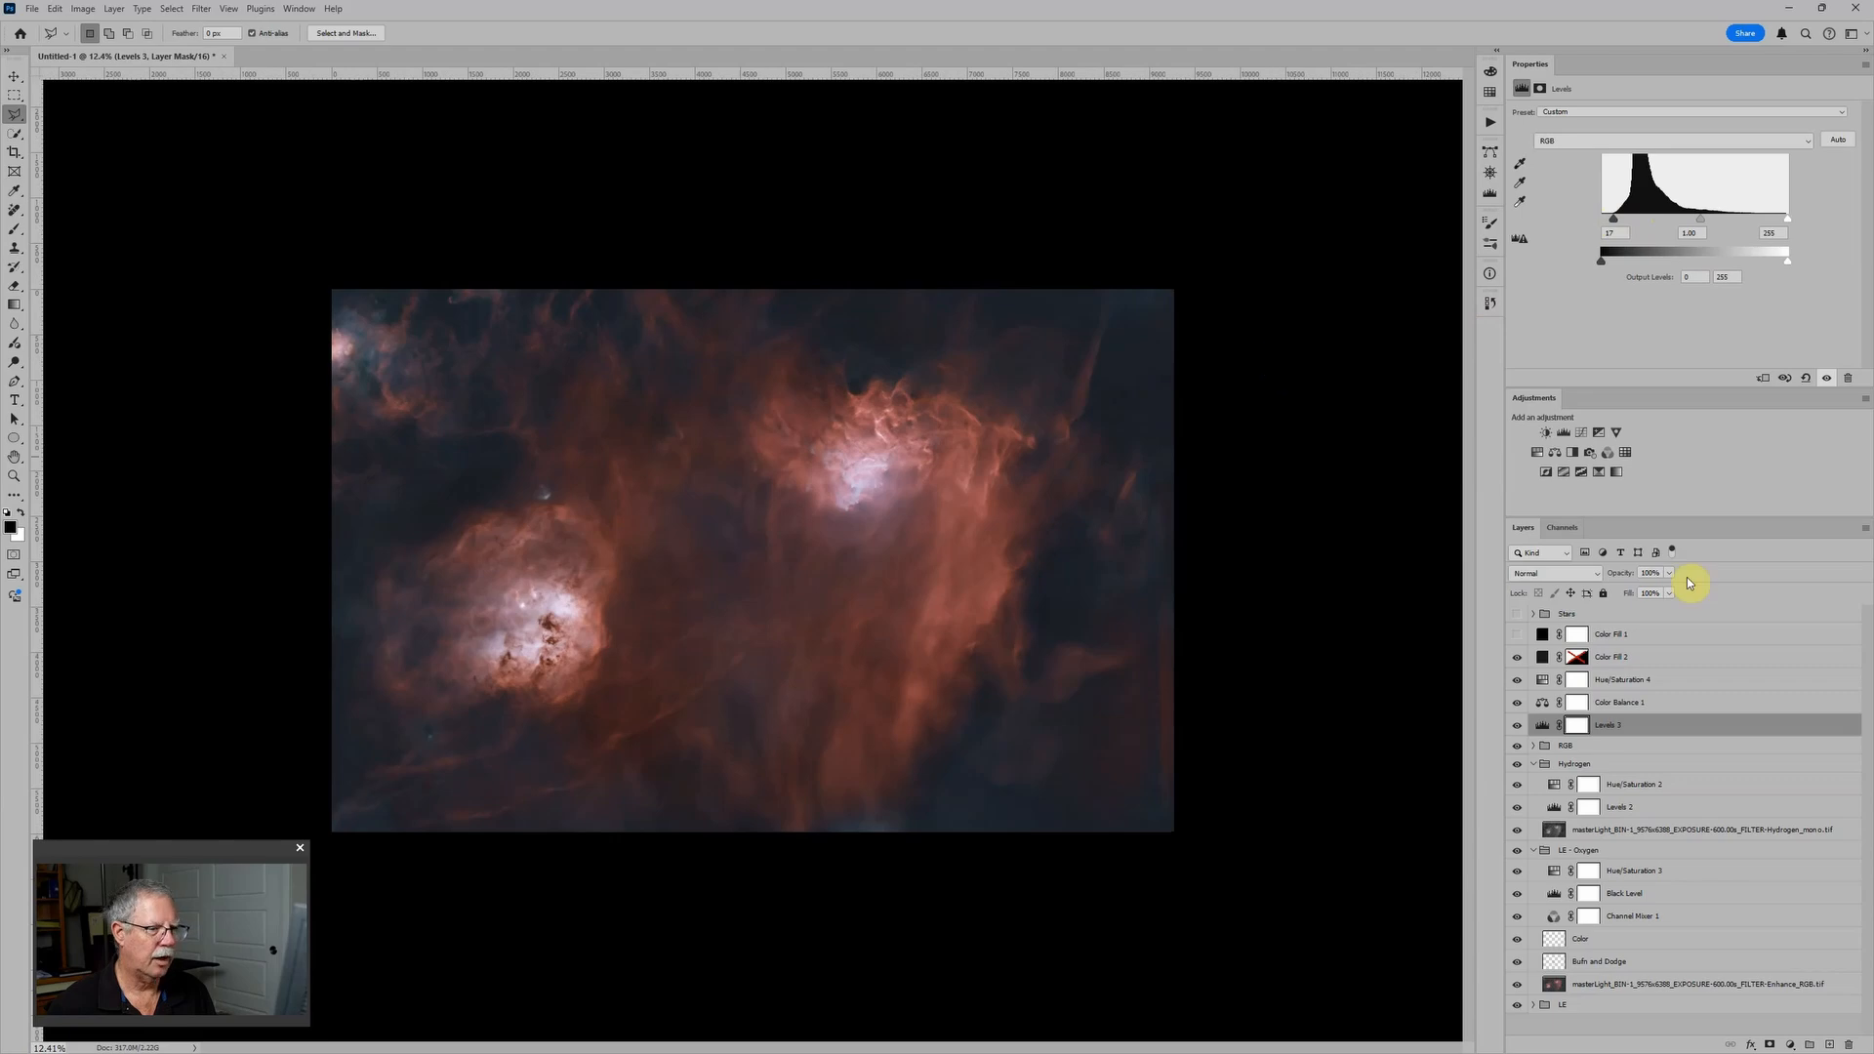
Show the Stars group, inspect the stars over the nebula up close, and toggle the Color Fill 1 layer on and off
left_click(1517, 613)
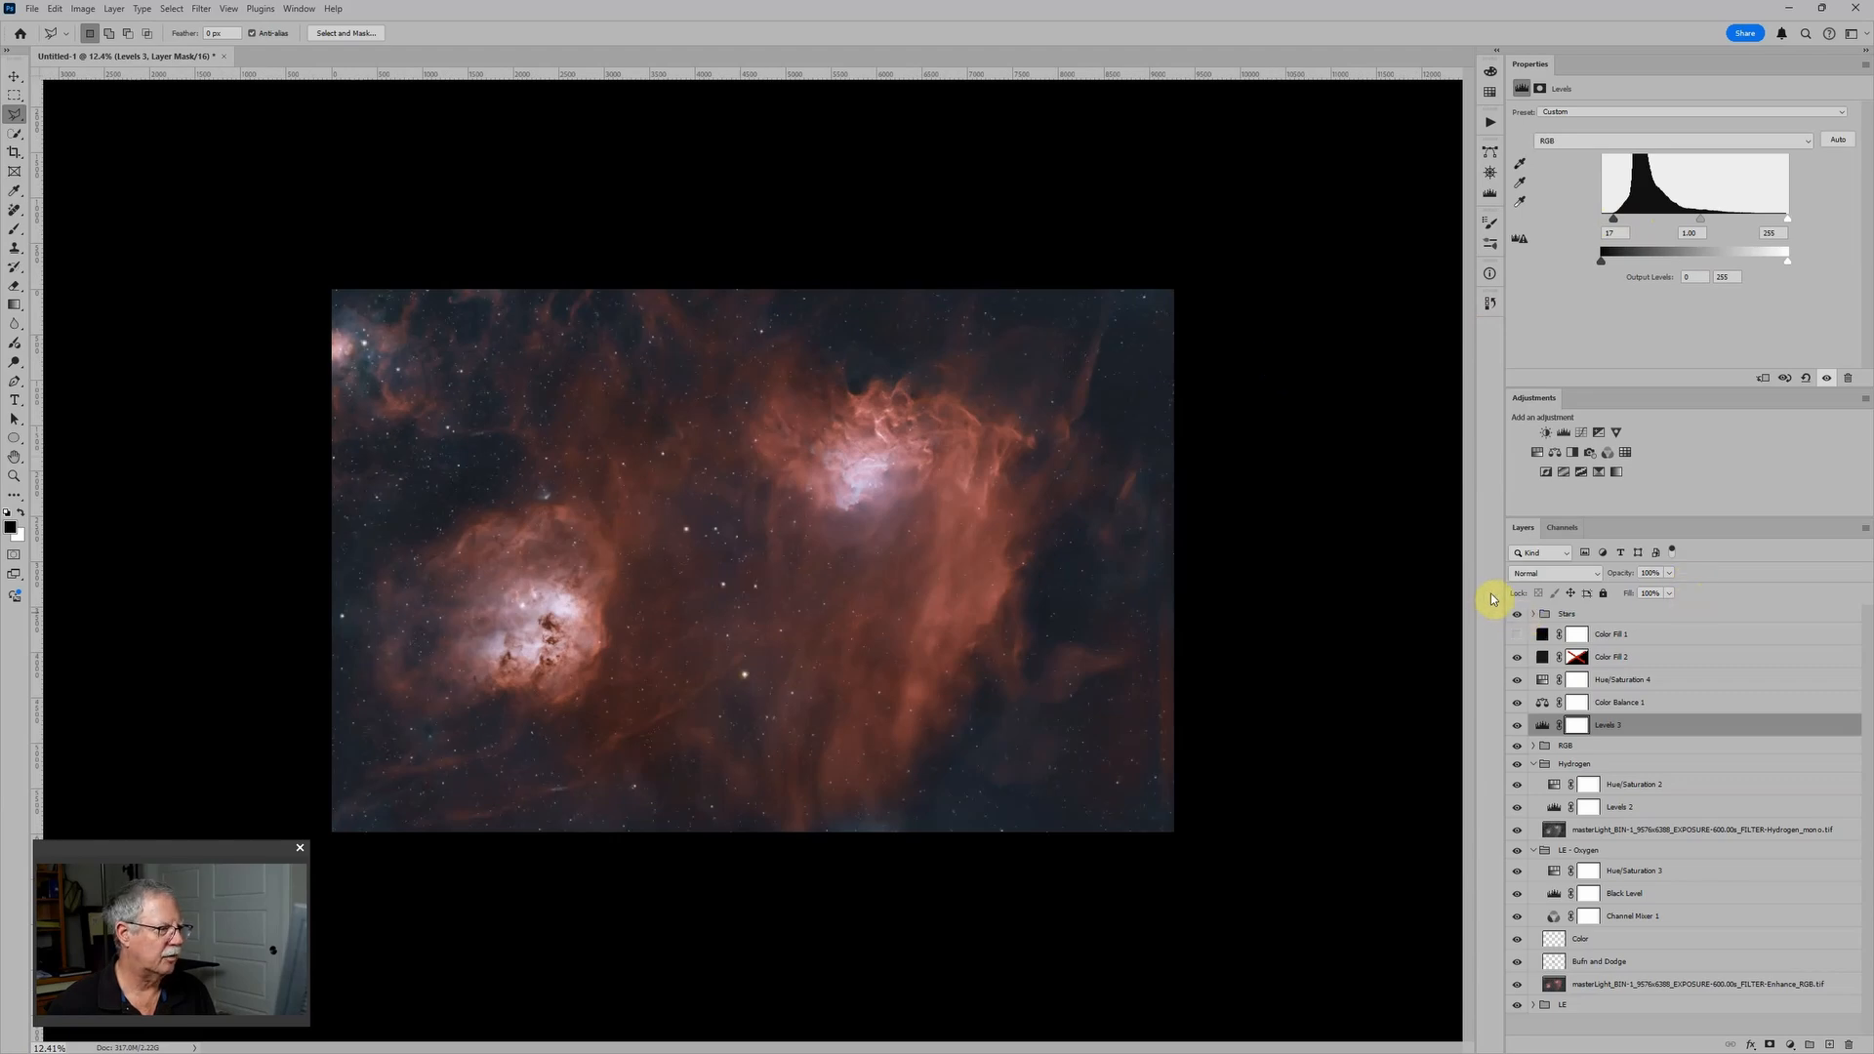
scroll(705, 745, "up", 1)
scroll(705, 745, "up", 4)
scroll(703, 723, "up", 3)
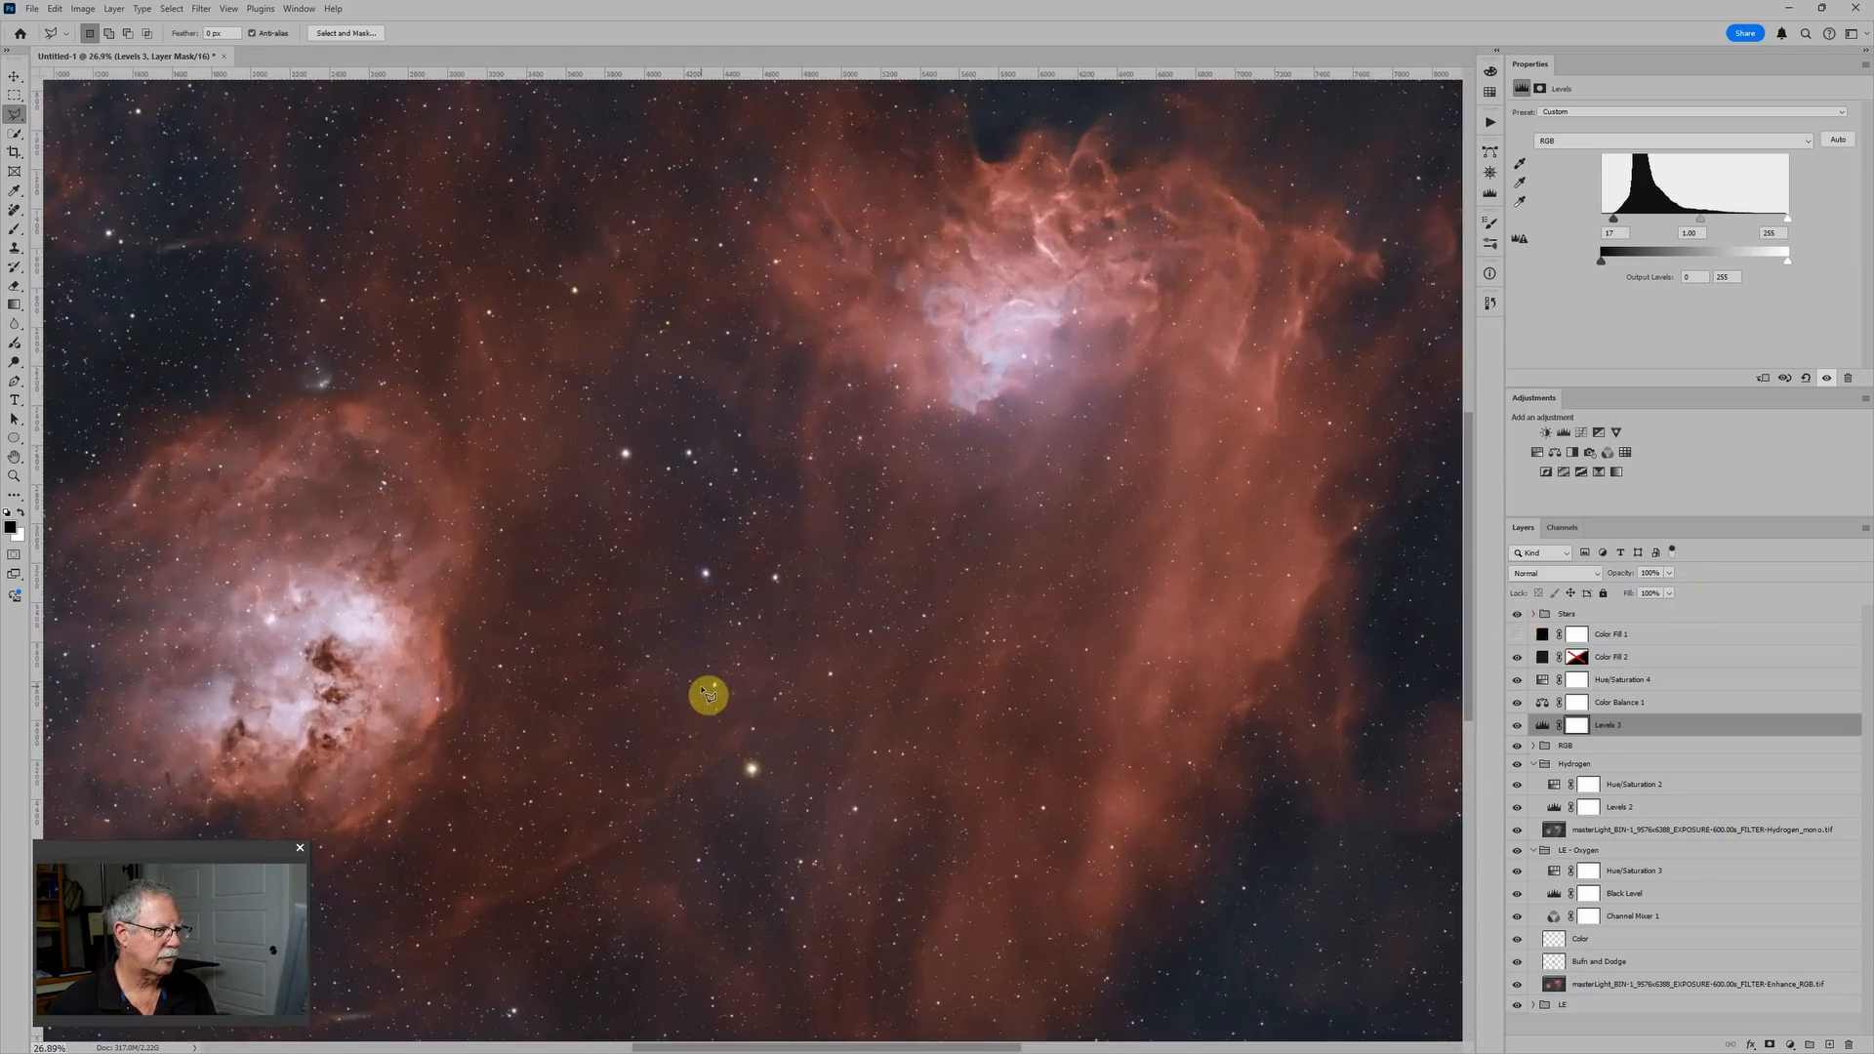
scroll(838, 643, "down", 3)
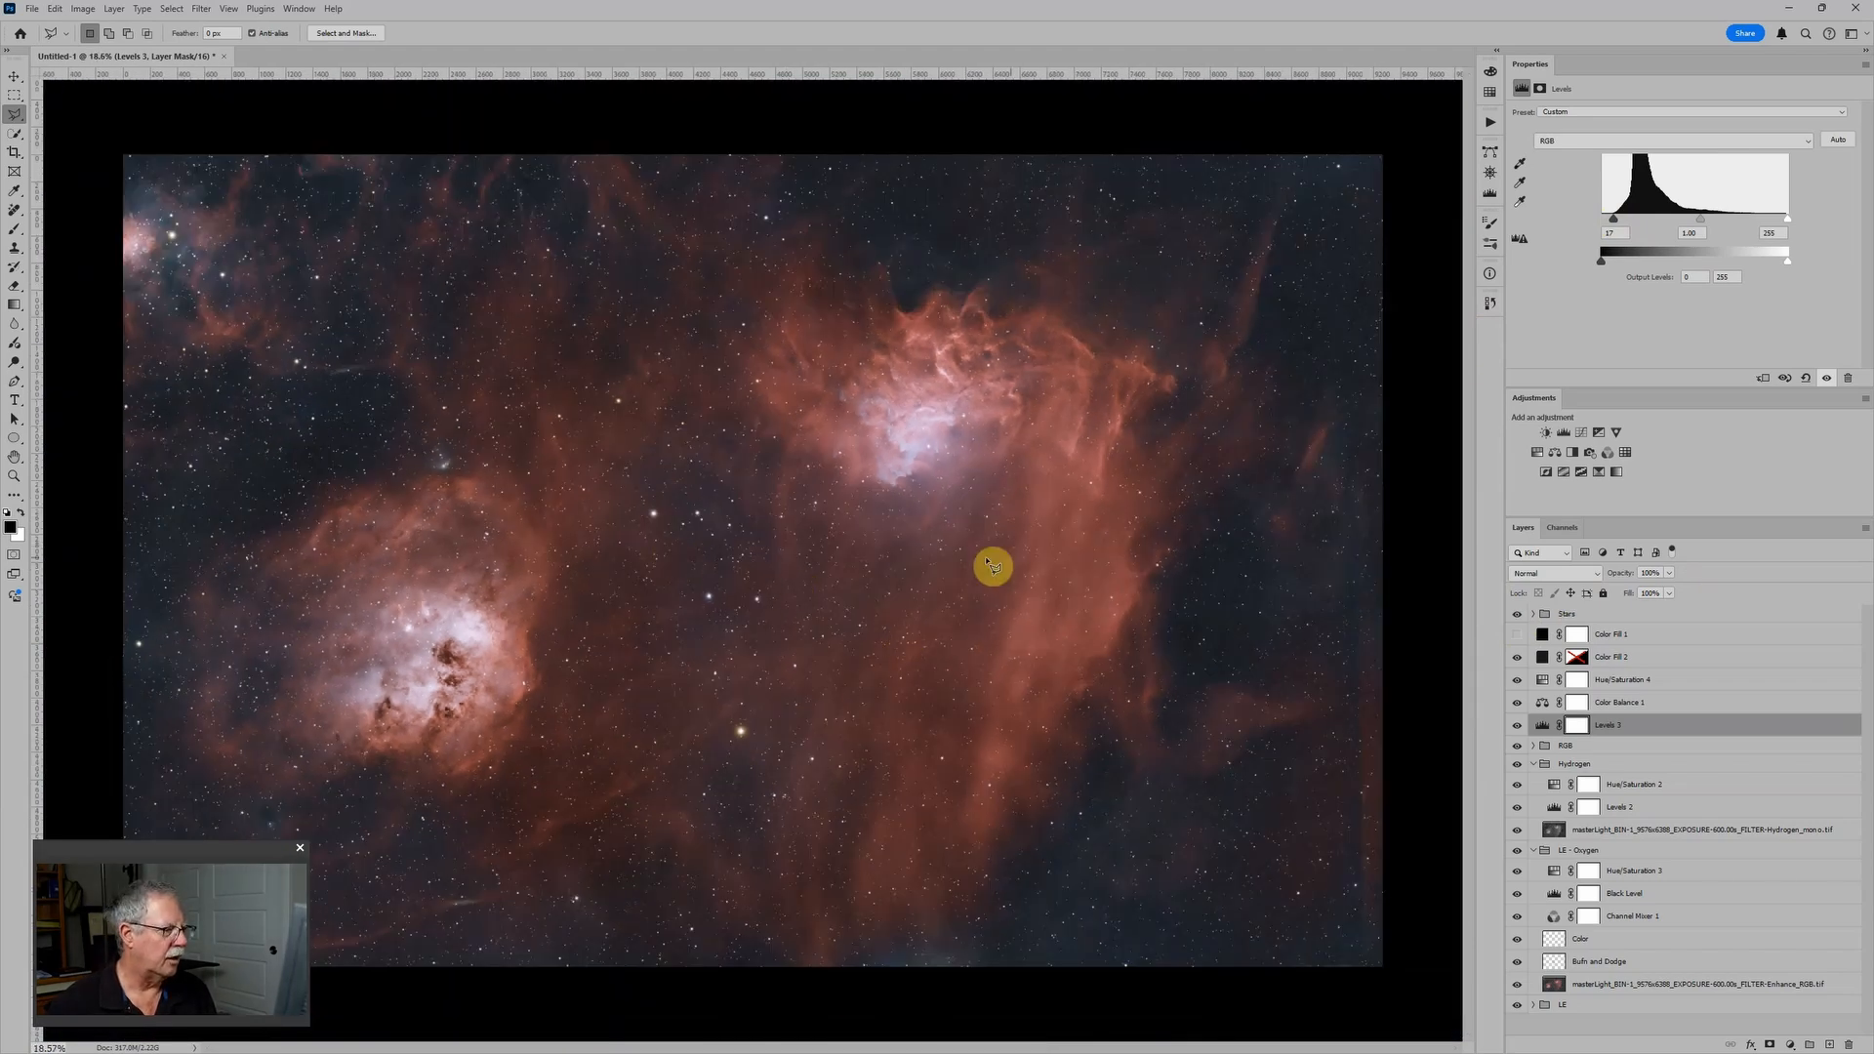
left_click(1518, 634)
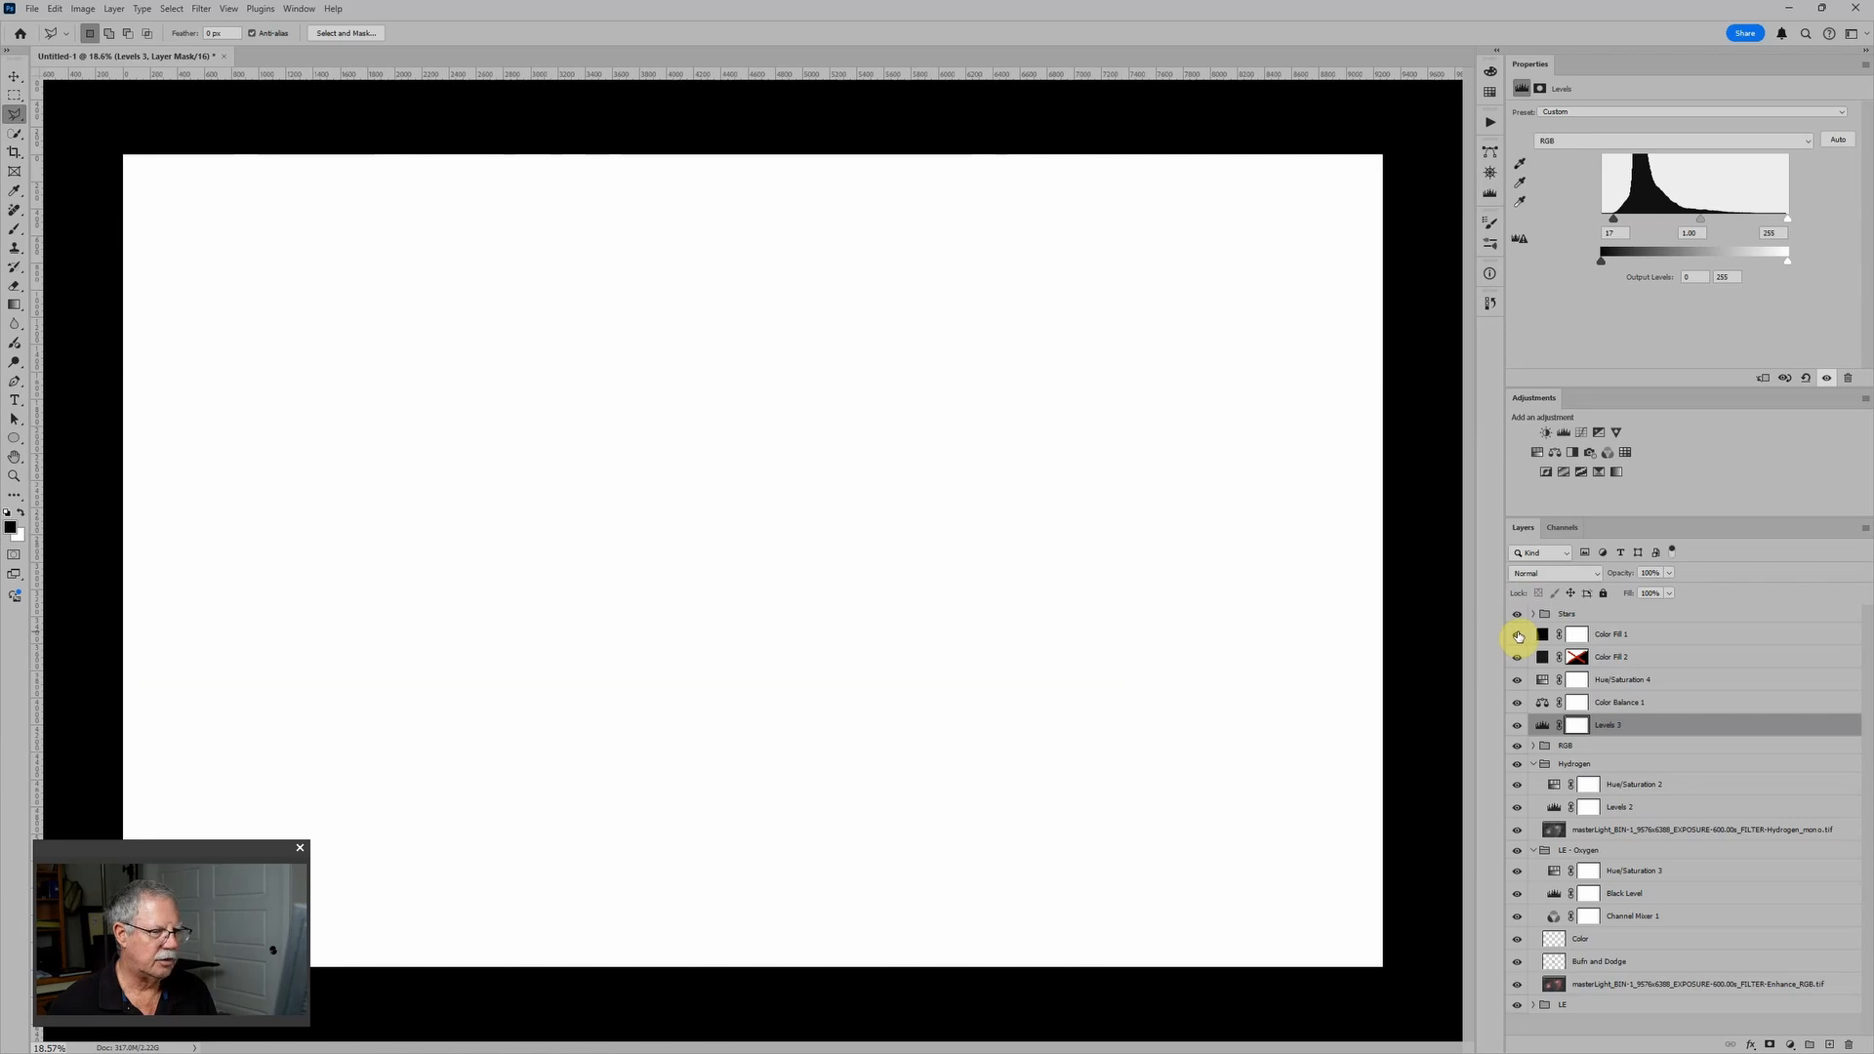
left_click(1518, 635)
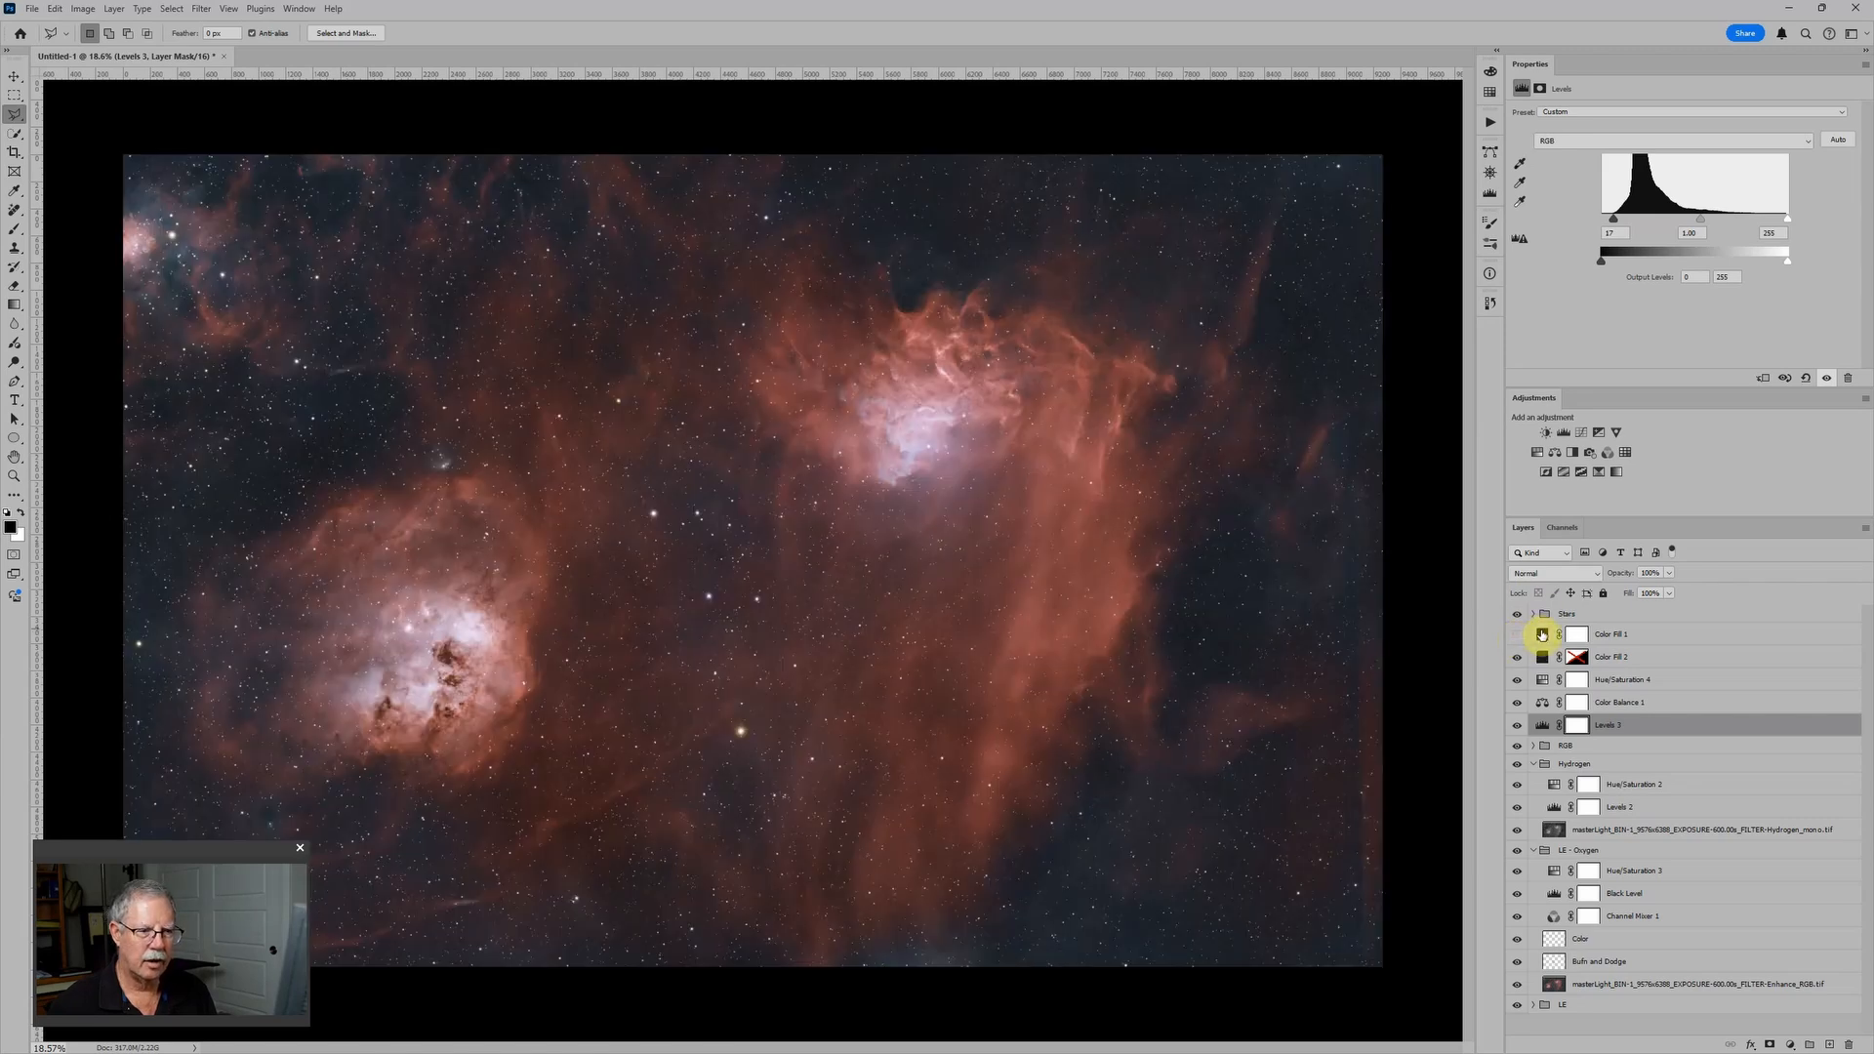
Set the Luminosity RGB stars layer in the Stars group to Normal blending and toggle its visibility to compare
left_click(1535, 614)
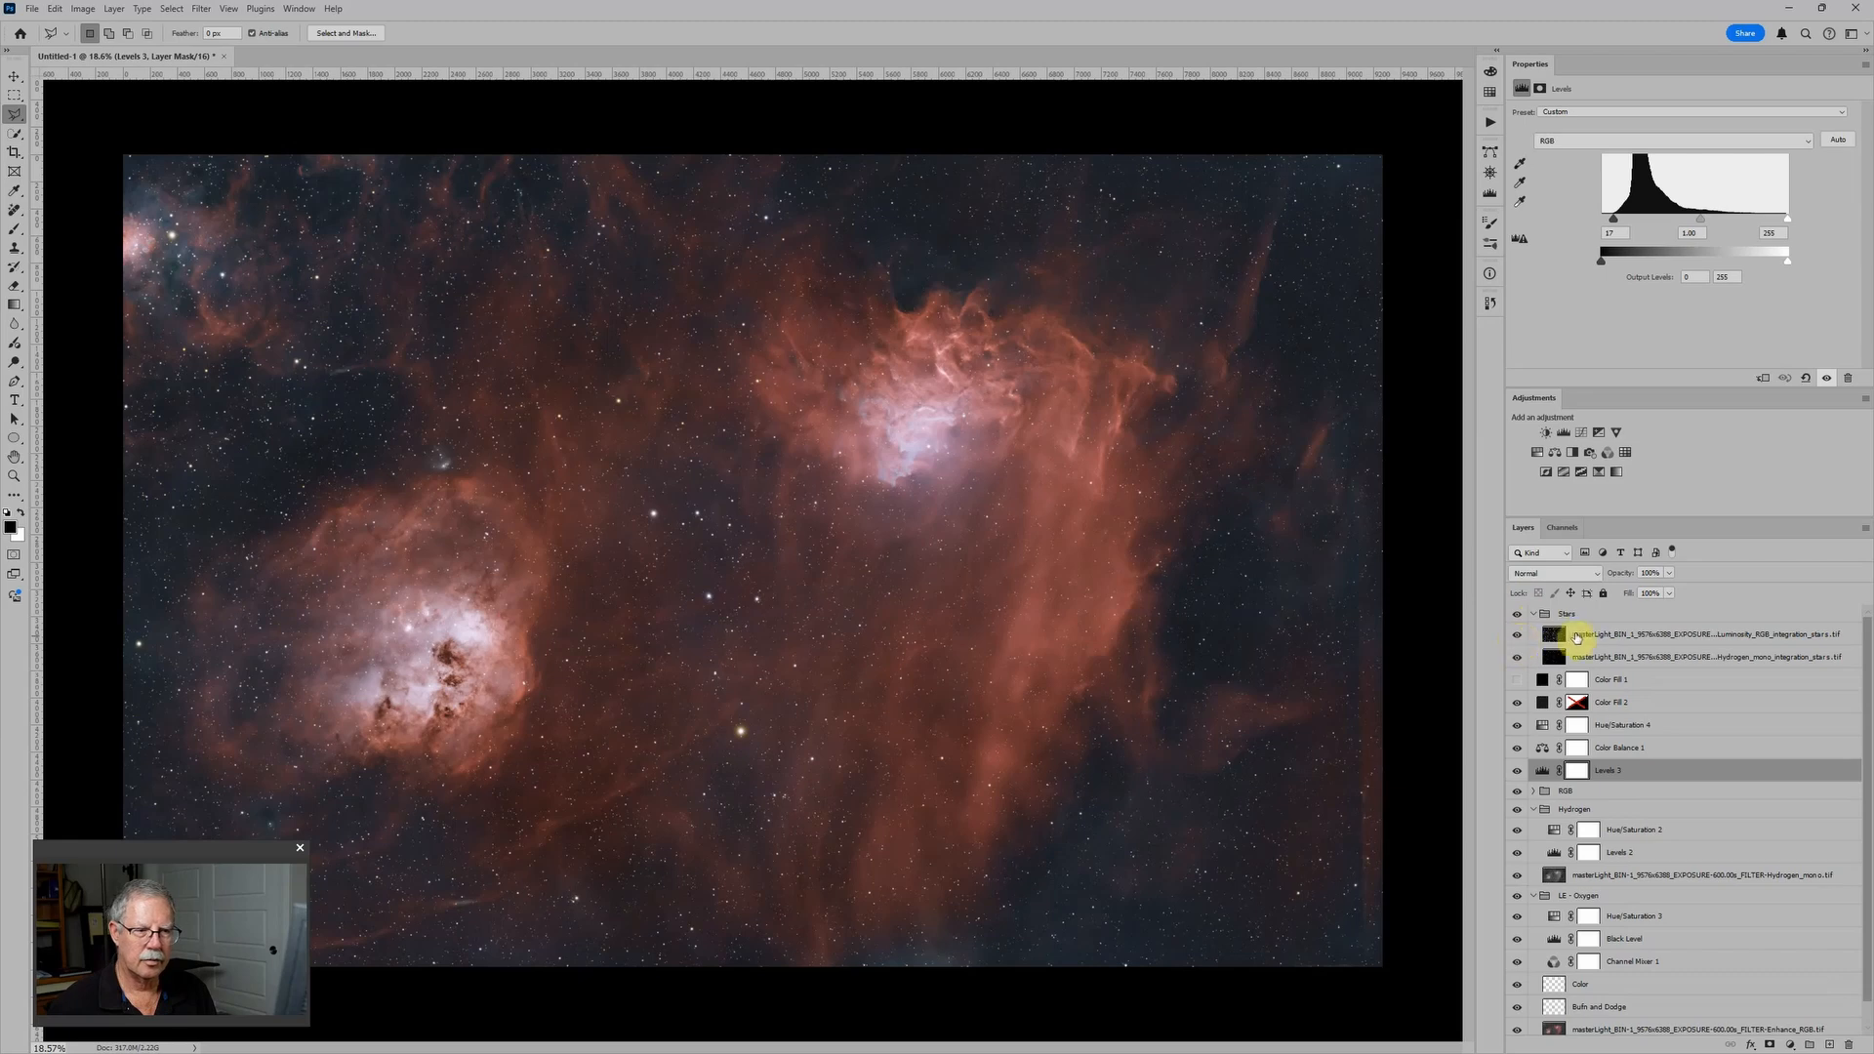
left_click(1586, 636)
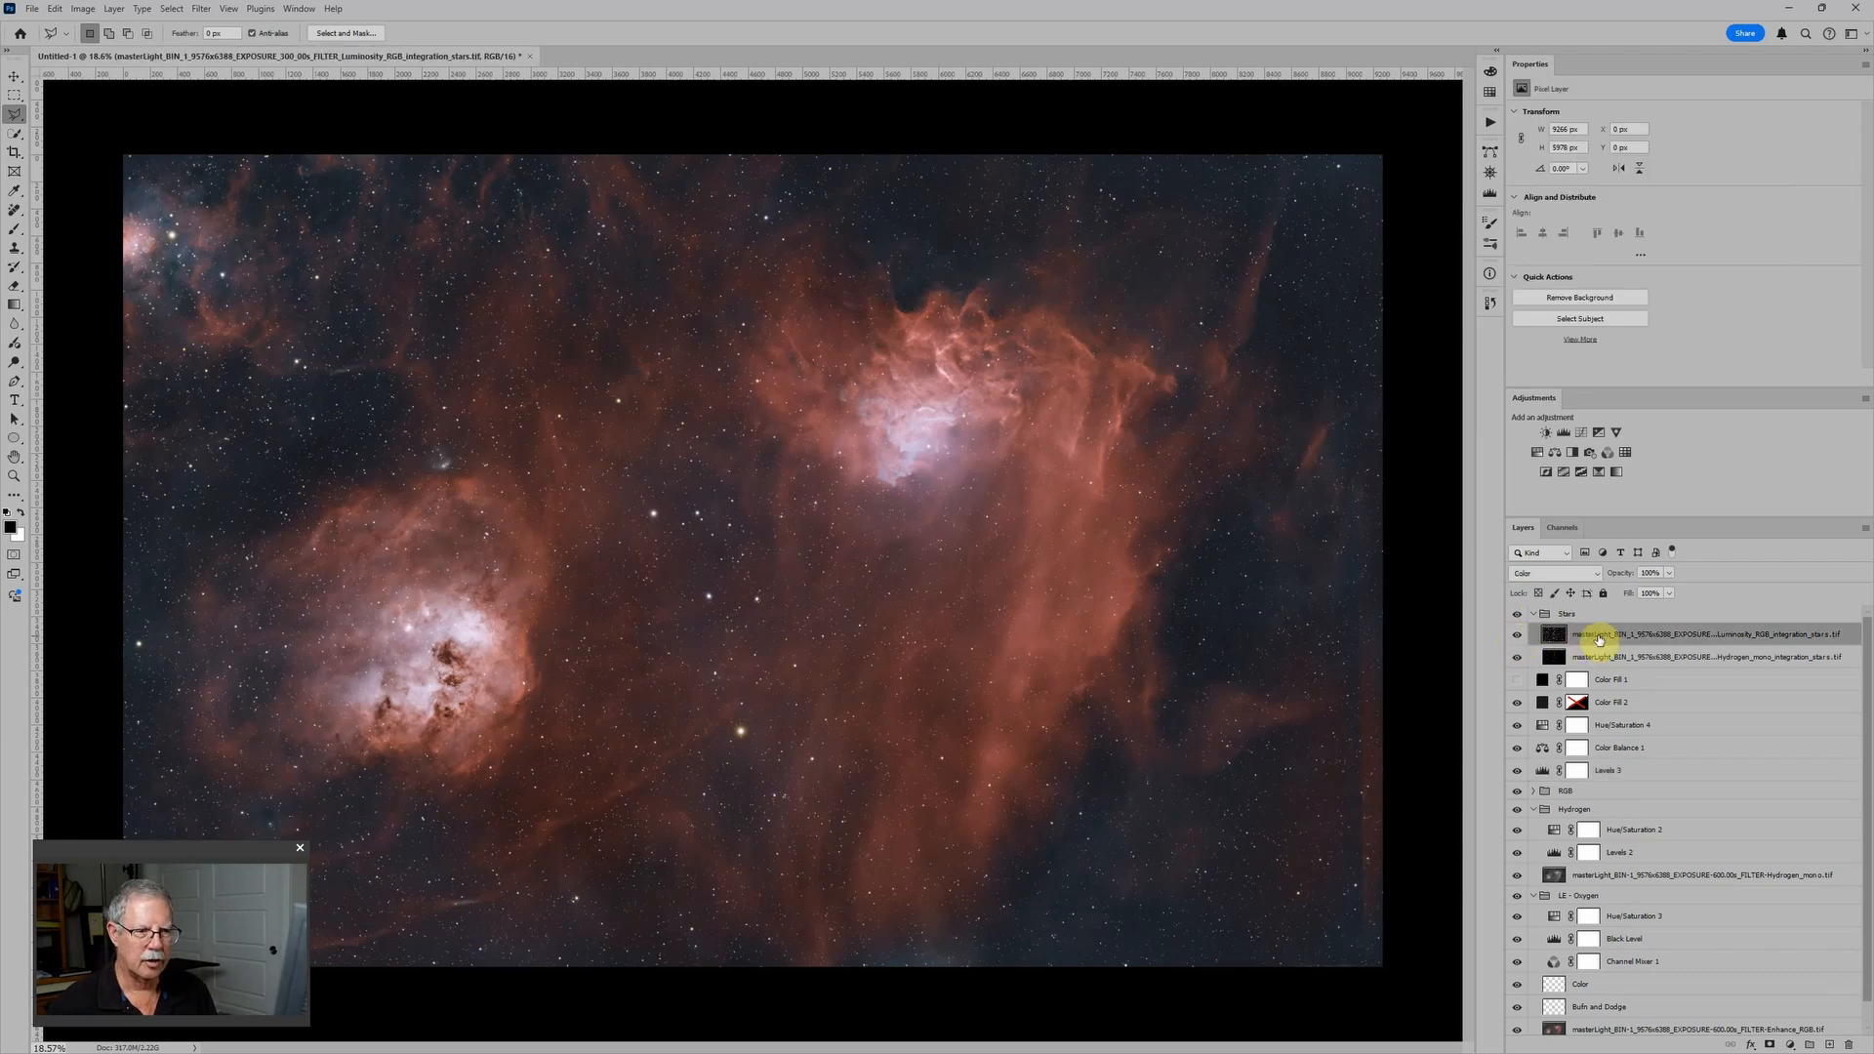
left_click(1562, 574)
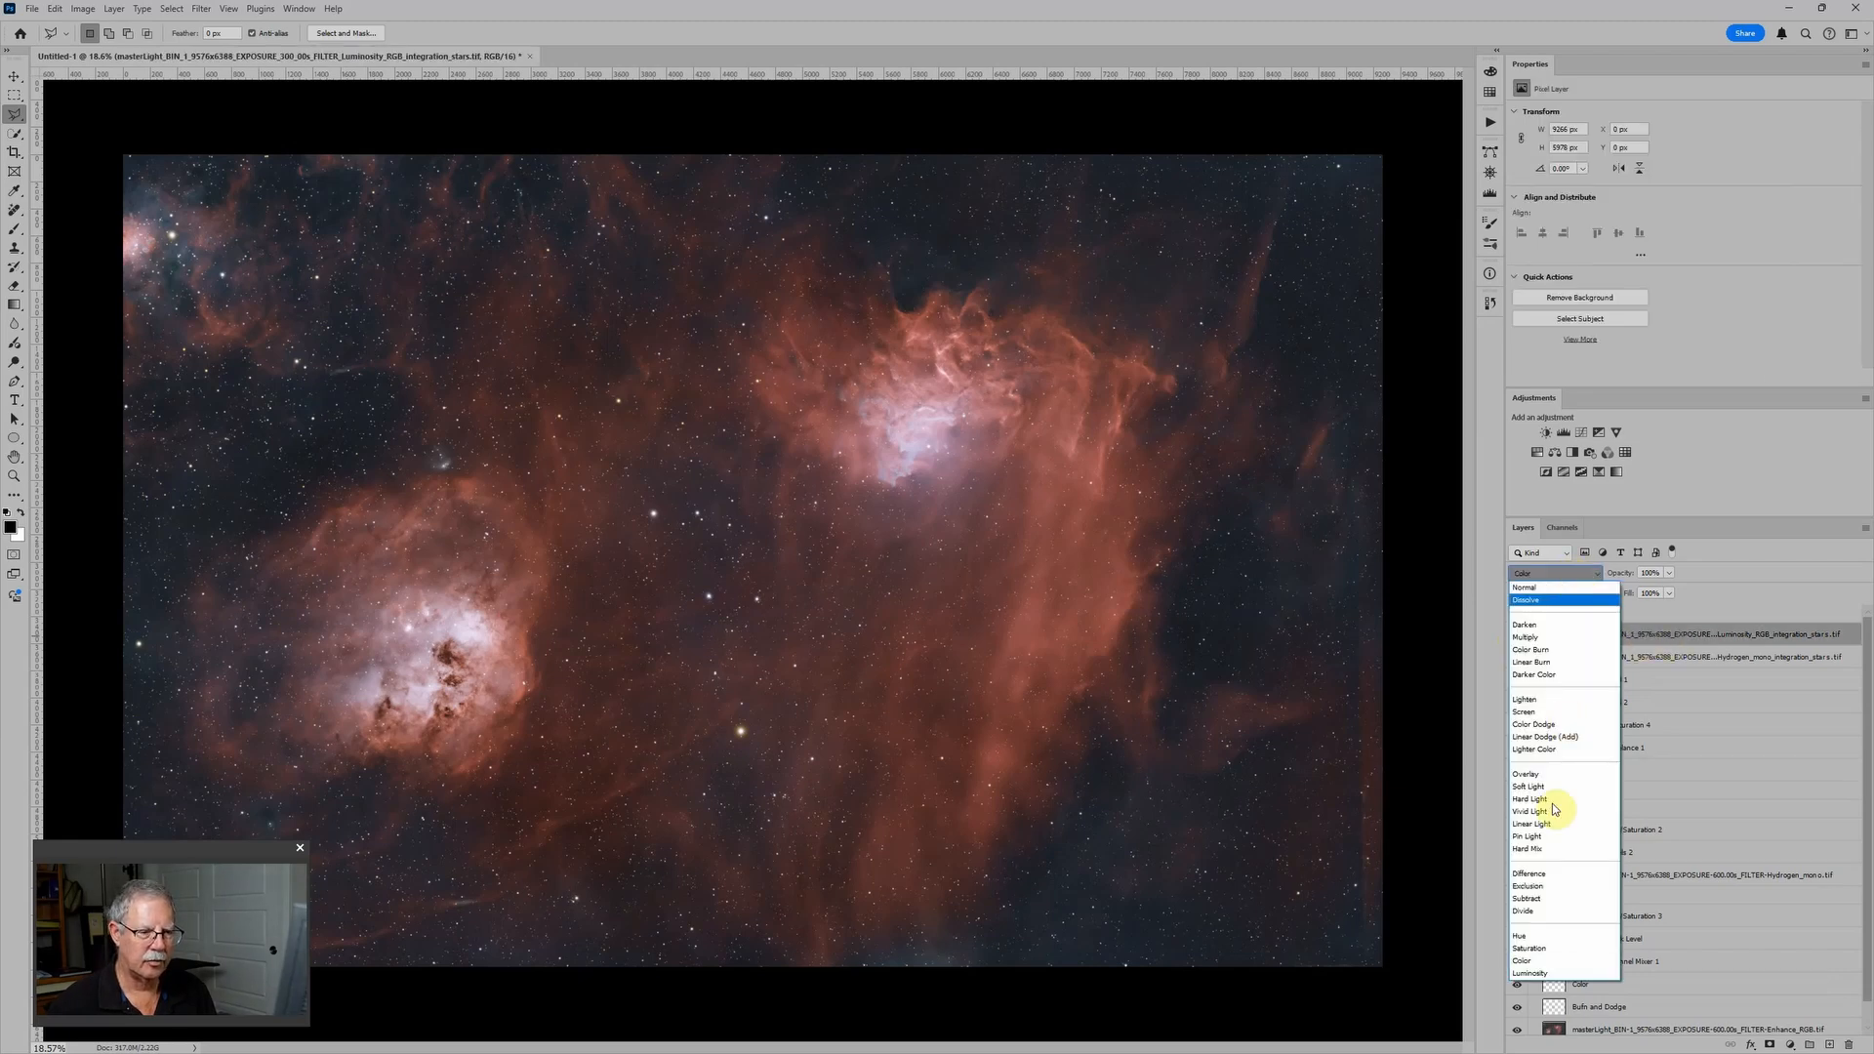
left_click(1565, 598)
key("ctrl+minus")
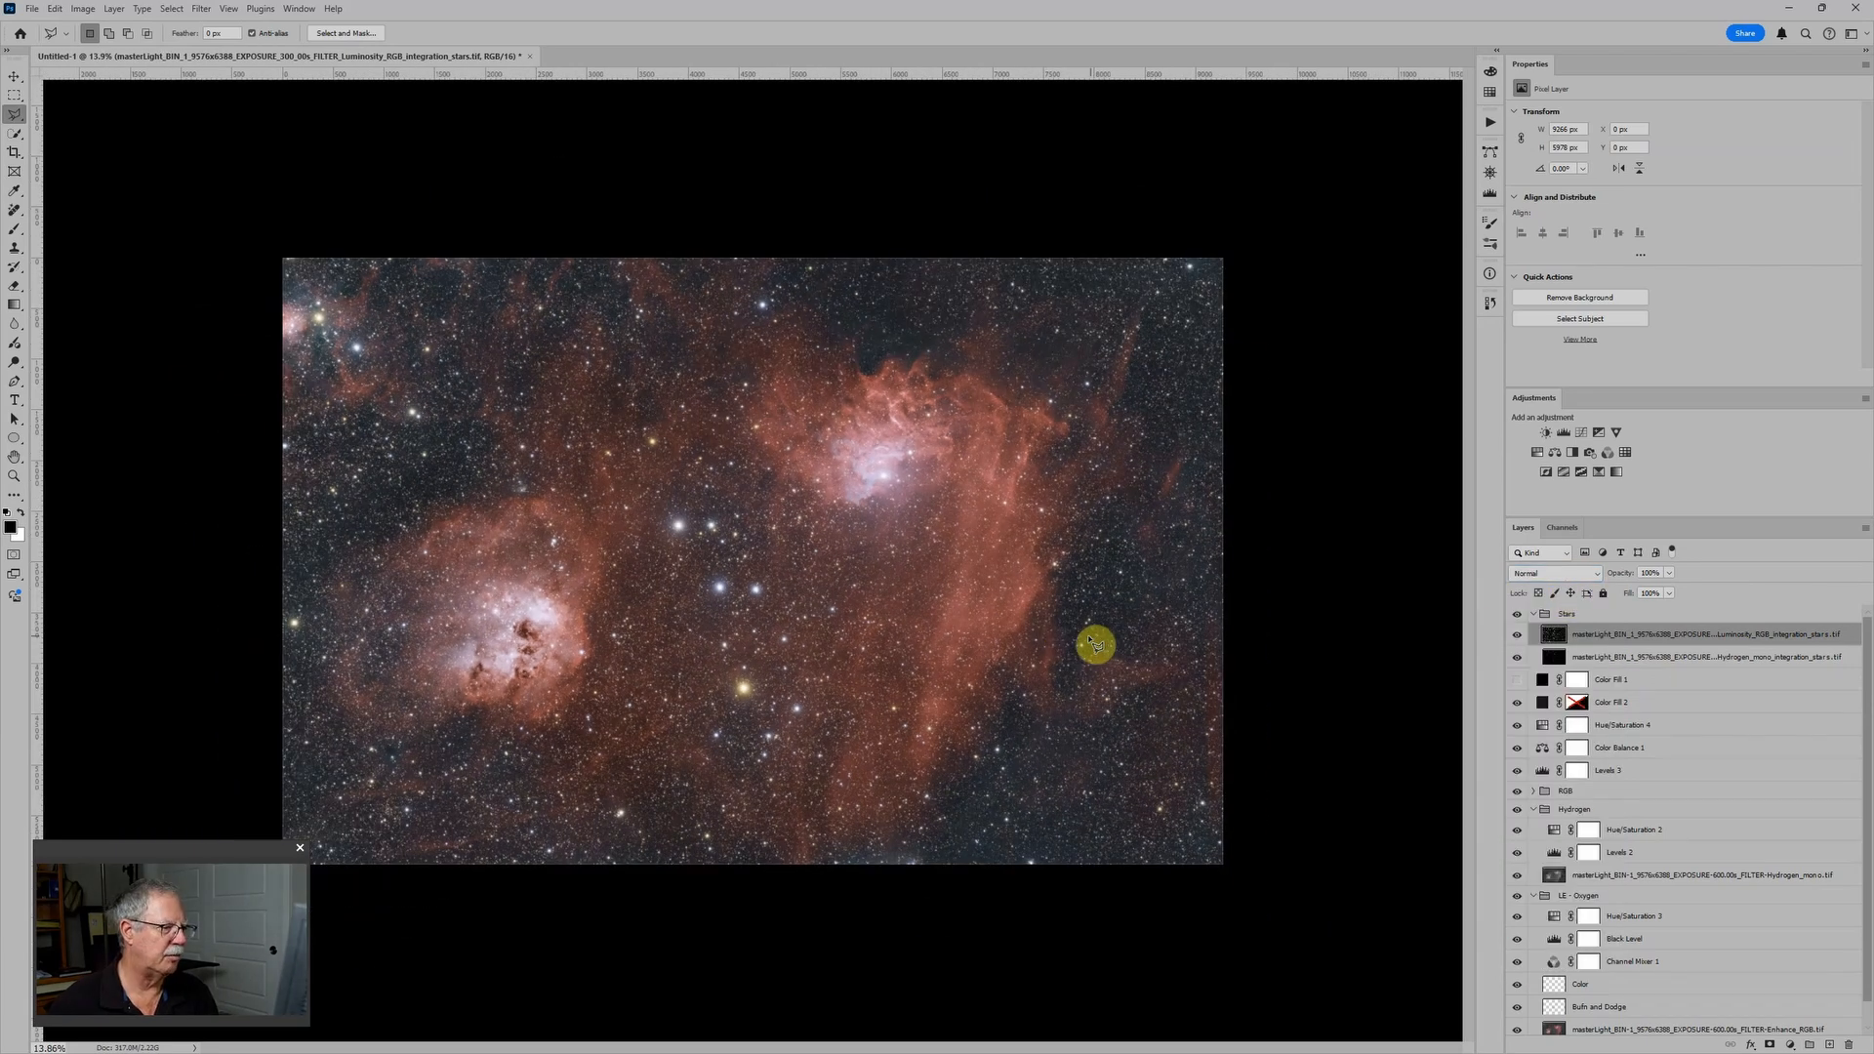
left_click(1519, 634)
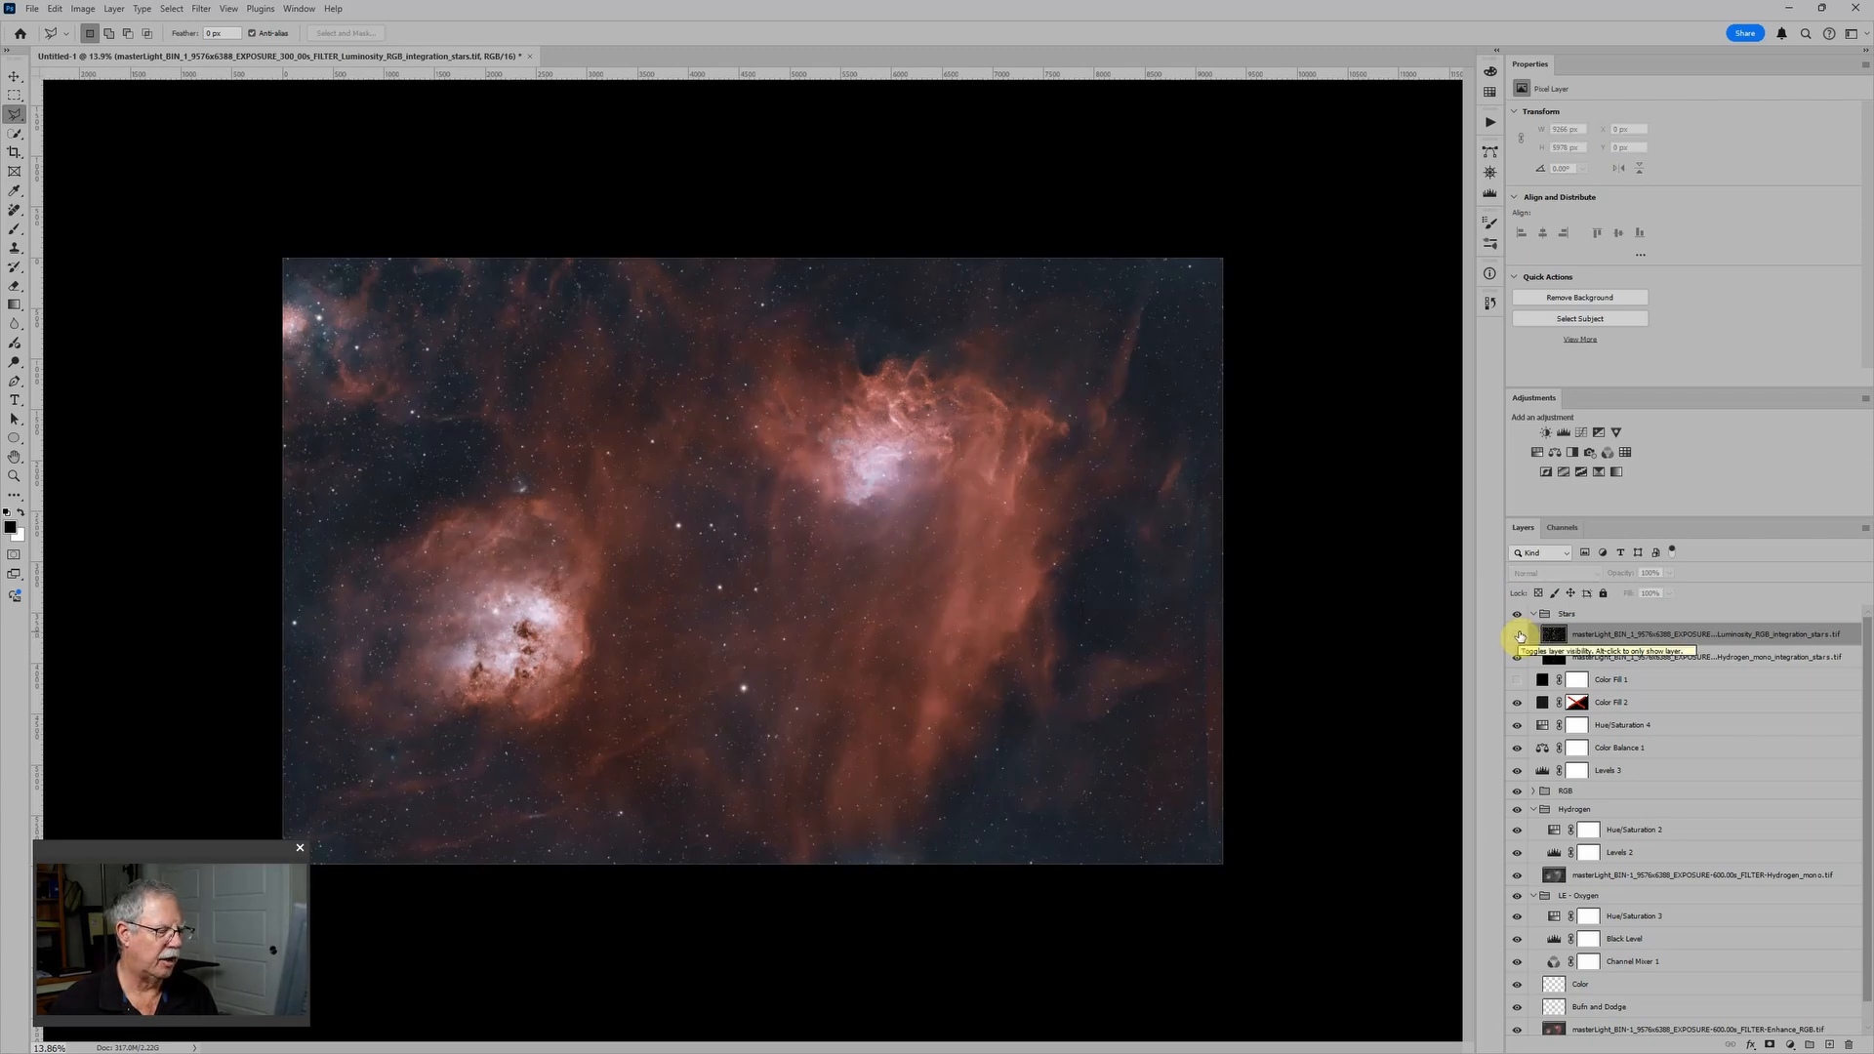
left_click(1519, 636)
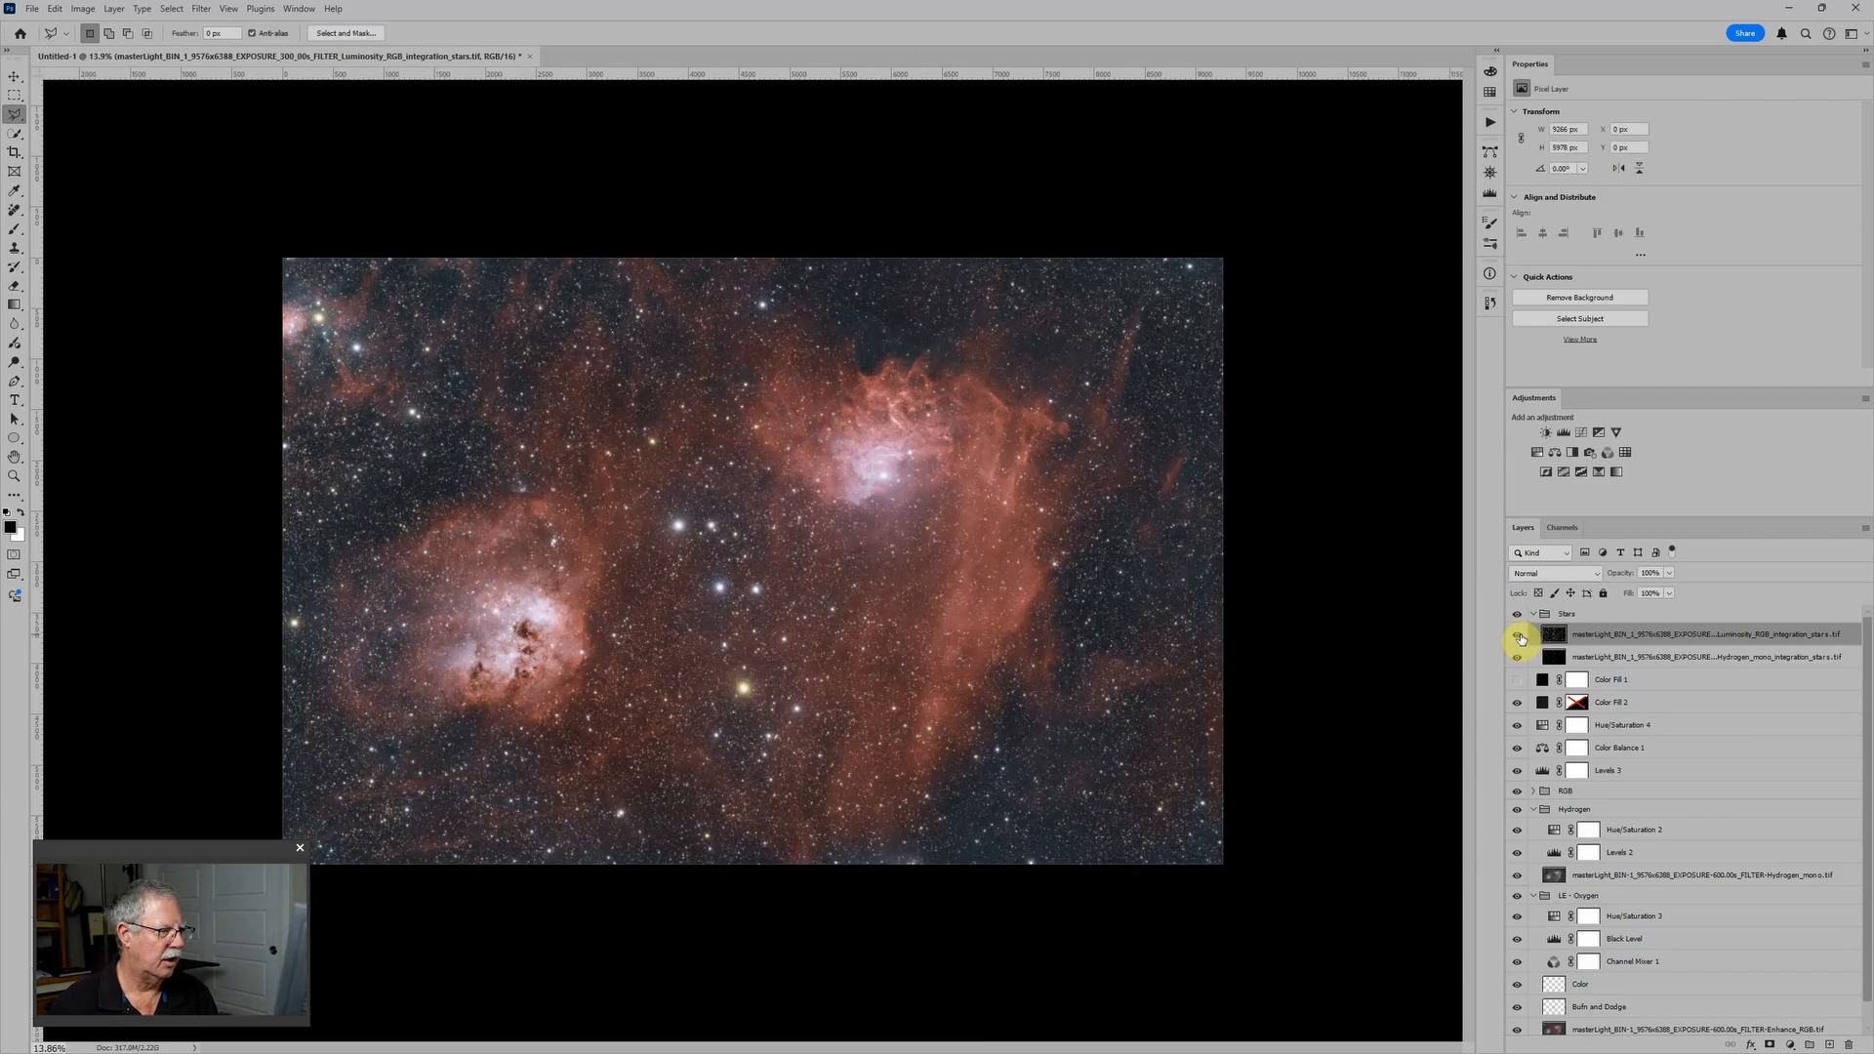
Set the Luminosity RGB stars layer in the Stars group to Color blending and duplicate it
left_click(1555, 573)
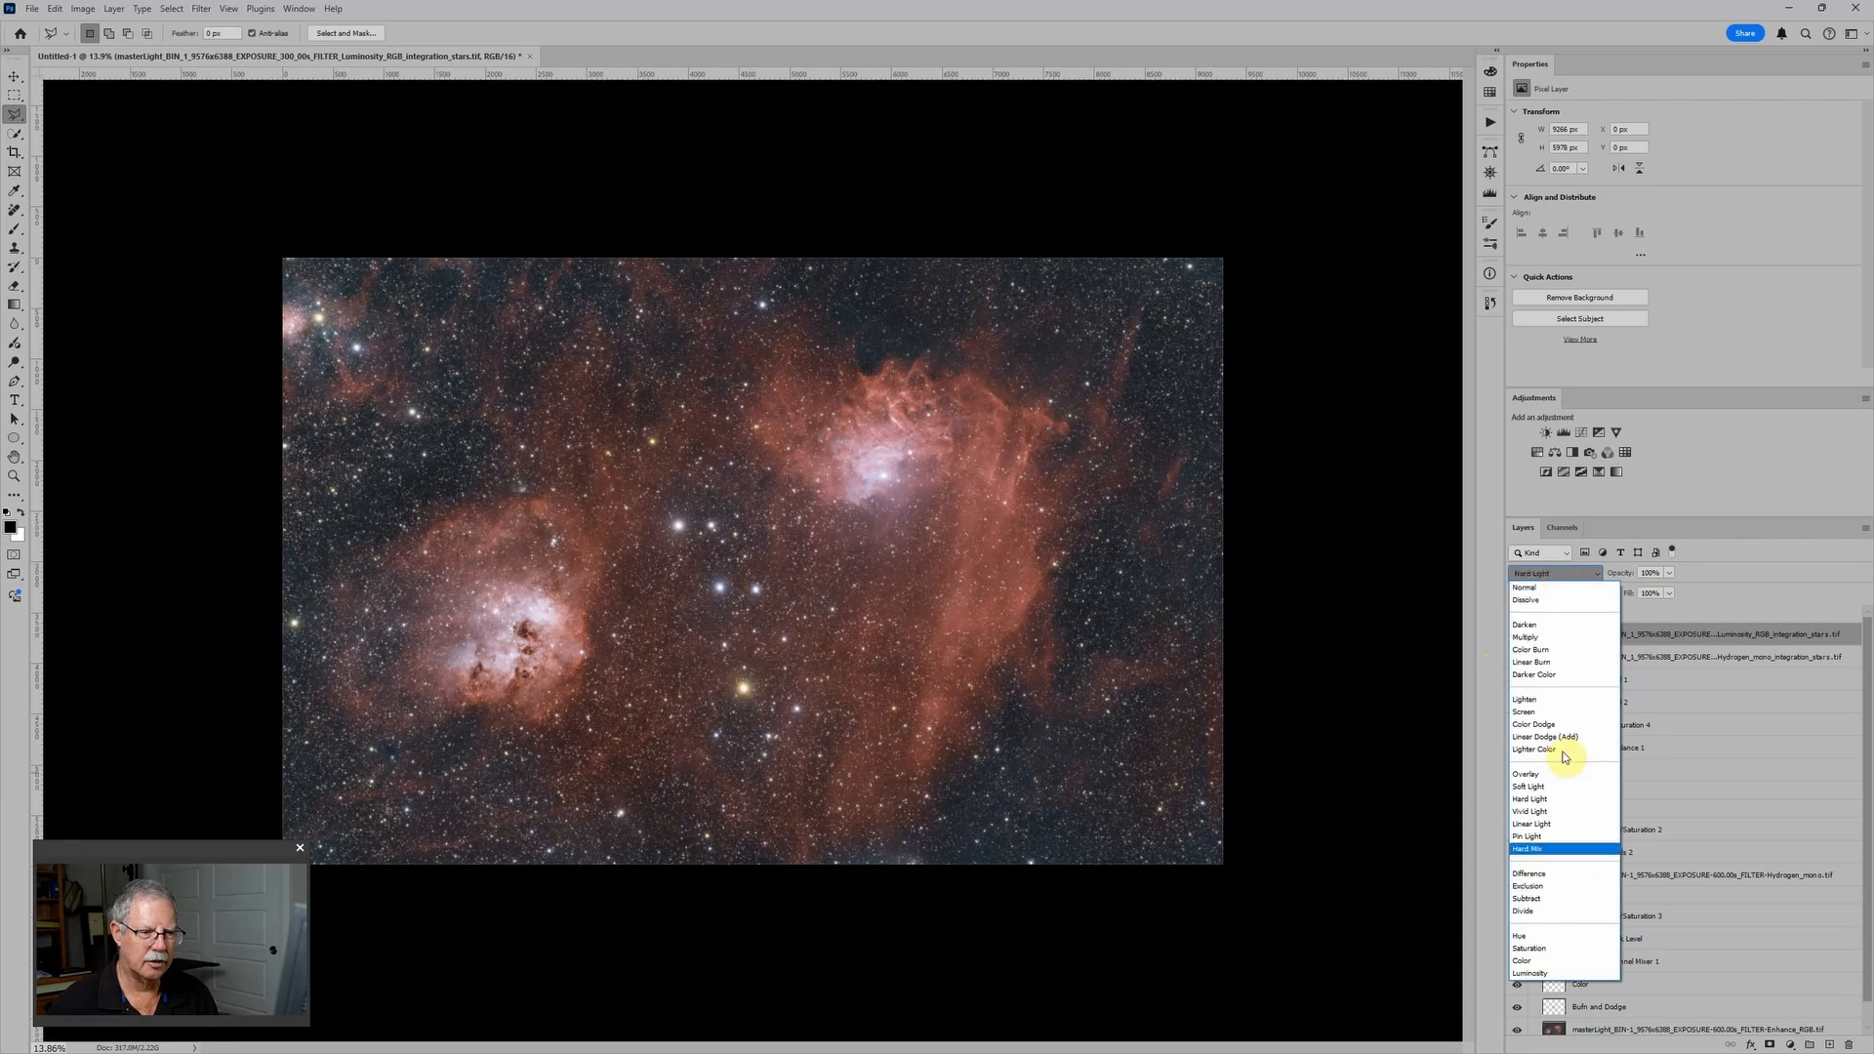
left_click(1568, 965)
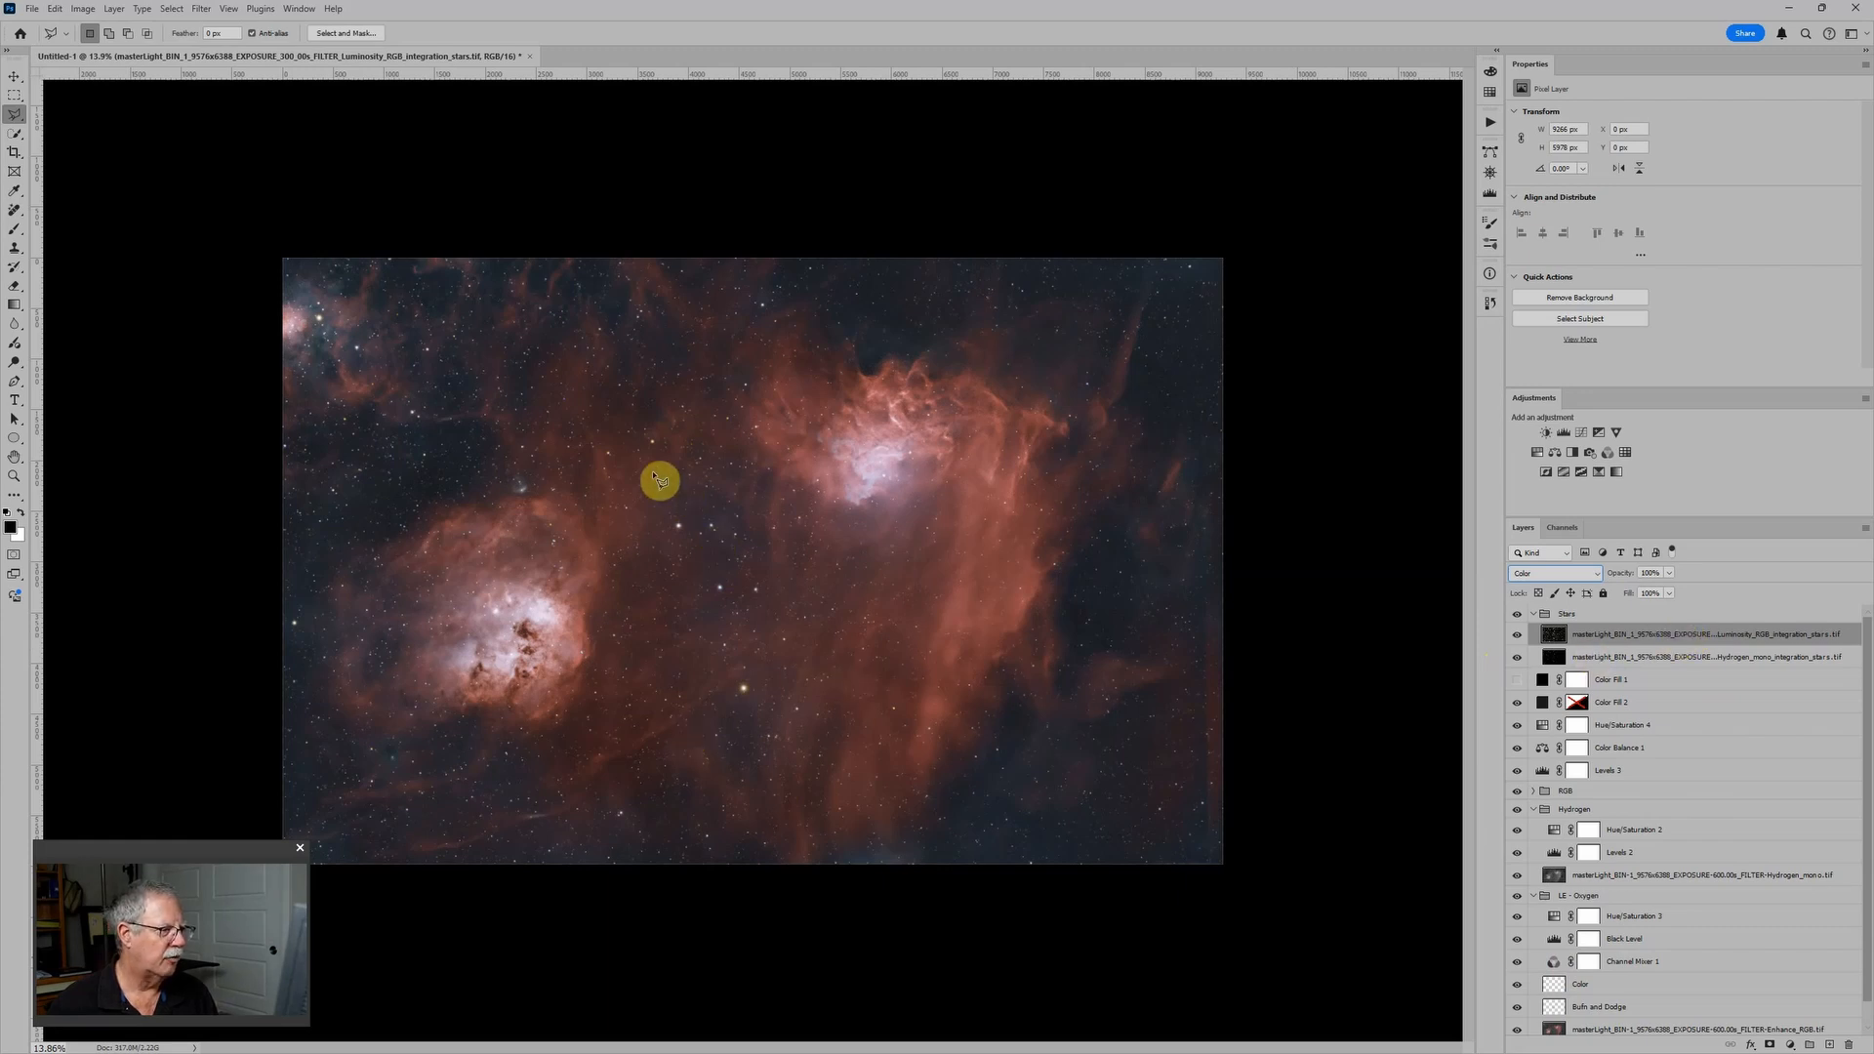
left_click(1640, 643)
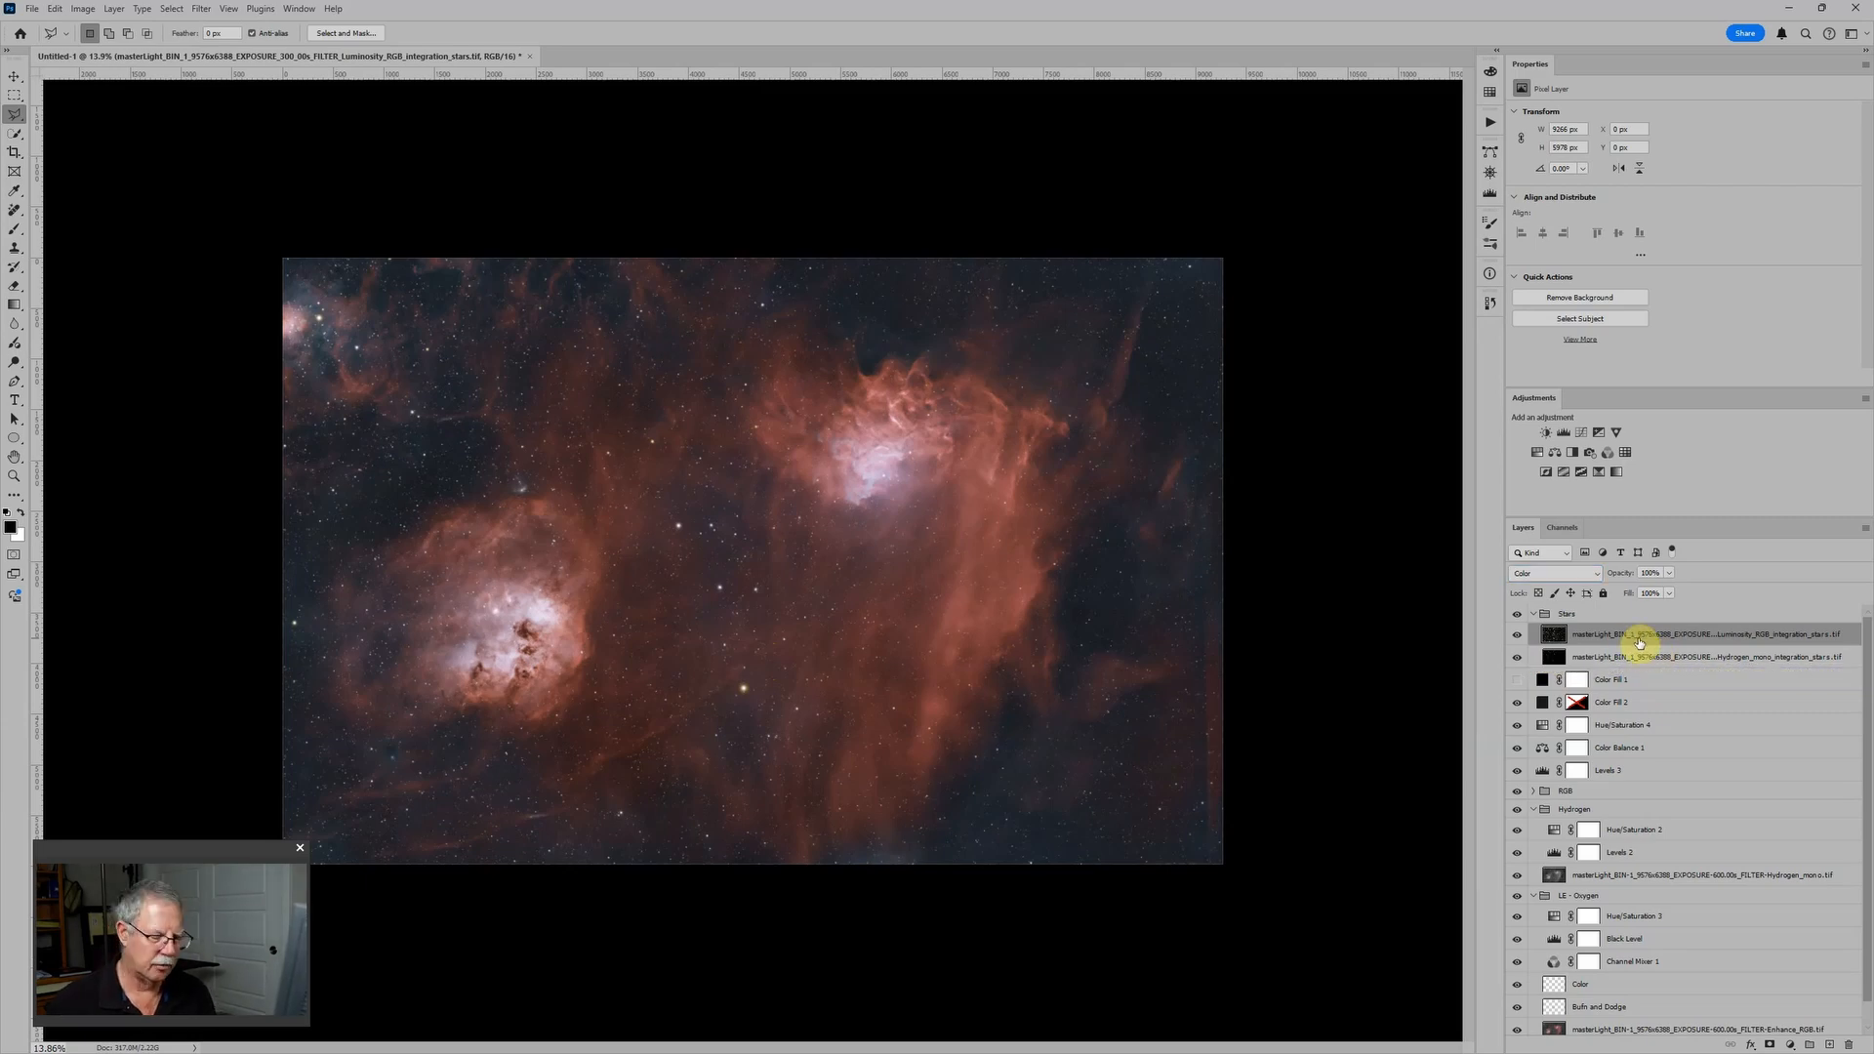
key("ctrl+j")
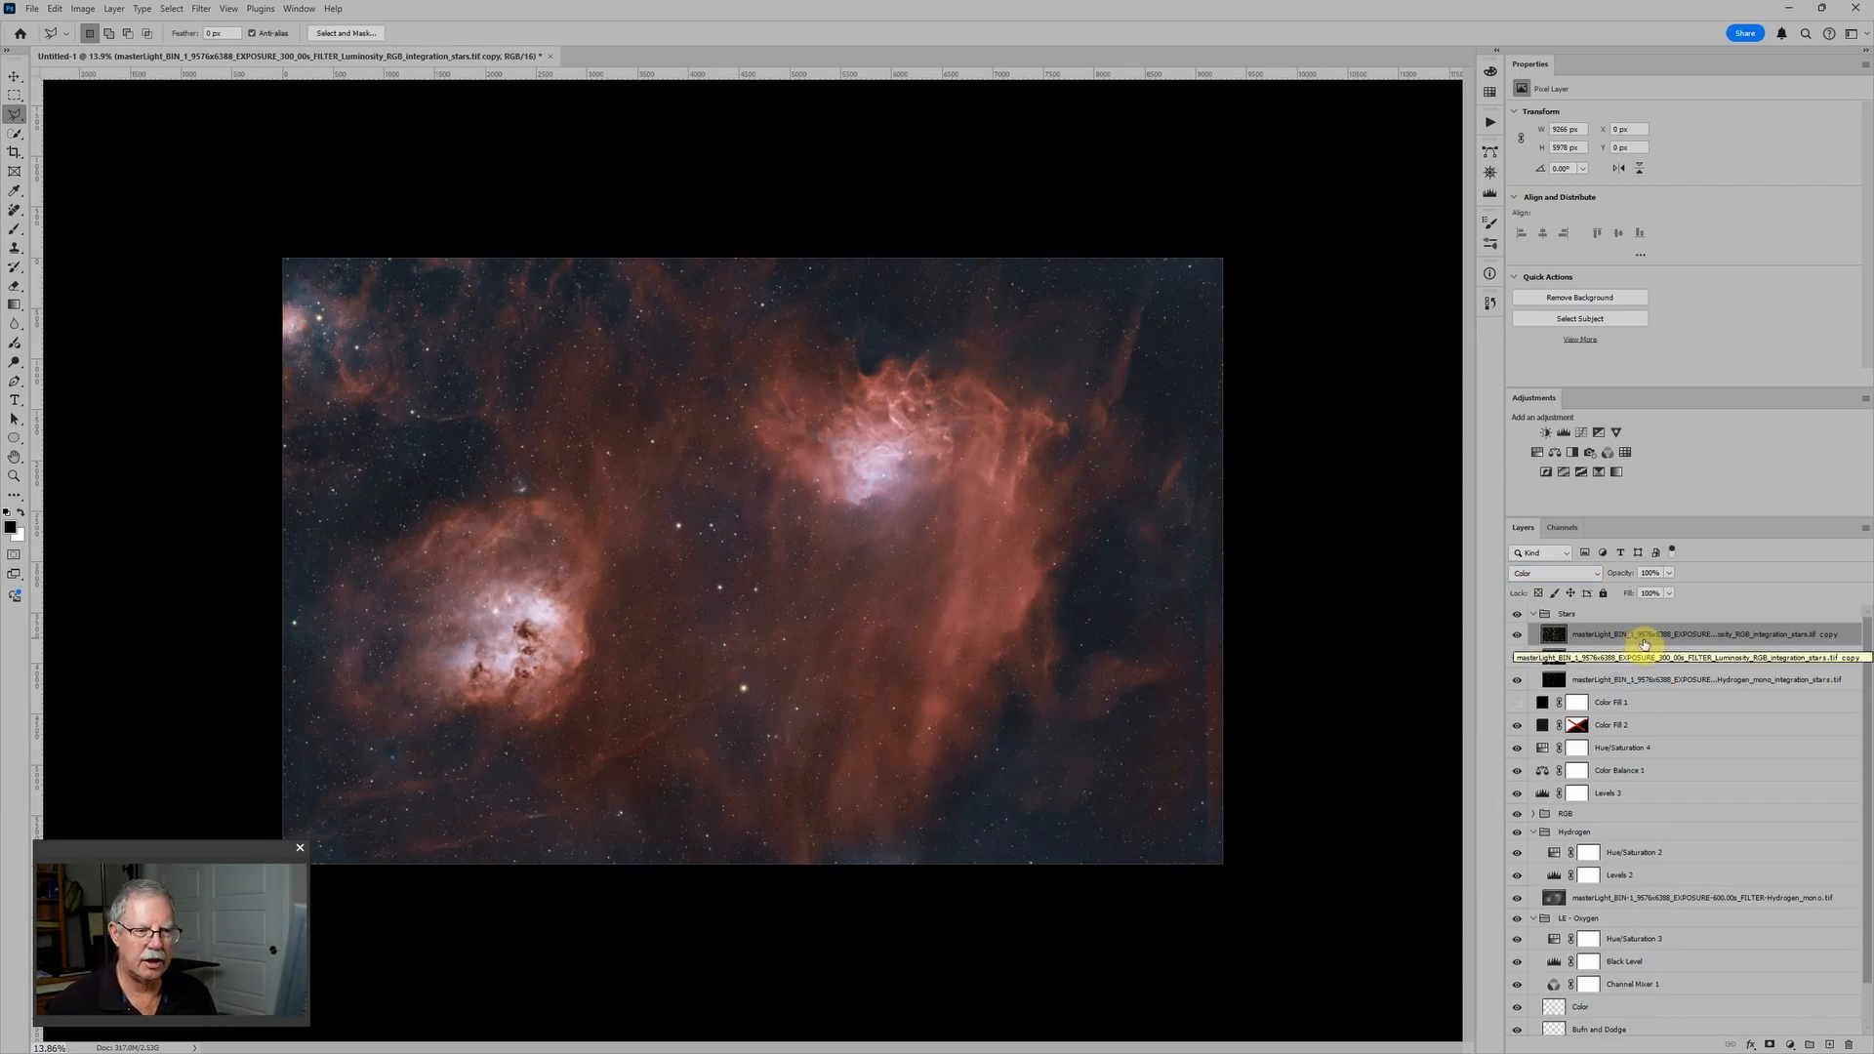
Set the duplicated Luminosity RGB stars layer to Lighten blending and lower its opacity to about 13%
left_click(1562, 573)
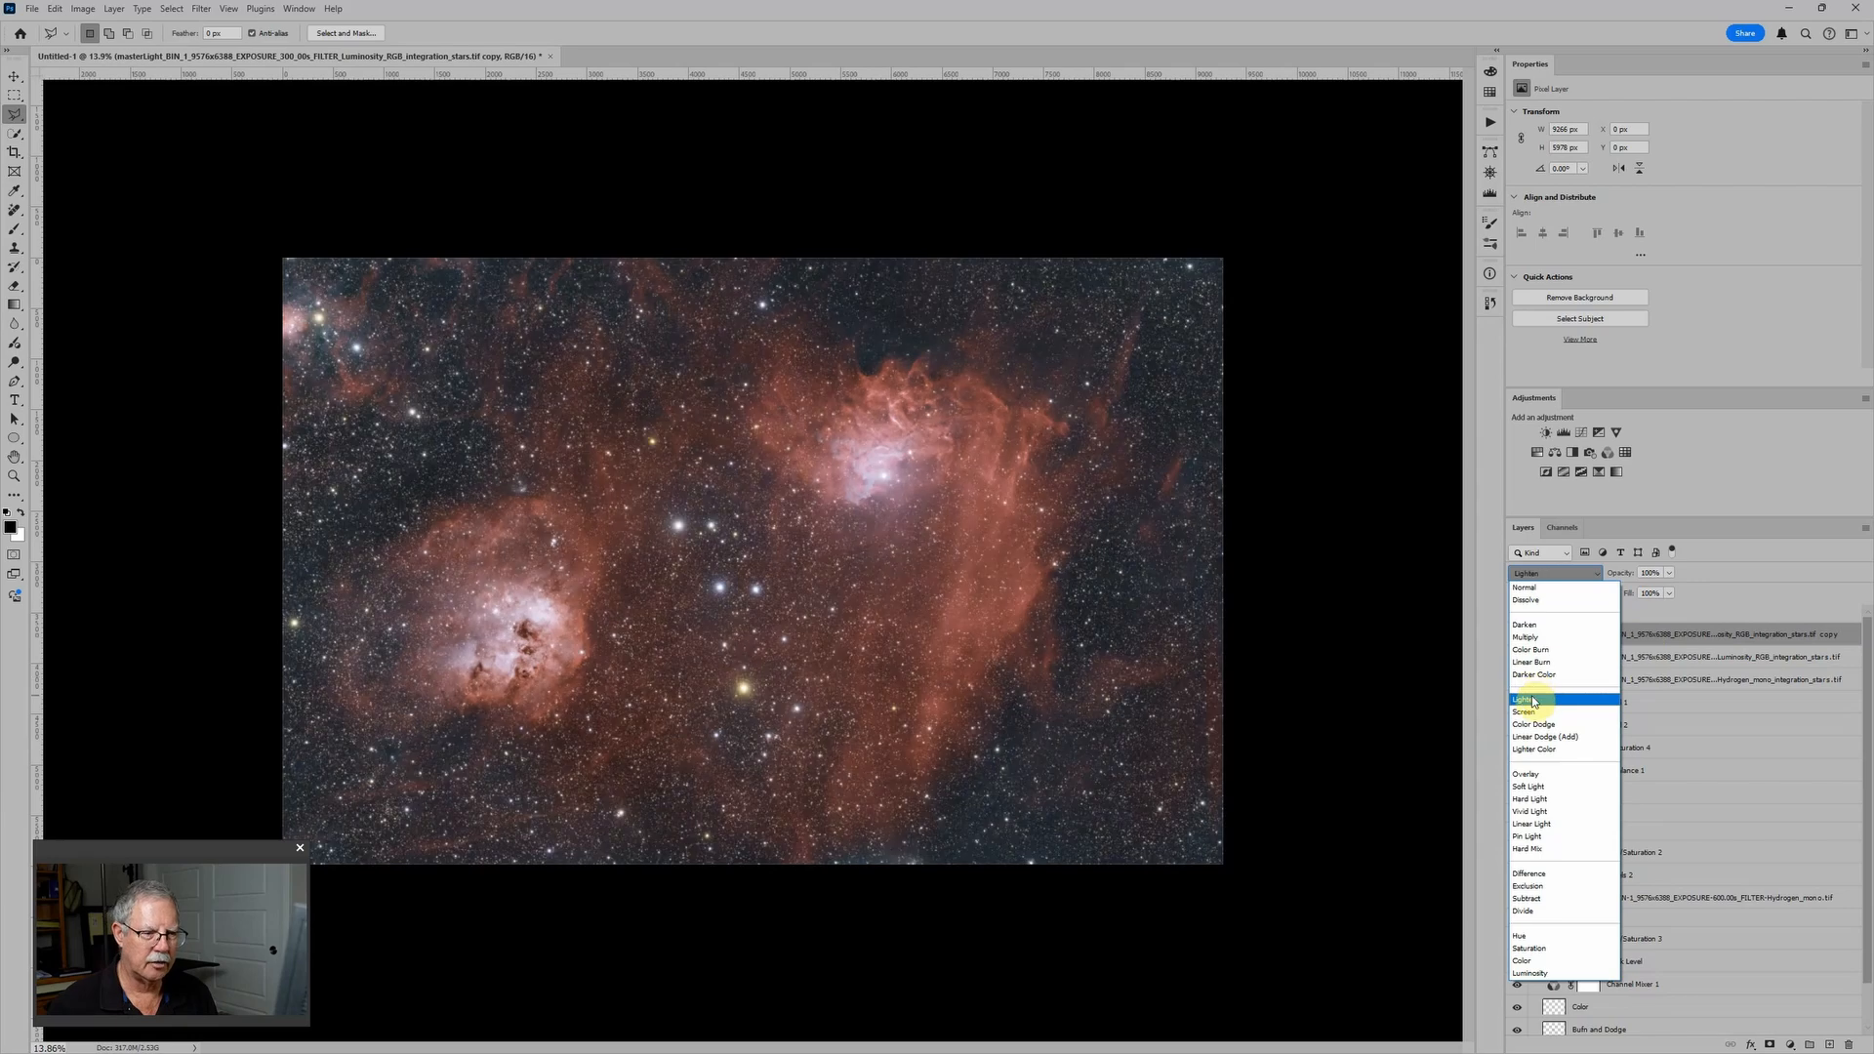
left_click(1533, 701)
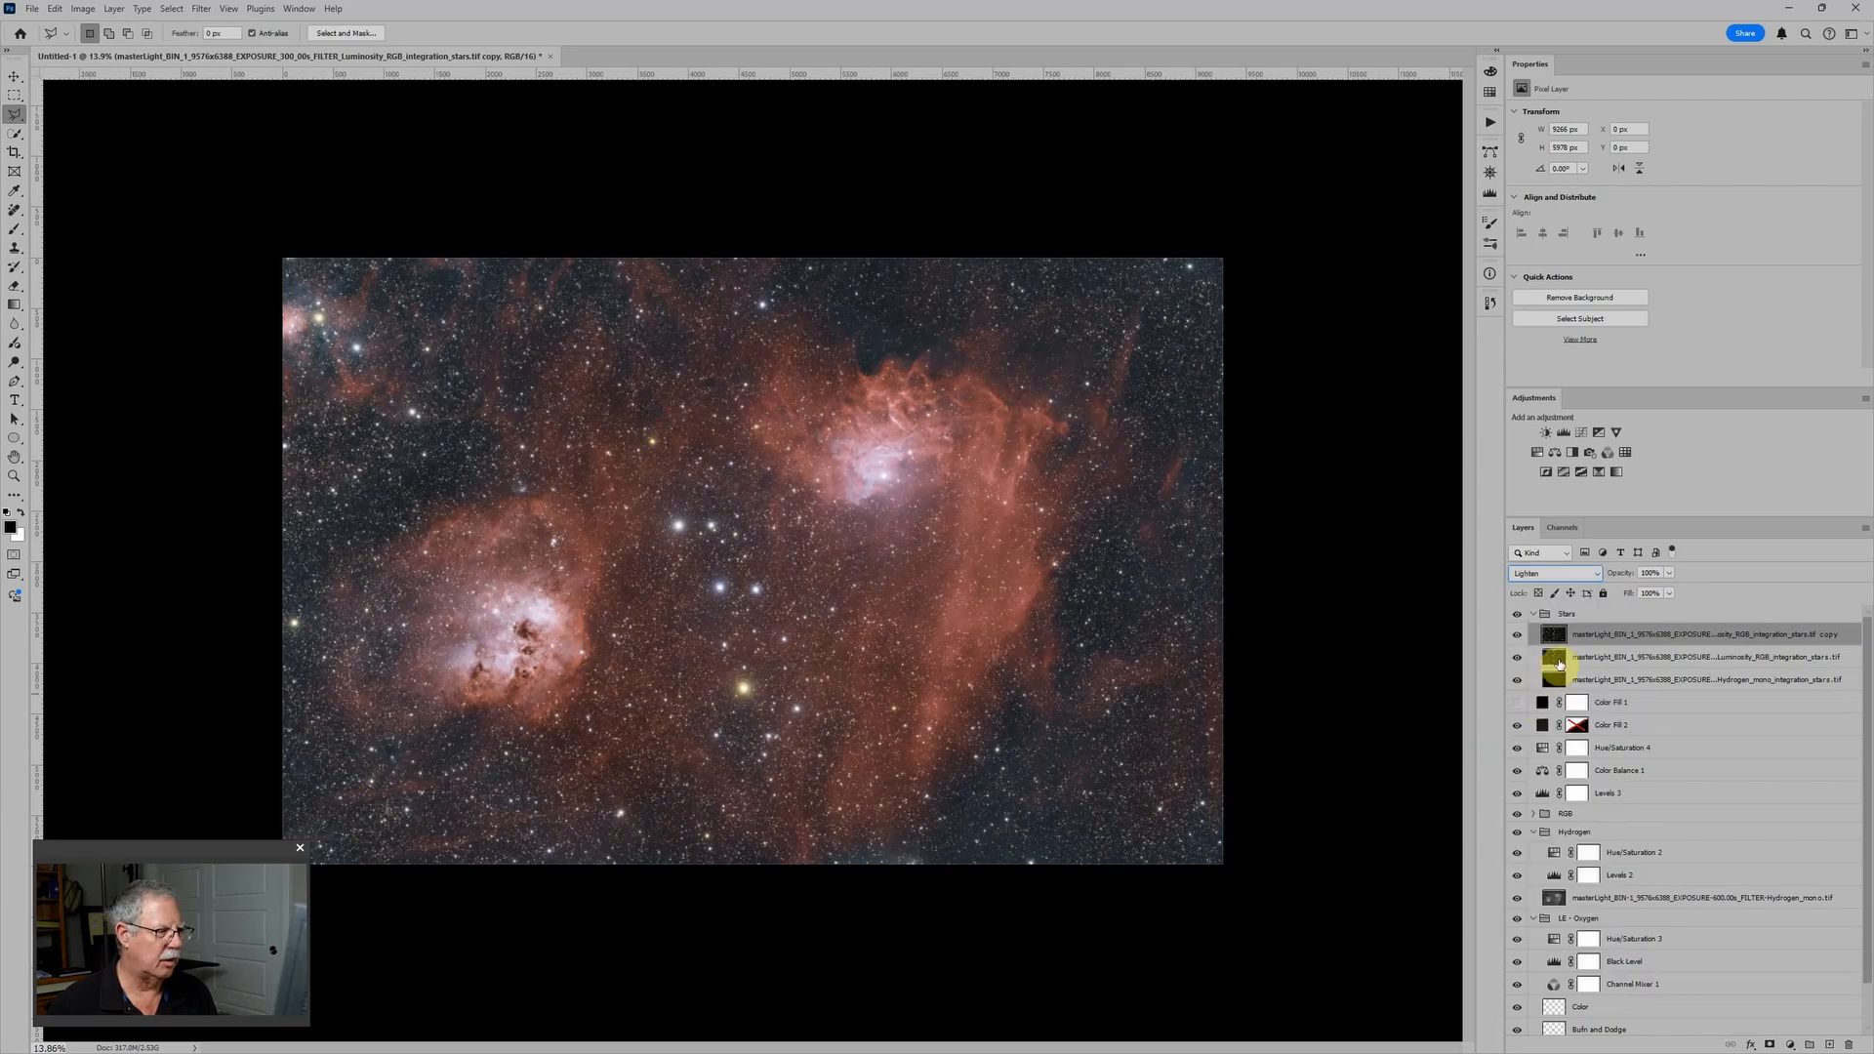
left_click_drag(1629, 579, 1523, 573)
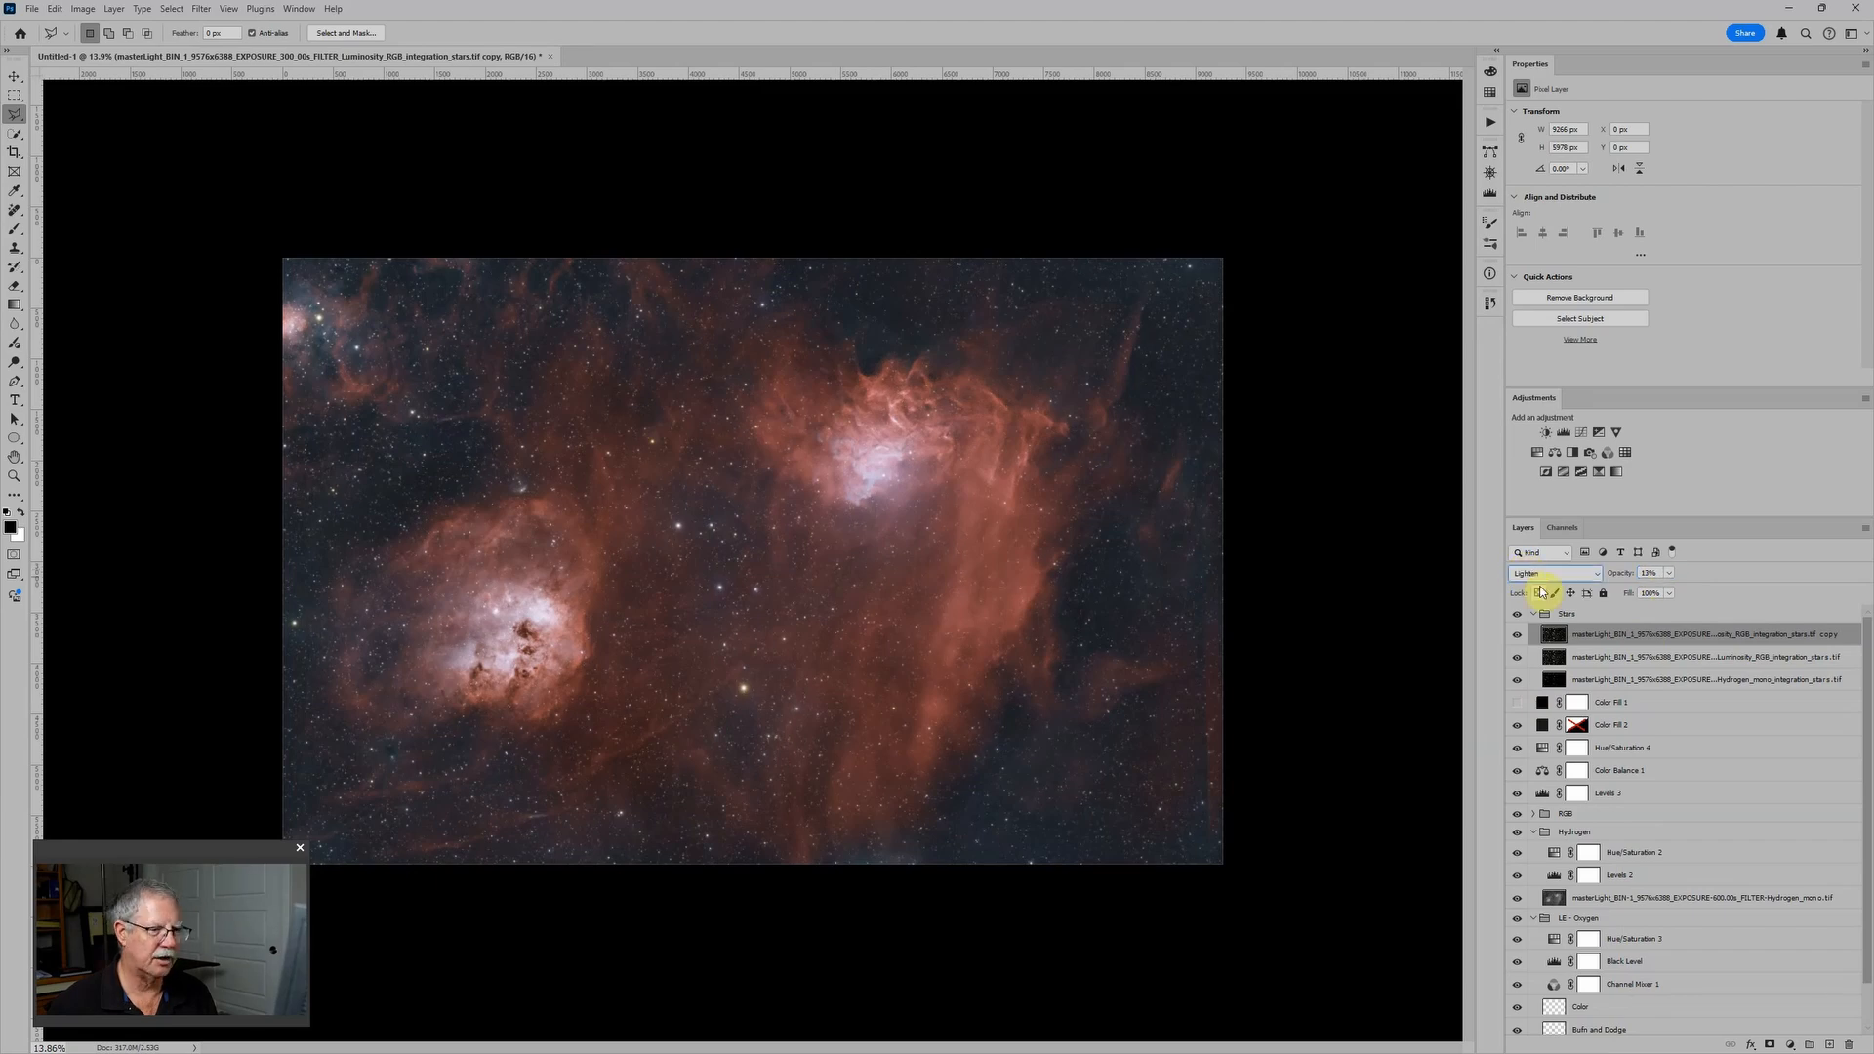
Compare the image with and without the duplicated Luminosity RGB stars layer, examining the stars up close and across the whole frame
left_click(1518, 636)
left_click(1518, 636)
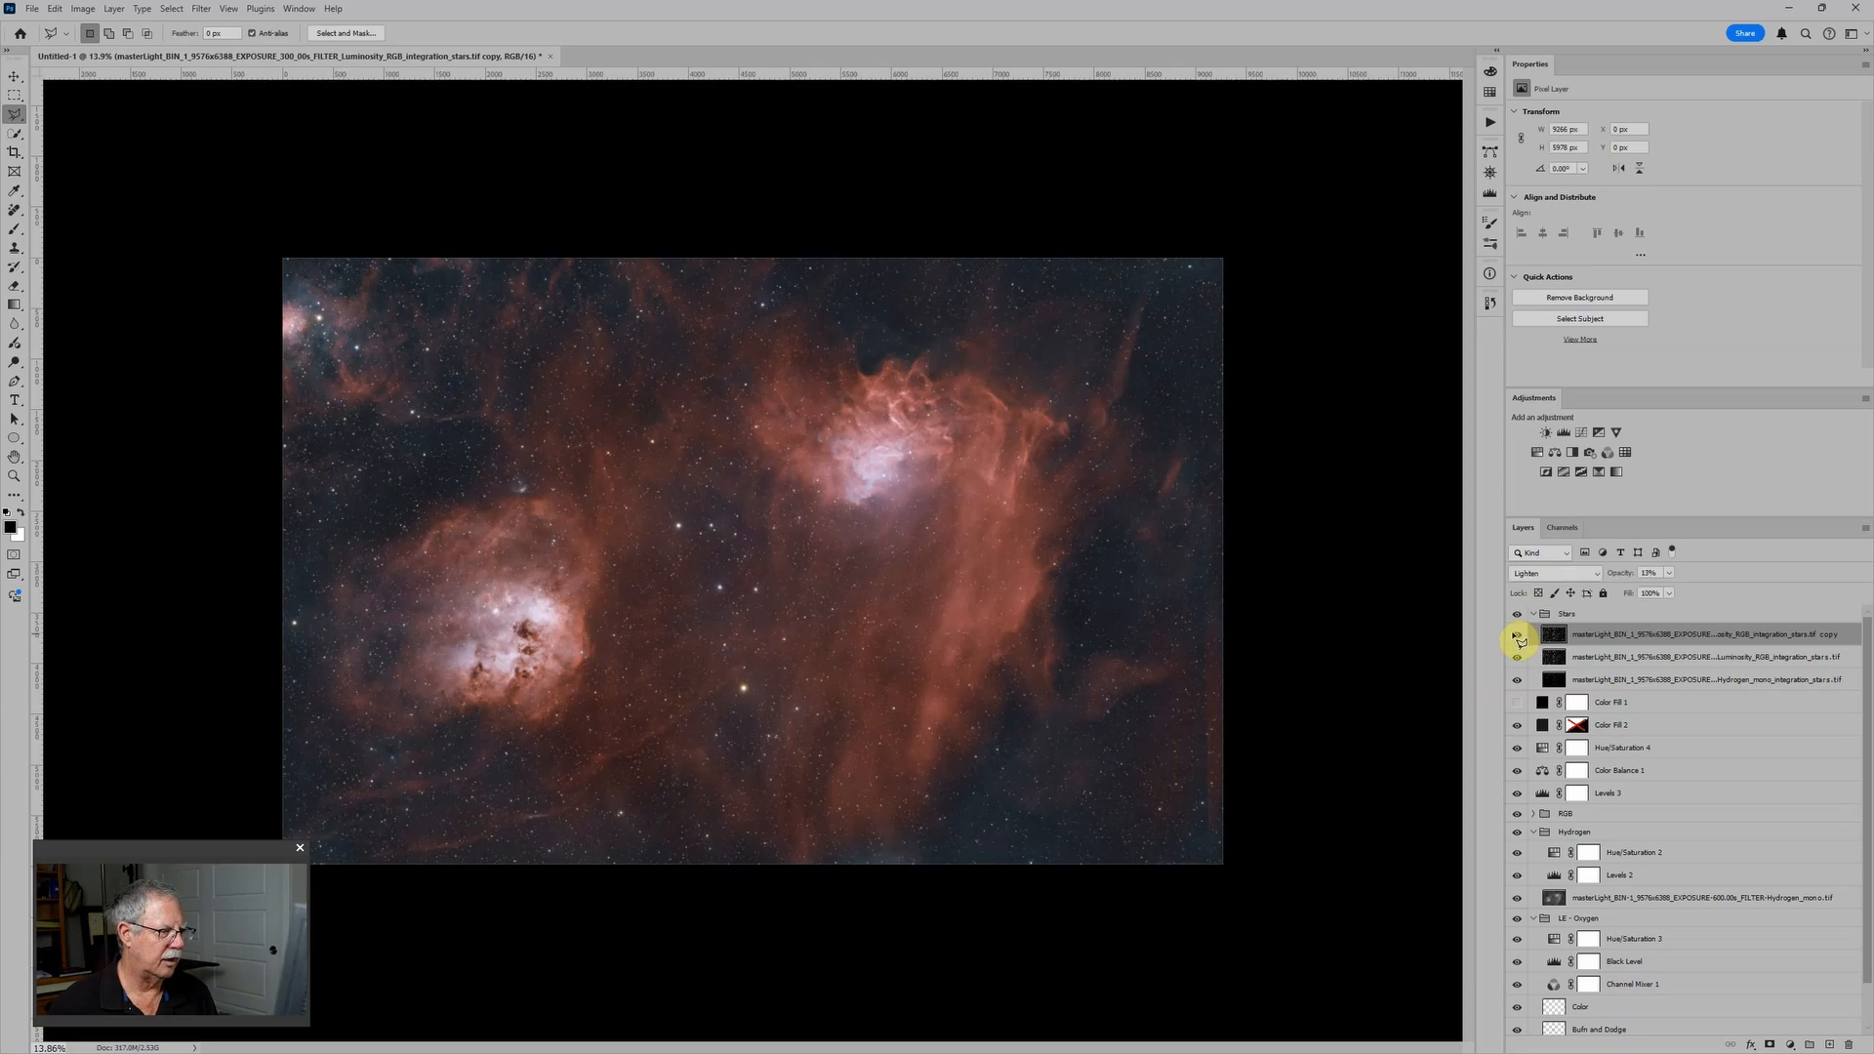
scroll(824, 711, "up", 5)
scroll(726, 748, "down", 5)
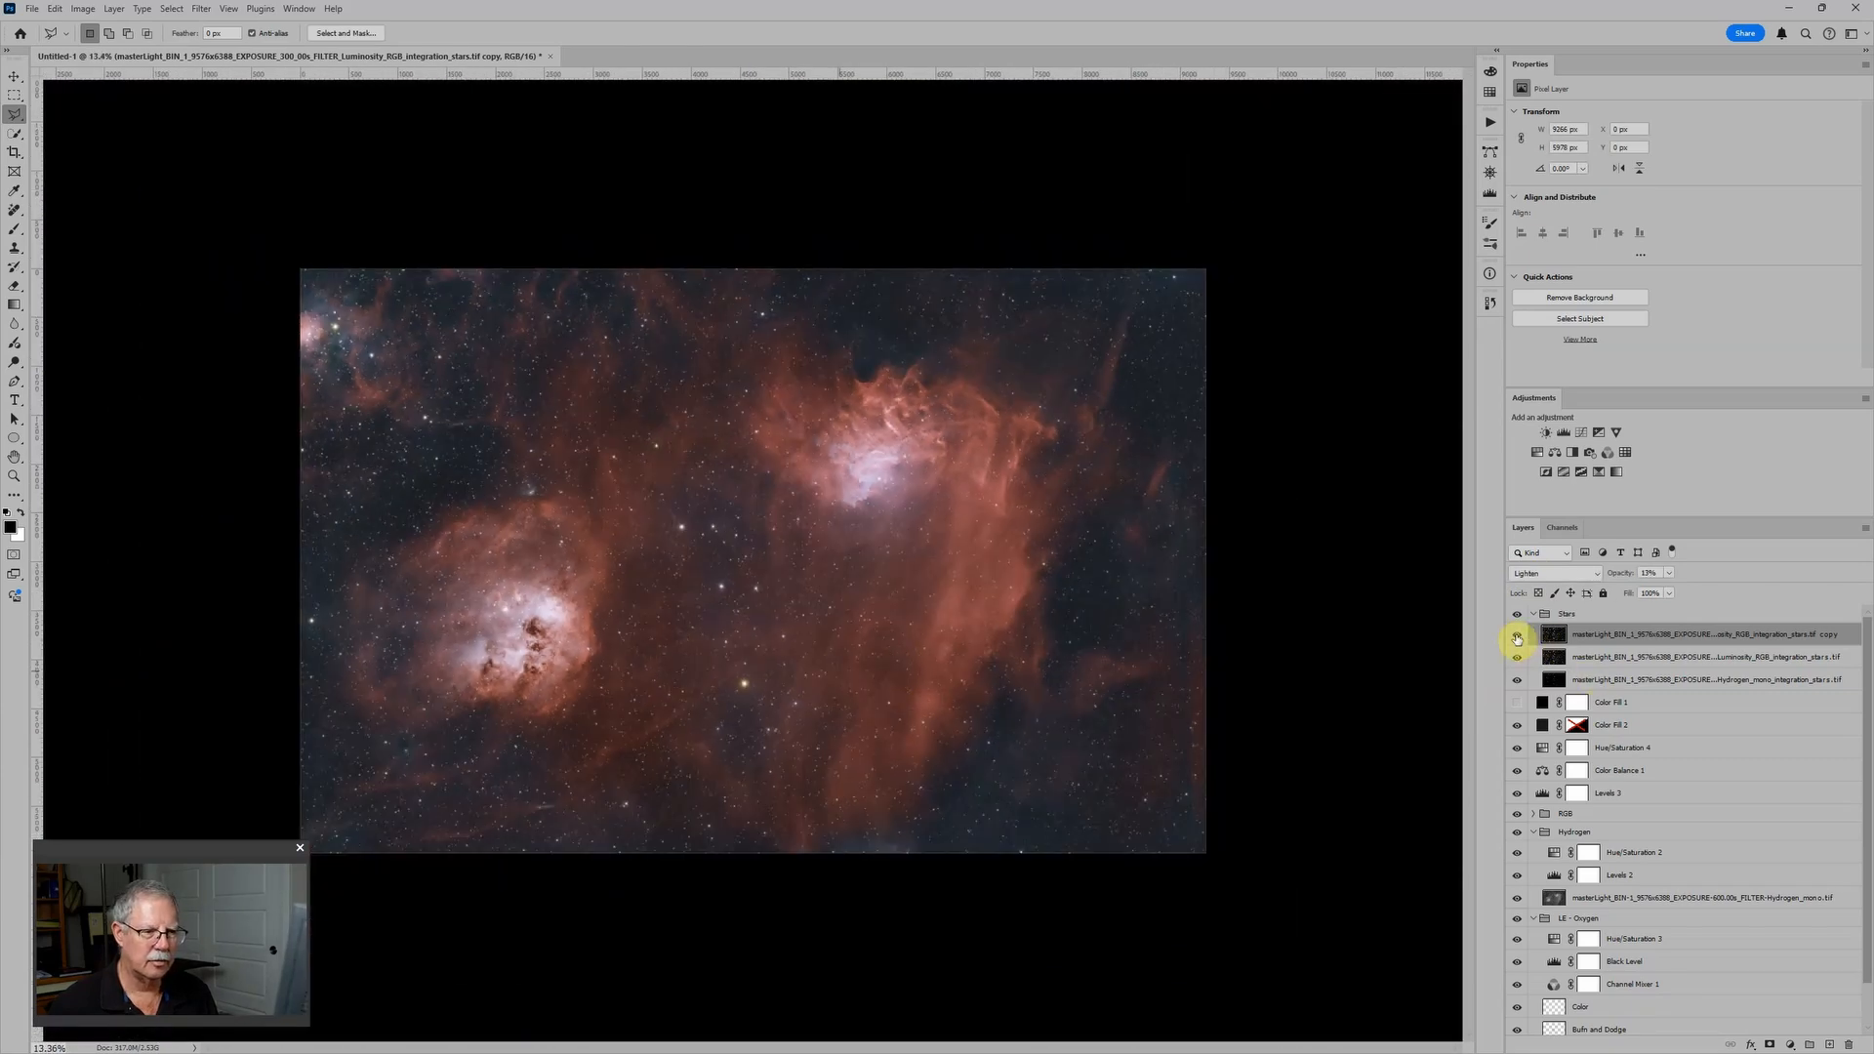
left_click(1518, 636)
left_click(1518, 635)
left_click(1518, 635)
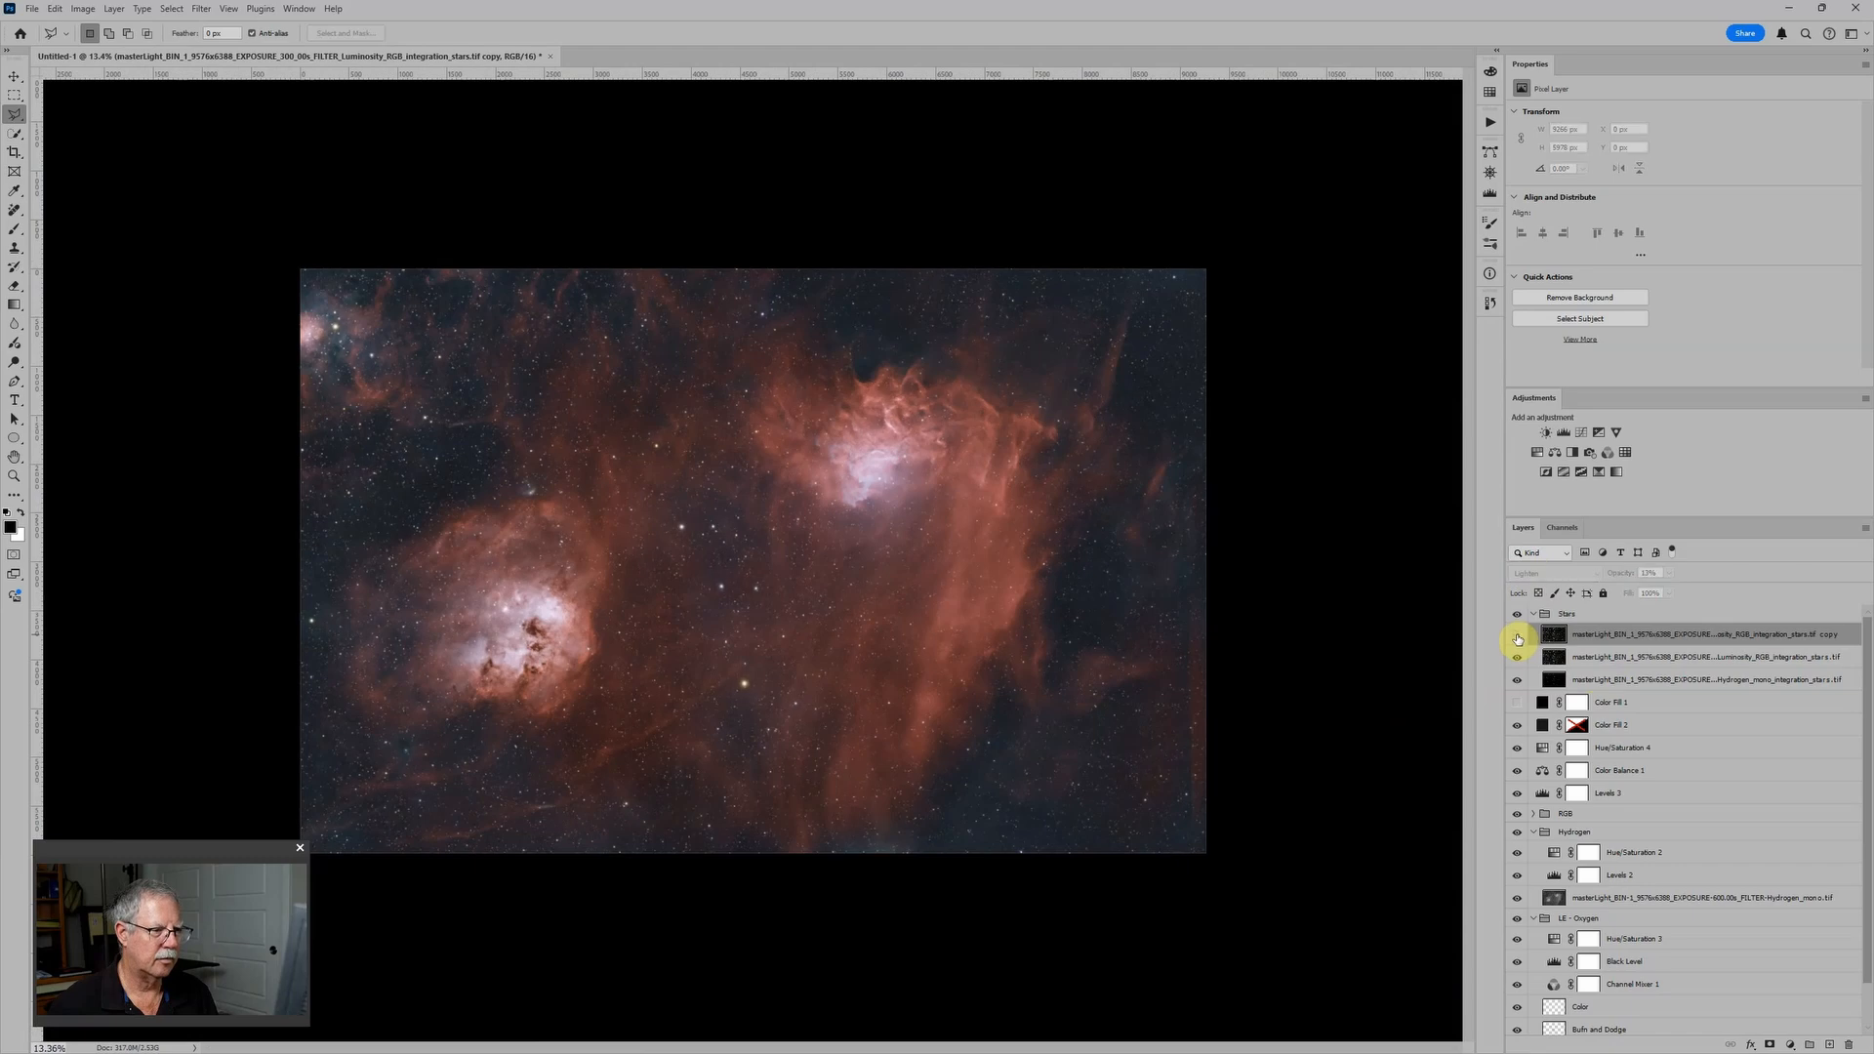
left_click(1518, 636)
scroll(892, 615, "up", 4)
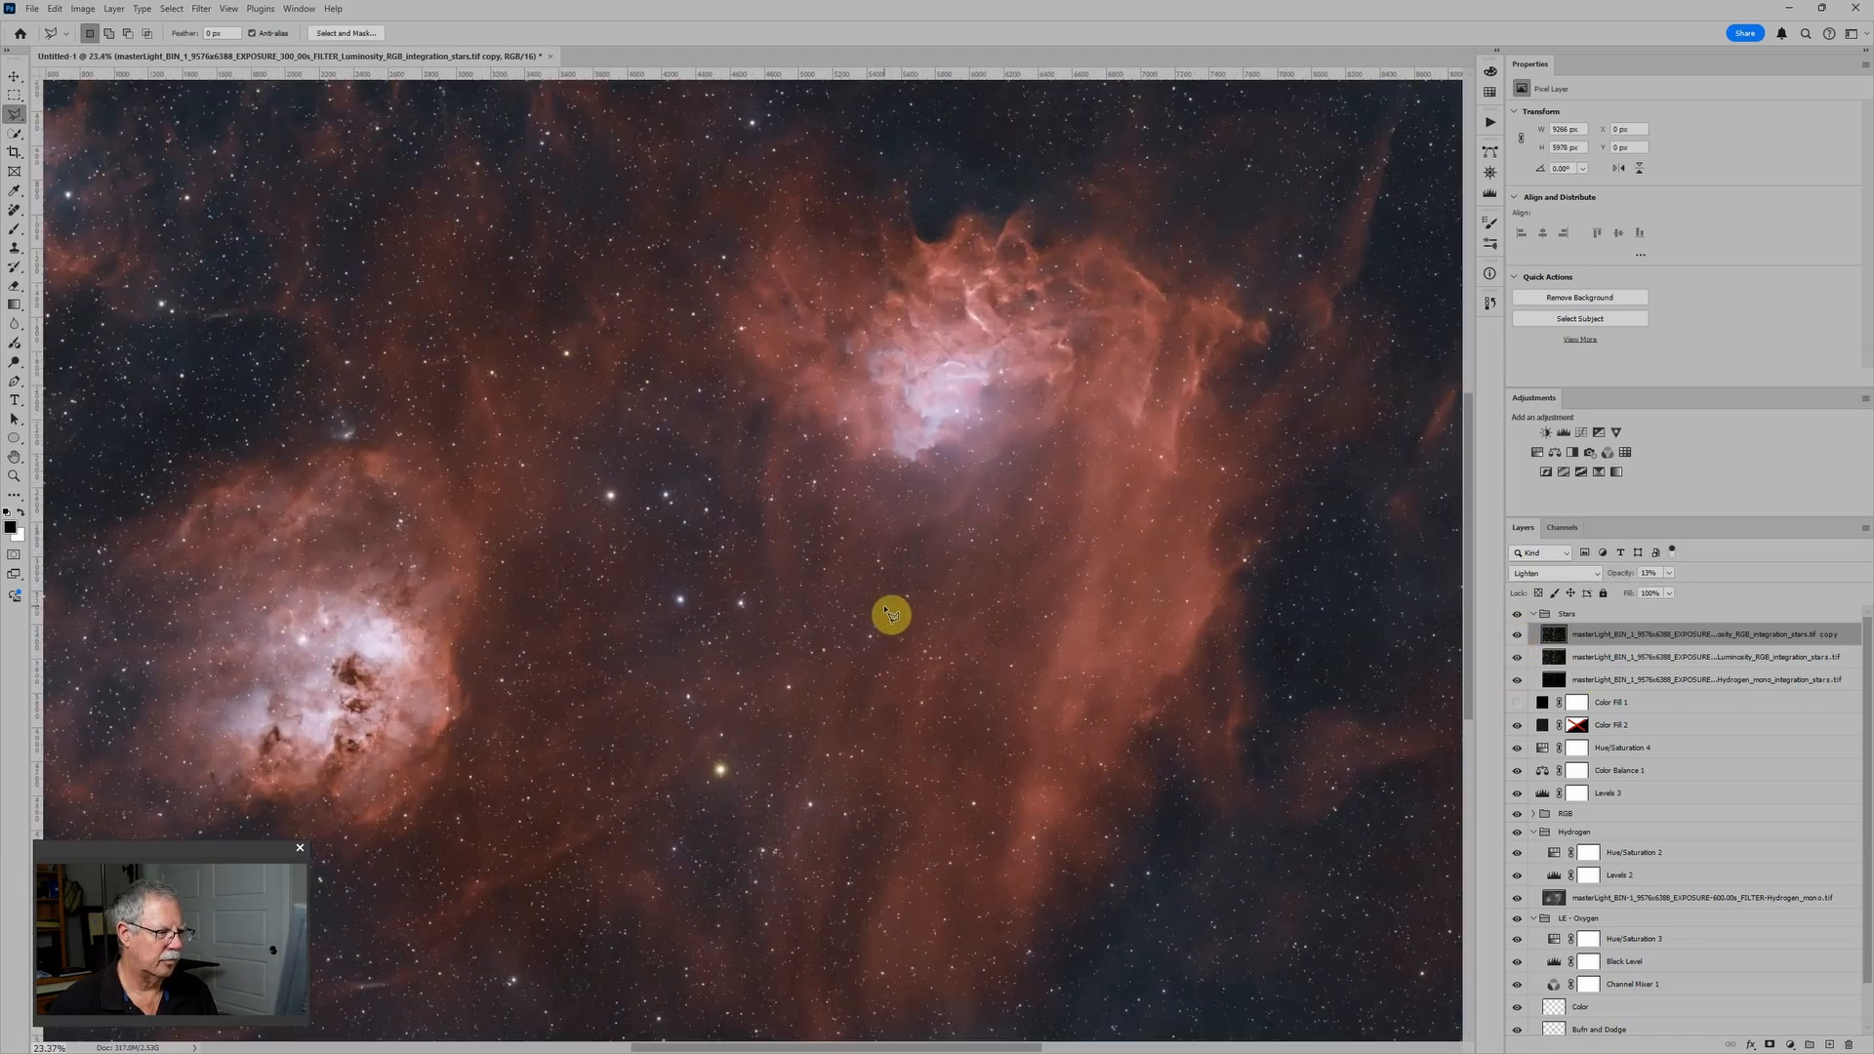
scroll(891, 615, "down", 3)
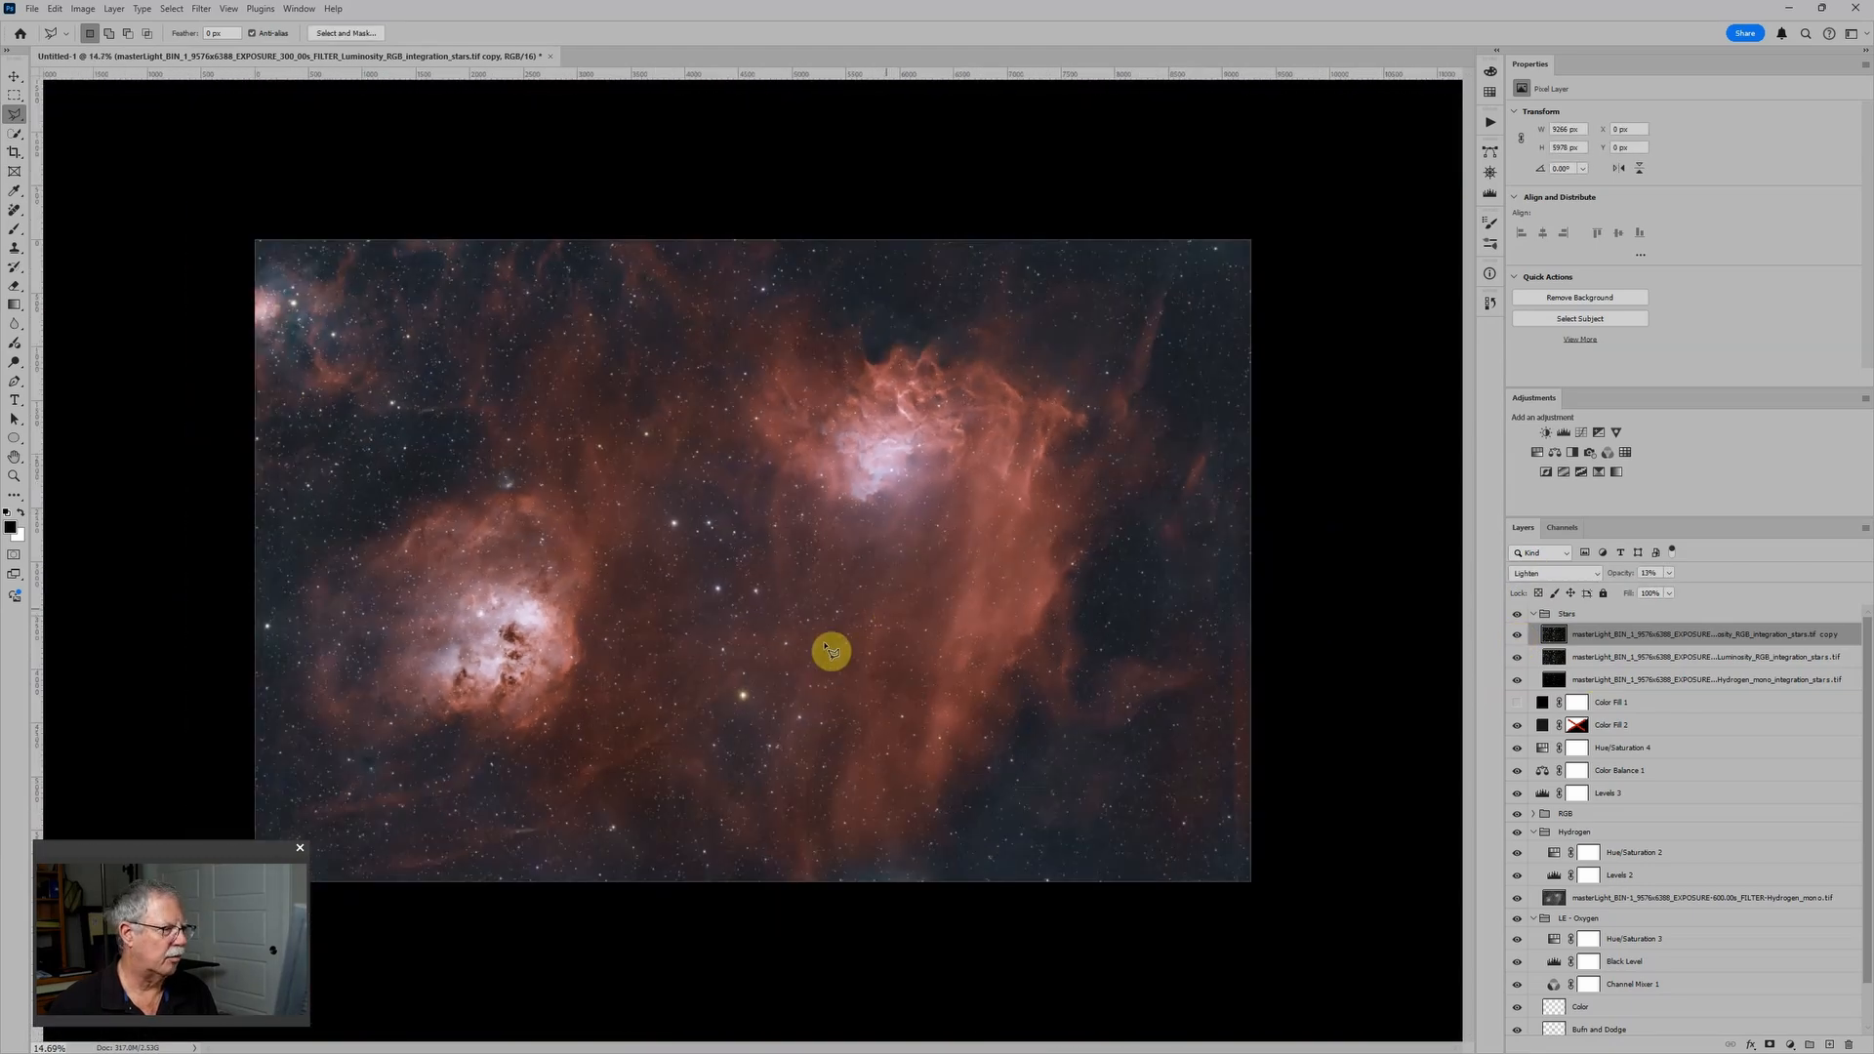
scroll(864, 601, "down", 2)
scroll(824, 577, "up", 2)
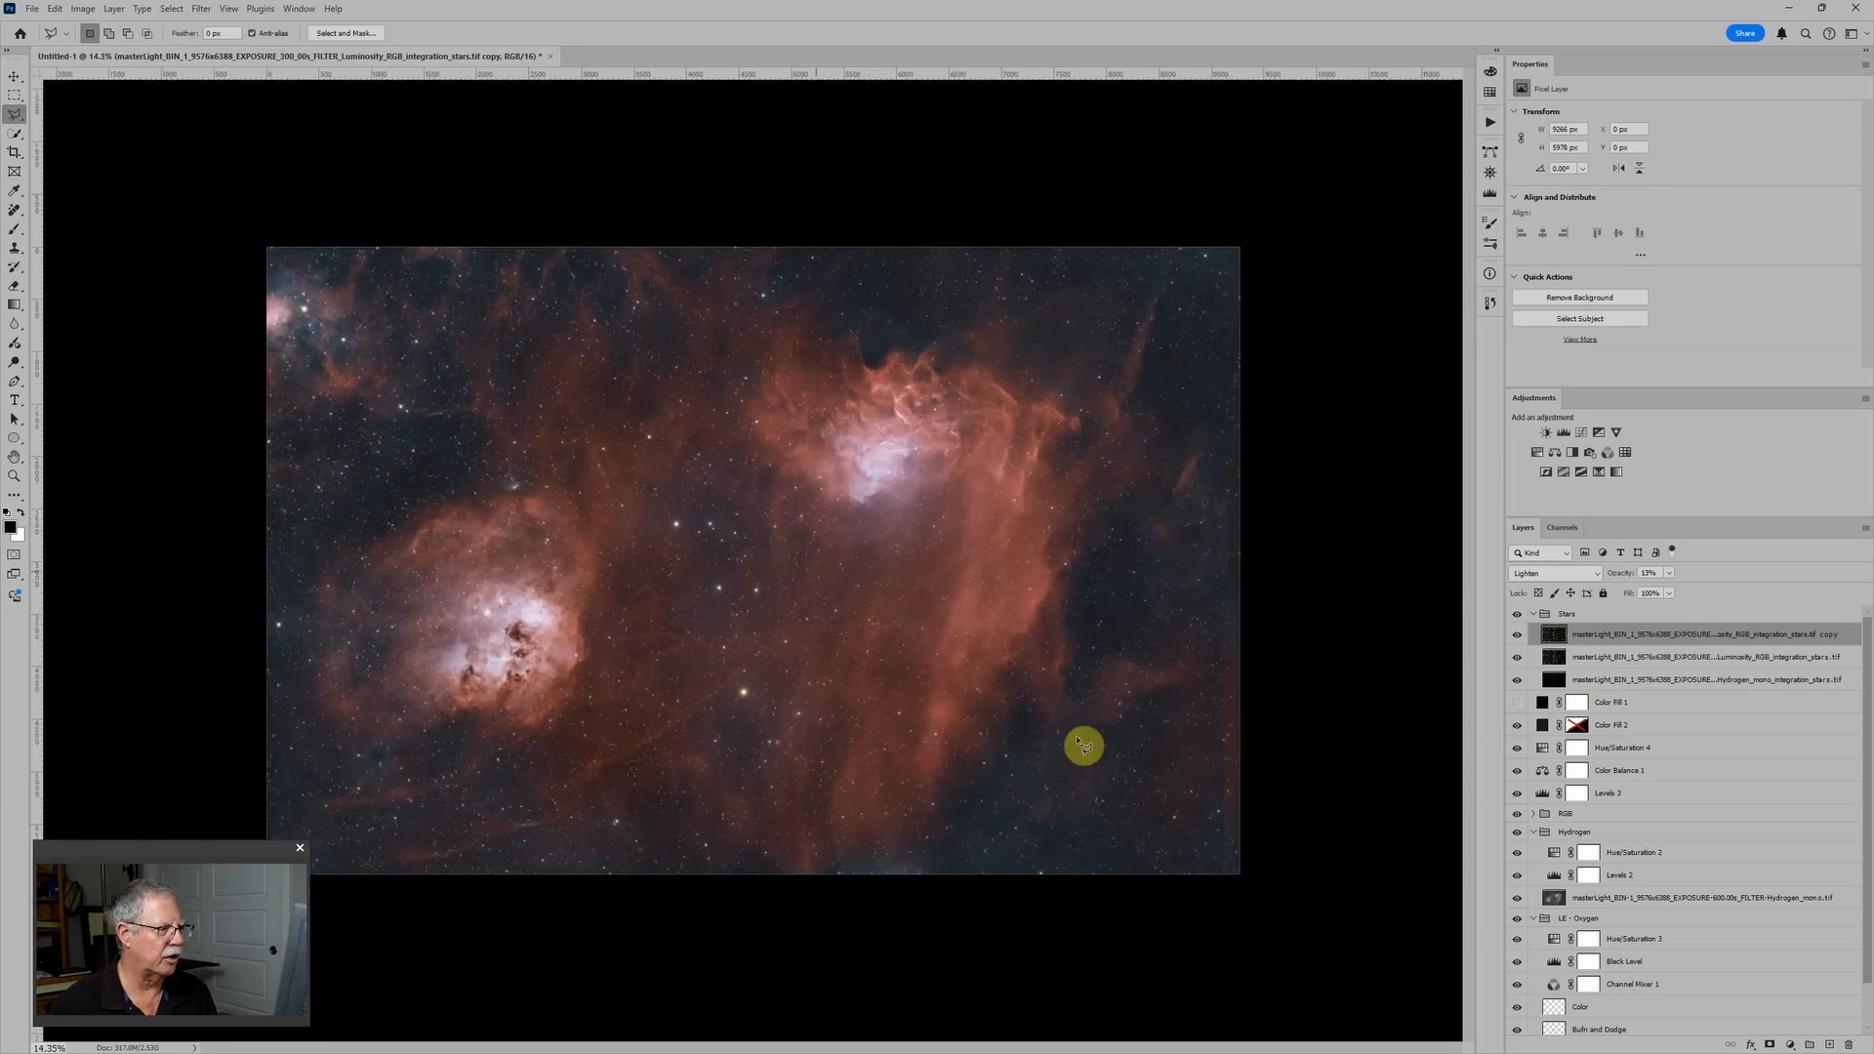
Convert the three star image layers in the Stars group into one smart object
left_click(1616, 680, "shift")
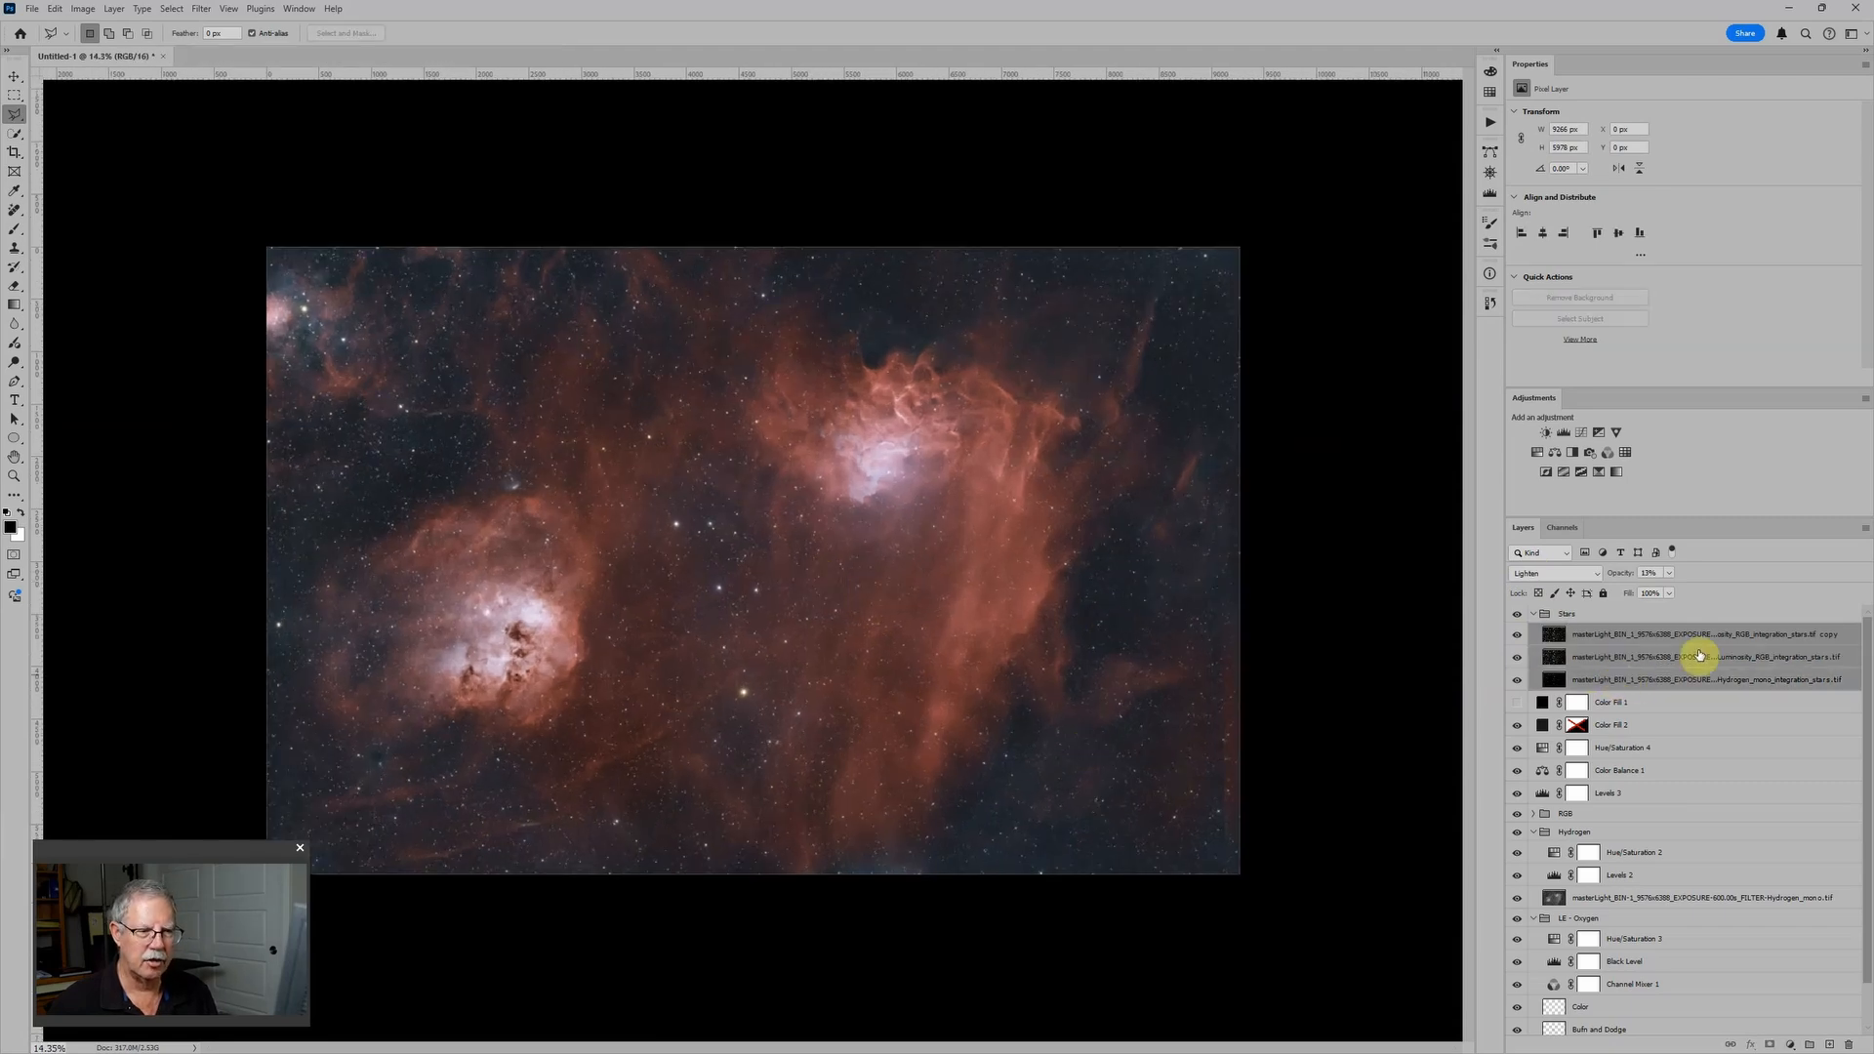
right_click(1848, 640)
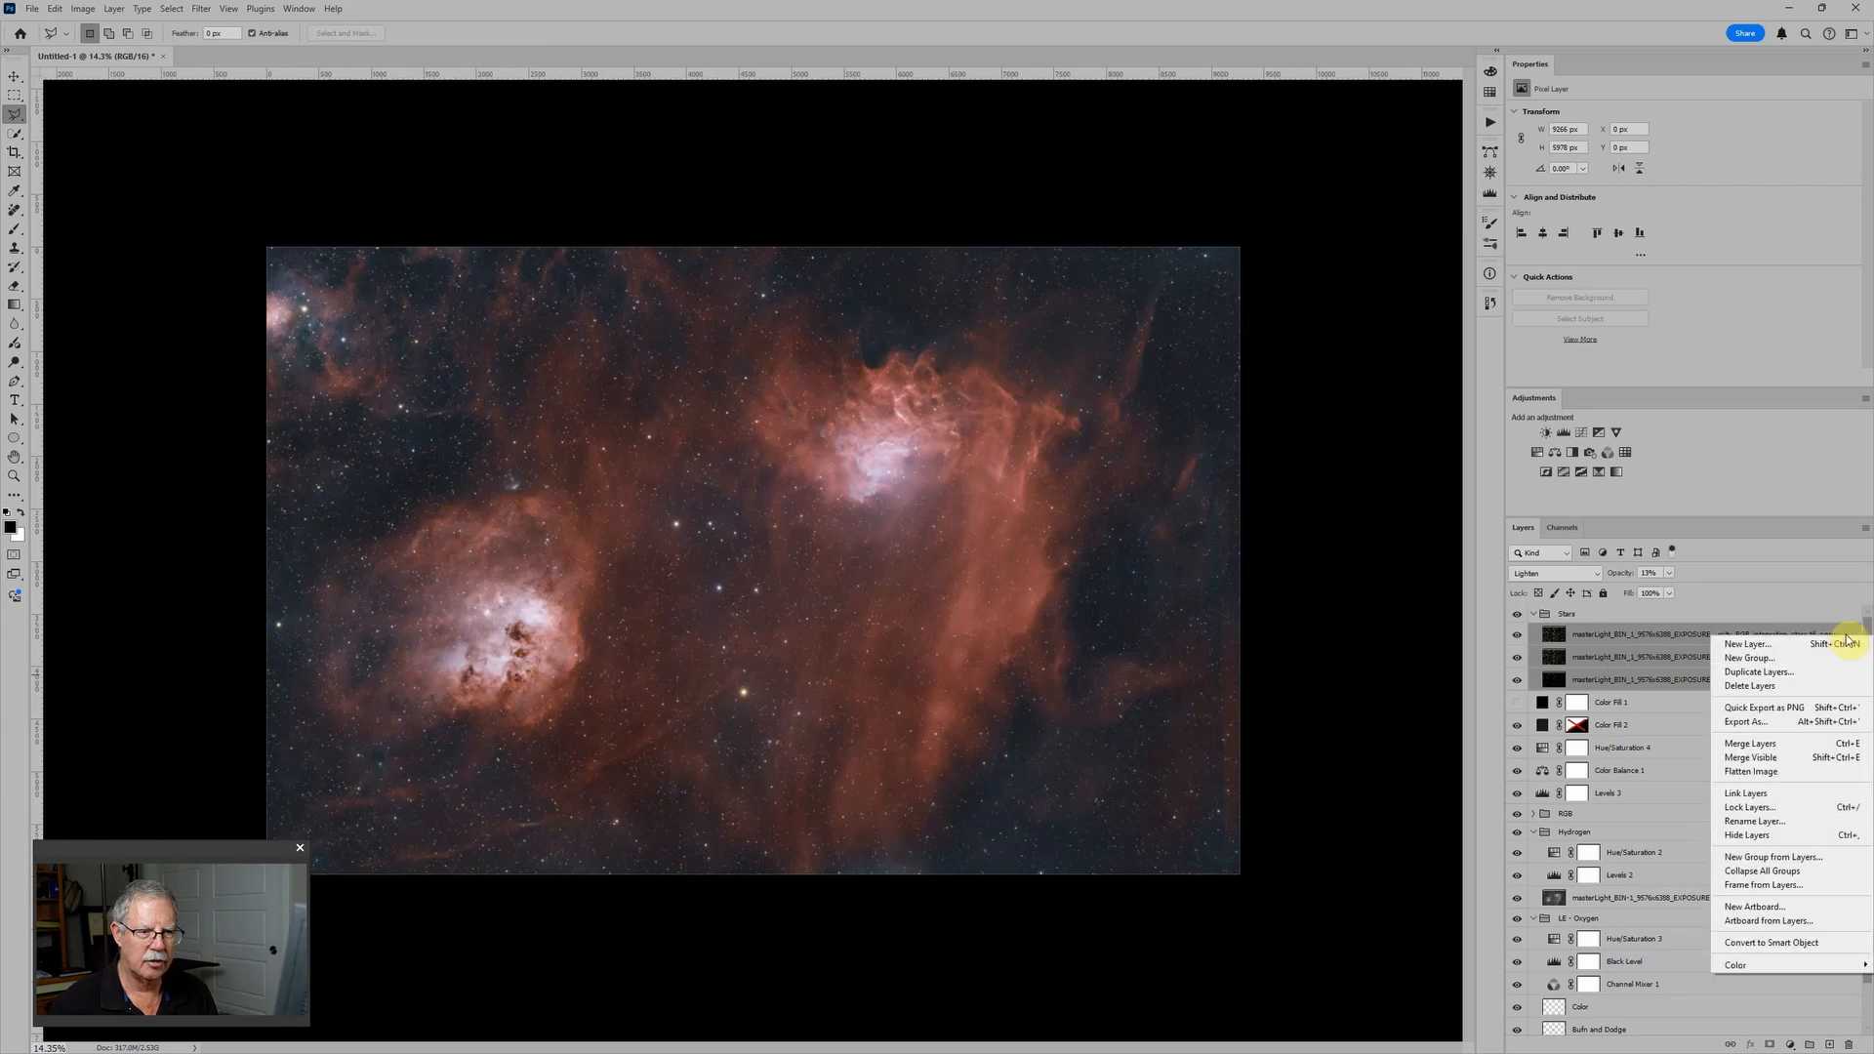
left_click(1763, 944)
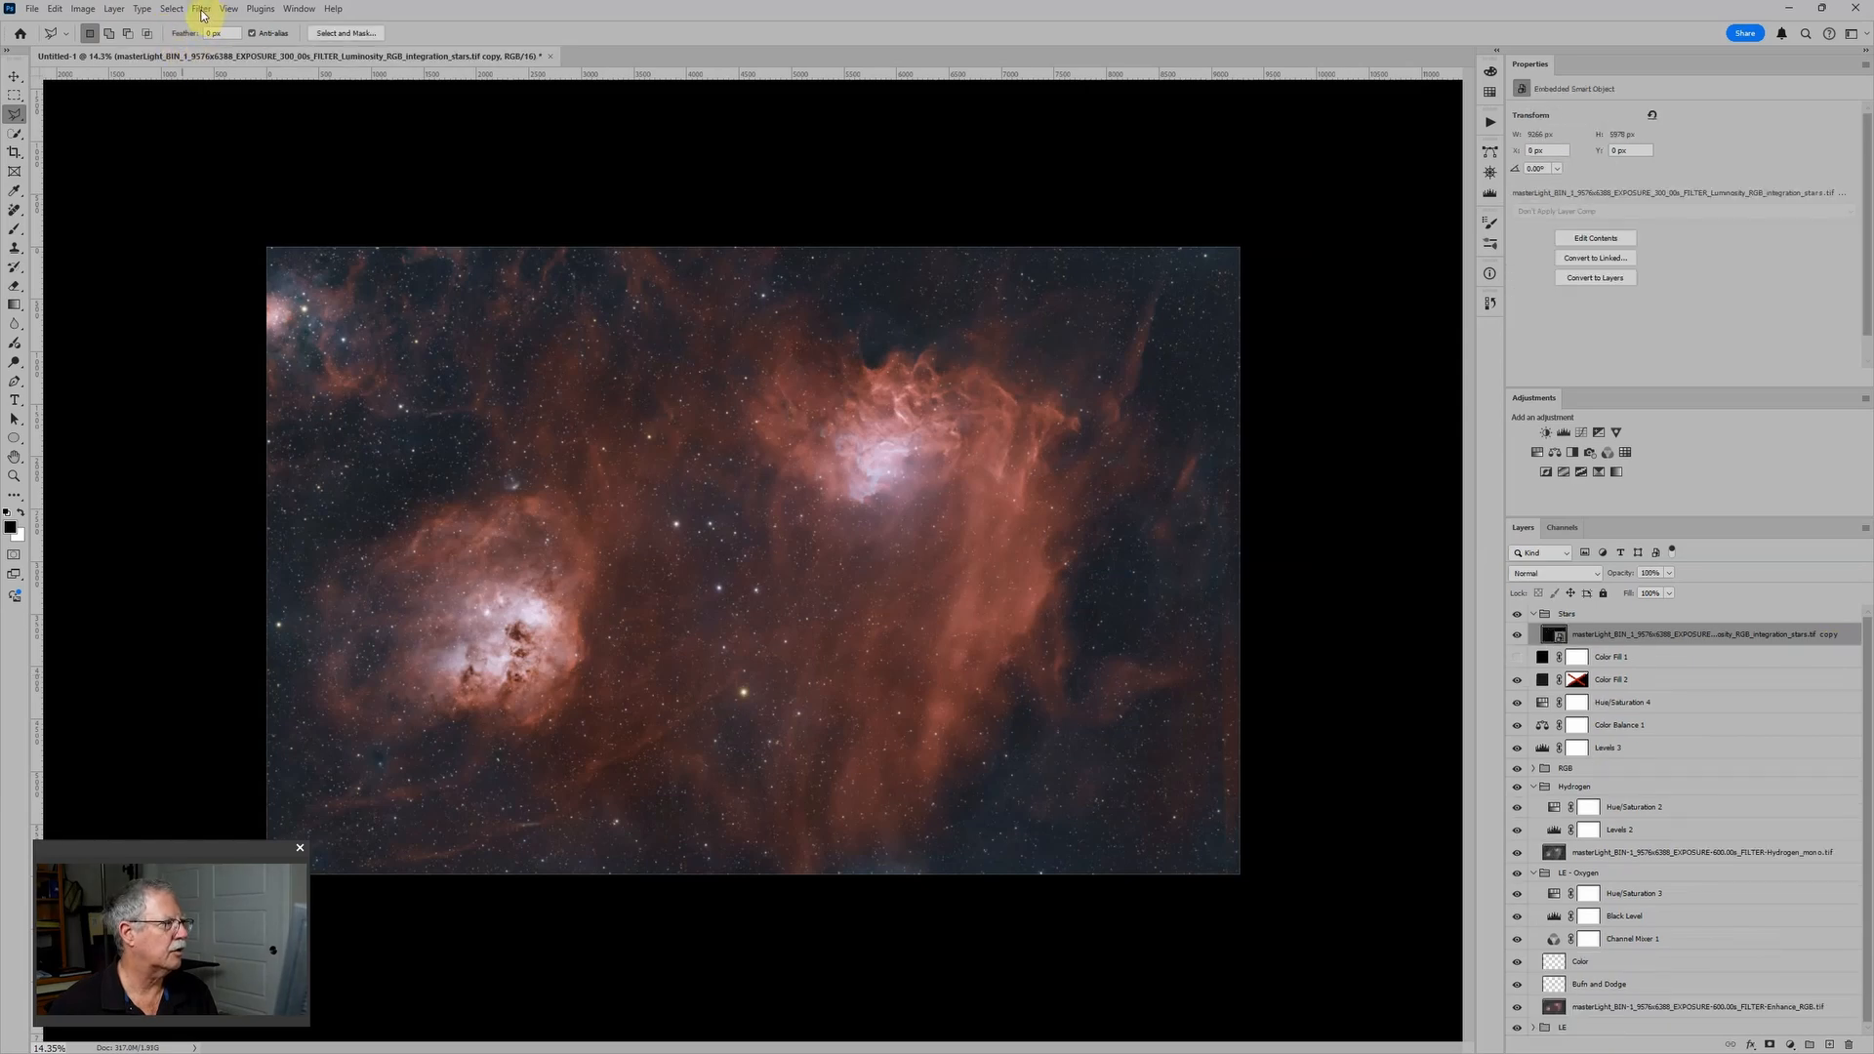
Apply the Dust & Scratches filter to the stars smart object with a threshold of 0, and inspect the stars at different magnifications
left_click(201, 10)
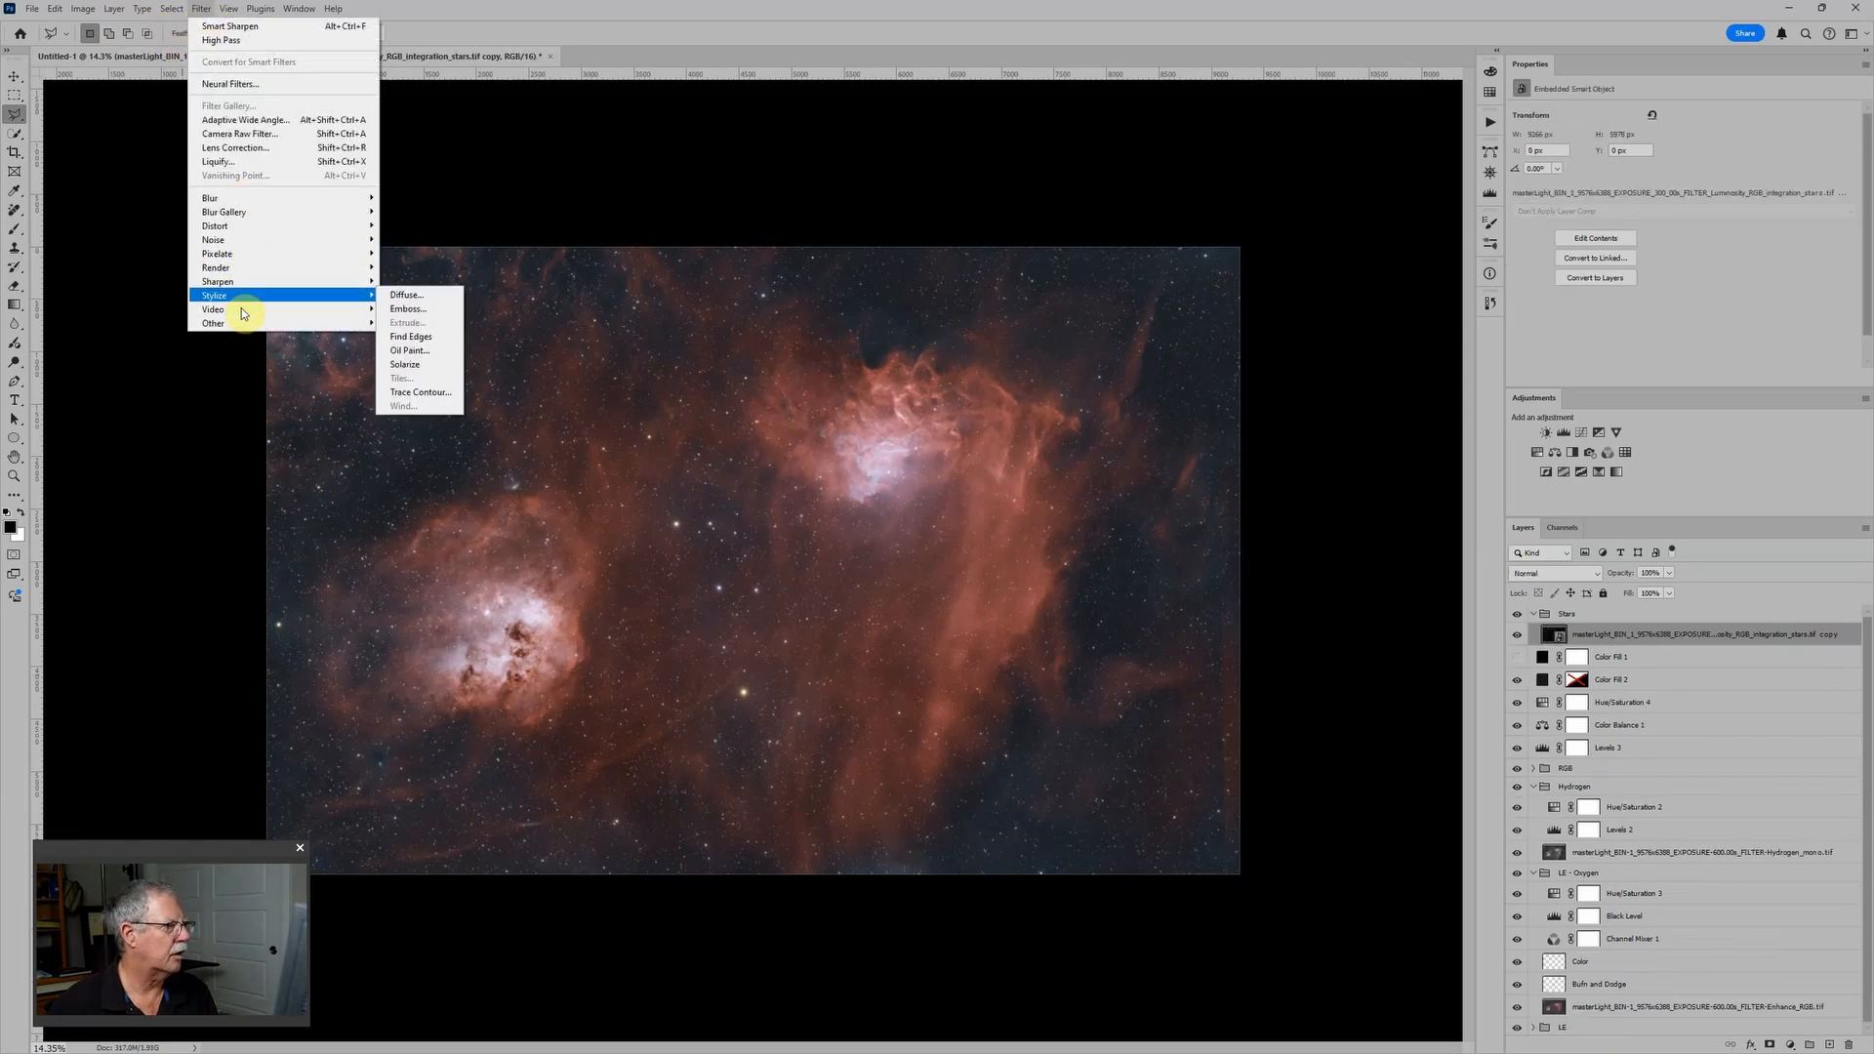
mouse_move(249, 240)
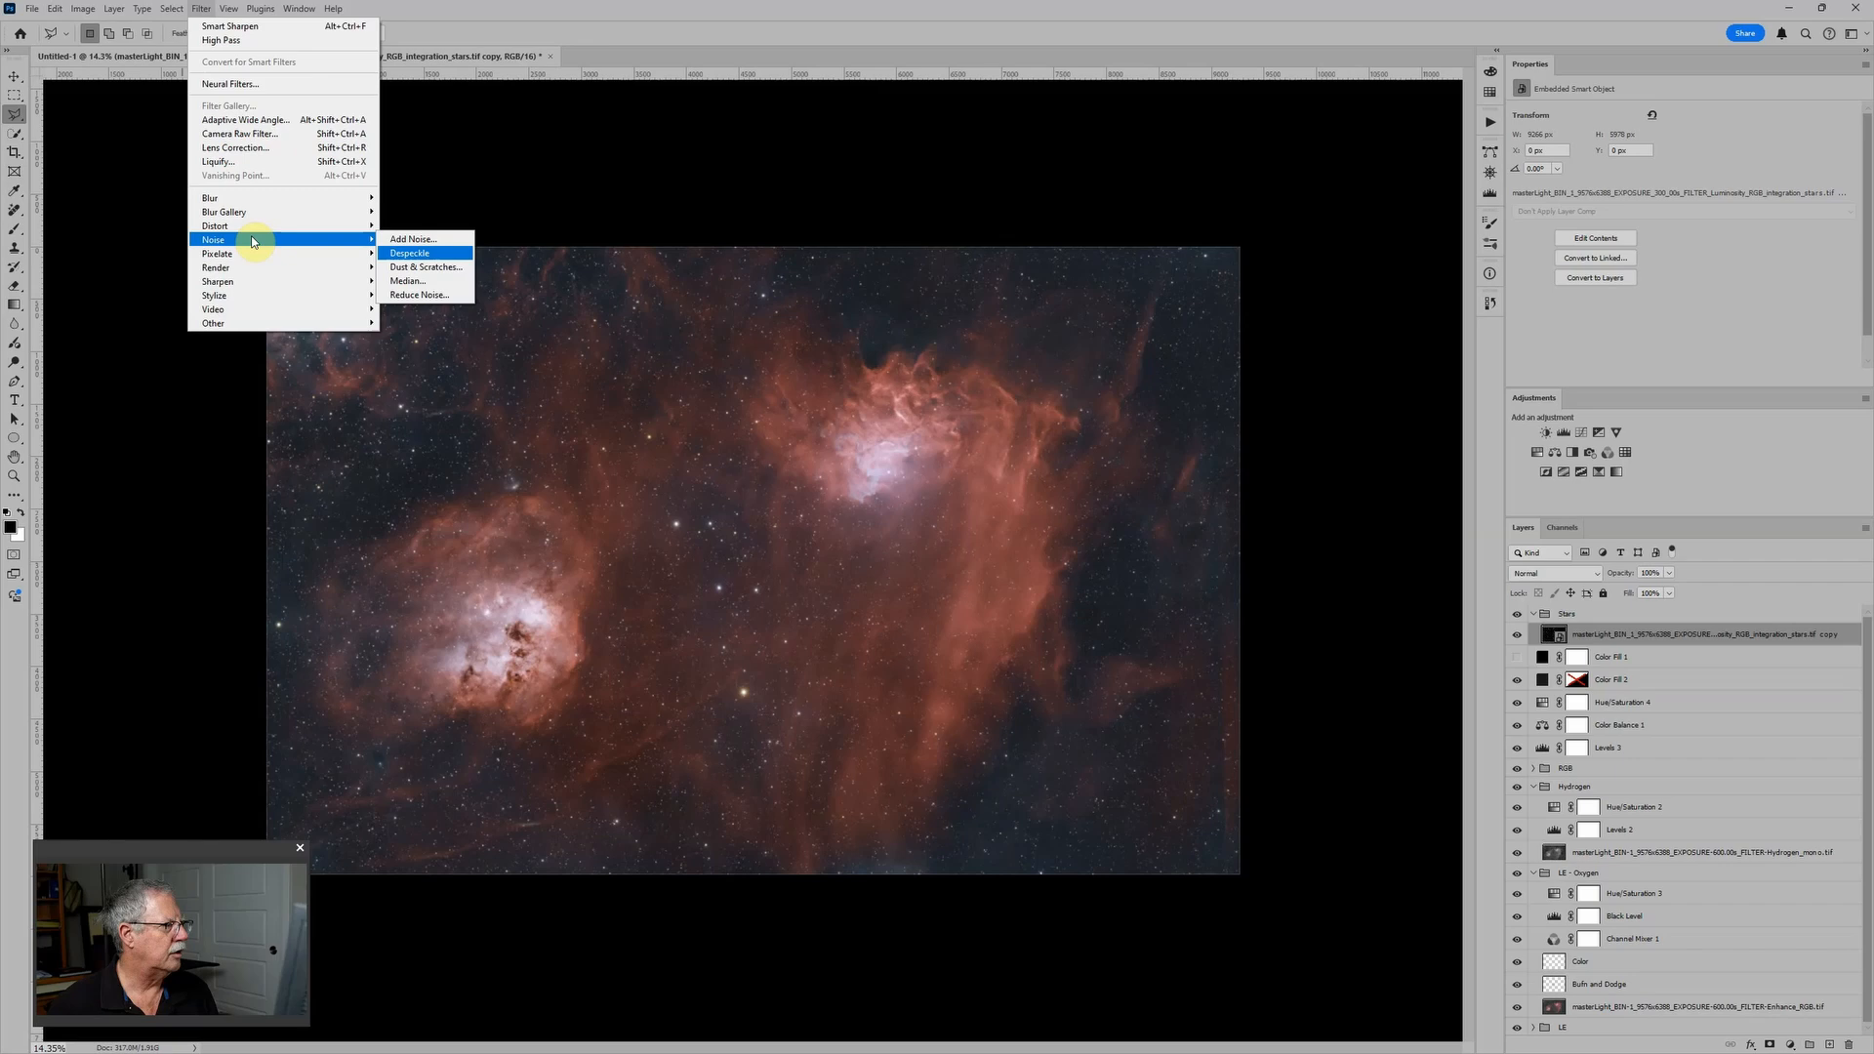
left_click(416, 270)
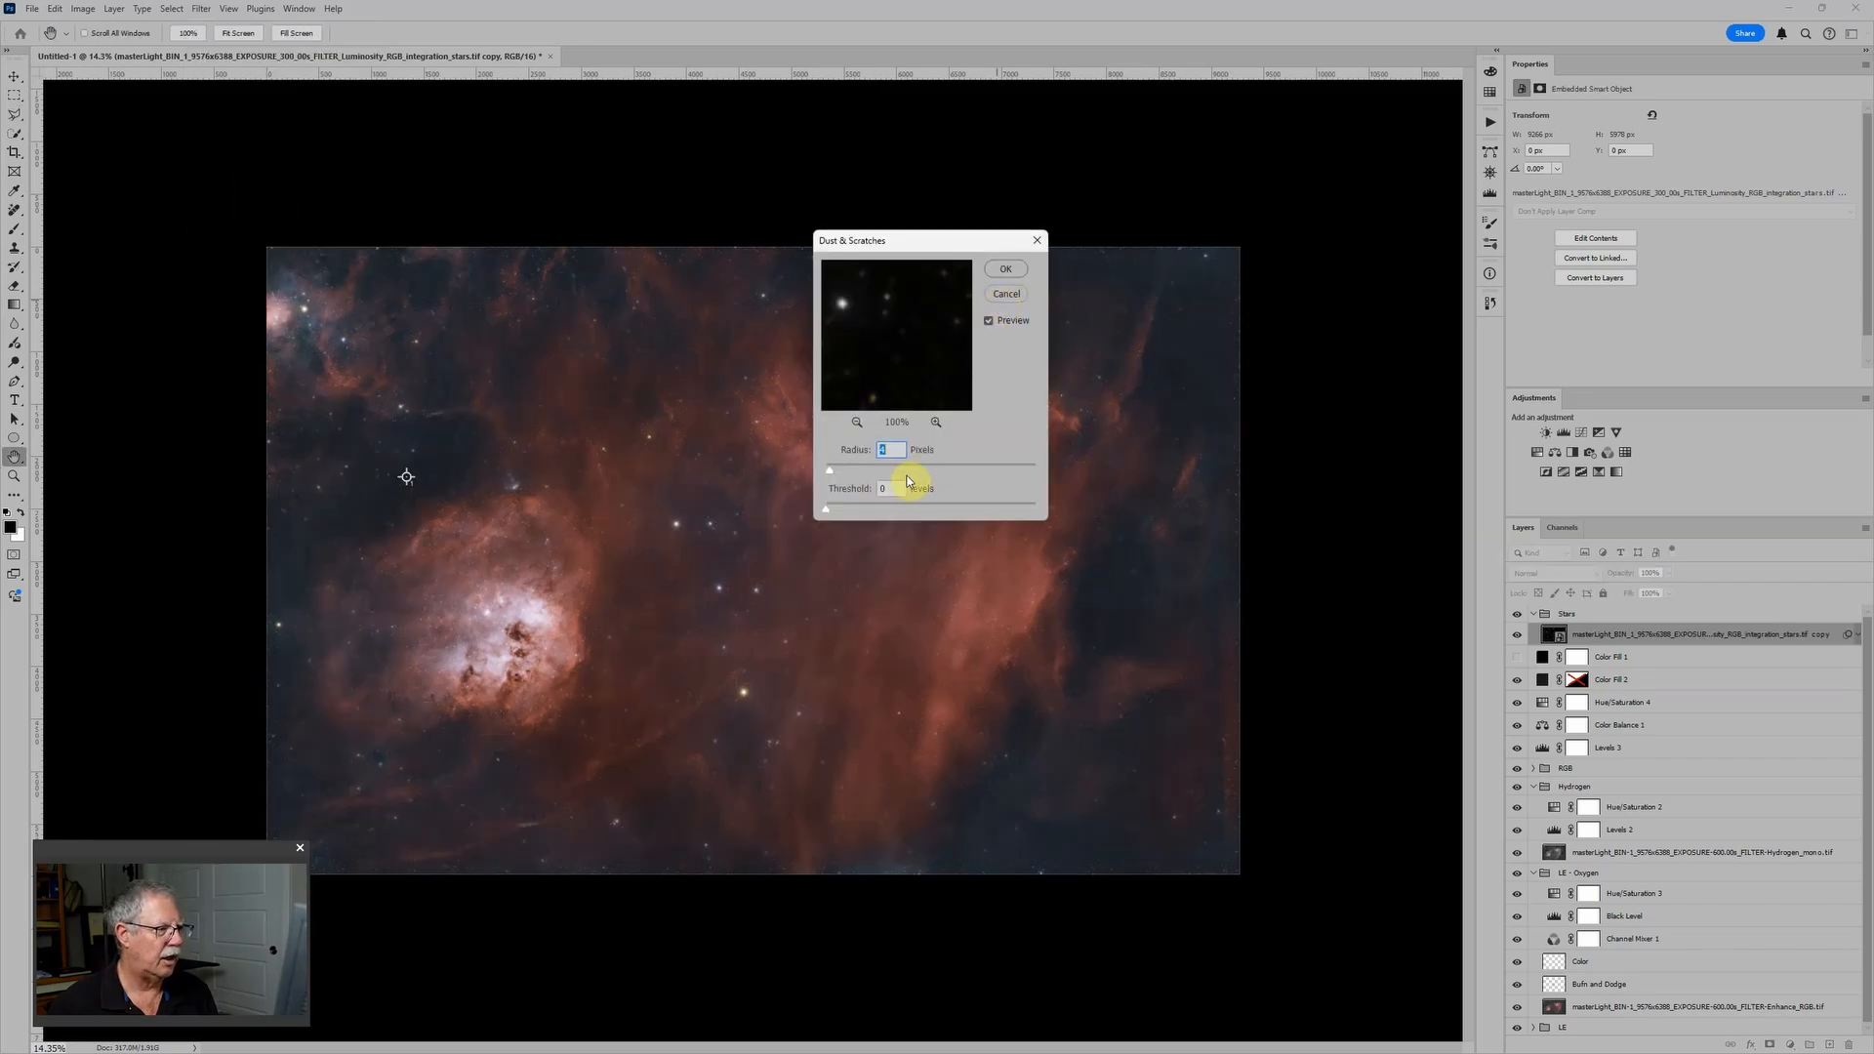
left_click(991, 270)
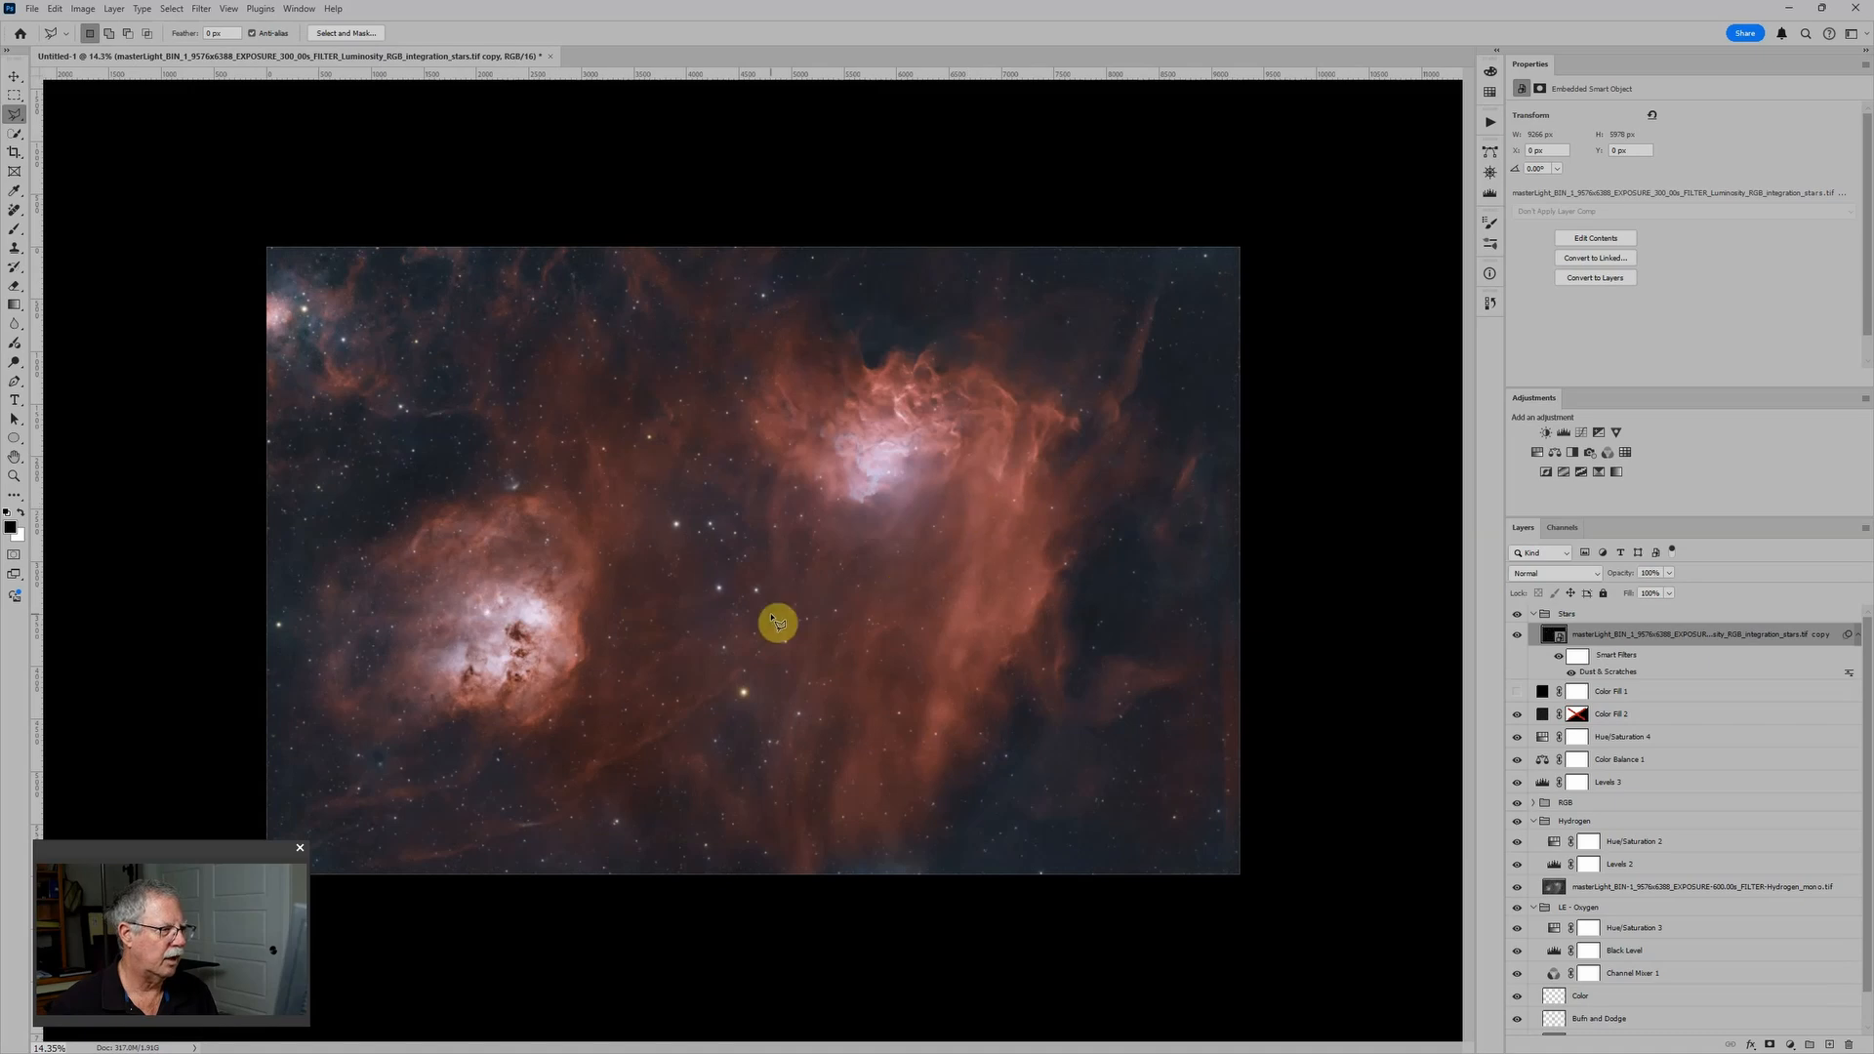
scroll(778, 621, "up", 3)
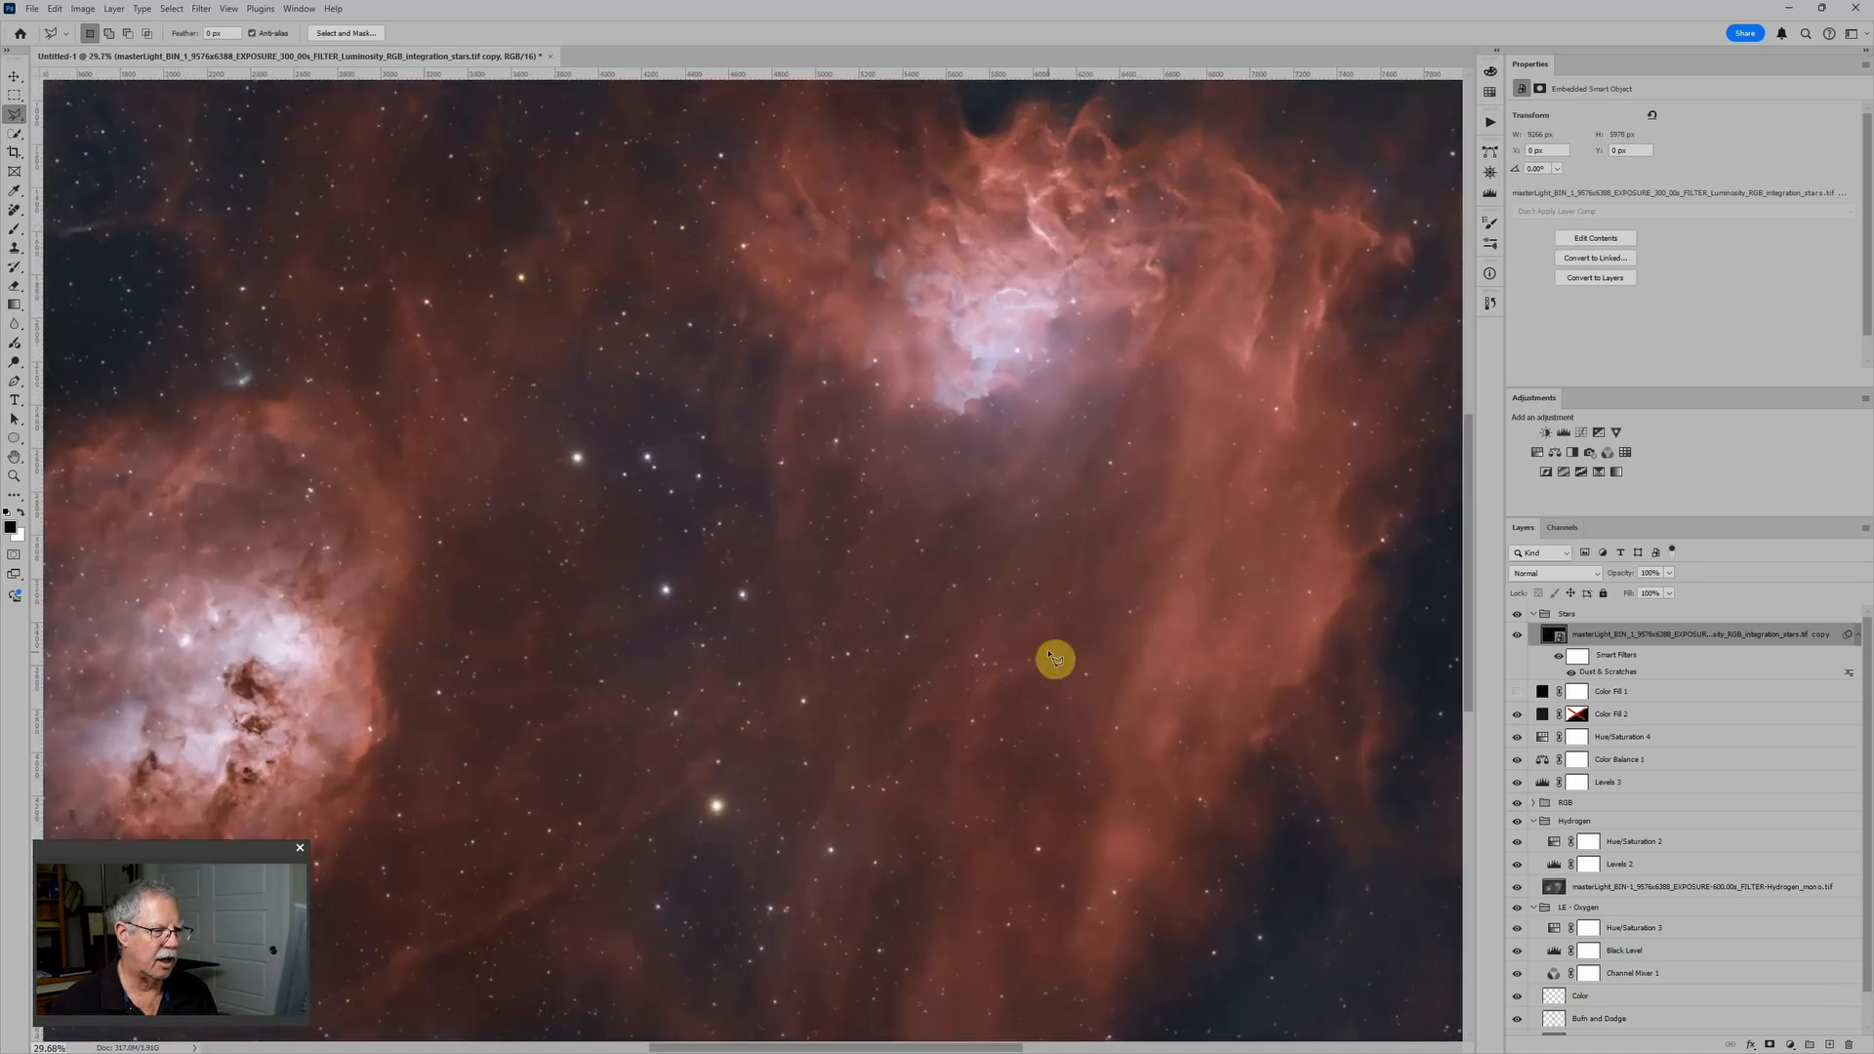
scroll(1056, 658, "down", 3)
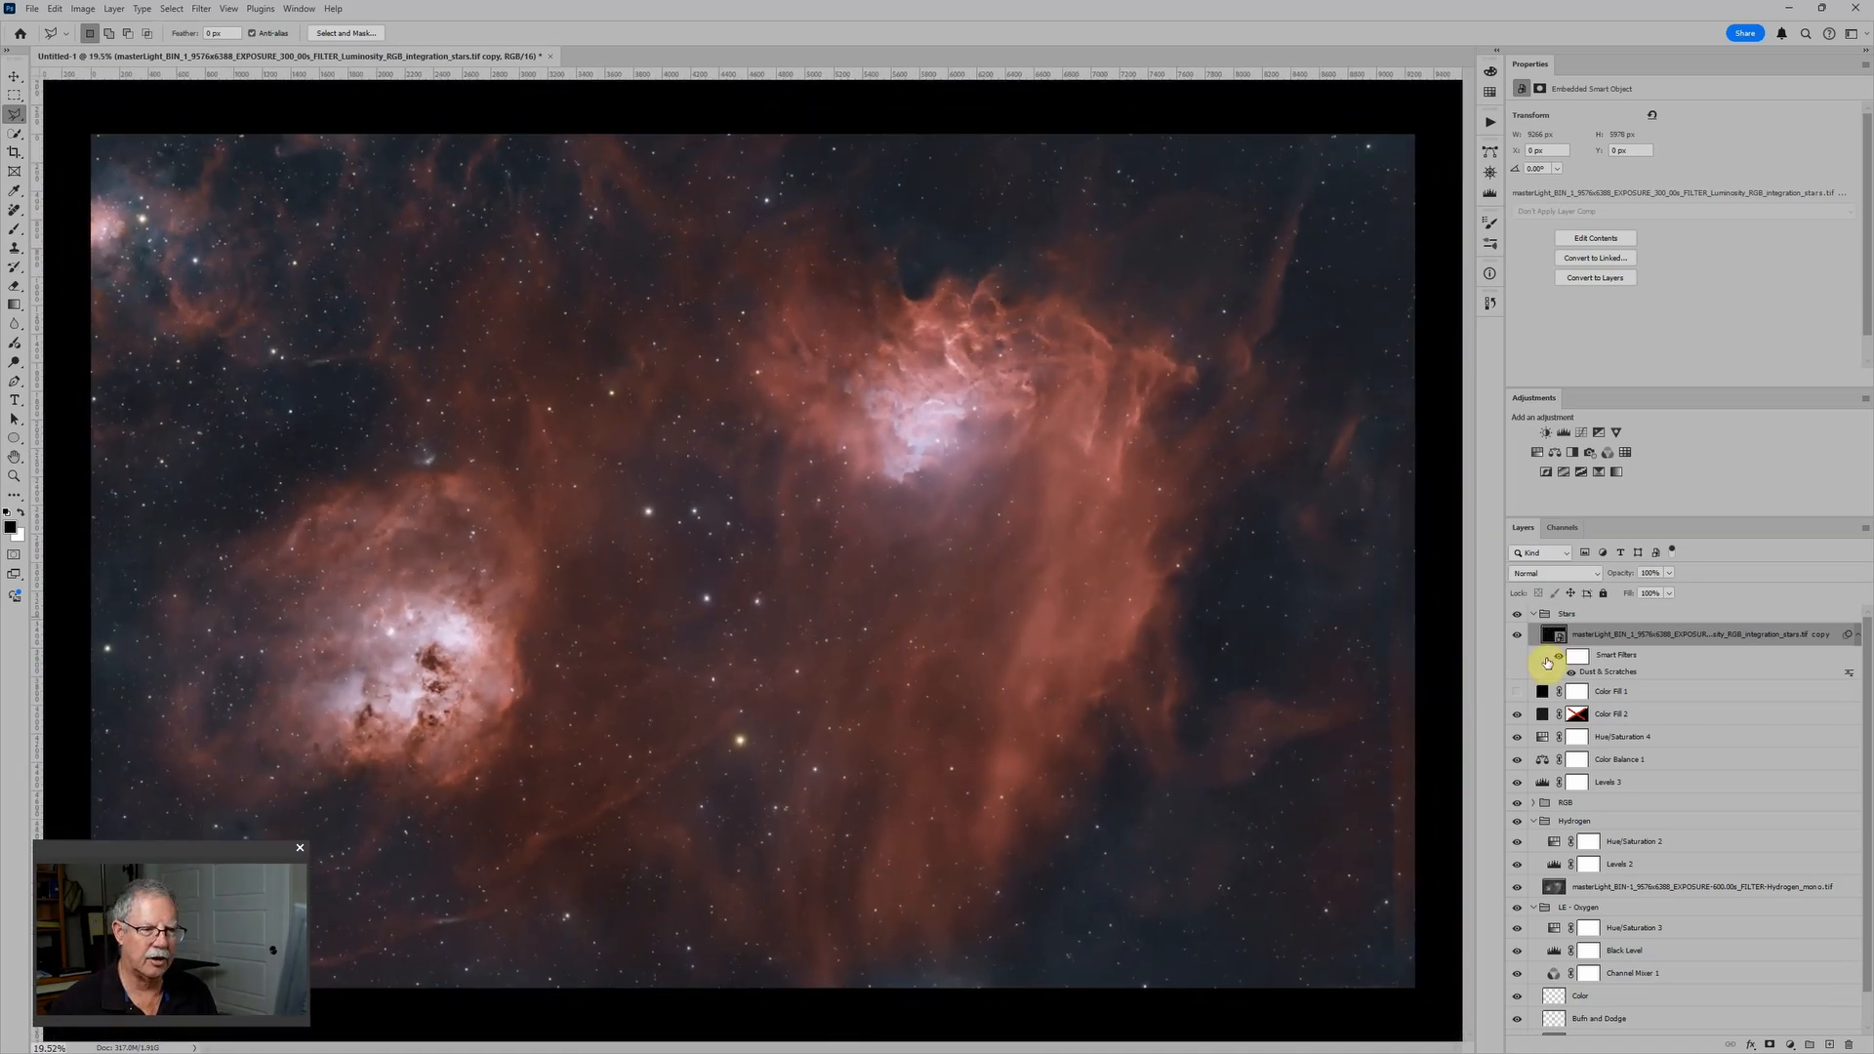
scroll(996, 571, "down", 2)
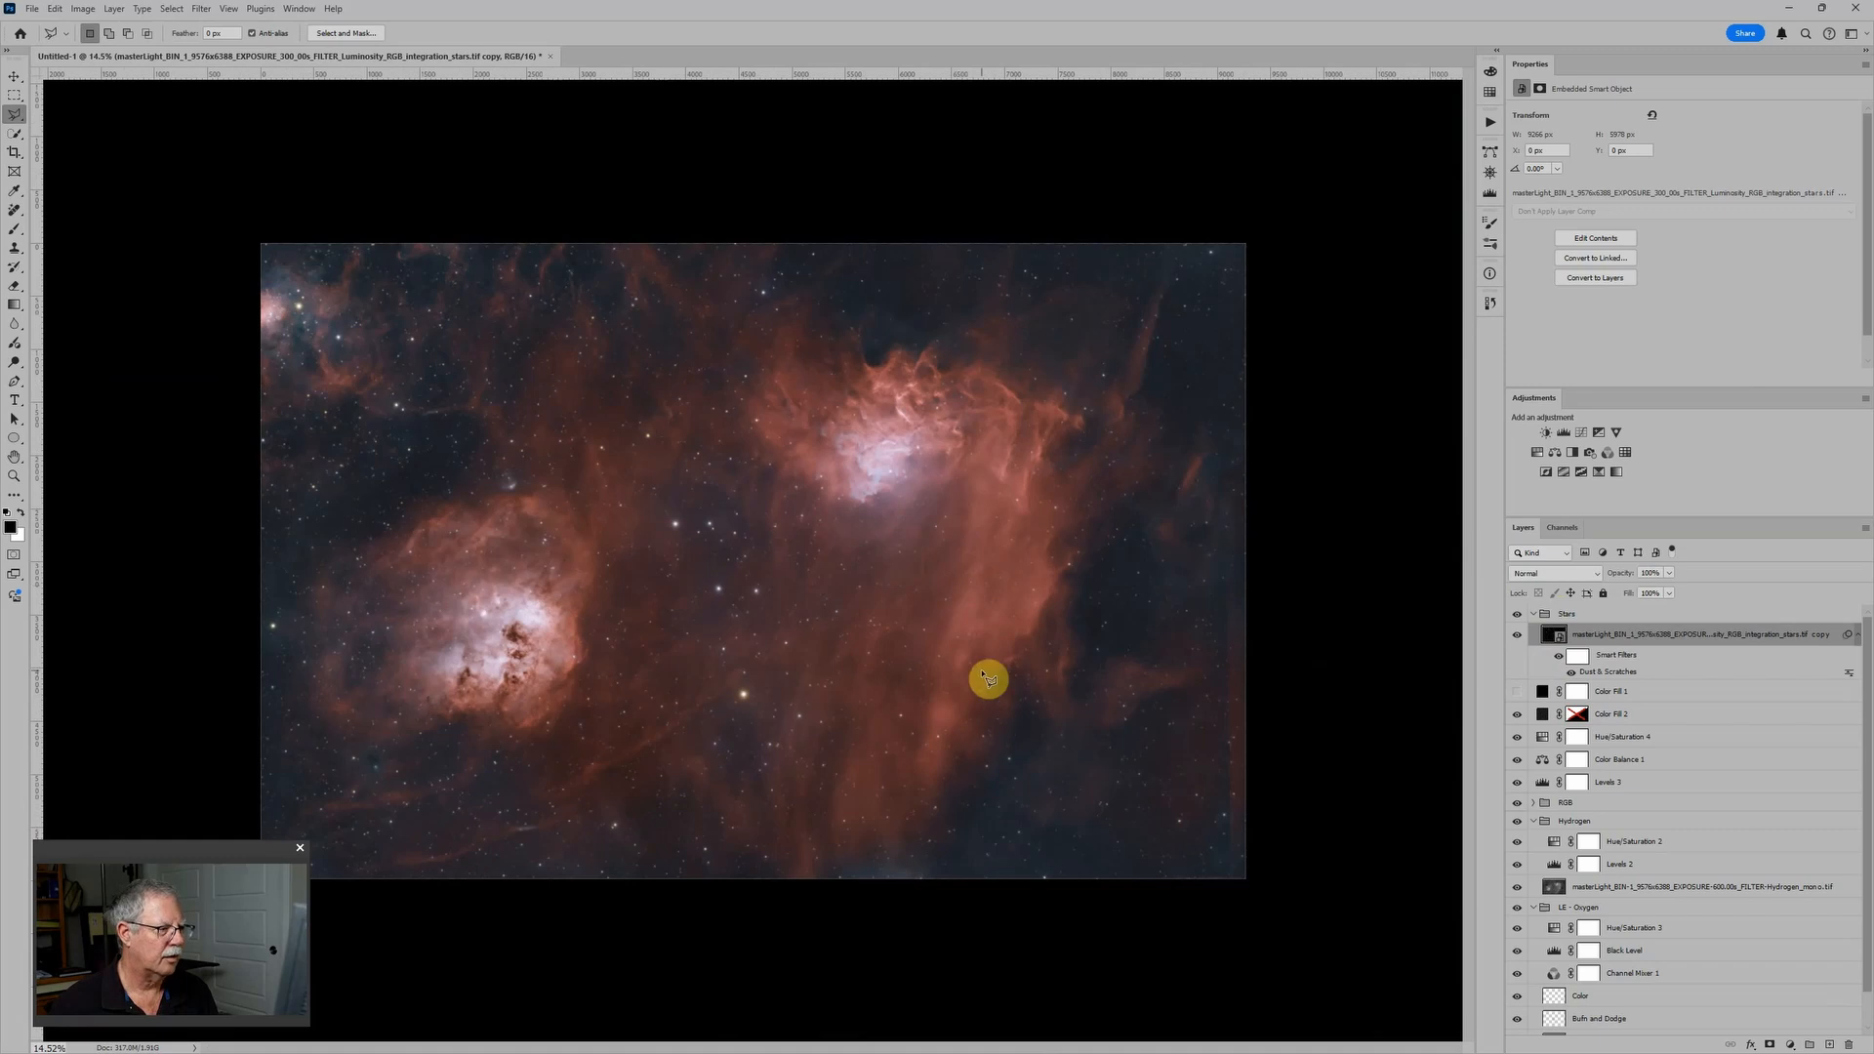
scroll(771, 651, "up", 2)
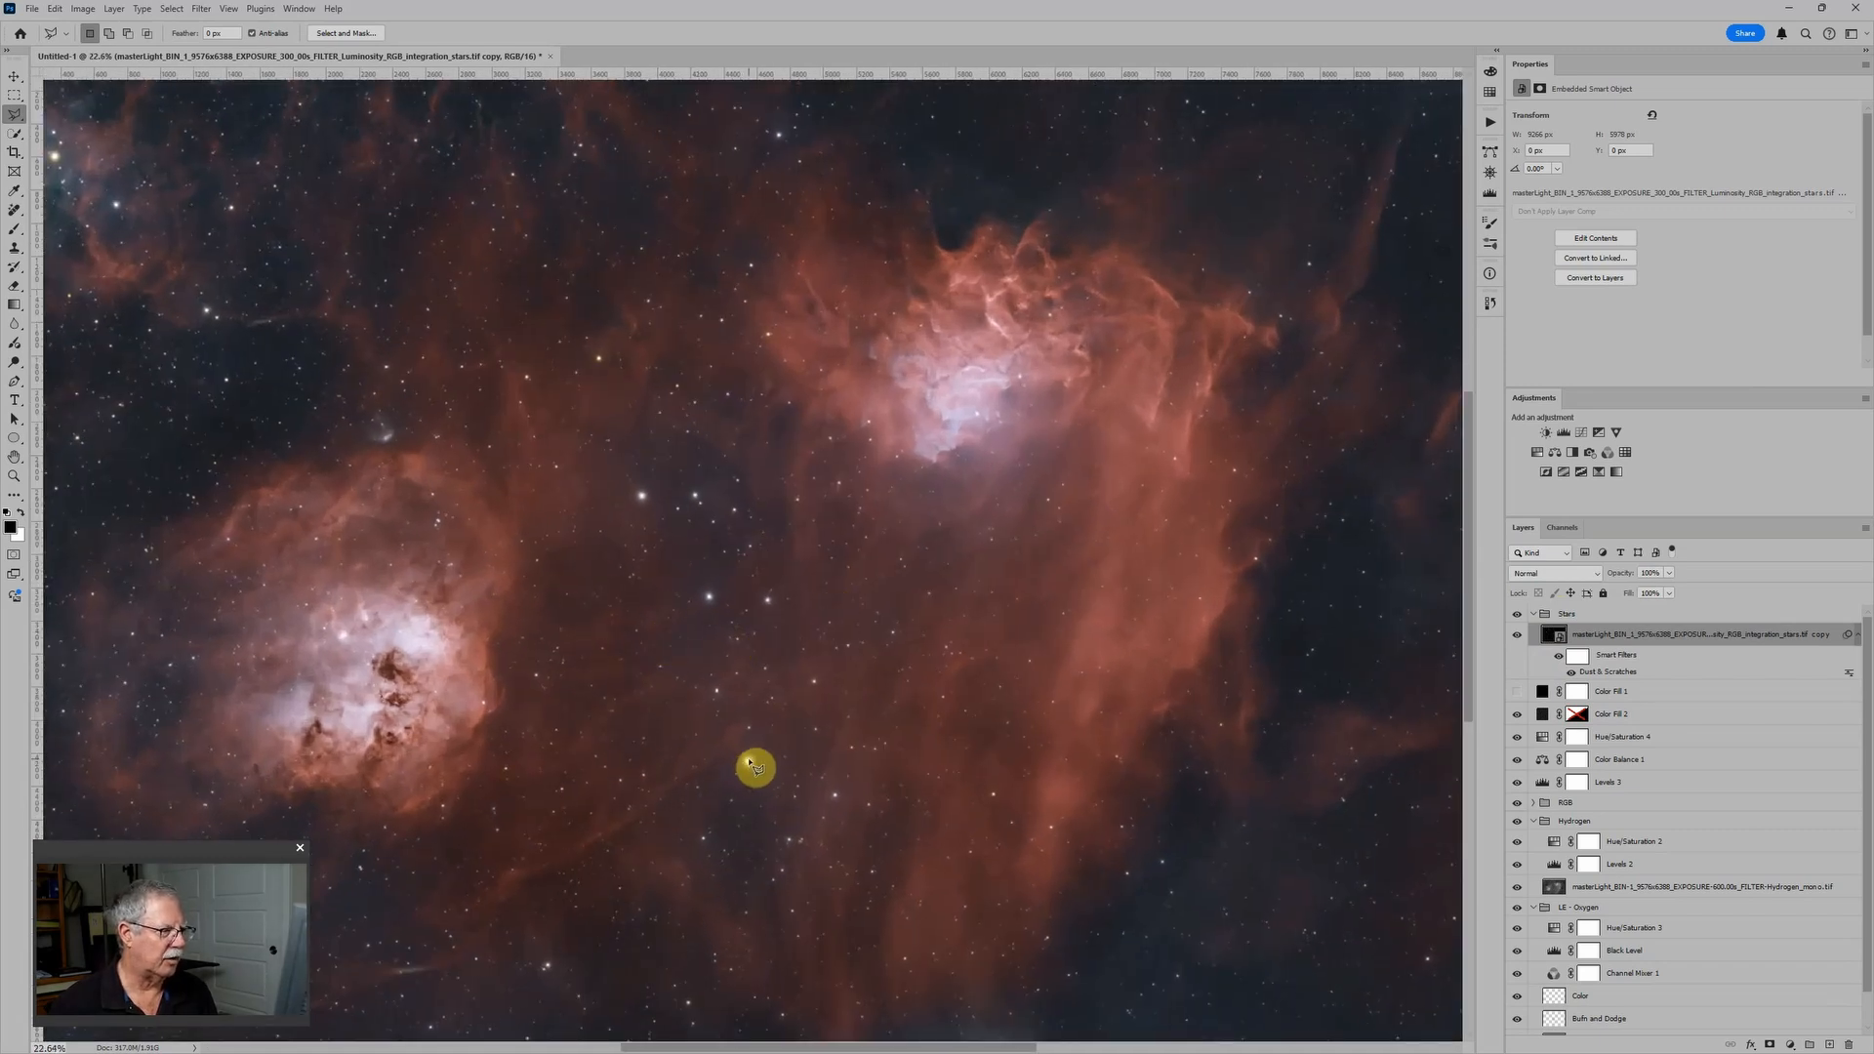
scroll(785, 709, "down", 1)
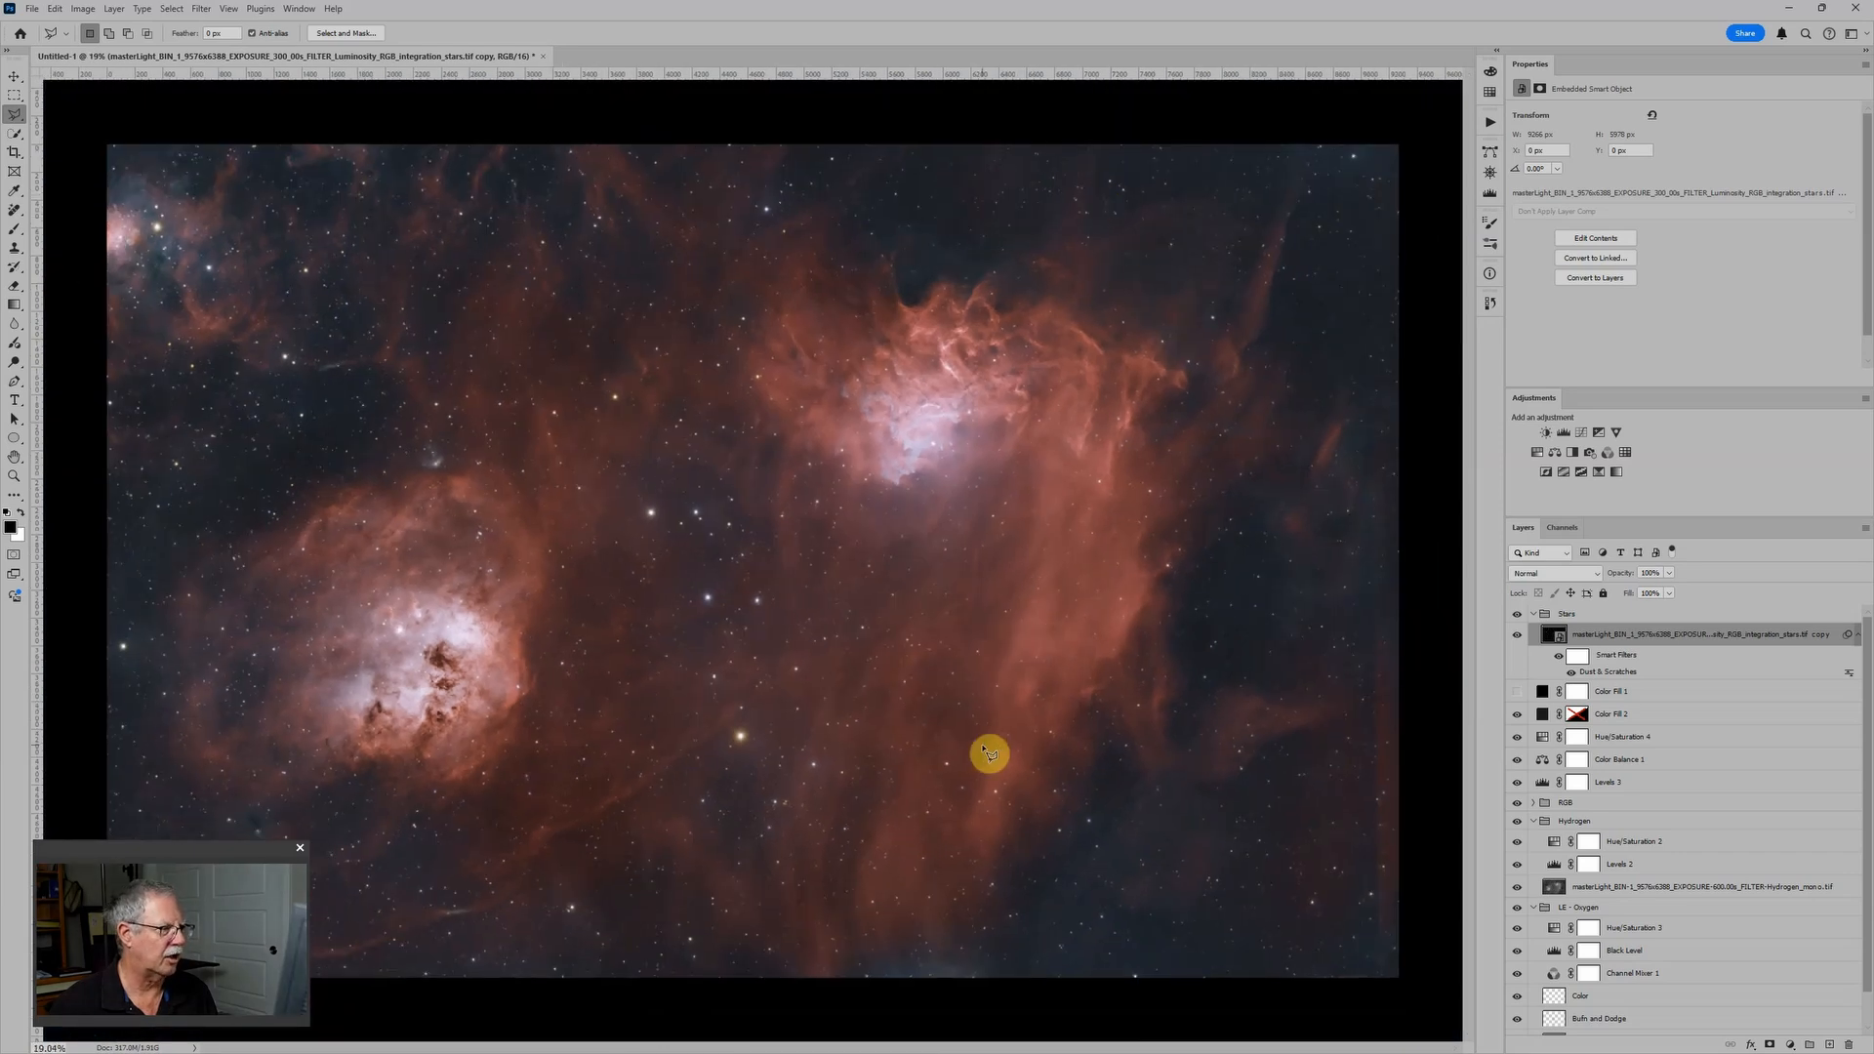
scroll(547, 615, "down", 2)
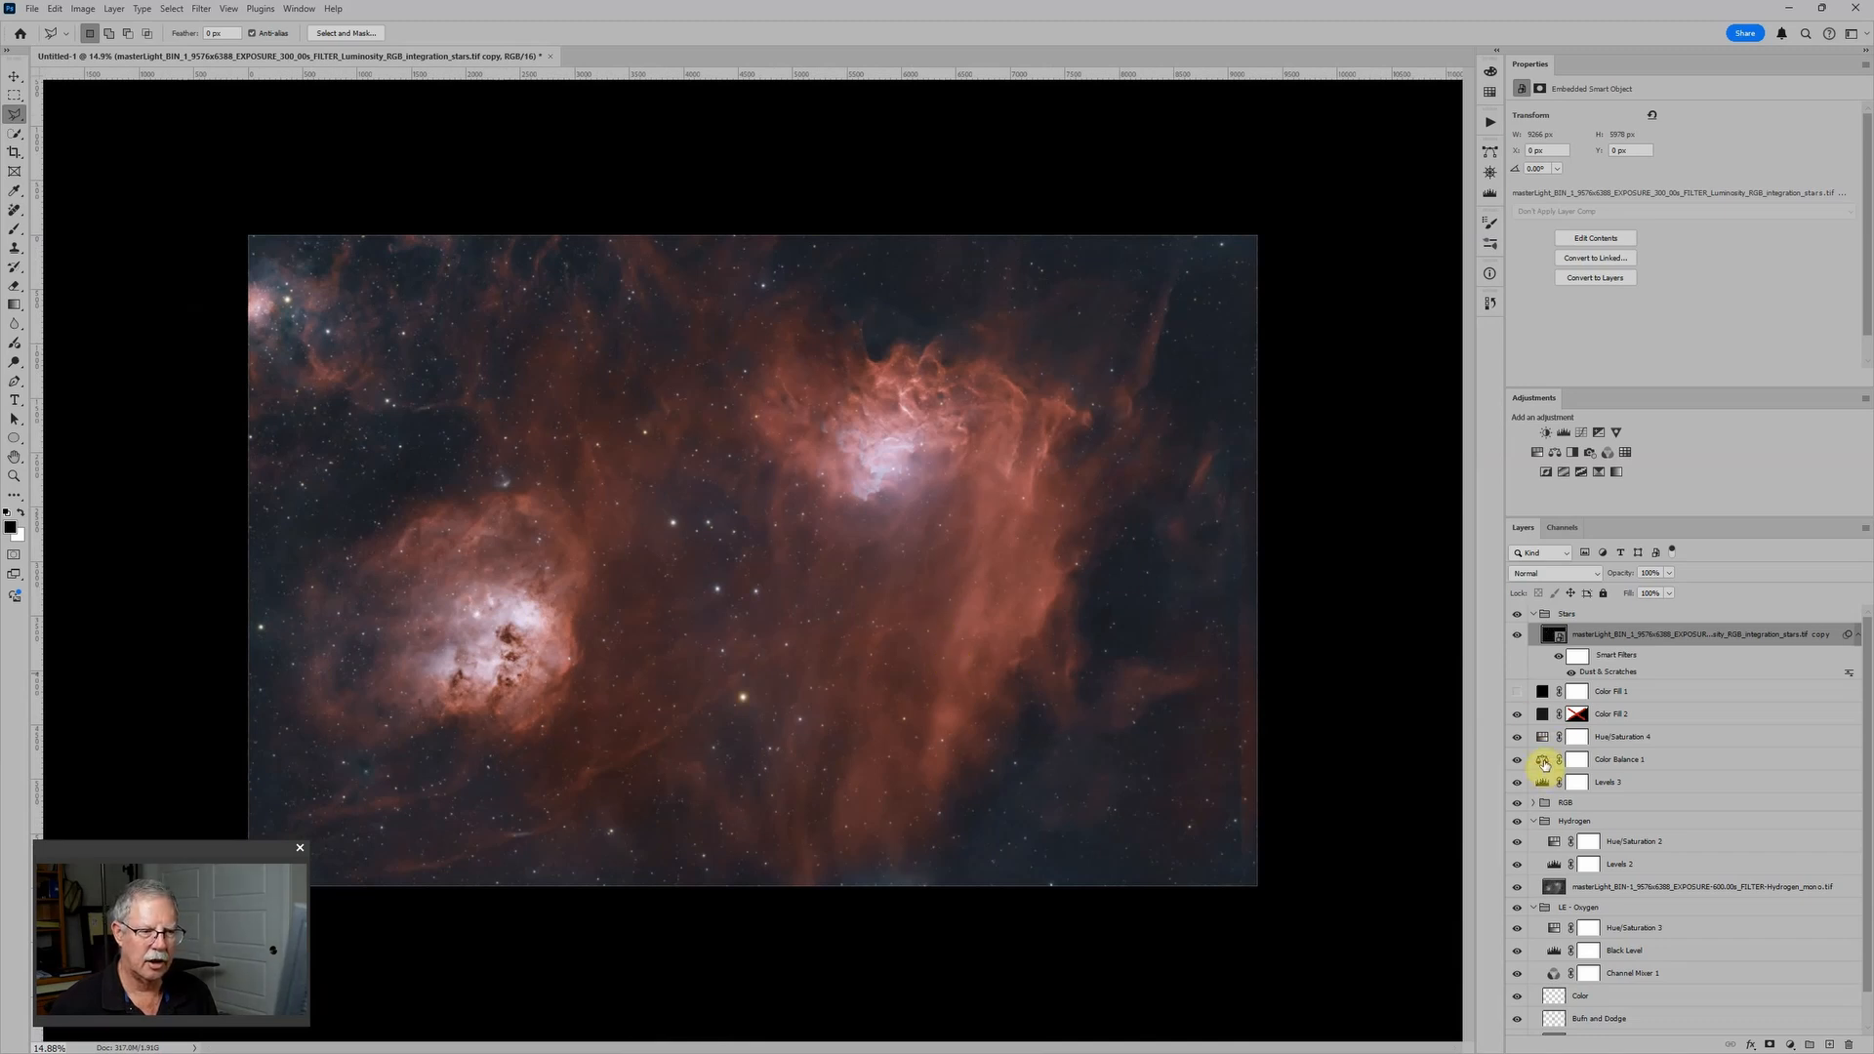
Set the saturation of the Hue/Saturation 4 adjustment layer to +16 and review the whole image
left_click(1543, 761)
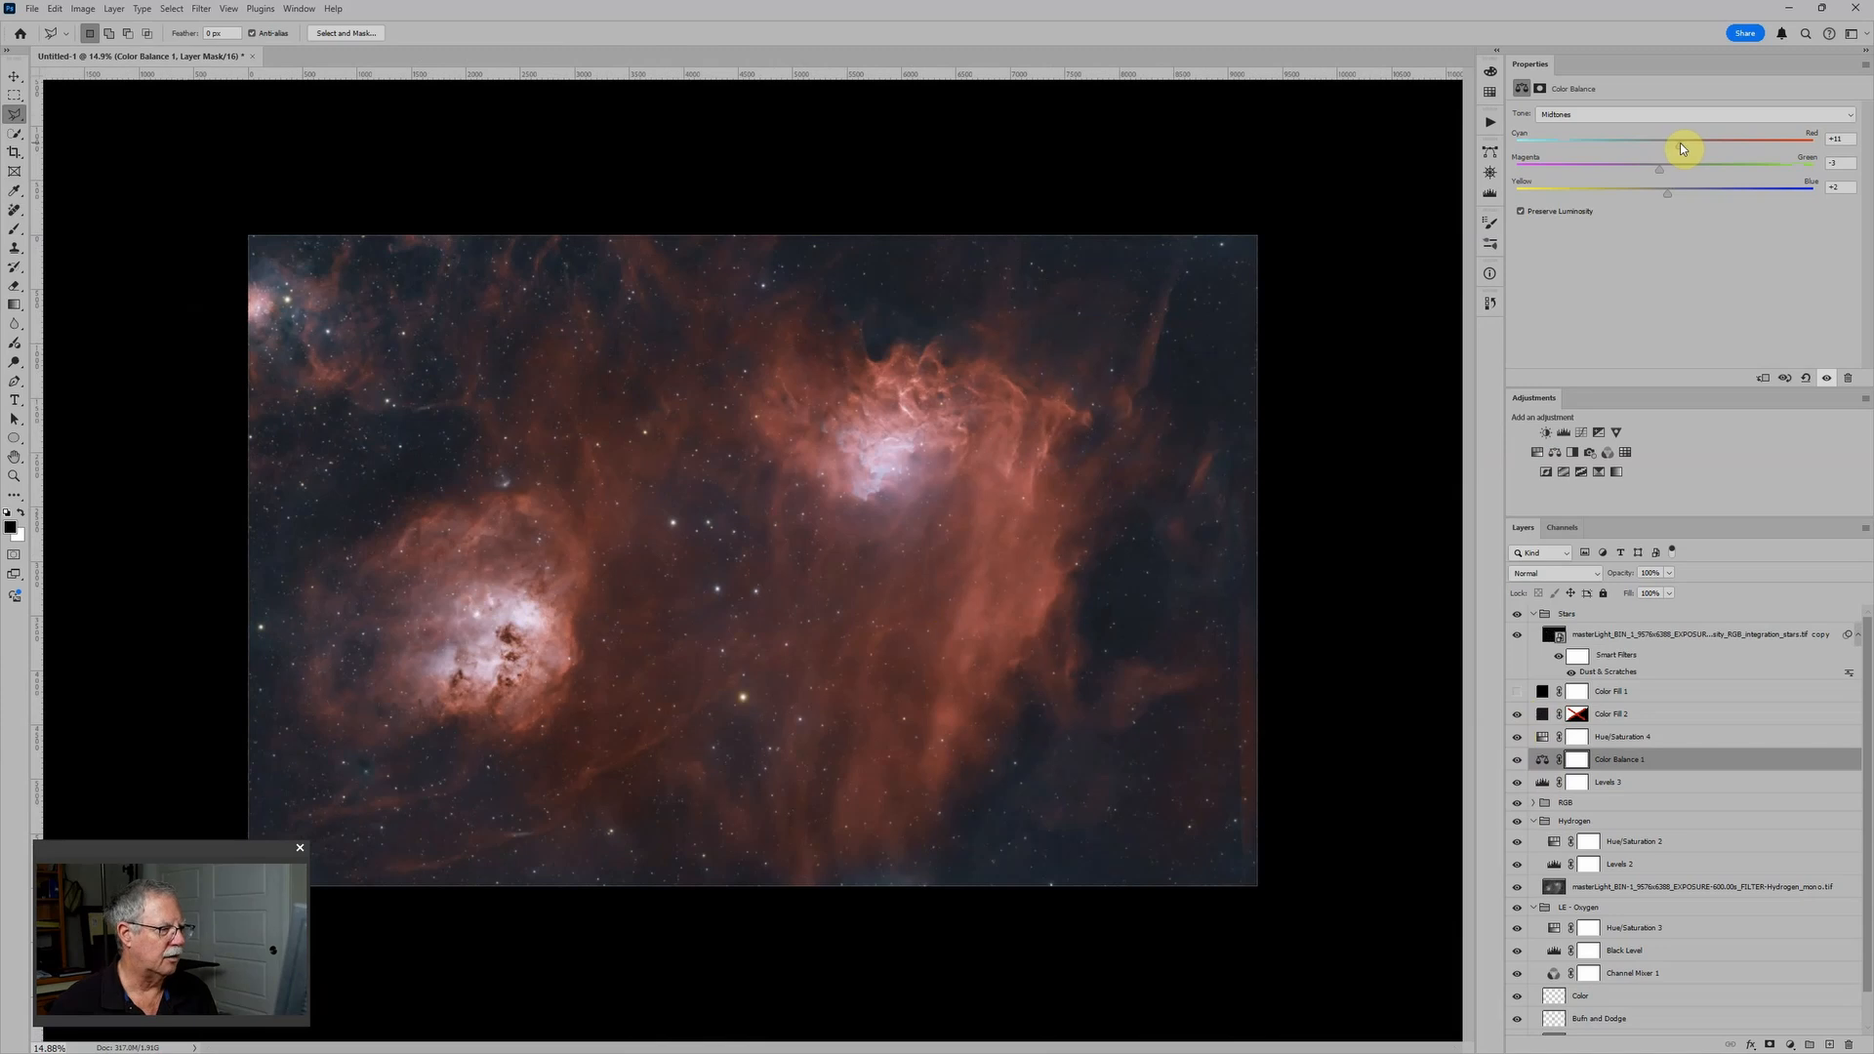
left_click(1553, 717)
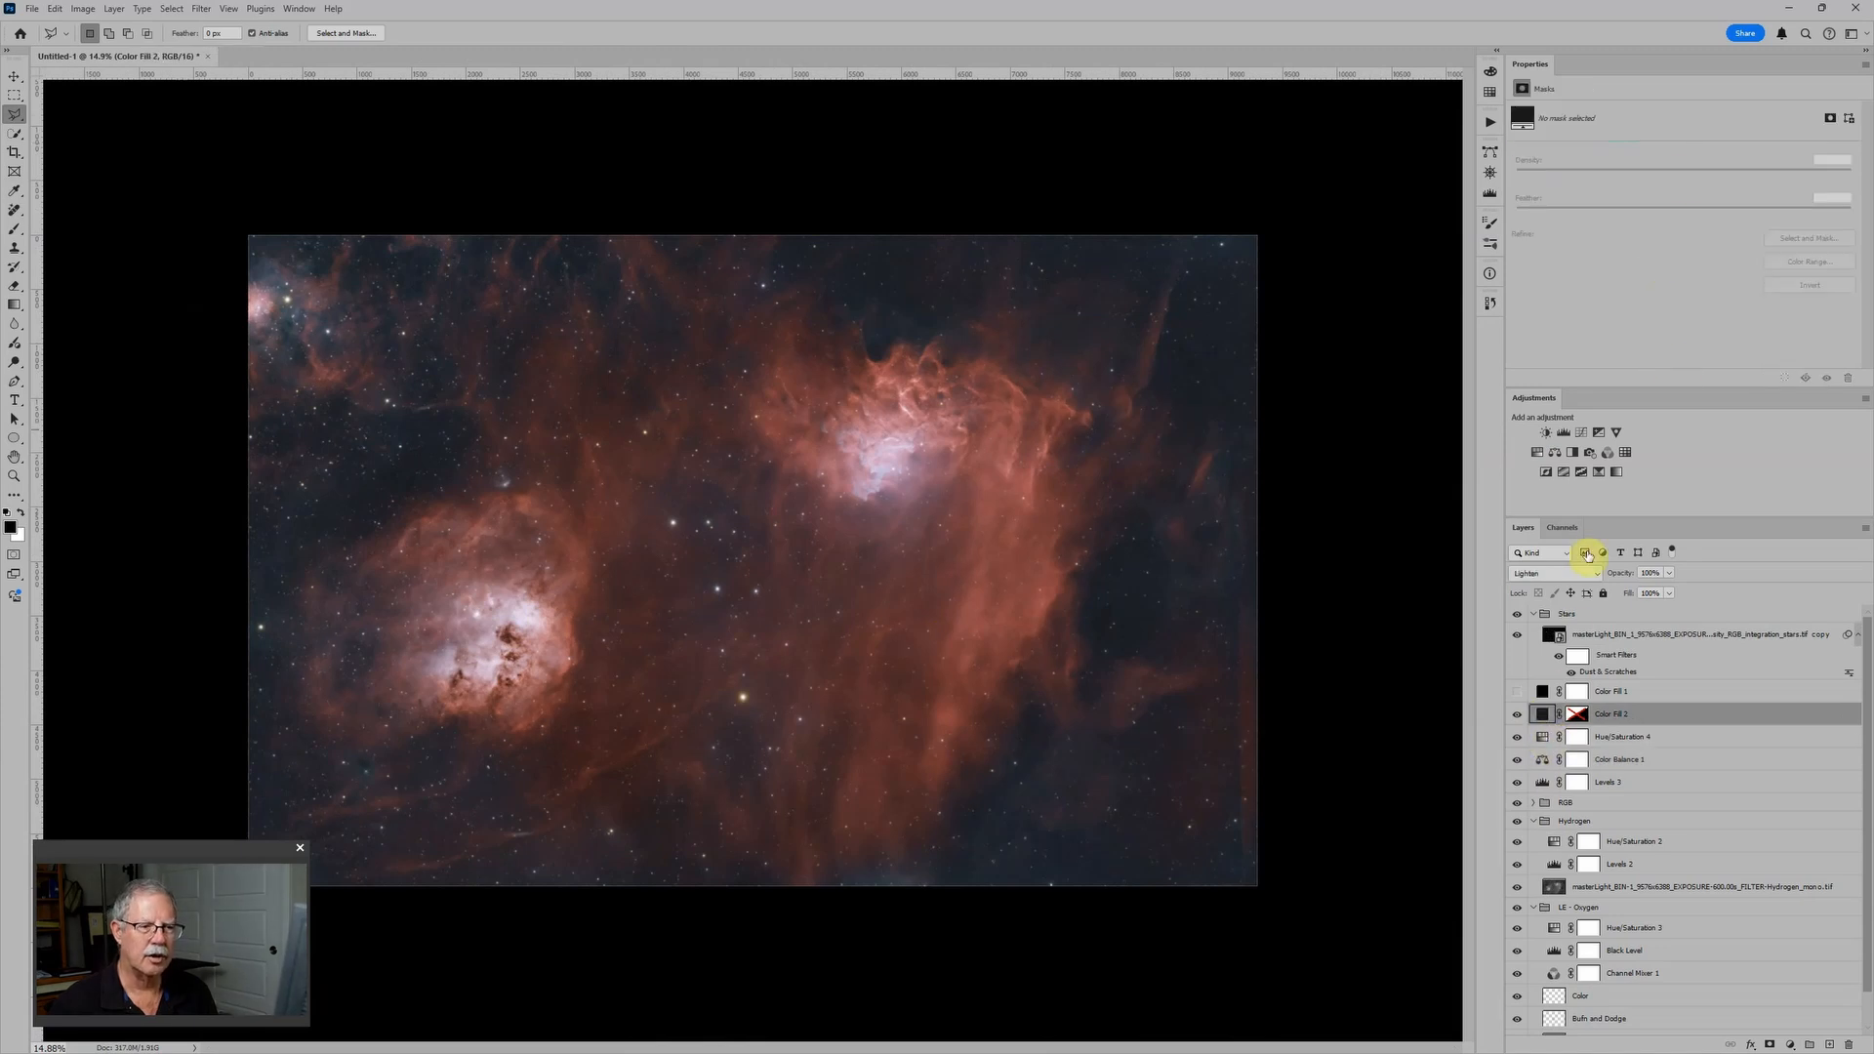
left_click(1552, 737)
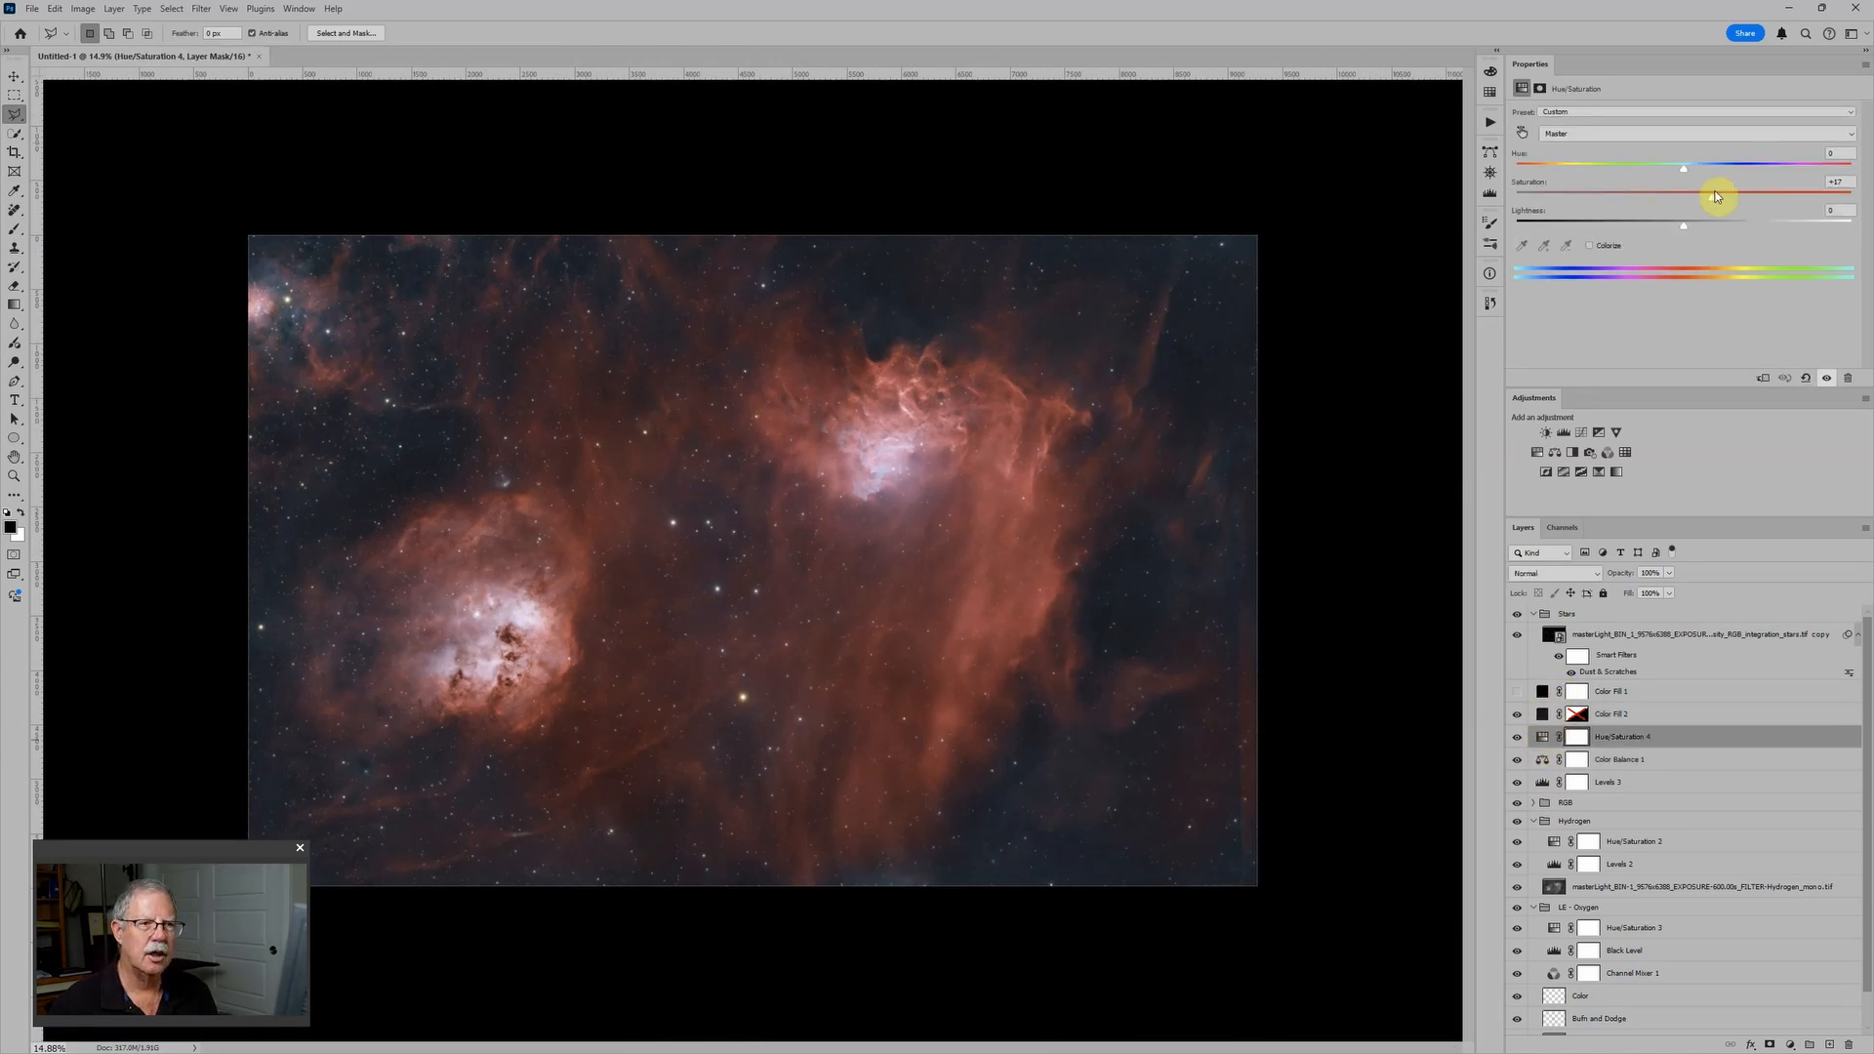
left_click_drag(1720, 196, 1720, 200)
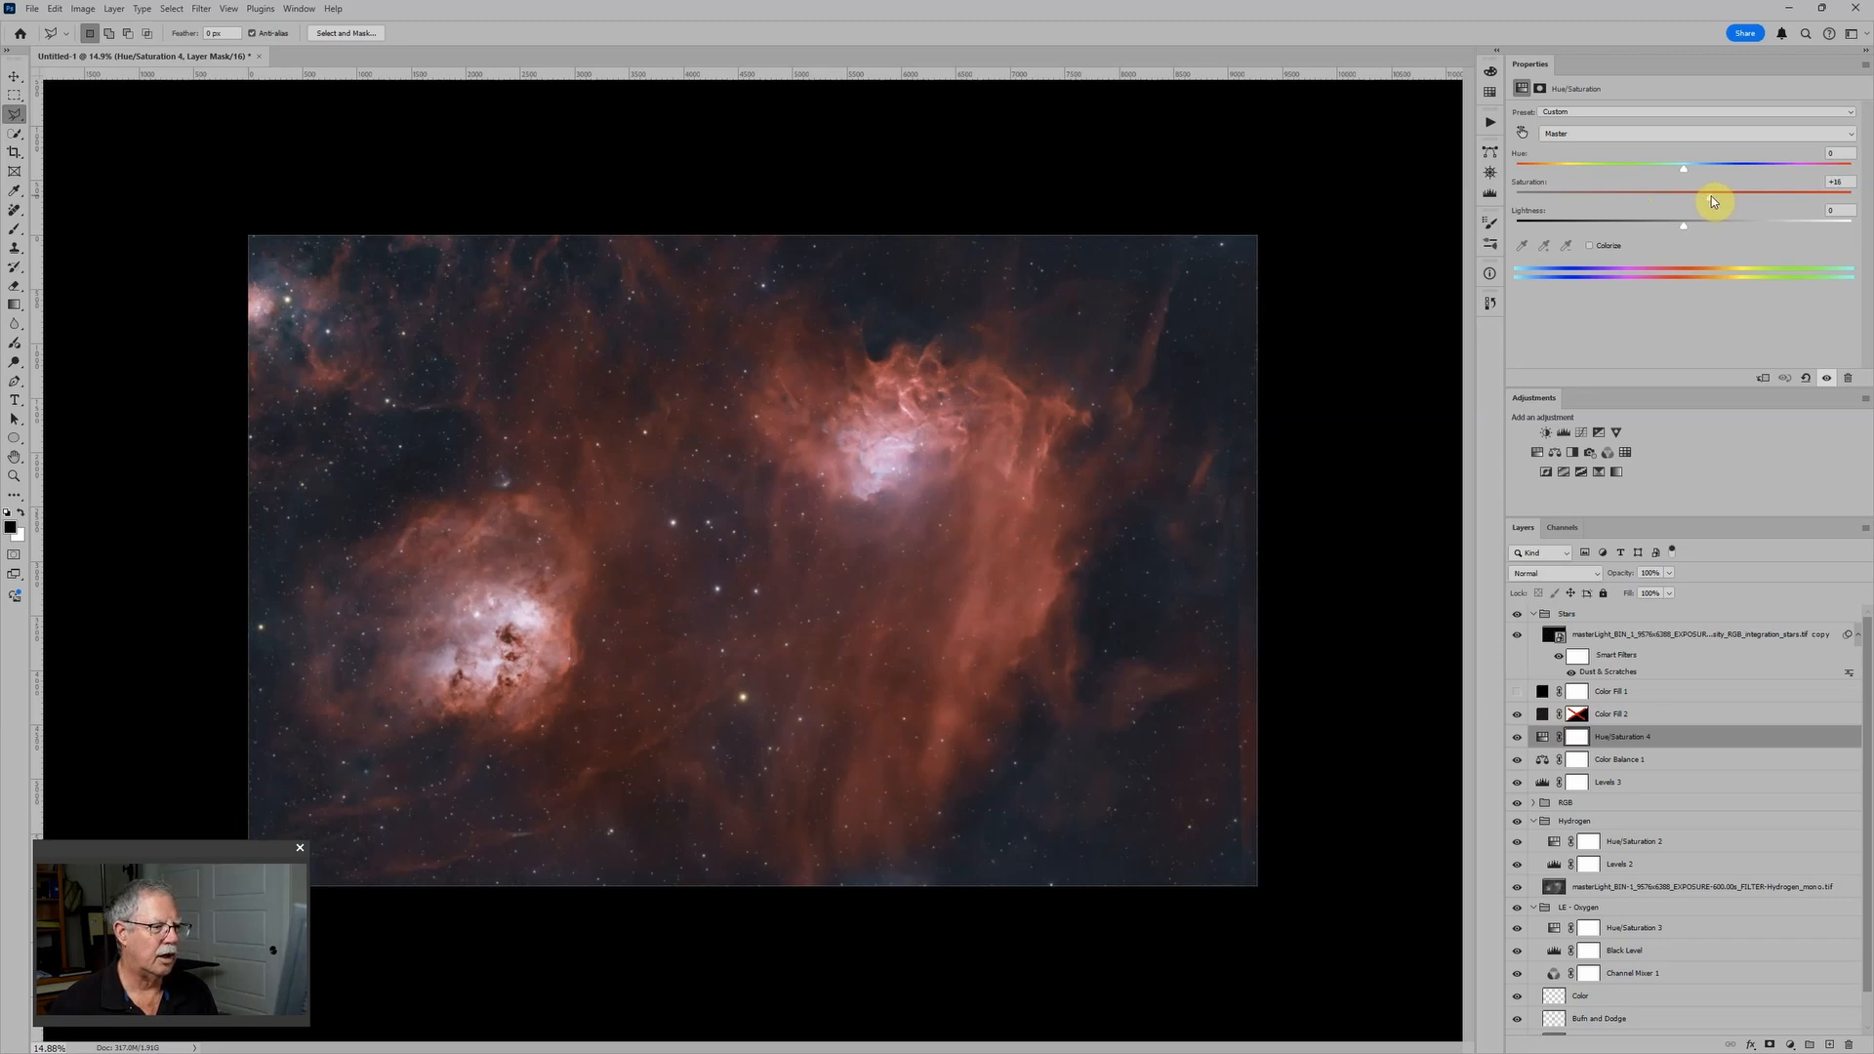
scroll(1031, 576, "down", 4)
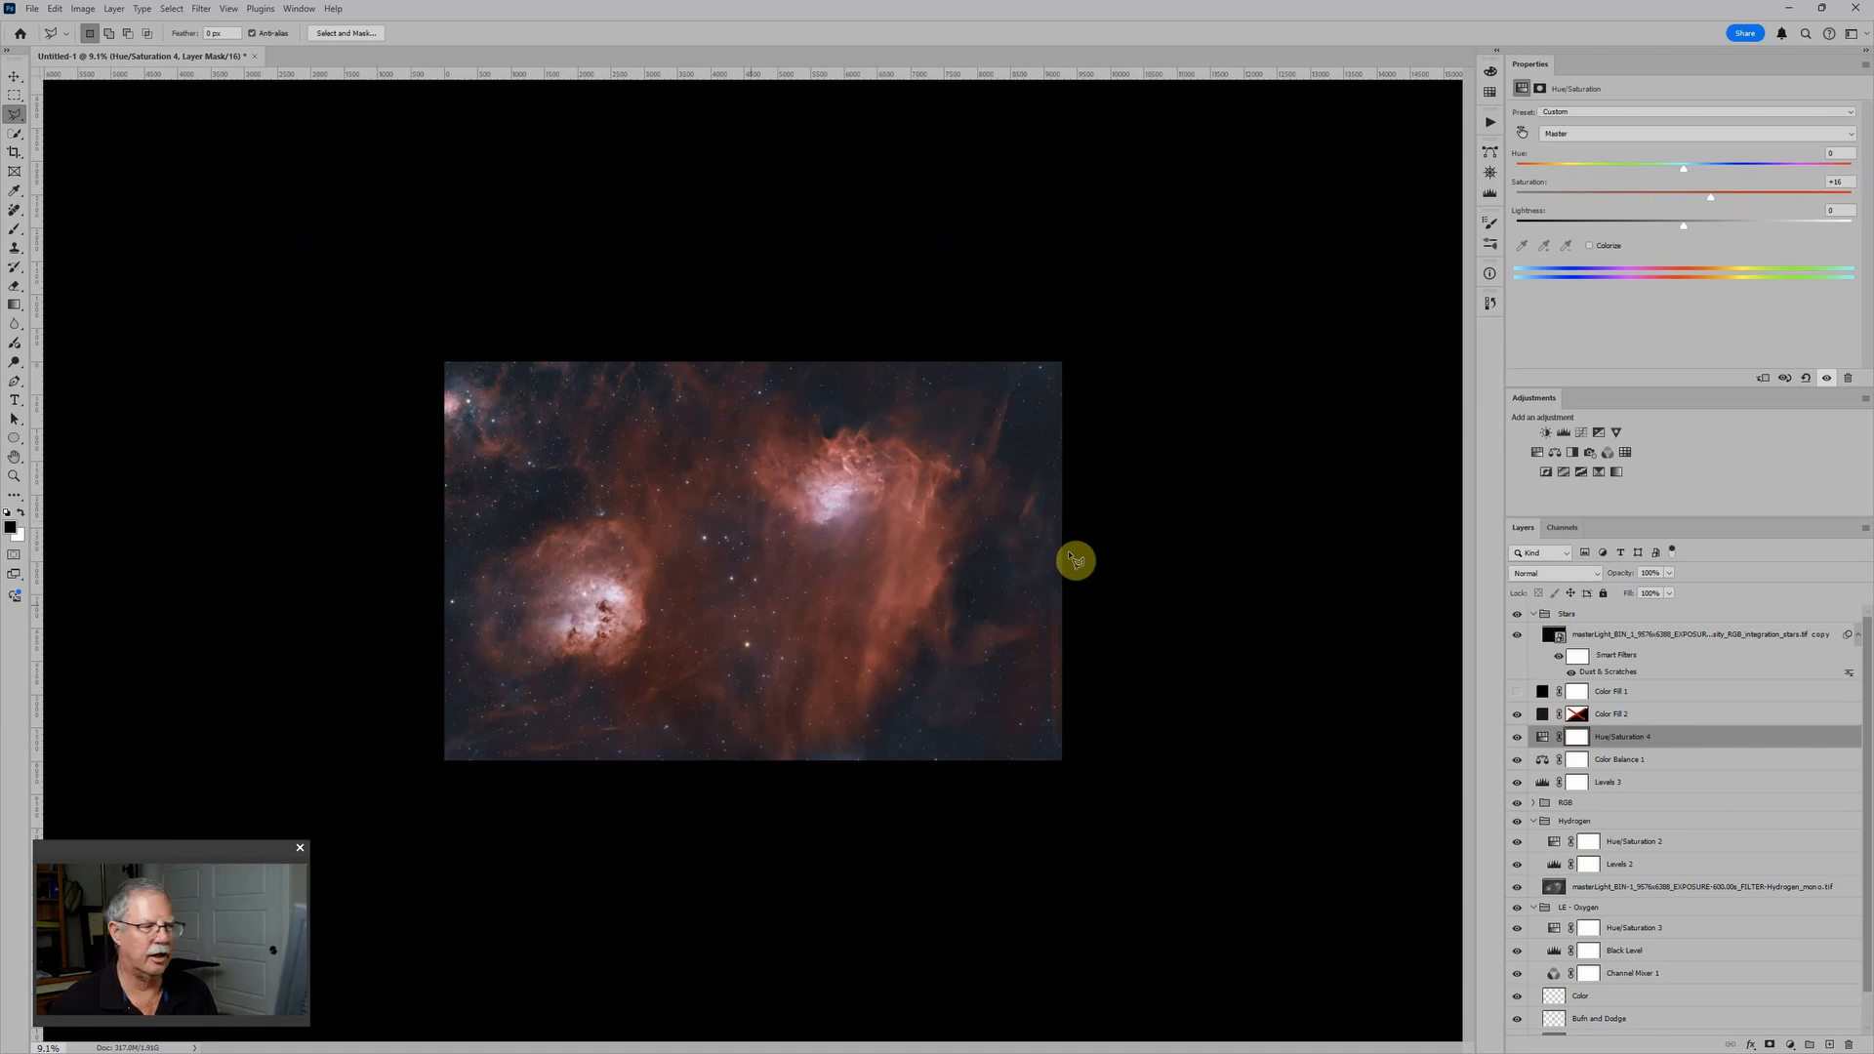
scroll(664, 621, "up", 2)
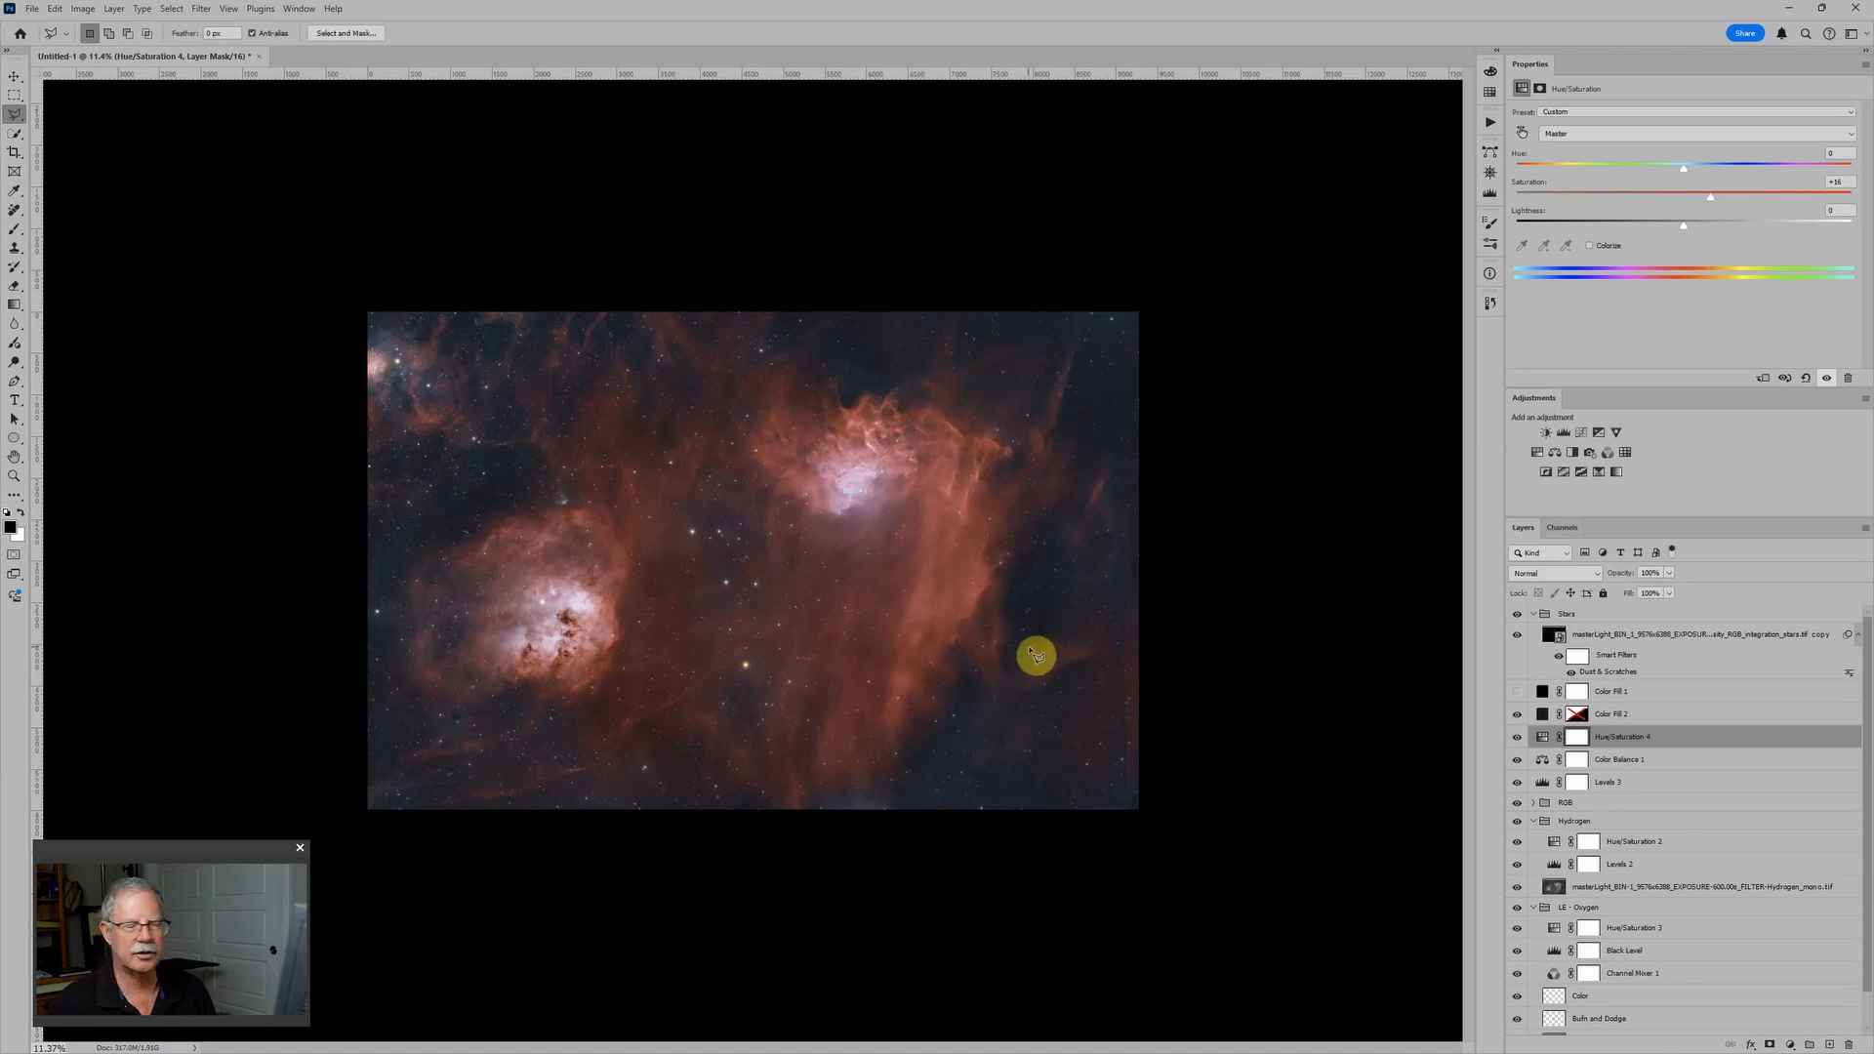
scroll(491, 611, "up", 3)
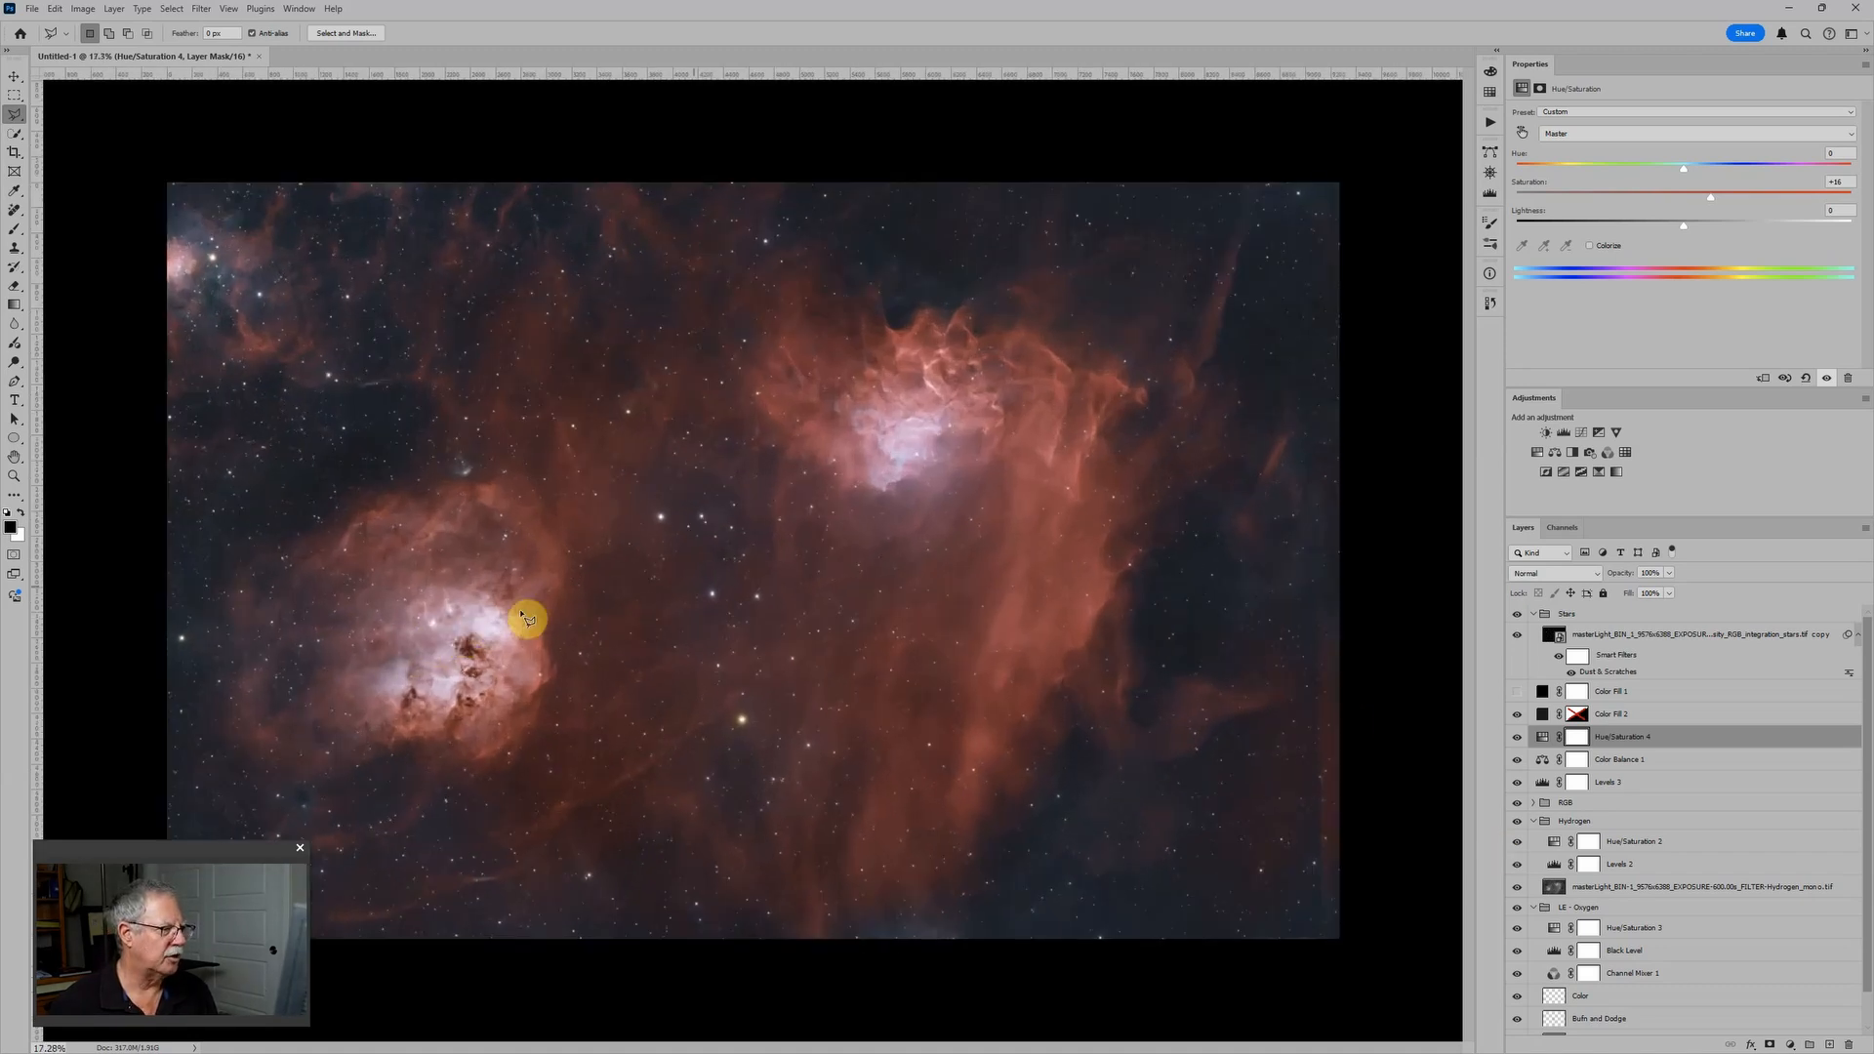